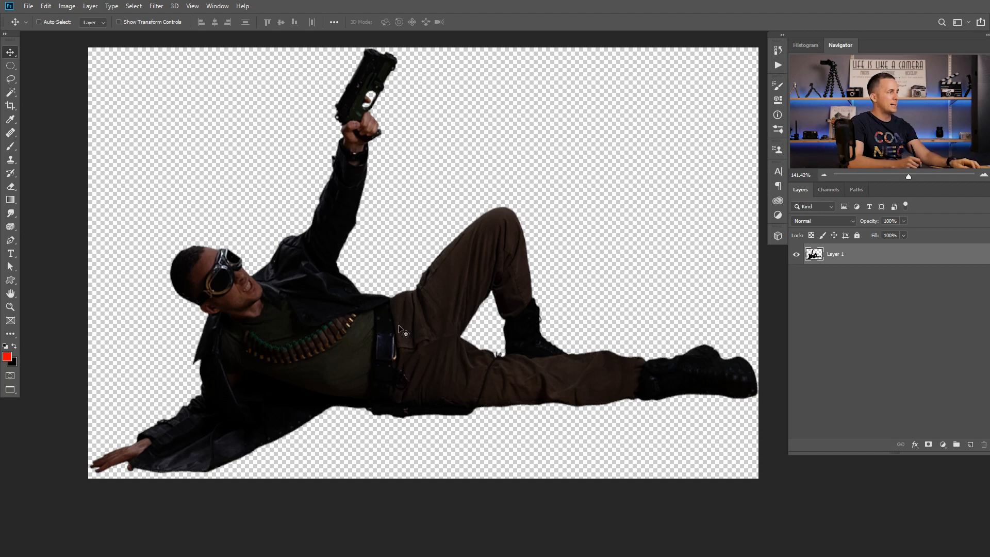
Review the kneeling gunman cutout, and switch to Lightroom Classic to view the reclining gunman's original photo.
key(ctrl+Tab)
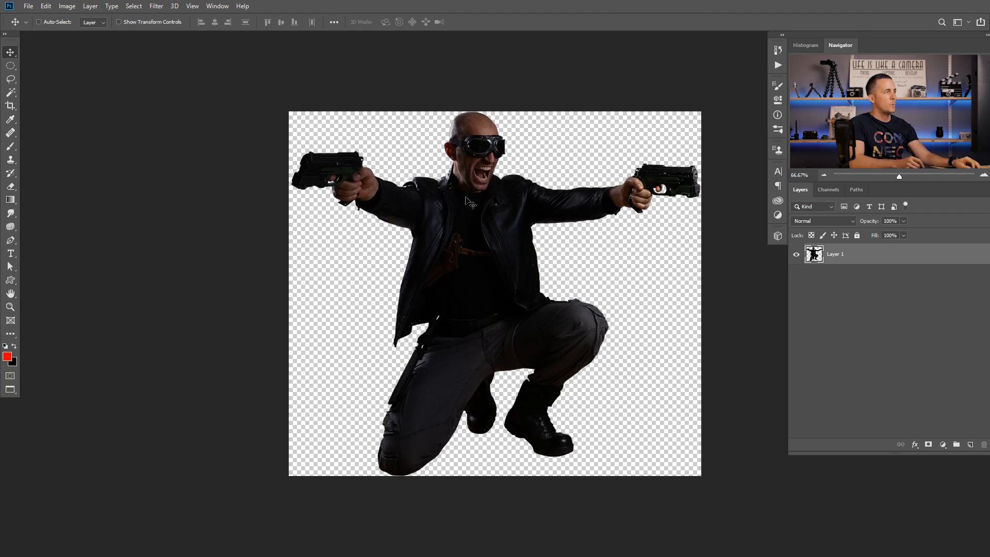
key(alt+Tab)
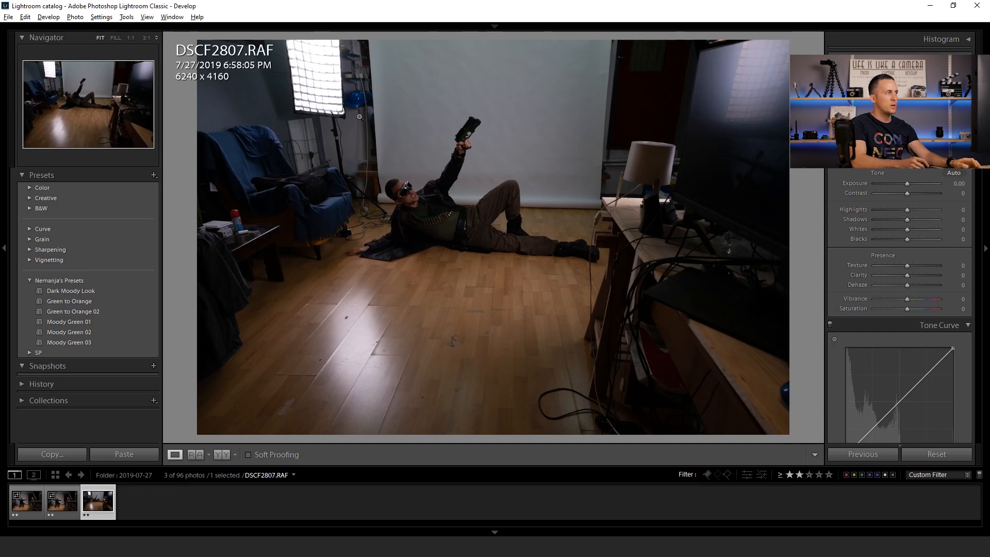
drag(445, 216, 537, 223)
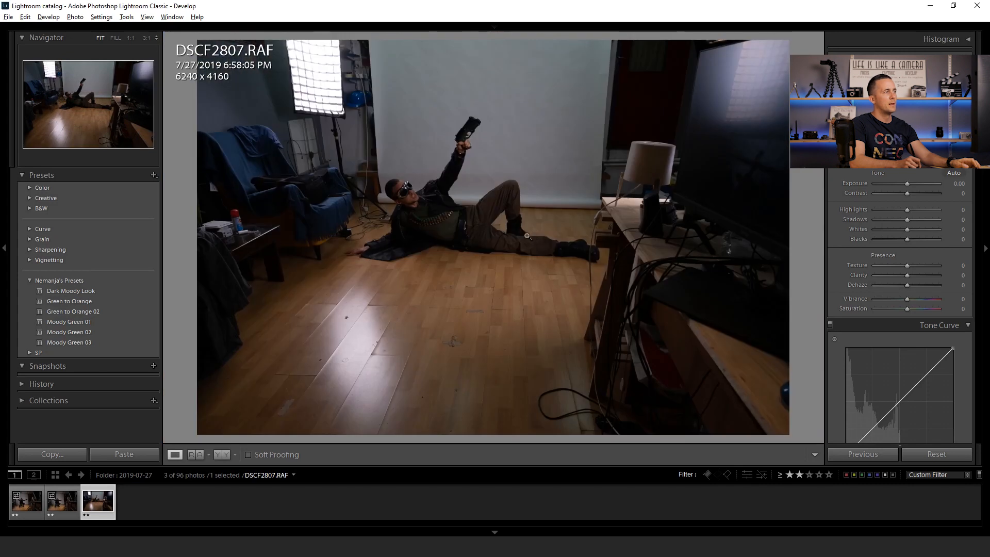
Examine the hands and guns in DSCF2786.RAF up close and compare the pose with DSCF2789.RAF.
click(27, 501)
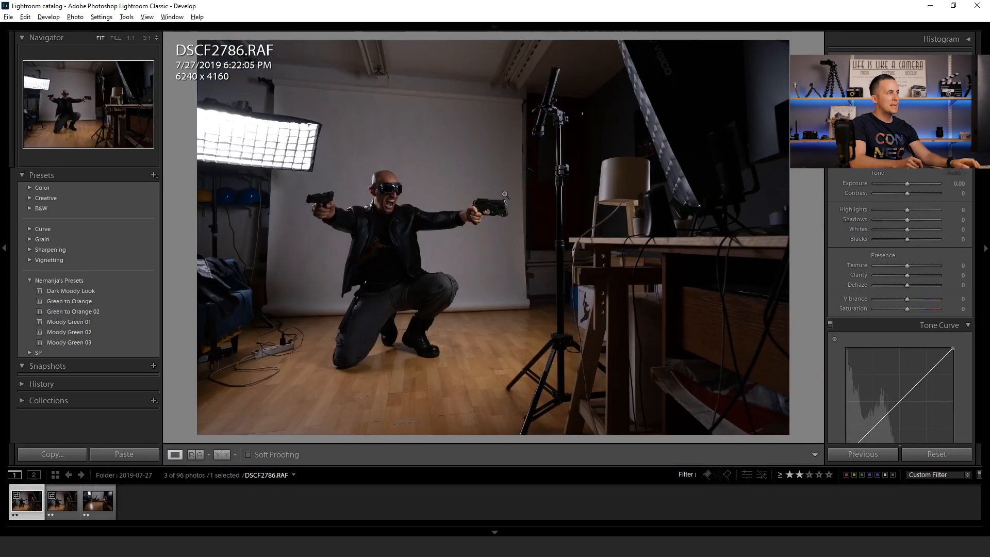
click(480, 217)
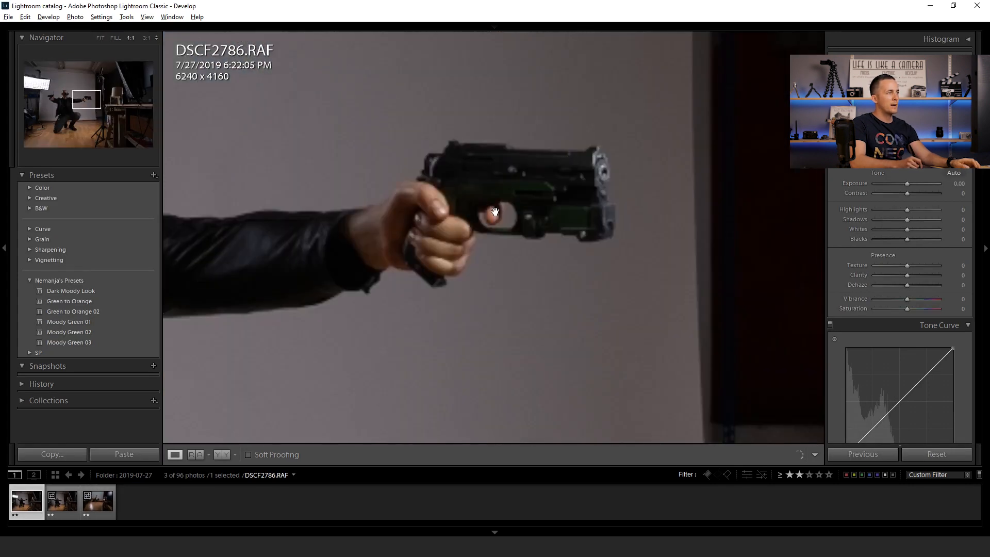
drag(408, 237, 504, 230)
drag(219, 232, 605, 234)
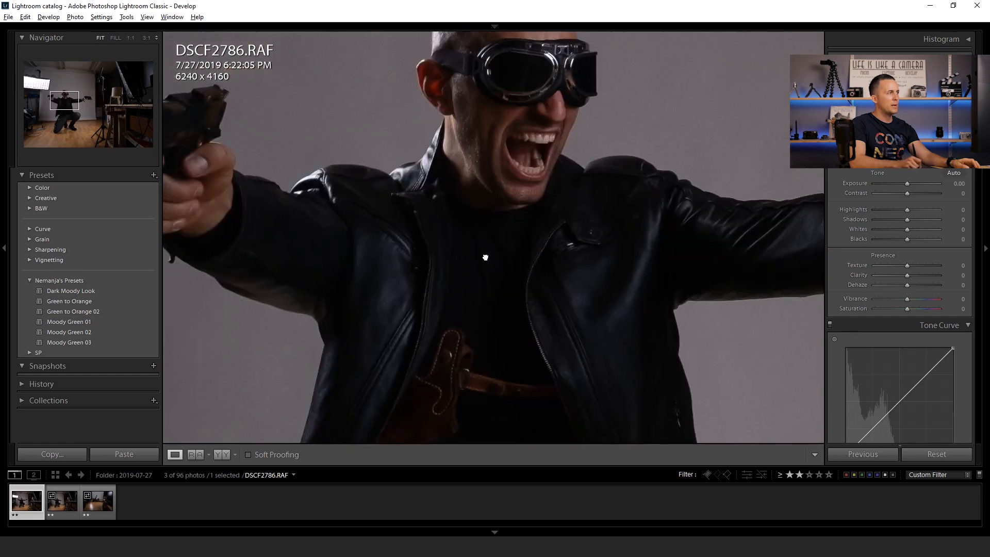
click(483, 255)
click(217, 201)
click(438, 215)
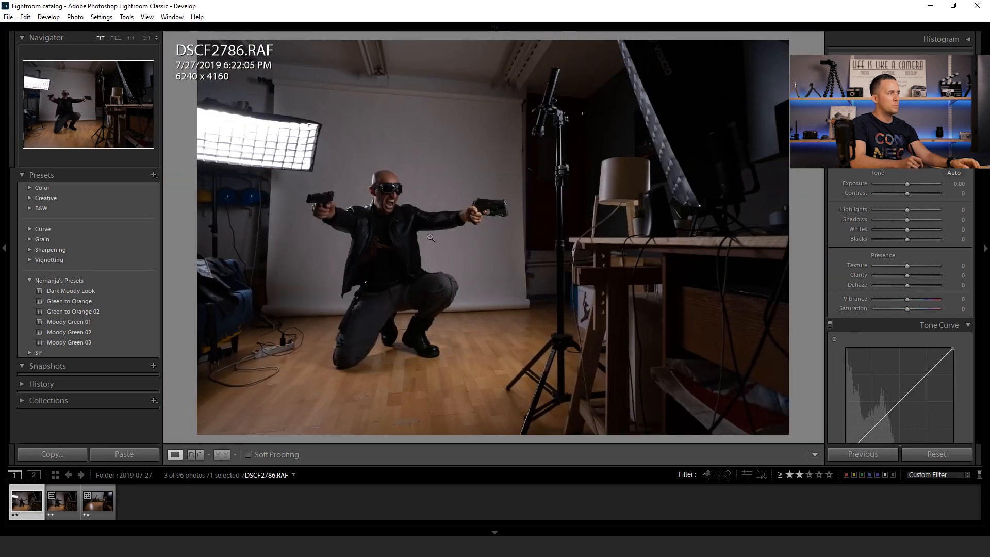
click(325, 207)
click(350, 200)
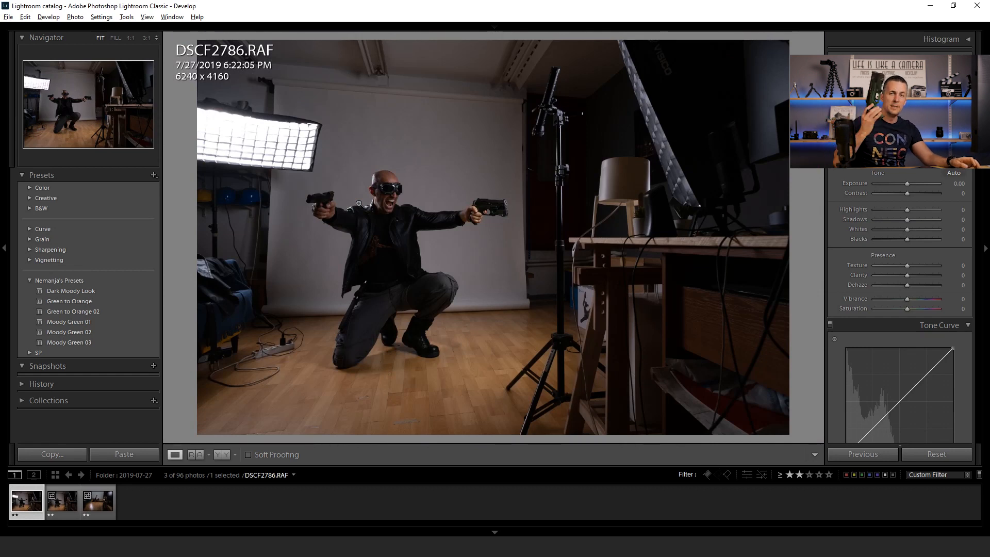
key(Right)
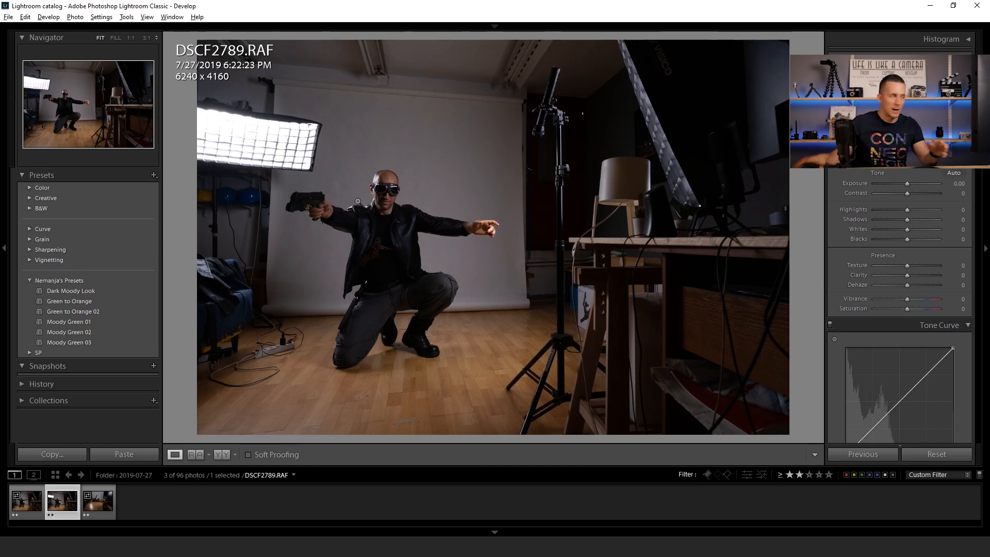
click(36, 497)
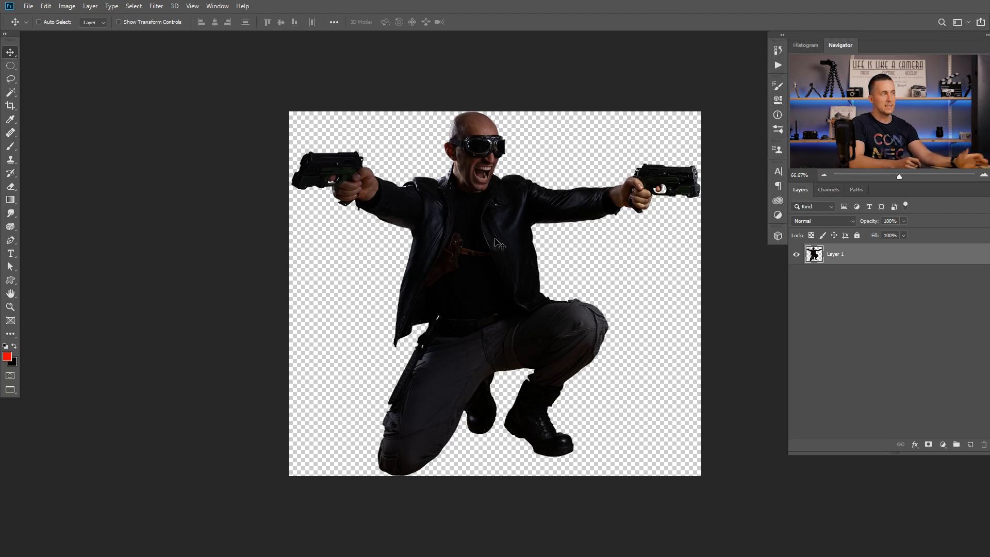
Review the open Photoshop source images, including the sparks and robot, ending on the concrete building scene.
key(ctrl+Tab)
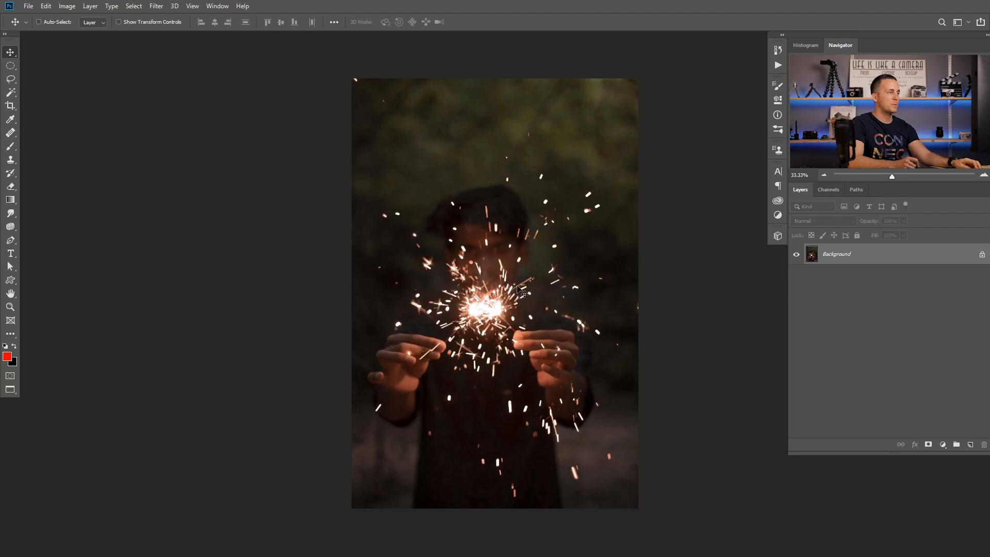
key(ctrl+Tab)
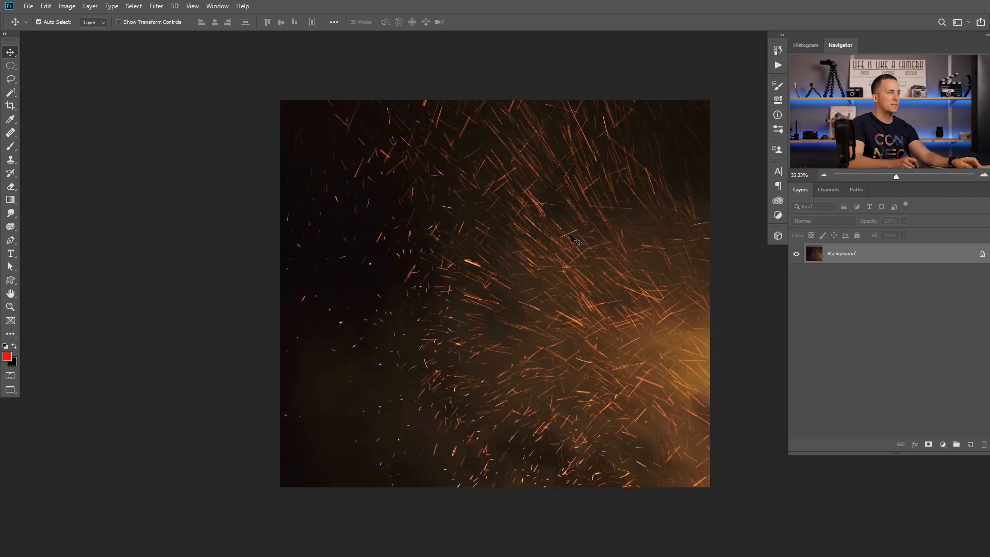
key(ctrl+Tab)
key(ctrl+Tab)
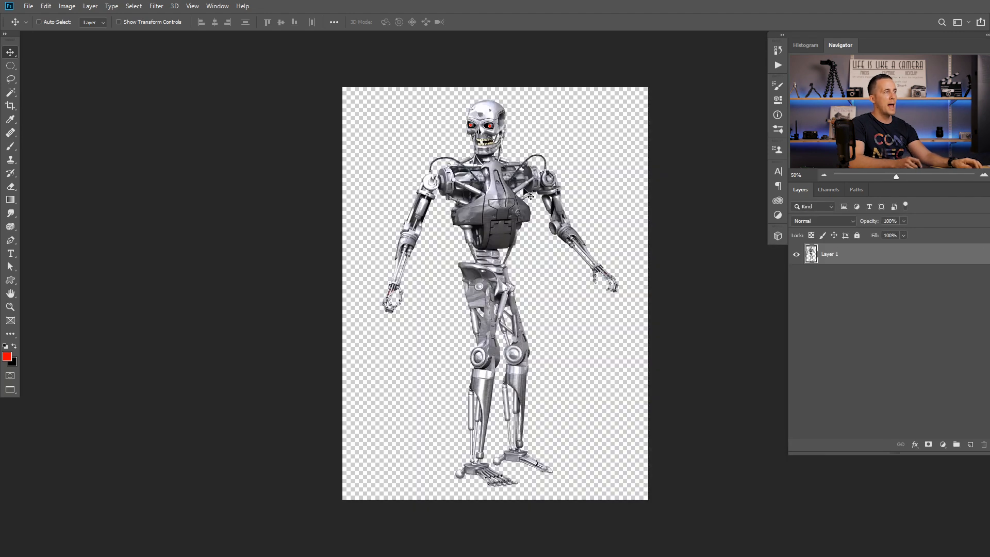
key(ctrl+Tab)
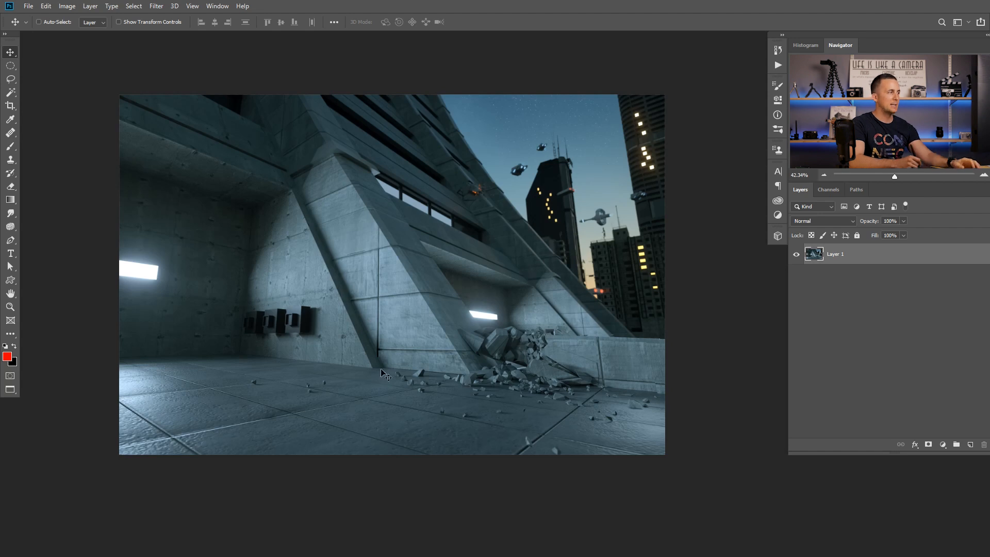
Paste the kneeling gunman cutout into the concrete building scene, move it toward the floor and convert its layer to a smart object.
drag(414, 286, 420, 299)
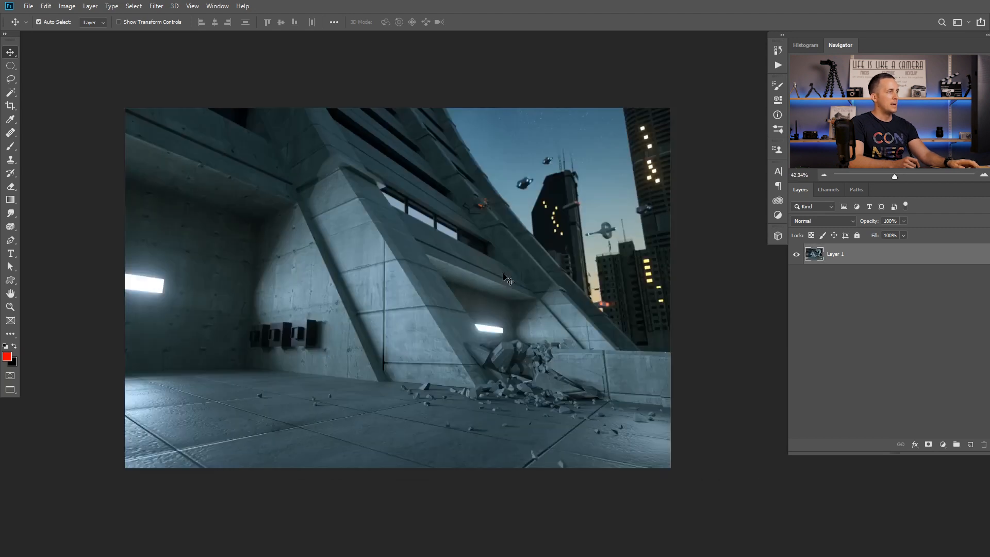
key(ctrl+v)
drag(393, 308, 339, 336)
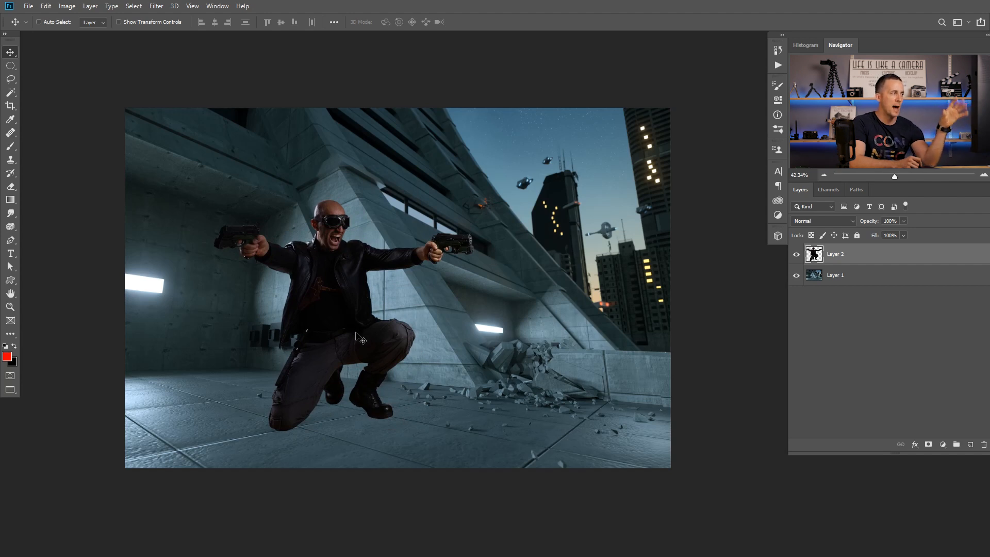
right_click(861, 259)
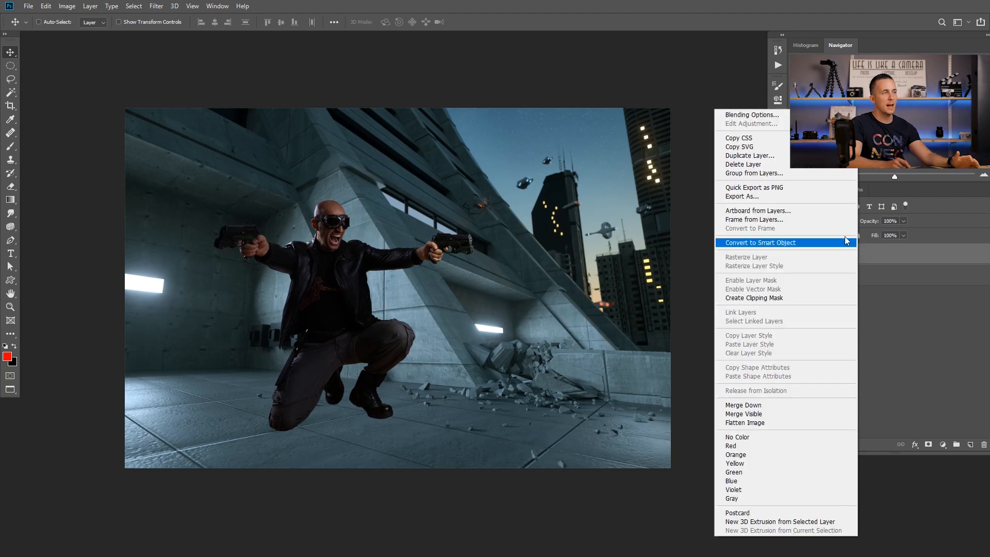
click(802, 246)
key(ctrl)
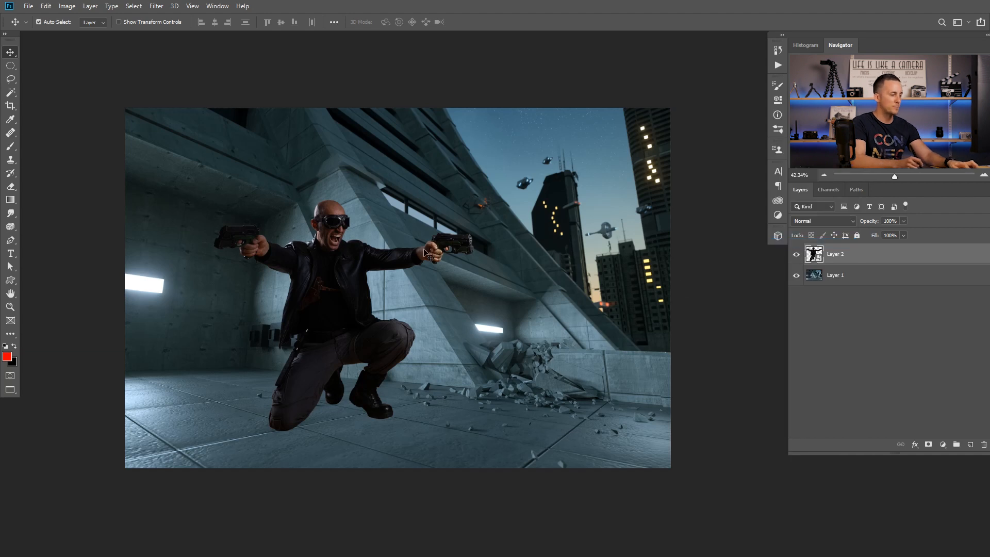
Scale the kneeling gunman to about 68% and place him on the floor in front of the slanted wall.
key(ctrl+t)
drag(473, 200, 388, 296)
drag(324, 359, 336, 361)
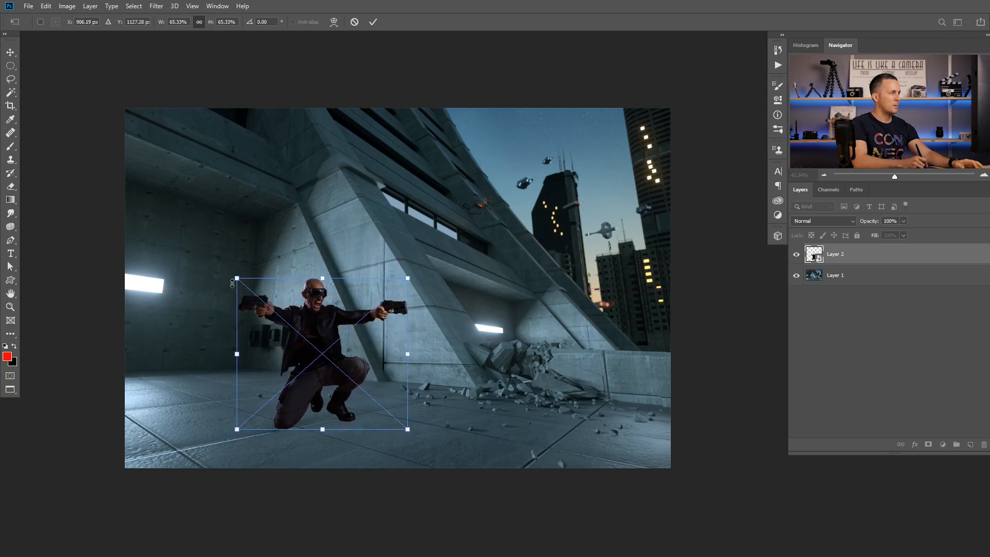
drag(232, 283, 229, 272)
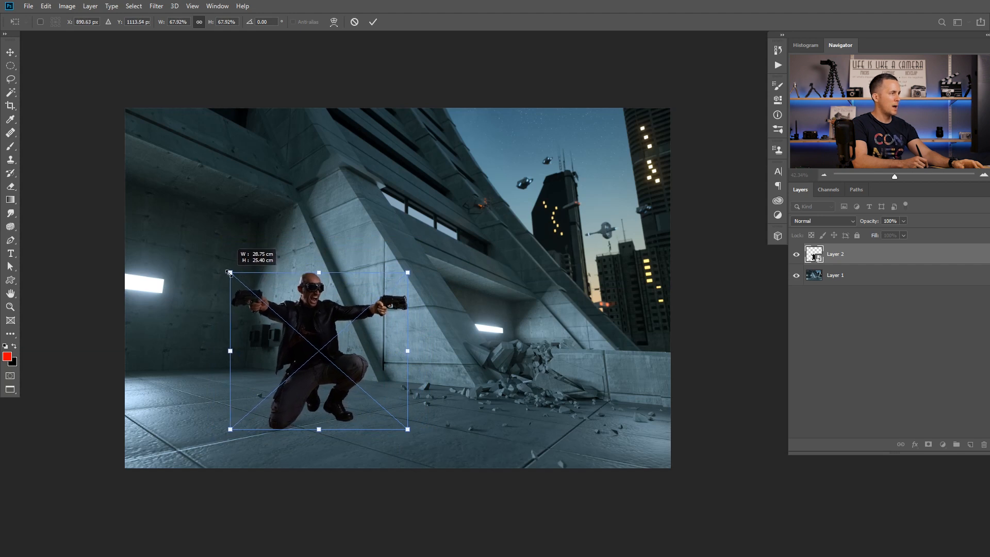
drag(229, 273, 227, 271)
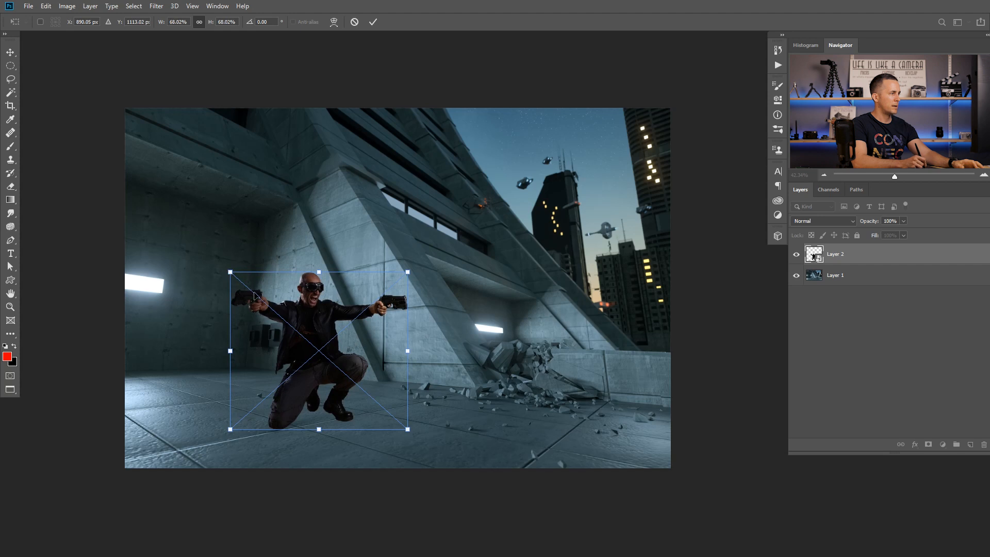
drag(279, 326, 279, 326)
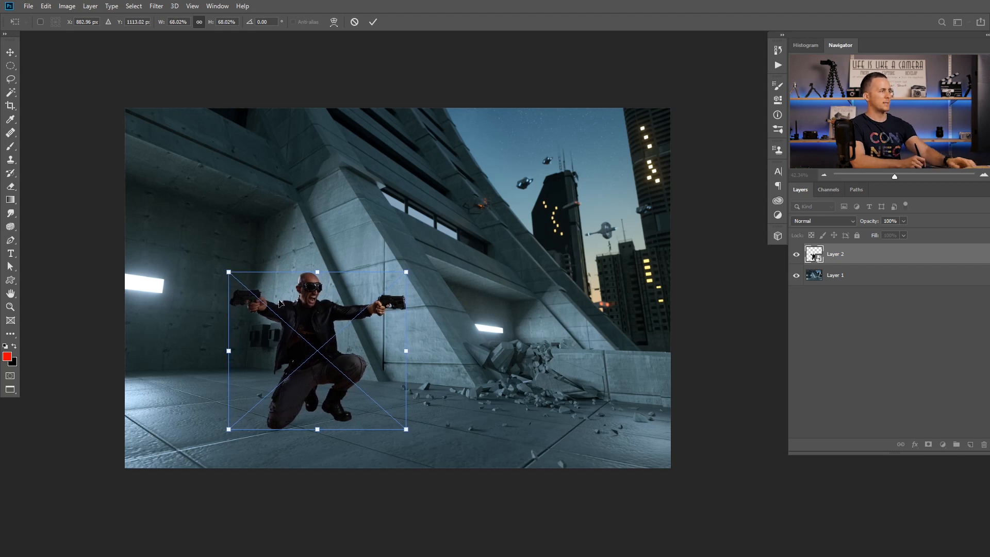
key(Return)
Check the kneeling gunman's size against the building from a reduced overview and from close up.
scroll(391, 368, down, 2)
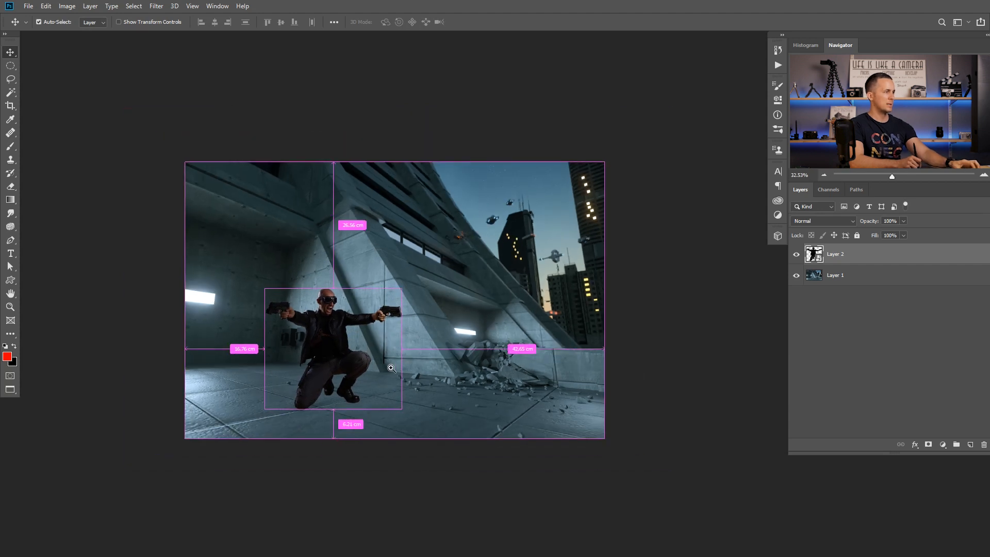
scroll(392, 368, down, 3)
scroll(376, 455, down, 1)
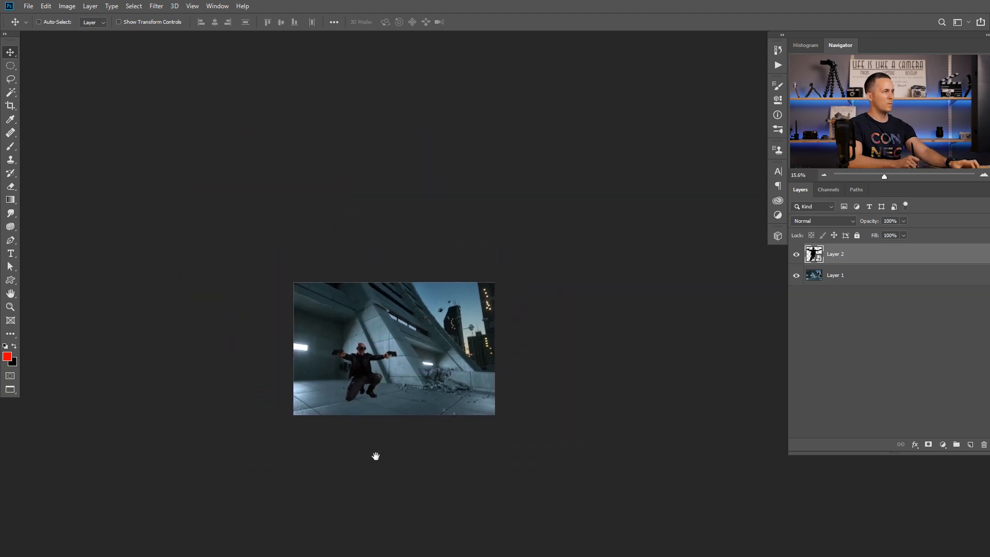
scroll(376, 456, down, 3)
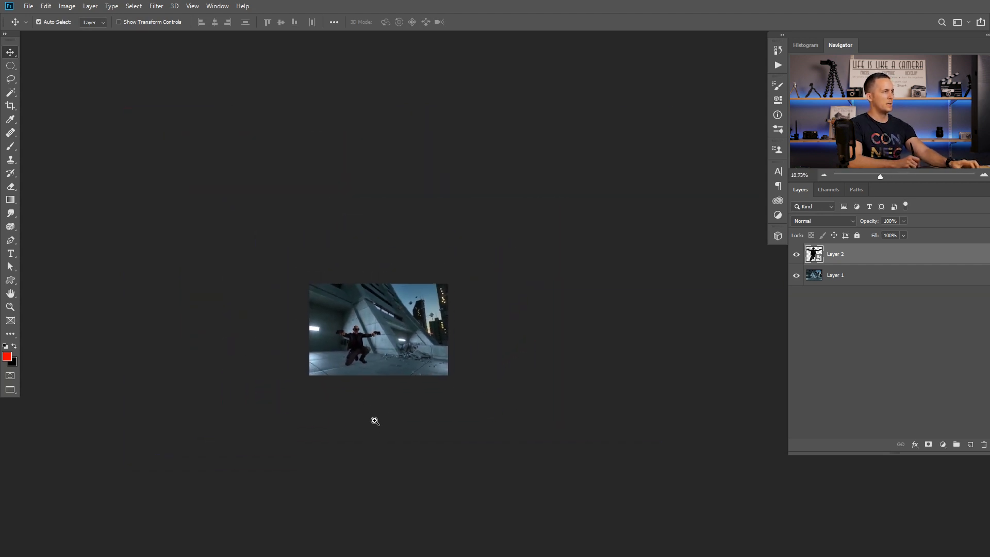
drag(488, 322, 548, 314)
mouse_move(310, 358)
mouse_down()
mouse_move(414, 333)
mouse_move(309, 361)
mouse_up()
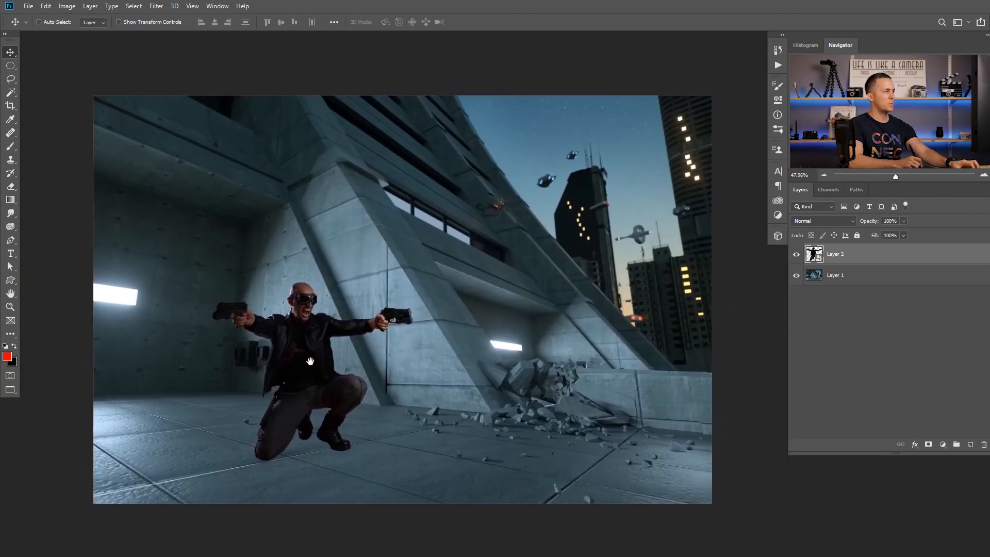
key(ctrl+plus)
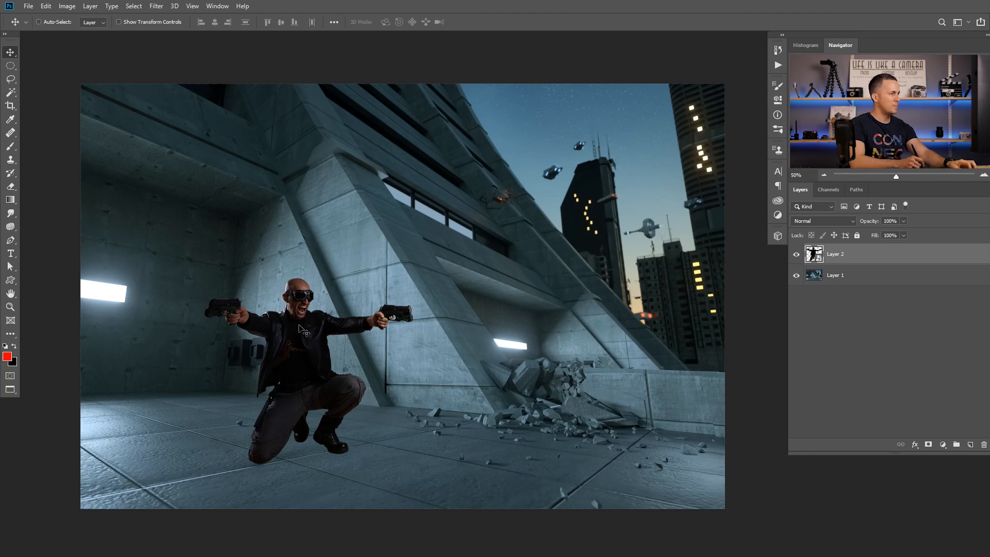
Scale the kneeling gunman down slightly and fine-tune his position on the floor.
key(ctrl+t)
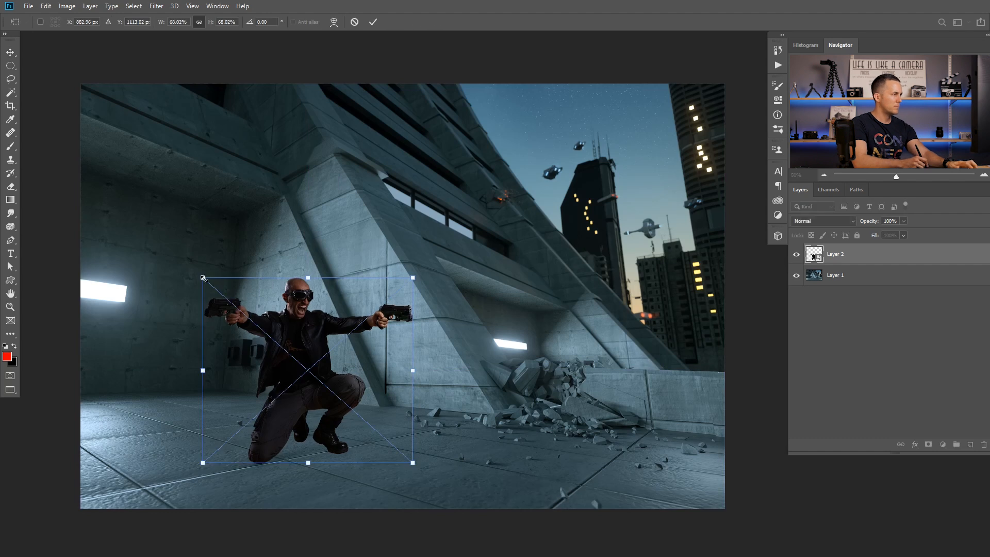
drag(203, 280, 207, 281)
key(Return)
mouse_move(308, 379)
mouse_down()
mouse_move(317, 379)
mouse_move(307, 380)
mouse_up()
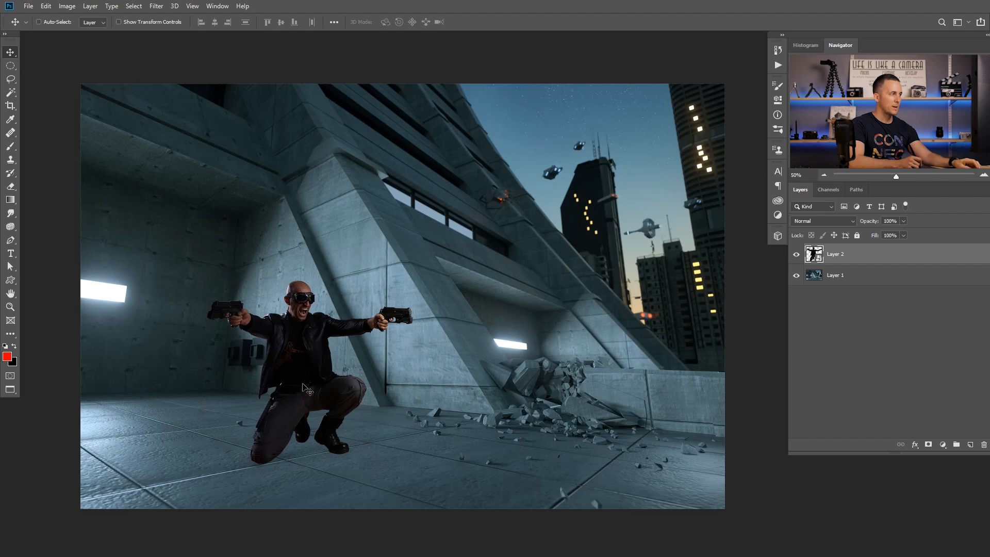
Copy the reclining gunman cutout into the scene, convert it to a smart object and place it beside the kneeling man.
key(ctrl+Tab)
key(ctrl+a)
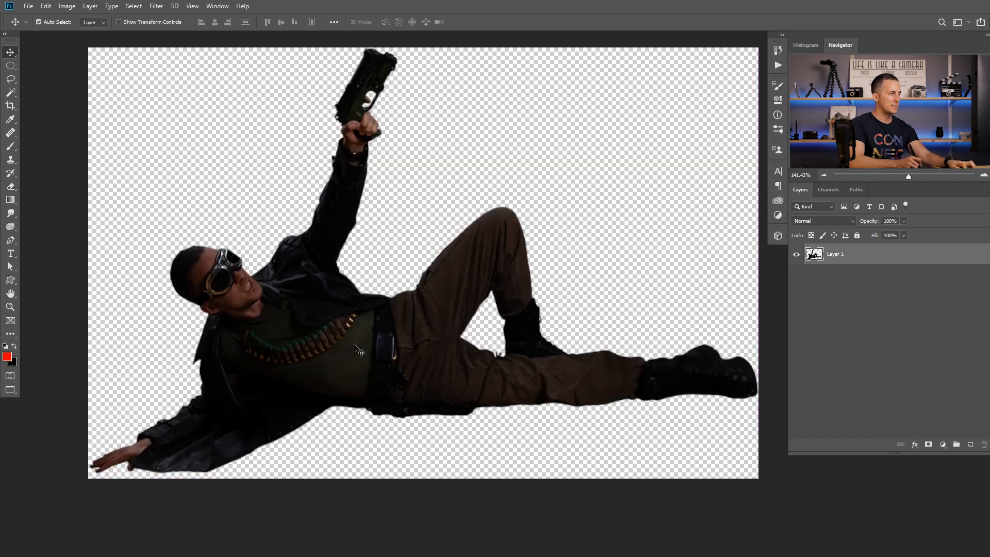
key(ctrl+Tab)
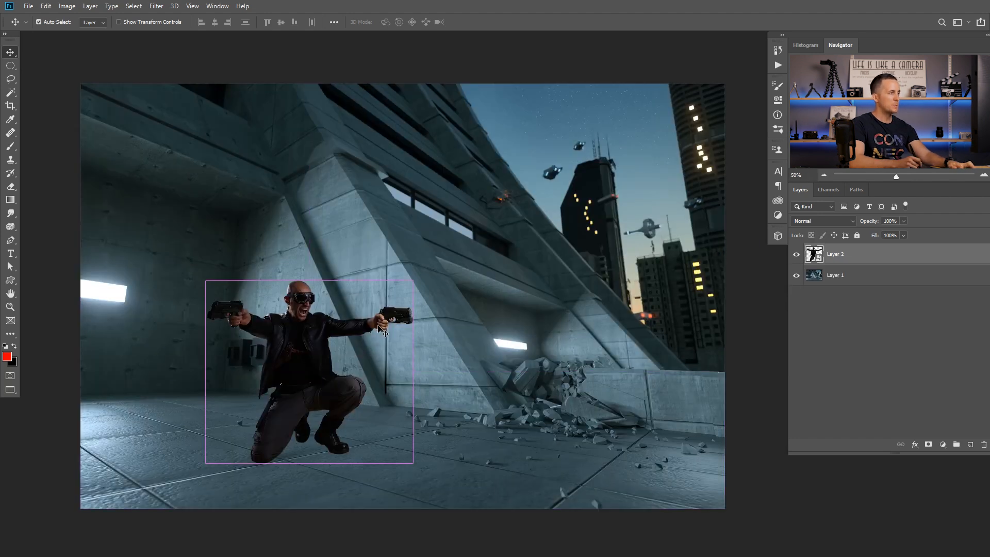
key(ctrl+v)
drag(382, 329, 454, 376)
click(796, 242)
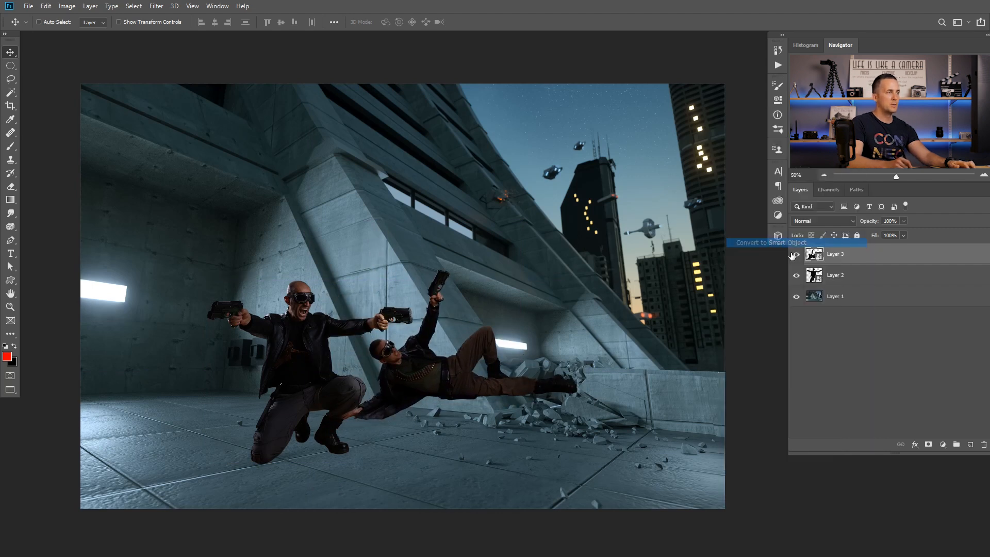
drag(452, 375, 460, 410)
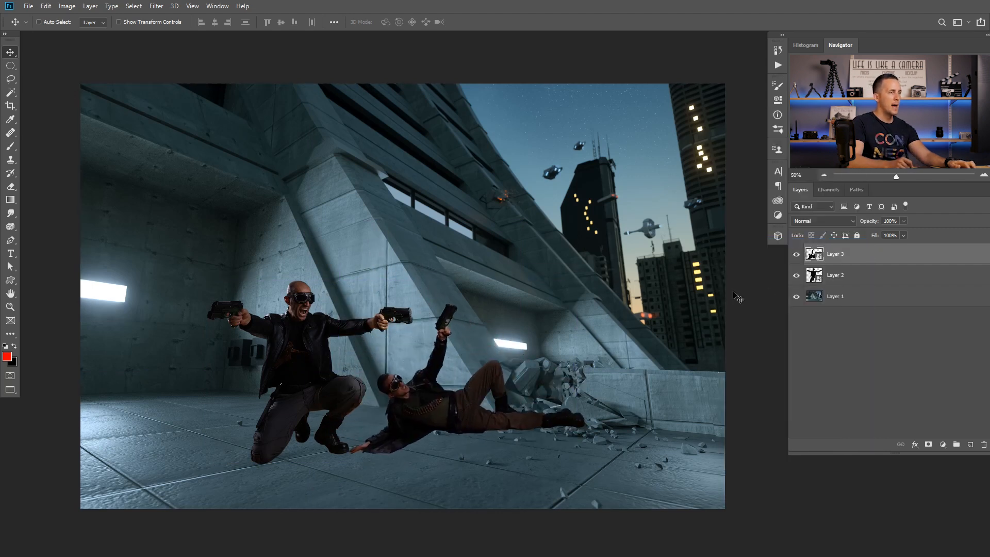
Rename the building scene layer as Background and the kneeling gunman's layer with his nickname.
double_click(832, 297)
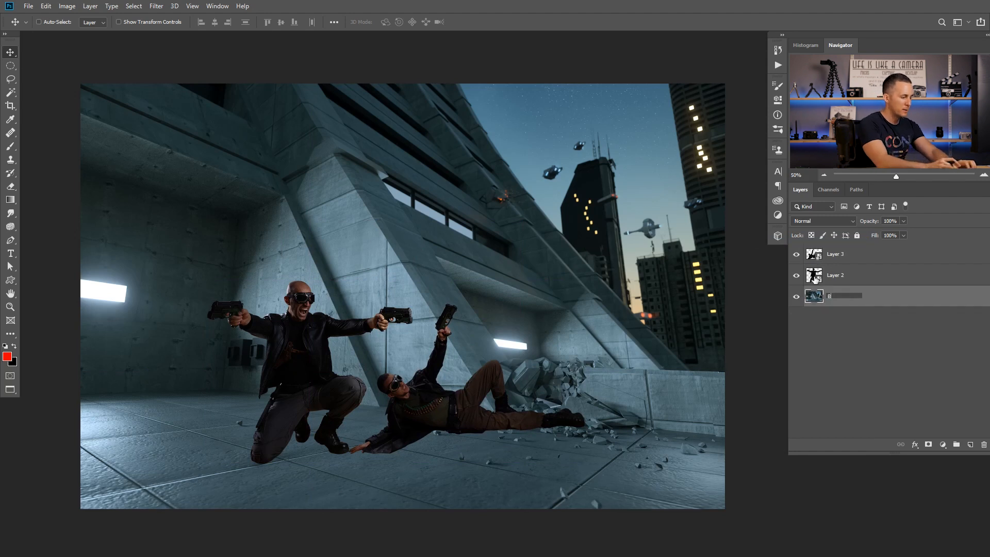
text(Backgroun)
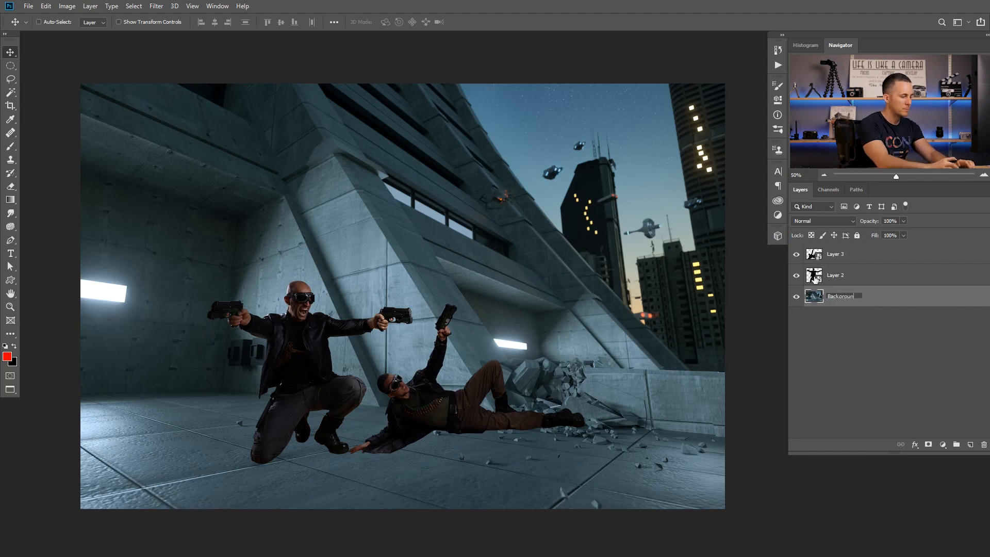
text(d)
key(Return)
double_click(834, 276)
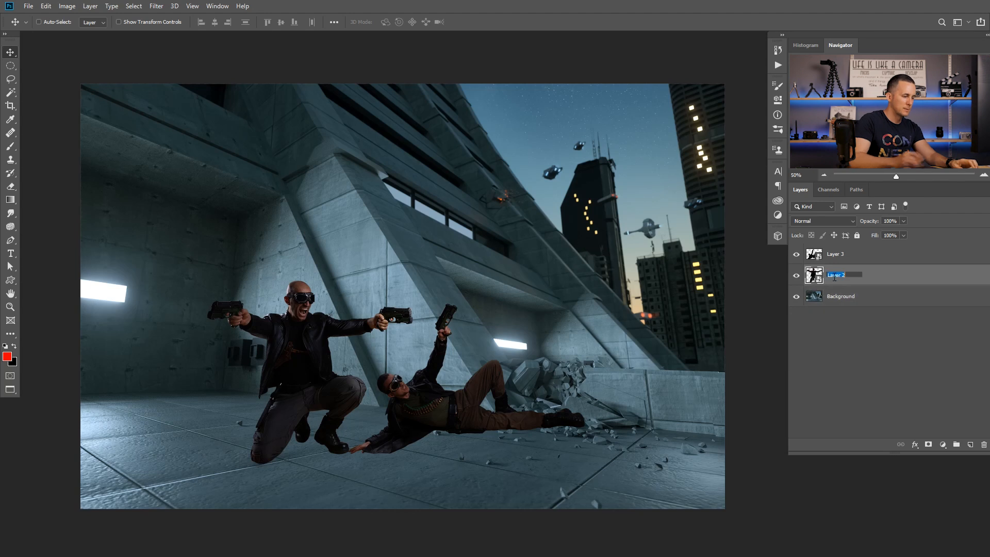
text(Kraka)
key(Return)
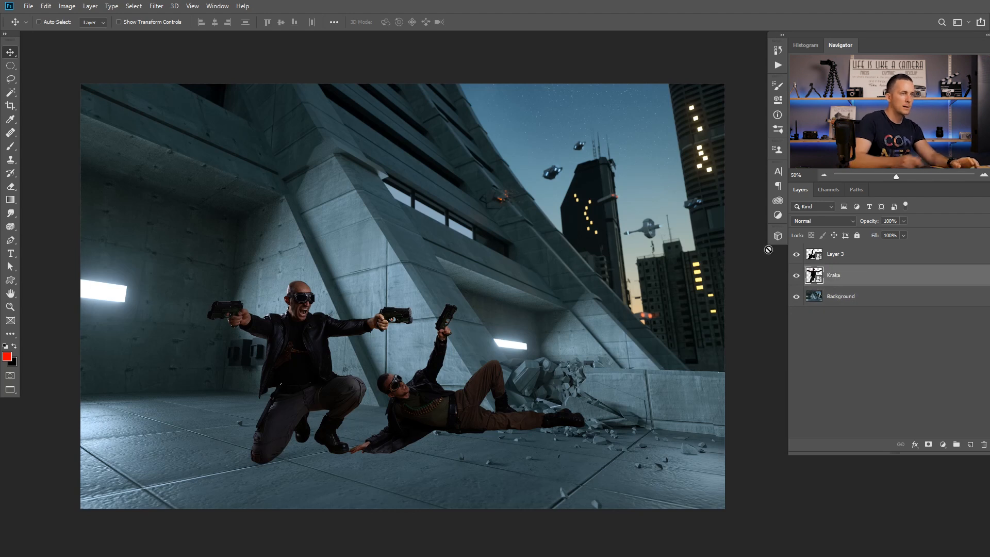
Rename the reclining gunman's layer as Me and stack the kneeling gunman's layer above it.
double_click(836, 253)
text(Me)
key(Return)
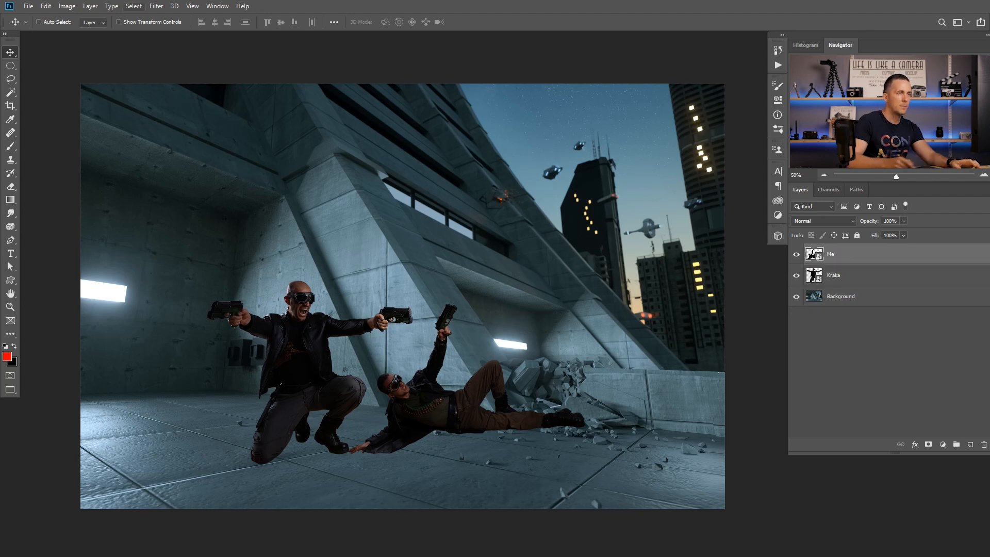
drag(854, 279, 859, 247)
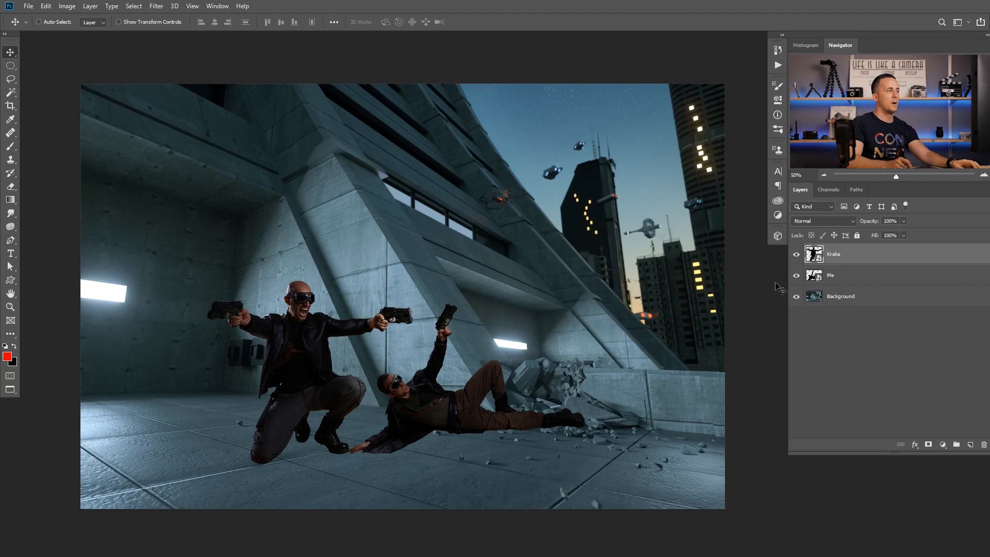
Scale the reclining gunman to about 136% and rotate him to about 77° so he stands behind the kneeling man.
mouse_move(453, 406)
mouse_down()
mouse_move(476, 396)
mouse_move(464, 398)
mouse_up()
key(ctrl+z)
click(844, 273)
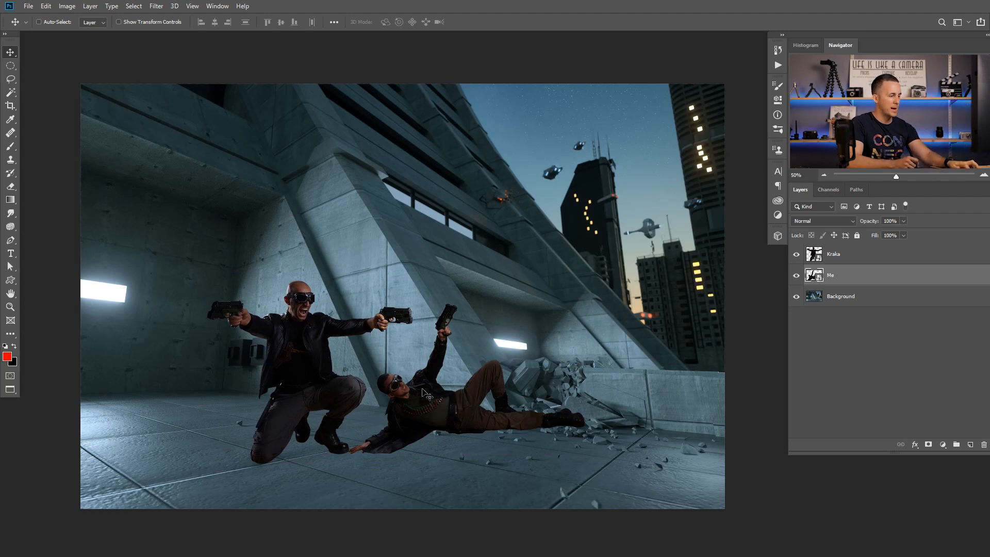
key(ctrl+t)
drag(353, 303, 304, 276)
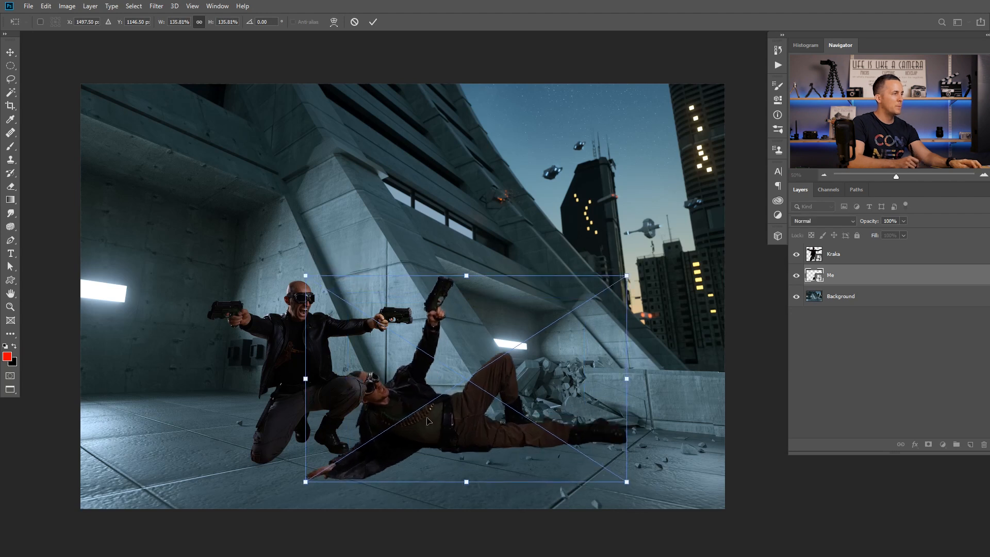
drag(429, 420, 395, 324)
drag(593, 188, 529, 380)
drag(401, 287, 285, 391)
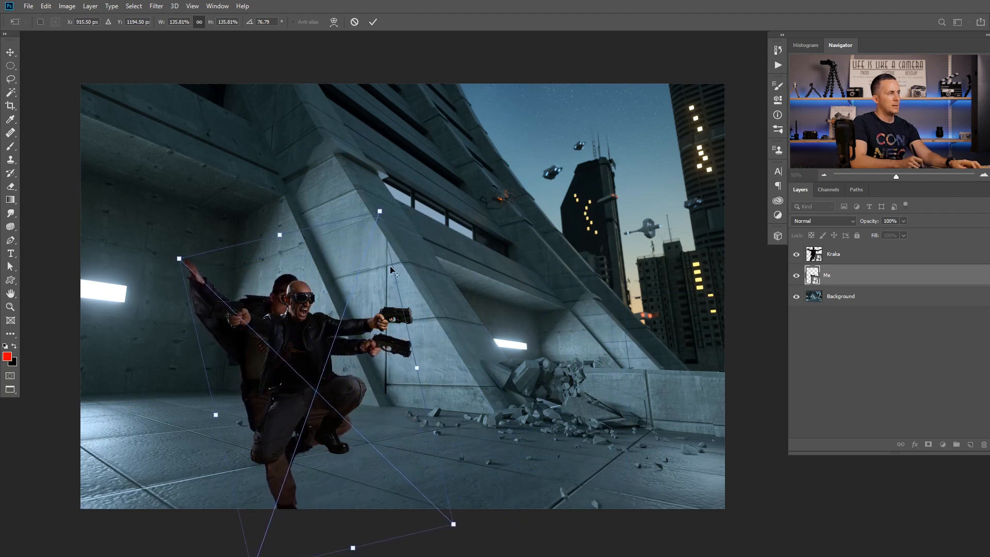
Shrink the rear gunman to about 112%, reduce his rotation to about 63° and place him beside the kneeling man's shoulder.
drag(380, 212, 367, 232)
drag(335, 352, 384, 342)
drag(477, 271, 457, 252)
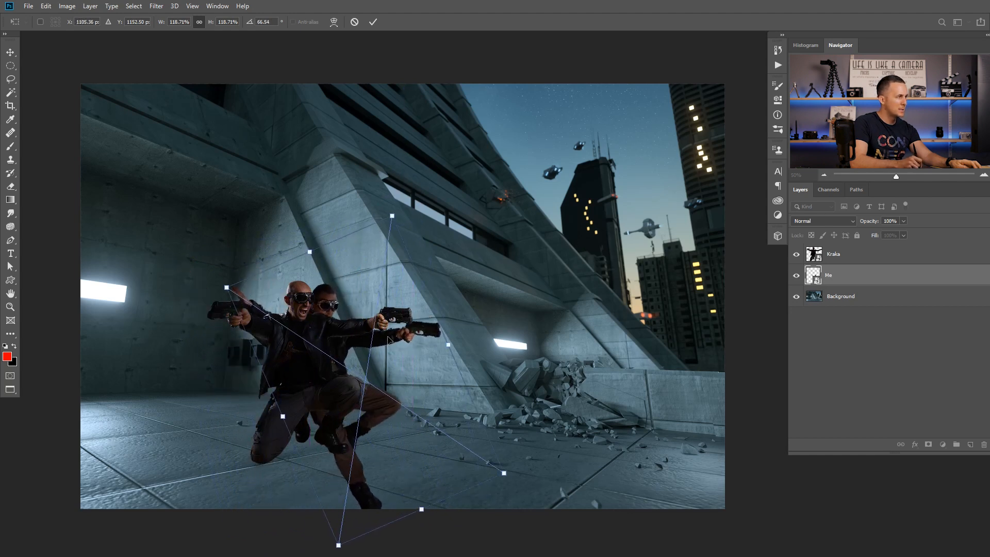
drag(389, 339, 394, 330)
drag(396, 208, 395, 217)
drag(379, 301, 375, 297)
drag(432, 262, 425, 259)
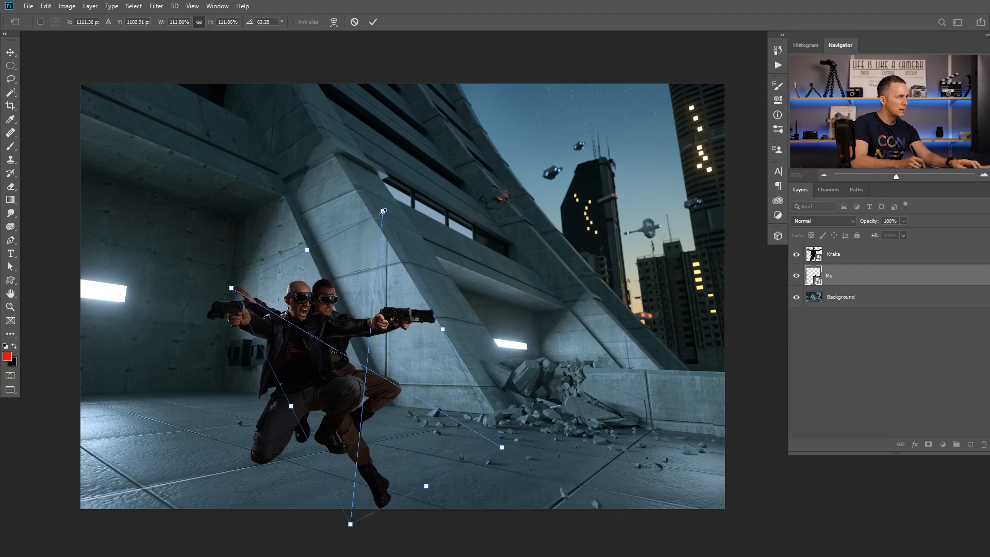
Fine-tune the rear gunman's scale to about 113%, apply the transform and shift him slightly closer behind the kneeling man.
mouse_move(382, 211)
mouse_down()
mouse_move(383, 204)
mouse_move(381, 255)
mouse_move(383, 211)
mouse_up()
drag(376, 271, 380, 272)
drag(340, 328, 313, 330)
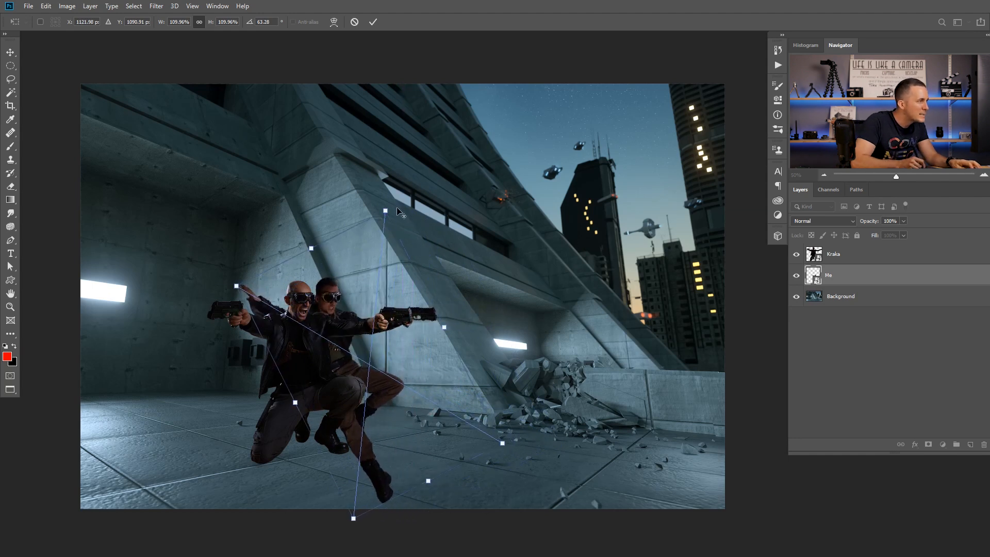
drag(386, 211, 391, 206)
drag(362, 319, 366, 315)
key(Return)
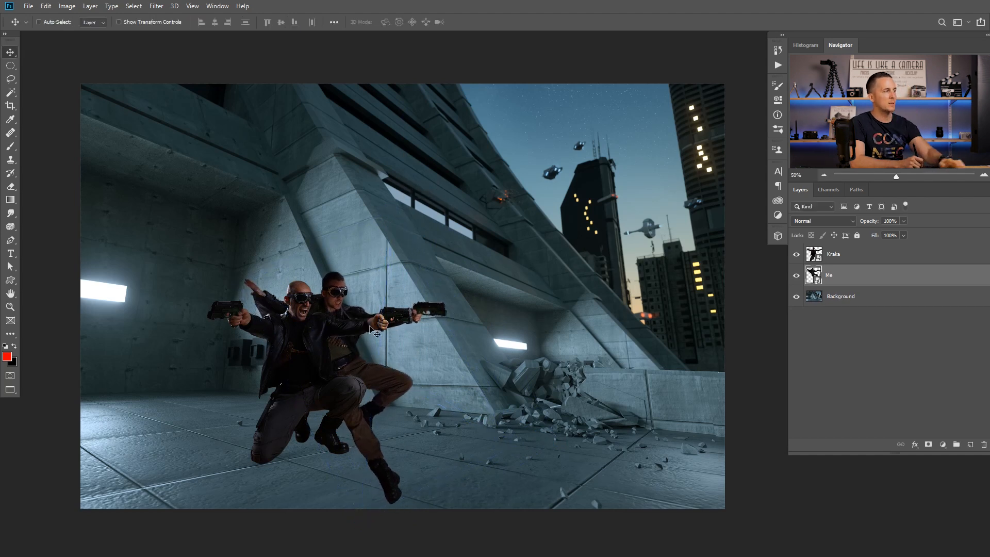
mouse_move(355, 352)
mouse_down()
mouse_move(392, 334)
mouse_move(339, 351)
mouse_up()
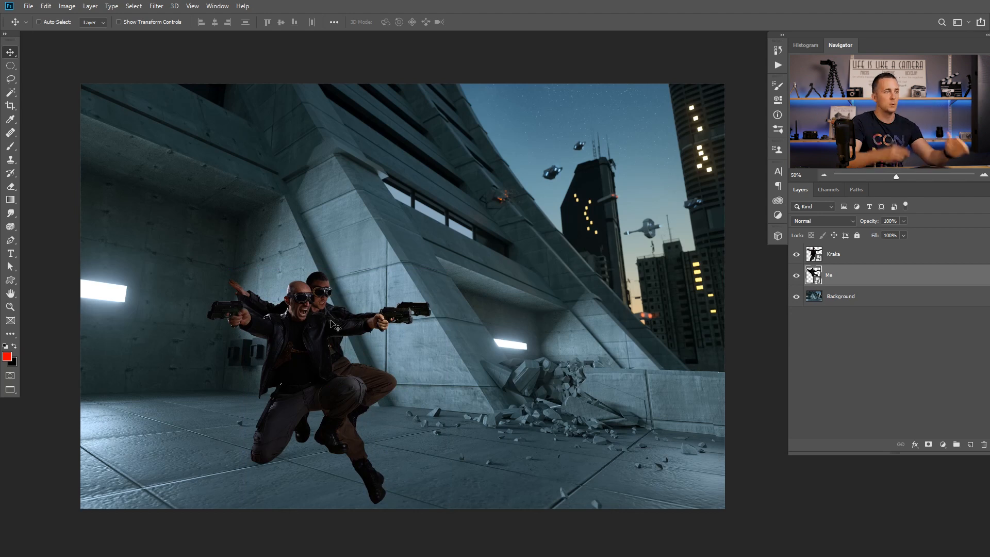
On a new layer above the men, paint a straight red (ff0000) line along the floor seam near the rubble.
click(879, 261)
click(970, 445)
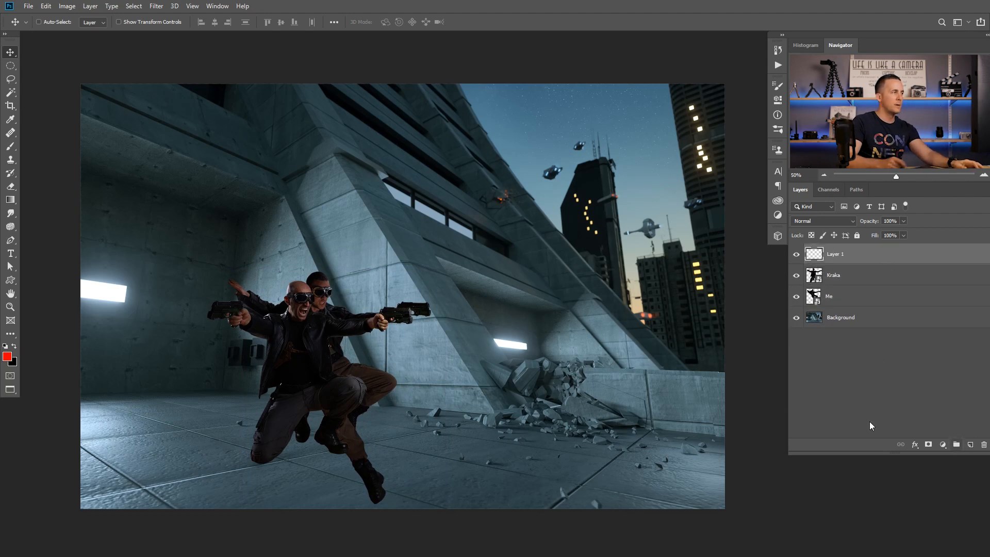
click(7, 357)
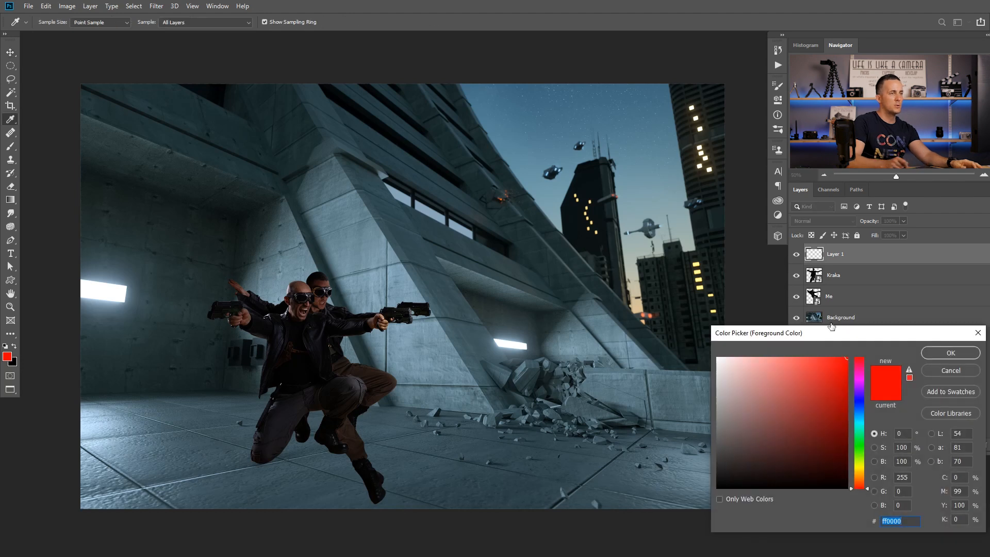
click(934, 355)
key(b)
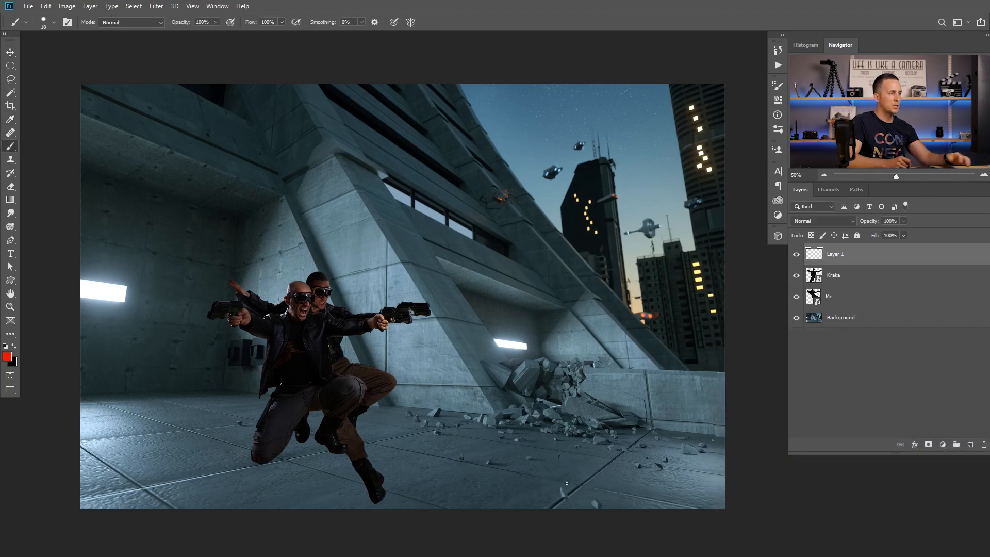
drag(548, 510, 553, 506)
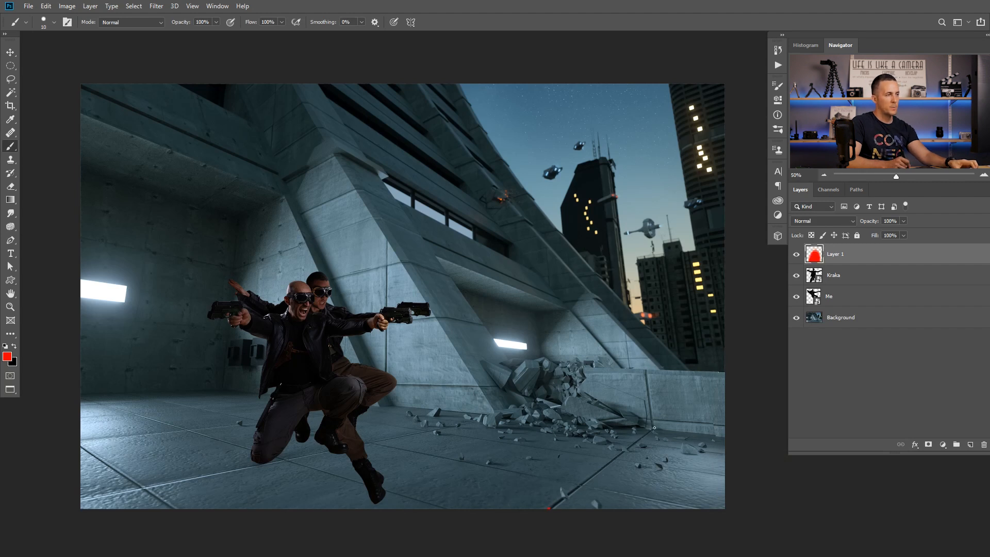
shift+click(654, 429)
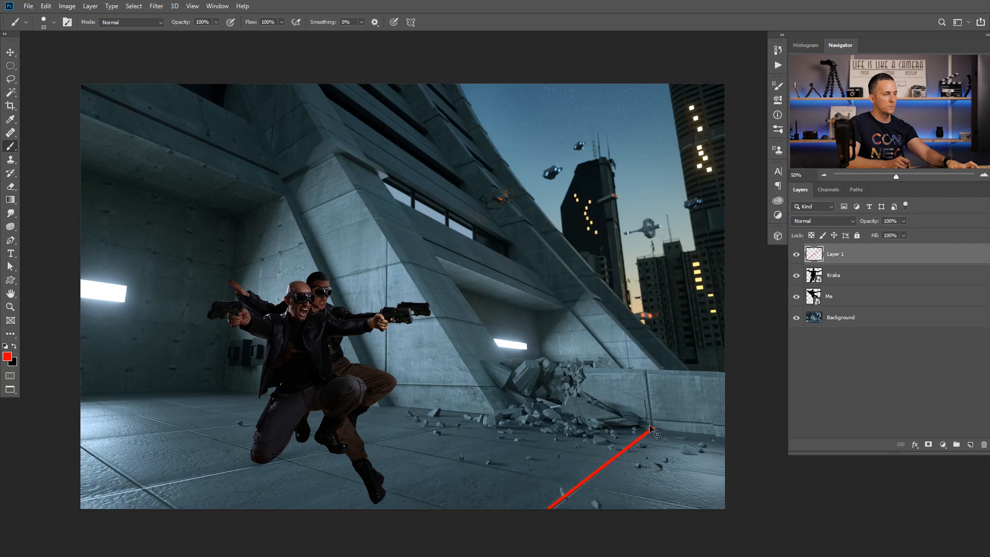
Stretch the red line along the direction of its floor seam until it runs past the image's right edge.
key(ctrl+t)
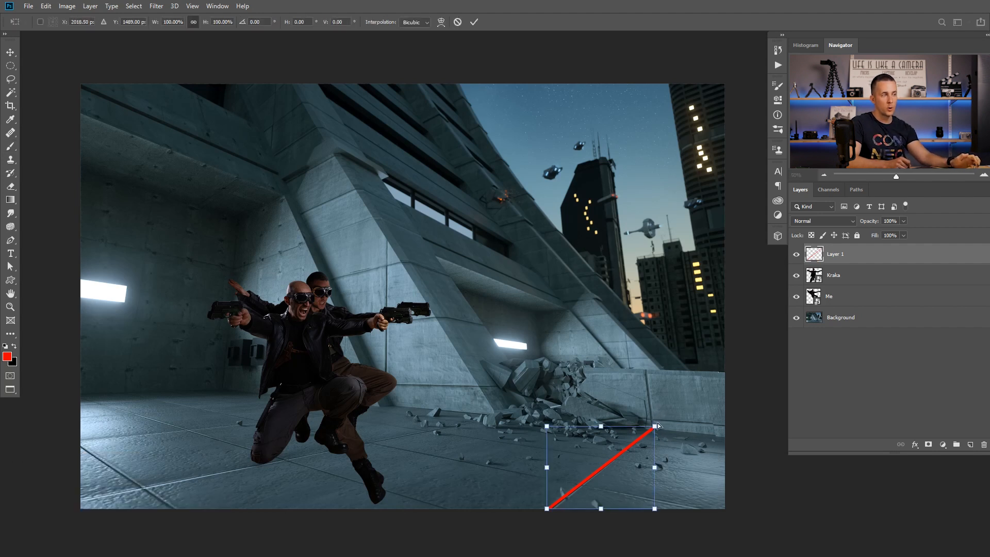
mouse_move(655, 426)
mouse_down()
mouse_move(732, 360)
mouse_move(621, 456)
mouse_move(756, 348)
mouse_up()
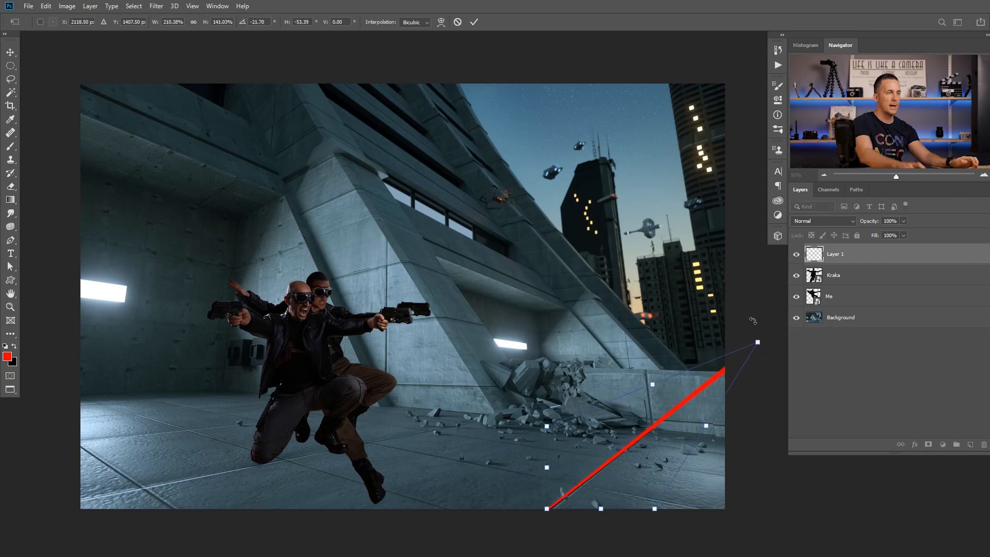
key(Return)
On another new layer, paint a red line along the foreground floor seam and extend it to meet the first line.
click(971, 443)
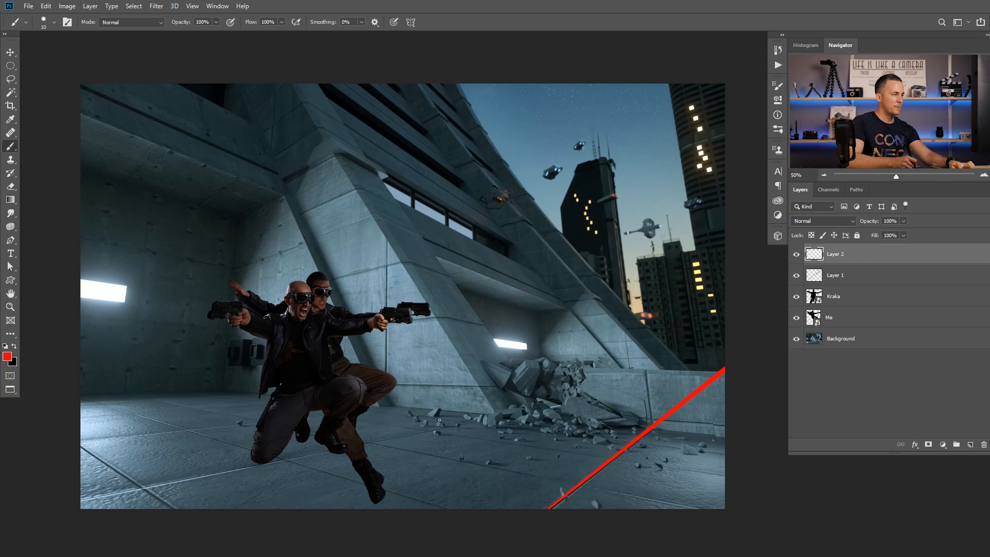
click(143, 488)
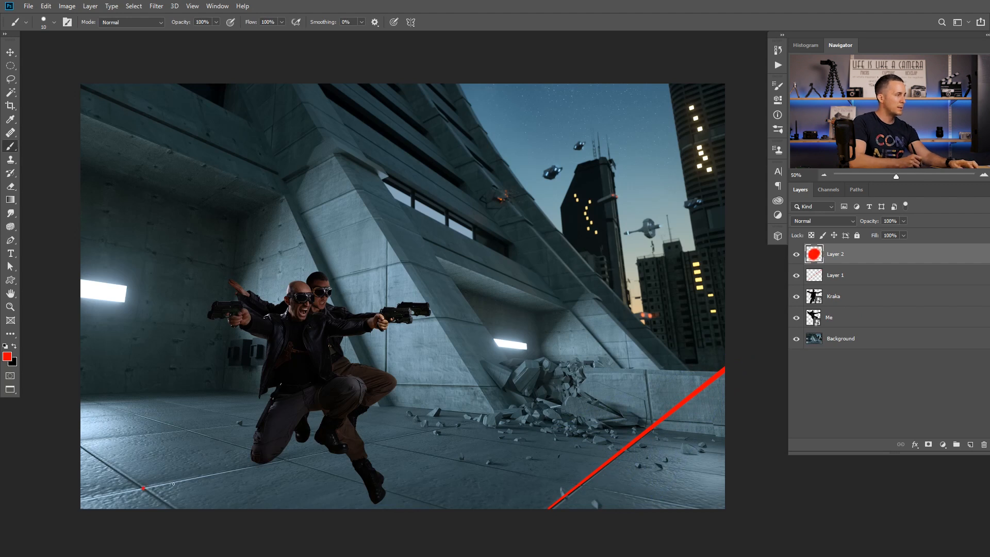
shift+click(477, 420)
key(ctrl+t)
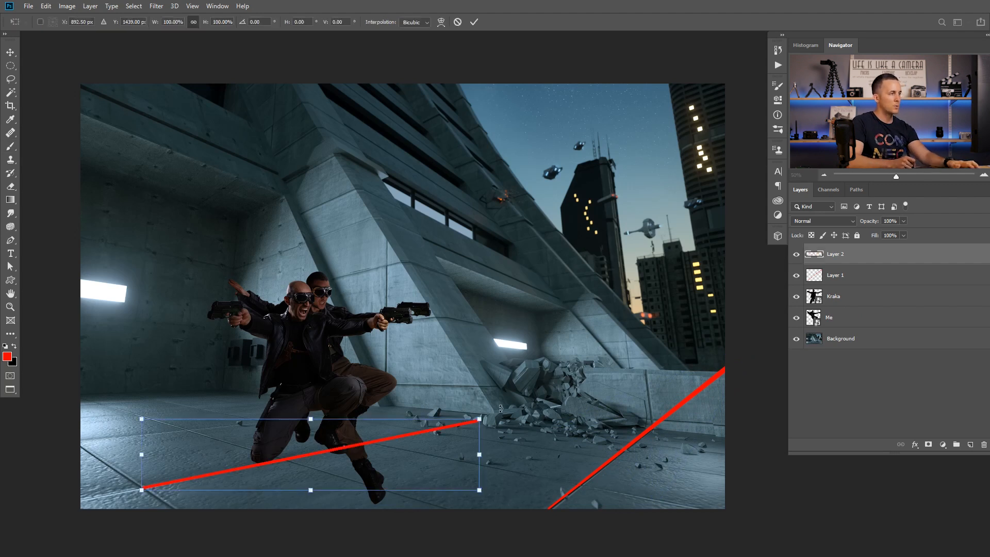
drag(482, 419, 757, 365)
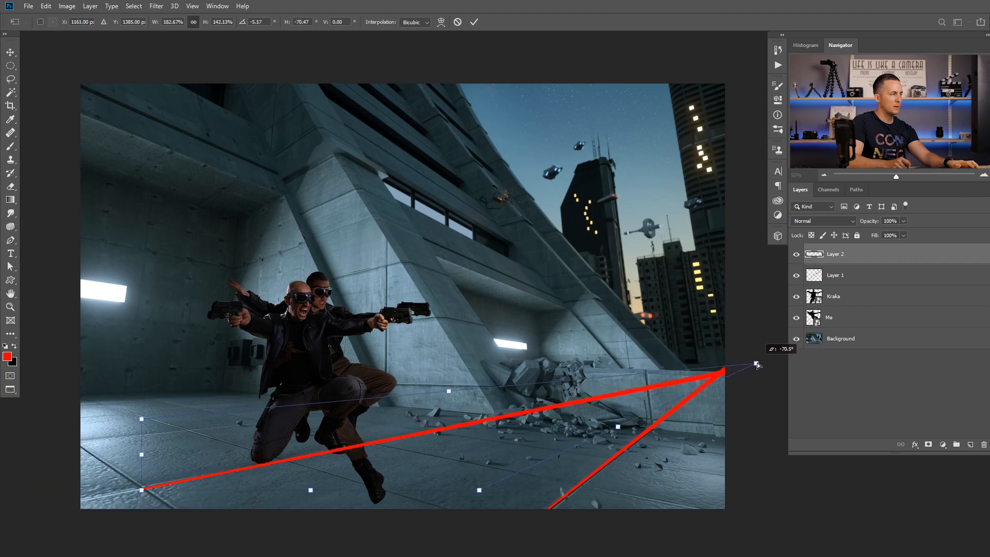
key(Return)
Add a third red perspective line on its own layer along the farther floor seam and extend it to the vanishing point.
key(b)
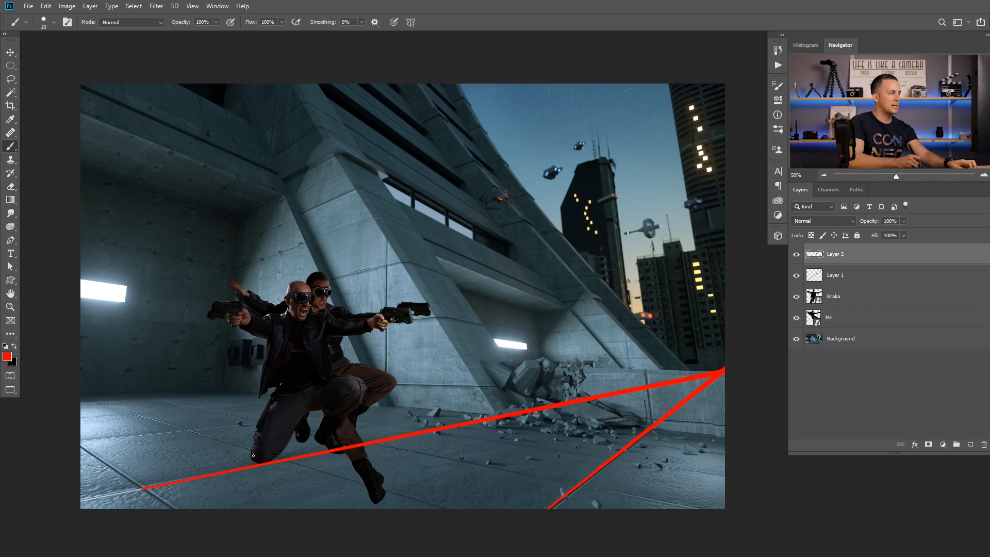
key(ctrl+shift+alt+n)
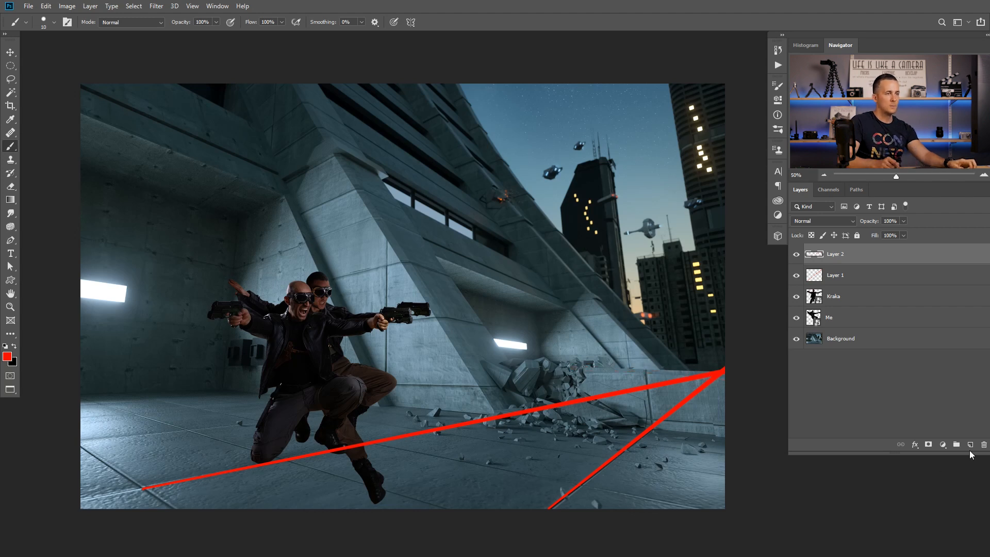
click(83, 441)
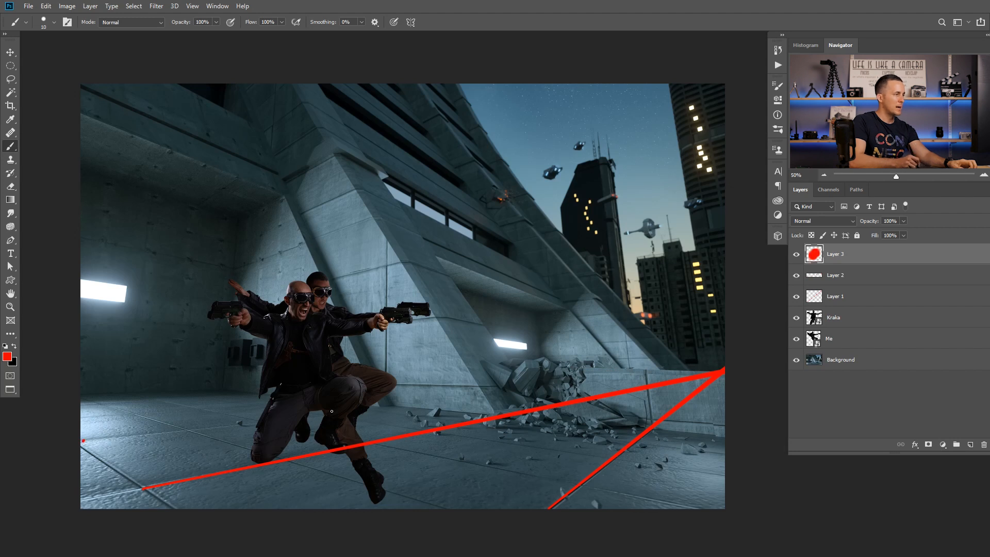
shift+click(258, 421)
key(ctrl+t)
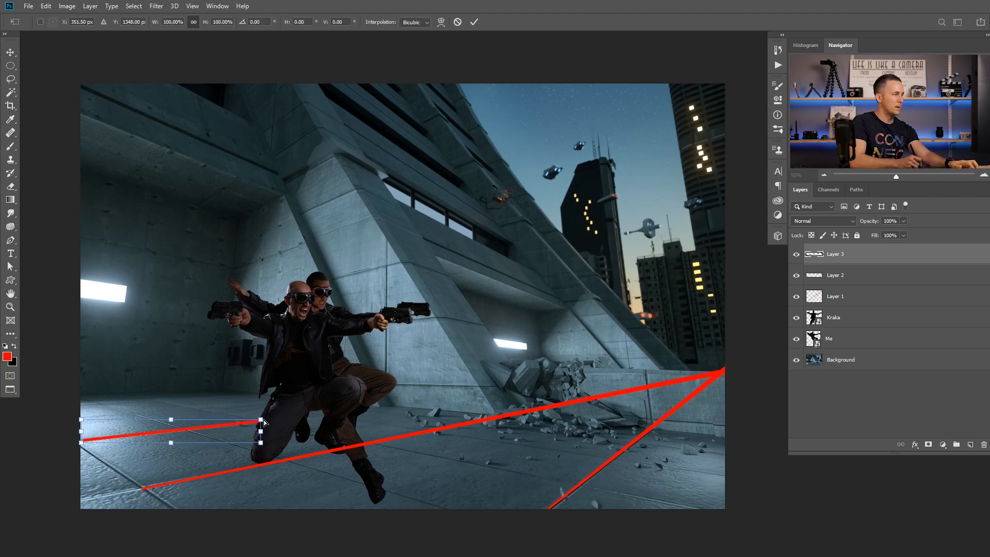
drag(261, 419, 820, 355)
key(Return)
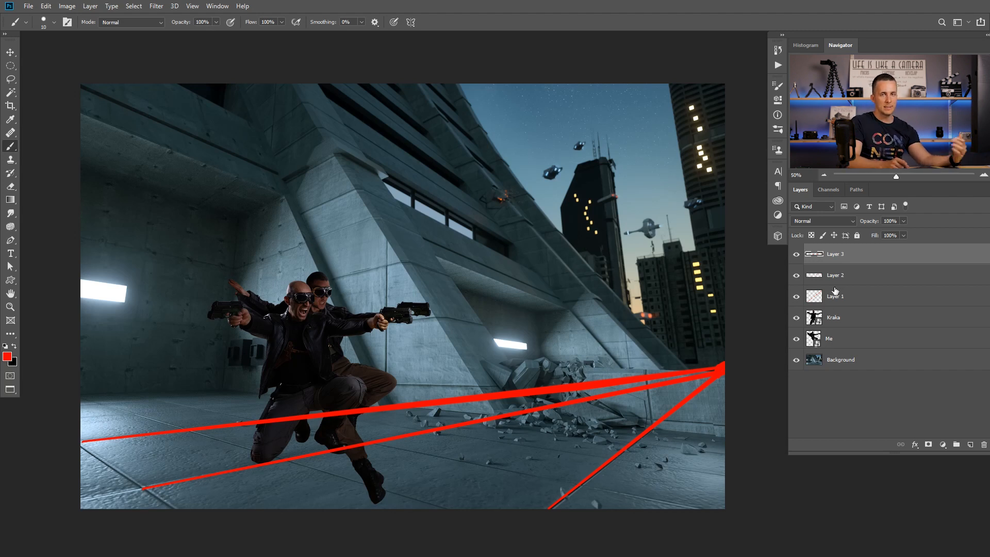
Move the gunman on the Me layer slightly down and left behind the kneeling man.
click(837, 338)
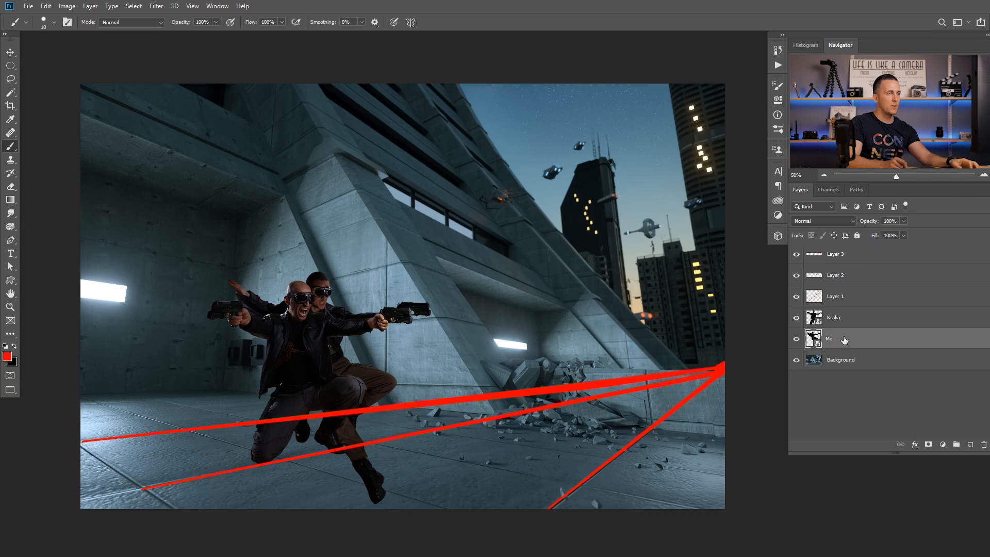
key(v)
mouse_move(349, 376)
mouse_down()
mouse_move(389, 388)
mouse_move(342, 390)
mouse_move(350, 386)
mouse_move(339, 381)
mouse_up()
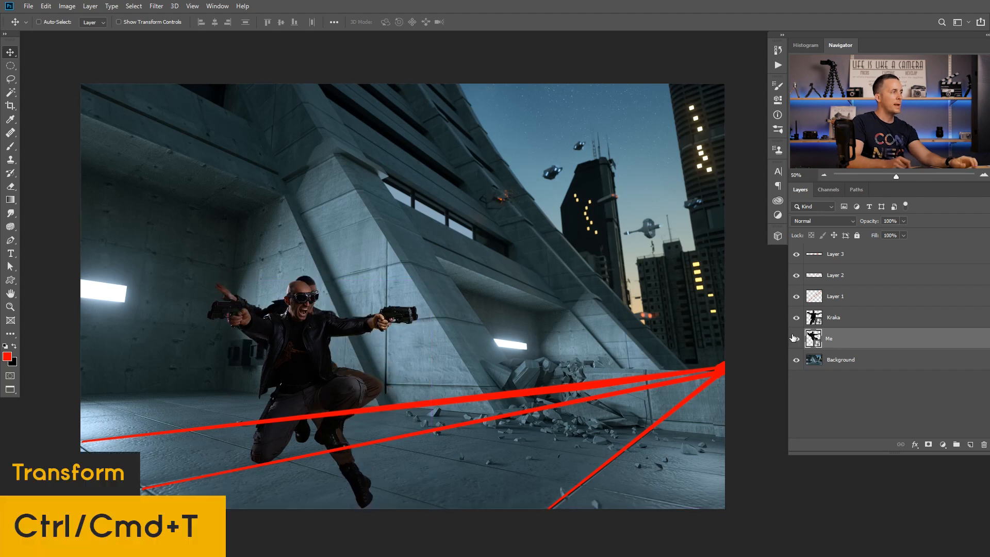
Scale the gunman on the Me layer to 61.50% toward the perspective vanishing point, and move him up in front of the building's windows.
key(ctrl+t)
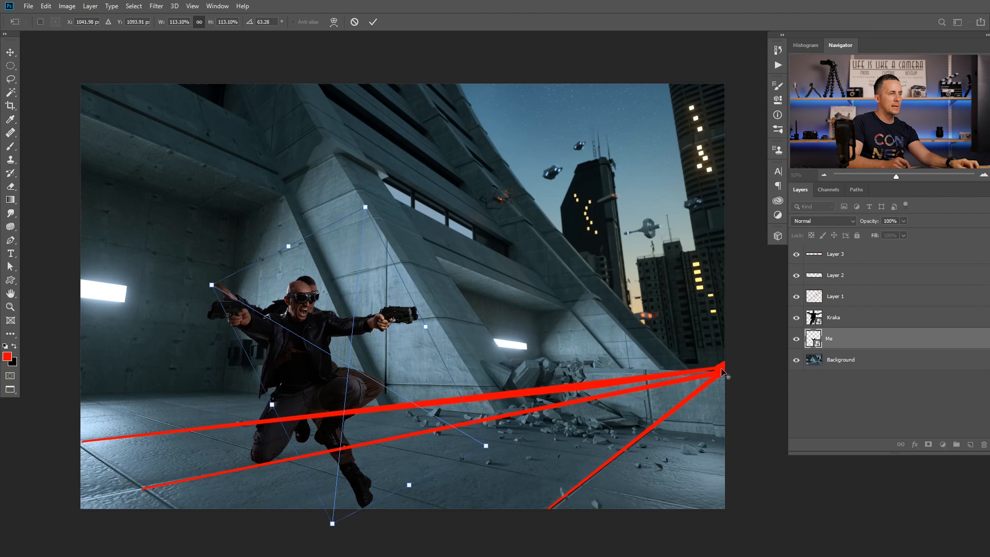
drag(722, 371, 721, 368)
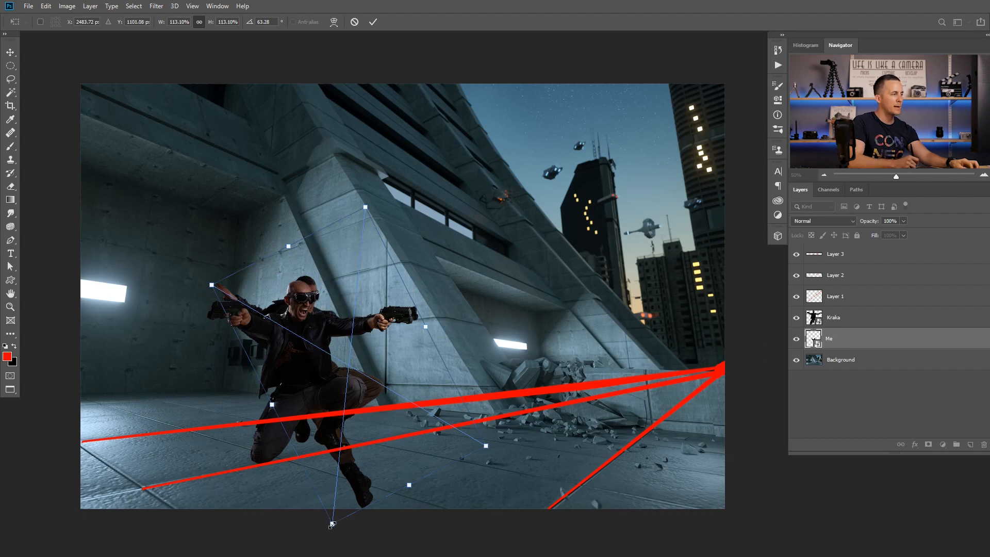
drag(330, 524, 485, 396)
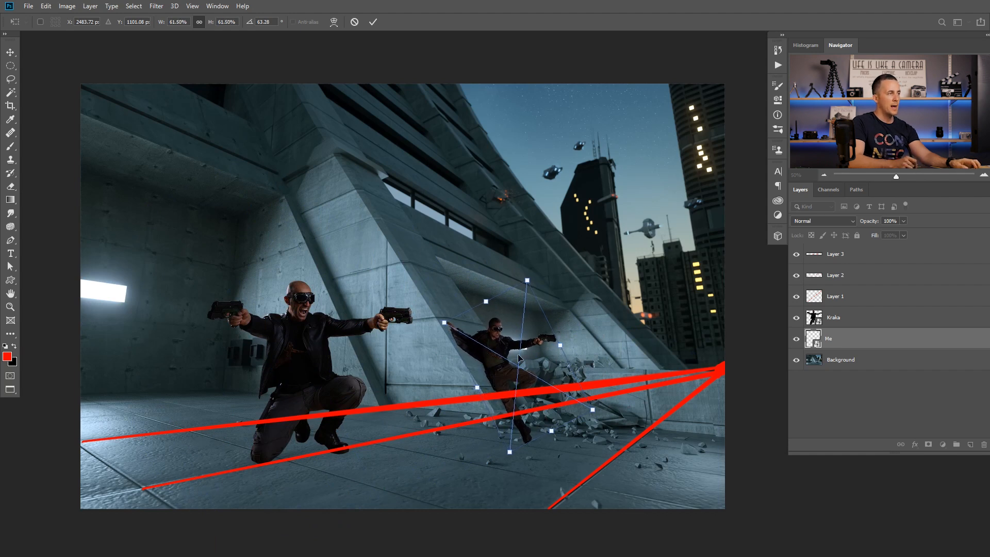
key(Return)
drag(519, 361, 443, 258)
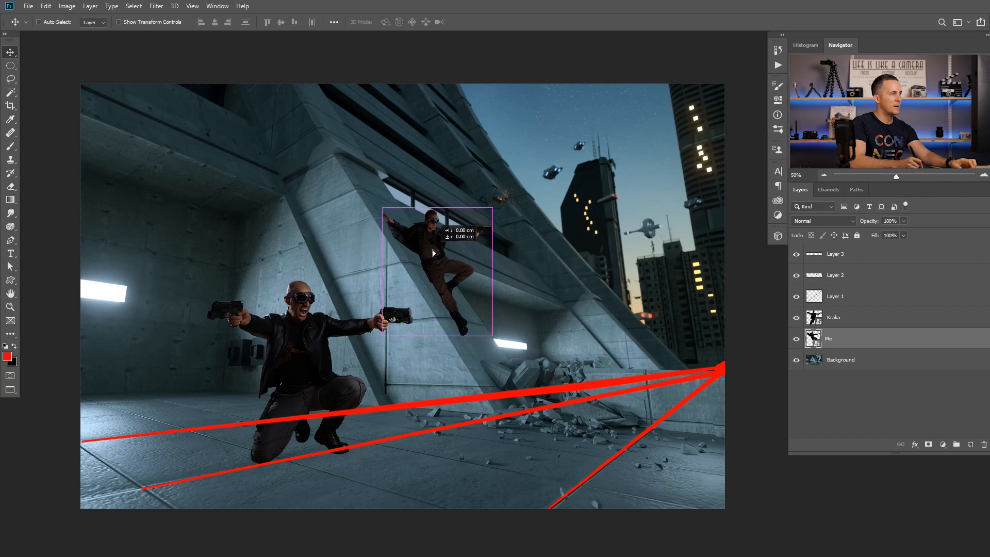
Delete the three layers holding the red perspective lines.
click(828, 275)
shift+click(851, 262)
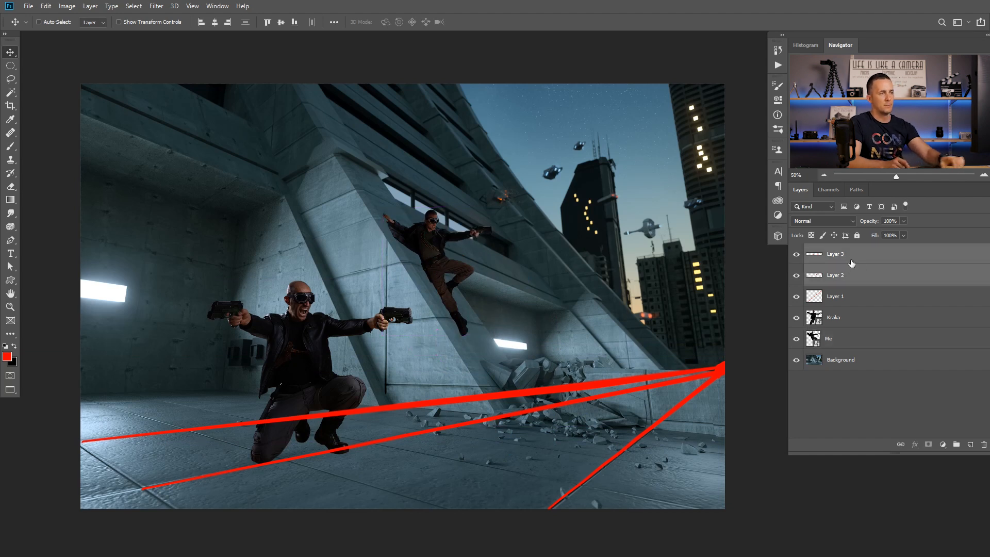
key(Delete)
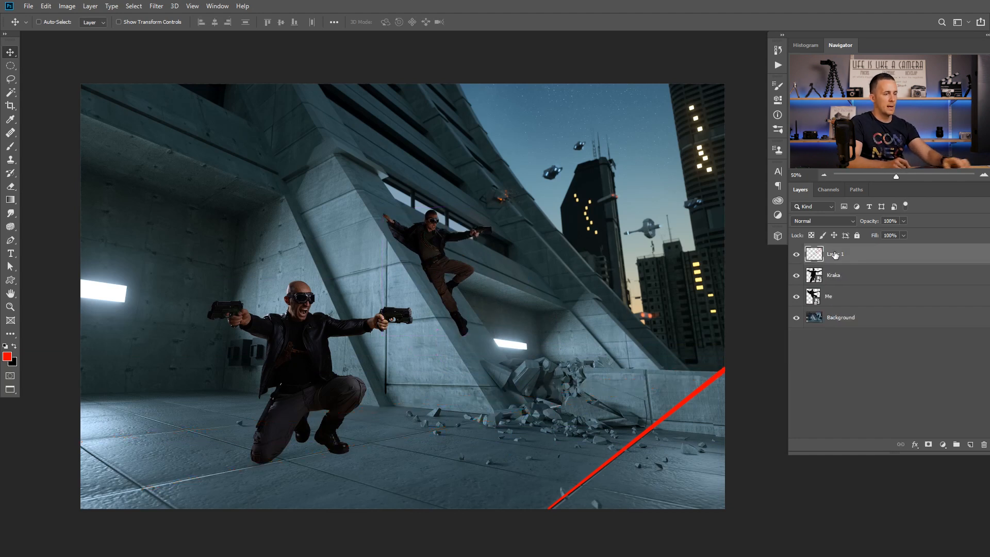
key(Delete)
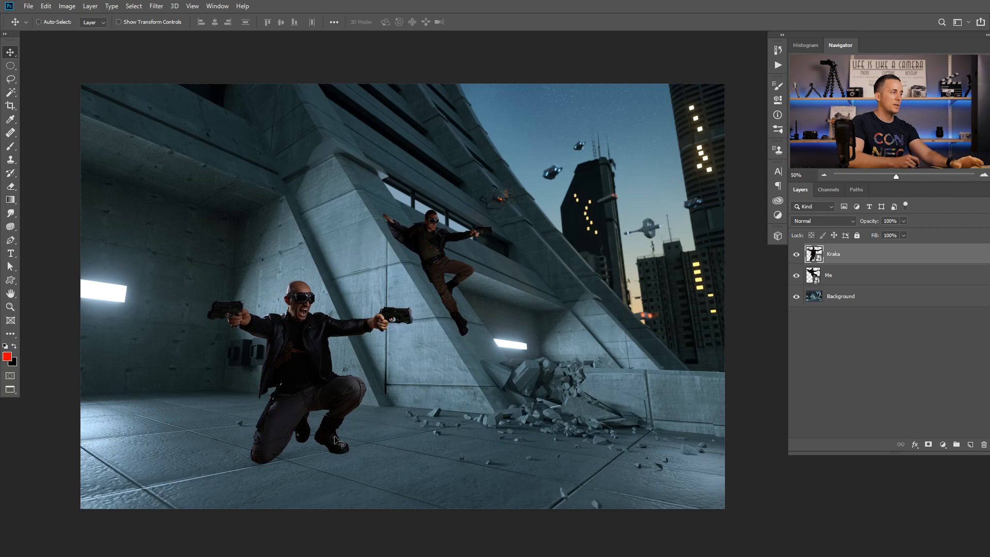
Add a new layer directly above the Me layer and name it Shadow 01.
drag(315, 457, 345, 435)
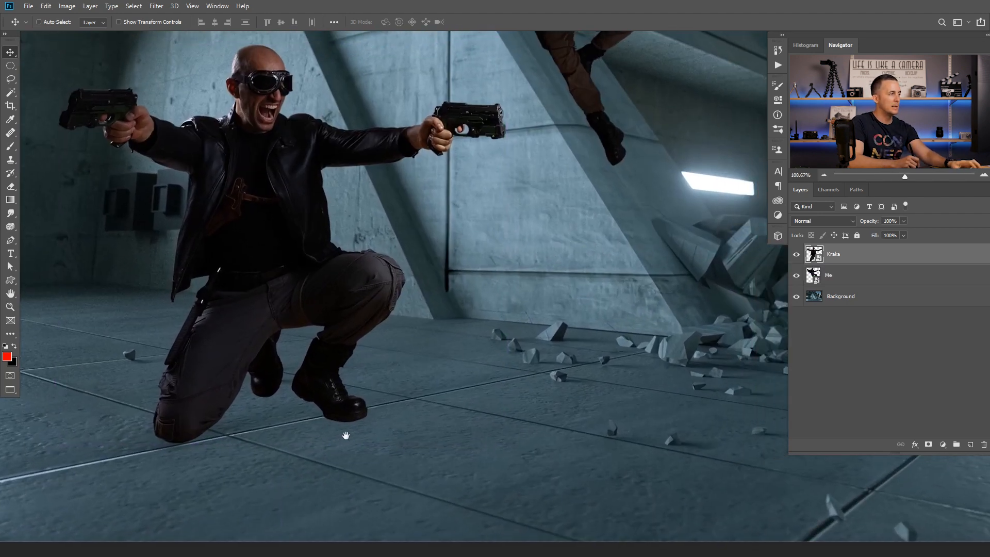
drag(431, 406, 424, 406)
click(849, 272)
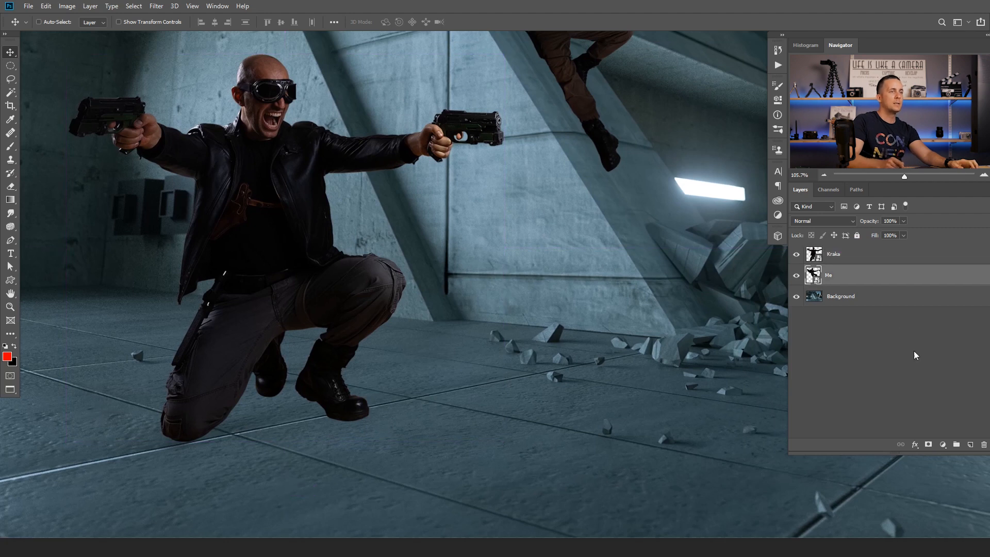
click(970, 444)
double_click(835, 276)
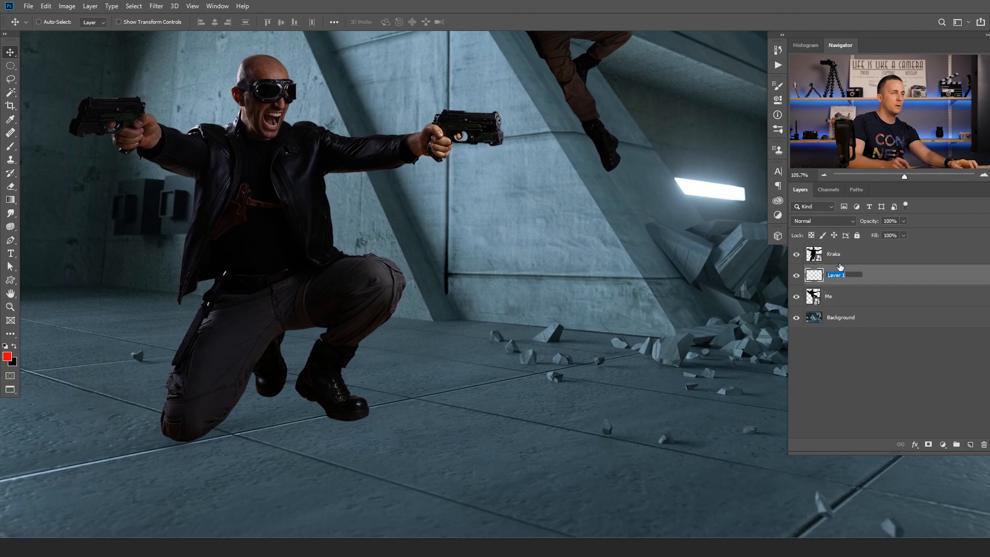
text(S)
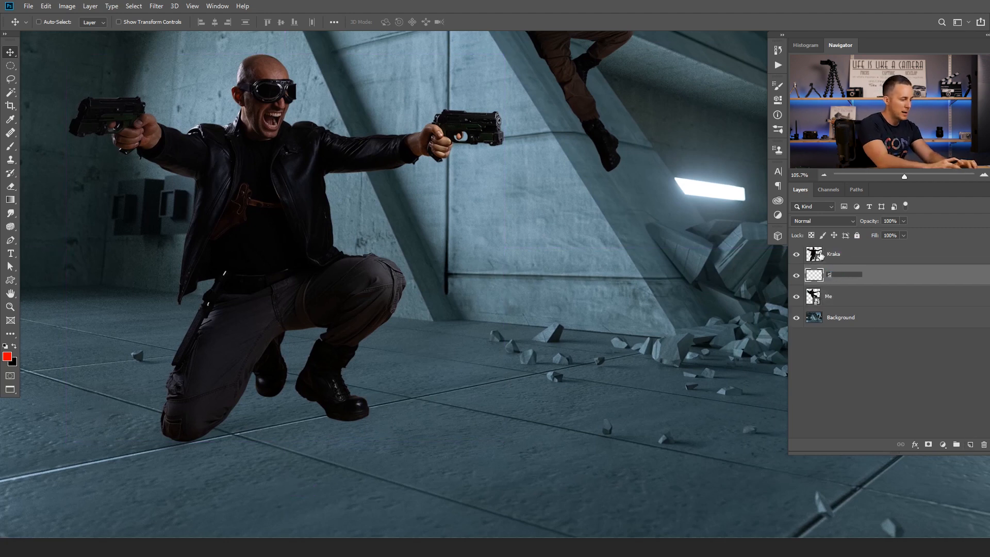
text(hadow)
key(Return)
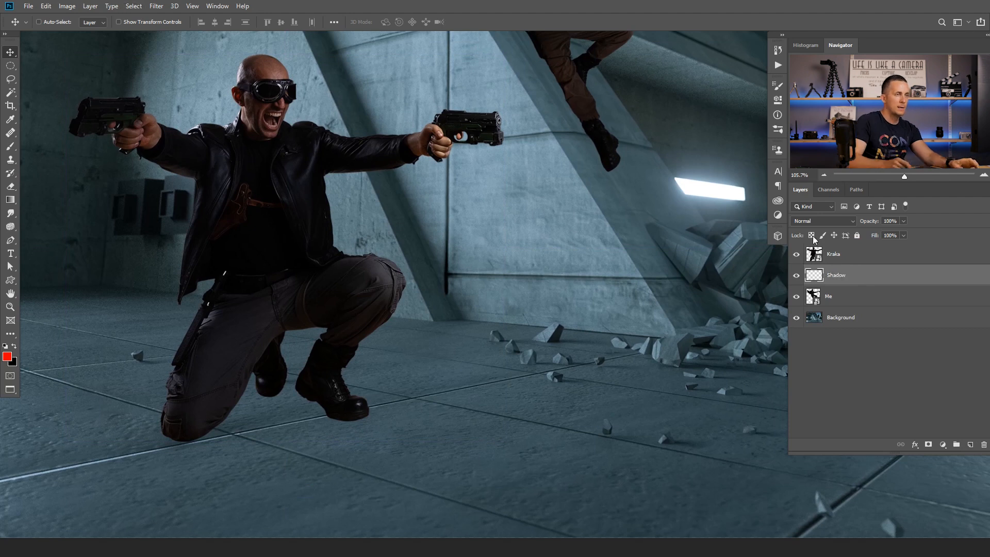
double_click(842, 276)
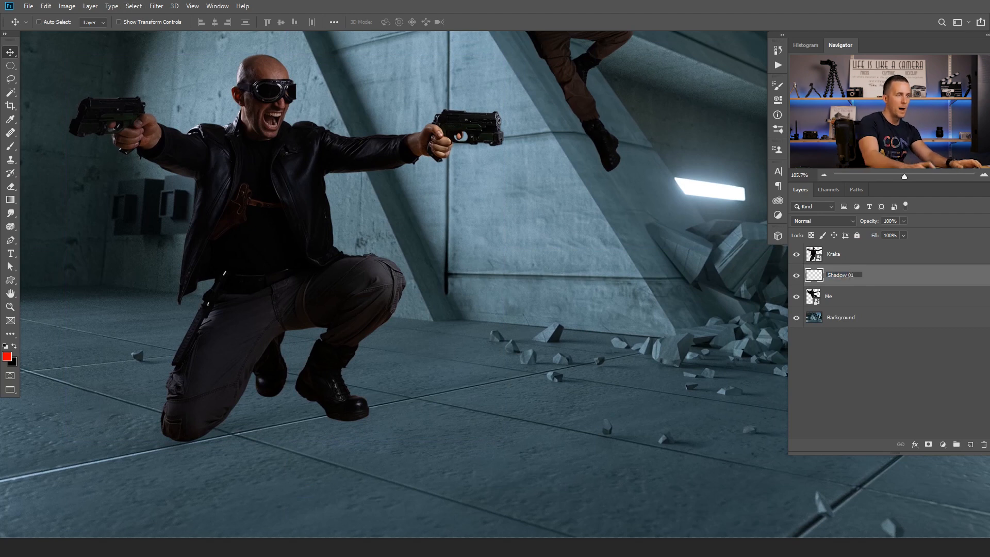
key(Return)
Sample the floor colour near the kneeling man, darken it, and make it the Brush tool's foreground colour.
key(b)
scroll(321, 421, down, 3)
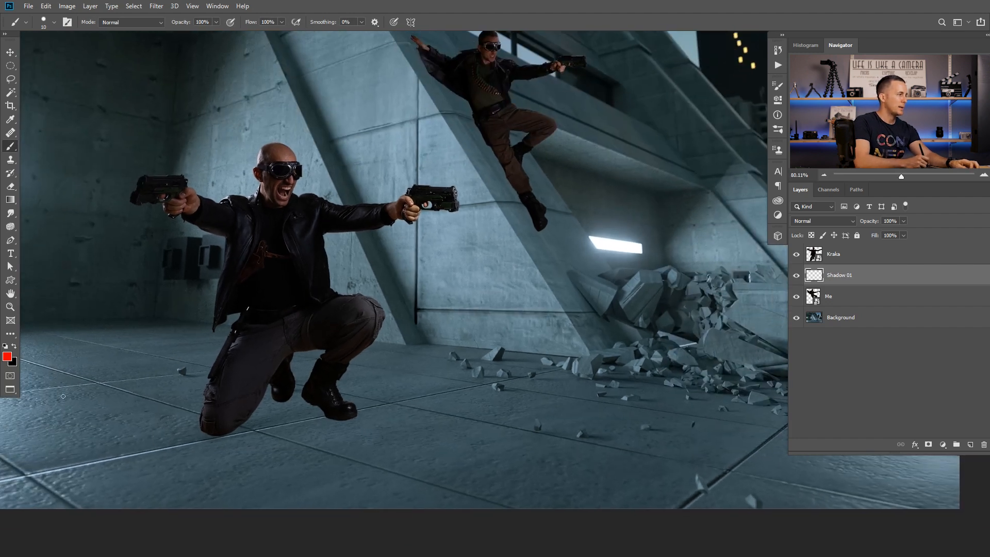
click(12, 362)
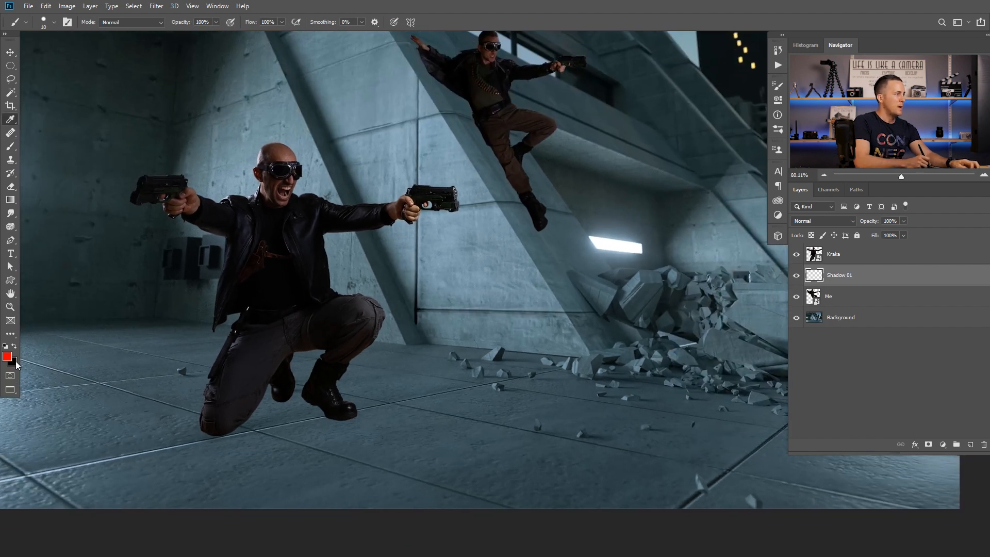
click(272, 440)
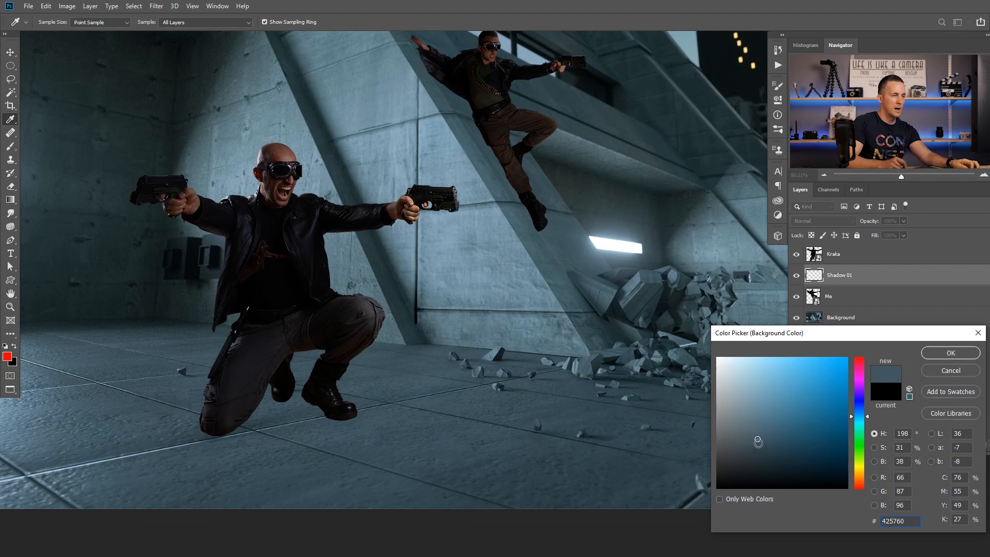
click(753, 455)
click(944, 348)
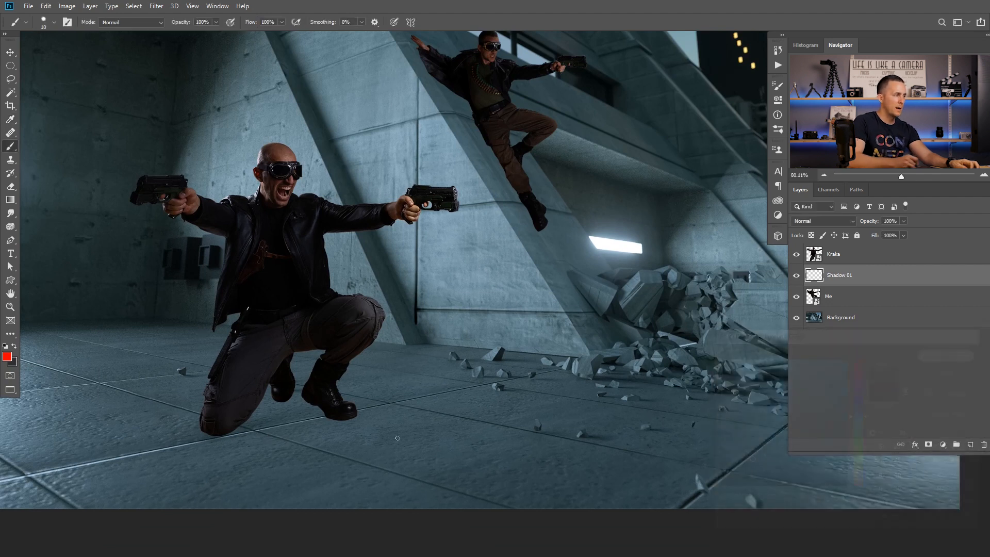
mouse_move(283, 424)
mouse_down()
mouse_move(370, 433)
mouse_move(362, 444)
mouse_move(413, 443)
mouse_up()
key(ctrl+z)
key(x)
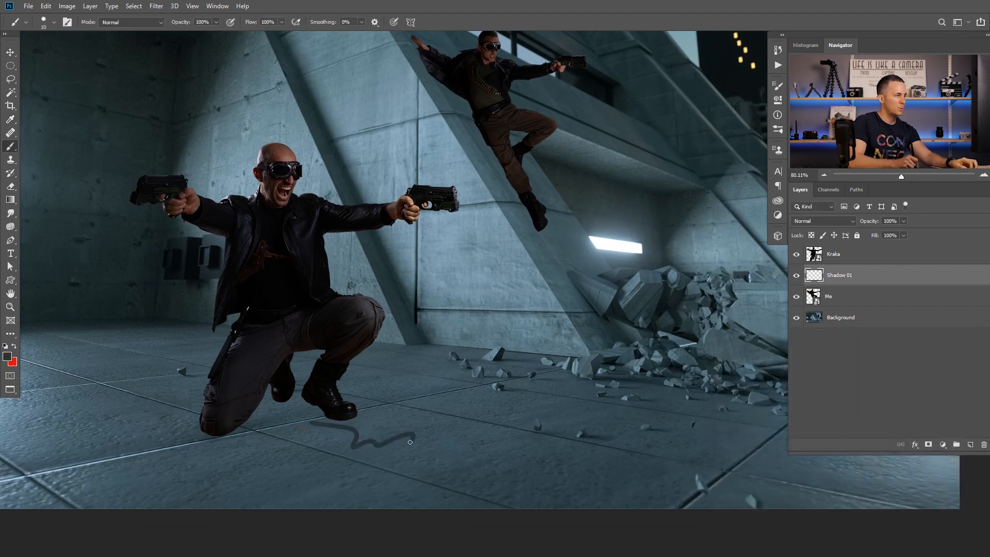
key(ctrl+z)
Set the Shadow 01 layer's blending mode to Multiply.
click(836, 226)
click(809, 254)
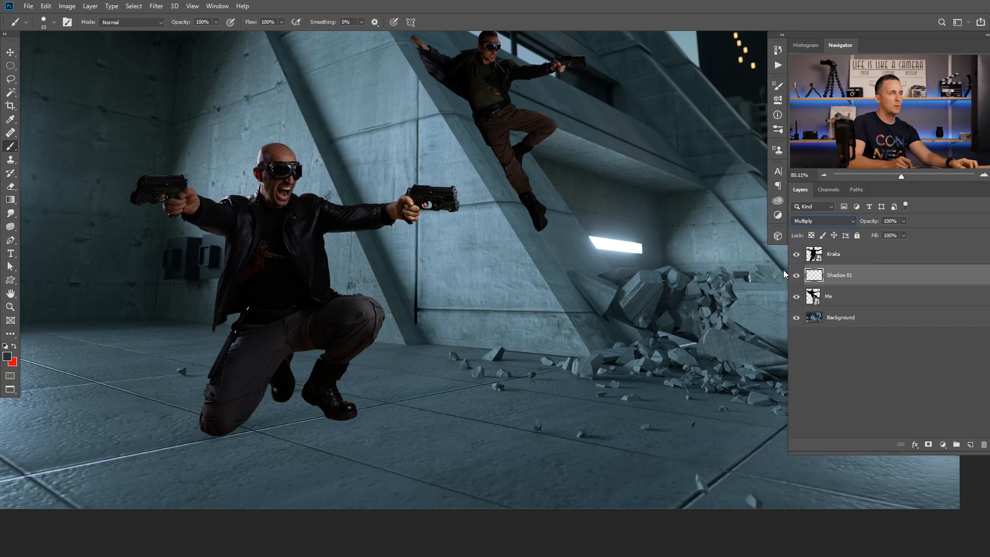
drag(320, 435, 384, 440)
key(ctrl+z)
Try a shadow stroke on the floor beside the kneeling man's front boot with a 45 px brush.
key(])
key(])
key(])
key(])
key(])
key(])
key(])
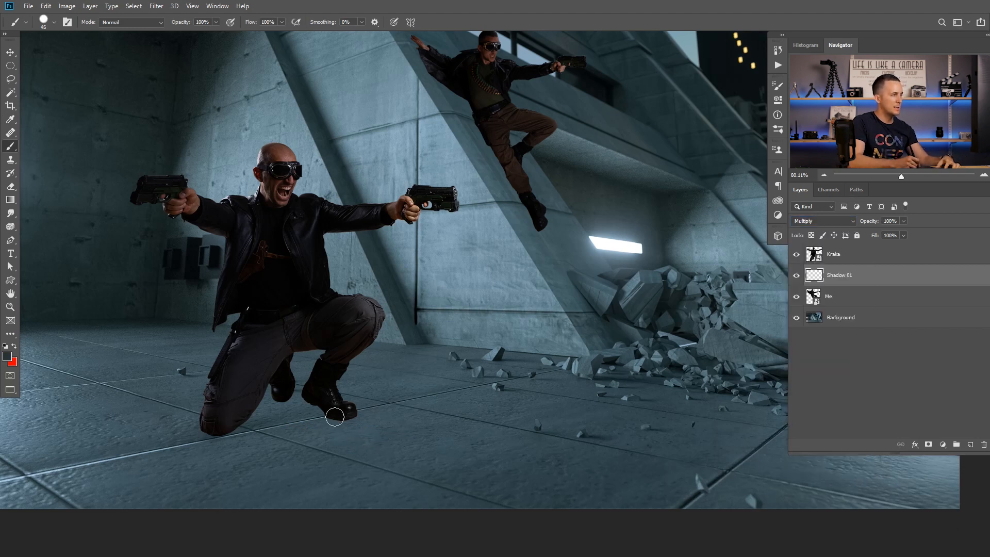
drag(333, 415, 413, 444)
key(ctrl+z)
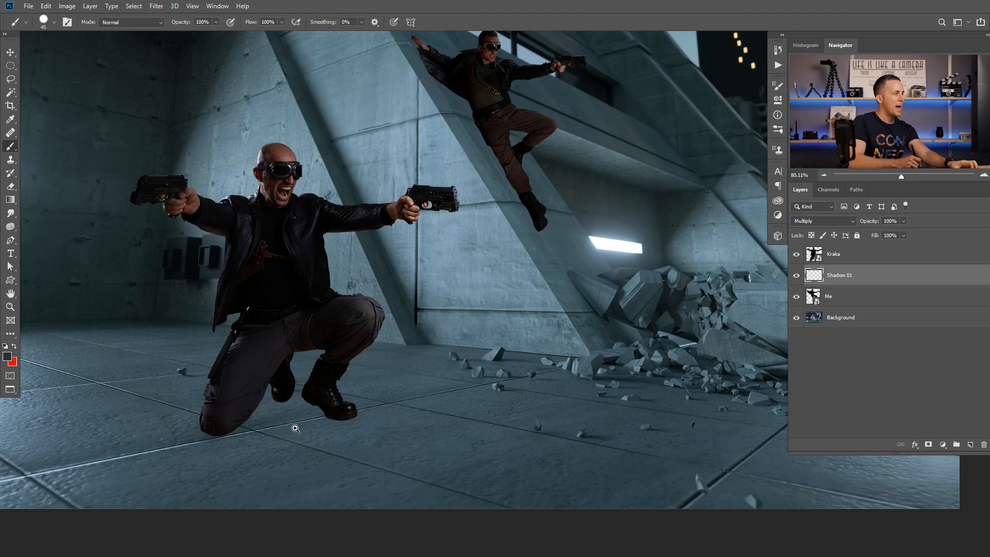
With a 25 px brush, paint a straight shadow line from the kneeling man's front boot across the floor to the image's lower-right edge.
scroll(317, 431, down, 1)
drag(317, 431, 314, 388)
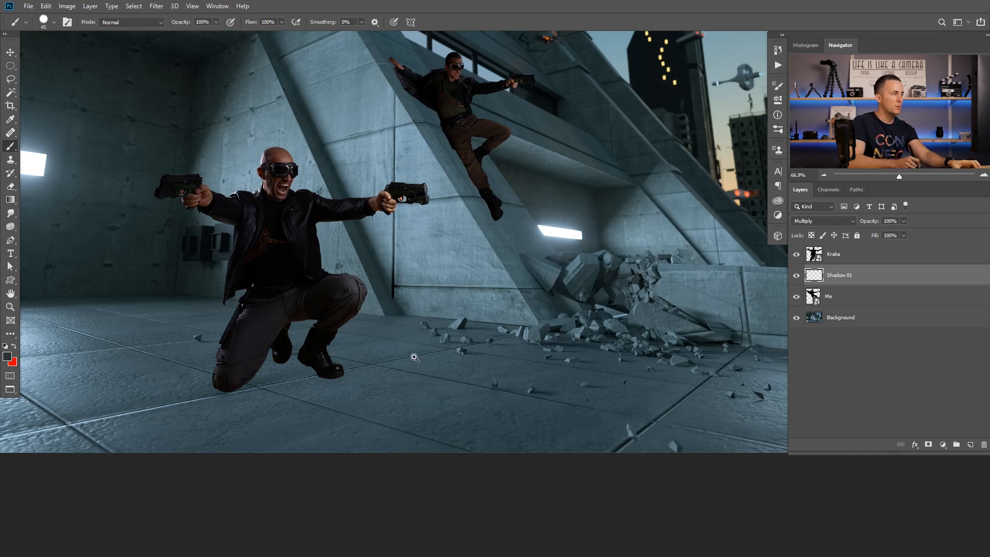
scroll(413, 356, down, 3)
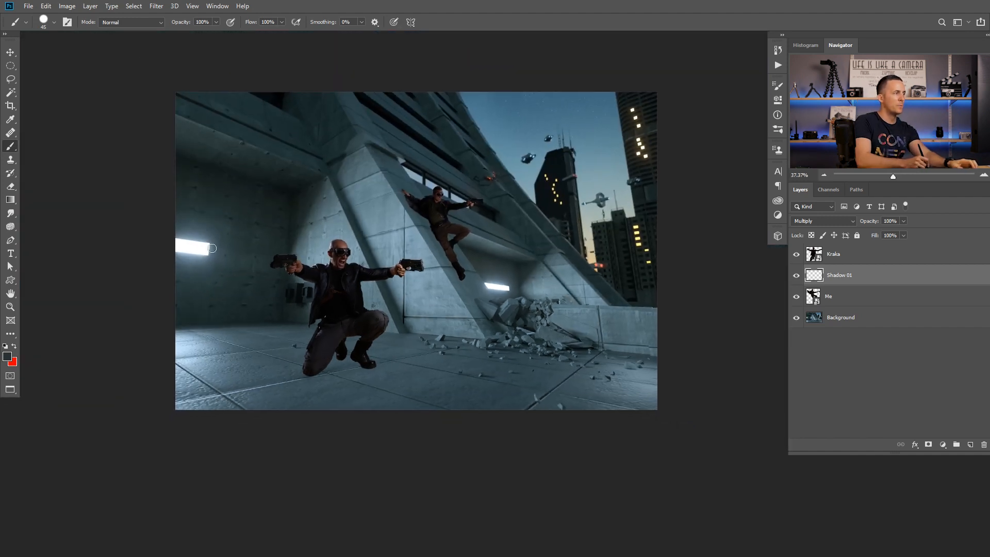
scroll(419, 361, up, 5)
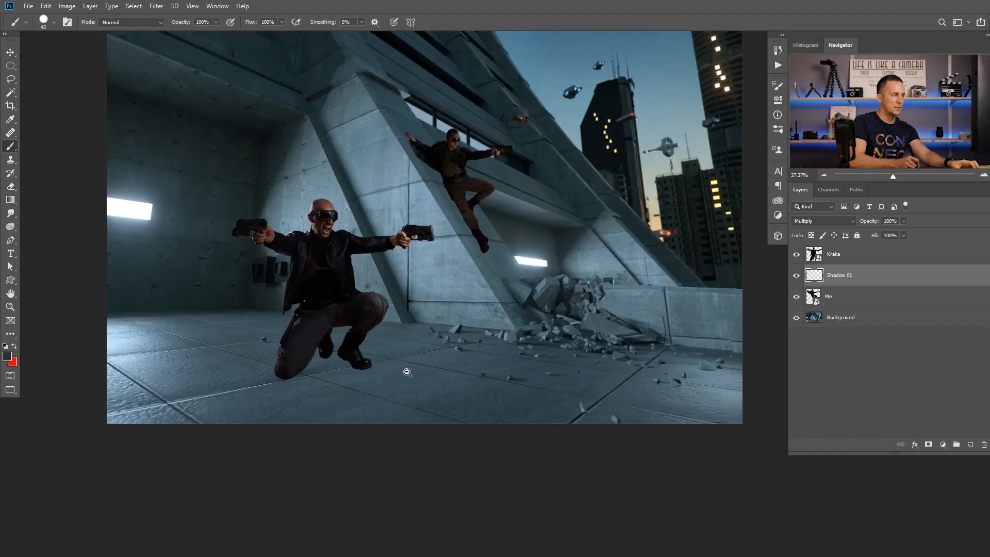
key(bracketleft)
key(bracketleft)
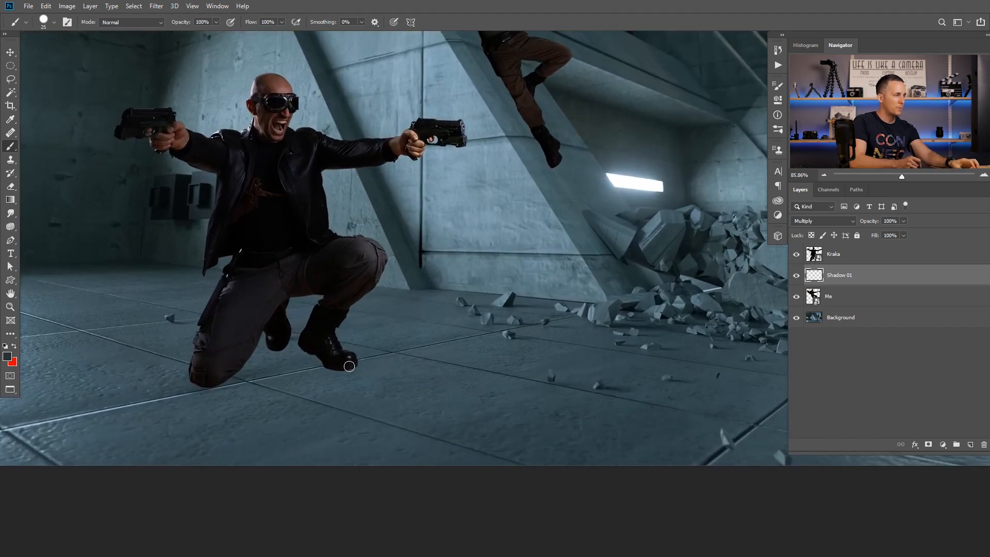
scroll(407, 368, down, 1)
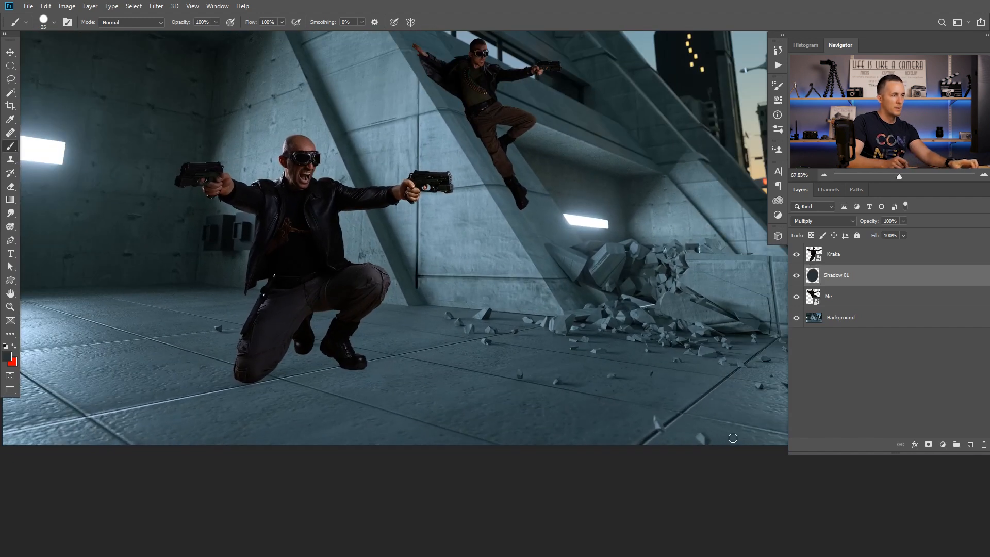
drag(715, 432, 567, 384)
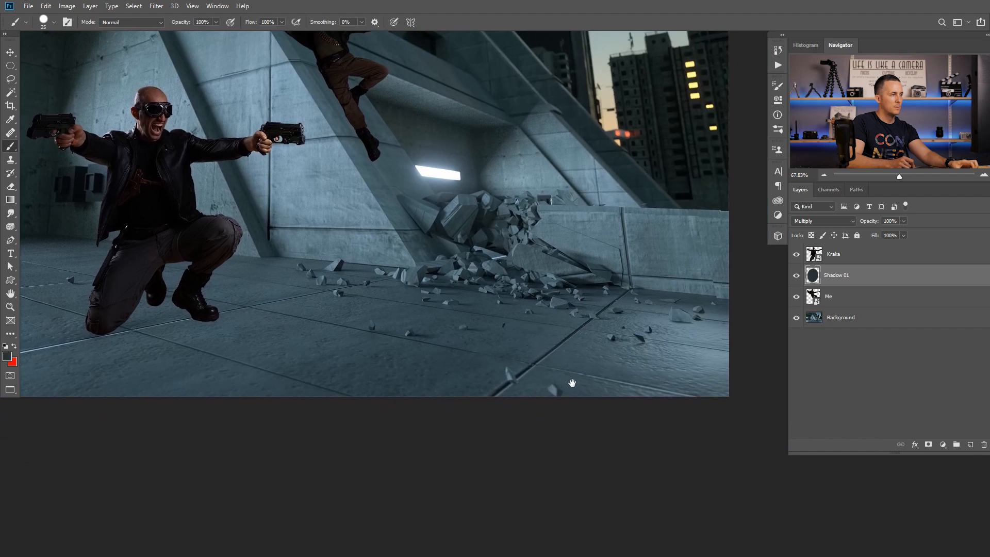
shift+click(661, 404)
Paint a second straight shadow line from the man's grounded knee down past the image's bottom edge.
drag(201, 316, 339, 345)
click(253, 361)
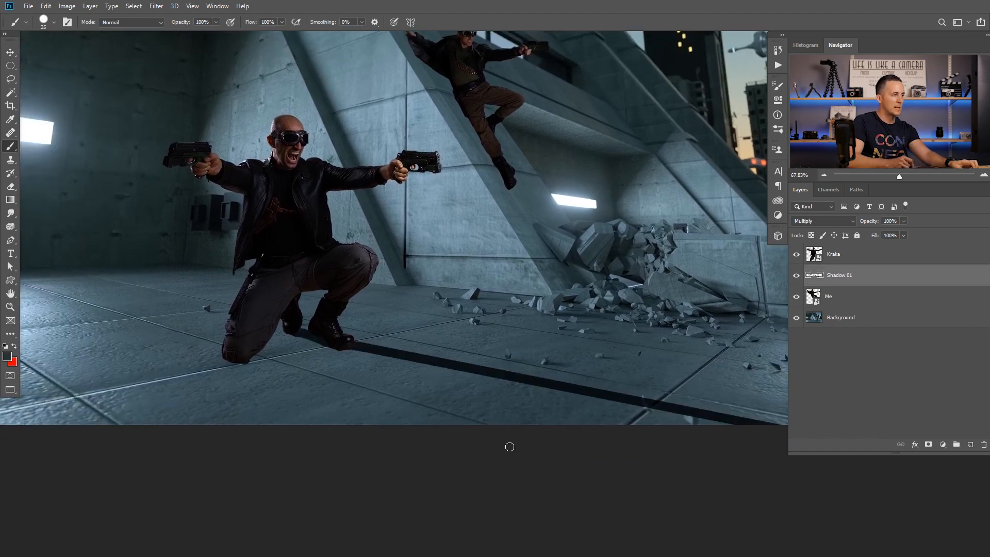
shift+click(509, 447)
drag(507, 437, 471, 439)
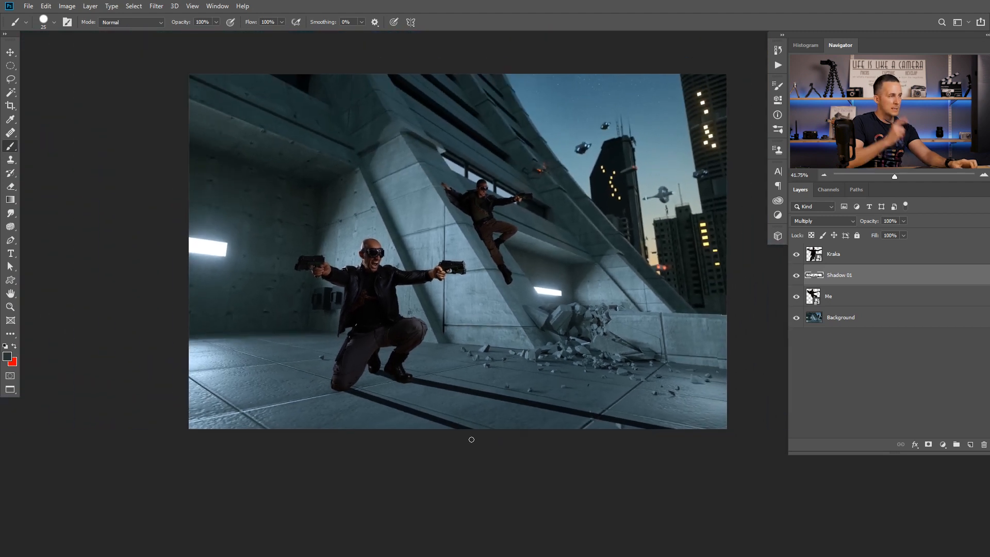
Switch to Lightroom to examine the floor shadows beneath the kneeling man in DSCF2786.RAF, and return to Photoshop.
scroll(434, 362, up, 3)
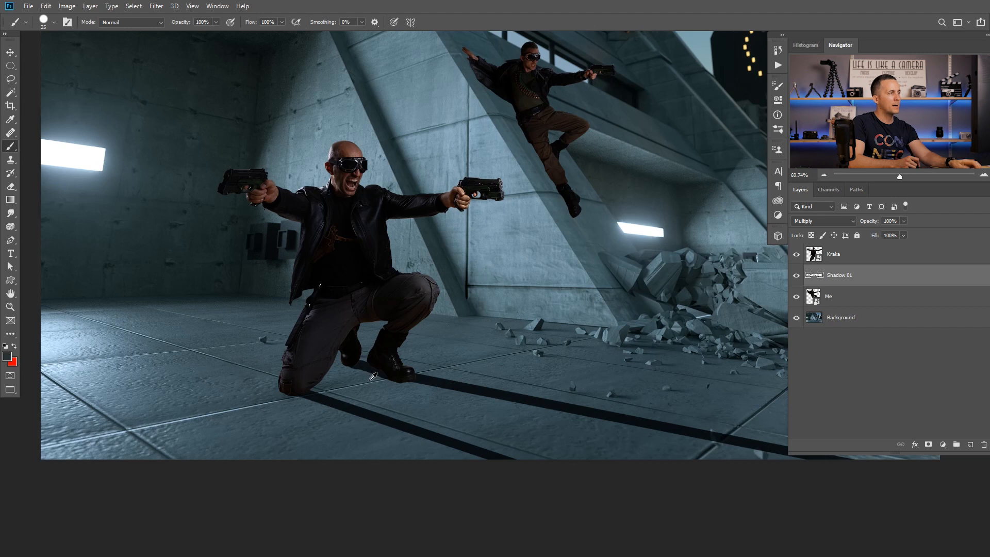
key(alt+Tab)
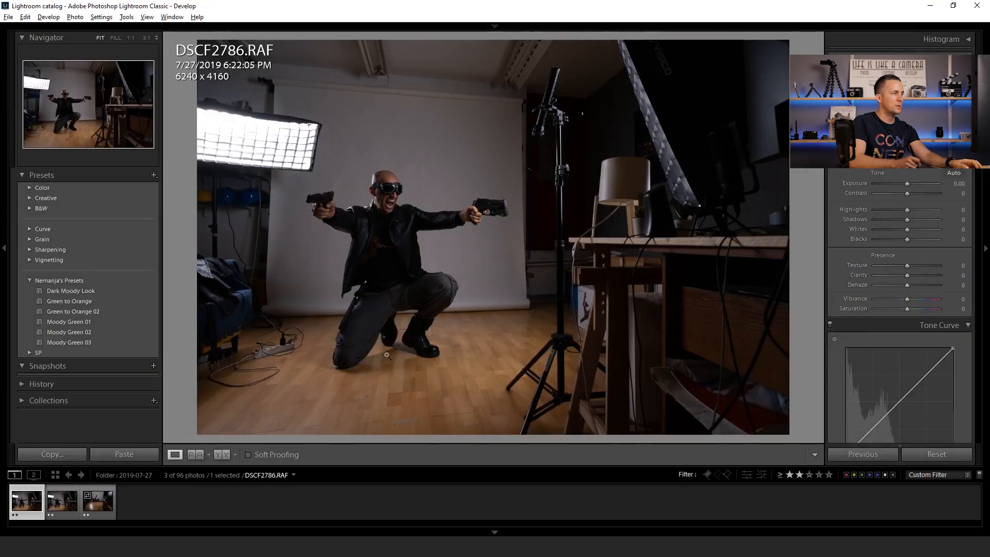
drag(388, 355, 478, 313)
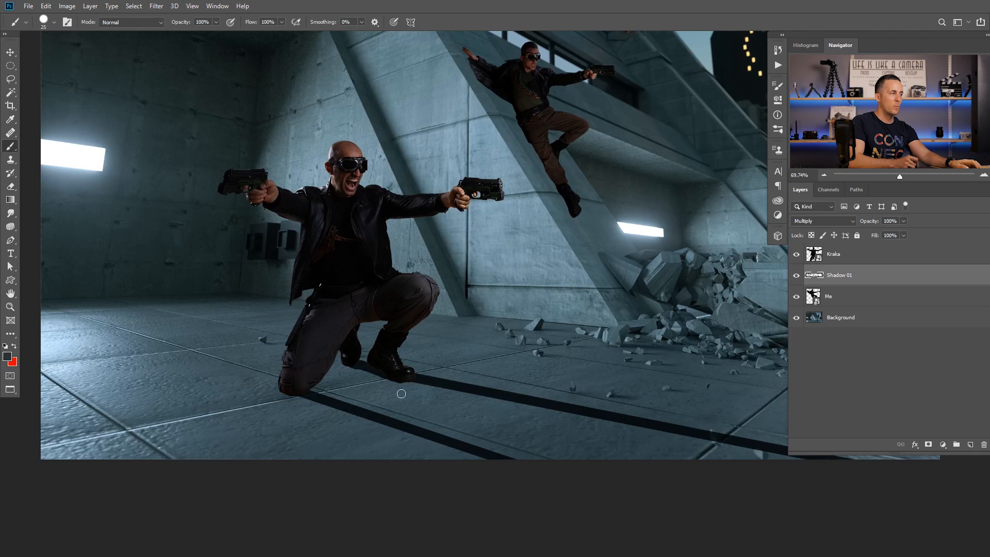
scroll(502, 376, down, 3)
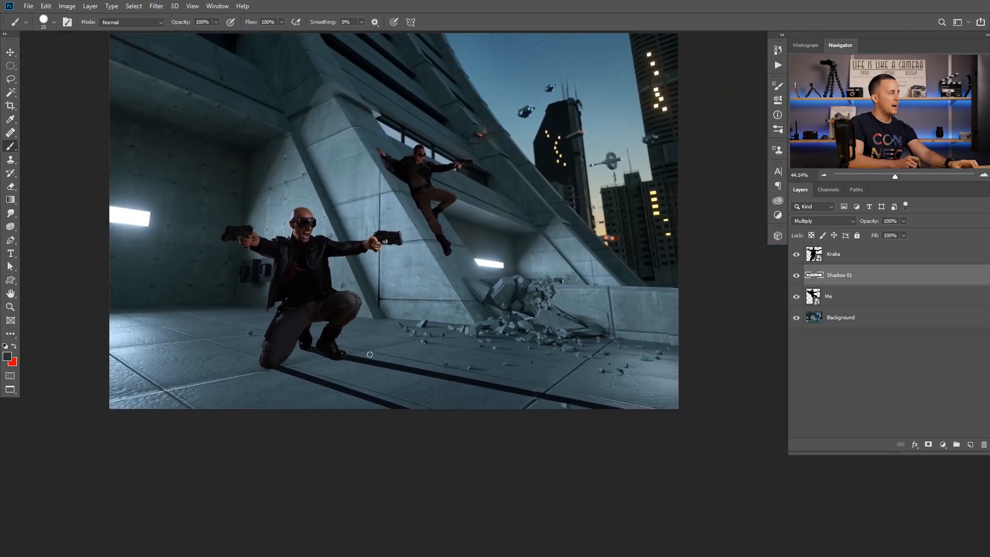
Try a contact shadow between the kneeling man's grounded knee and rear boot with a 50 px brush, and undo it.
mouse_move(350, 369)
mouse_down()
mouse_move(316, 377)
mouse_move(322, 359)
mouse_move(307, 362)
mouse_move(308, 343)
mouse_move(315, 349)
mouse_up()
key(bracketright)
key(bracketright)
key(bracketright)
key(bracketright)
key(bracketright)
key(ctrl+z)
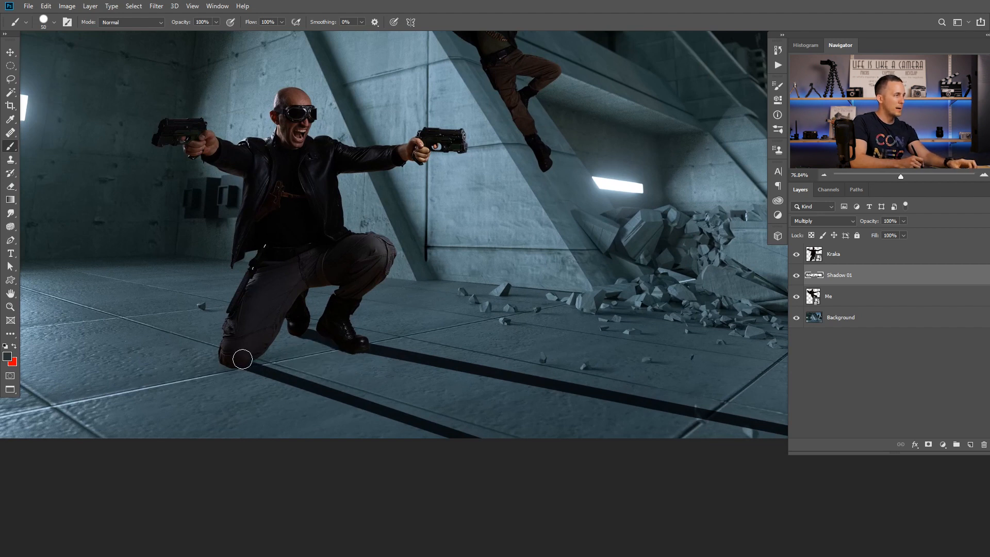
mouse_move(239, 356)
mouse_down()
mouse_move(294, 336)
mouse_move(301, 351)
mouse_up()
key(bracketleft)
key(bracketleft)
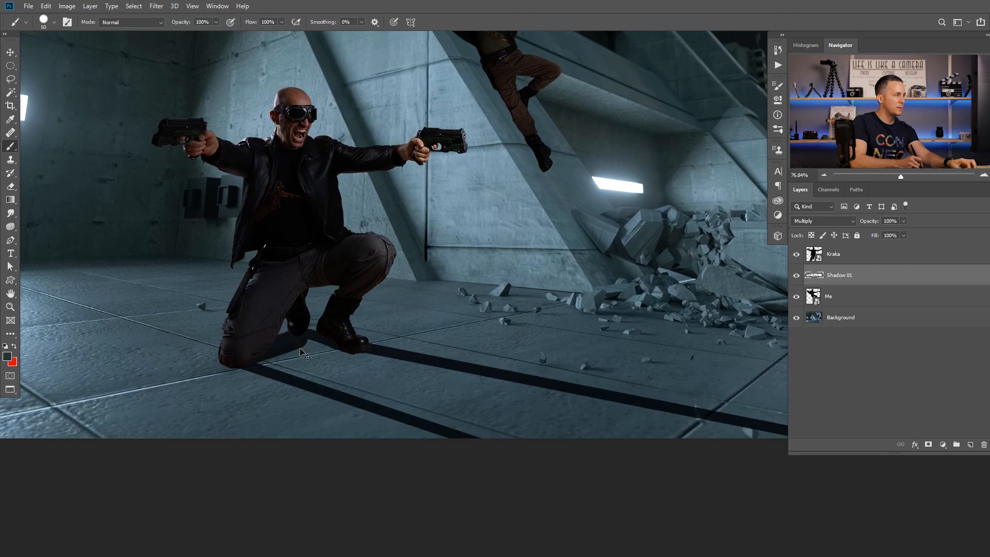
key(ctrl+z)
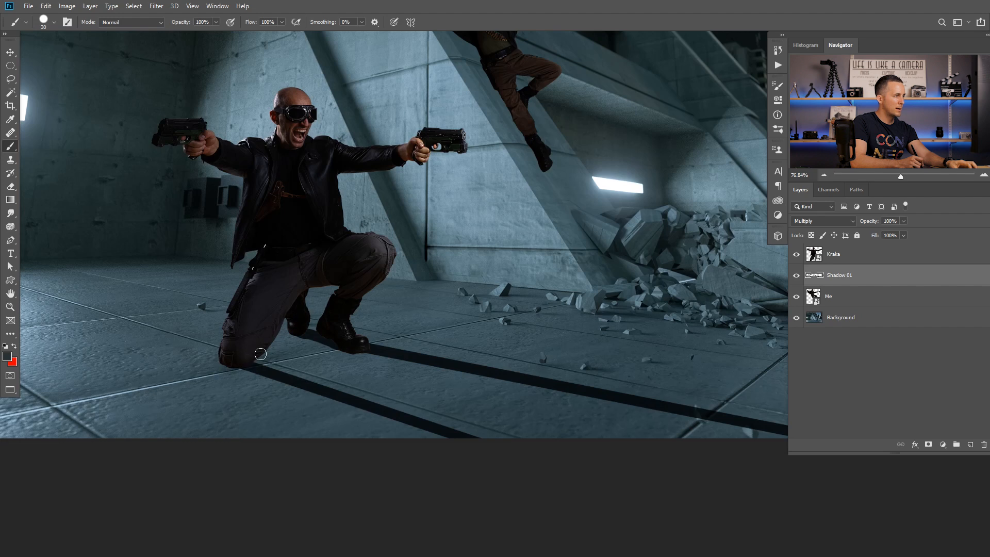
Paint the shadow between the grounded knee and the boots, and fill the floor between the two shadow lines with a 50 px brush.
drag(243, 360, 308, 340)
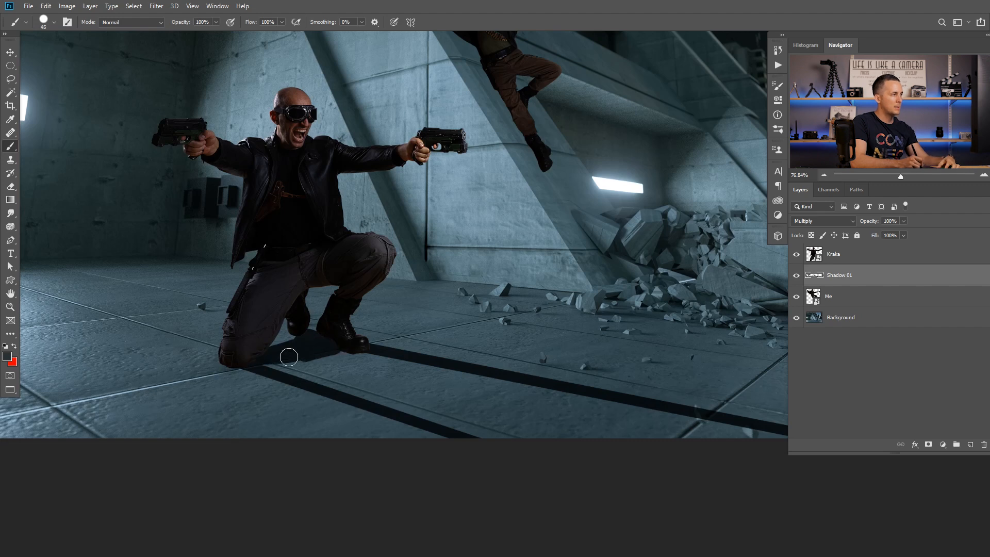
key(bracketright)
key(bracketright)
mouse_move(279, 364)
mouse_down()
mouse_move(364, 381)
mouse_move(358, 358)
mouse_move(246, 301)
mouse_move(245, 314)
mouse_move(183, 295)
mouse_up()
With a 20 px brush, refine the contact shadow beneath the kneeling man's boots and under his grounded knee.
scroll(183, 295, up, 5)
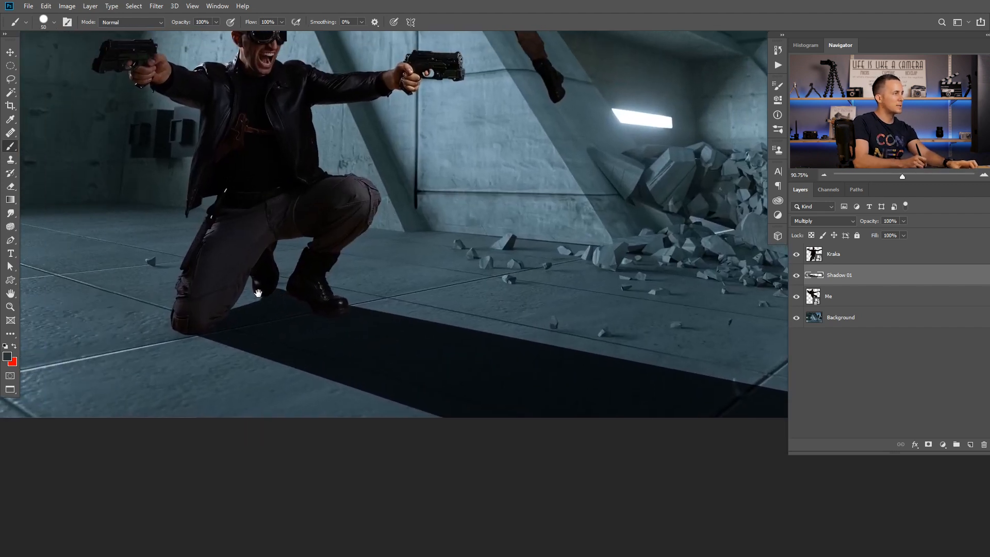
key(bracketleft)
key(bracketleft)
key(bracketleft)
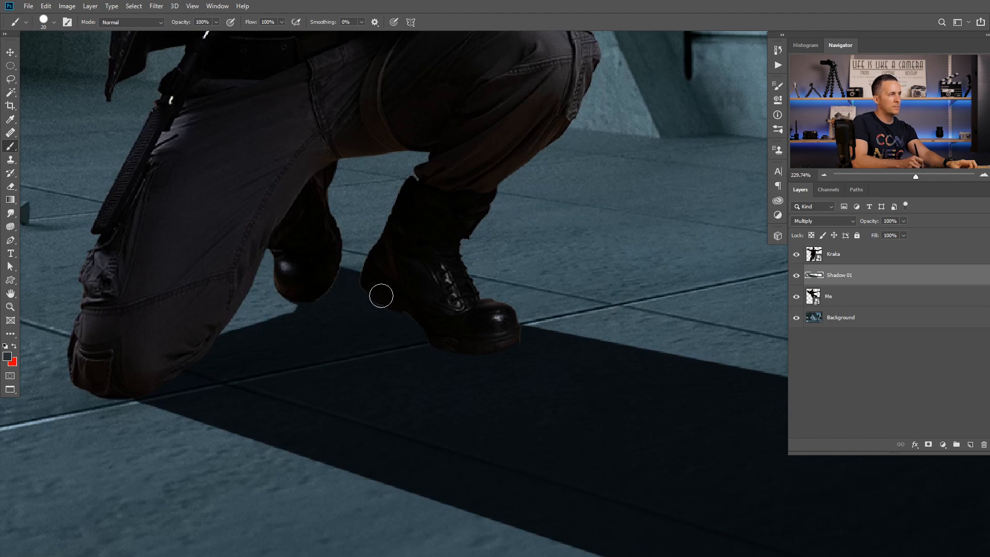
drag(472, 336, 345, 310)
drag(158, 335, 369, 316)
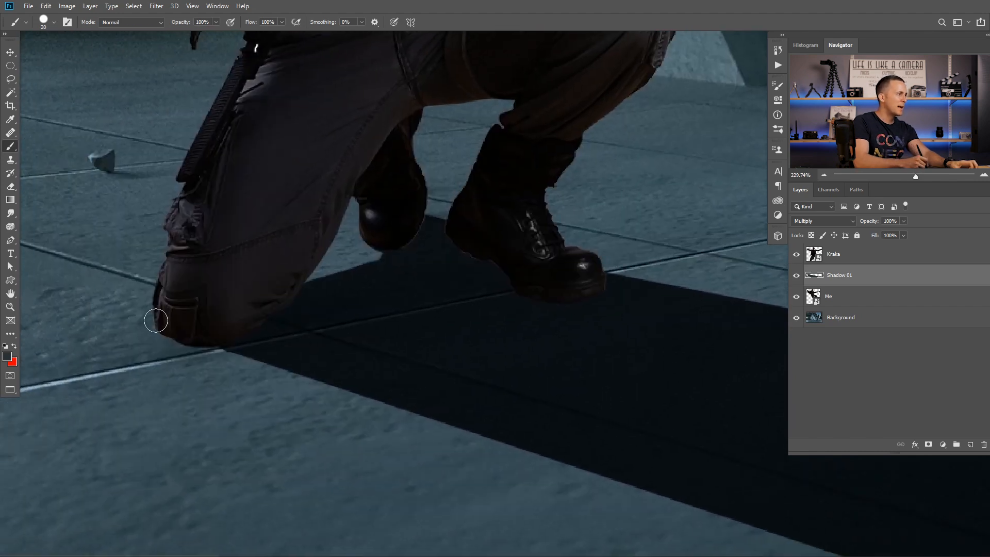
drag(209, 343, 280, 353)
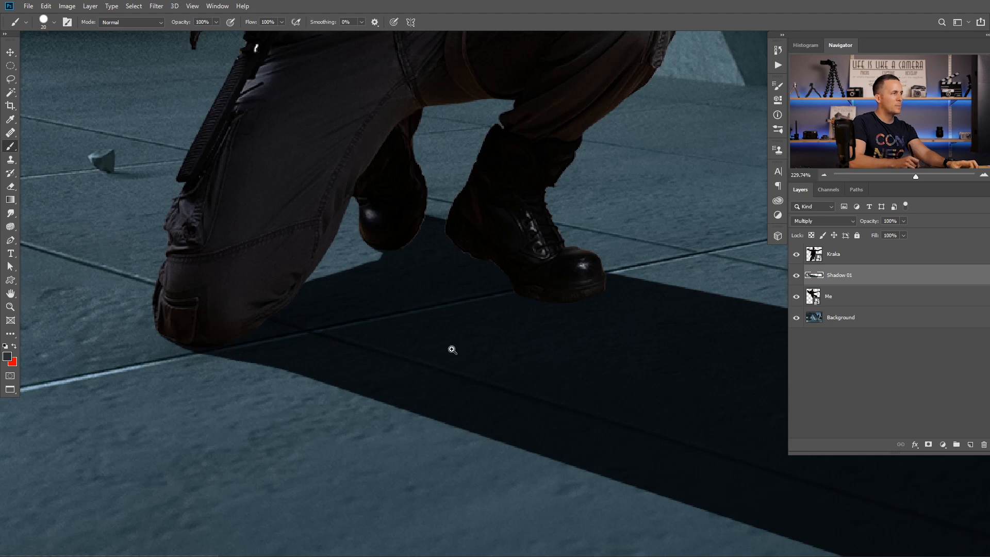
Paint irregular bumps along the floor shadow's lower edge down to the image's bottom border, using 20 px and 10 px brushes.
scroll(450, 349, down, 5)
mouse_move(411, 360)
mouse_down()
mouse_move(383, 337)
mouse_move(338, 327)
mouse_up()
scroll(349, 327, up, 5)
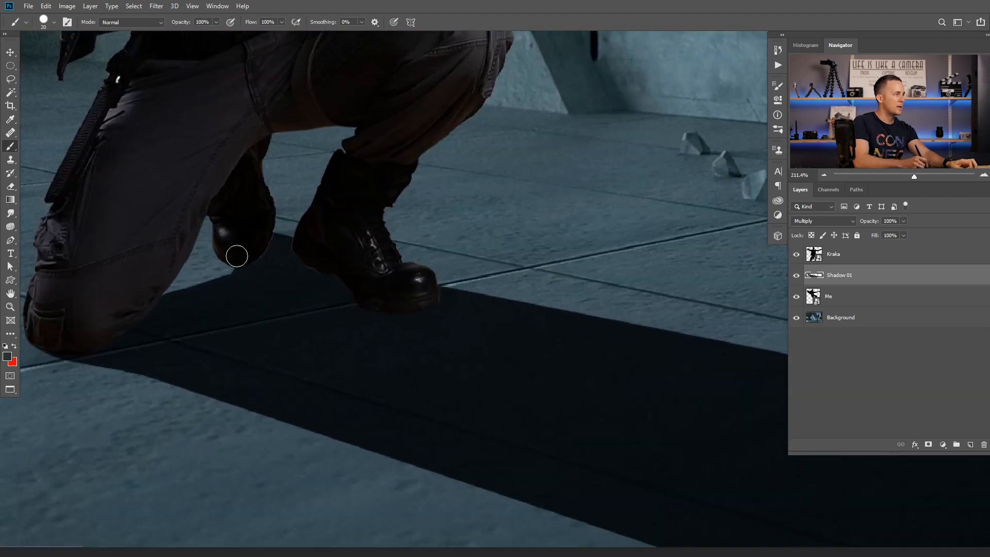
scroll(319, 286, down, 5)
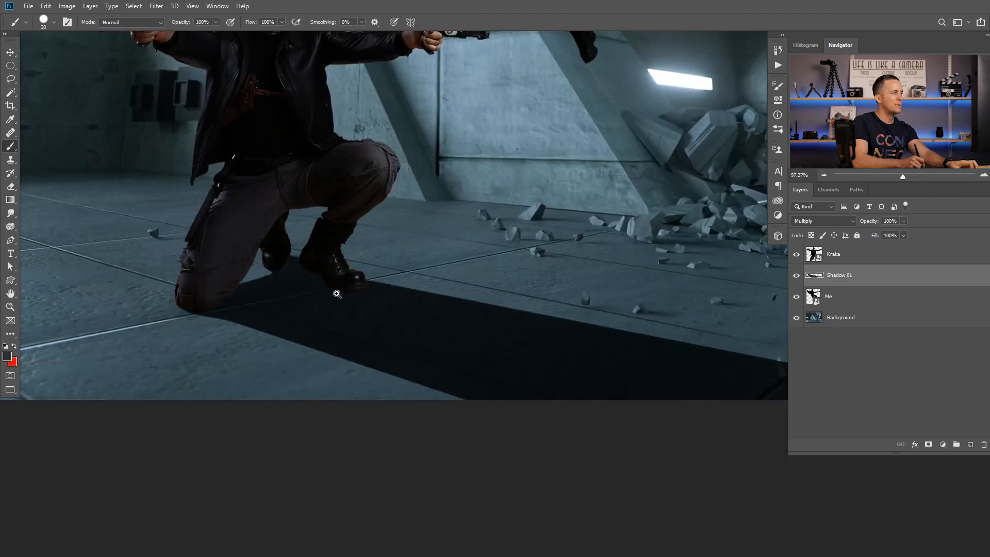
scroll(320, 315, up, 3)
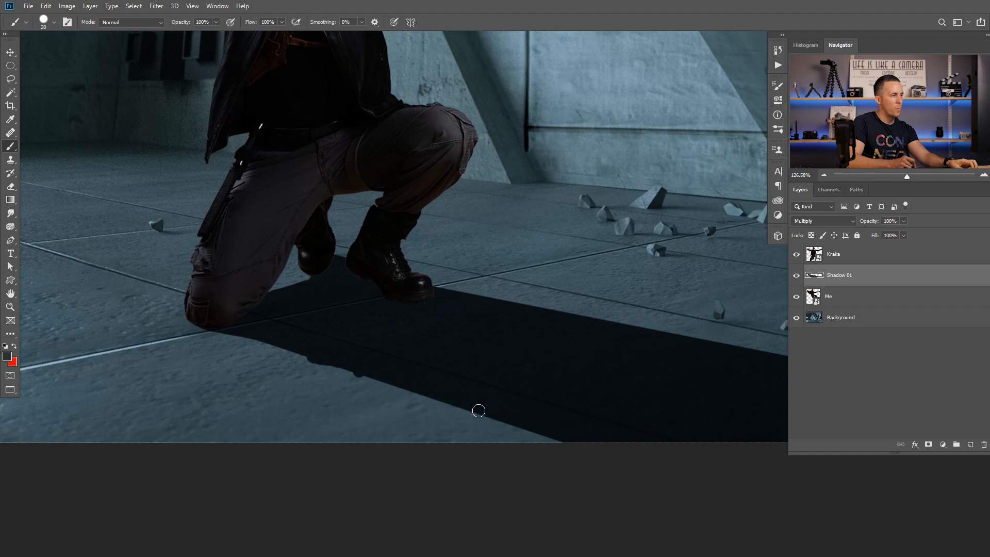
shift+click(478, 411)
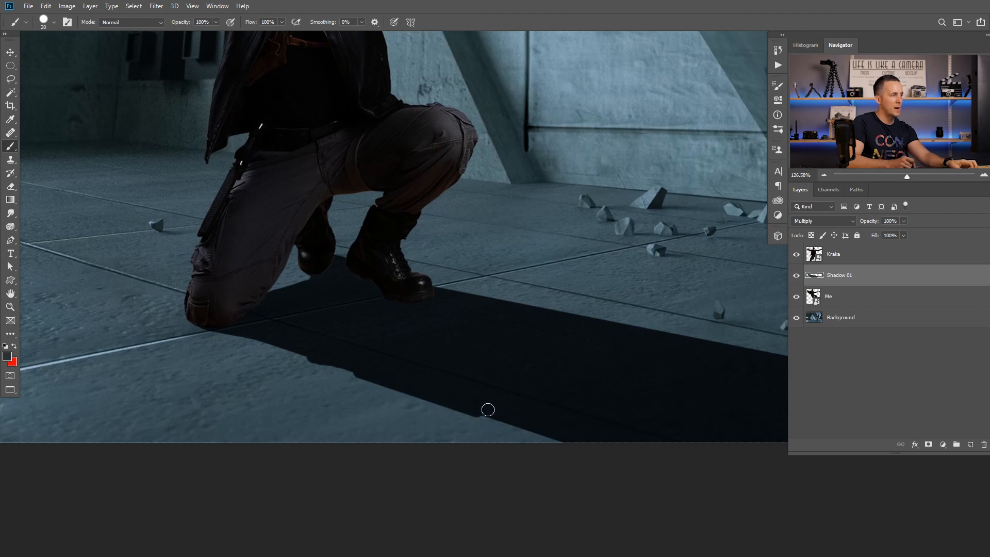
key(bracketleft)
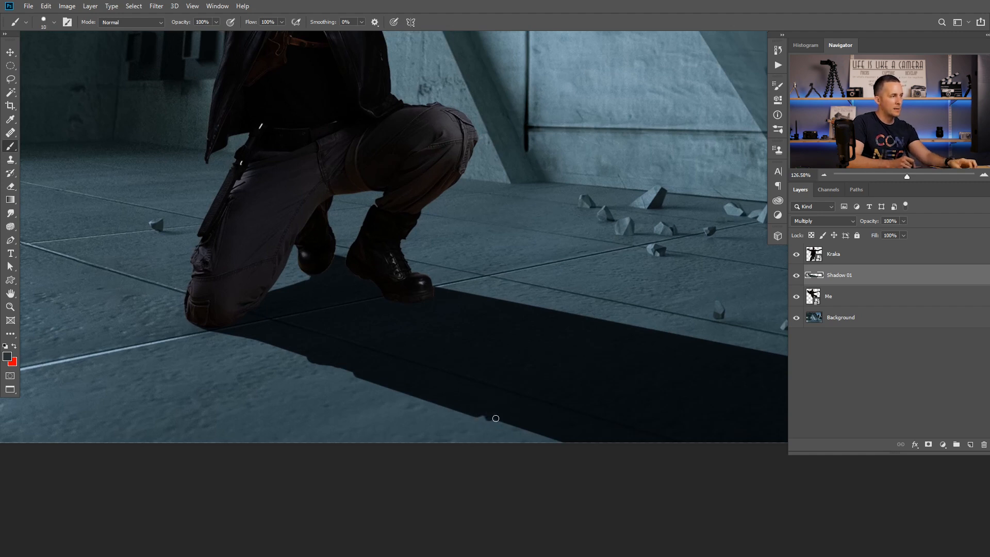
mouse_move(505, 421)
mouse_down()
mouse_move(524, 428)
mouse_move(345, 340)
mouse_up()
With a 70 px brush, paint uneven bulges along the shadow's upper edge, from near the front boot to the image's lower-right corner.
scroll(521, 424, down, 4)
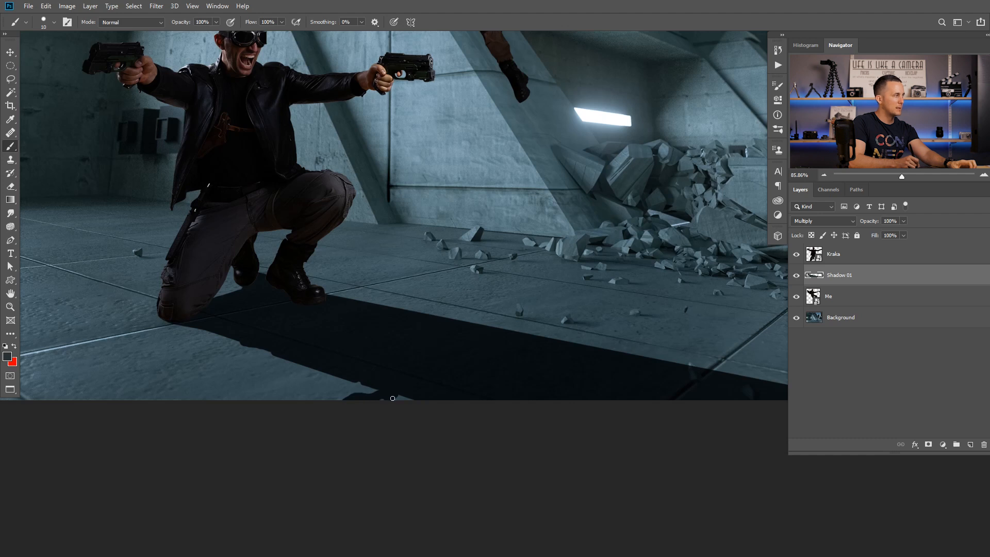
scroll(443, 371, right, 3)
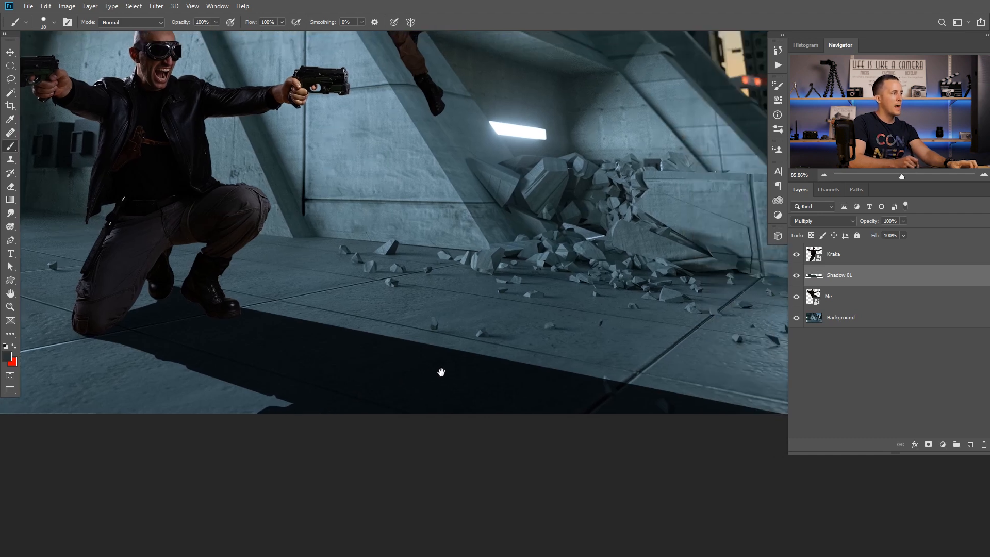
scroll(251, 349, up, 3)
key(bracketright)
key(bracketright)
key(bracketright)
key(bracketright)
key(bracketright)
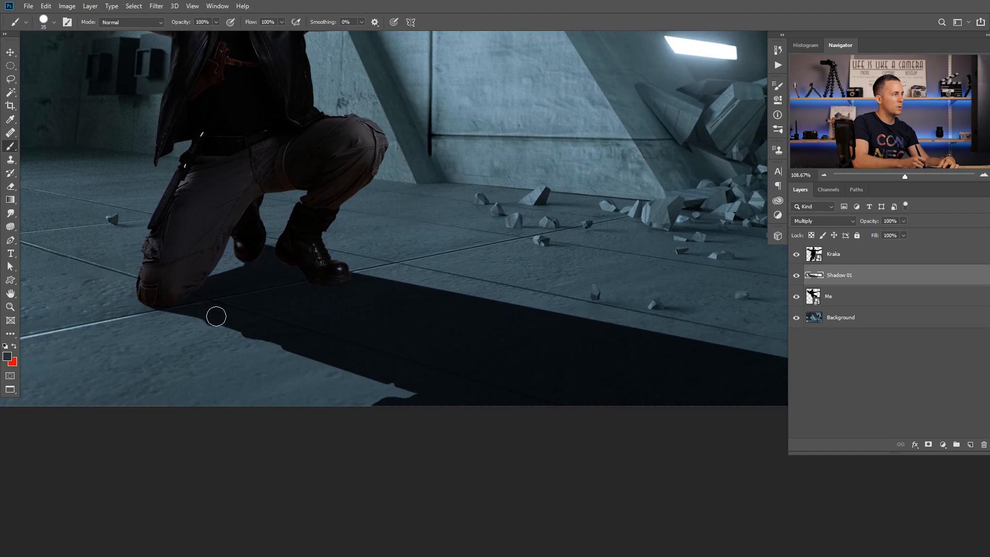
key(bracketright)
key(bracketright)
key(bracketright)
key(bracketright)
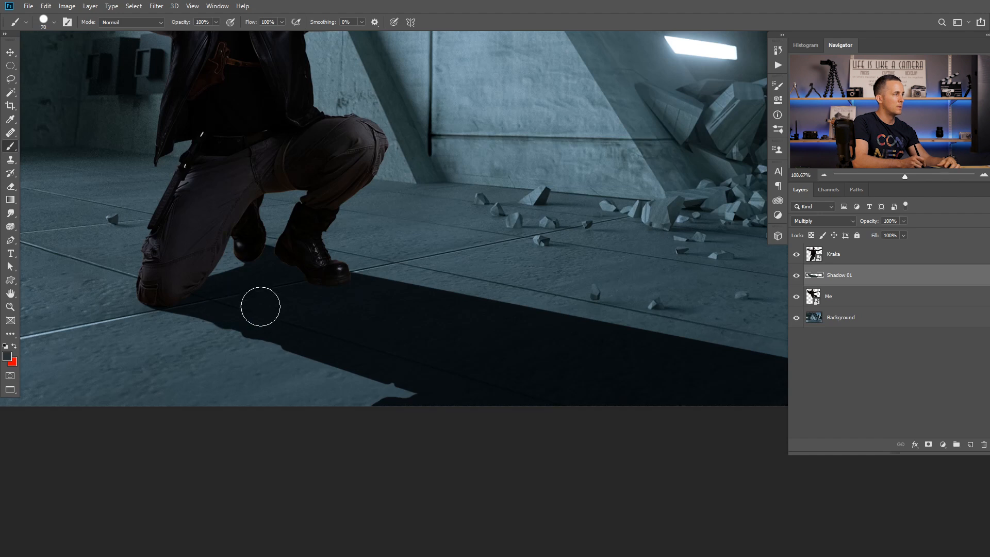
drag(349, 324, 300, 331)
mouse_move(415, 356)
mouse_down()
mouse_move(371, 349)
mouse_move(431, 366)
mouse_move(305, 347)
mouse_up()
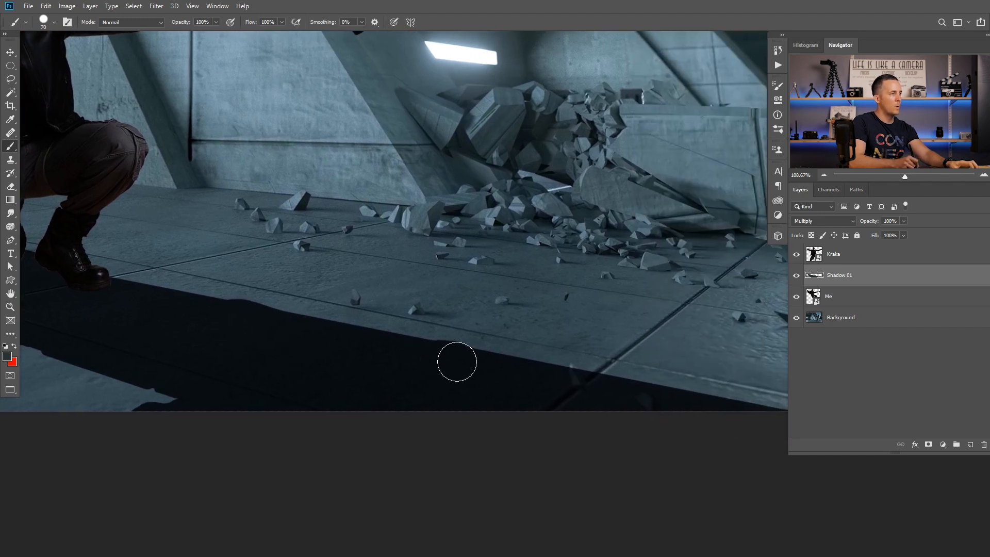
scroll(474, 363, down, 3)
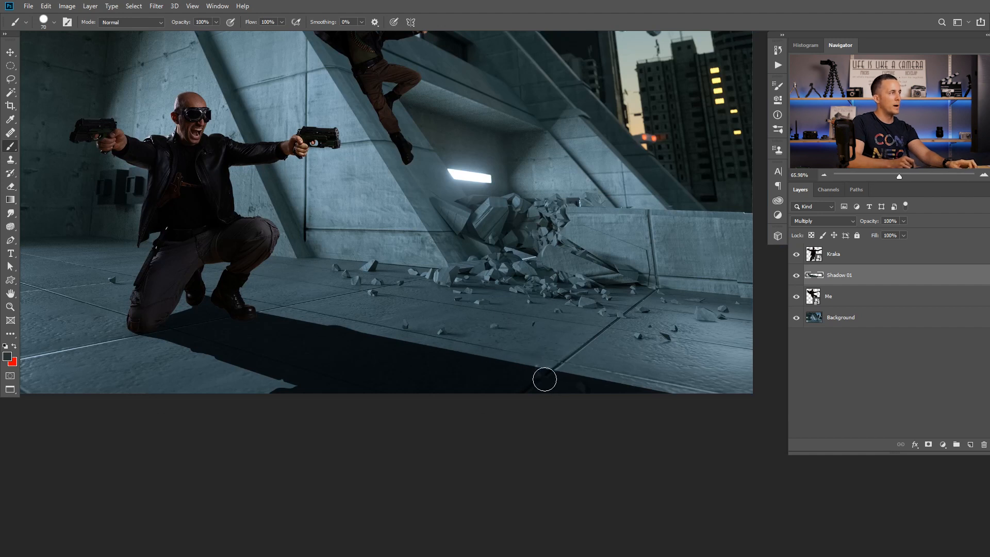
drag(586, 382, 623, 386)
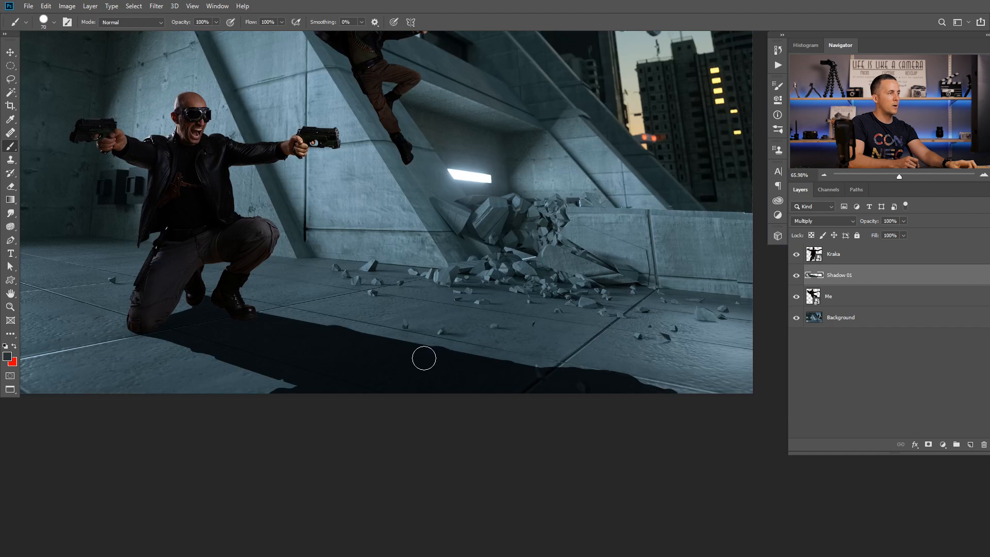
Smudge the shadow's edges near the kneeling man at 44% strength with a soft brush of 80 px, reduced to 50 px.
click(11, 214)
scroll(307, 358, up, 3)
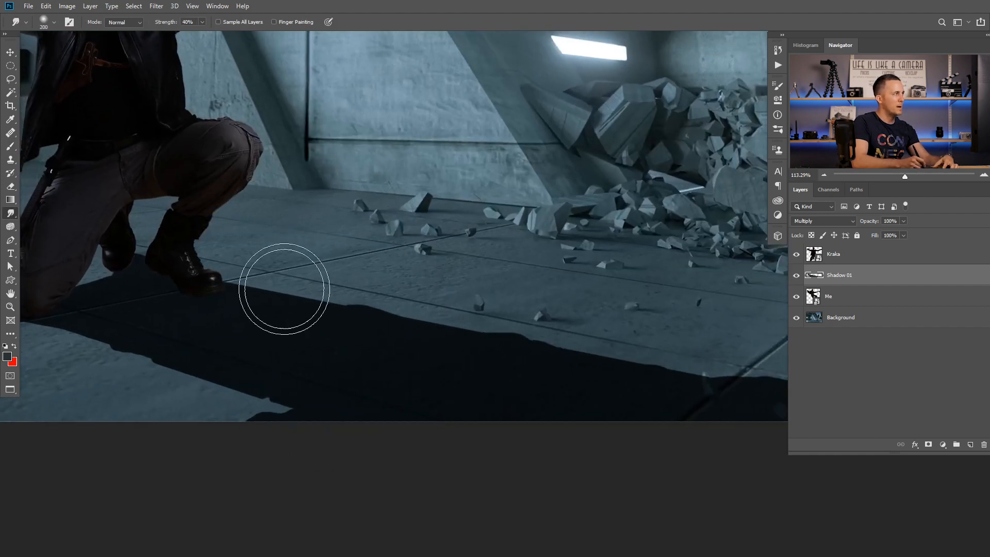
key(bracketleft)
key(bracketleft)
key(bracketleft)
key(bracketleft)
key(bracketleft)
key(bracketleft)
key(bracketleft)
key(bracketleft)
key(bracketleft)
key(bracketleft)
key(bracketleft)
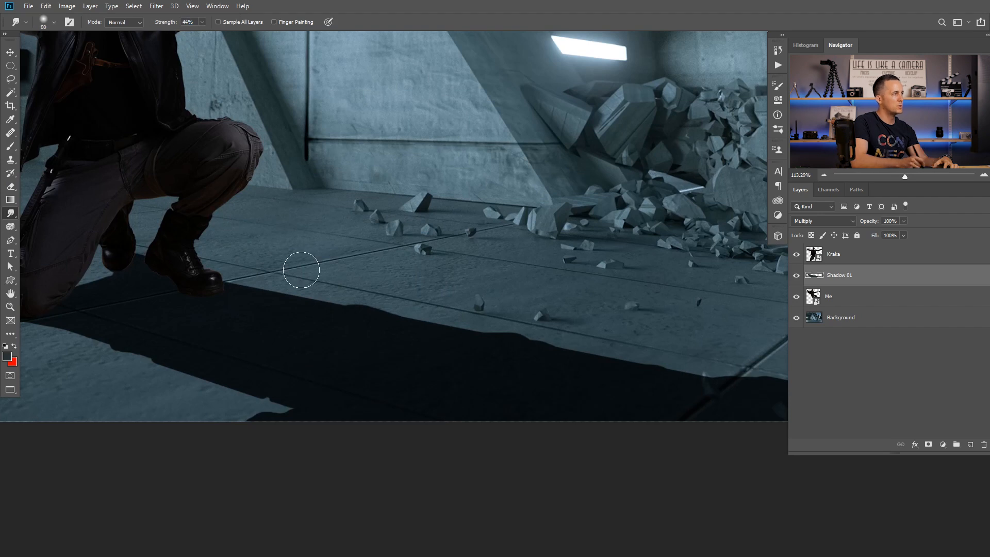
mouse_move(337, 308)
mouse_down()
mouse_move(269, 293)
mouse_move(433, 322)
mouse_up()
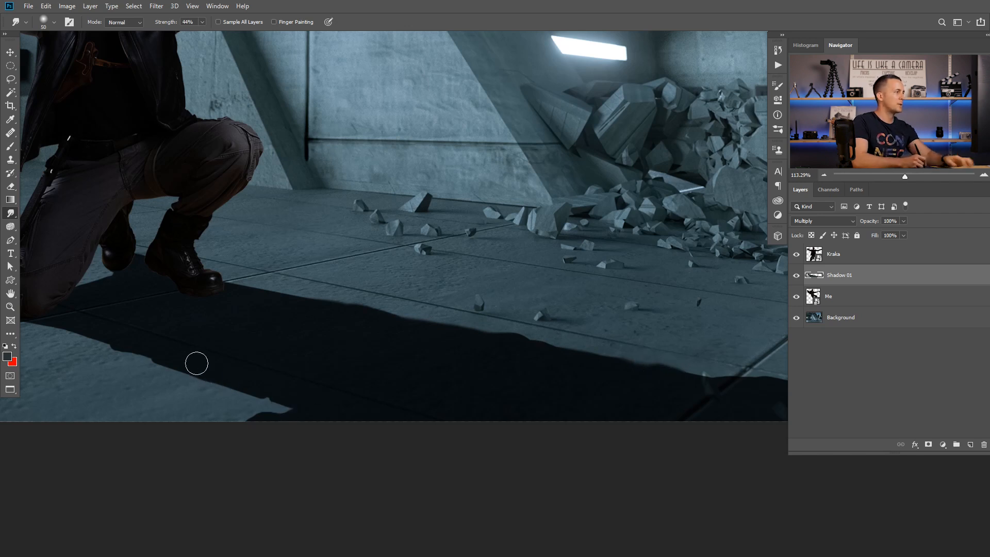
Soften the floor shadow's edges with the Blur tool at 100% strength and a 125 px brush.
scroll(244, 358, down, 5)
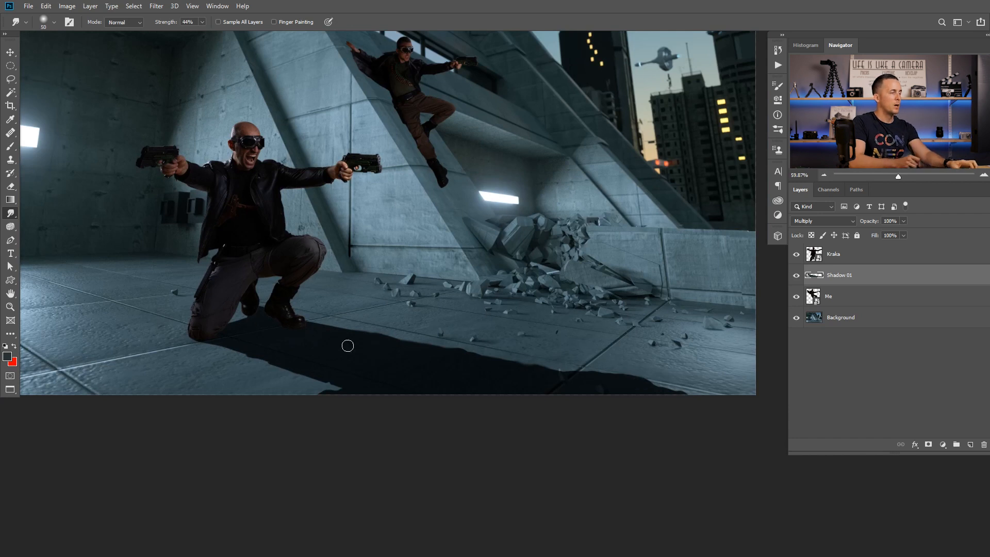
scroll(602, 379, up, 5)
drag(634, 387, 536, 357)
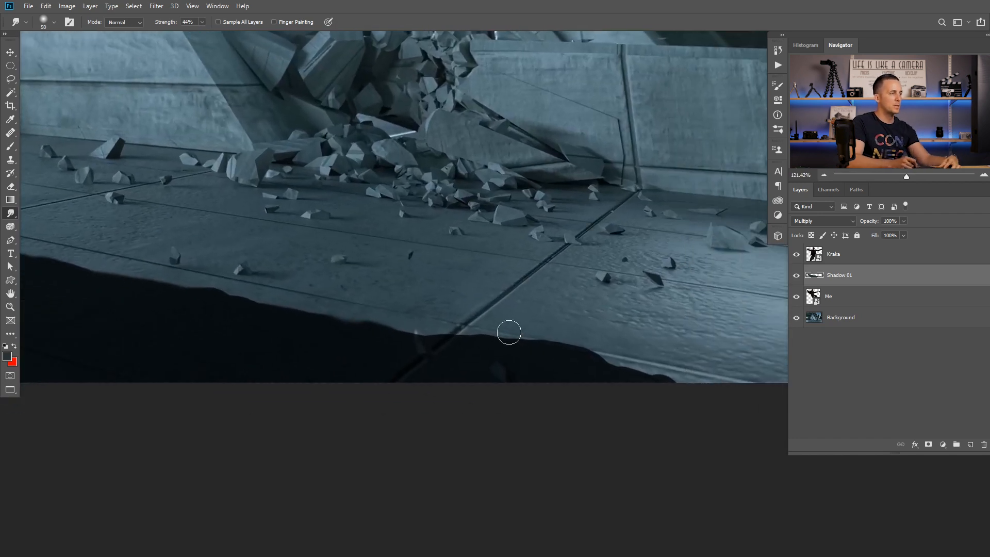
right_click(13, 216)
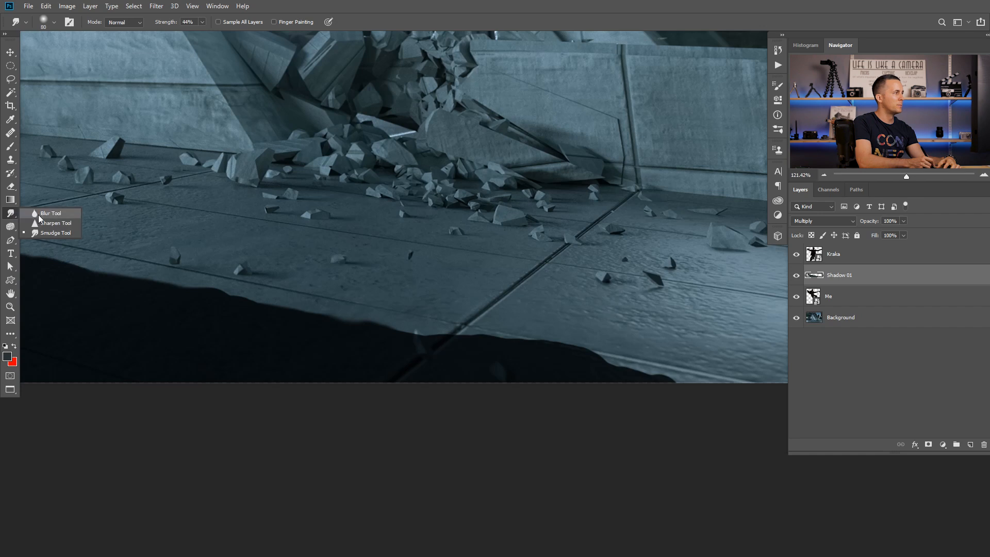
click(49, 213)
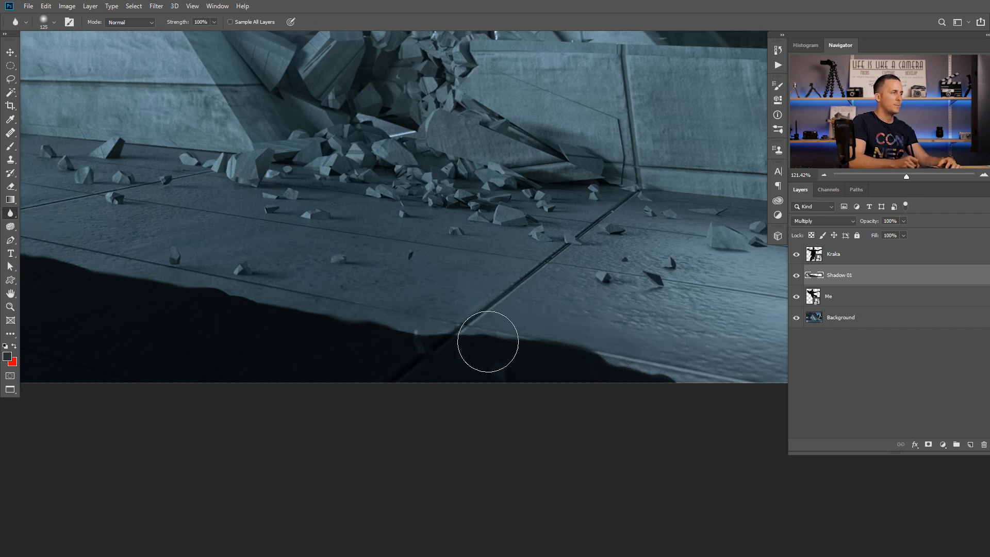
drag(216, 312, 351, 308)
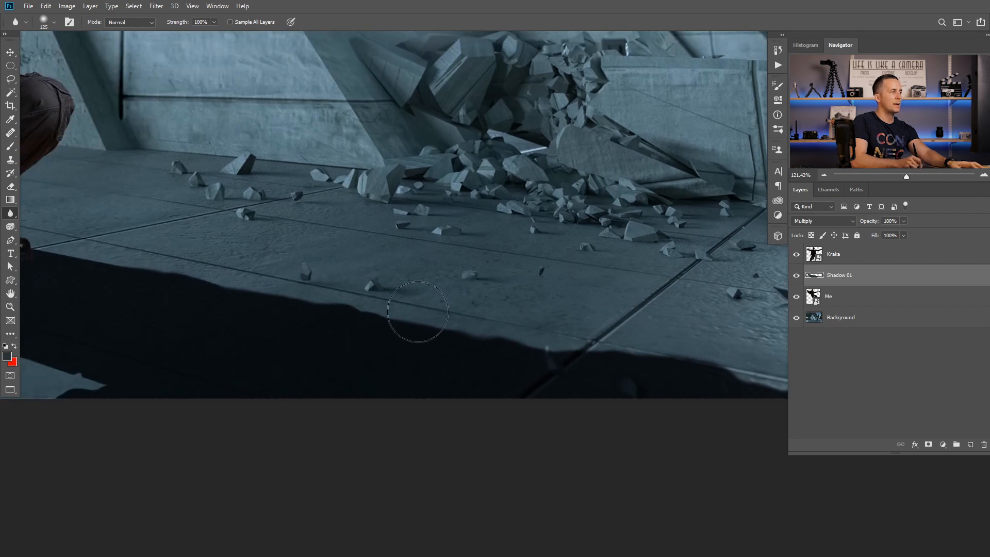
drag(442, 330, 643, 300)
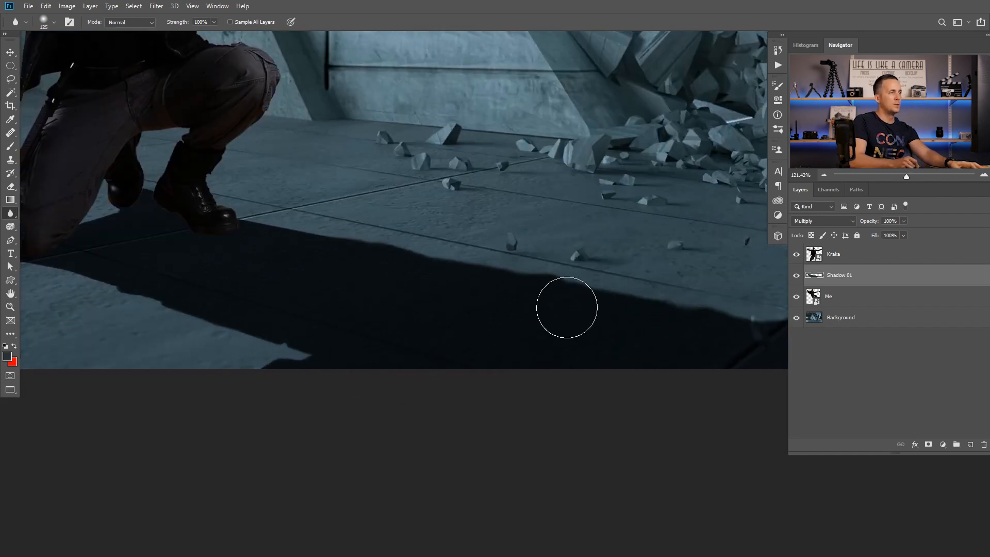
drag(644, 309, 486, 313)
mouse_move(282, 311)
mouse_down()
mouse_move(429, 327)
mouse_move(412, 329)
mouse_up()
Smudge the middle of the shadow's upper edge at 44% strength with a 150 px brush.
right_click(12, 215)
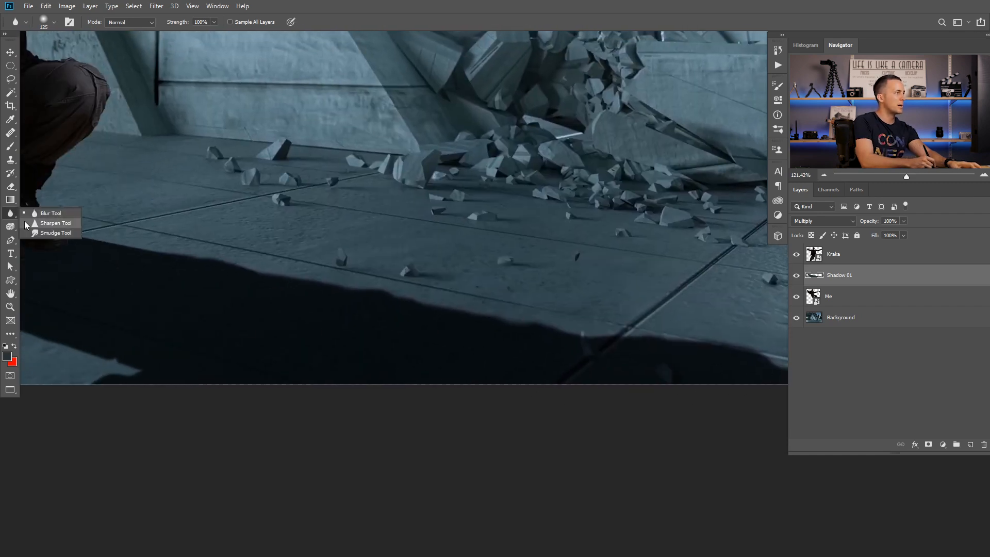
click(49, 236)
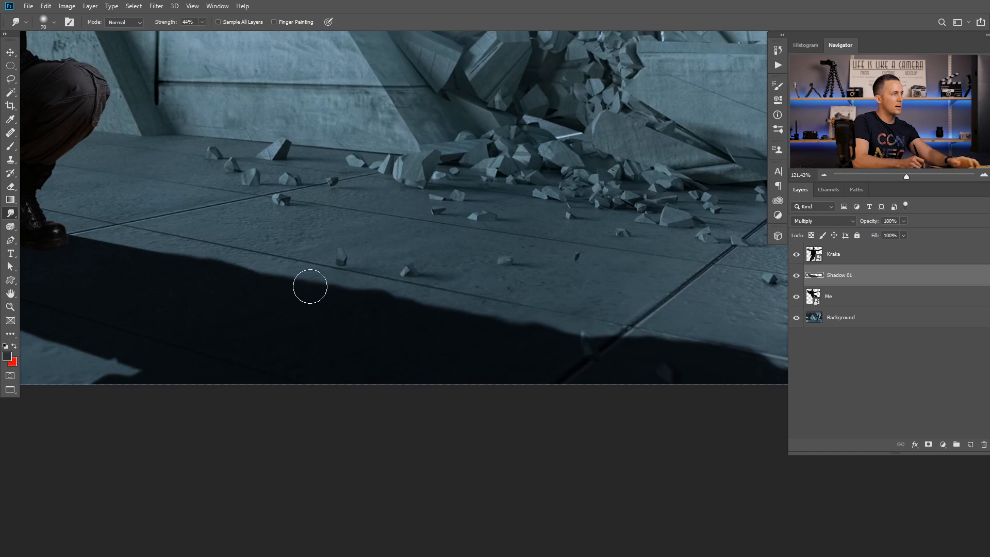
key(bracketright)
key(bracketright)
key(bracketright)
key(bracketright)
key(bracketright)
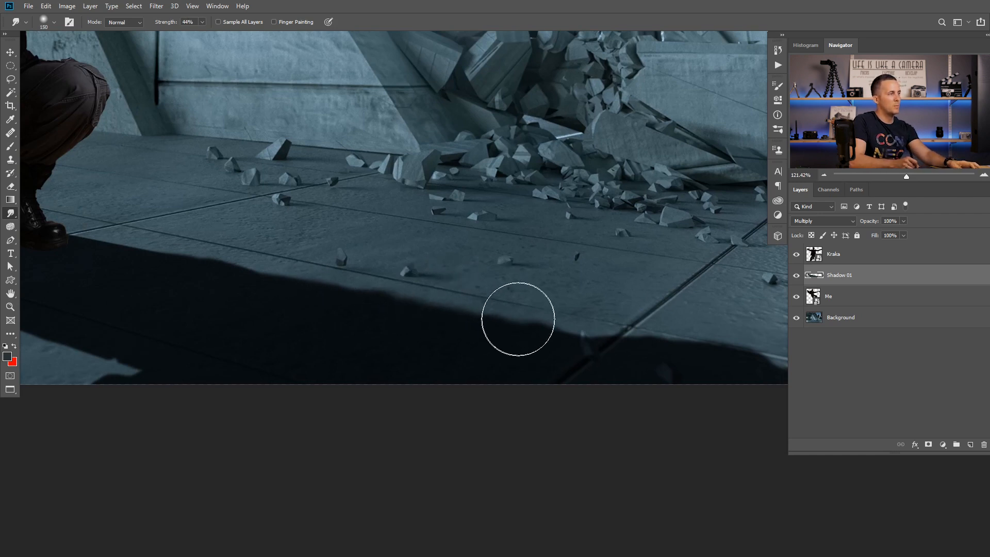
drag(532, 316, 456, 287)
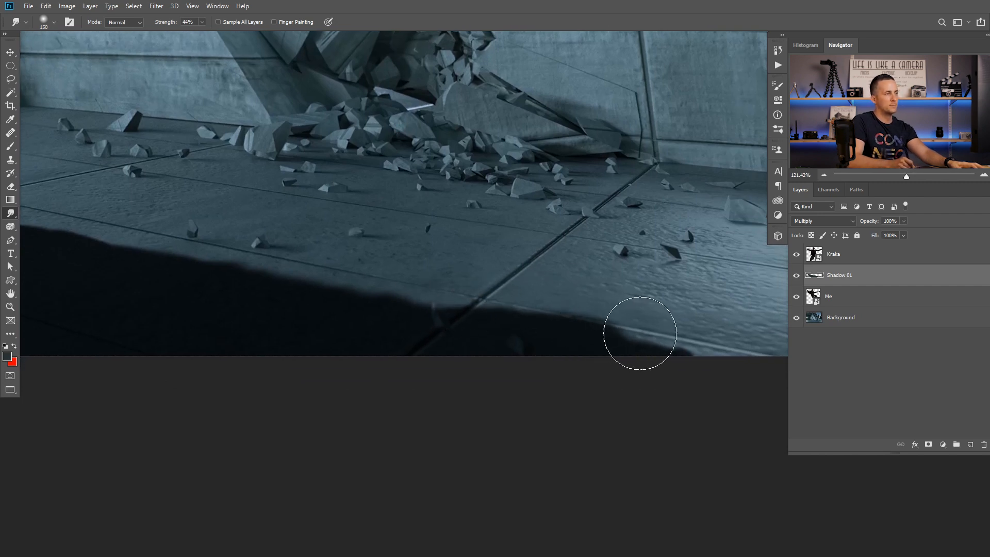
Enlarge the Smudge brush to 250 px and diffuse the shadow's edge farther away from the kneeling man.
key(bracketright)
key(bracketright)
key(bracketright)
drag(330, 270, 743, 216)
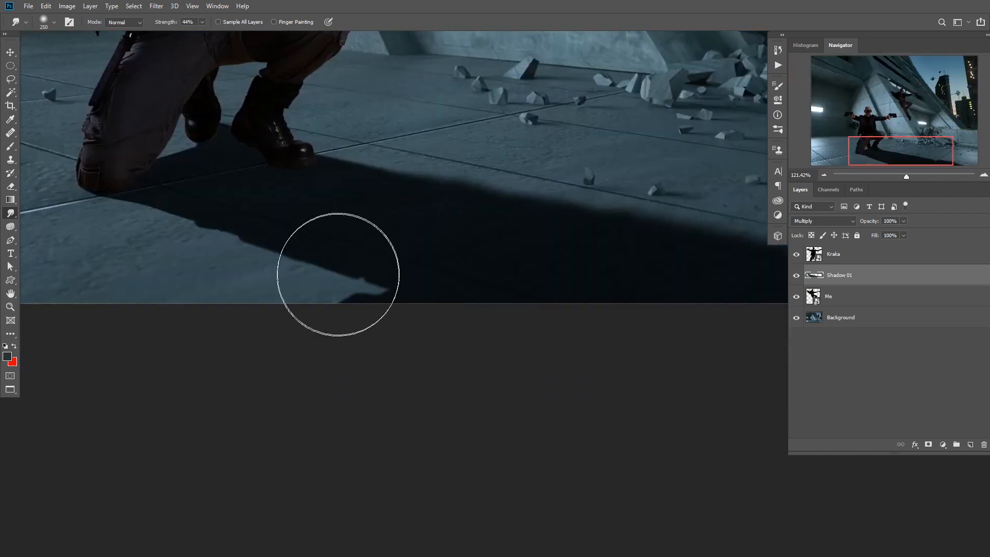
drag(204, 171, 150, 175)
mouse_move(639, 257)
mouse_down()
mouse_move(425, 258)
mouse_move(721, 289)
mouse_up()
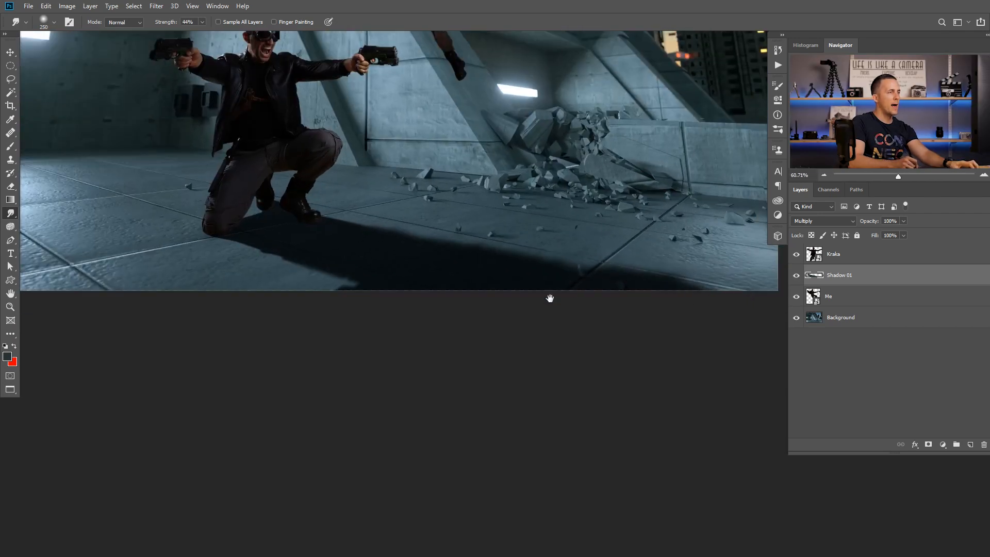
Add a layer mask to the Shadow 01 layer and lower its opacity to 61%.
drag(549, 298, 513, 322)
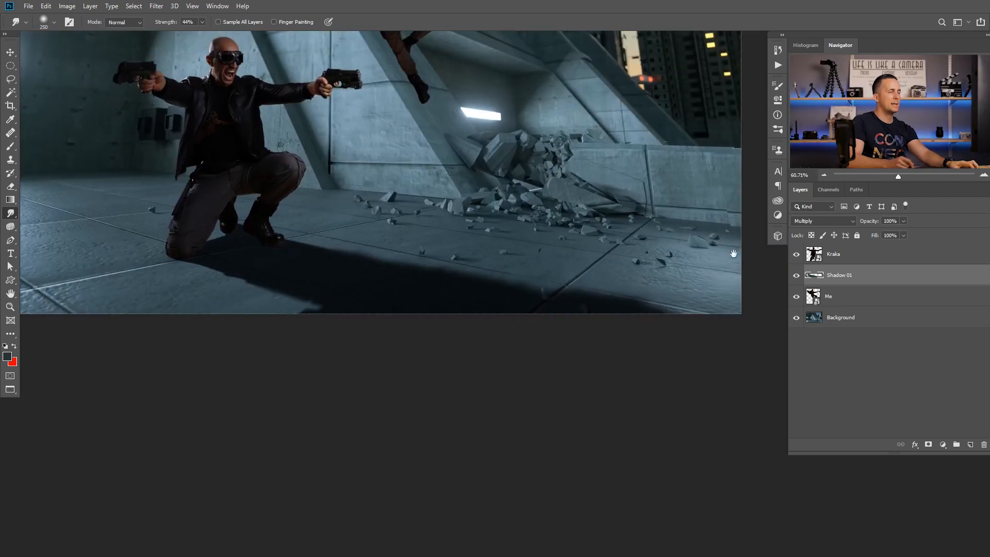
click(927, 445)
drag(870, 222, 850, 224)
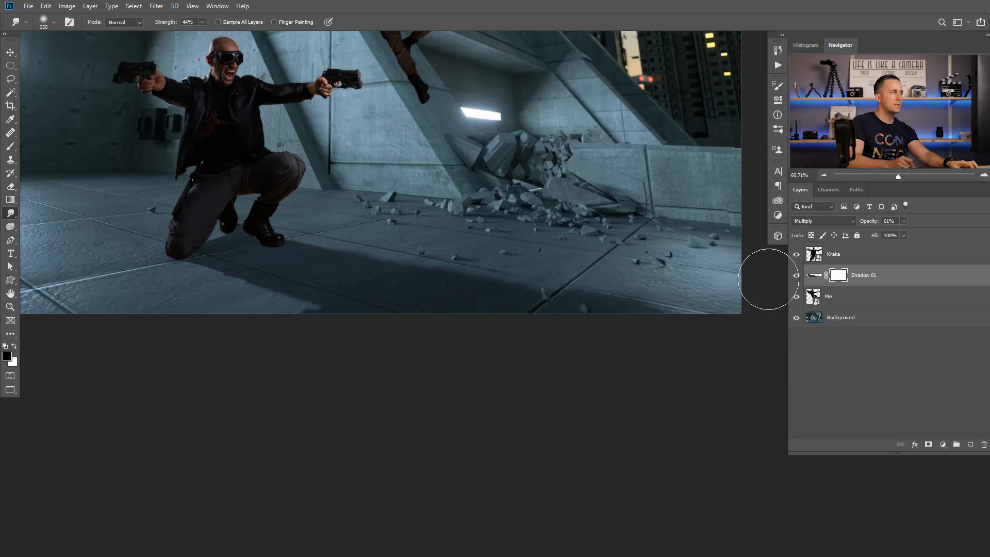
Fade the shadow's far end on its mask with a black Foreground to Transparent gradient, and reduce the layer's opacity to 52%.
click(11, 200)
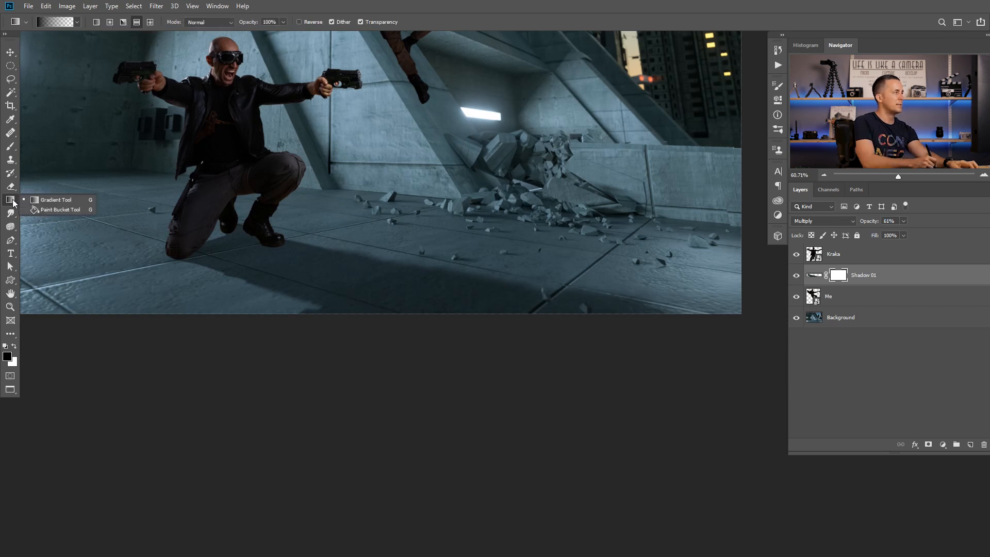
click(56, 200)
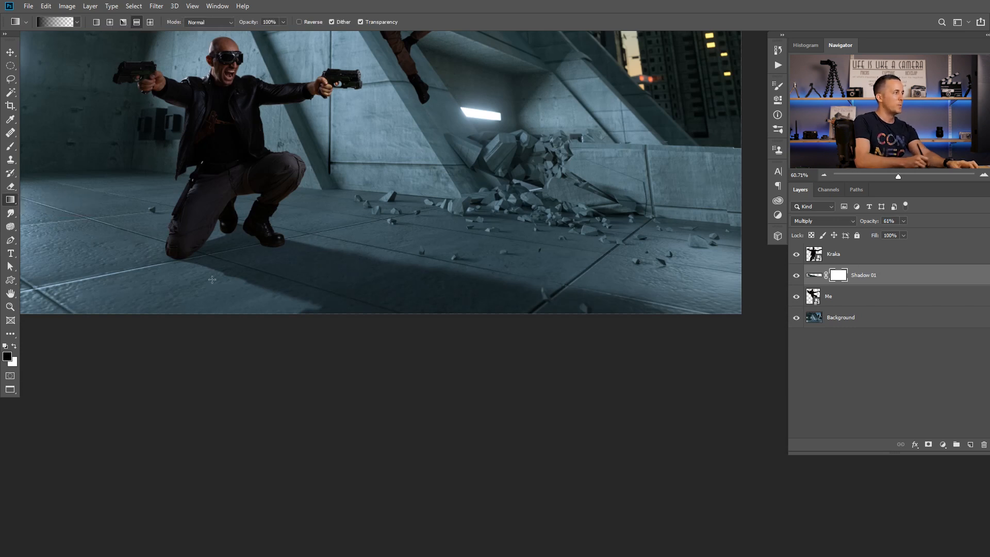
click(56, 22)
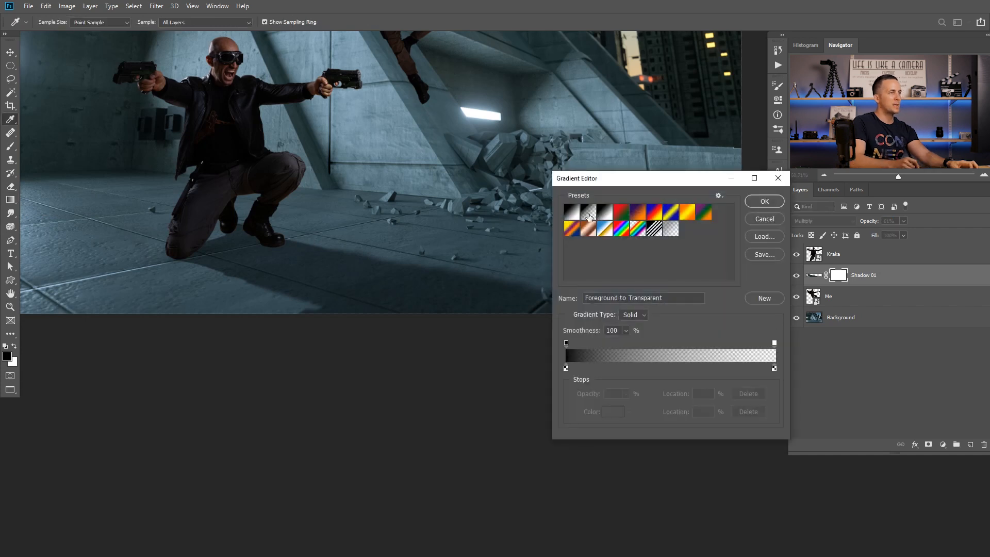
click(764, 201)
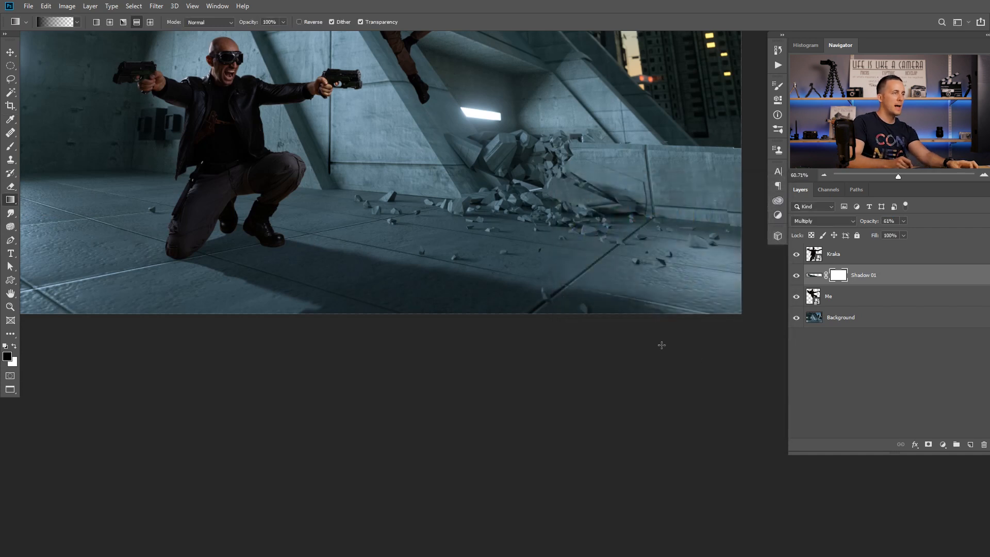
drag(666, 426, 234, 239)
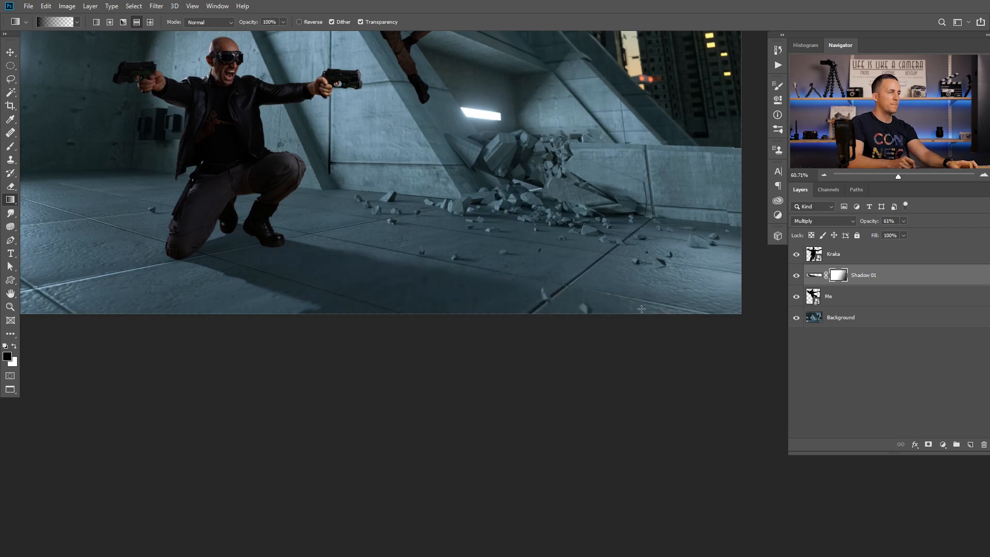
scroll(563, 292, down, 3)
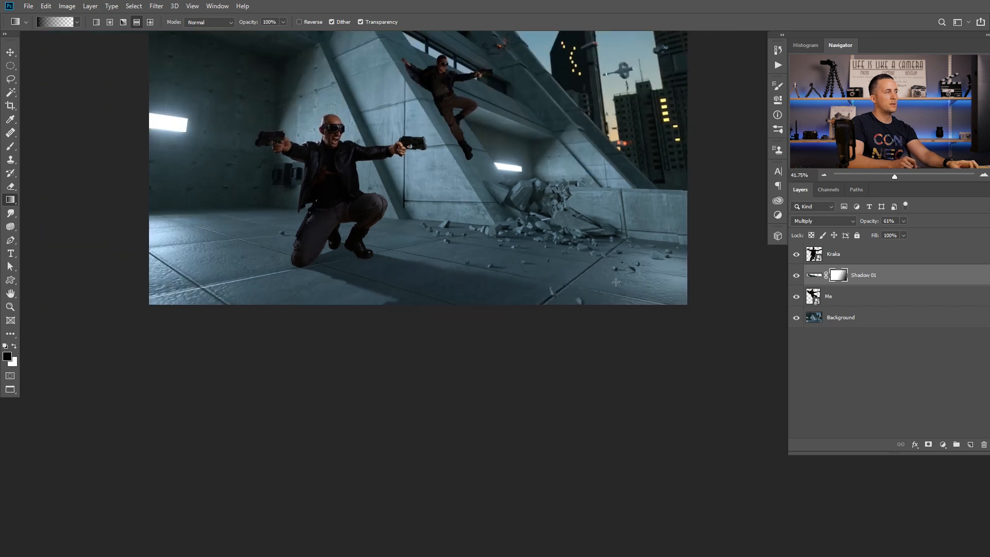
scroll(487, 284, up, 3)
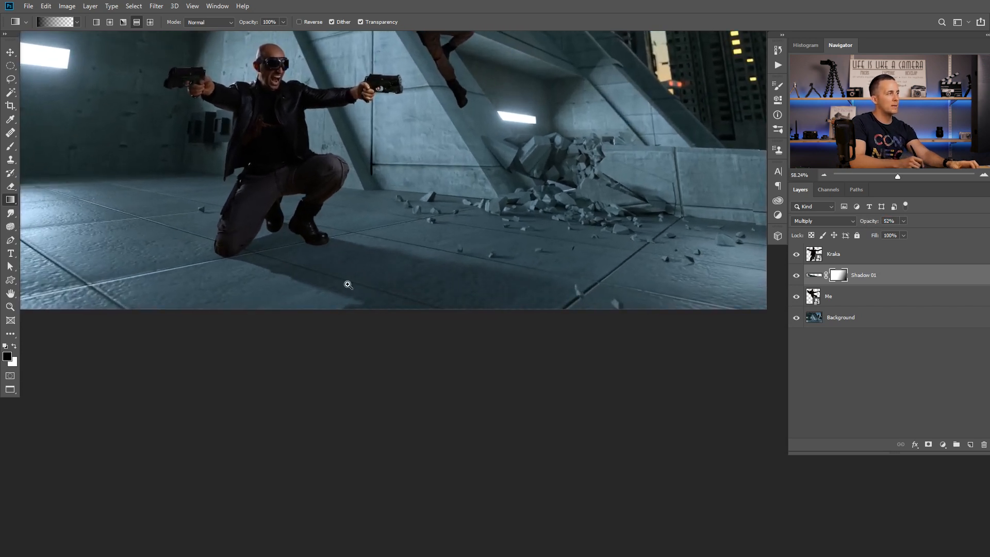
Create a new layer named "Shadow 02" directly above Shadow 01.
scroll(347, 281, up, 2)
scroll(381, 294, up, 3)
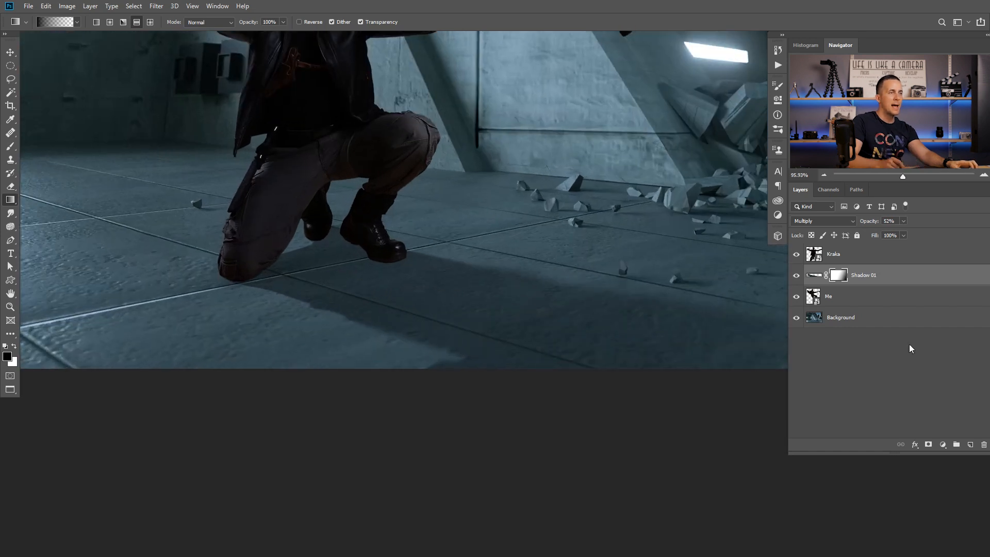
click(970, 444)
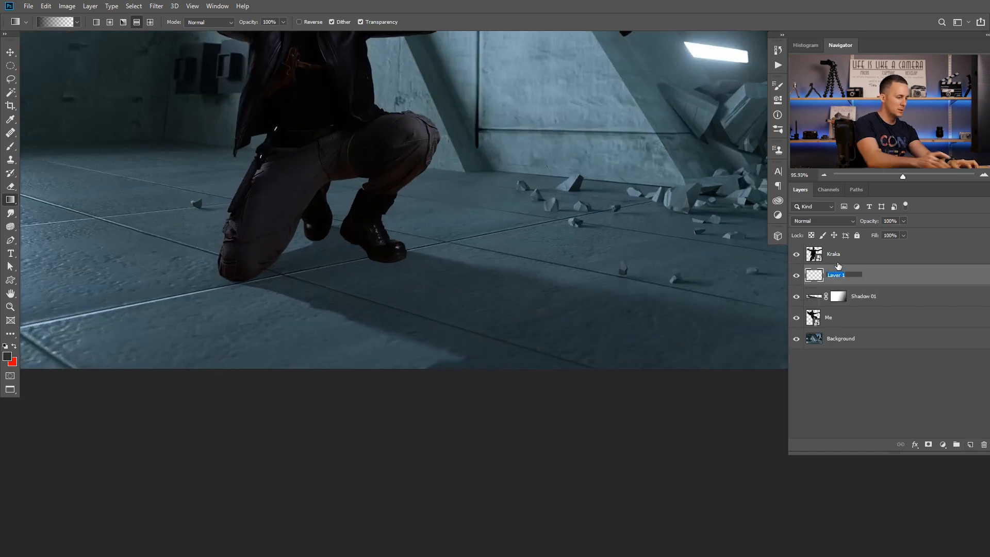
text(Shadow)
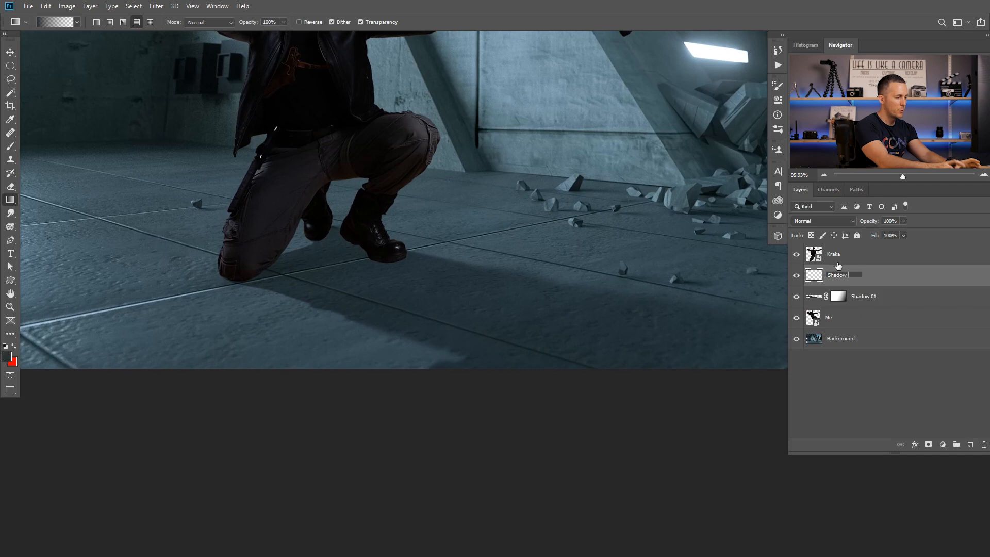
text( 02)
key(Return)
Prepare a 35 px brush over the kneeling man's knee and set the Shadow 02 layer to Multiply.
key(b)
drag(240, 268, 275, 279)
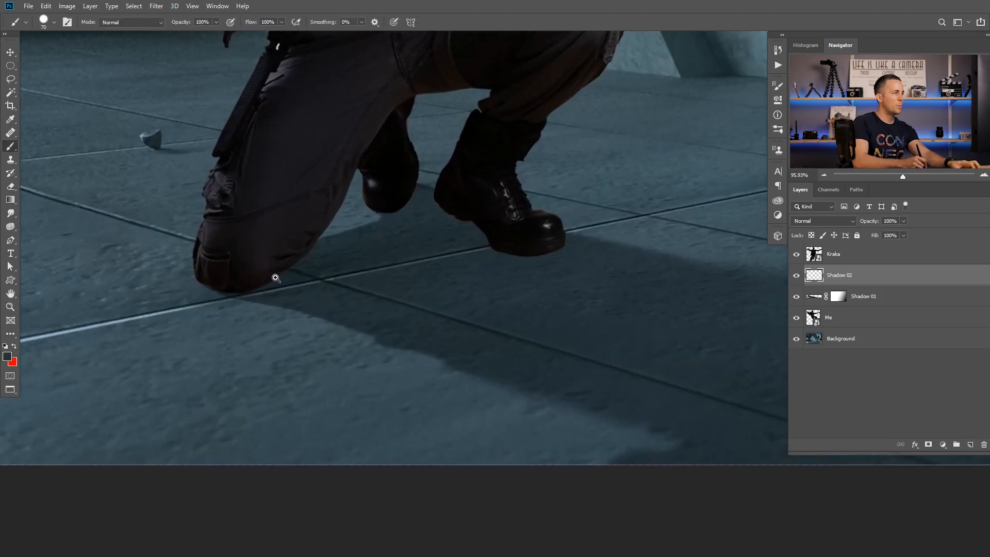
drag(364, 226, 335, 278)
key(bracketleft)
key(bracketleft)
key(bracketleft)
key(bracketleft)
key(bracketleft)
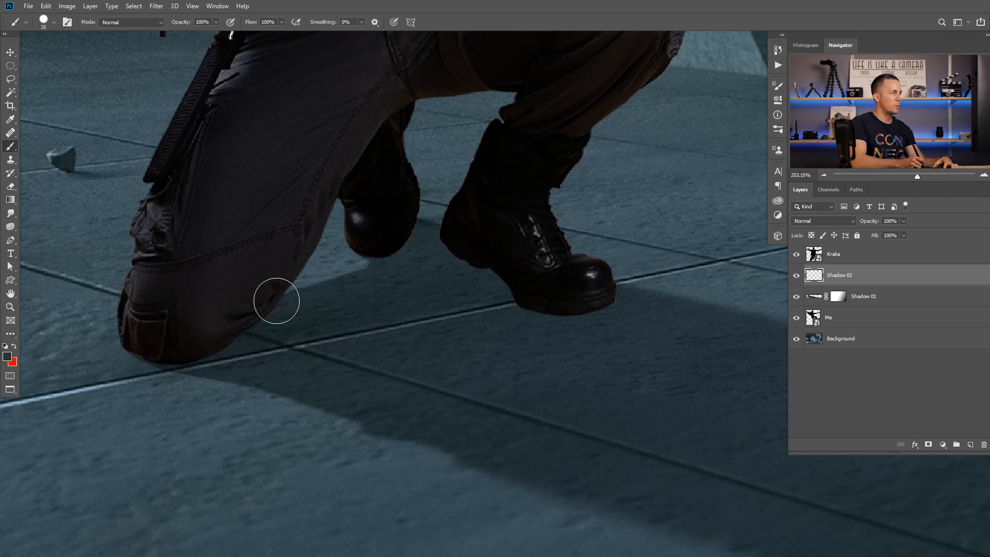
click(827, 222)
click(814, 263)
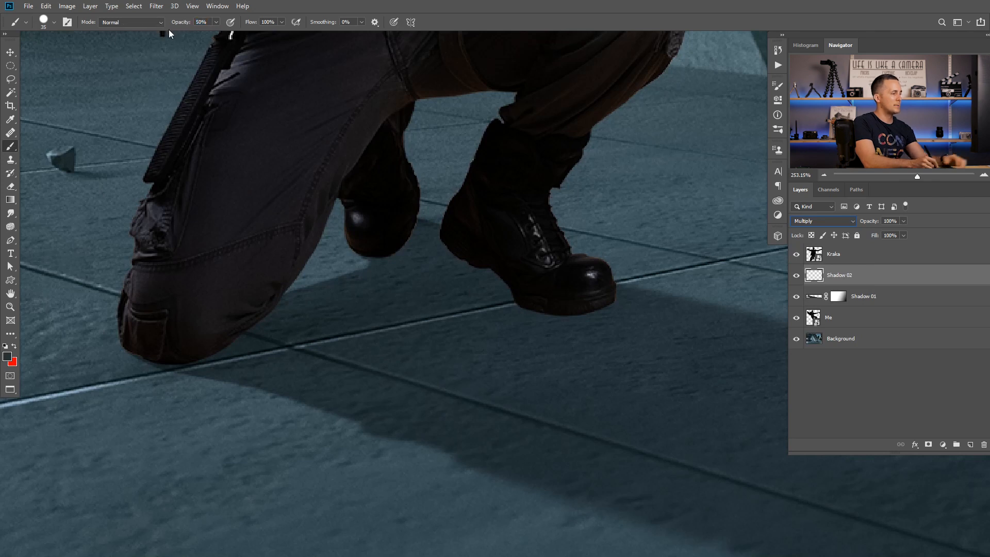
Paint a contact shadow under the knee with a 35 px Soft Round brush at 10% opacity.
drag(172, 342, 200, 335)
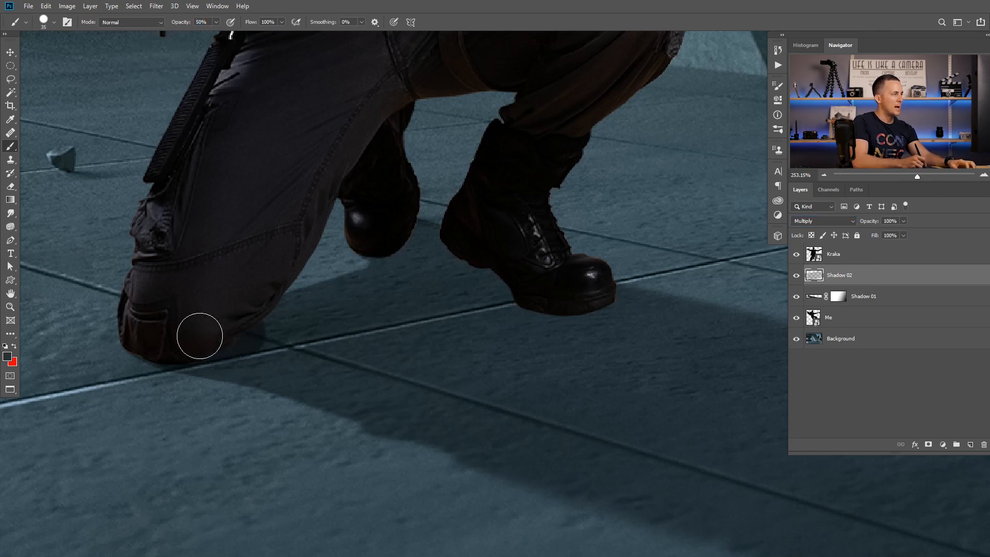
right_click(321, 283)
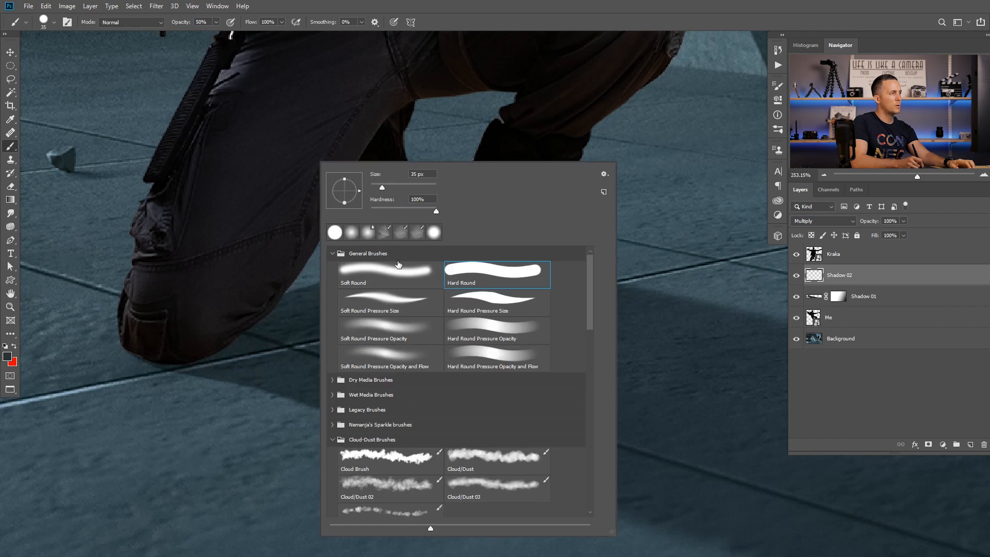
key(Return)
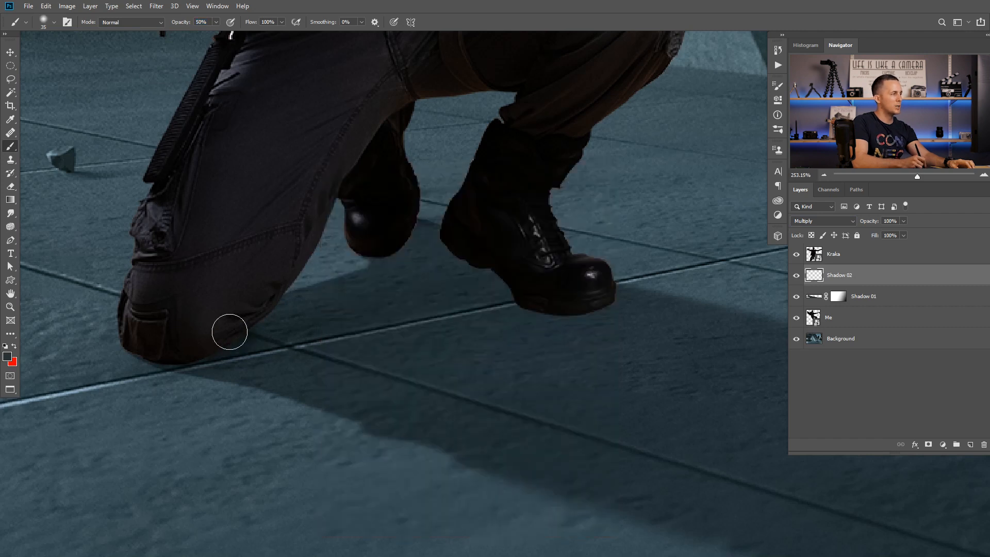
key(1)
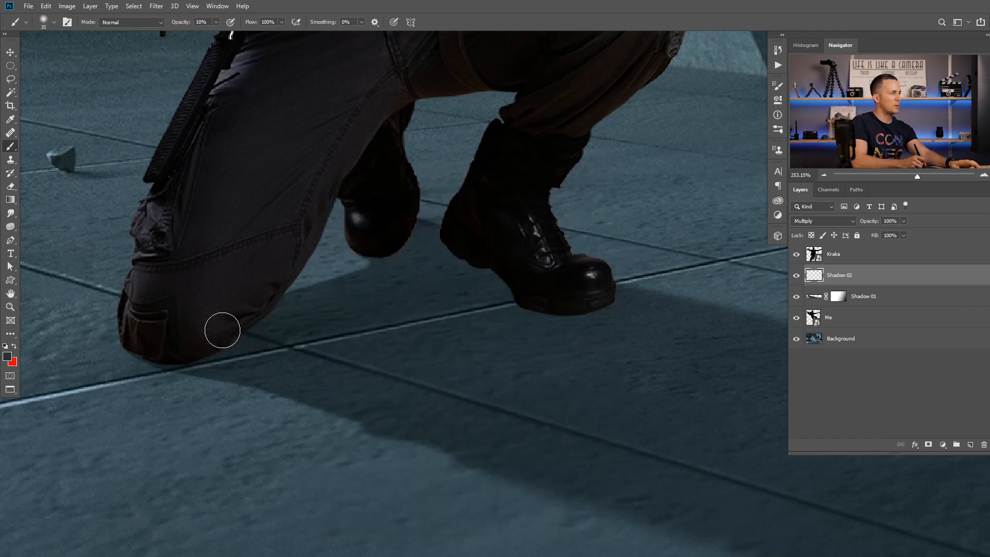
drag(221, 327, 209, 343)
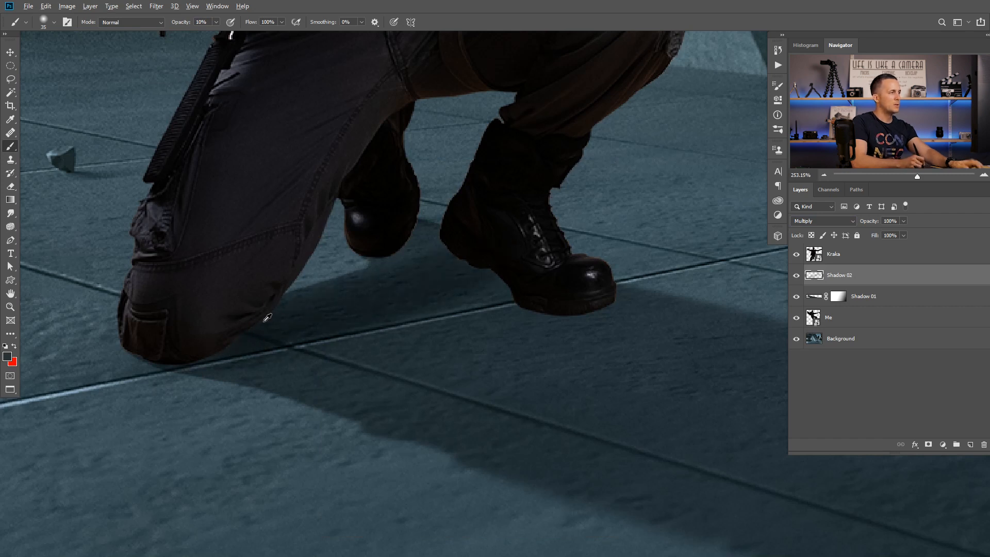
Switch to Lightroom and examine the contact shadows under the knee and boots in the original photo DSCF2786.RAF.
key(alt+Tab)
click(398, 361)
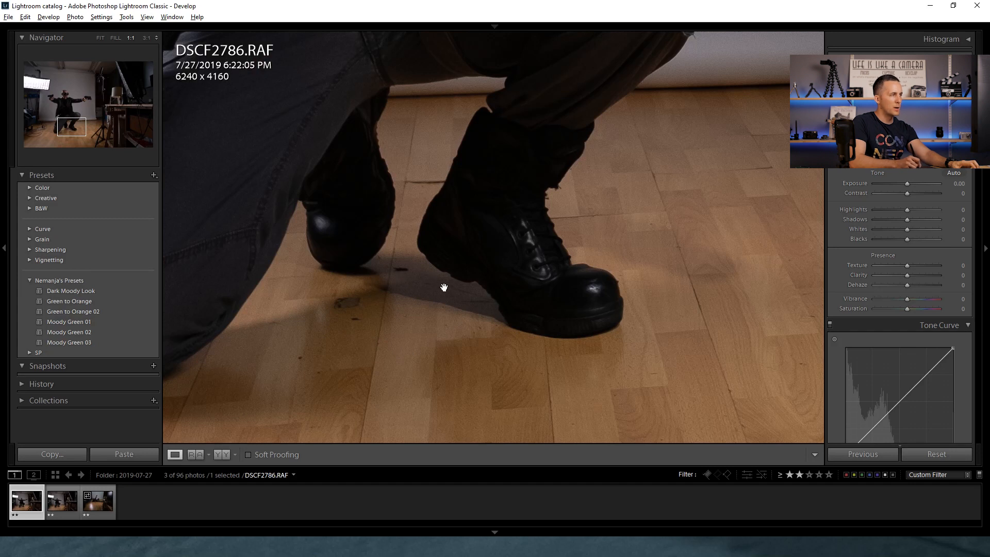
click(370, 341)
click(380, 360)
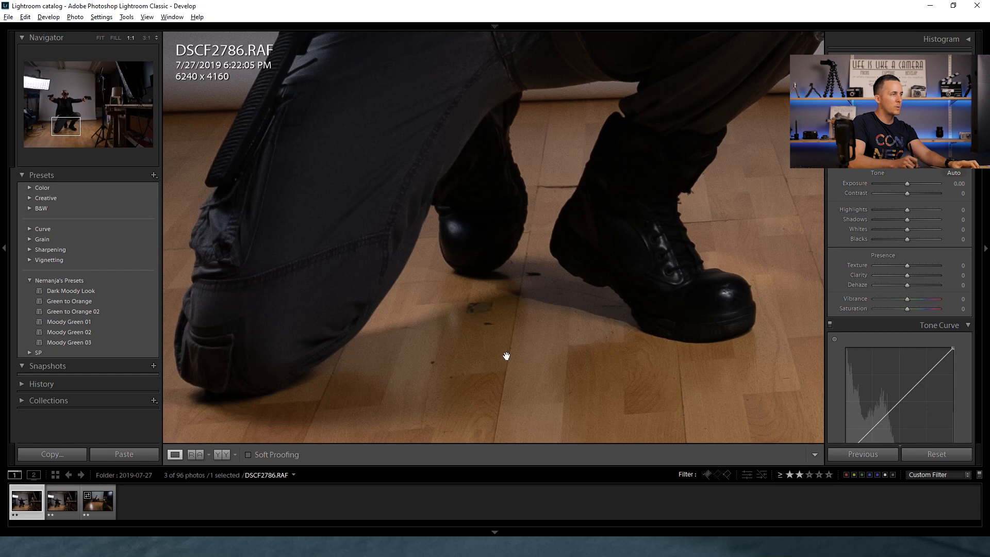
drag(506, 355, 379, 242)
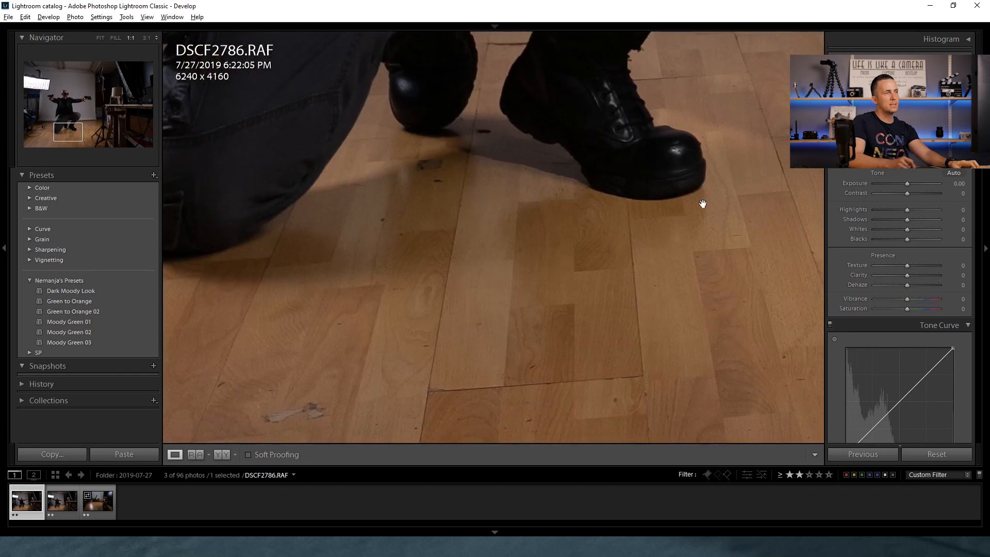
click(567, 285)
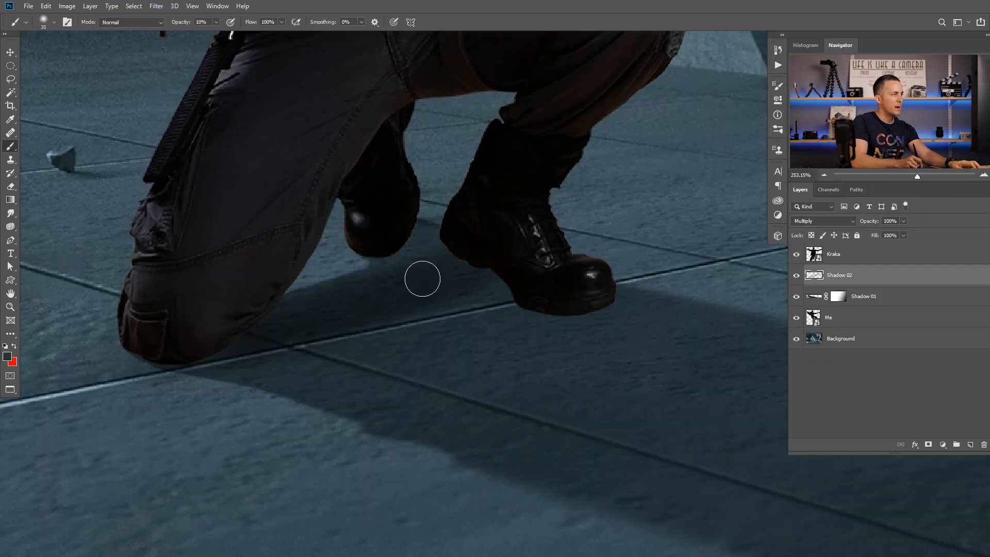
Paint shadow beneath the boots in Photoshop with a 30 px Hard Round brush at 78% hardness and 10% opacity.
right_click(340, 298)
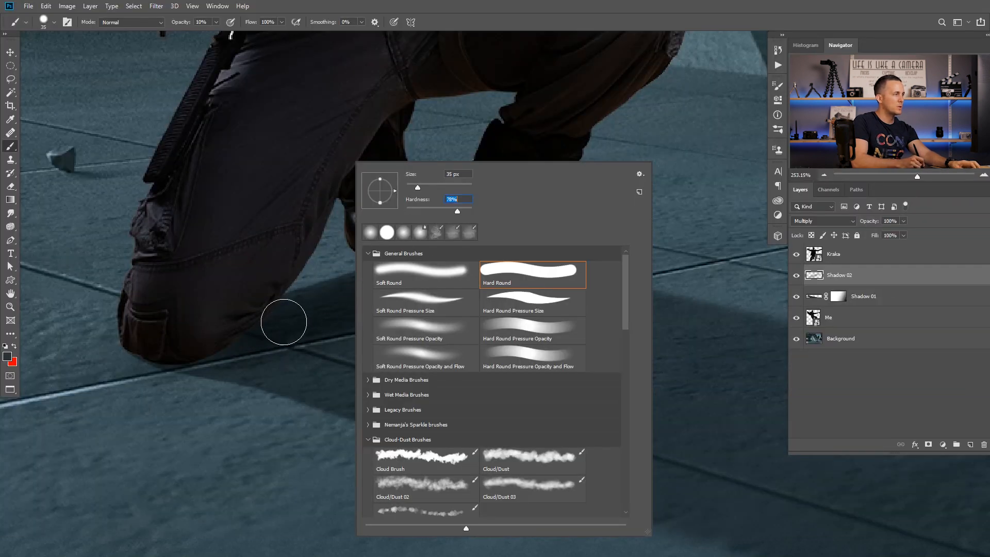
key(Return)
key(bracketleft)
key(bracketleft)
key(bracketleft)
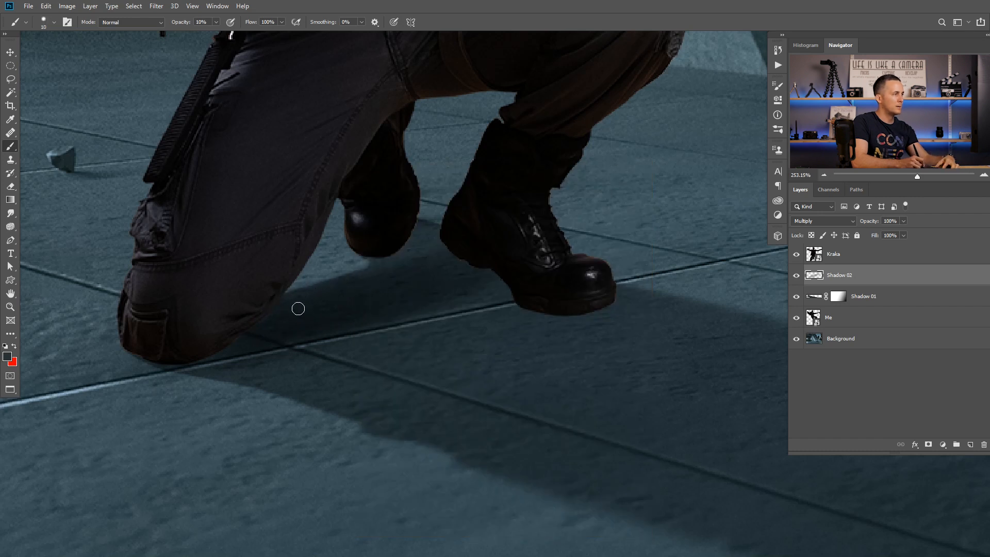
key(bracketright)
key(bracketright)
key(bracketright)
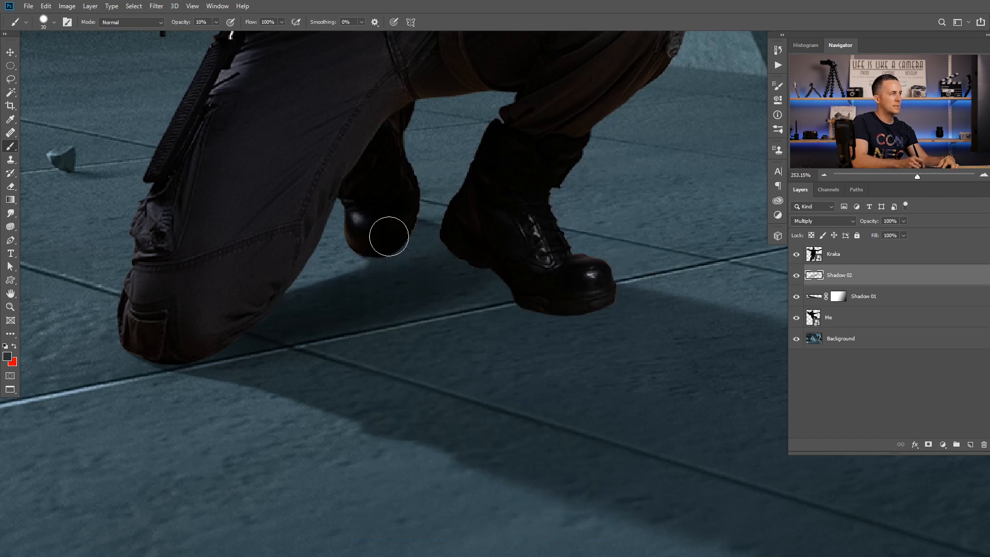
mouse_move(387, 232)
mouse_down()
mouse_move(477, 252)
mouse_move(406, 238)
mouse_move(526, 292)
mouse_up()
Build up the contact shadows under both boots and beside the knee with a softer, slightly larger brush.
right_click(427, 239)
click(470, 209)
scroll(513, 270, up, 2)
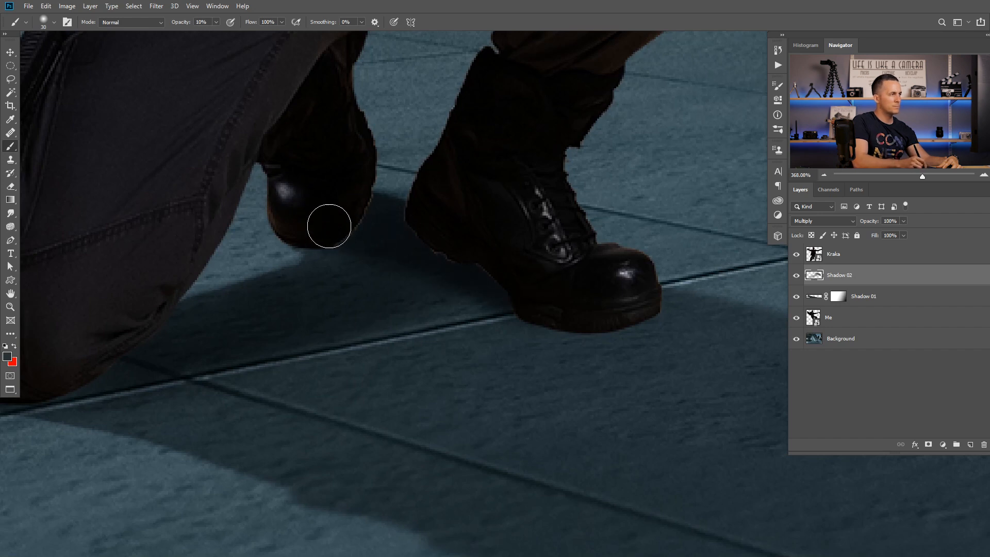
drag(601, 321, 436, 273)
key(bracketright)
key(4)
drag(548, 283, 506, 268)
drag(207, 289, 536, 283)
mouse_move(243, 337)
mouse_down()
mouse_move(273, 292)
mouse_move(150, 335)
mouse_up()
Darken the floor around the knee's contact point and enlarge the soft brush to 60 px.
scroll(274, 303, down, 6)
scroll(278, 306, up, 5)
mouse_move(313, 329)
mouse_down()
mouse_move(332, 289)
mouse_move(301, 312)
mouse_up()
key(bracketright)
key(bracketright)
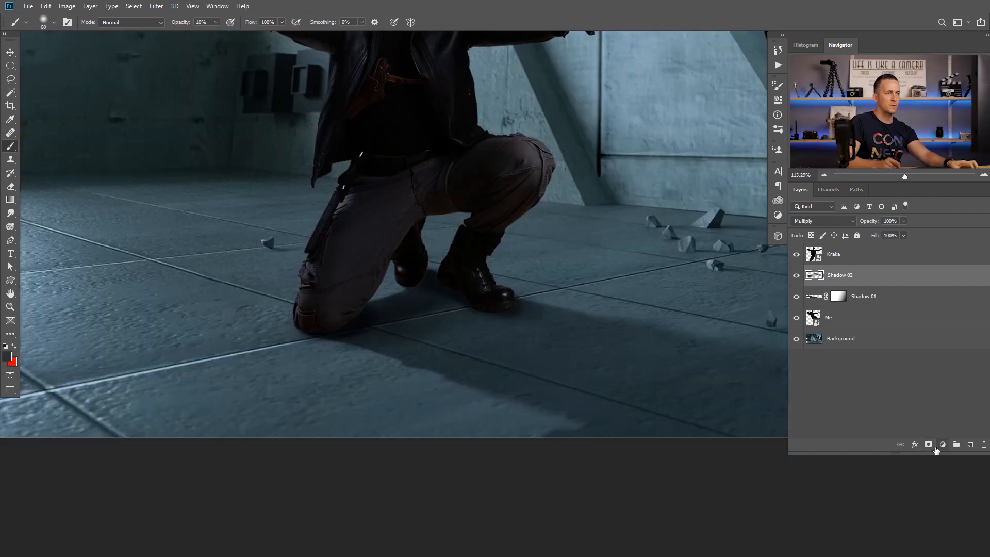
Add a layer mask to Shadow 02 and set up a black 30 px brush at 50% opacity.
click(929, 444)
scroll(392, 340, up, 4)
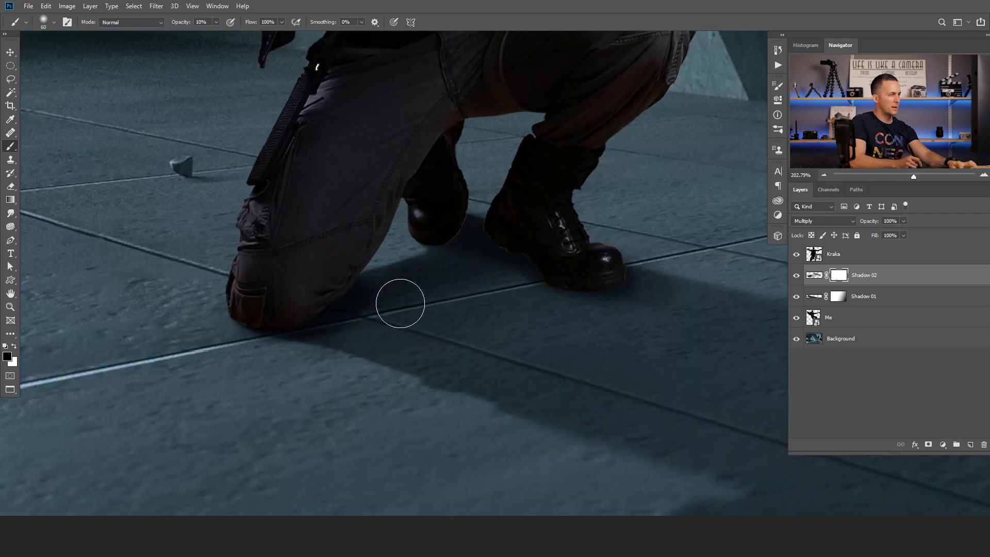
key(bracketleft)
key(bracketleft)
key(bracketleft)
key(5)
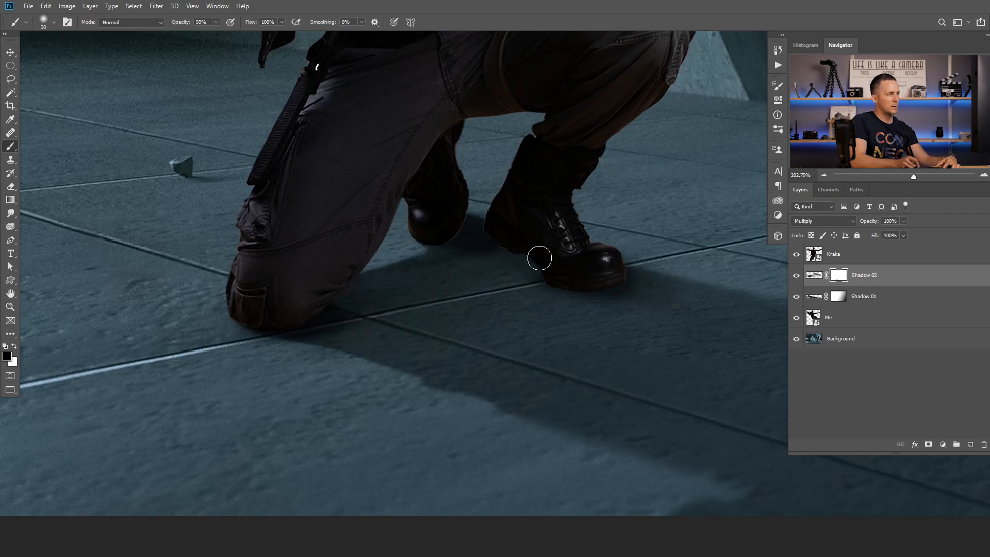
Paint black at 10% opacity on the Shadow 02 layer mask to soften the shadow between the kneeling gunman's knee and boots.
click(814, 275)
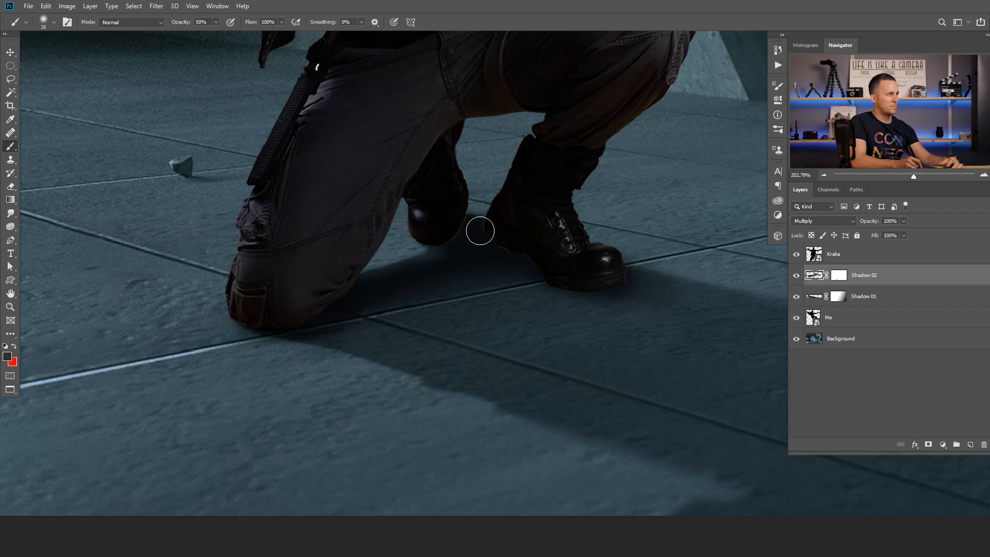
key(x)
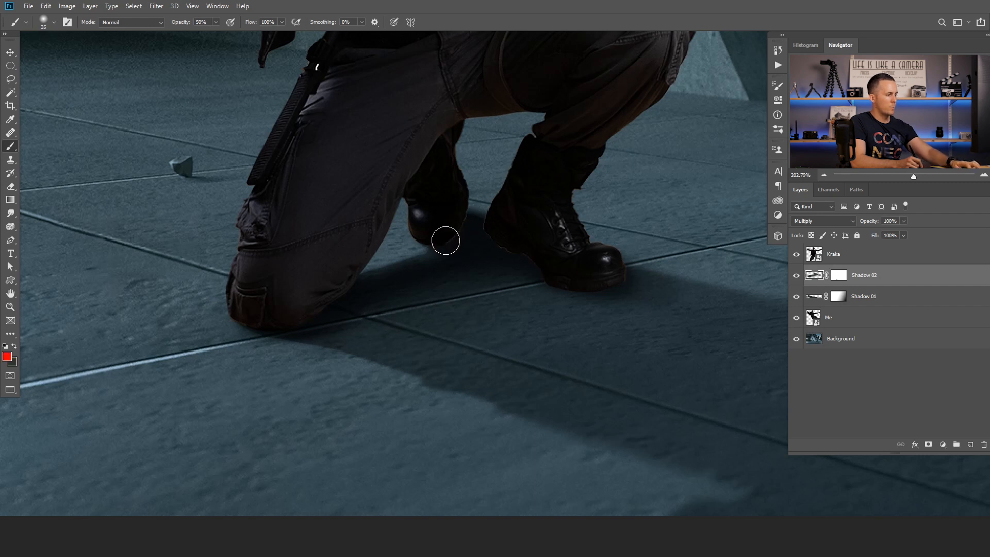
click(839, 274)
key(1)
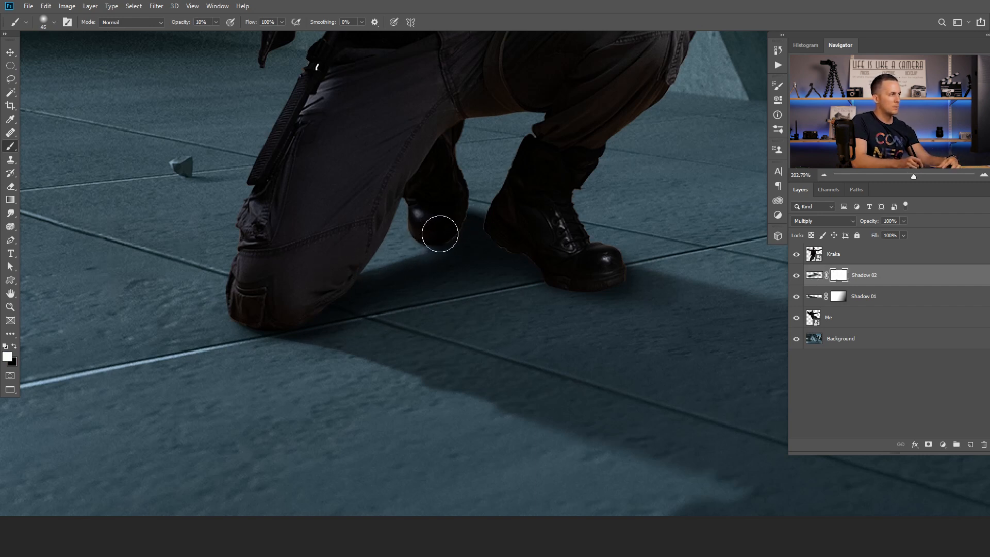
key(x)
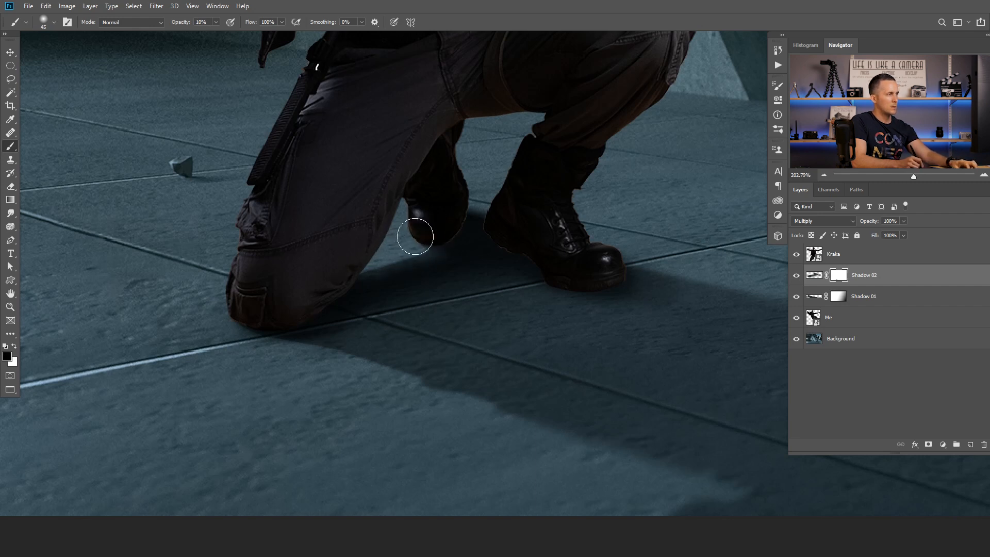
mouse_move(415, 236)
mouse_down()
mouse_move(513, 199)
mouse_move(490, 210)
mouse_move(536, 233)
mouse_move(566, 232)
mouse_move(433, 312)
mouse_up()
drag(466, 313, 448, 329)
mouse_move(516, 334)
mouse_down()
mouse_move(412, 328)
mouse_move(464, 328)
mouse_up()
Set the Shadow 01 layer's opacity to 45% to lighten the kneeling gunman's cast shadow on the floor.
click(824, 297)
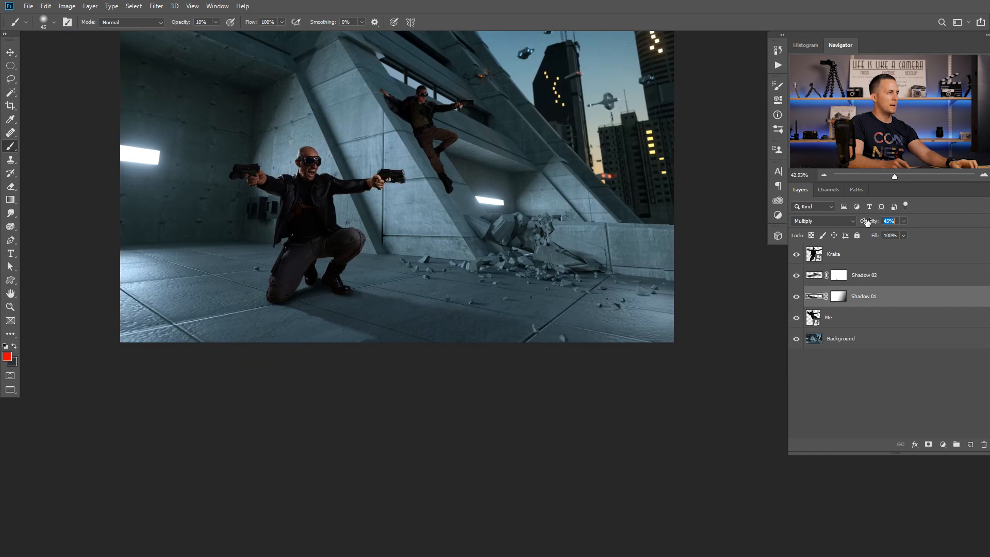
drag(505, 300, 444, 309)
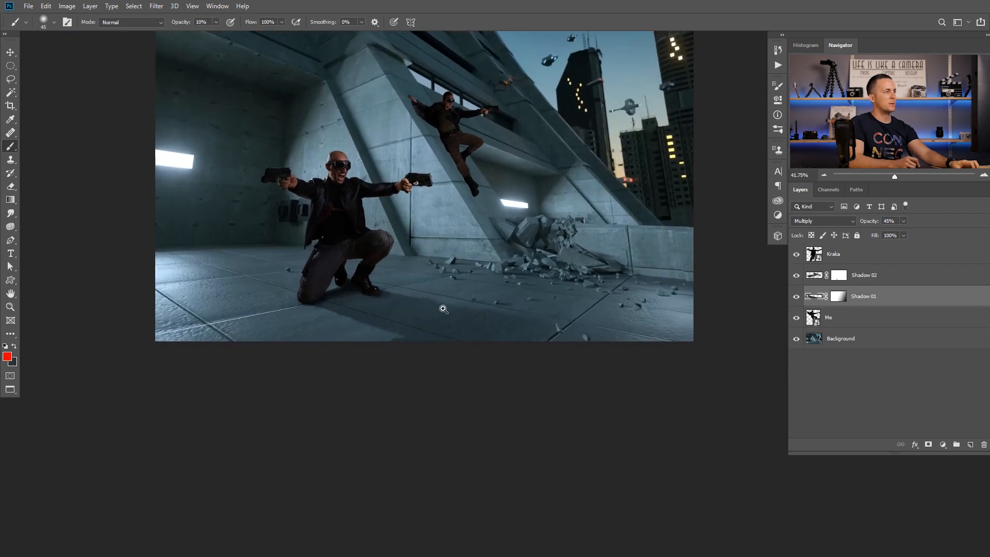
drag(458, 112, 490, 131)
drag(488, 200, 409, 290)
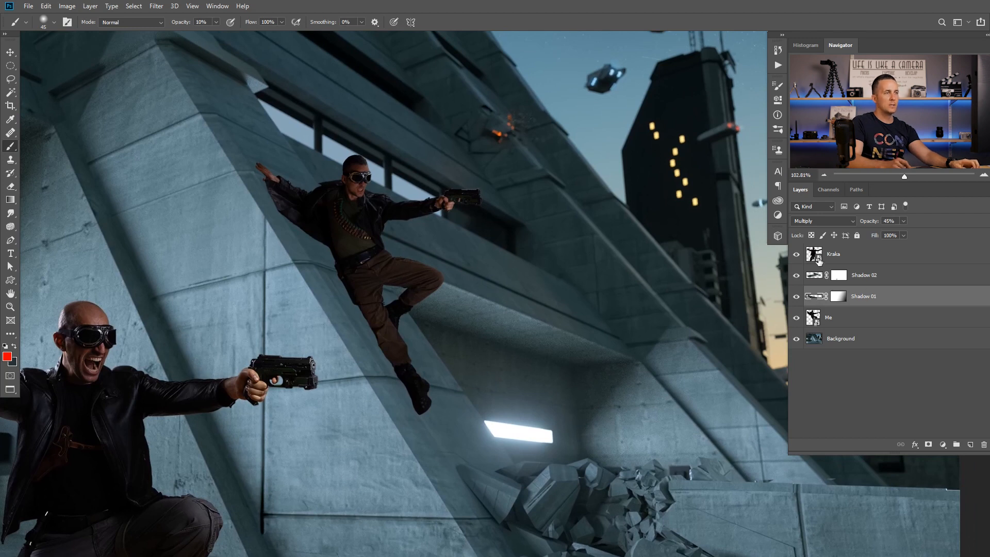
Group the kneeling gunman's layer with its two shadow layers, name the group after him and give it a blue colour label.
shift+click(855, 255)
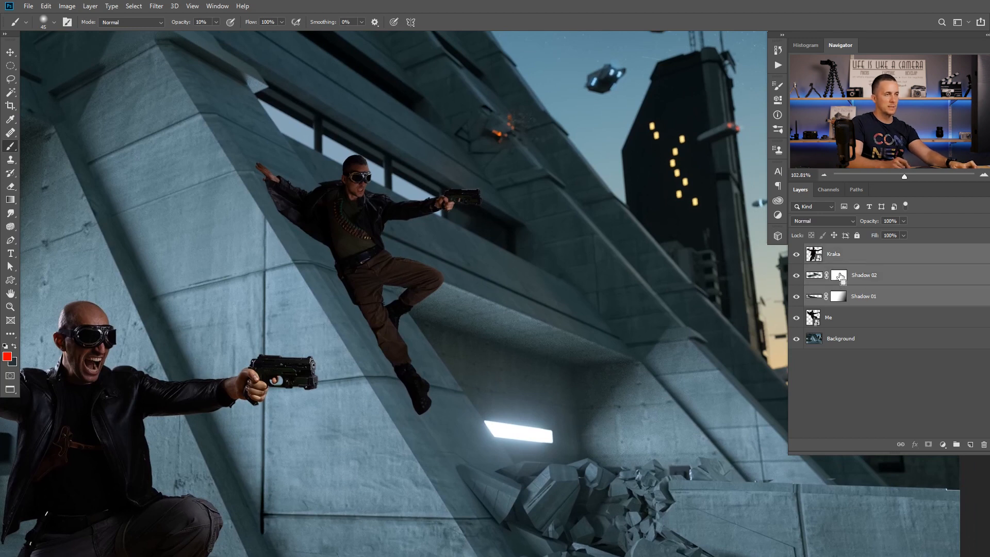
key(ctrl+g)
double_click(832, 249)
text(Kra)
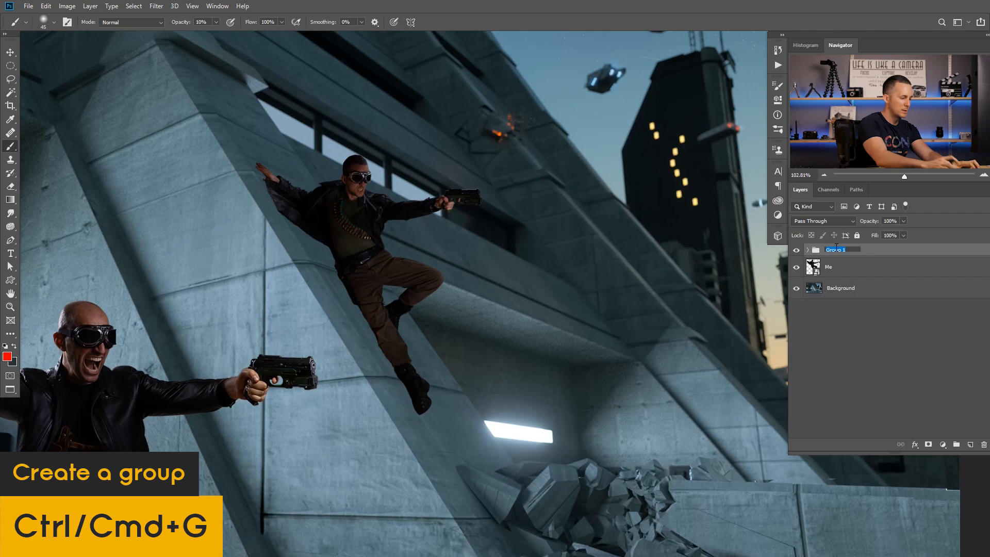
text(ka)
key(Return)
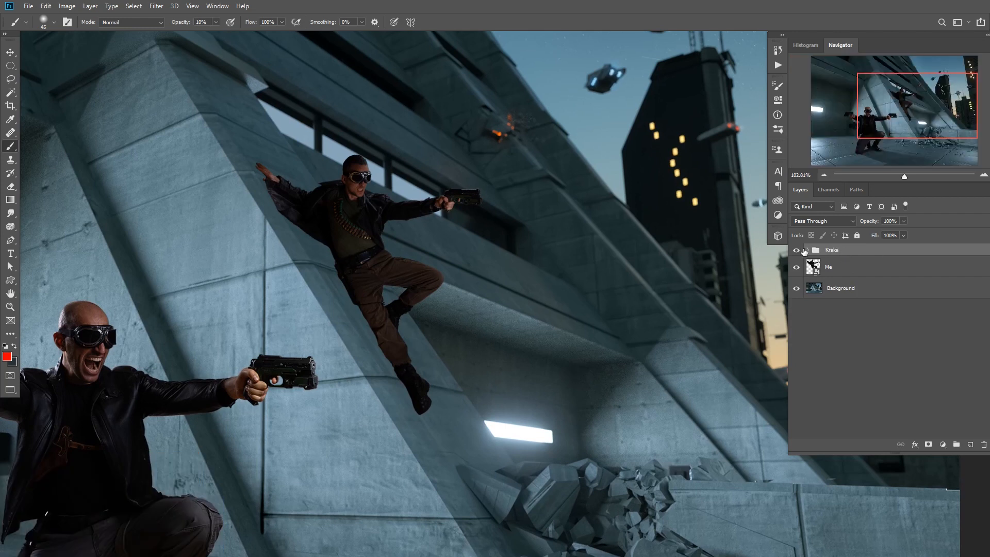
right_click(847, 257)
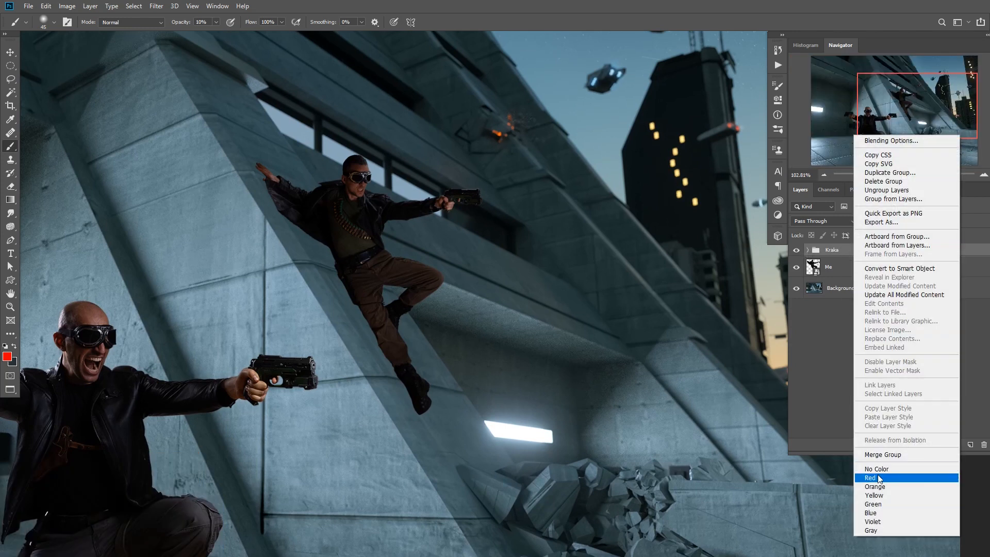
click(879, 512)
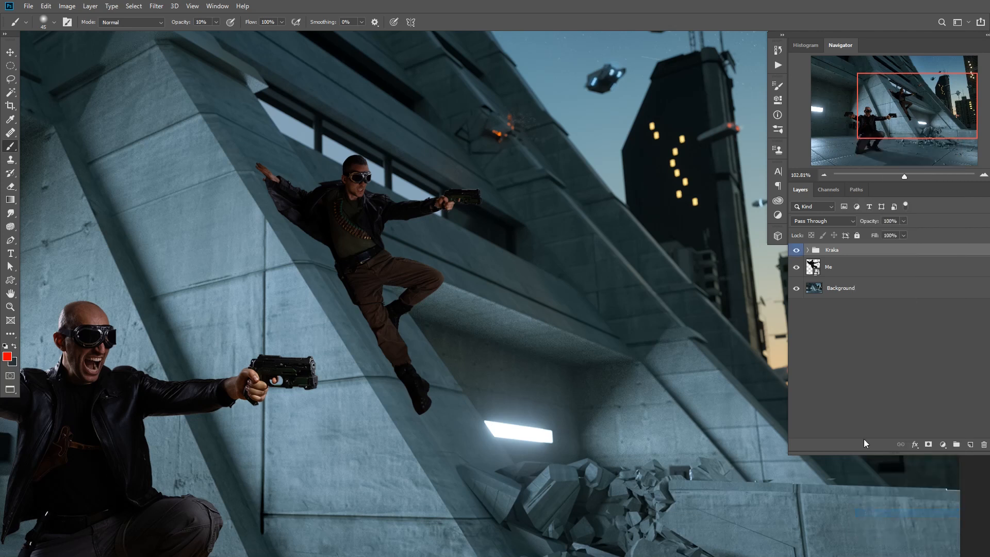
Add a Shadow 01 layer beneath the Me layer in Multiply mode and ready the dark brush at 100% opacity.
click(847, 268)
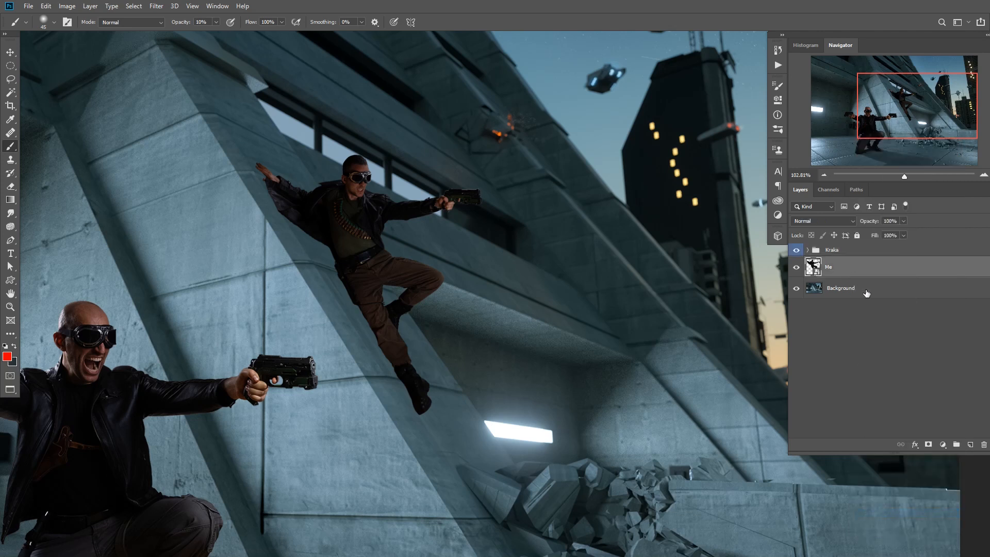
ctrl+click(971, 444)
double_click(836, 288)
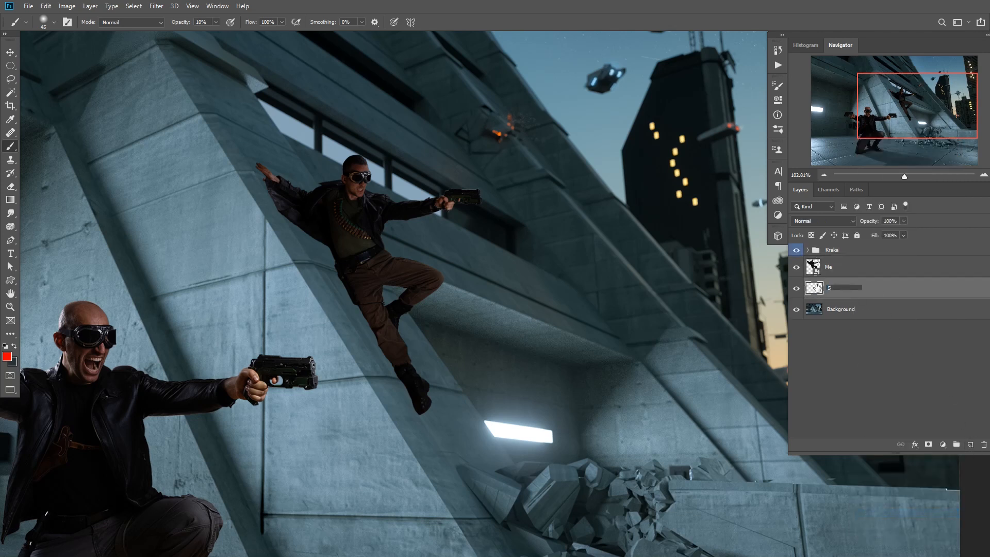
text(Shadow)
key(Return)
scroll(316, 221, up, 8)
drag(317, 221, 380, 287)
key(x)
key(0)
click(824, 221)
click(829, 227)
Paint a tight contact shadow on the wall along the leaping gunman's sleeve, coat and hip.
drag(284, 191, 328, 235)
click(321, 253)
key(bracketright)
key(bracketright)
key(bracketright)
drag(338, 284, 359, 330)
key(0)
drag(382, 381, 258, 244)
drag(423, 393, 485, 432)
Continue the full-opacity contact shadow along the leaping gunman's lower leg and boot with a 10 px brush.
mouse_move(523, 521)
mouse_down()
mouse_move(435, 232)
mouse_move(462, 314)
mouse_up()
key(bracketright)
key(bracketright)
mouse_move(465, 320)
mouse_down()
mouse_move(403, 225)
mouse_move(541, 454)
mouse_up()
drag(541, 456, 379, 147)
drag(384, 154, 475, 314)
drag(521, 428, 456, 315)
drag(464, 300, 505, 400)
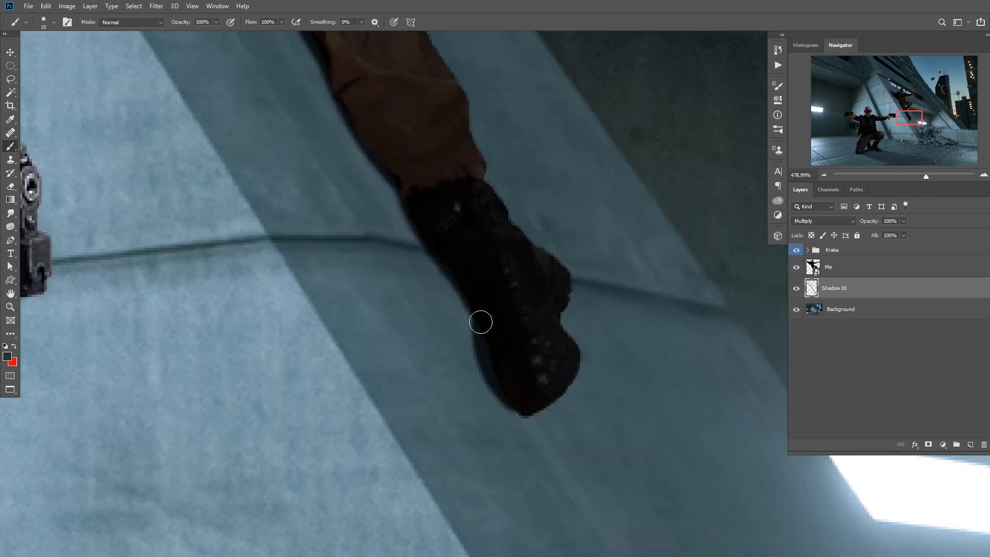
drag(482, 323, 512, 405)
Add a Shadow 02 layer above Shadow 01 in Multiply mode and lower the brush opacity to 10%.
scroll(506, 357, down, 7)
drag(387, 62, 462, 239)
click(971, 444)
double_click(834, 288)
text(Shadow 02)
key(Return)
click(824, 221)
click(804, 259)
scroll(347, 214, up, 3)
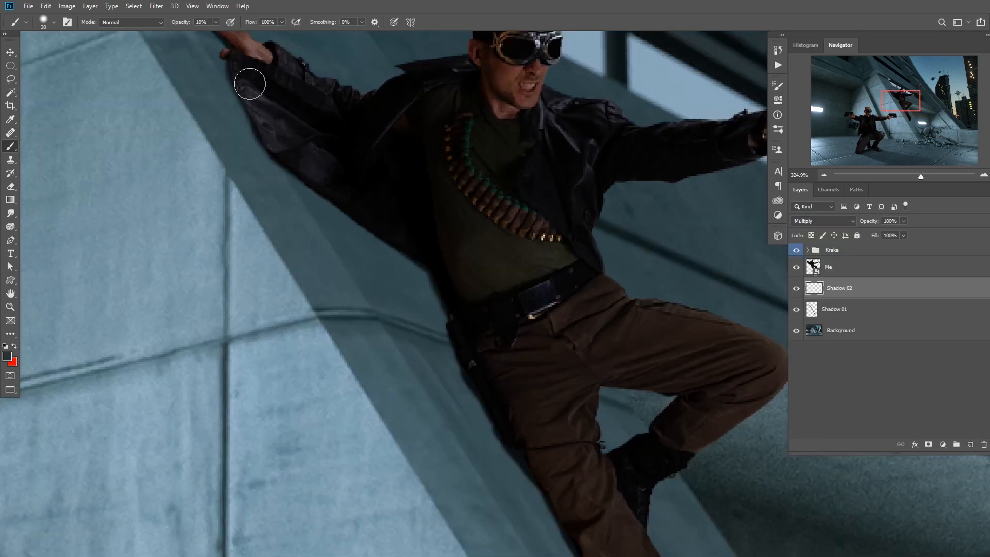
Build up a soft shadow on the wall along the lower edge of the leaping gunman's coat with a 15 px brush.
drag(265, 145, 321, 226)
drag(433, 312, 471, 336)
drag(322, 244, 447, 323)
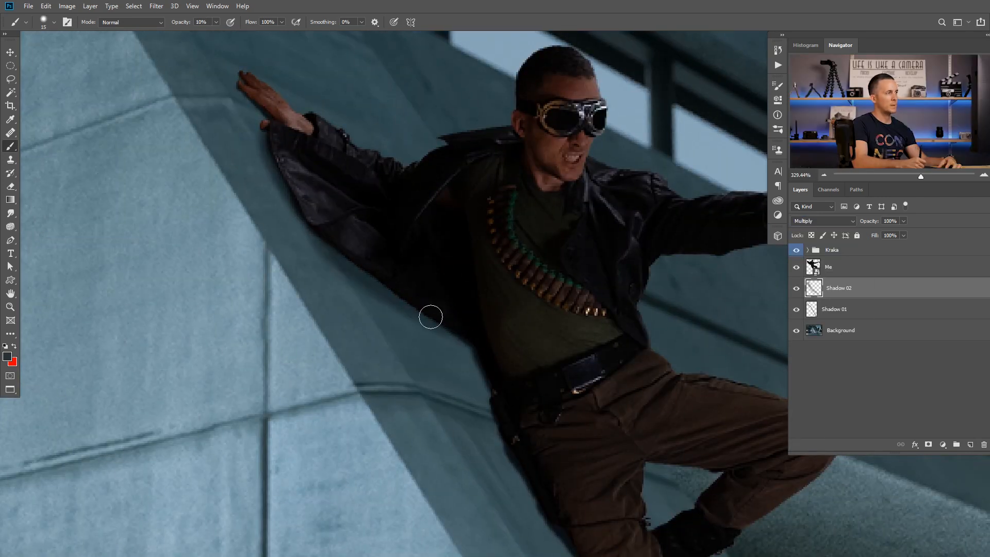
drag(353, 267, 455, 338)
drag(331, 247, 459, 327)
drag(331, 237, 477, 358)
drag(447, 325, 498, 391)
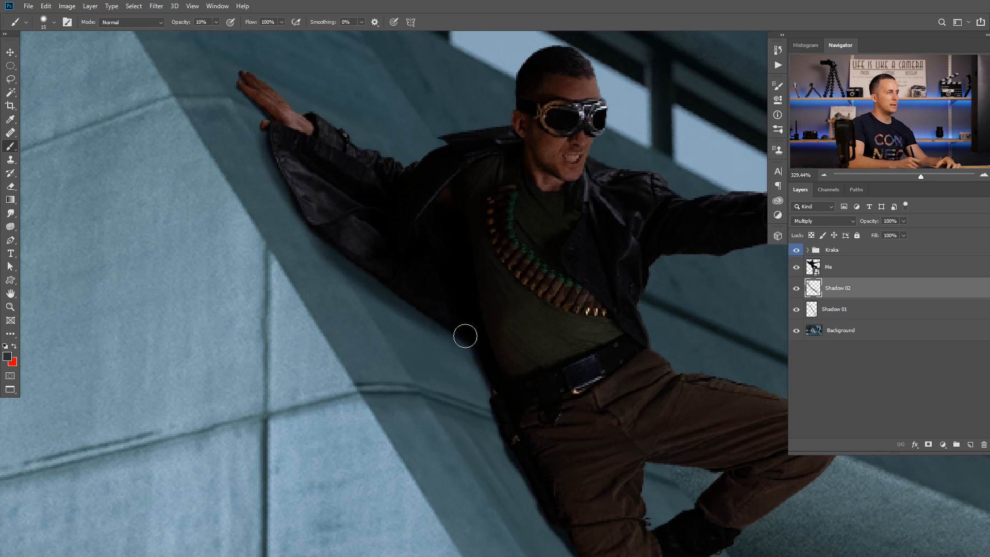
Widen the soft shadow behind the leaping gunman's waist and hip with a 25 px brush.
key(bracketright)
drag(472, 333, 519, 434)
drag(484, 351, 518, 444)
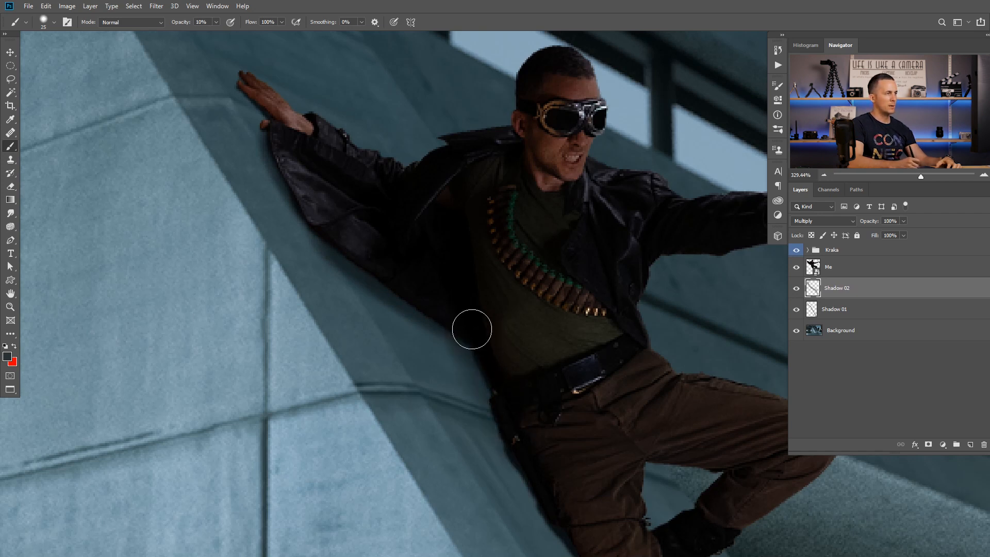
drag(443, 311, 519, 422)
key(ctrl+0)
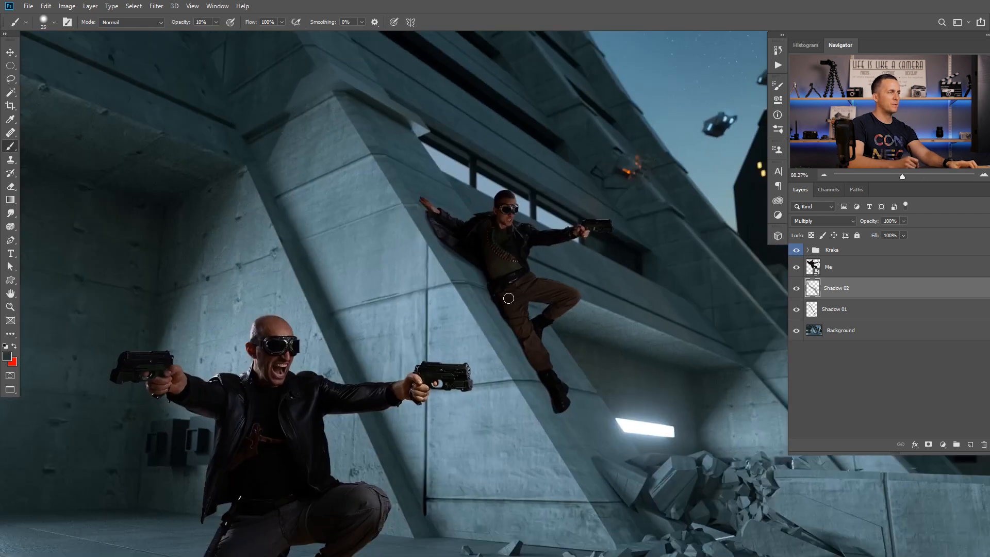
Darken the wall along the leaping gunman's hip and thigh with more soft 10% strokes.
scroll(509, 298, up, 5)
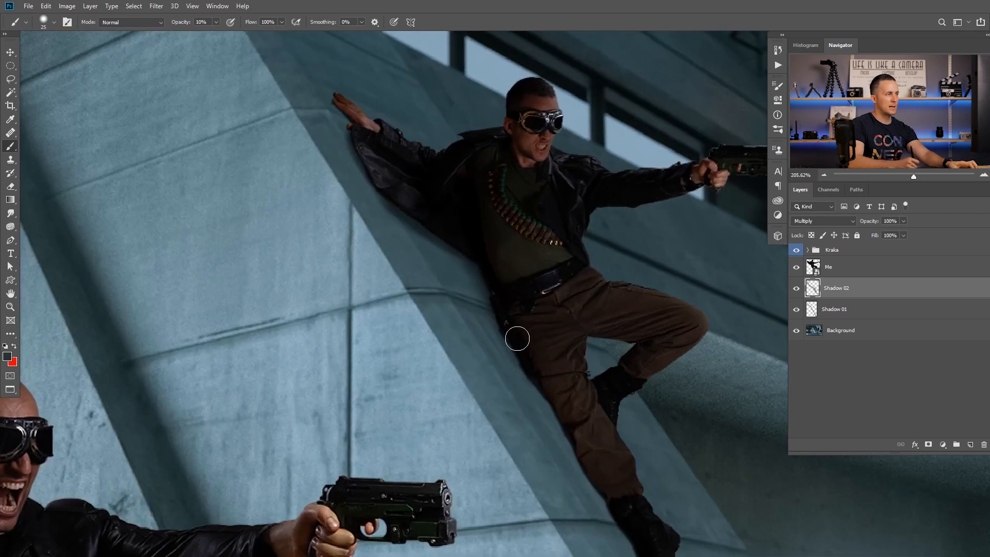
scroll(528, 356, up, 3)
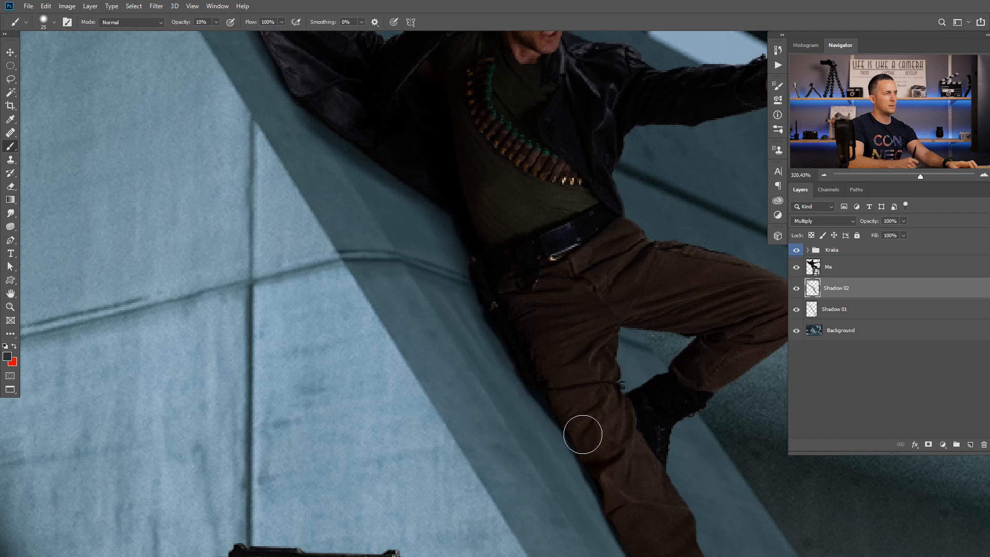
mouse_move(538, 373)
mouse_down()
mouse_move(484, 292)
mouse_move(526, 362)
mouse_up()
drag(498, 312, 546, 395)
mouse_move(524, 356)
mouse_down()
mouse_move(617, 512)
mouse_move(503, 308)
mouse_up()
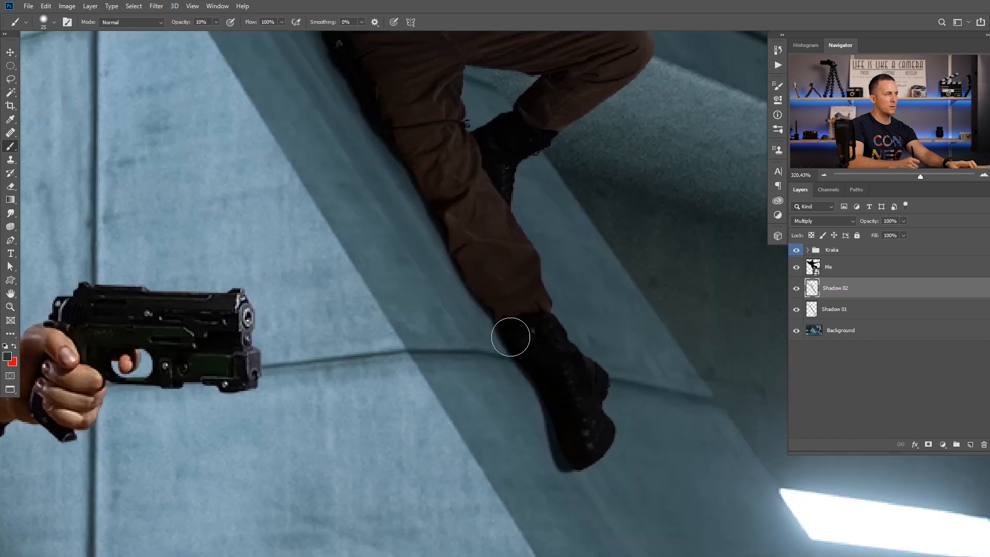
Extend the soft shadow down the leaping gunman's calf and around the back of his boot.
drag(548, 398, 570, 453)
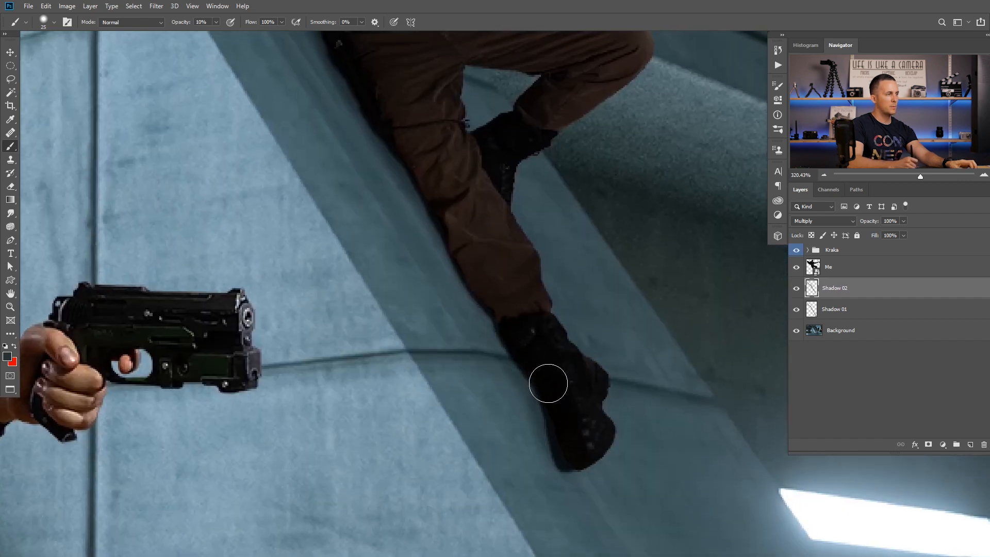
mouse_move(548, 384)
mouse_down()
mouse_move(566, 448)
mouse_move(523, 339)
mouse_move(568, 433)
mouse_move(561, 448)
mouse_up()
drag(471, 256, 527, 366)
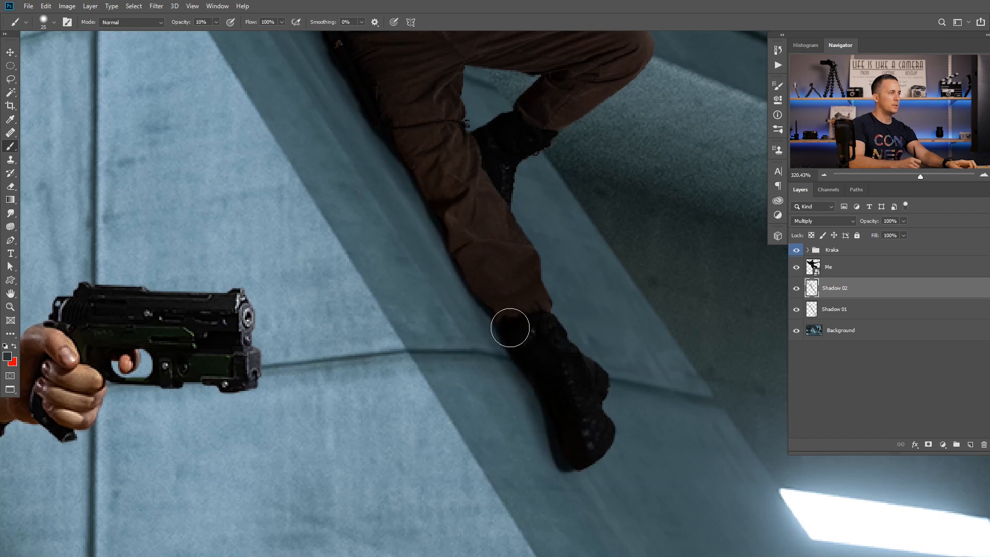
drag(431, 184, 452, 270)
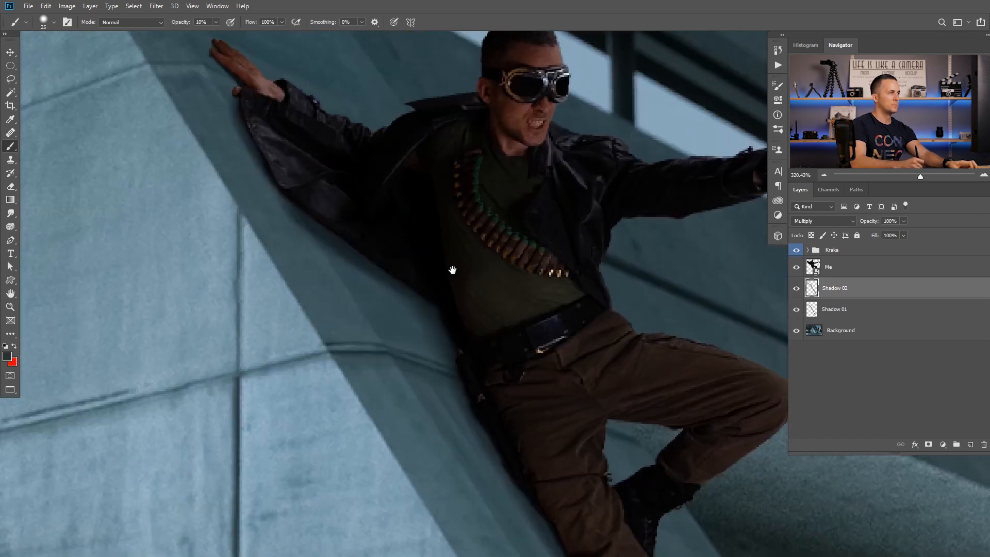
Add soft shadow beneath the leaping gunman's outstretched hand and sleeve, and toggle both wall shadow layers to compare the effect.
drag(229, 81, 291, 169)
mouse_move(505, 289)
mouse_down()
mouse_move(486, 323)
mouse_move(472, 257)
mouse_up()
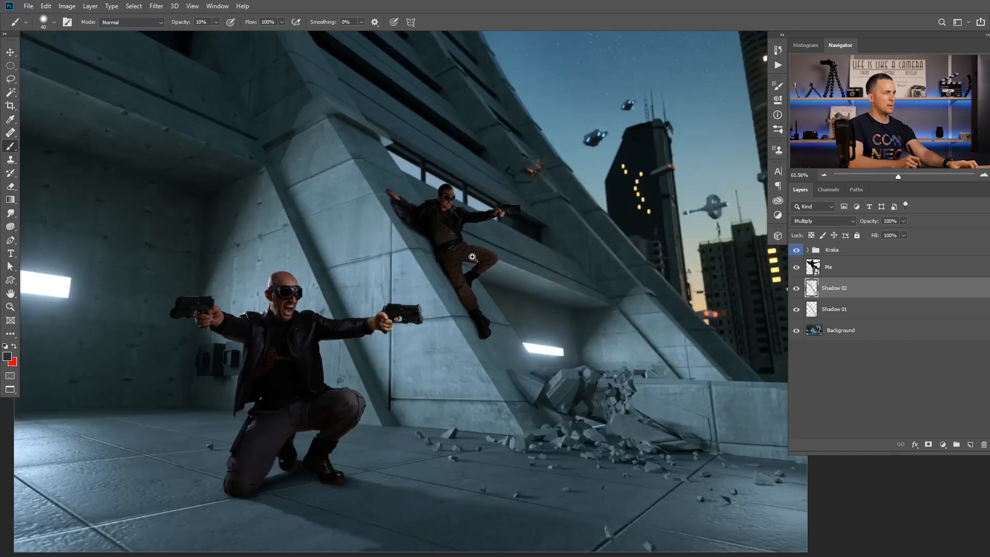
click(798, 309)
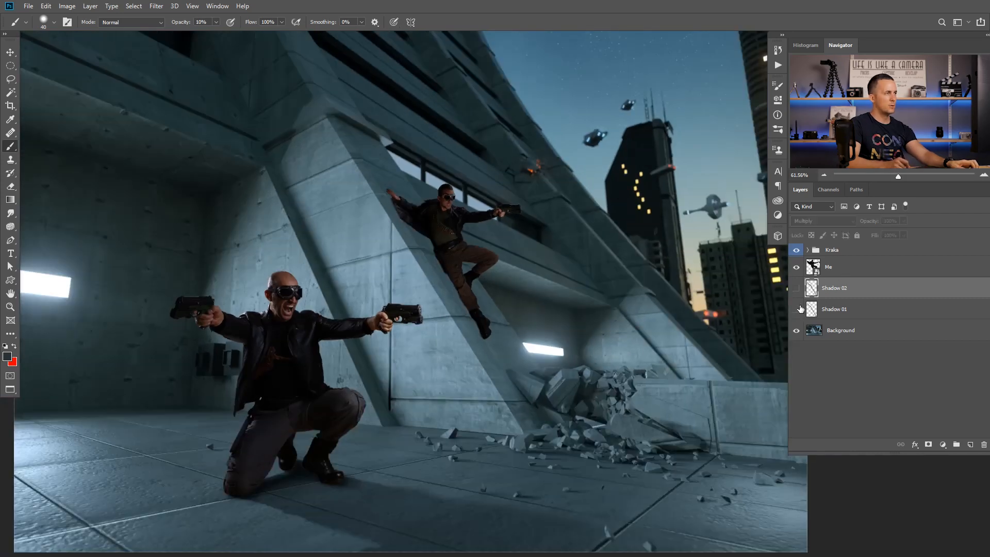
drag(798, 291, 799, 312)
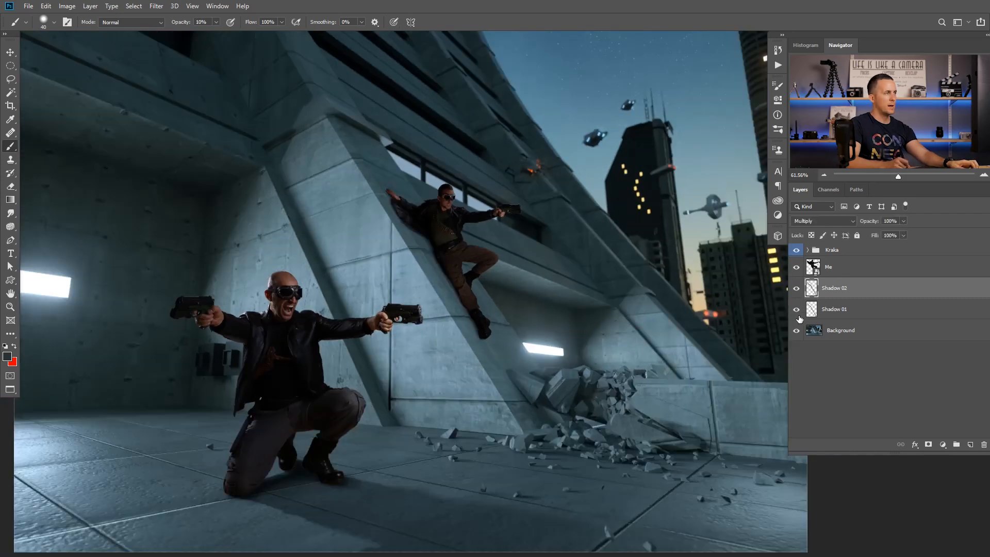
Group the Me layer with its two shadow layers, name the group after the leaping man, label it red, and select the Background layer.
shift+click(846, 309)
shift+click(856, 270)
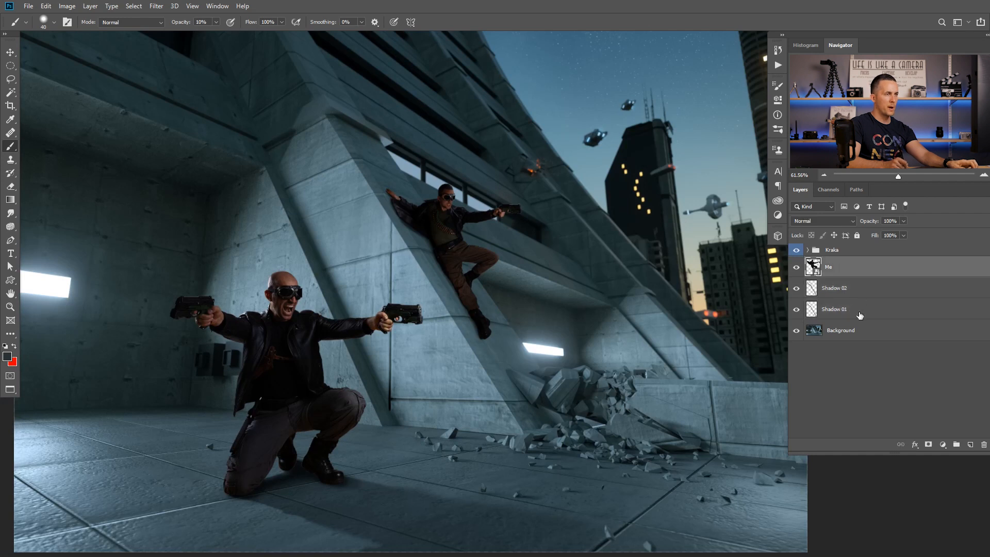
key(ctrl+g)
double_click(837, 263)
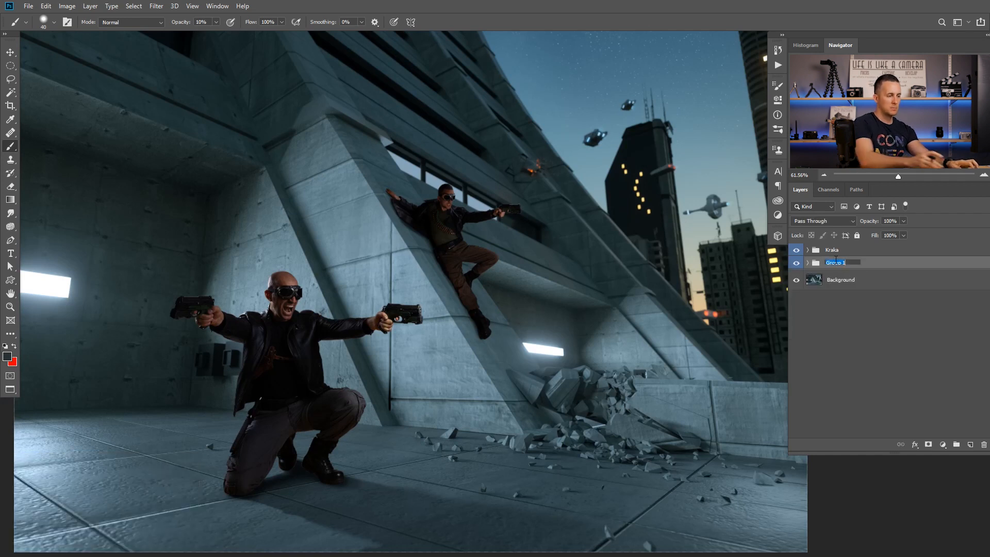
text(Nemanja)
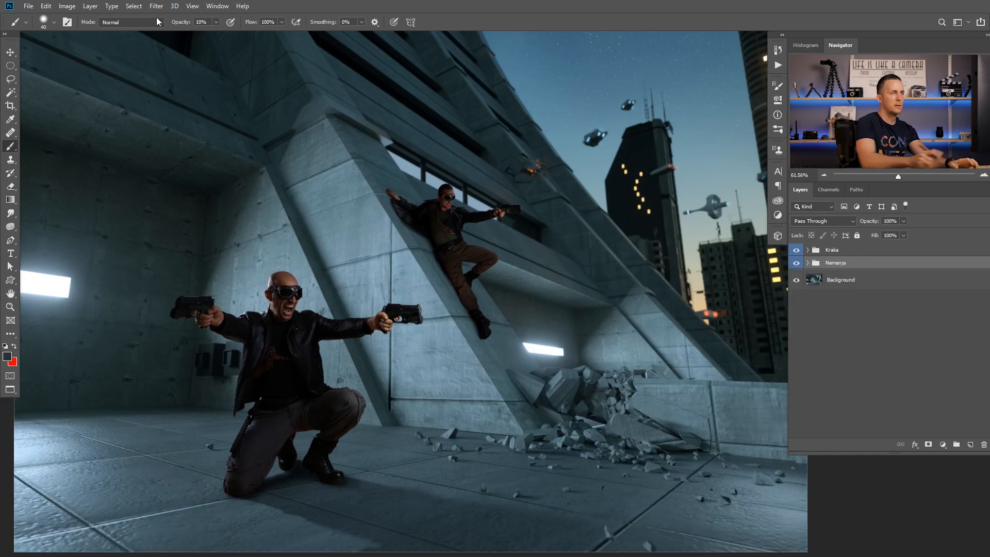
key(Return)
right_click(855, 263)
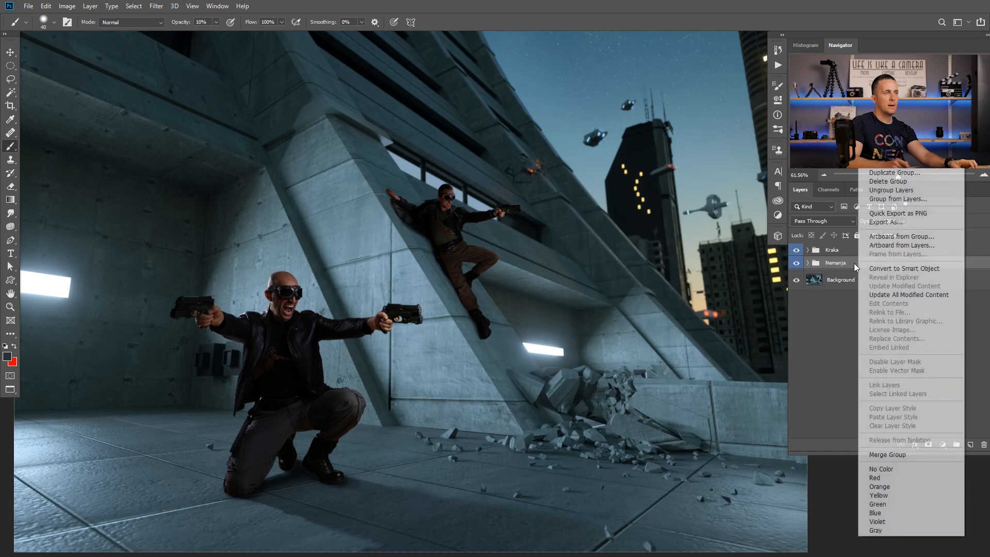
click(876, 476)
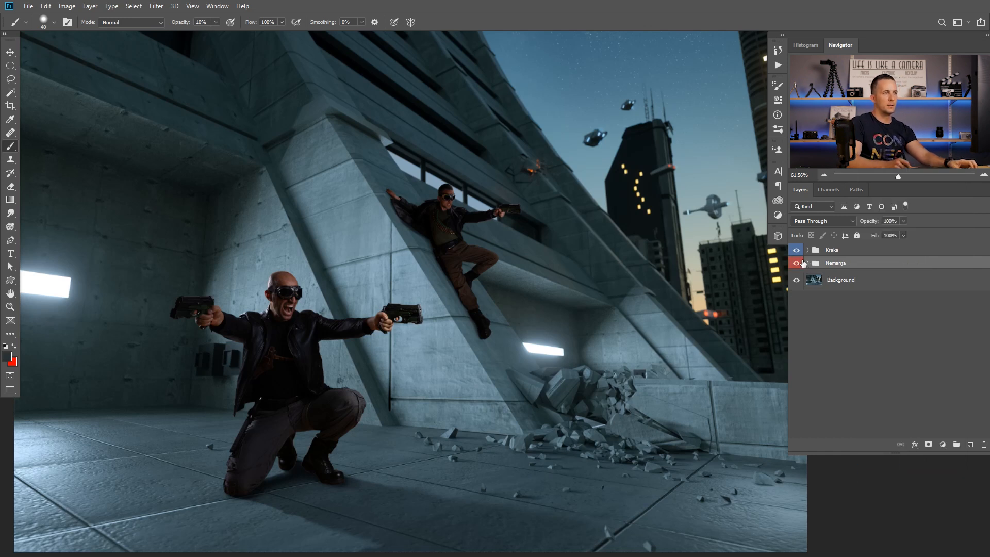
click(863, 287)
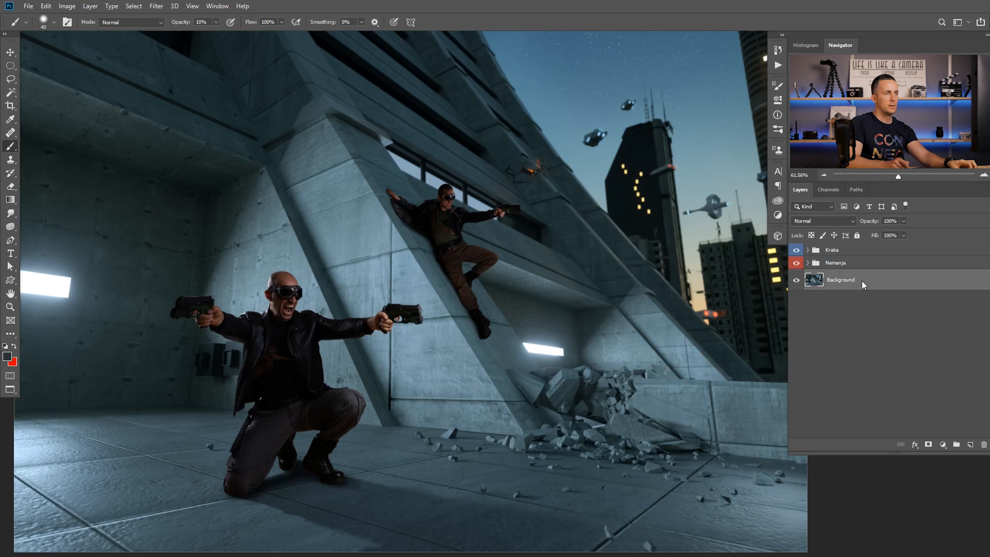
right_click(862, 281)
click(760, 453)
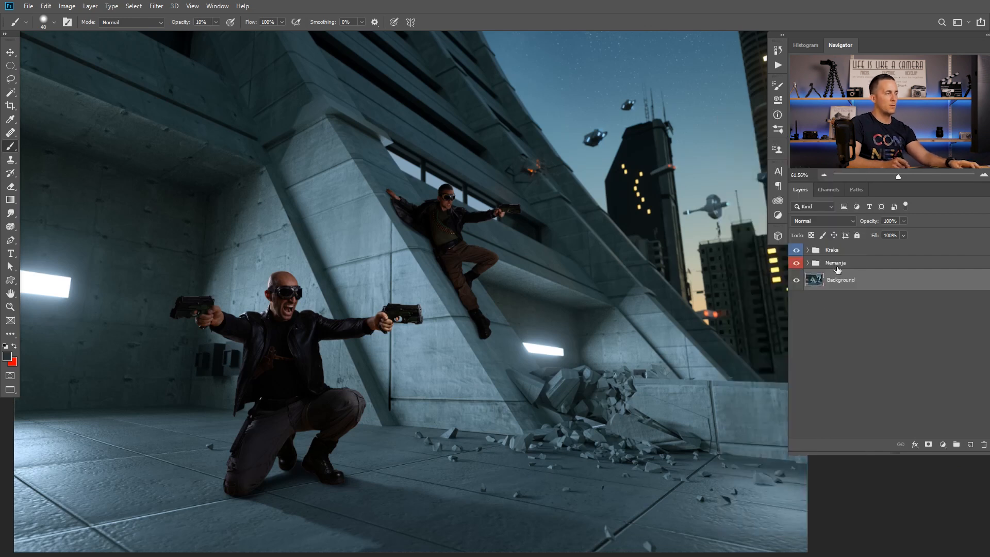
scroll(464, 315, down, 3)
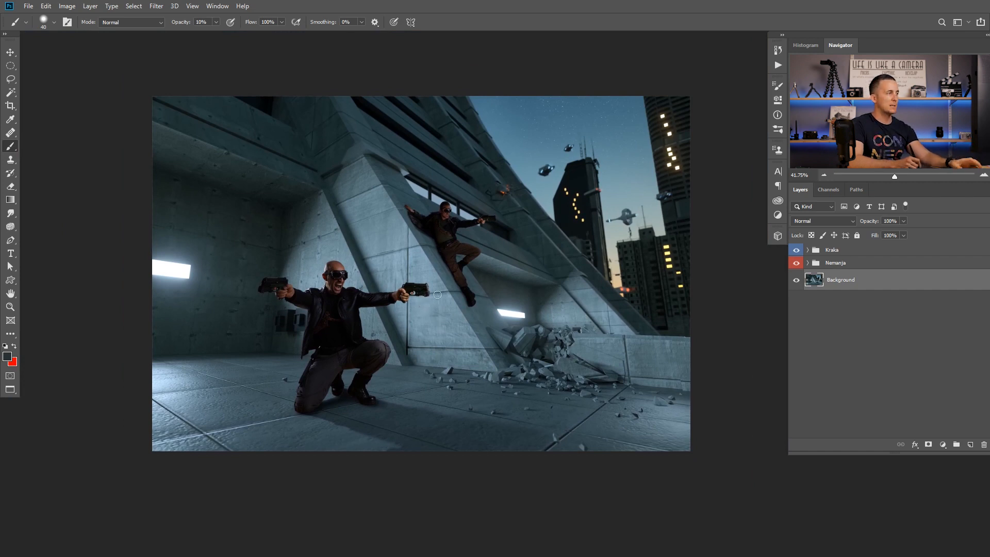
Add a new layer named Muzzle above the cut-out layer inside the kneeling gunman's group.
scroll(437, 294, up, 12)
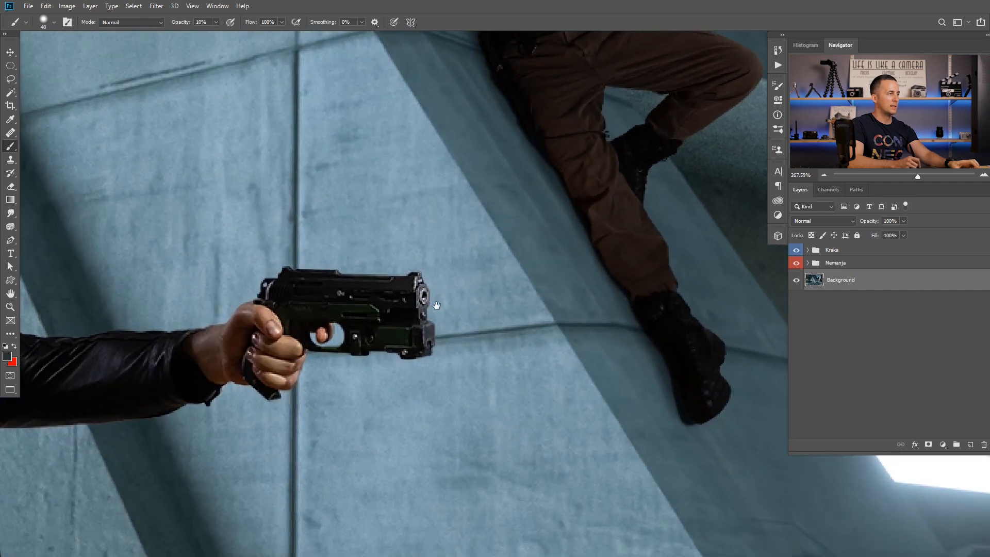
click(807, 250)
click(825, 267)
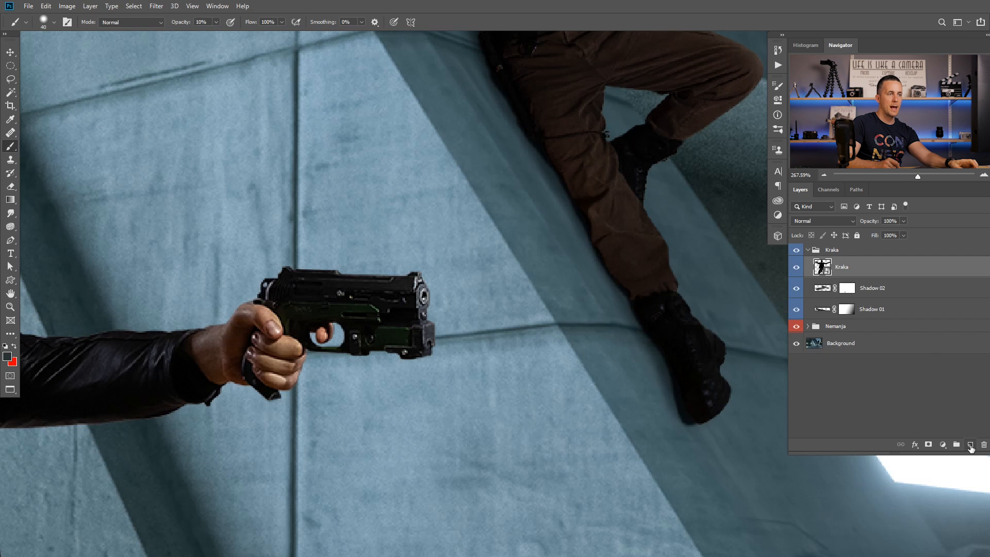
click(971, 445)
double_click(843, 267)
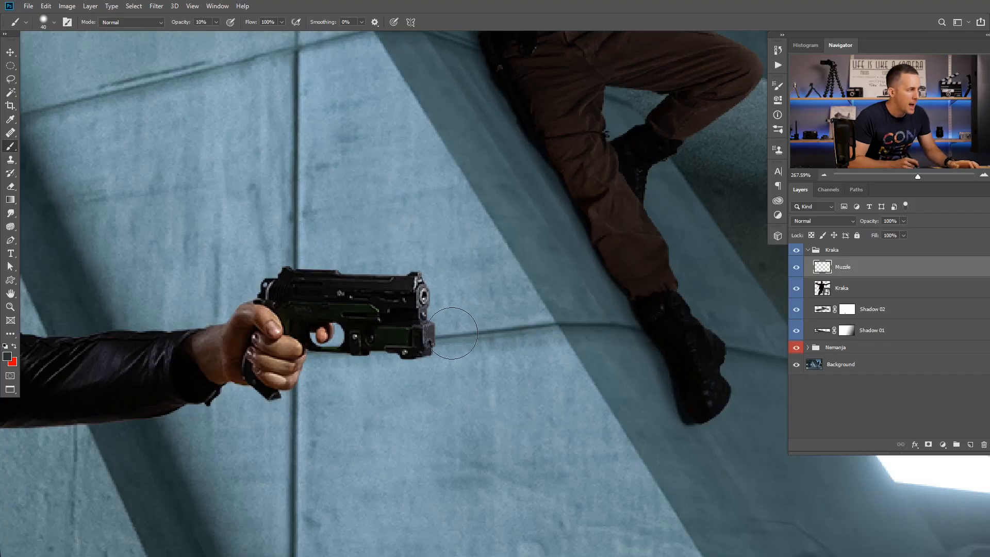
Choose the Cloud Brush from the Cloud-Dust Brushes, test it around the kneeling gunman's forward pistol and undo the test strokes.
right_click(431, 277)
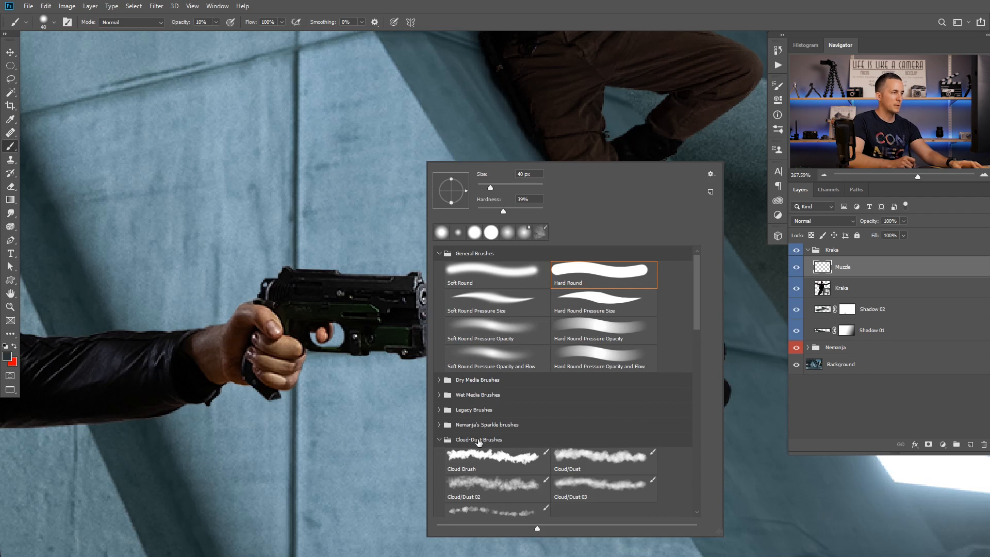
click(515, 460)
drag(395, 366, 430, 370)
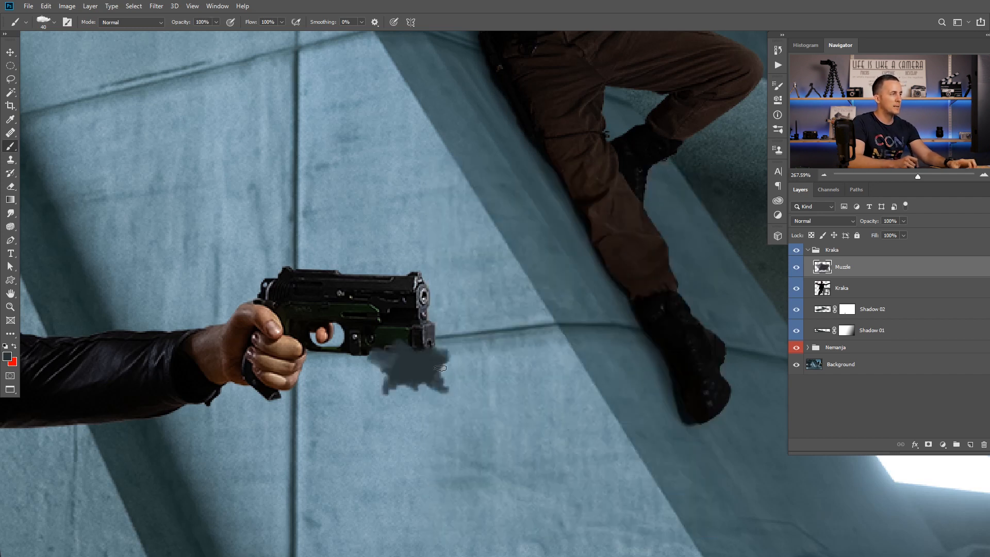
key(ctrl+z)
drag(428, 299, 459, 295)
key(ctrl+z)
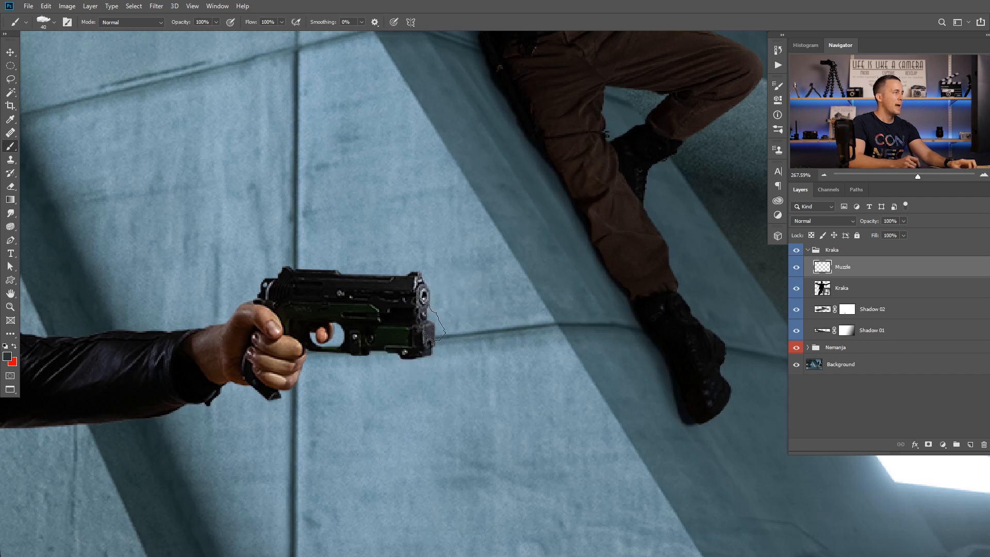
Set the foreground colour to pale yellow f4eca8 for painting with the Brush tool.
click(8, 356)
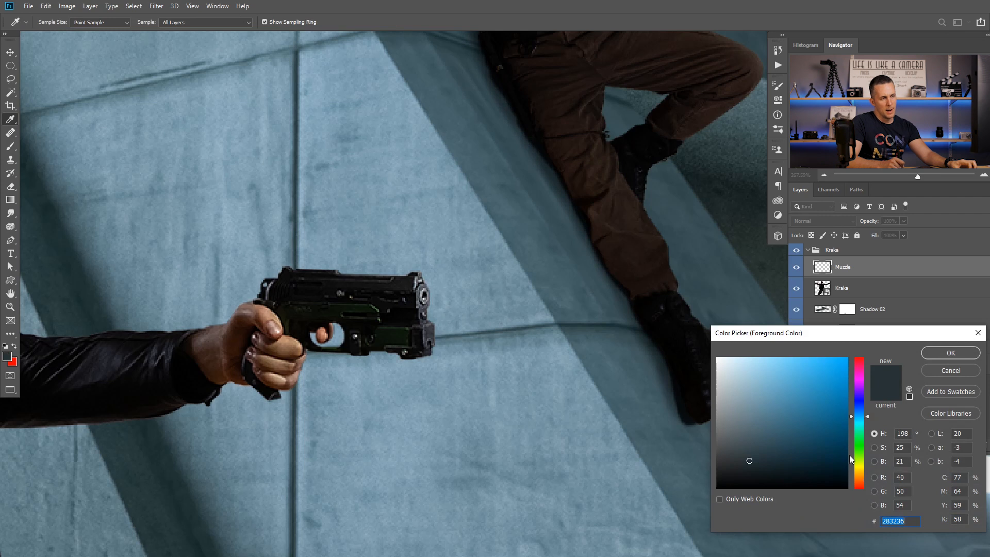
click(860, 469)
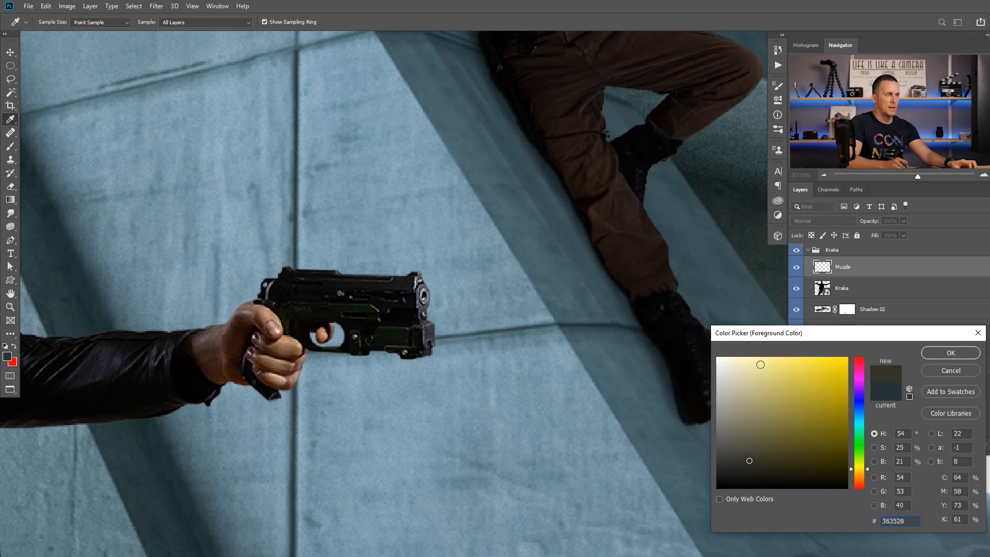
click(755, 363)
click(951, 353)
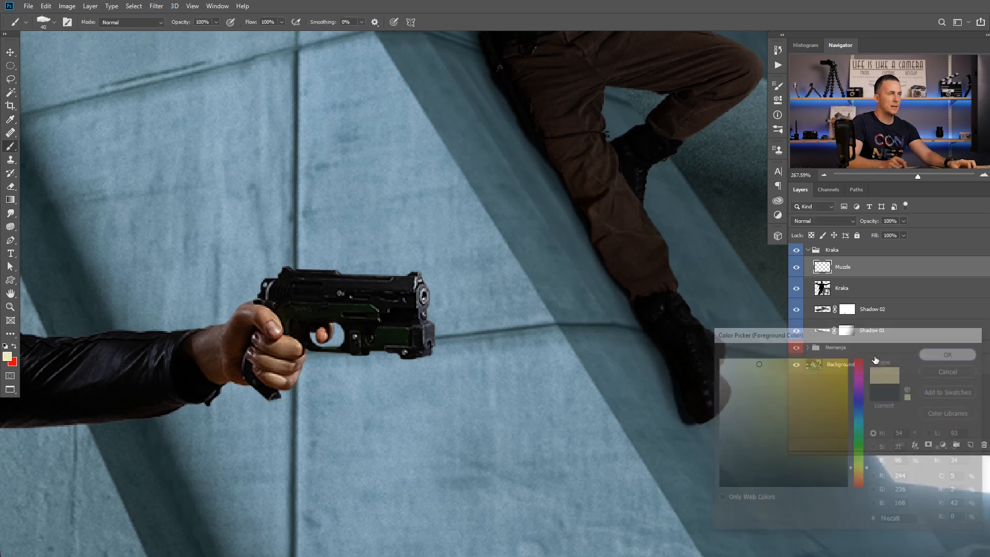
key(b)
Paint a ragged, tapering yellow muzzle flash out of the pistol's barrel with the Cloud Brush reduced to about 9 px.
scroll(423, 291, up, 2)
key(bracketleft)
key(bracketleft)
key(bracketleft)
key(bracketleft)
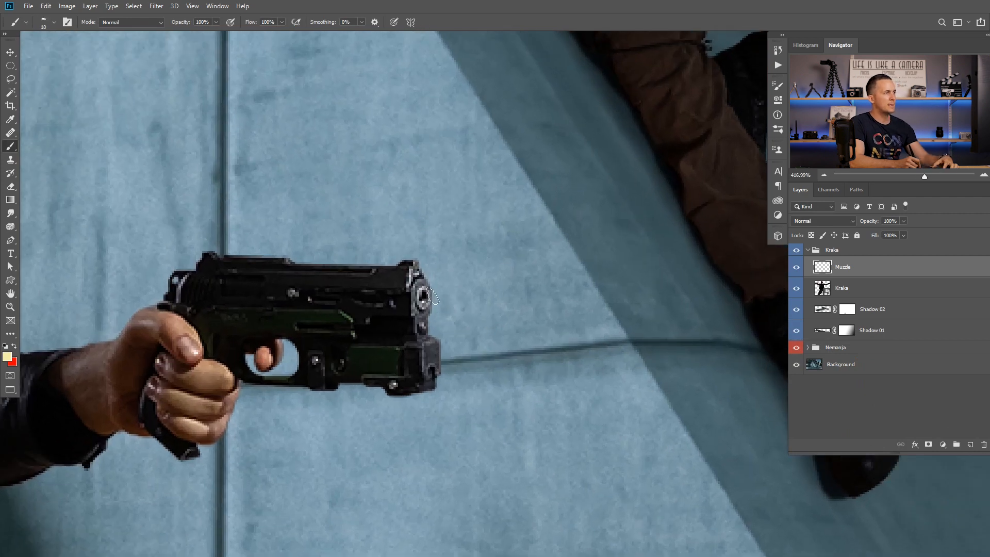
drag(425, 293, 438, 297)
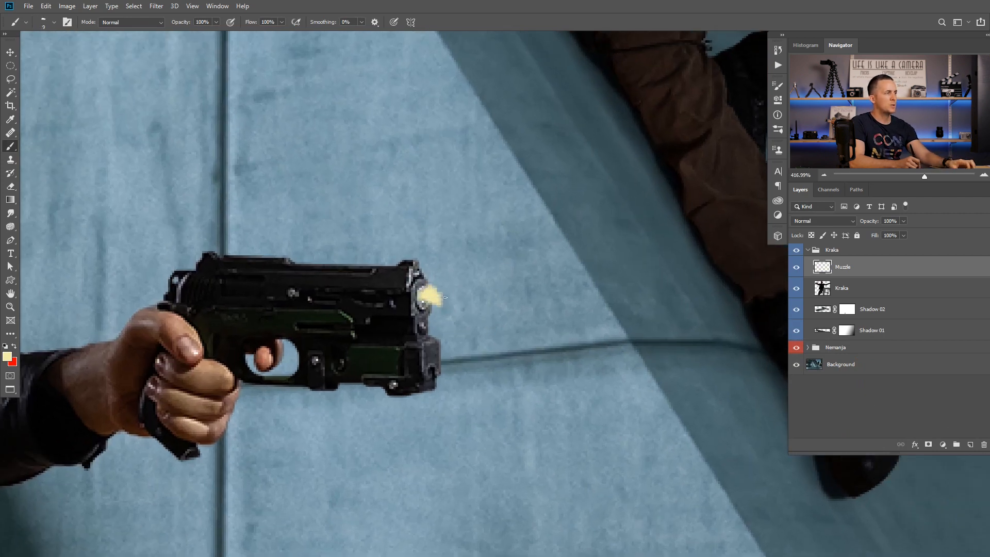
scroll(443, 294, down, 1)
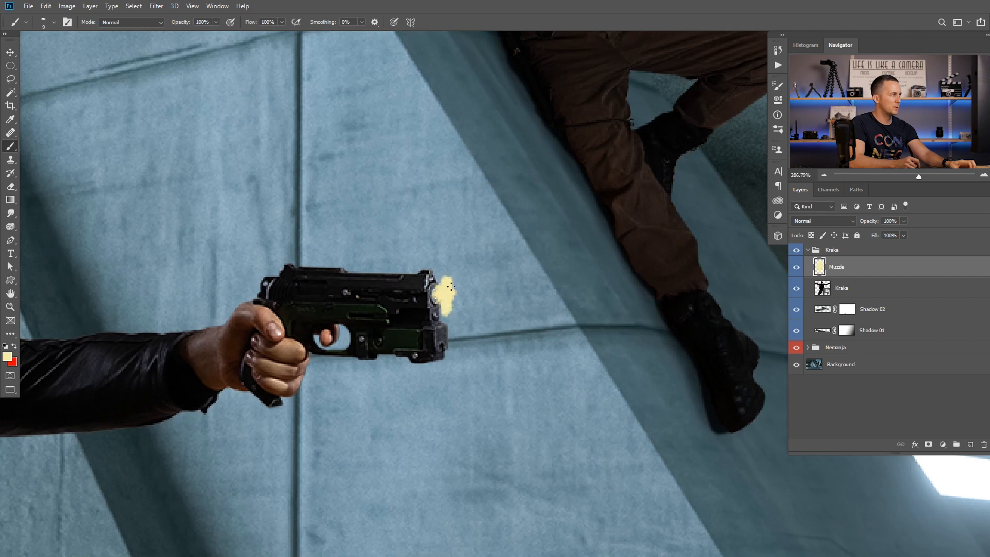
drag(450, 281, 509, 304)
mouse_move(448, 315)
mouse_down()
mouse_move(510, 305)
mouse_move(449, 294)
mouse_move(466, 306)
mouse_up()
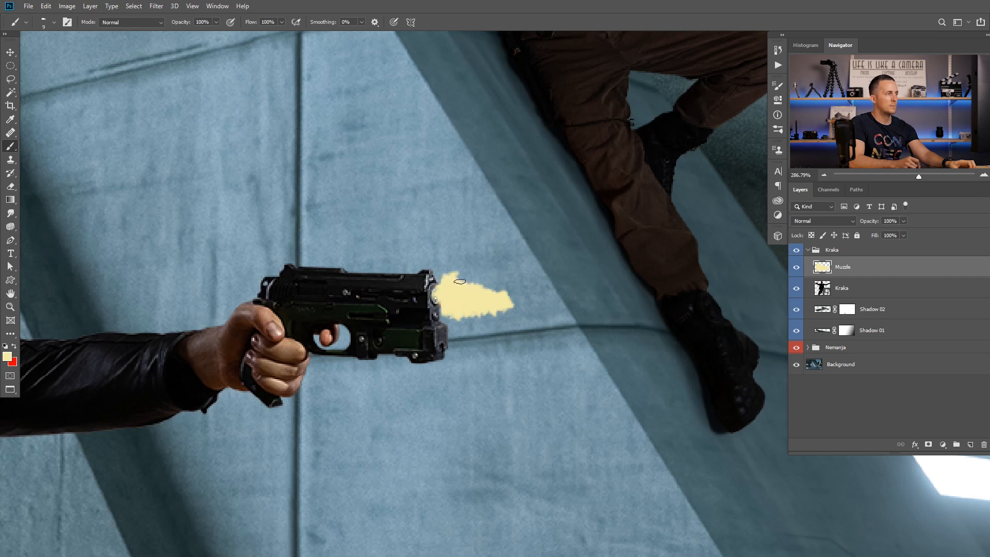
Soften the muzzle flash's edges using the Cloud/Dust 02 brush at 9 px and 20% opacity.
scroll(479, 321, down, 10)
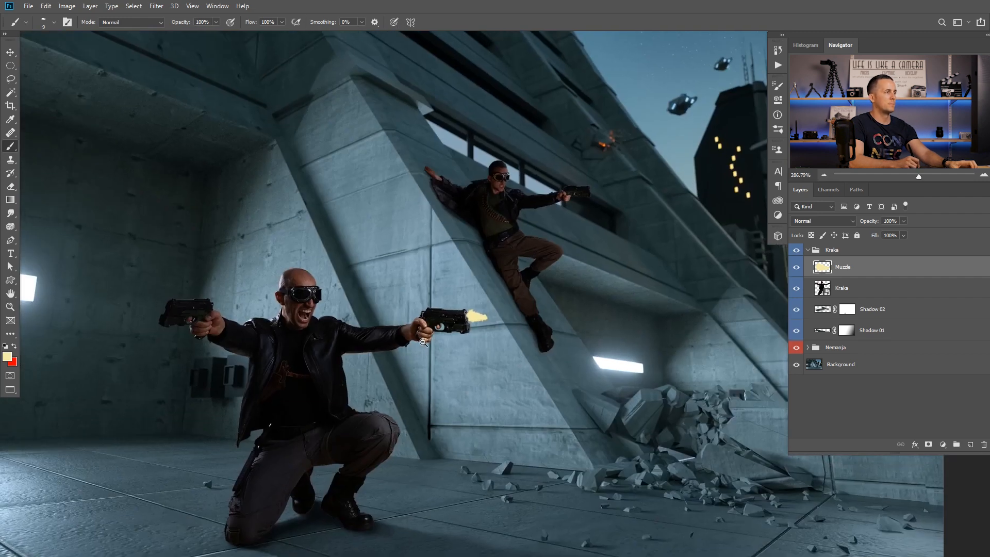
scroll(479, 320, up, 14)
right_click(472, 289)
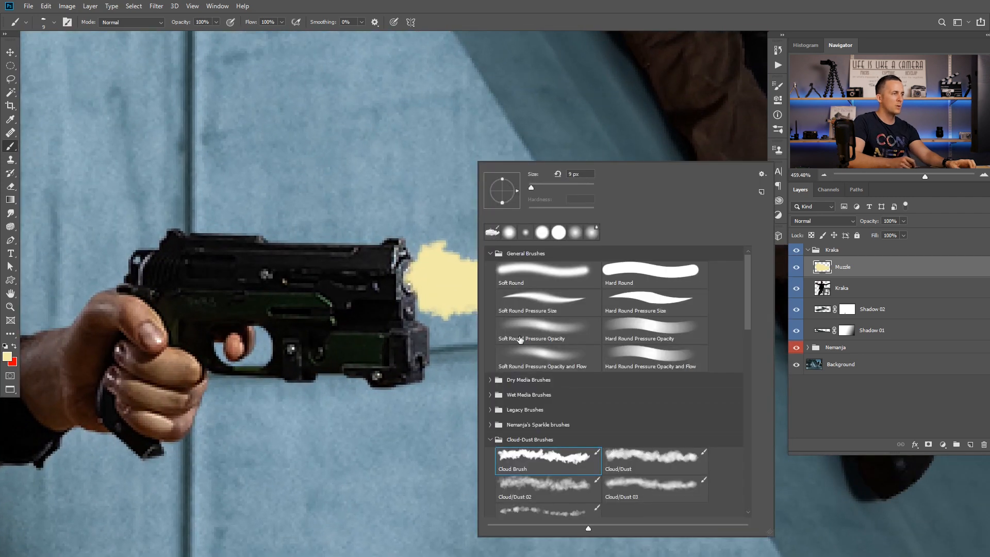
click(551, 486)
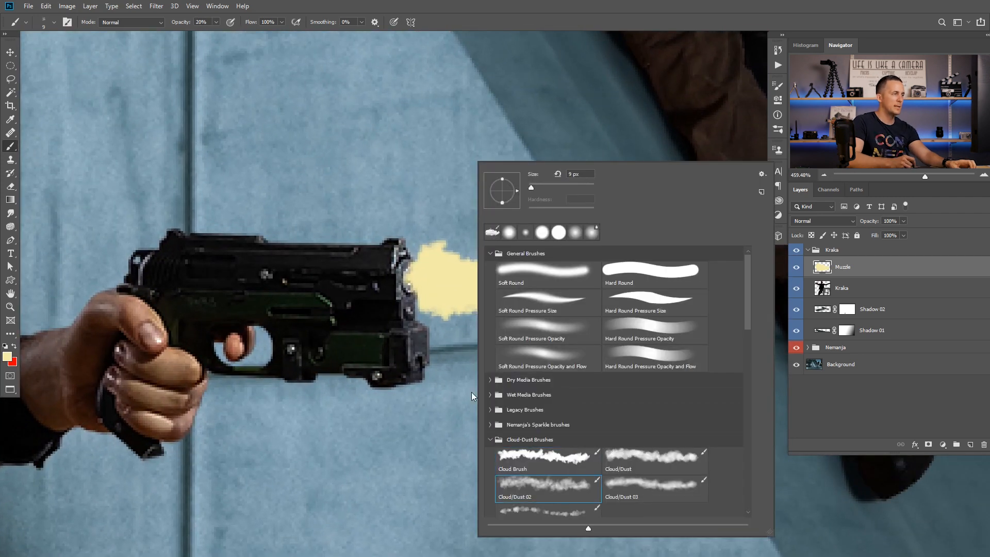
click(434, 287)
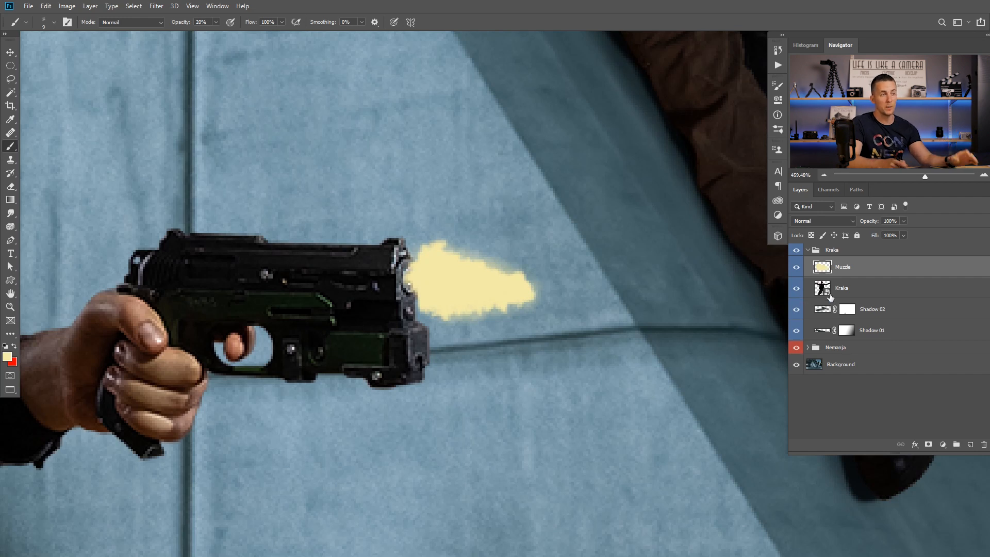
Lock the Muzzle layer's transparent pixels, swap the foreground colour to red, and try a tint over the flash before undoing it.
click(812, 235)
key(x)
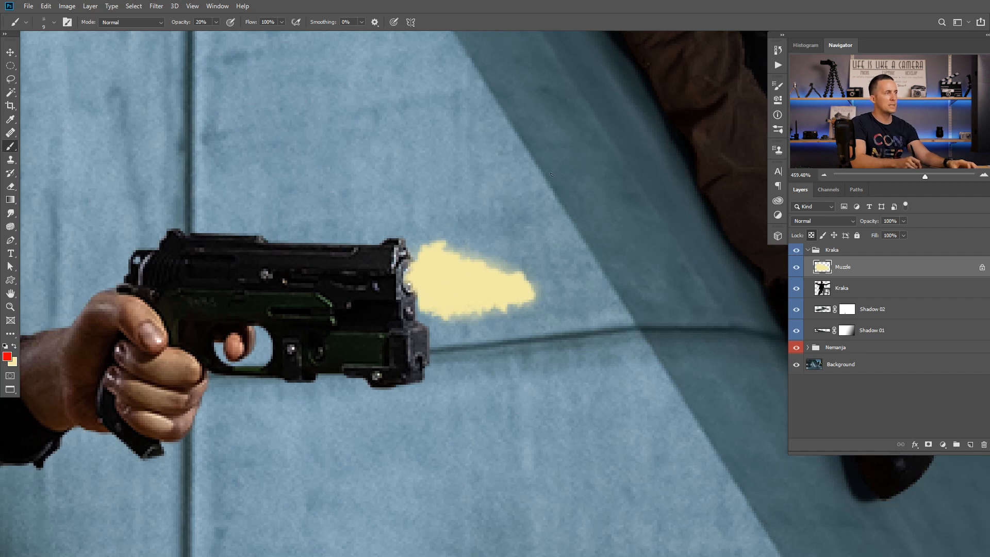
mouse_move(482, 273)
mouse_down()
mouse_move(446, 289)
mouse_move(503, 294)
mouse_move(537, 284)
mouse_move(438, 263)
mouse_move(454, 255)
mouse_up()
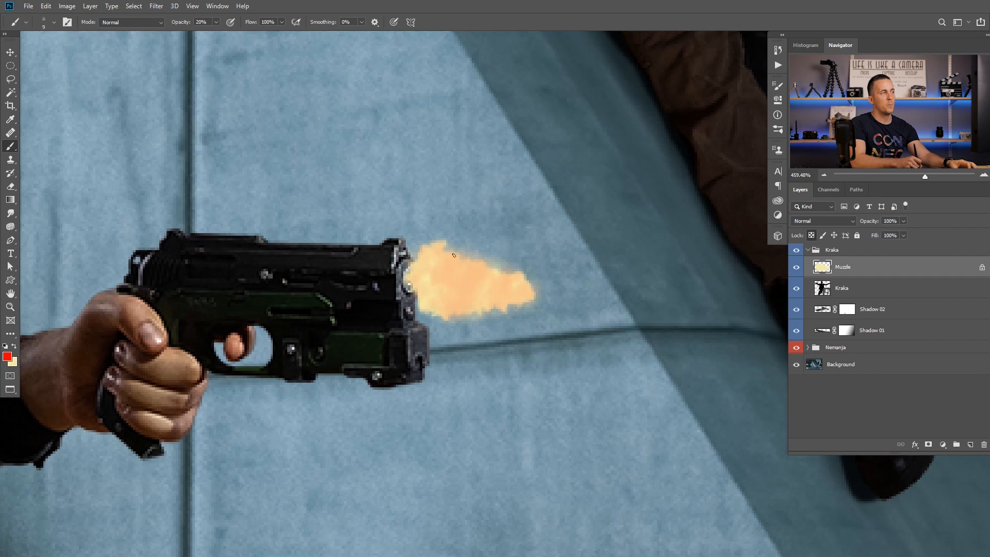
key(ctrl+z)
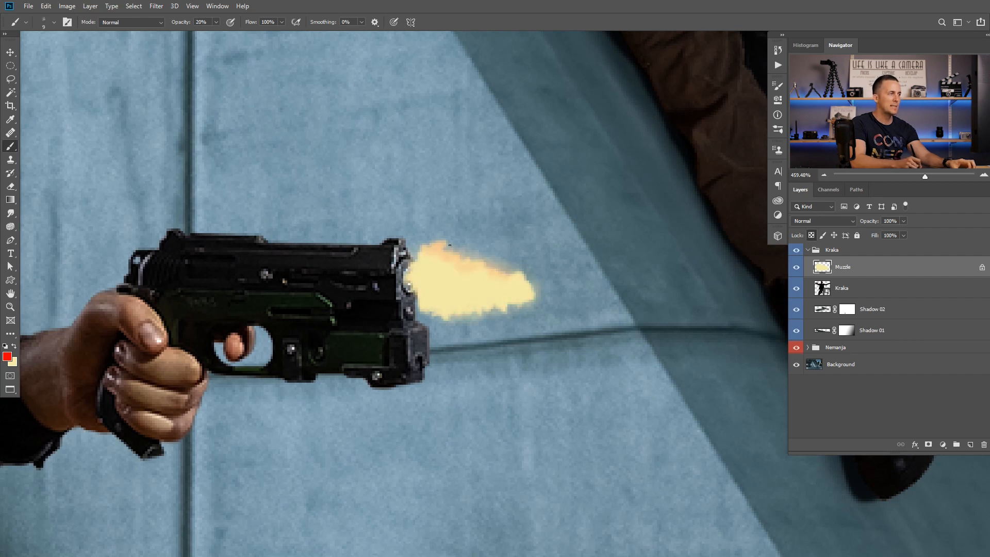
Resize the brush and tint the flash's upper edge, tip and lower edge with soft red at 20% opacity.
key(bracketright)
key(bracketright)
key(bracketright)
key(bracketright)
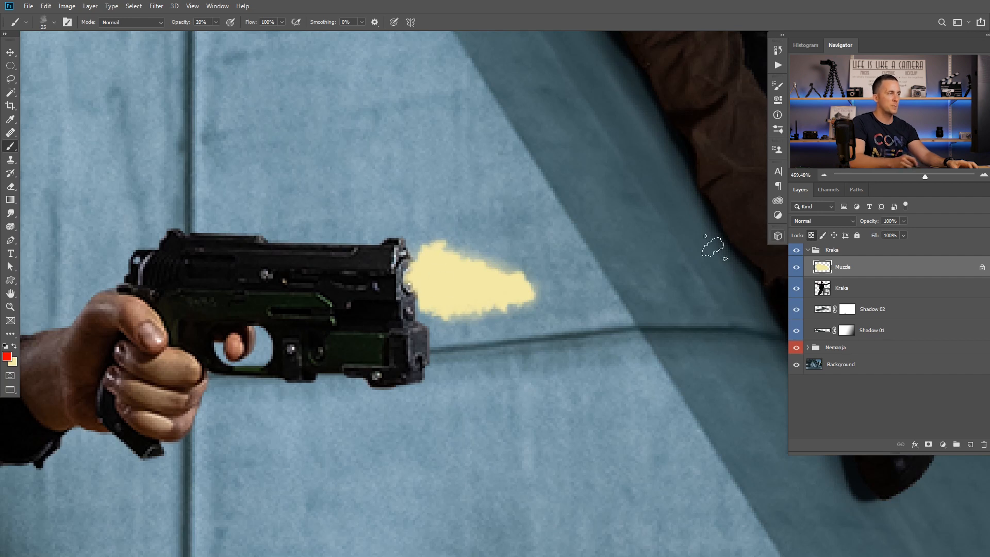
mouse_move(452, 254)
mouse_down()
mouse_move(493, 252)
mouse_move(486, 248)
mouse_move(444, 244)
mouse_move(532, 278)
mouse_move(530, 300)
mouse_move(451, 328)
mouse_move(421, 323)
mouse_move(529, 305)
mouse_move(525, 277)
mouse_move(415, 238)
mouse_move(508, 268)
mouse_up()
key(ctrl+z)
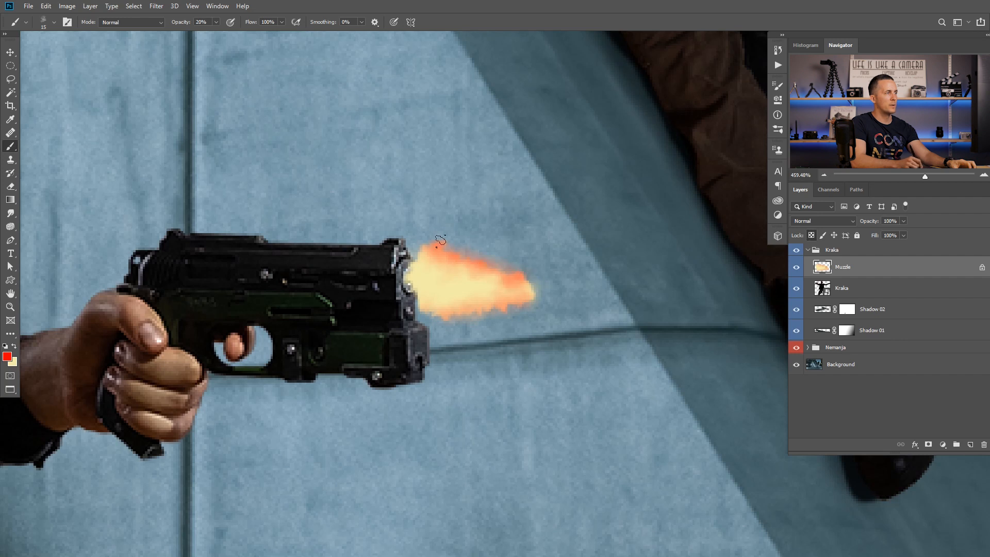
mouse_move(440, 240)
mouse_down()
mouse_move(551, 277)
mouse_move(500, 312)
mouse_move(451, 314)
mouse_move(487, 315)
mouse_up()
mouse_move(435, 242)
mouse_down()
mouse_move(536, 286)
mouse_move(503, 308)
mouse_up()
Set the Muzzle layer's blend mode to Screen and check the flash at different magnifications.
click(829, 222)
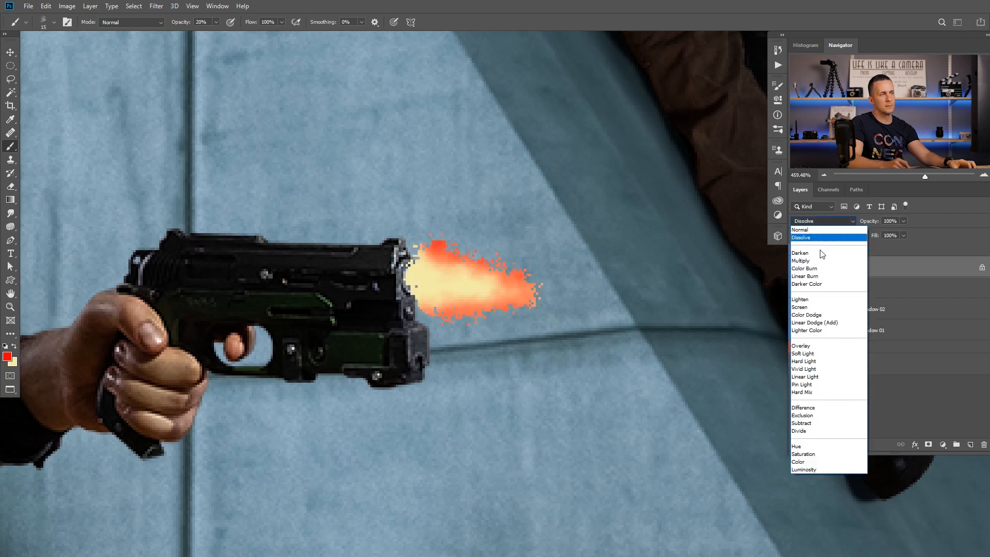
click(811, 311)
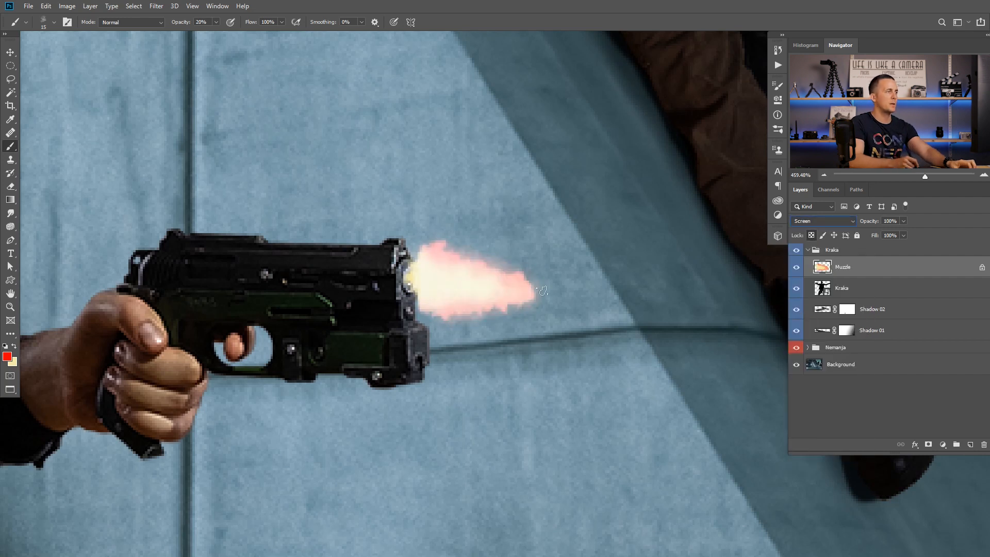
scroll(440, 325, down, 5)
scroll(439, 325, up, 5)
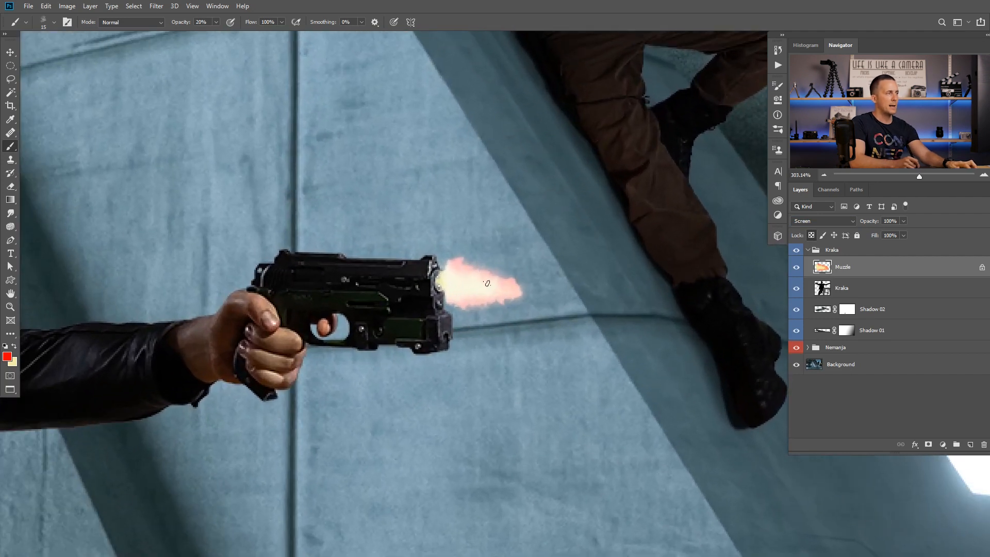
scroll(480, 268, up, 2)
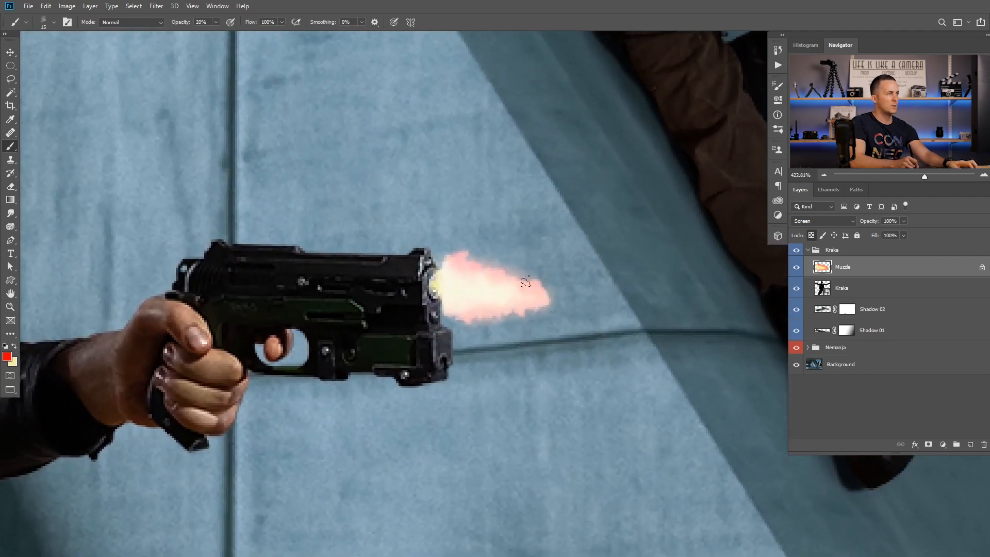
Switch back to the yellow foreground, lighten it to a pale cream, and brush it over the flash where it leaves the barrel.
click(14, 346)
click(7, 356)
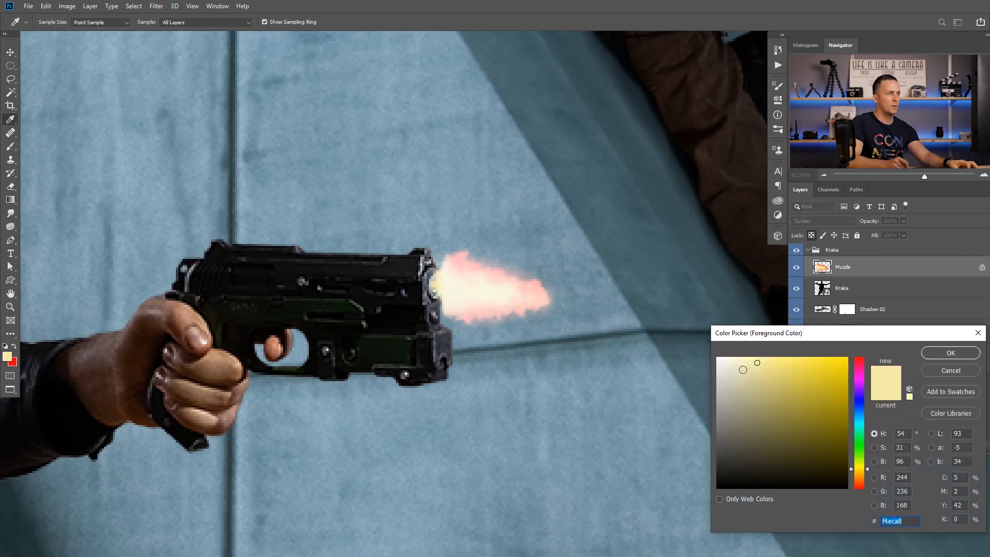
click(950, 353)
key(b)
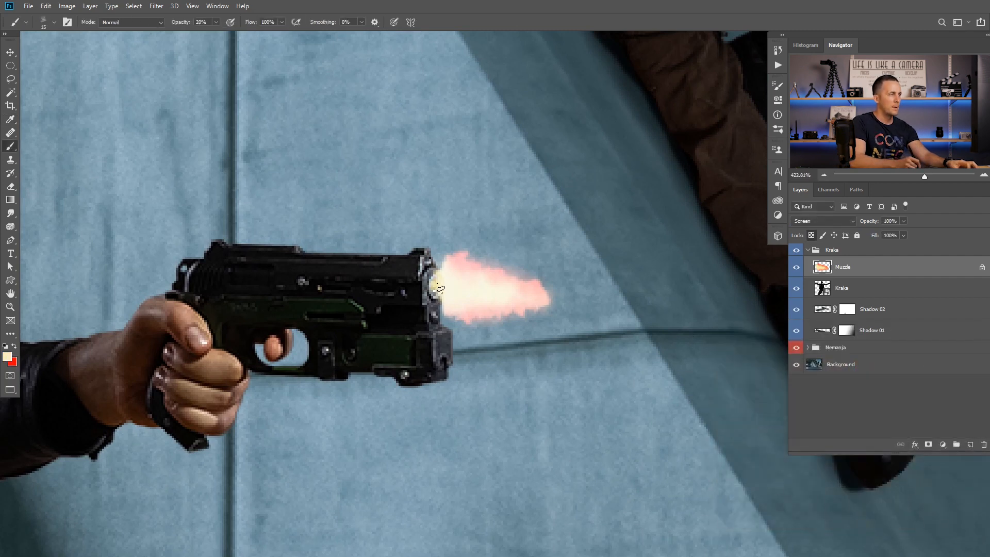
drag(446, 279, 432, 290)
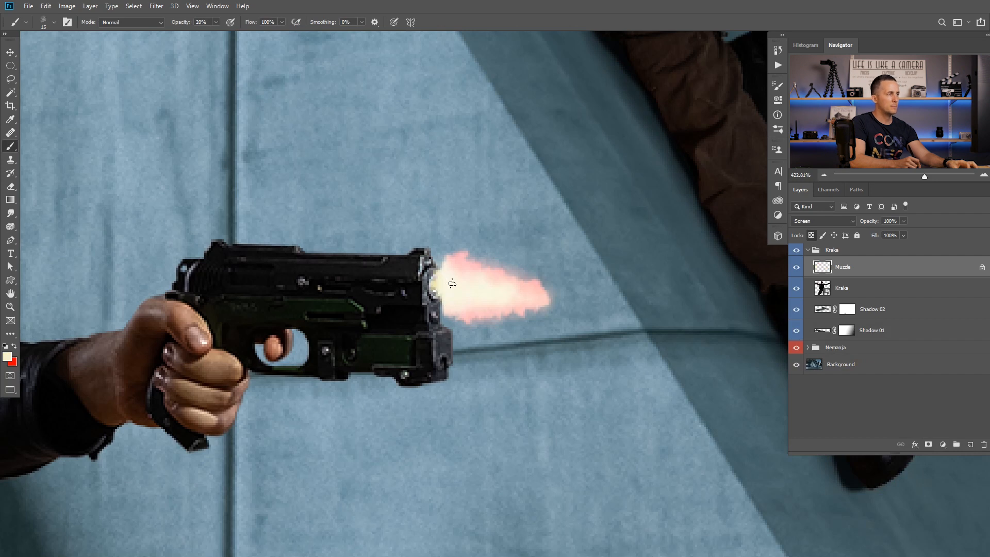
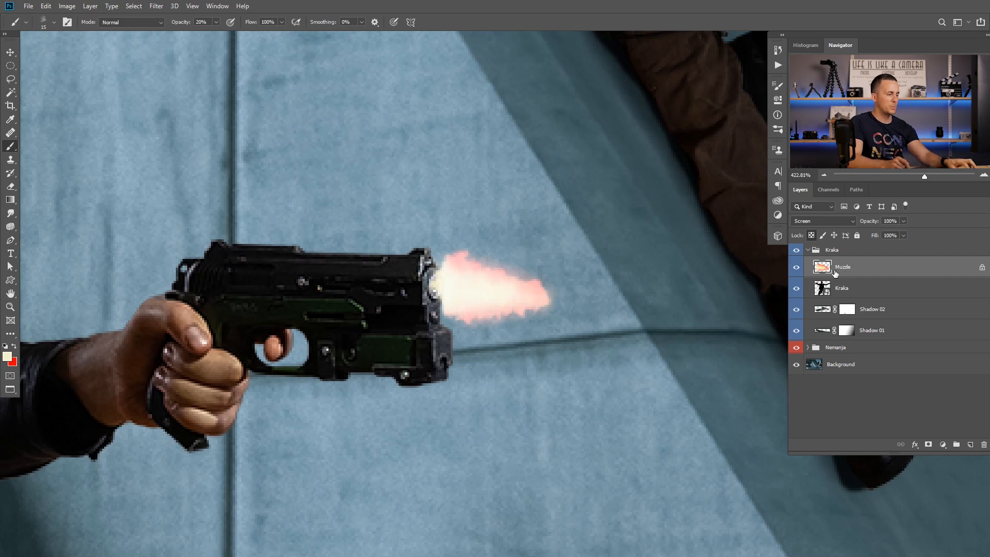
Adjust the Muzzle layer's Hue/Saturation to Hue +13, Saturation +74 and Lightness -8.
key(ctrl+u)
drag(489, 103, 672, 106)
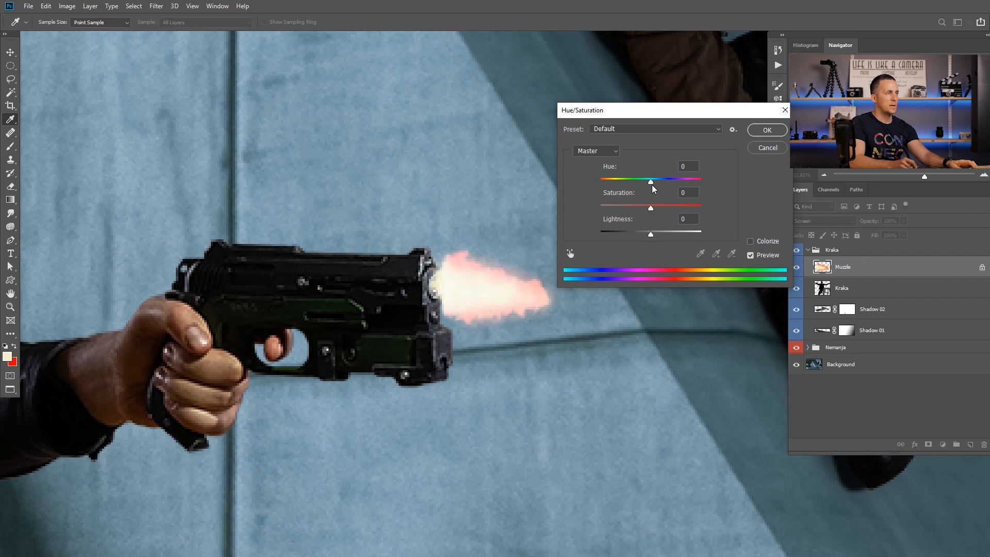
drag(650, 180, 648, 233)
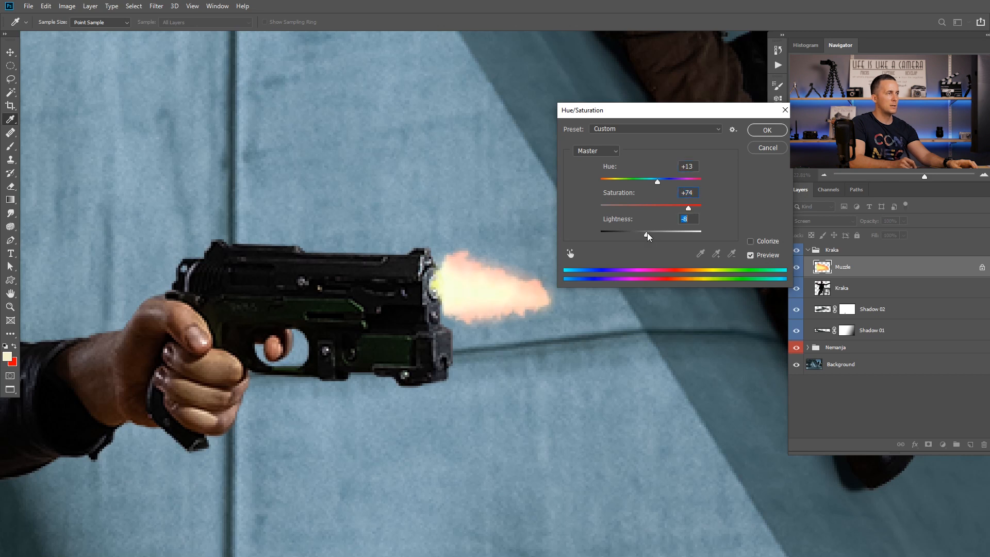
click(767, 130)
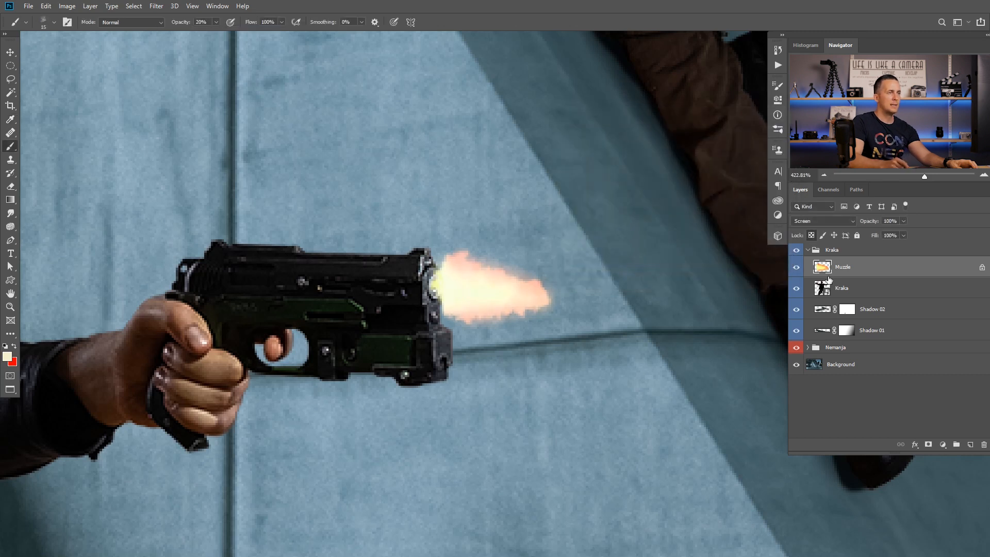
Brush over the flash where it leaves the barrel at 50% opacity, changing the foreground colour from cream to pure white (ffffff).
scroll(430, 290, up, 3)
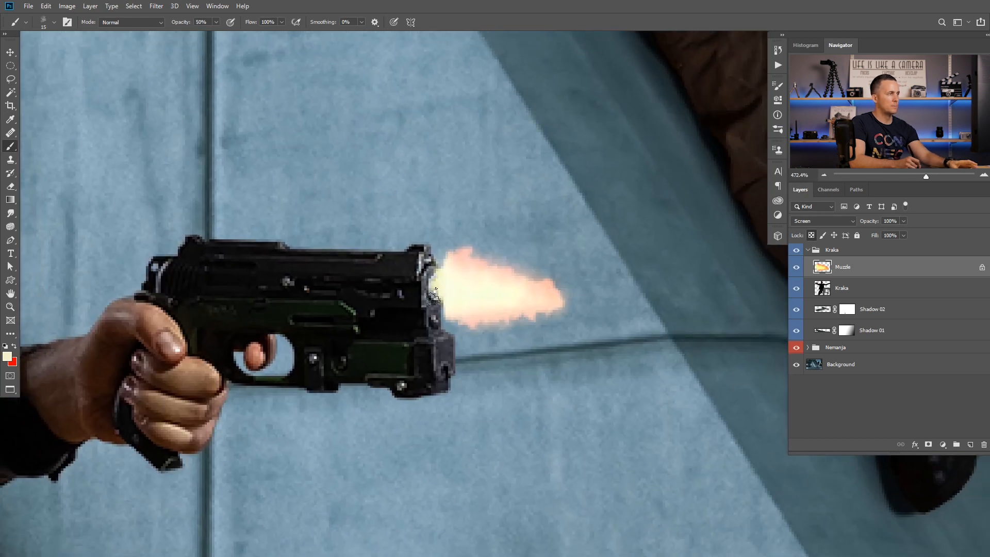
drag(437, 281, 433, 290)
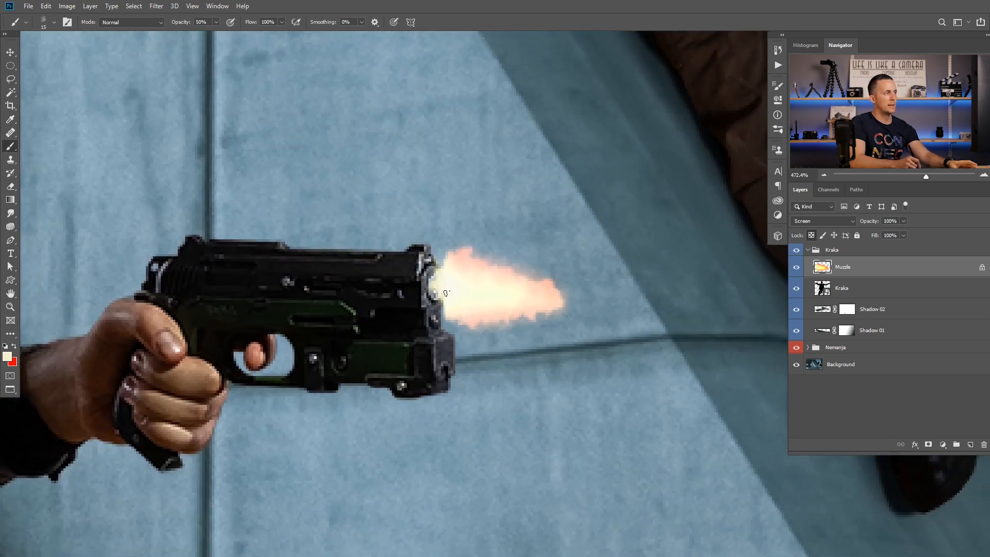
click(6, 355)
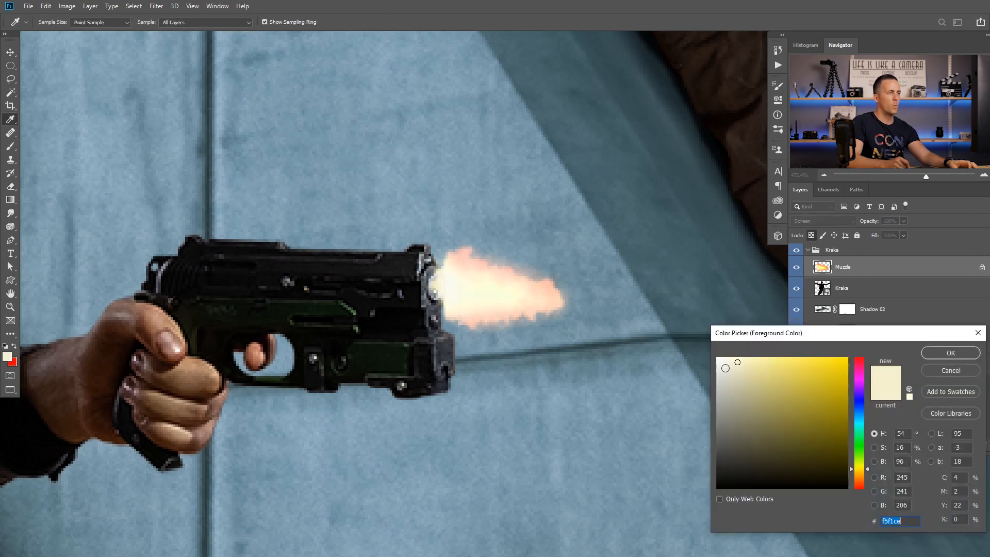
drag(726, 367, 718, 357)
click(950, 353)
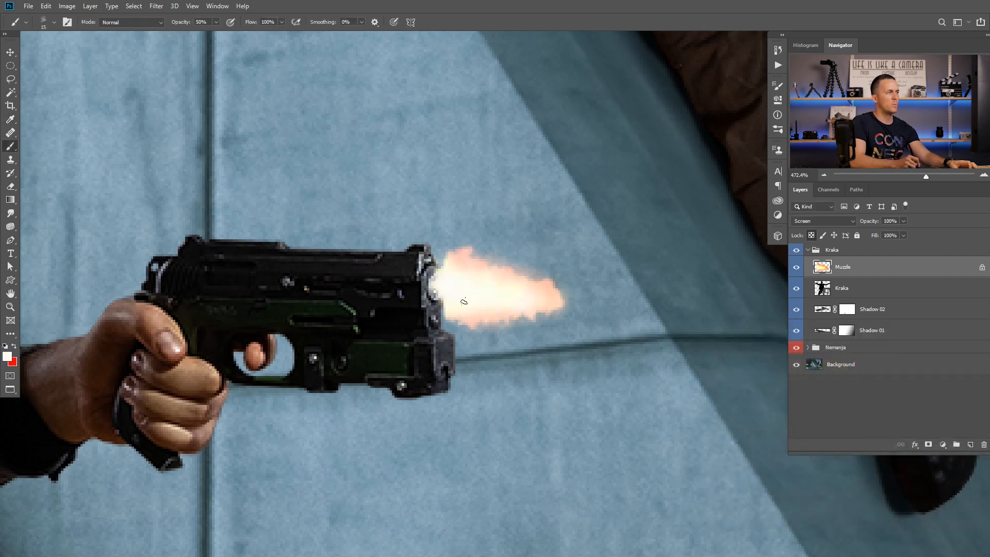
drag(498, 292, 566, 273)
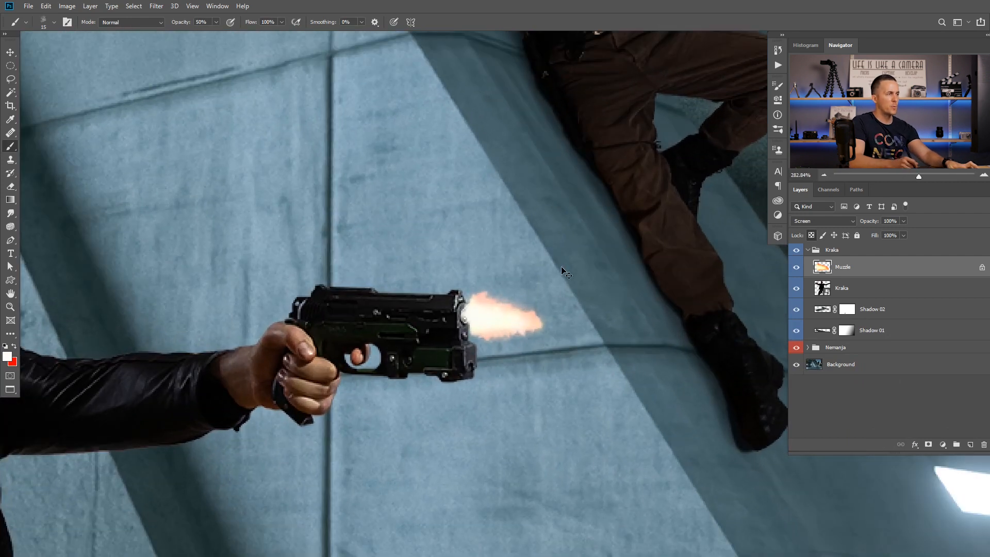
Stretch the Muzzle flash to 115.87% width and warp its far end to flare outward above and below.
key(ctrl+t)
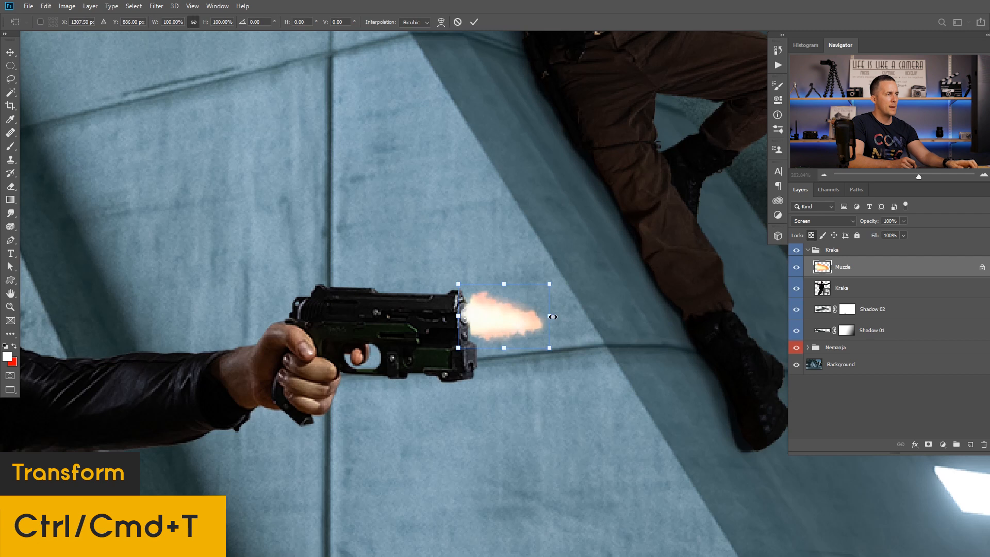
drag(552, 316, 564, 320)
scroll(562, 322, up, 1)
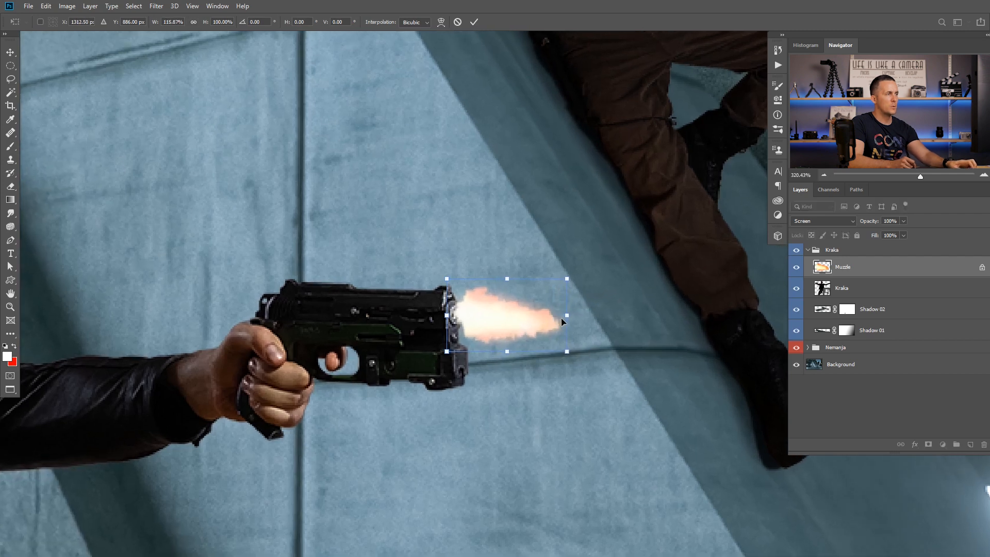
right_click(562, 322)
click(604, 386)
drag(567, 279, 569, 264)
drag(568, 353, 567, 377)
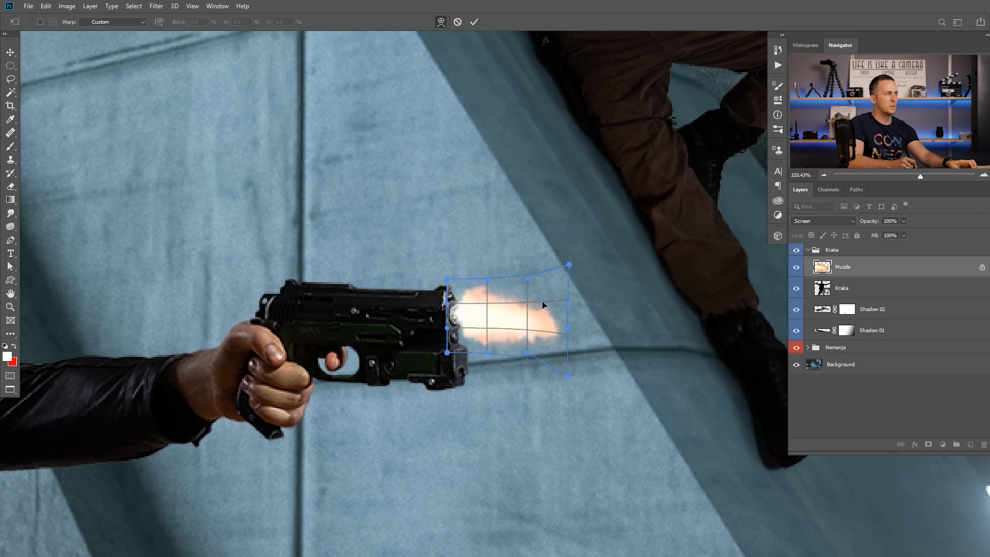
drag(542, 302, 540, 299)
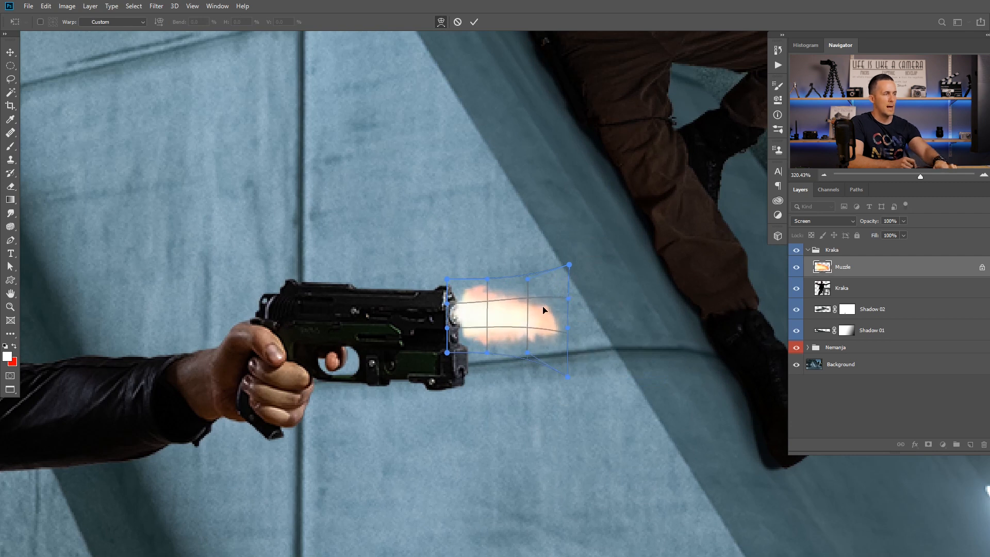
key(Return)
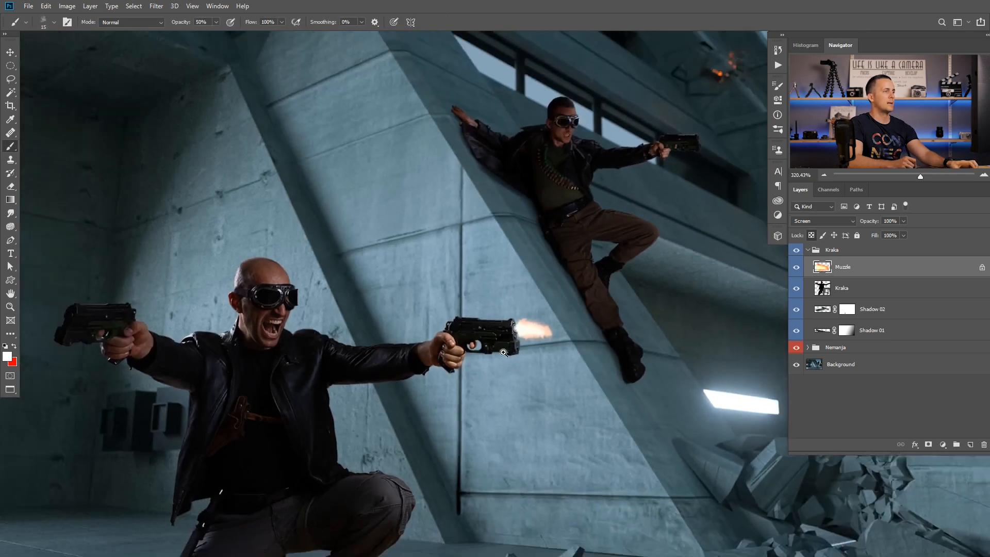
Duplicate the Muzzle layer and move the copy into the wall-leaning gunman's group, above his cut-out layer.
drag(503, 352, 472, 353)
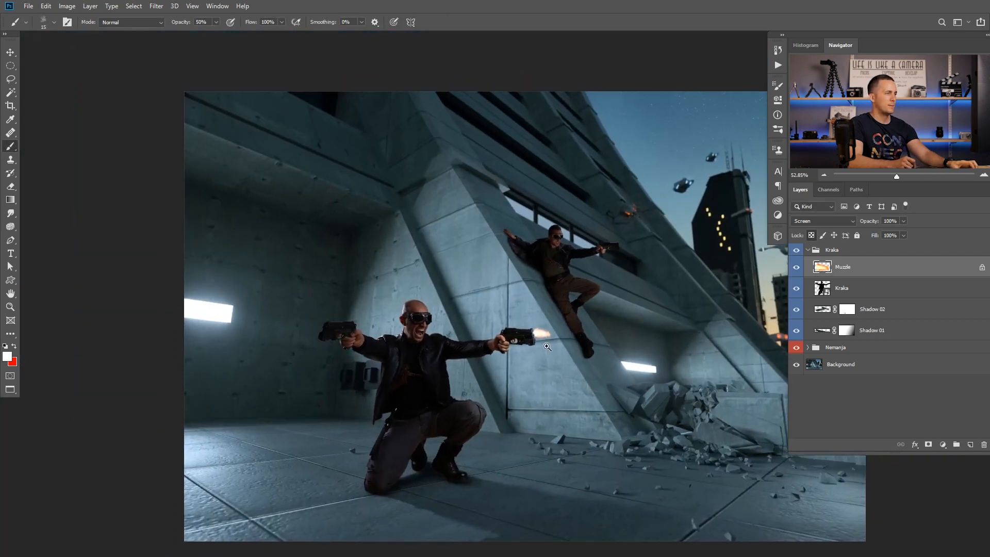
drag(556, 348, 574, 345)
drag(525, 324, 466, 325)
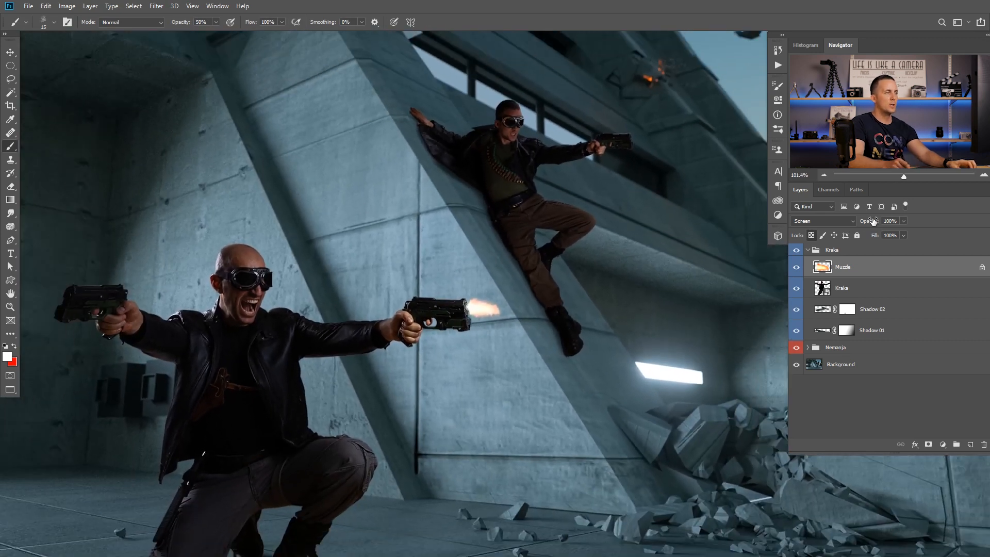
mouse_move(873, 221)
mouse_down()
mouse_move(860, 223)
mouse_move(875, 222)
mouse_up()
drag(436, 319, 527, 318)
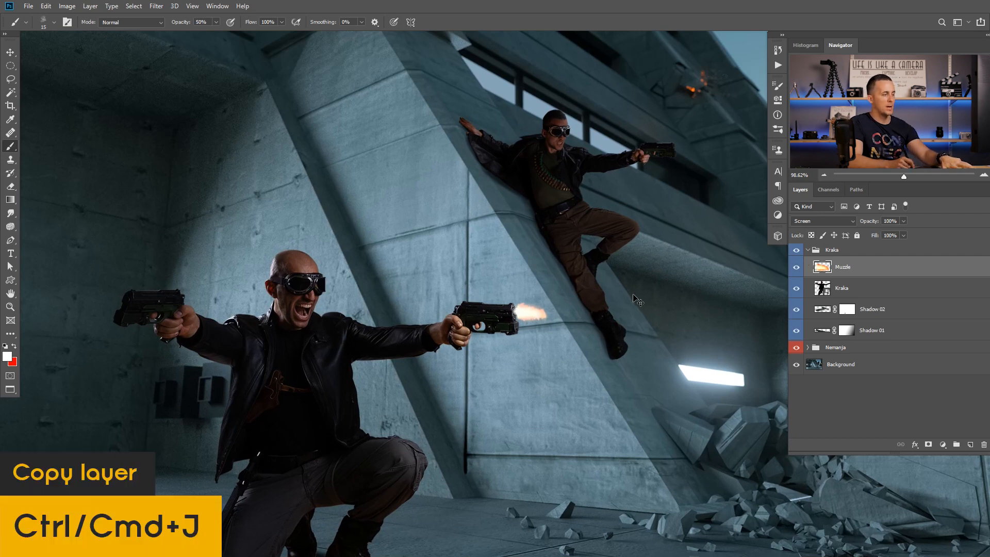
key(ctrl+j)
drag(849, 274, 826, 378)
click(808, 348)
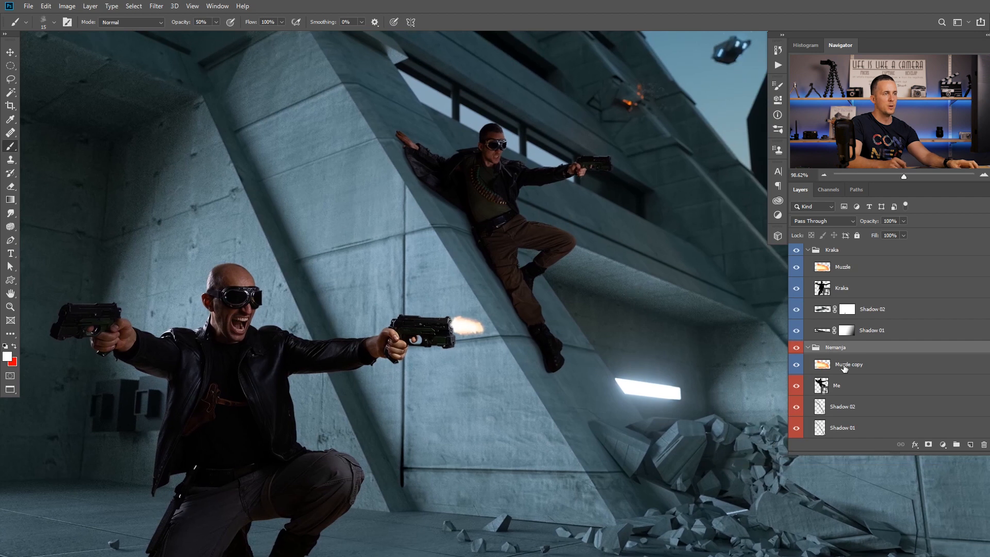
Label the Muzzle copy layer red and place its flash at the barrel of the gunman leaning on the wall.
click(823, 364)
right_click(858, 367)
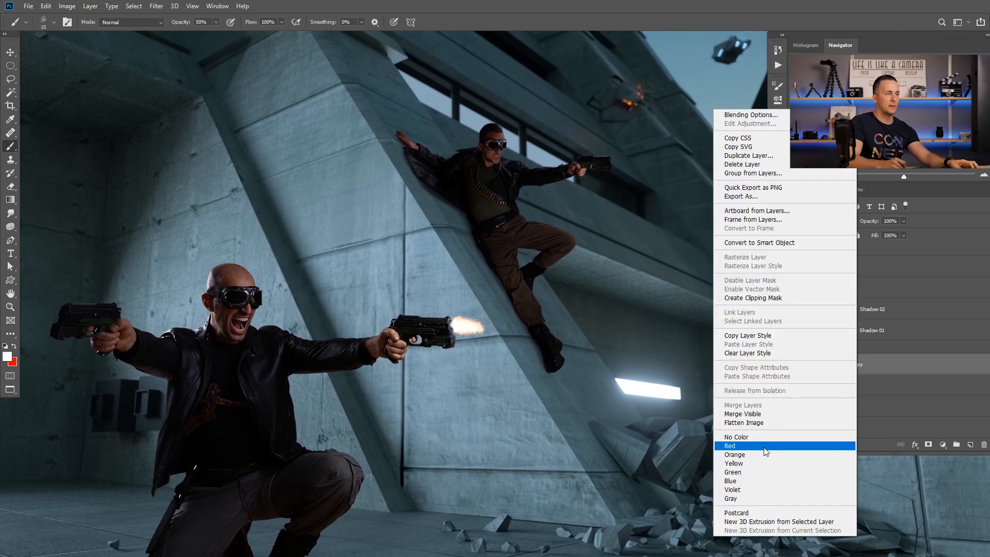
click(805, 445)
key(v)
drag(491, 326, 661, 165)
ctrl+click(646, 182)
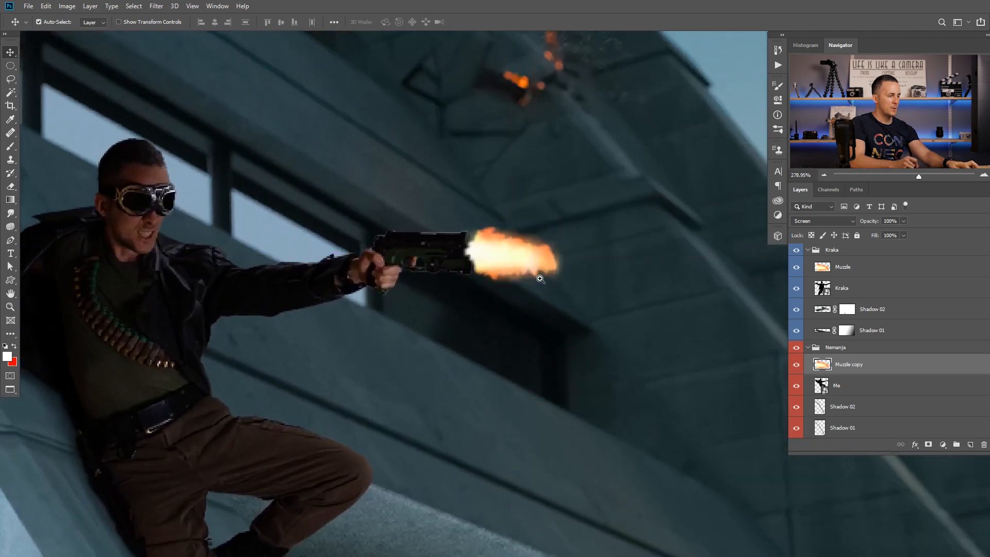
Shrink the copied flash to 21.92% width and 32.61% height at the barrel, and warp its shape.
key(ctrl+t)
drag(567, 218, 493, 237)
scroll(500, 234, up, 2)
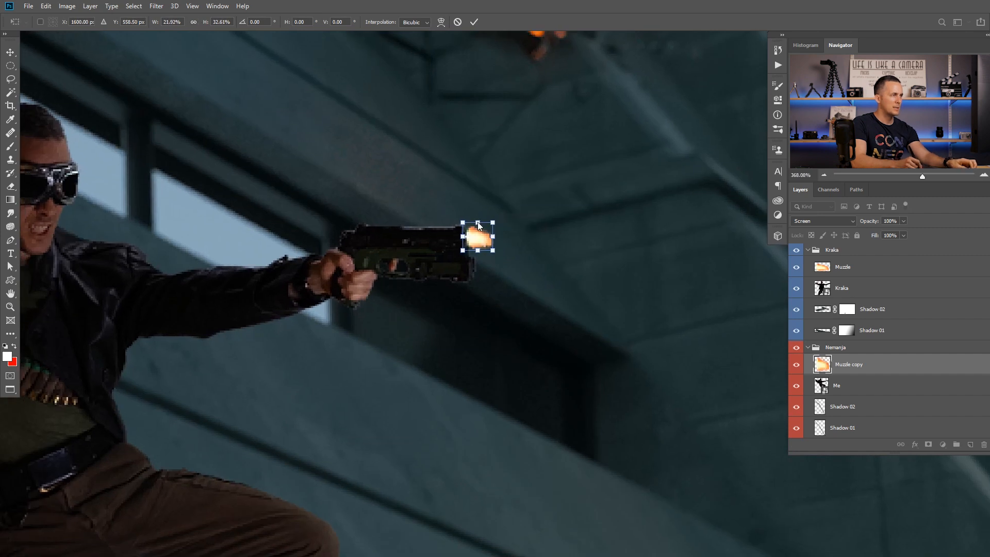
right_click(478, 237)
click(512, 304)
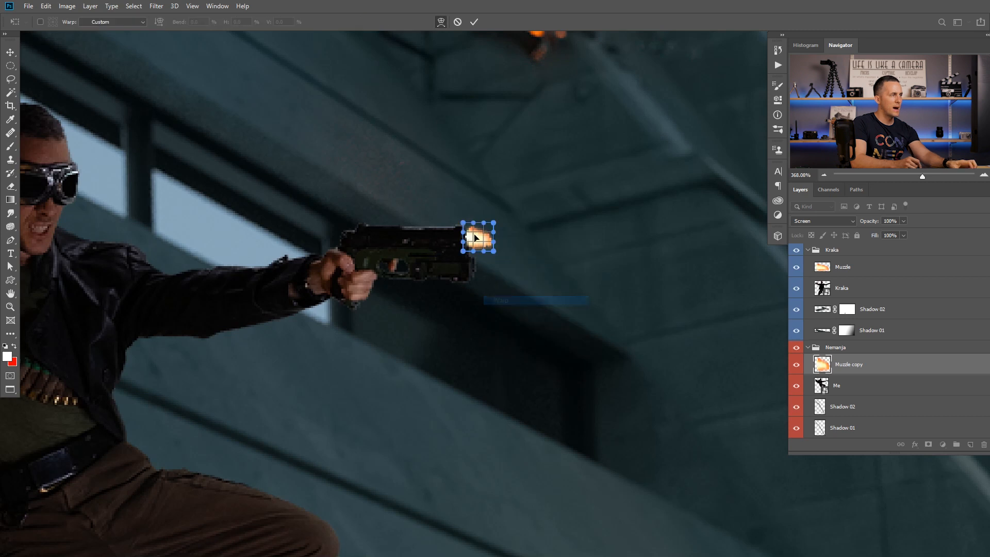
scroll(480, 230, up, 2)
drag(476, 225, 479, 245)
key(Return)
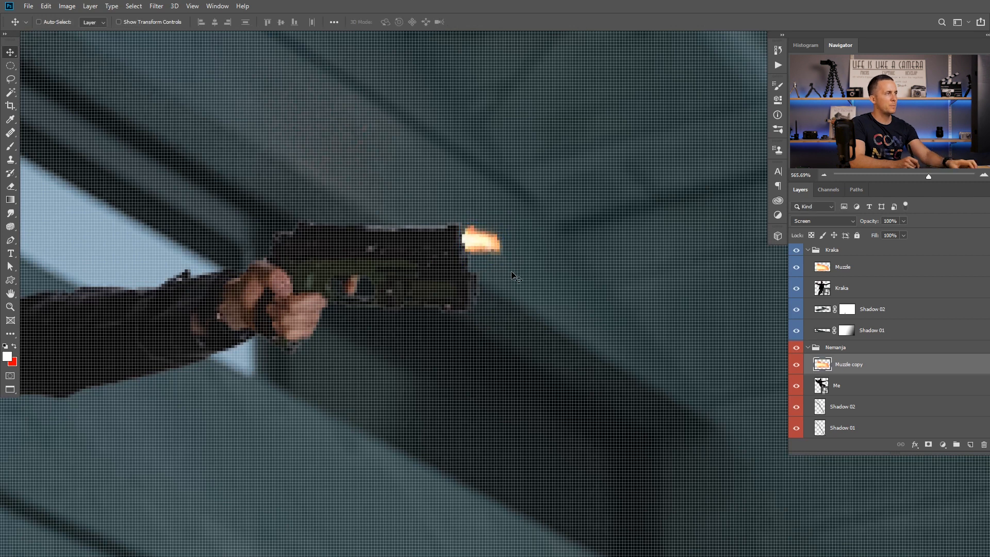
Enlarge the small flash to about 117% width and 119% height and skew it slightly at the barrel.
scroll(516, 270, down, 10)
key(ctrl+t)
scroll(517, 272, up, 8)
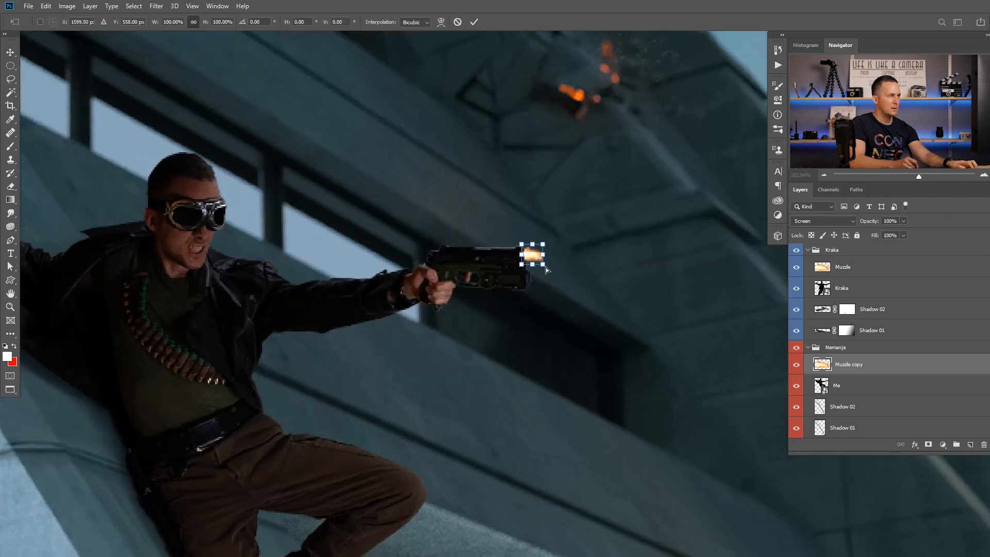
drag(546, 267, 551, 260)
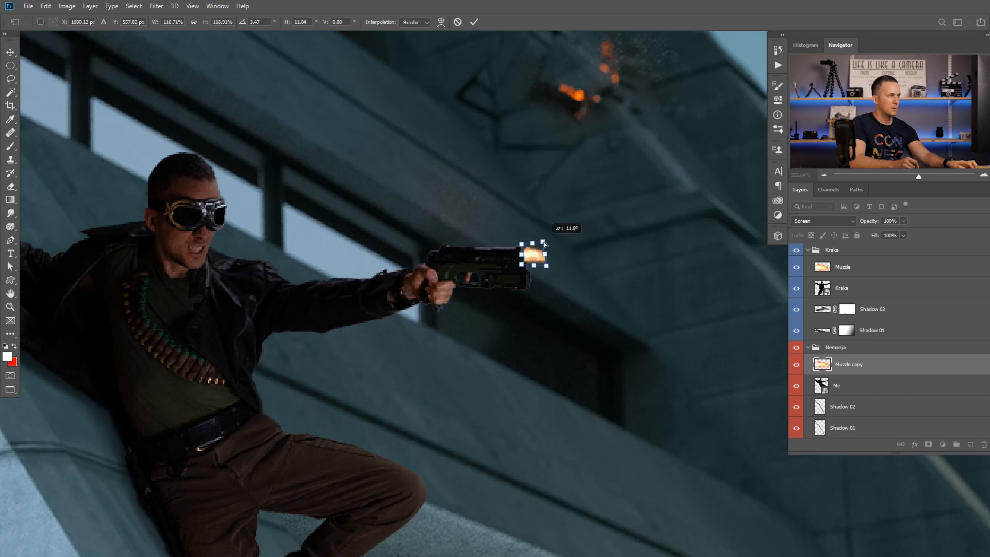
key(Return)
Add a new layer named Smoke directly above the Muzzle layer in the kneeling gunman's group.
scroll(463, 332, down, 8)
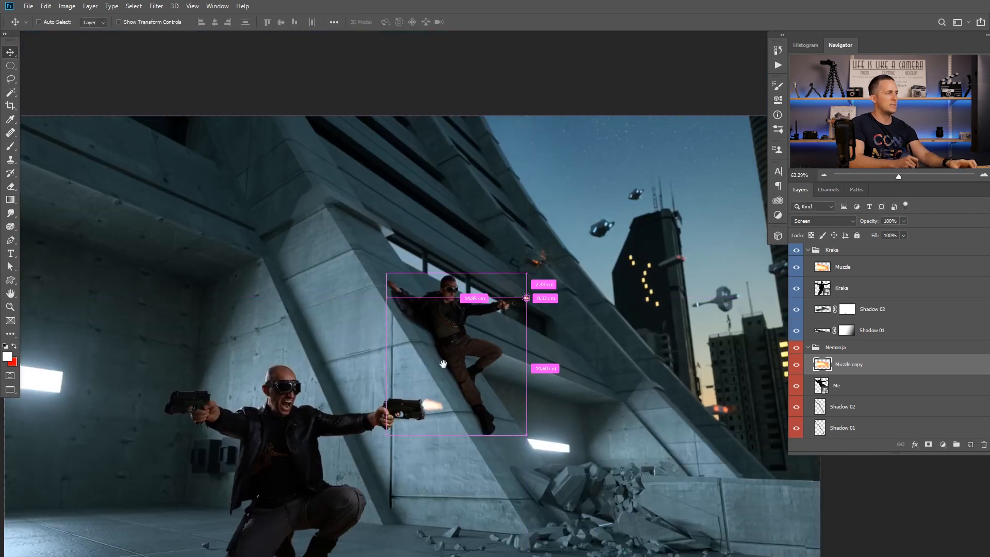
scroll(260, 290, up, 3)
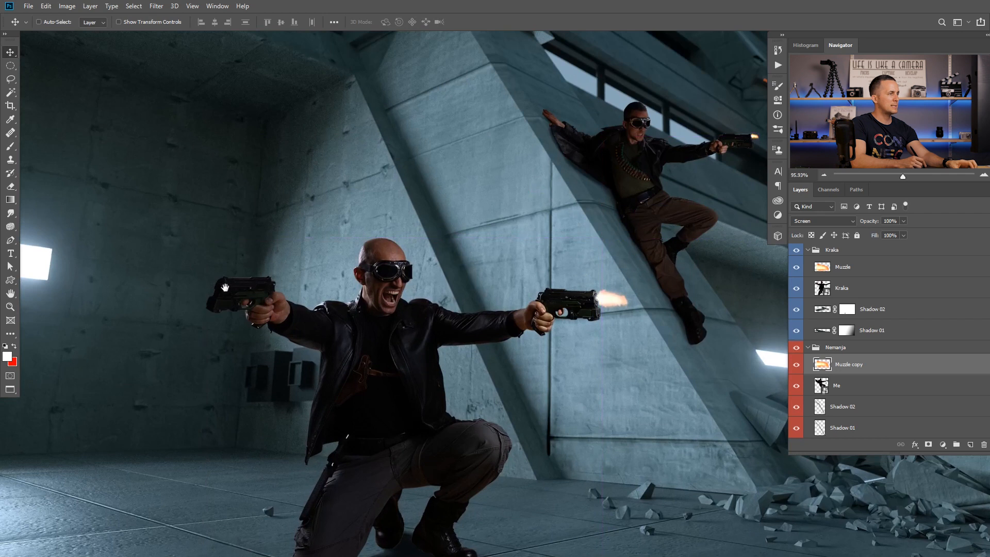
scroll(260, 291, up, 2)
click(825, 262)
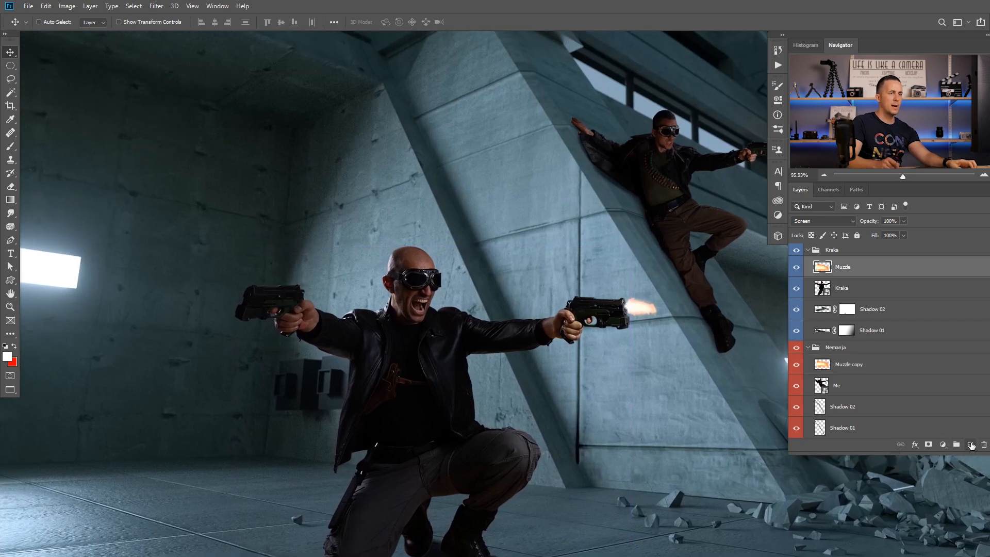
click(969, 445)
double_click(840, 268)
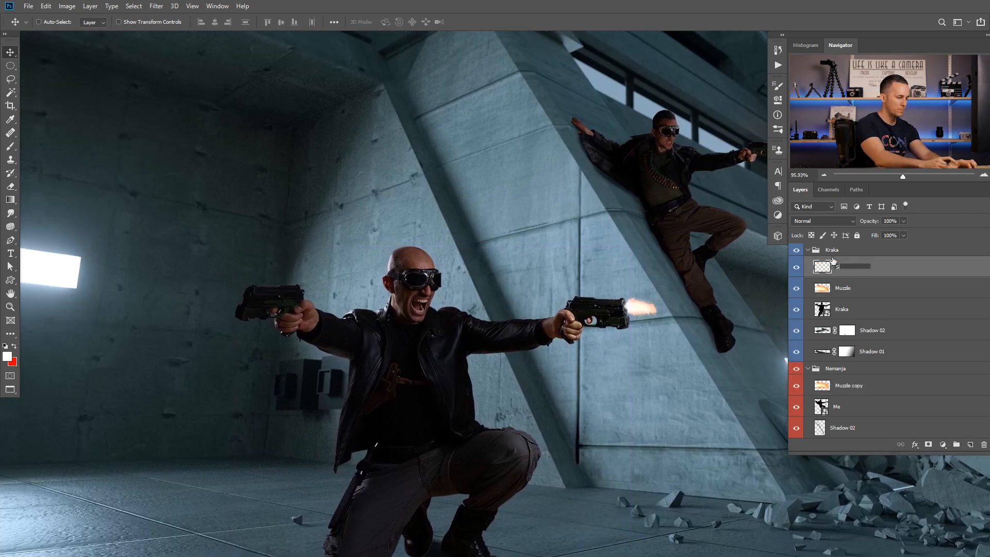
text(Smoke)
key(Return)
Prepare the Cloud/Dust 02 brush at 15 px and 20% opacity with a pure white foreground colour.
key(b)
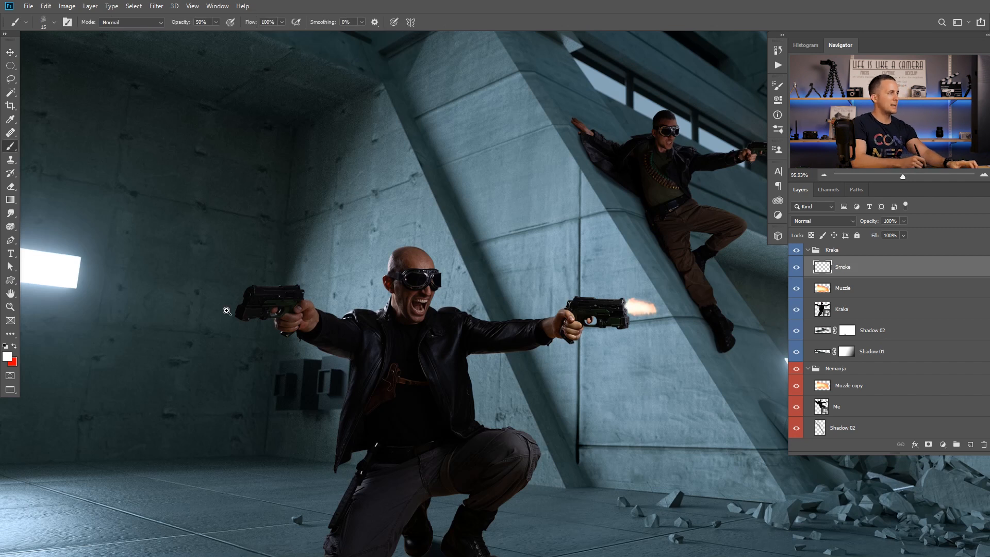
drag(227, 311, 322, 314)
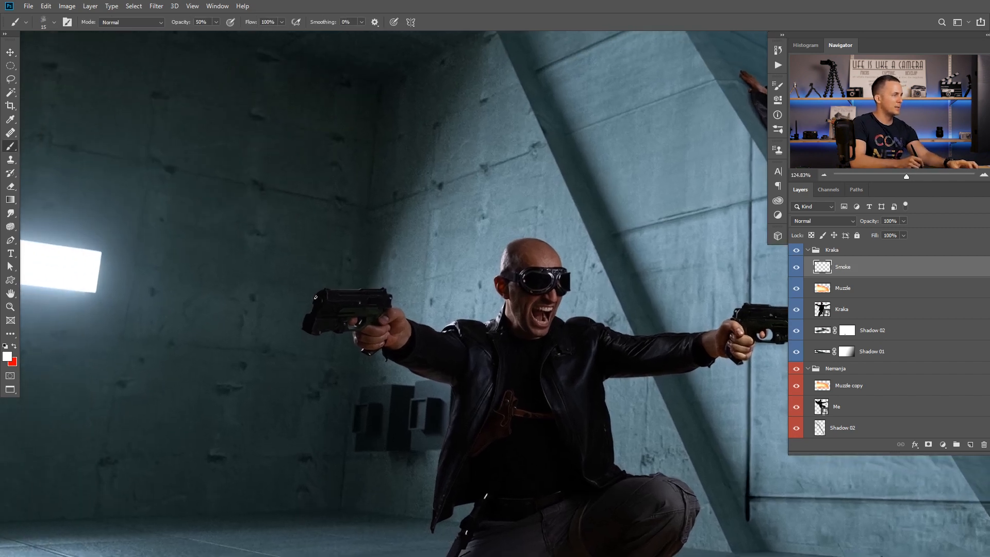
right_click(315, 297)
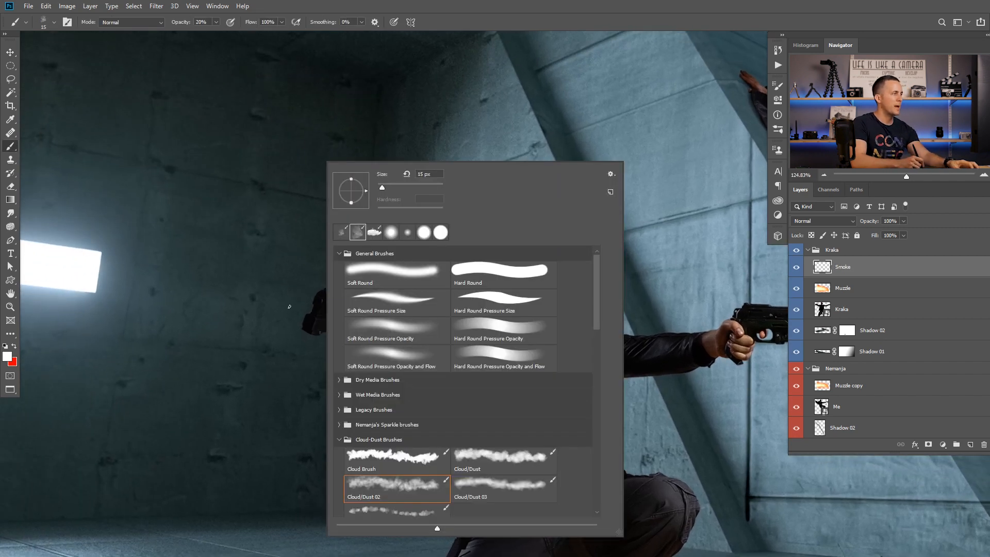
click(7, 356)
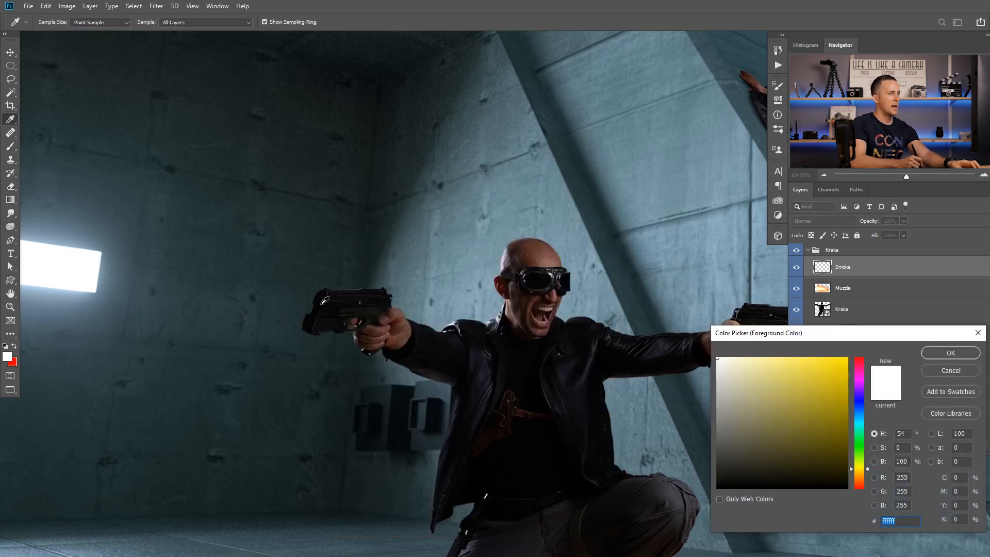
click(927, 356)
Undo a trial stroke and paint wisps of white smoke rising from the kneeling gunman's other gun, using brush sizes of 25 to 40 px.
mouse_move(312, 303)
mouse_down()
mouse_move(326, 302)
mouse_move(316, 201)
mouse_up()
key(bracketright)
key(bracketright)
key(ctrl+z)
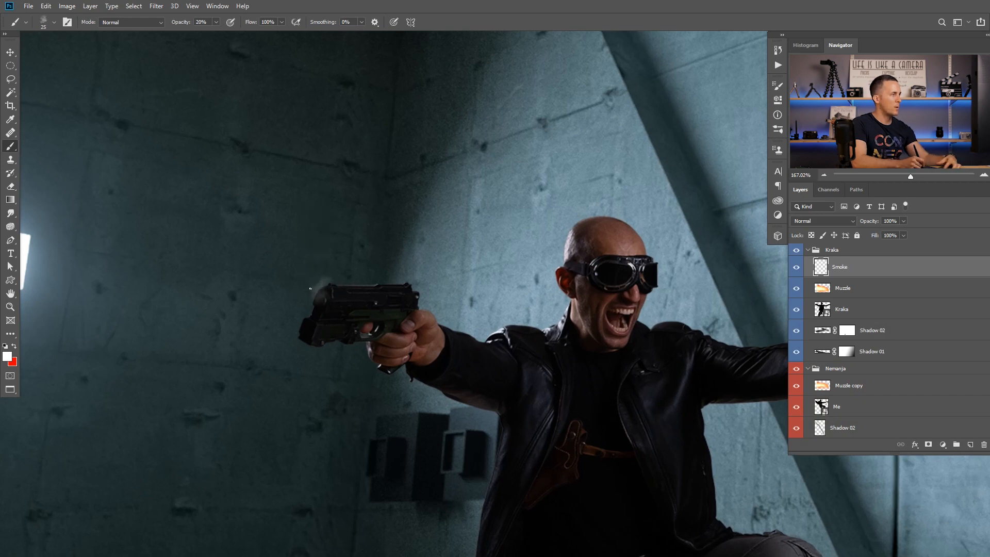
drag(315, 287, 327, 203)
key(bracketright)
key(bracketright)
key(bracketright)
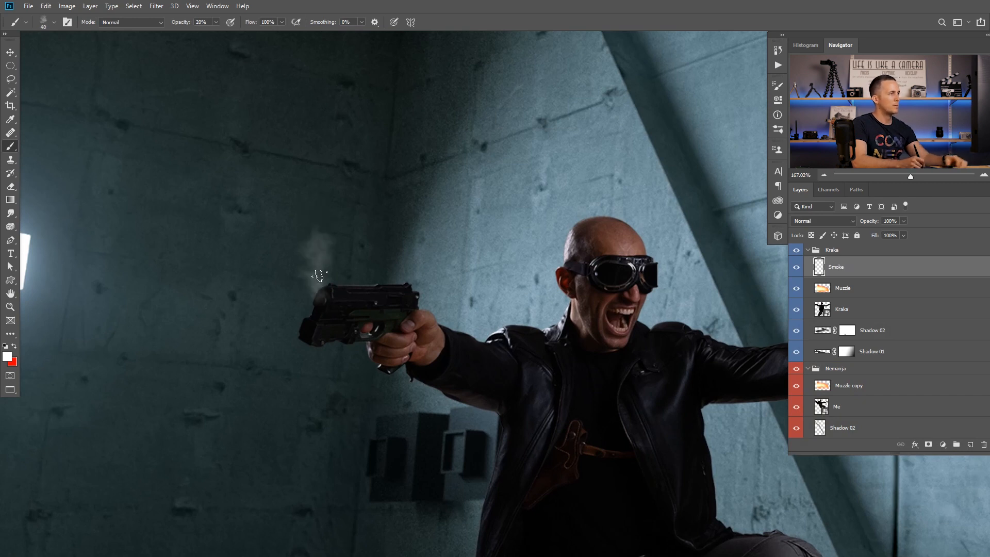
drag(316, 282, 341, 186)
key(bracketleft)
key(bracketleft)
key(bracketleft)
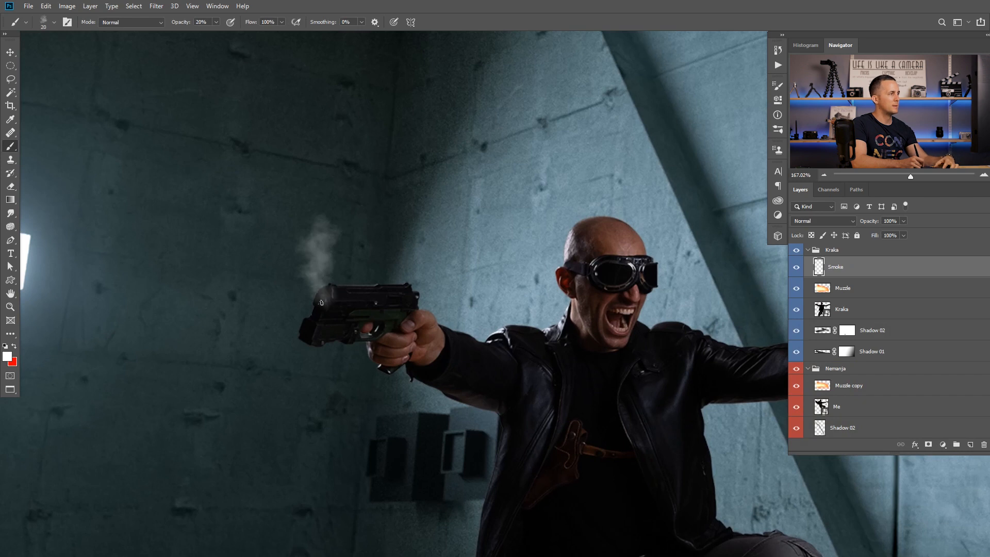
Set the Smoke layer's opacity to 84% and check the smoke from afar and close up.
scroll(321, 302, down, 5)
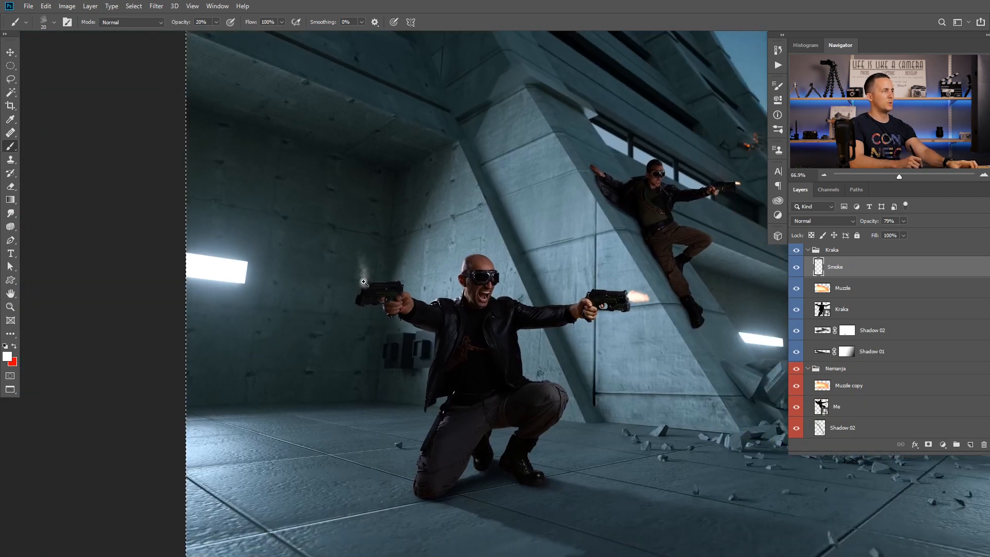
scroll(363, 282, up, 4)
scroll(364, 282, down, 2)
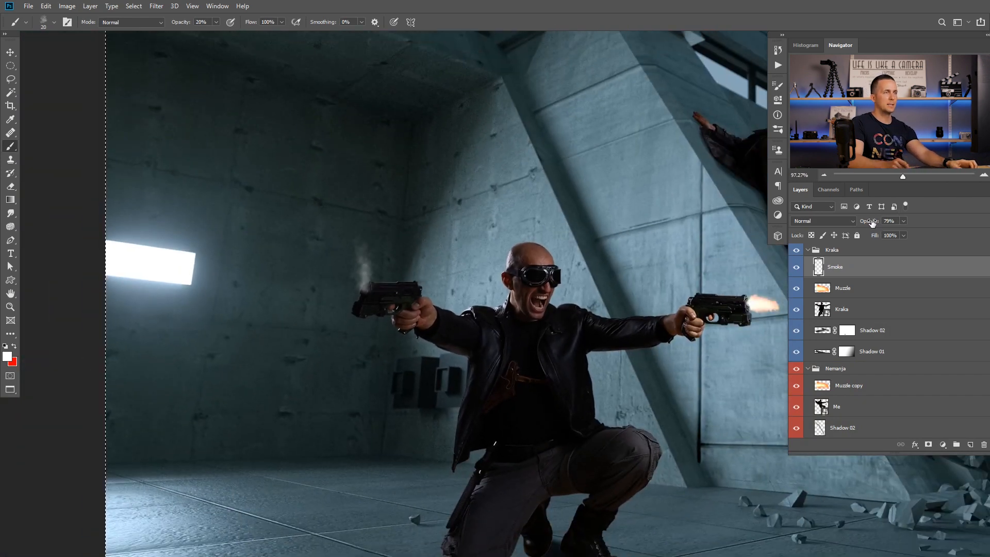
mouse_move(872, 221)
mouse_down()
mouse_move(862, 222)
mouse_move(889, 221)
mouse_up()
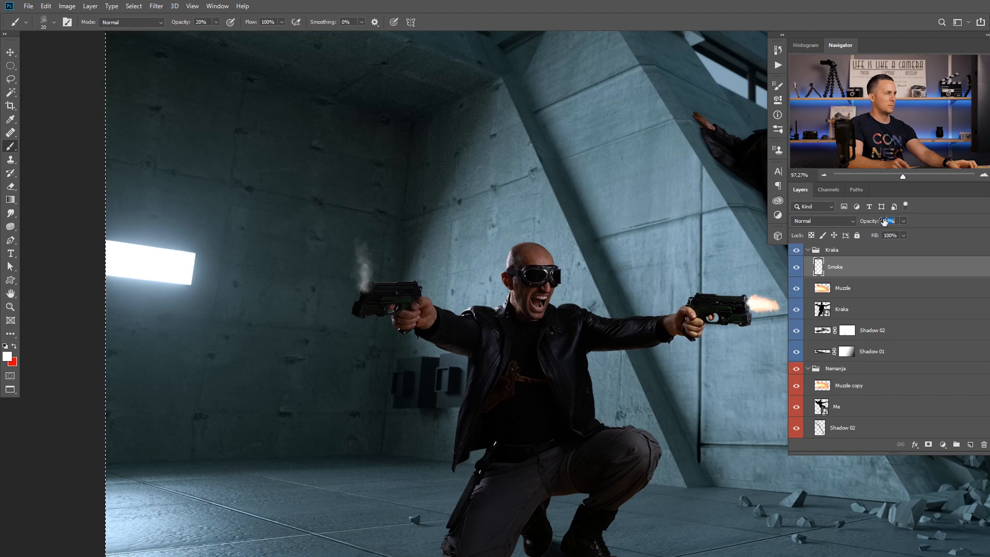
scroll(268, 281, down, 3)
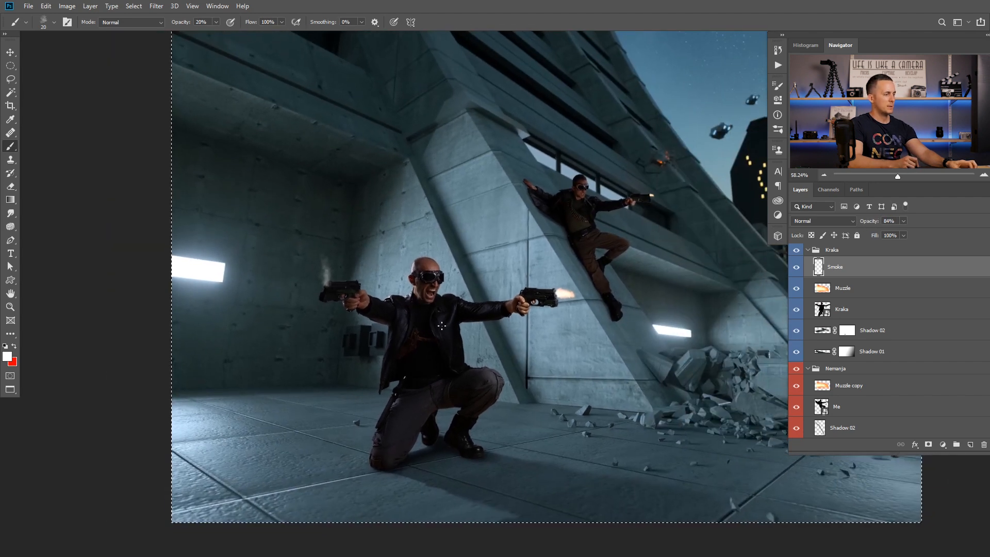
scroll(302, 276, down, 1)
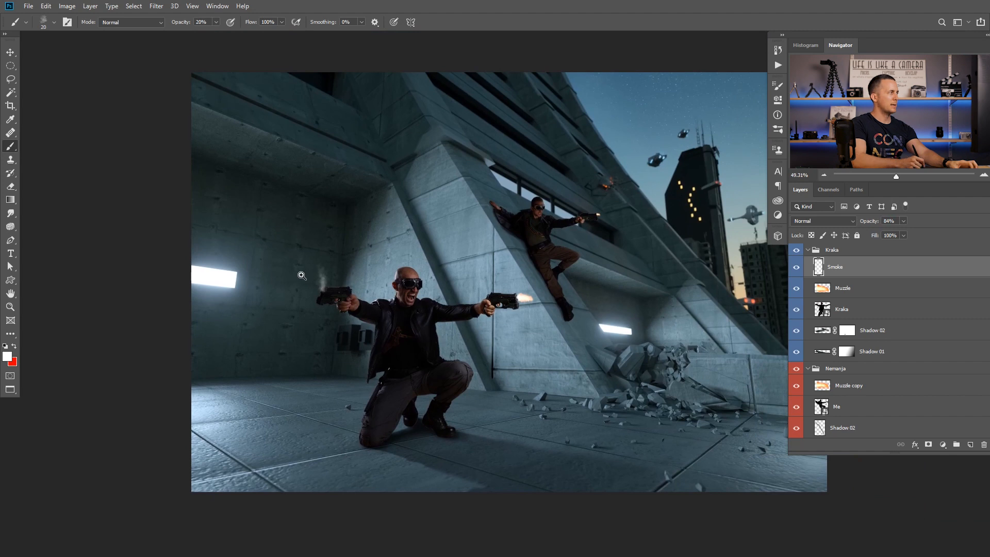
scroll(302, 276, up, 8)
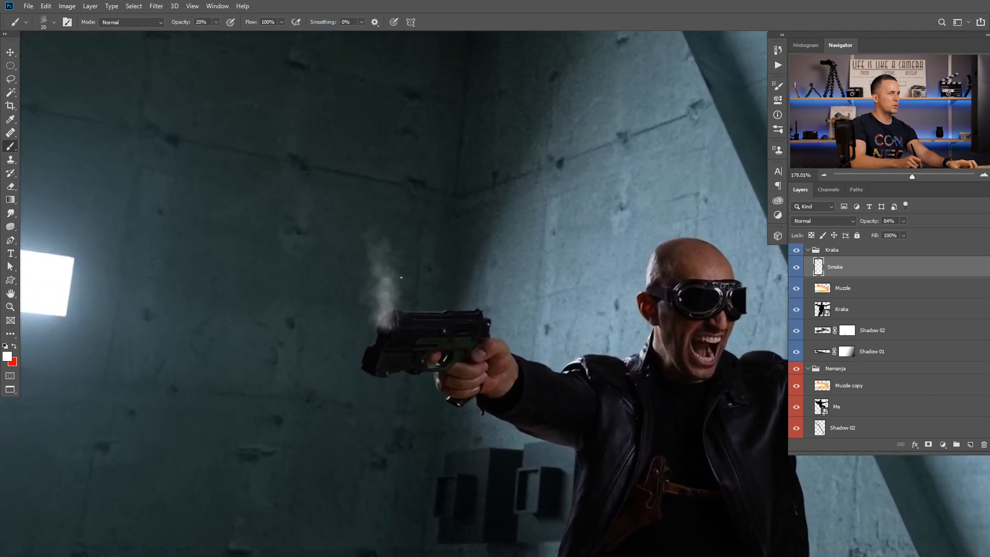
Add a white layer mask to the Smoke layer and return its opacity to 100%.
click(928, 445)
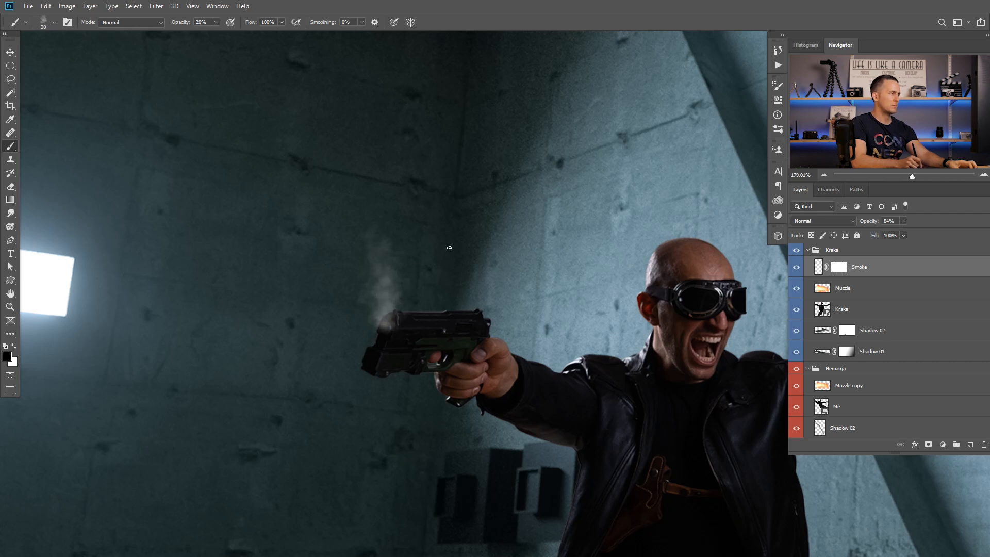
drag(873, 222, 884, 221)
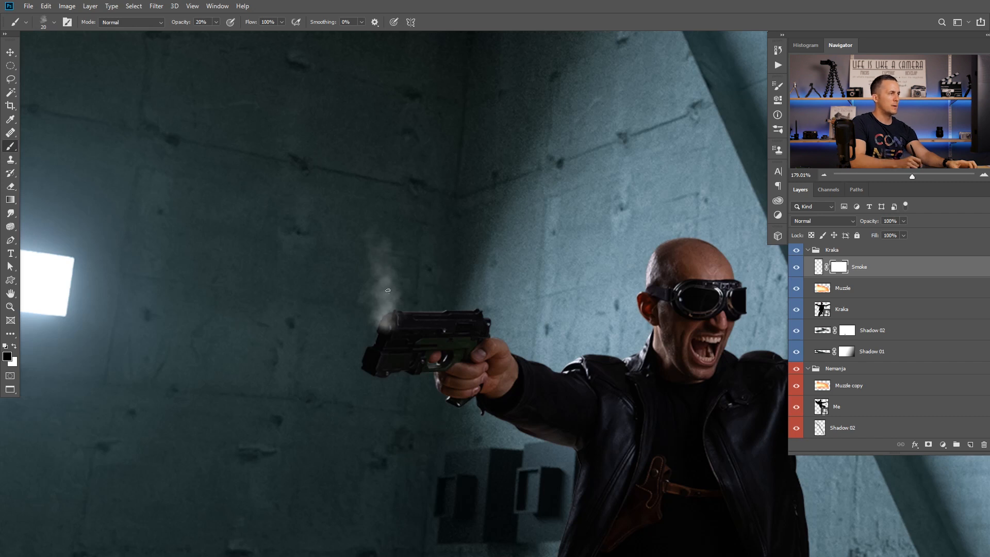
Warp the smoke itself, bending its upper part slightly up and away from the gunman.
click(818, 267)
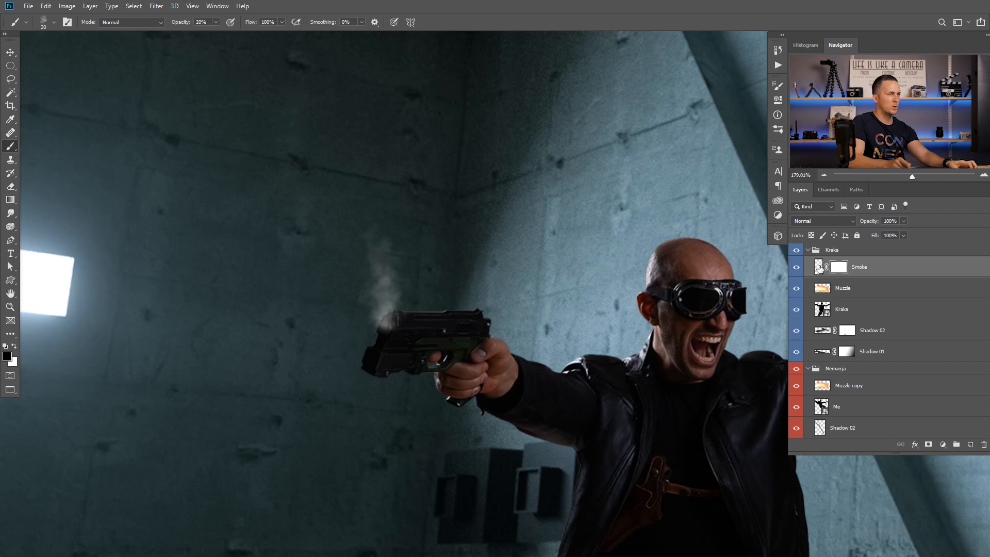
key(ctrl+t)
click(425, 335)
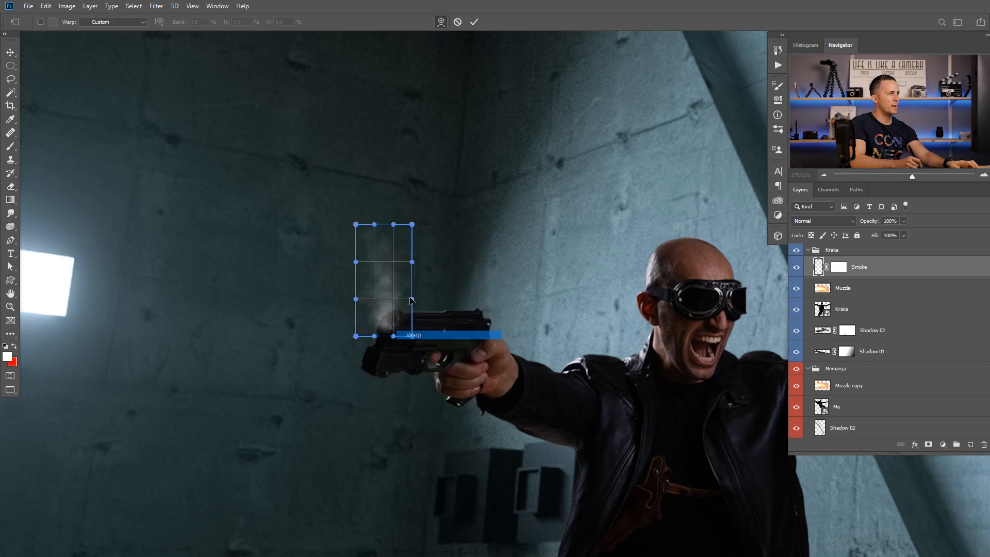
drag(396, 248, 384, 232)
key(Return)
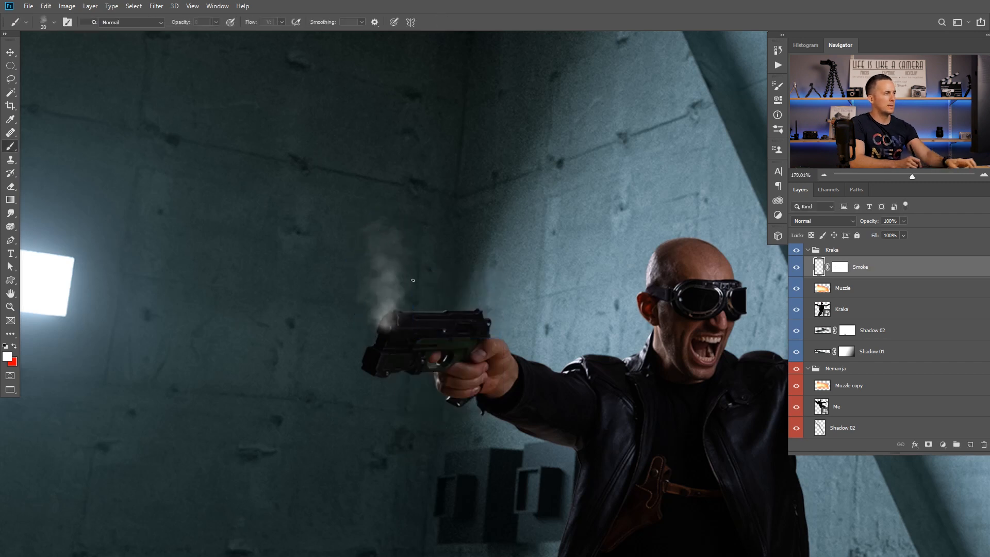
Set the Smoke layer's opacity to 81%, judging it against the whole composite.
mouse_move(438, 296)
mouse_down()
mouse_move(412, 305)
mouse_move(433, 333)
mouse_move(376, 318)
mouse_move(373, 291)
mouse_move(392, 302)
mouse_up()
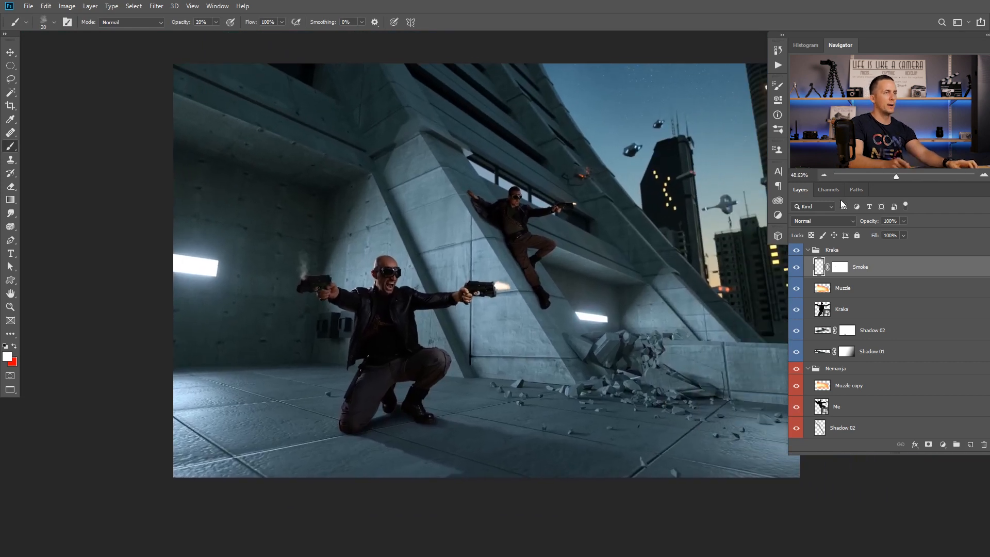
drag(859, 222, 859, 222)
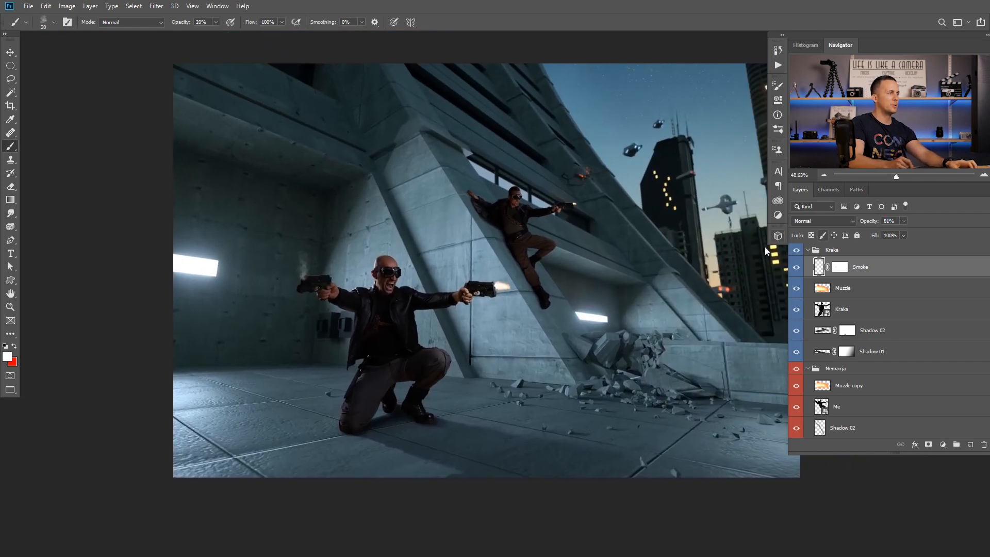
drag(551, 310, 487, 312)
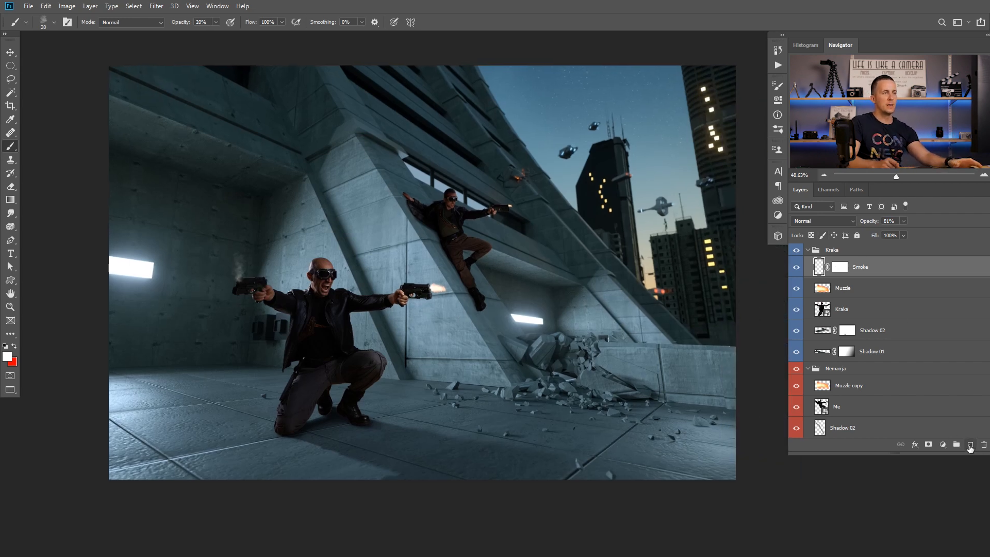
Add a new layer named Laser beam 01 directly above the Smoke layer.
click(969, 446)
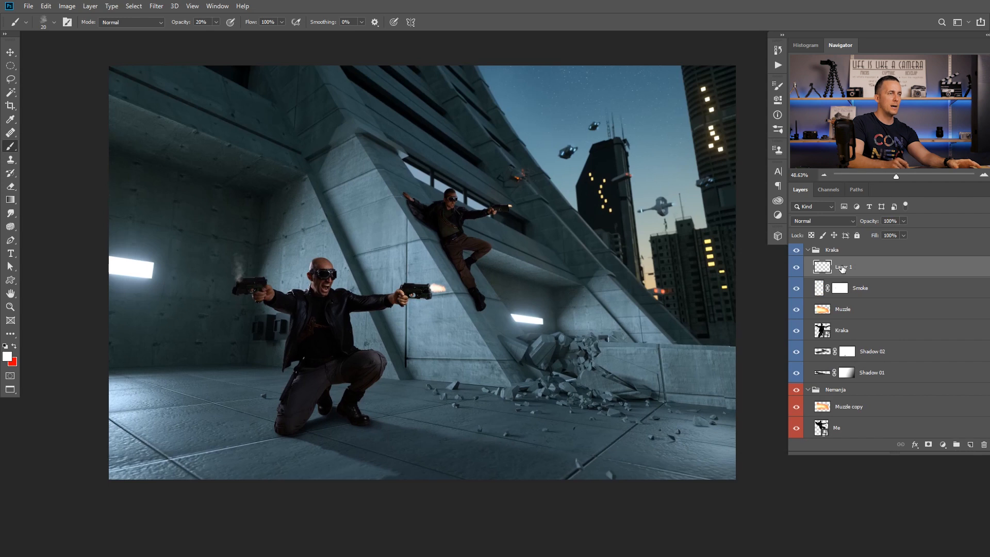
double_click(849, 264)
text(Laser beam 0)
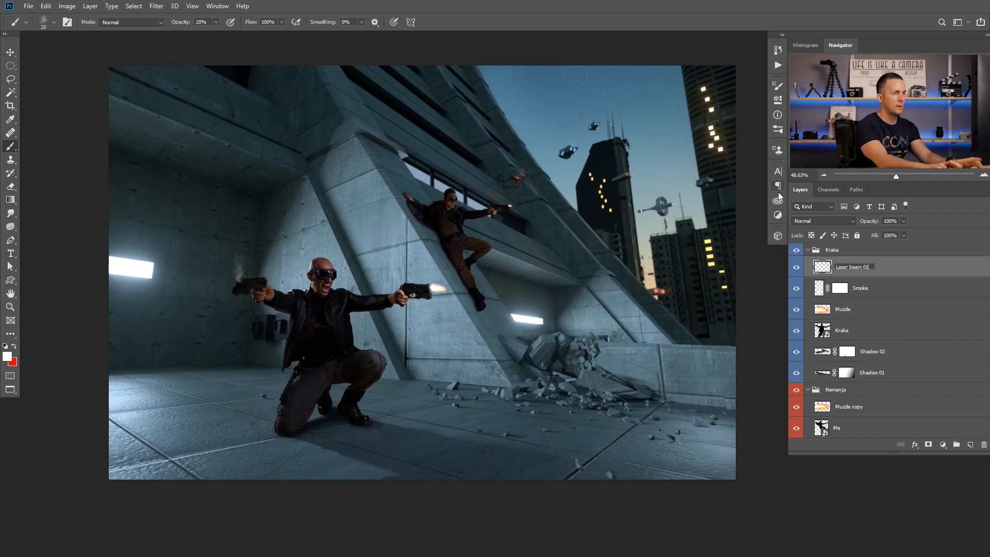
key(Return)
Prepare a 20 px Hard Round brush with softened hardness, 100% opacity and red as the foreground colour, undoing the trial strokes.
scroll(398, 322, up, 3)
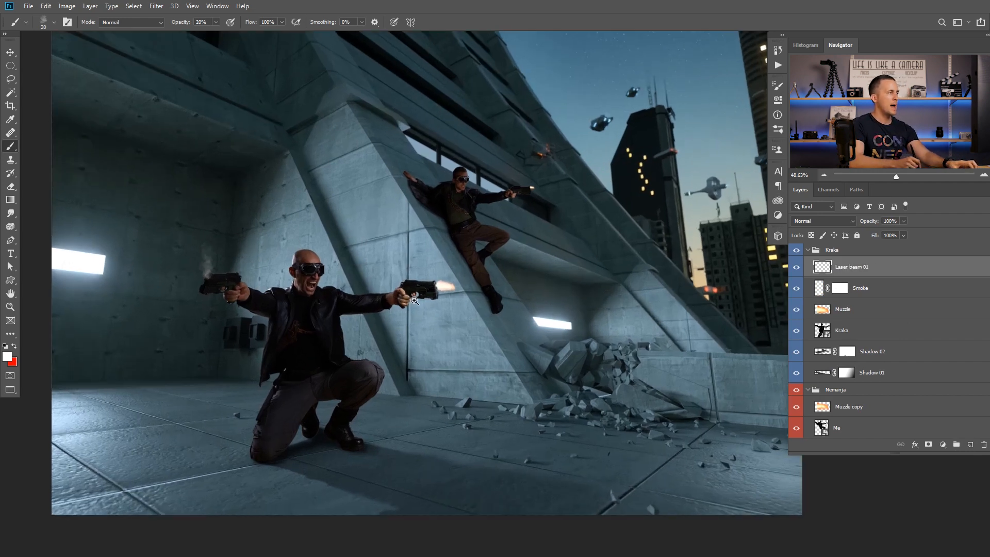
right_click(415, 302)
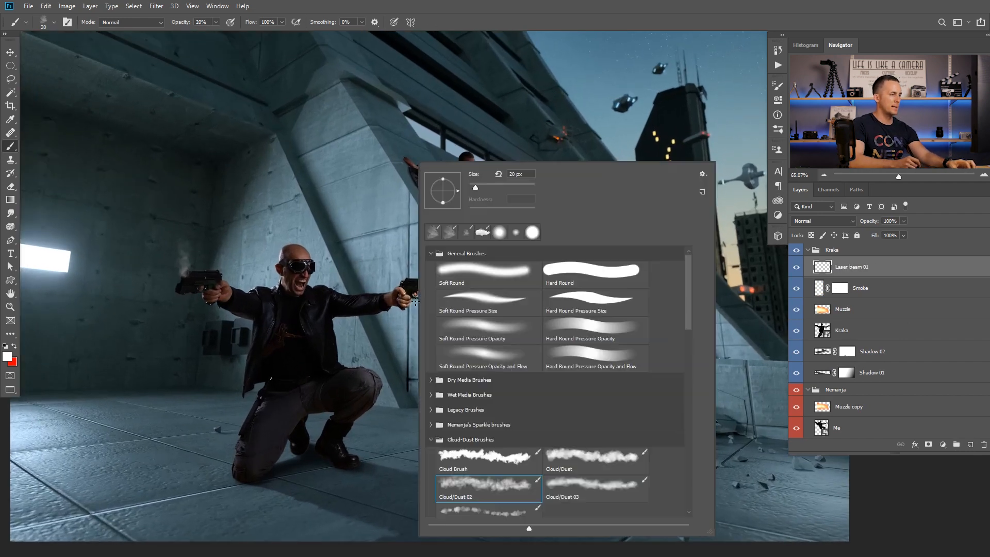
click(559, 269)
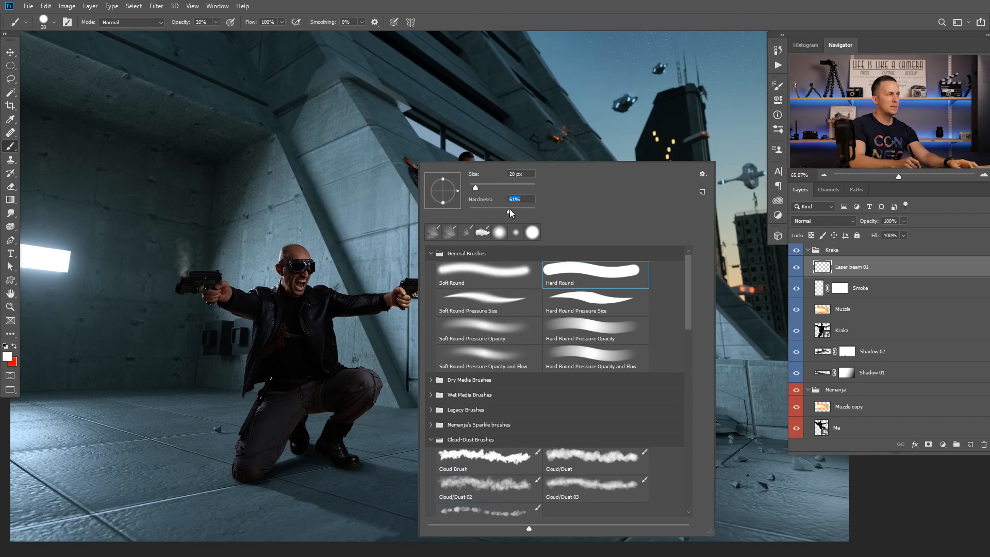
drag(357, 253, 455, 245)
key(ctrl+z)
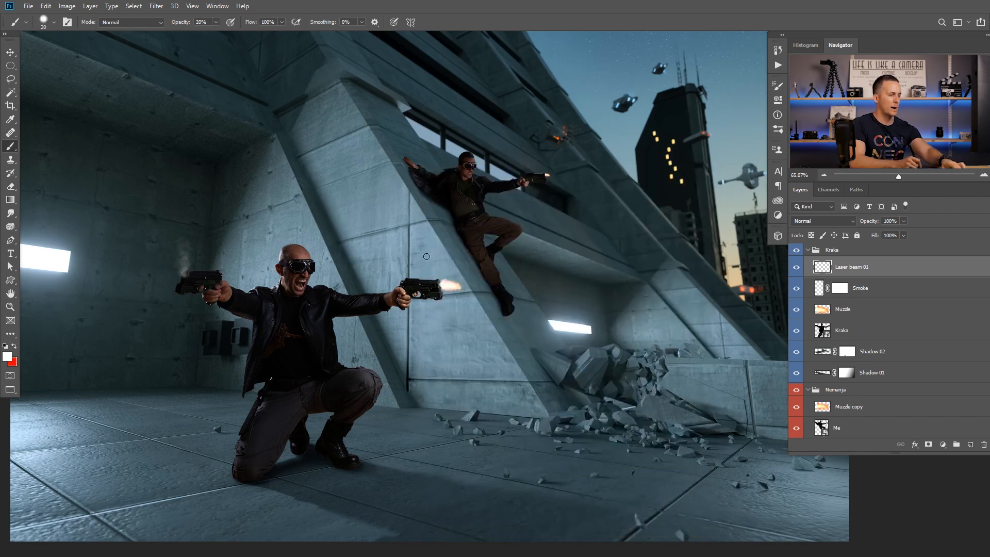
key(0)
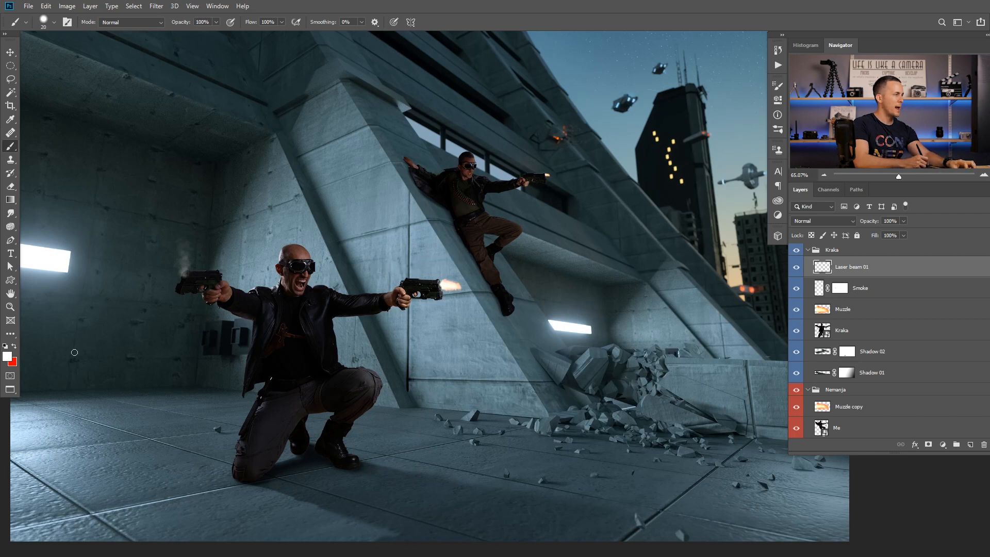
drag(187, 281, 78, 297)
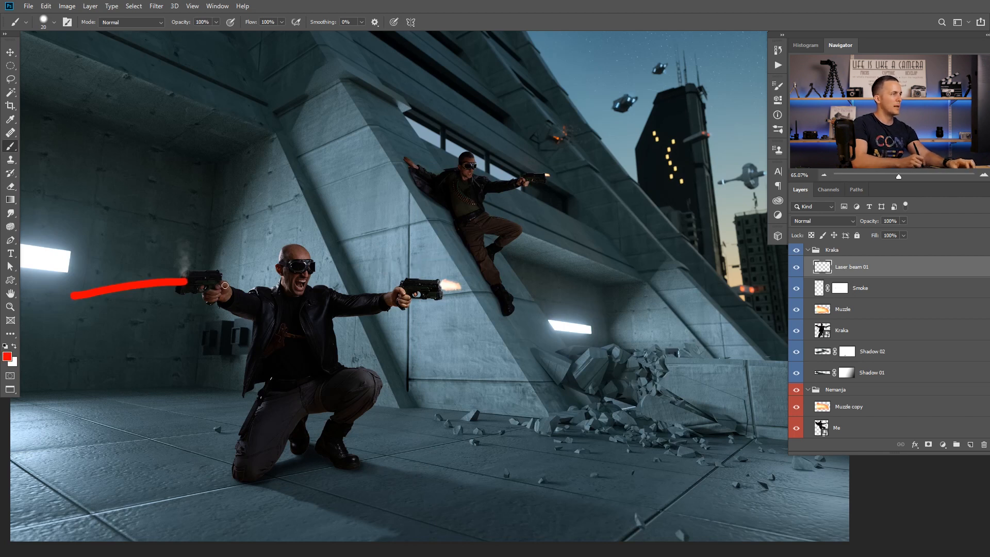
key(ctrl+z)
Start a Pen tool path running straight from the muzzle of the kneeling gunman's firing gun to just beyond the image's far edge.
mouse_move(447, 290)
mouse_down()
mouse_move(491, 303)
mouse_move(464, 302)
mouse_move(508, 302)
mouse_up()
key(p)
mouse_move(446, 295)
mouse_down()
mouse_move(341, 309)
mouse_move(331, 300)
mouse_move(225, 302)
mouse_up()
click(313, 289)
drag(555, 313, 377, 314)
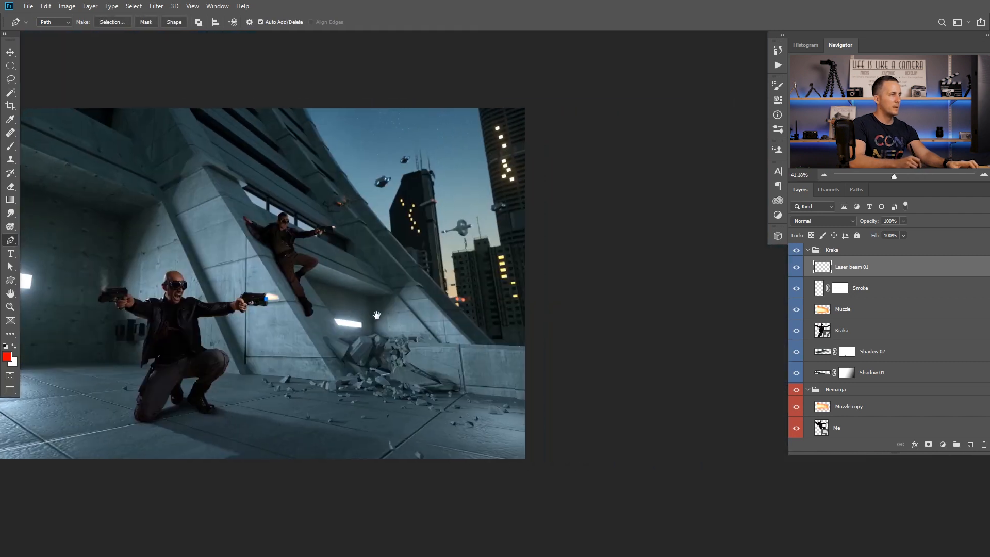
click(539, 302)
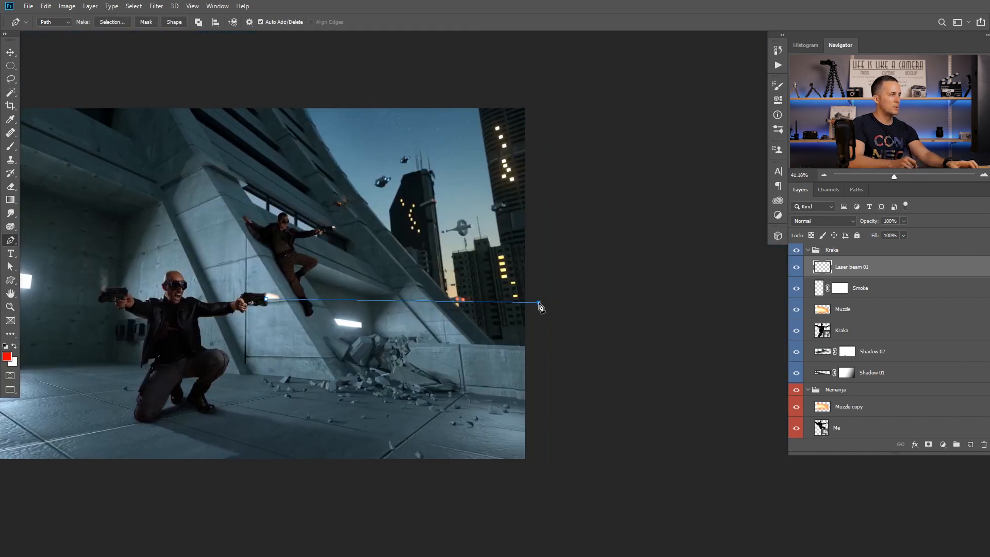
drag(539, 302, 545, 307)
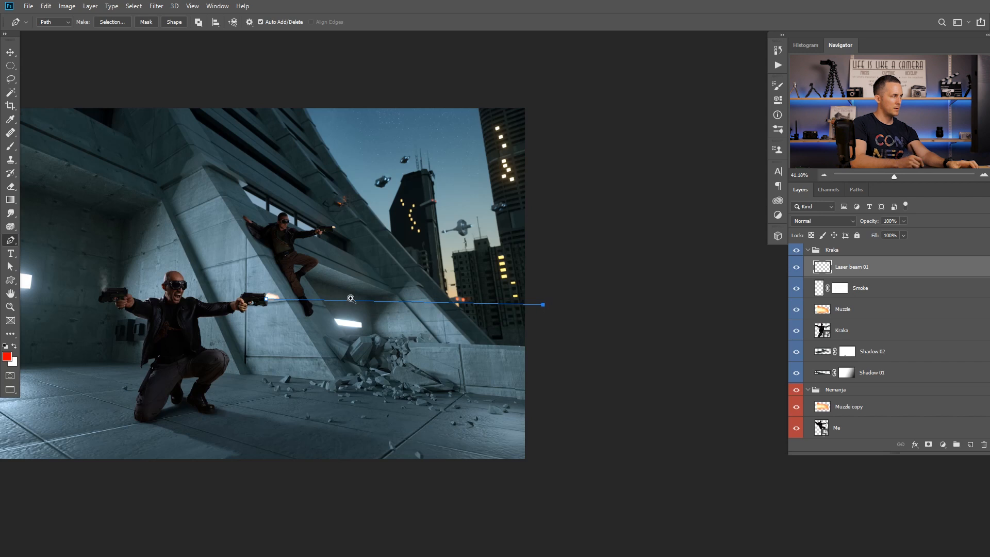
Raise the path's end point outside the canvas slightly so the line follows the direction of the gun barrel.
drag(258, 313, 285, 316)
drag(486, 337, 442, 337)
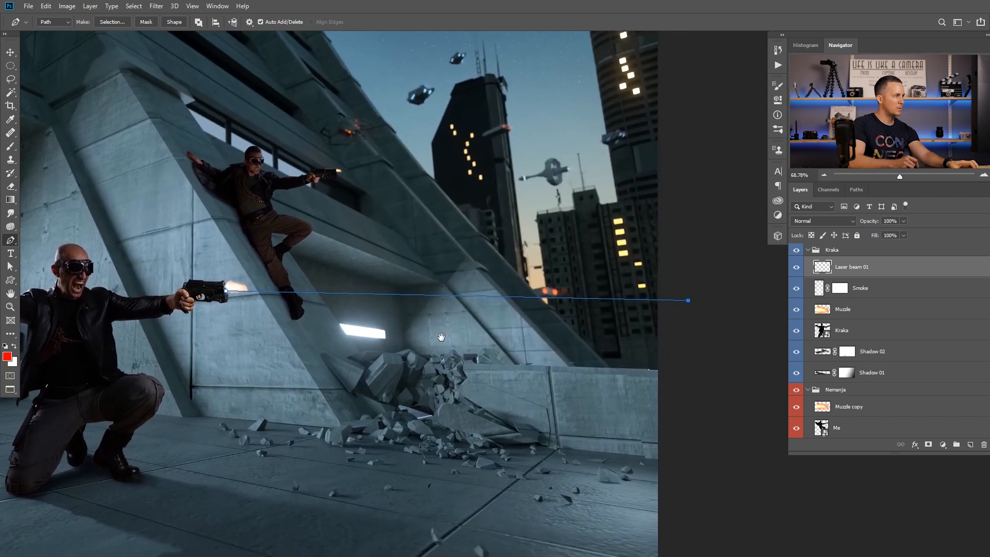
mouse_move(247, 308)
mouse_down()
mouse_move(269, 312)
mouse_move(244, 319)
mouse_up()
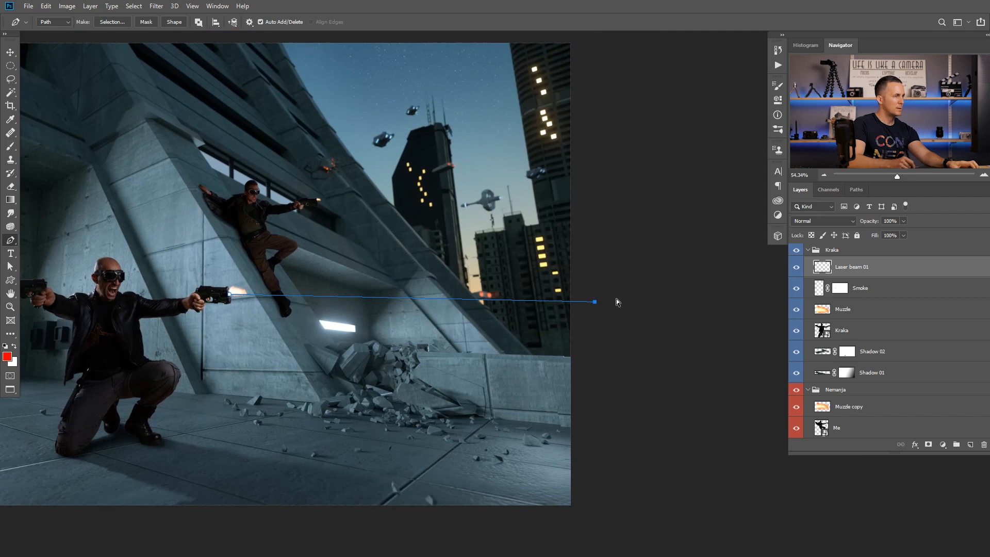
drag(596, 303, 597, 302)
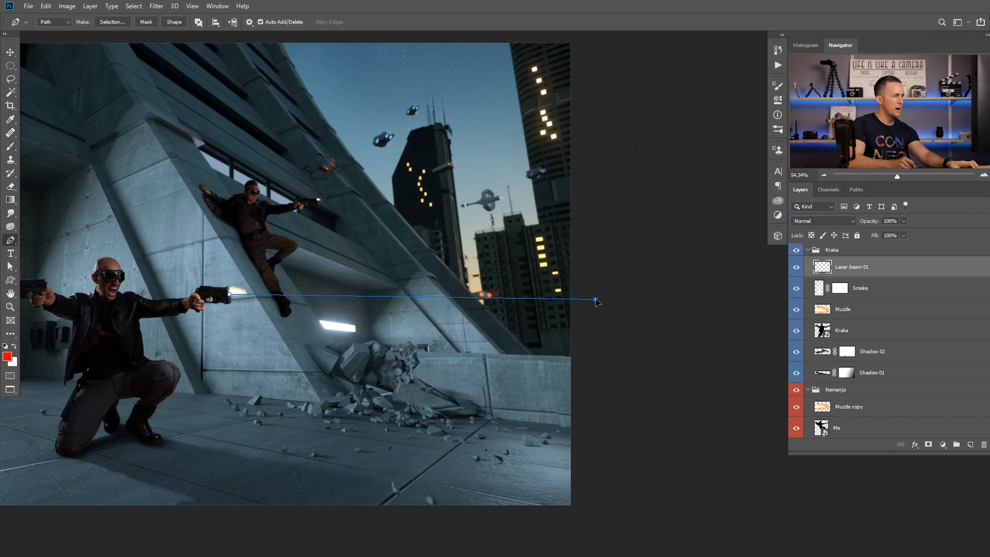
Close the path into a thin beam outline by adding a second edge just below the first, back to the muzzle.
scroll(597, 310, up, 5)
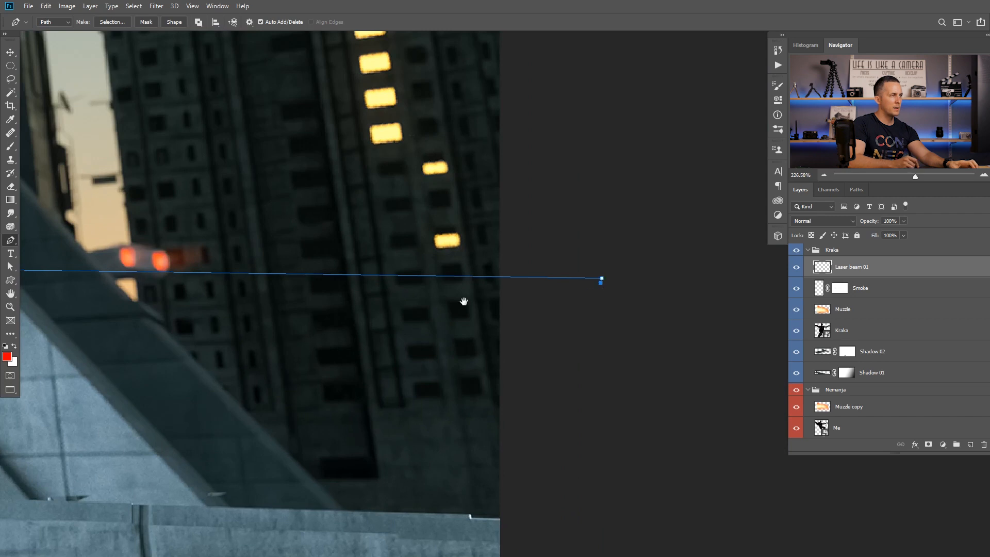
drag(181, 310, 748, 255)
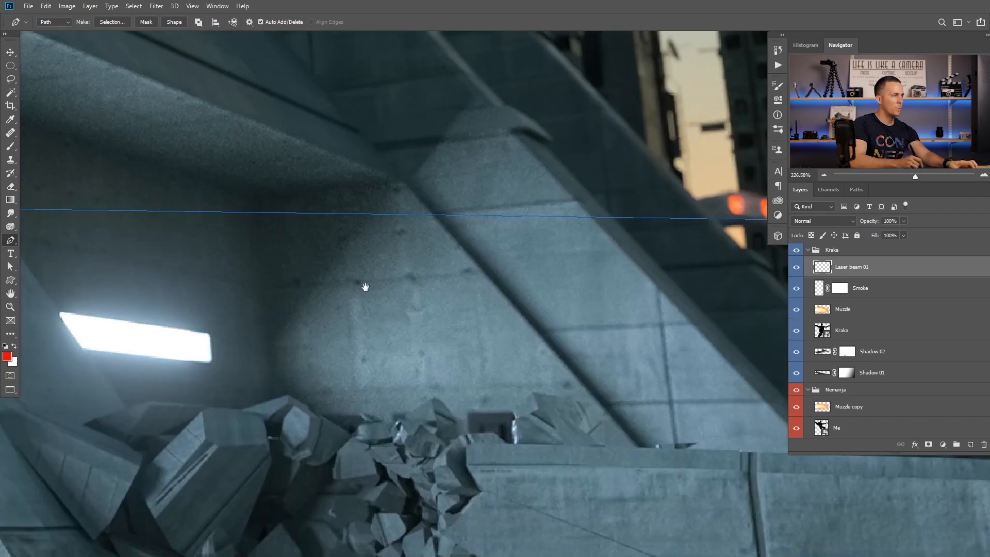
drag(216, 281, 670, 335)
drag(166, 293, 304, 316)
drag(278, 312, 313, 309)
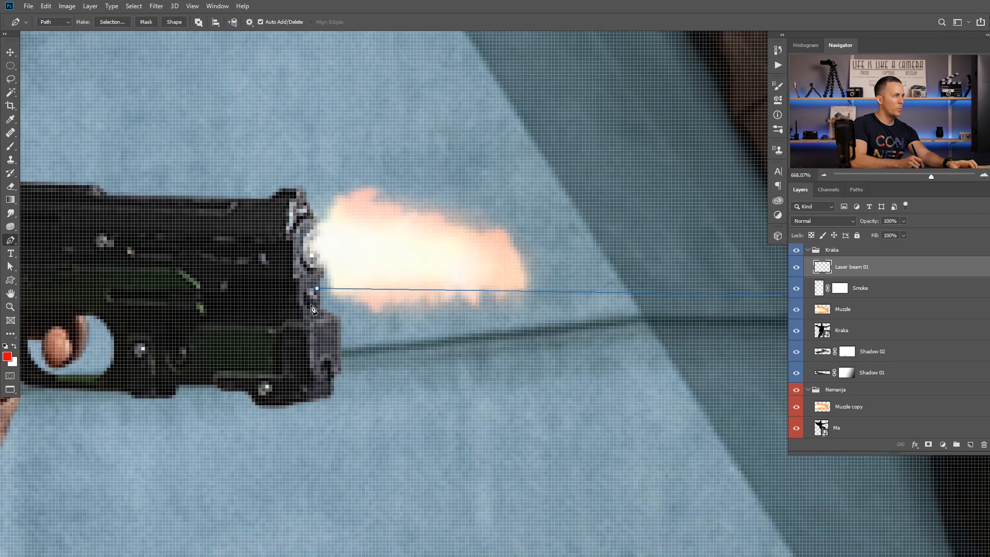
click(315, 296)
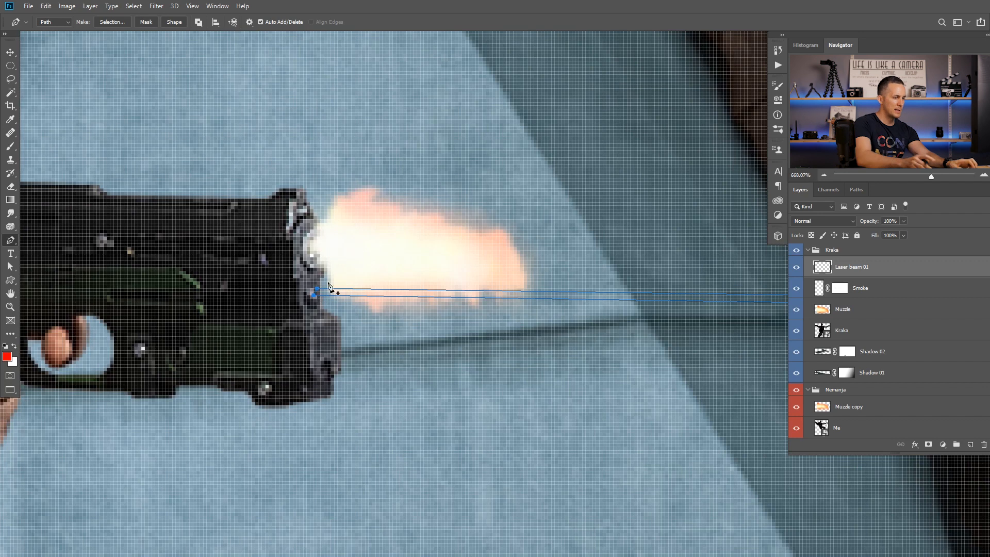
Turn the beam path into a selection, fill it with red on the Laser beam 01 layer, and deselect.
key(ctrl+Return)
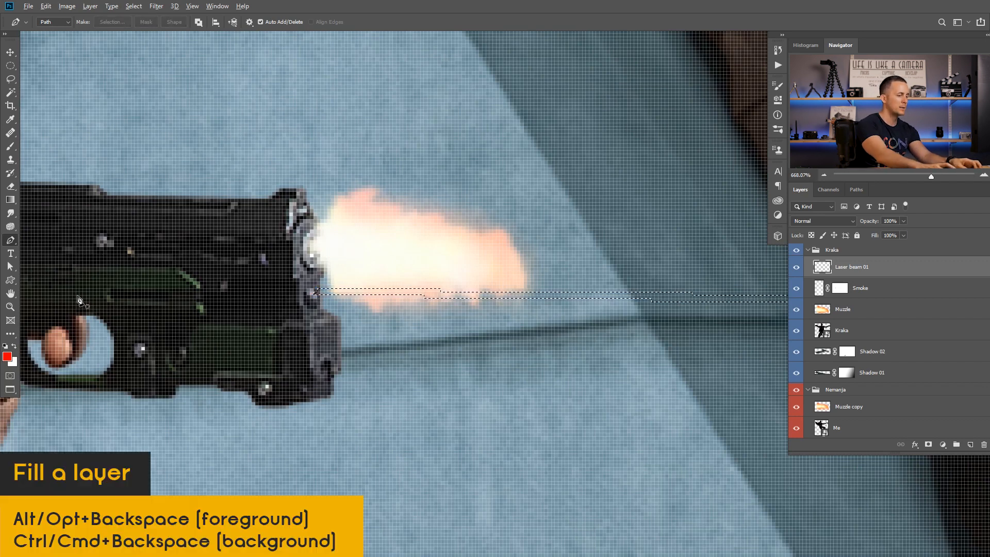
key(alt+BackSpace)
key(ctrl+d)
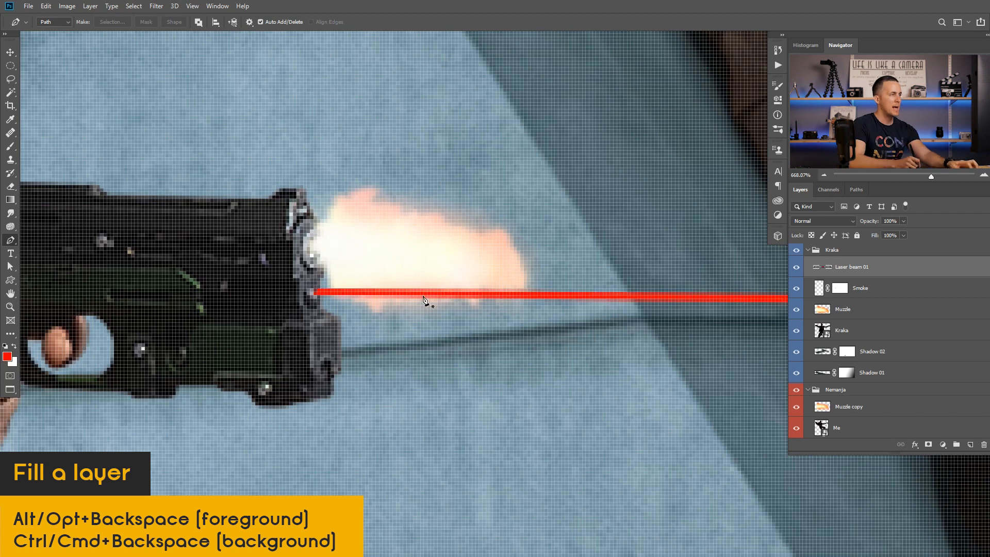
key(ctrl+0)
drag(511, 318, 352, 313)
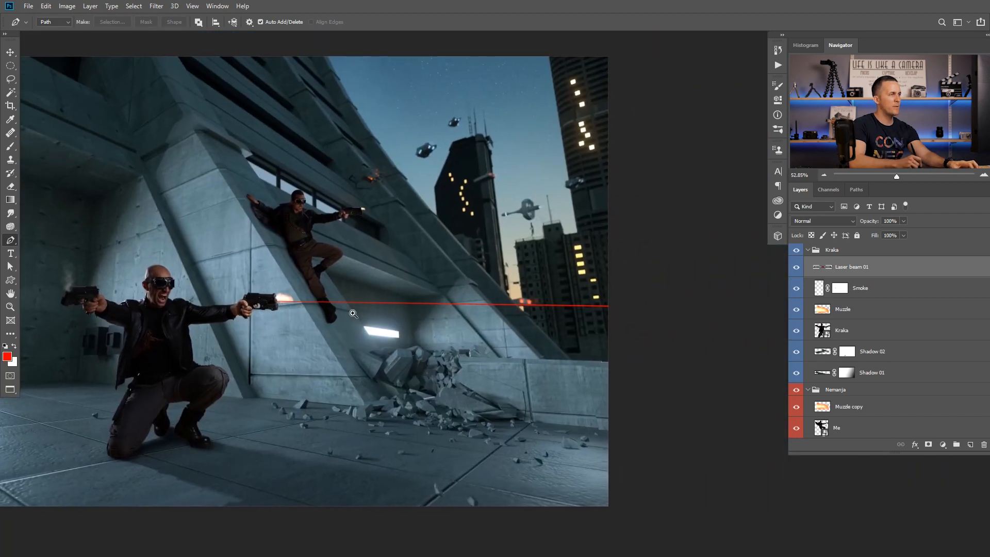
Set the Laser beam 01 layer to Screen blending and lower its opacity to 64%.
click(389, 312)
click(823, 223)
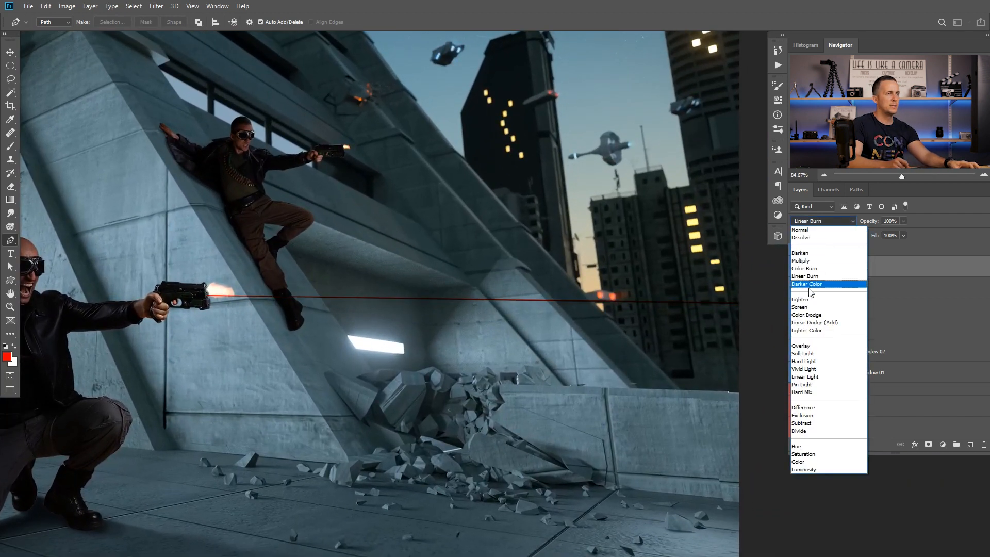
click(806, 307)
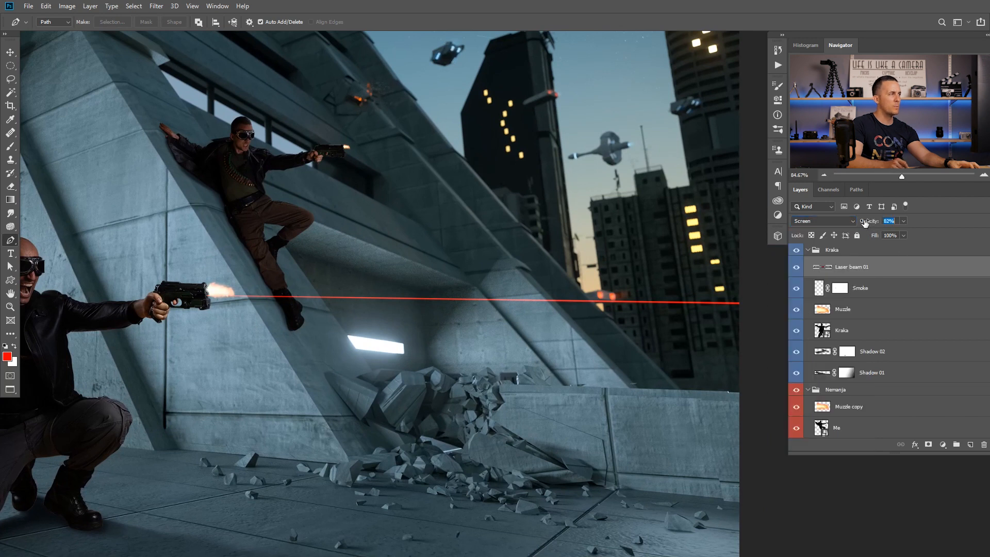
drag(865, 222, 862, 224)
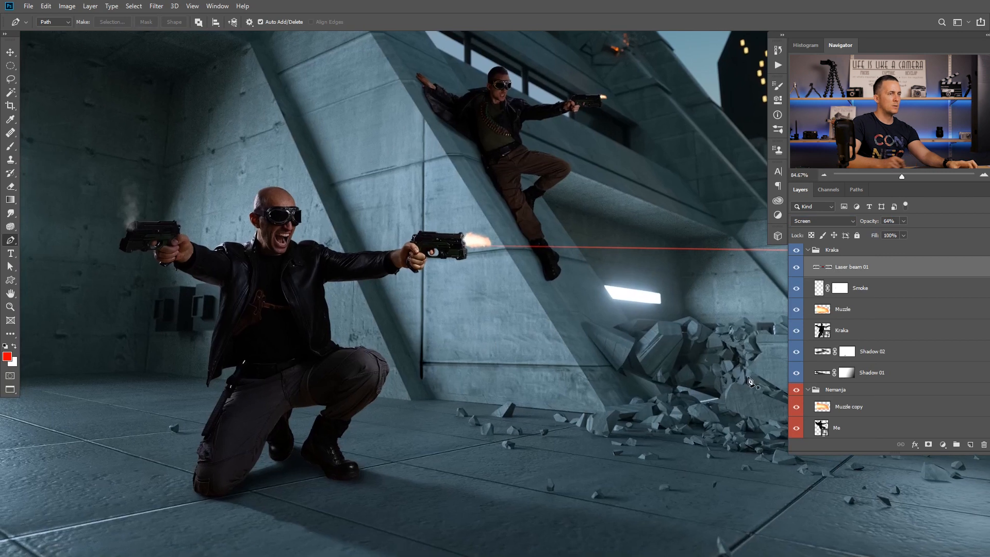
Add a Laser beam 02 layer and outline a thin closed Pen path from the kneeling gunman's smoking gun to beyond the image edge.
click(971, 444)
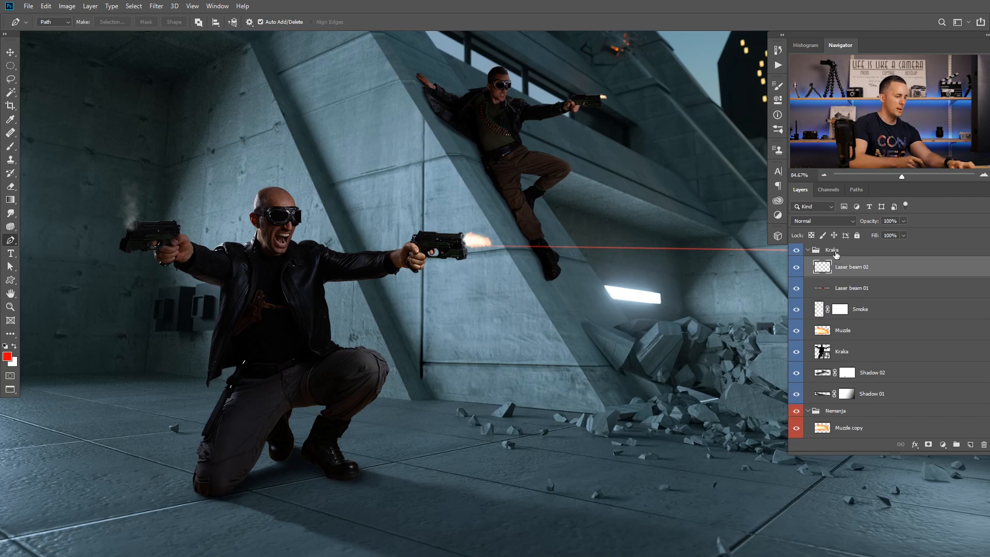
mouse_move(140, 252)
mouse_down()
mouse_move(202, 241)
mouse_move(154, 251)
mouse_move(139, 224)
mouse_move(131, 248)
mouse_move(156, 252)
mouse_up()
click(202, 234)
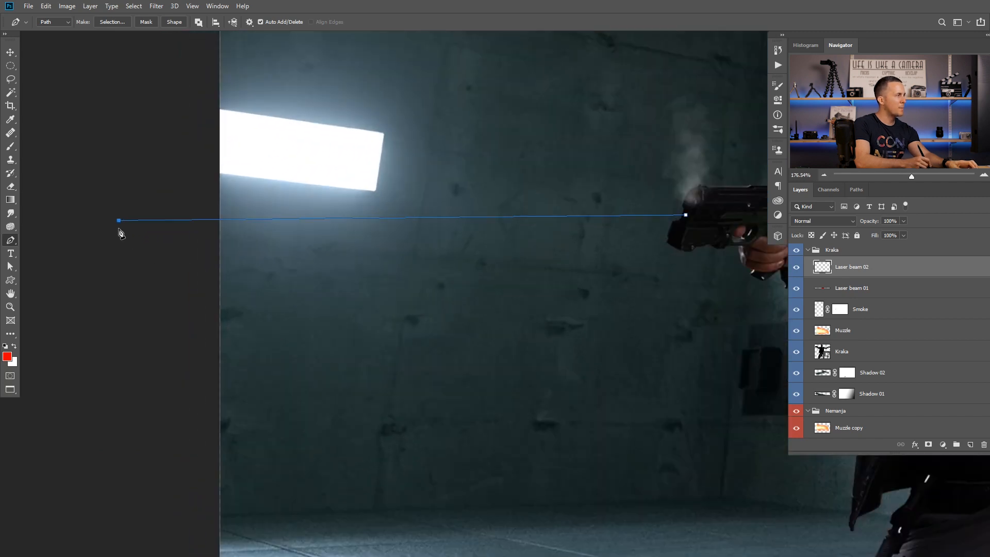
scroll(688, 222, up, 4)
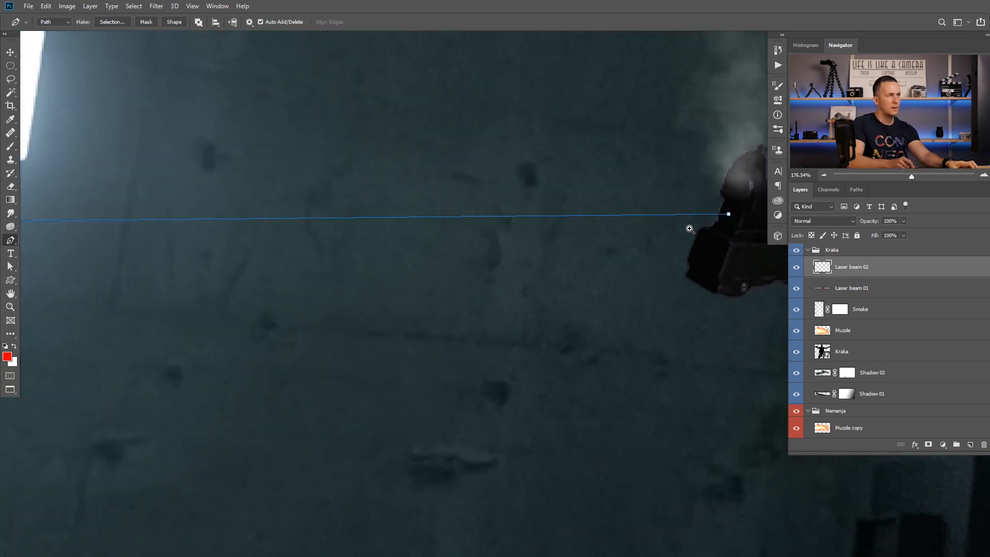
click(558, 242)
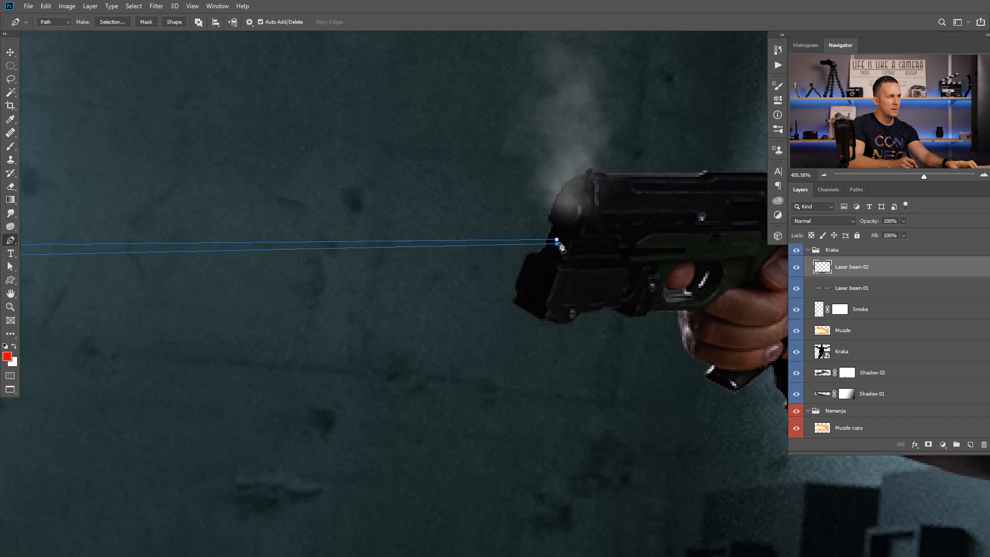
Turn the second beam path into a selection, fill it with red on Laser beam 02, and deselect.
key(ctrl+Return)
scroll(518, 248, down, 8)
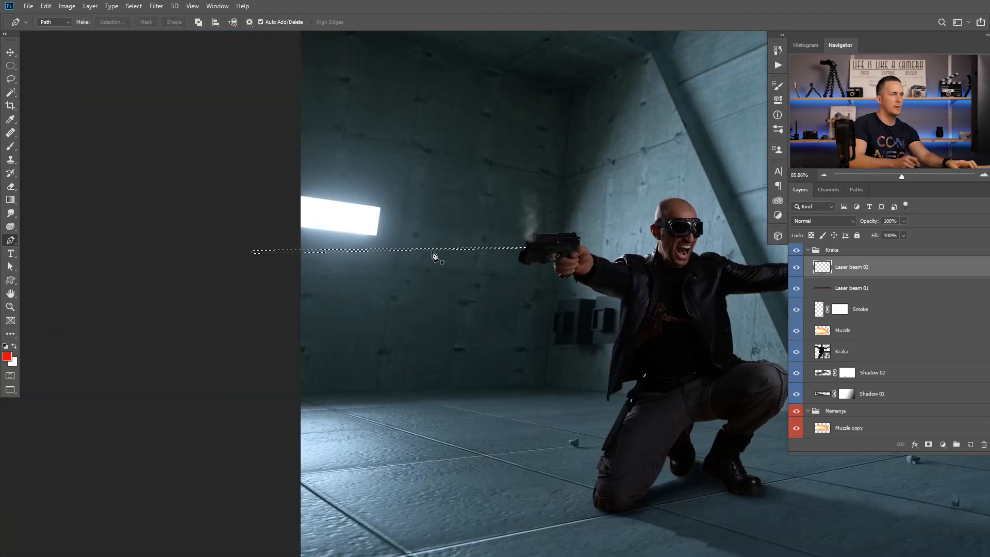
key(alt+BackSpace)
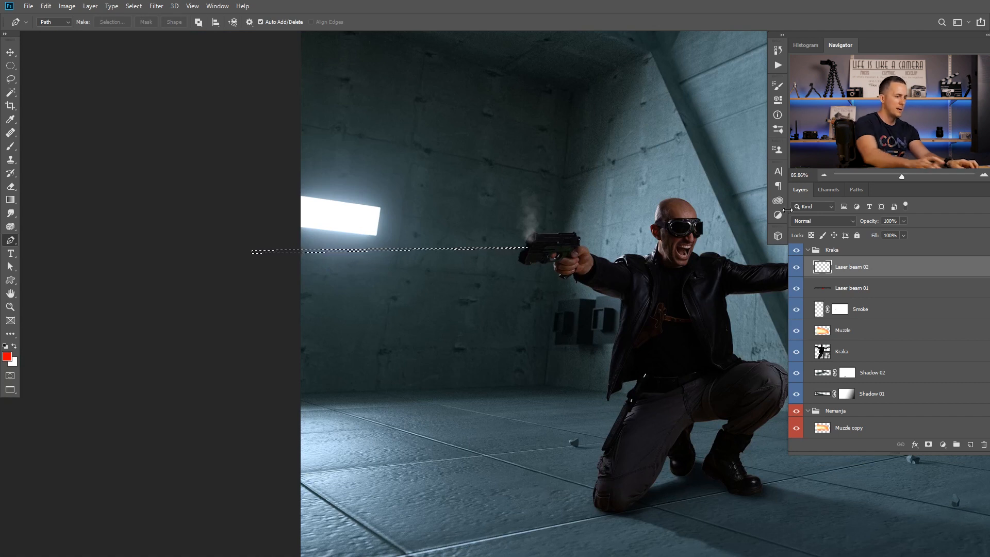
key(ctrl+d)
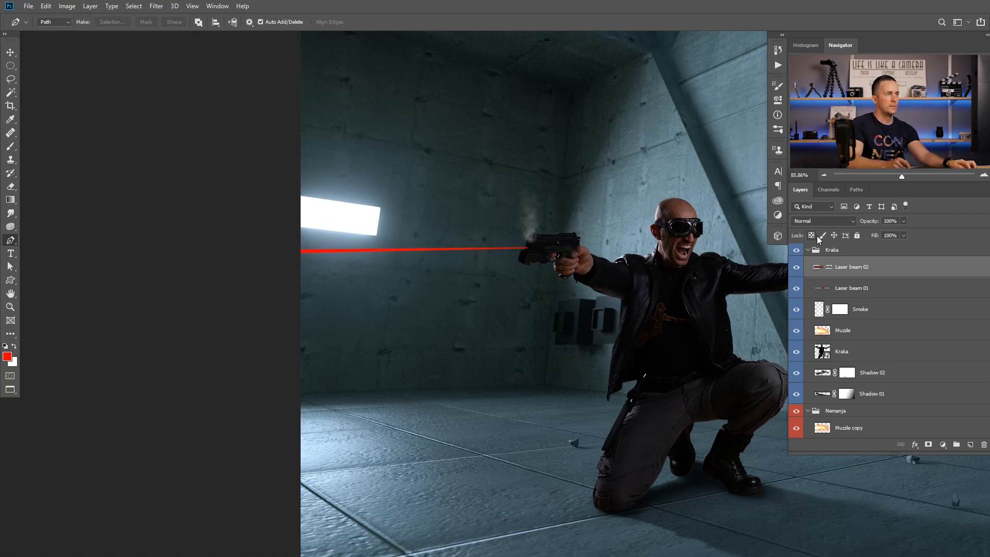
Set the Laser beam 02 layer to Screen blending and lower its opacity to 71%.
click(824, 221)
click(835, 308)
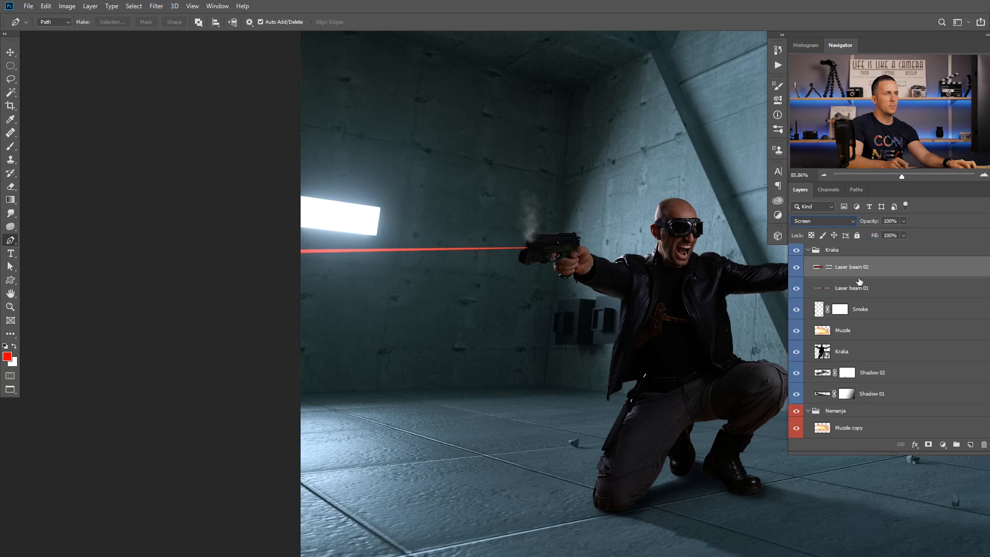
drag(878, 223, 862, 223)
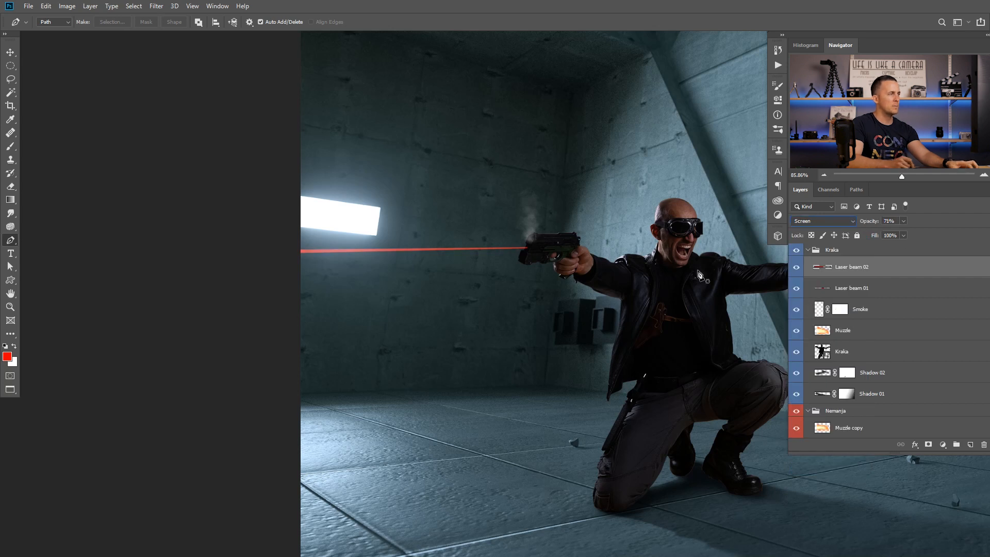
drag(553, 318, 371, 330)
drag(547, 341, 527, 324)
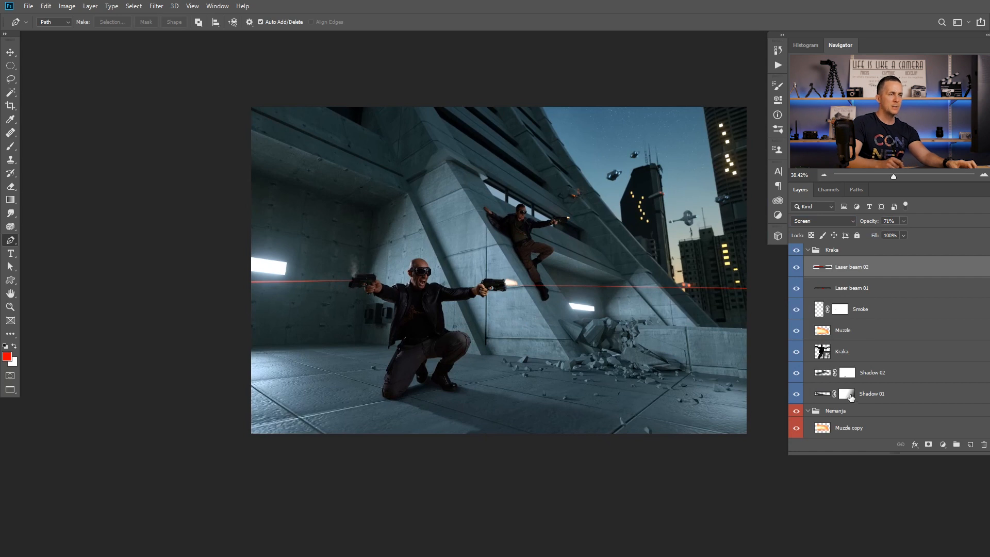
scroll(913, 424, down, 1)
click(886, 404)
click(970, 445)
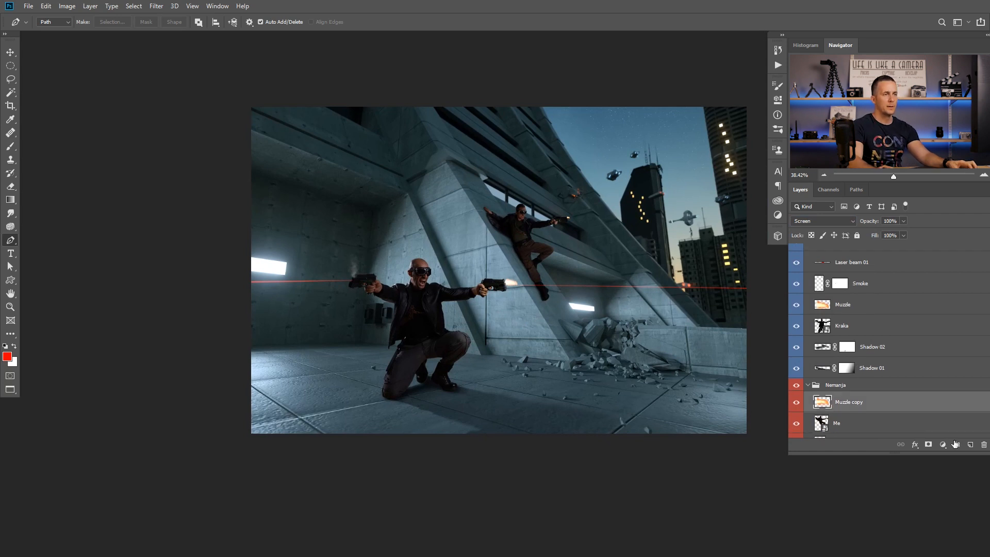
double_click(846, 403)
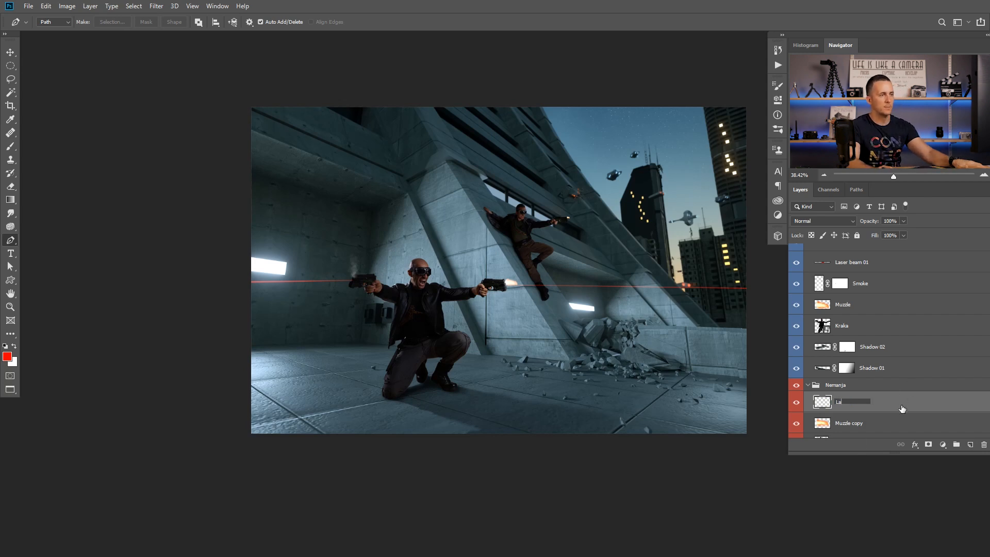
key(Escape)
key(Delete)
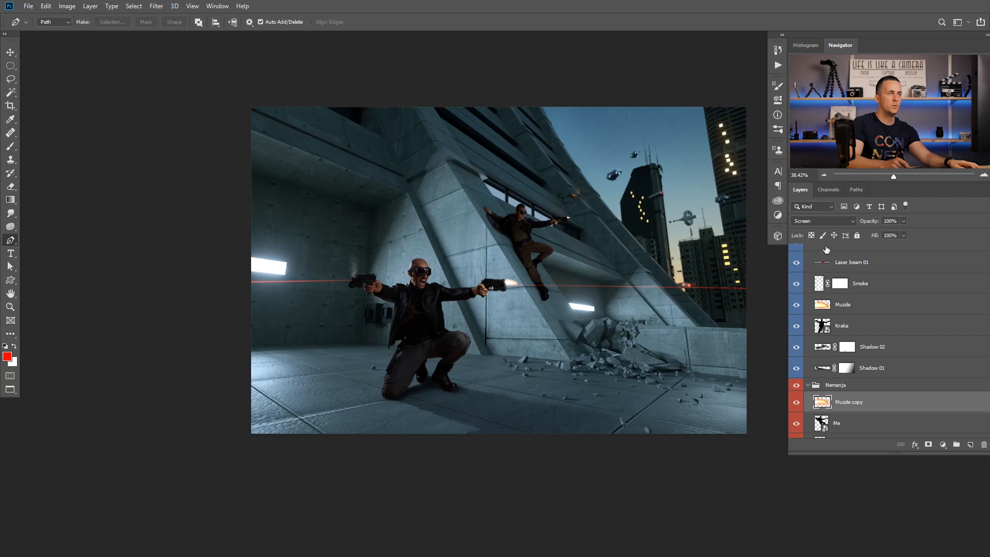
Duplicate Laser beam 01 above the Muzzle copy layer and move the copy to the muzzle of the upper gunman's gun.
drag(843, 265, 839, 403)
key(v)
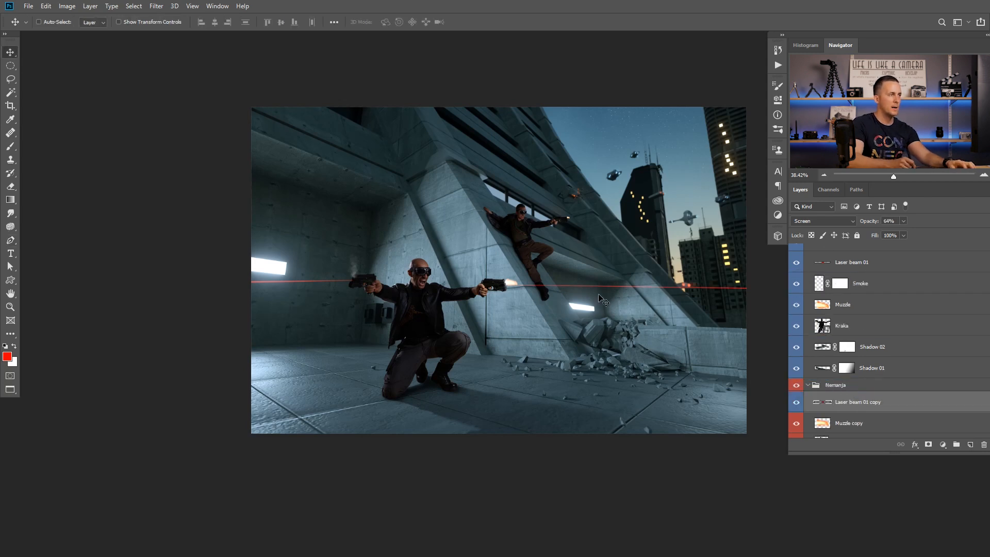
drag(596, 312, 645, 227)
scroll(646, 227, up, 5)
drag(562, 250, 450, 315)
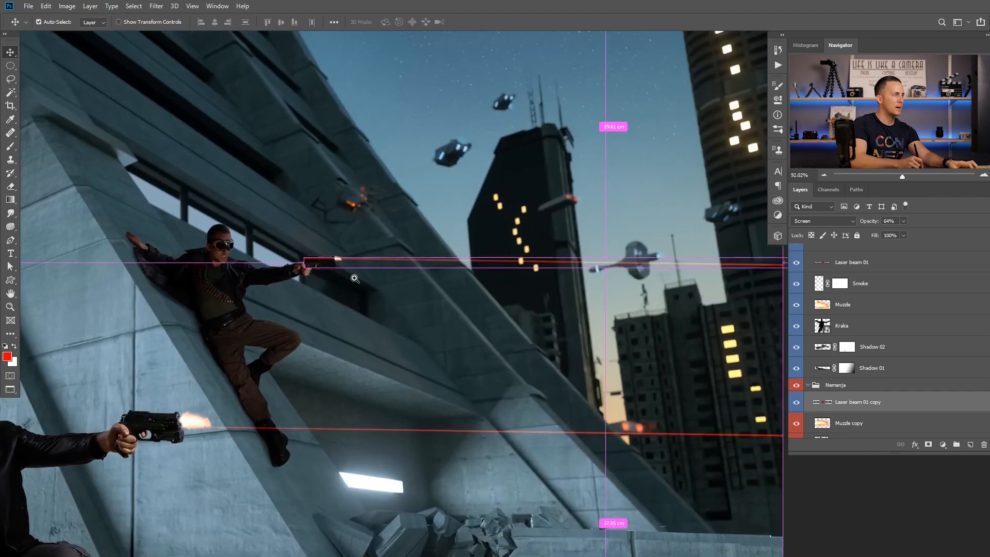
drag(340, 276, 458, 249)
scroll(364, 248, up, 5)
drag(395, 256, 353, 252)
Resize the copied beam with Free Transform so it starts at the edge of the upper gun and becomes thinner.
key(ctrl+t)
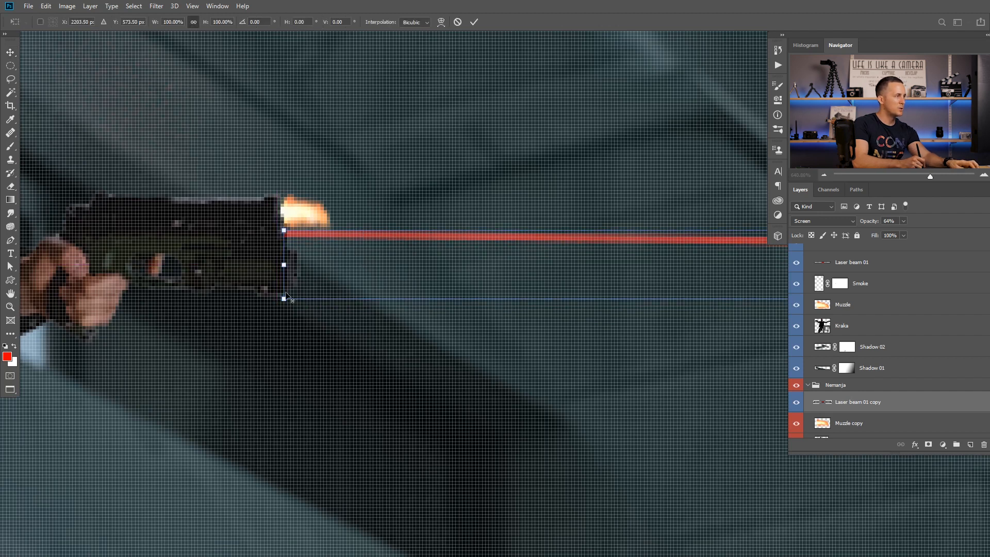
drag(284, 297, 296, 296)
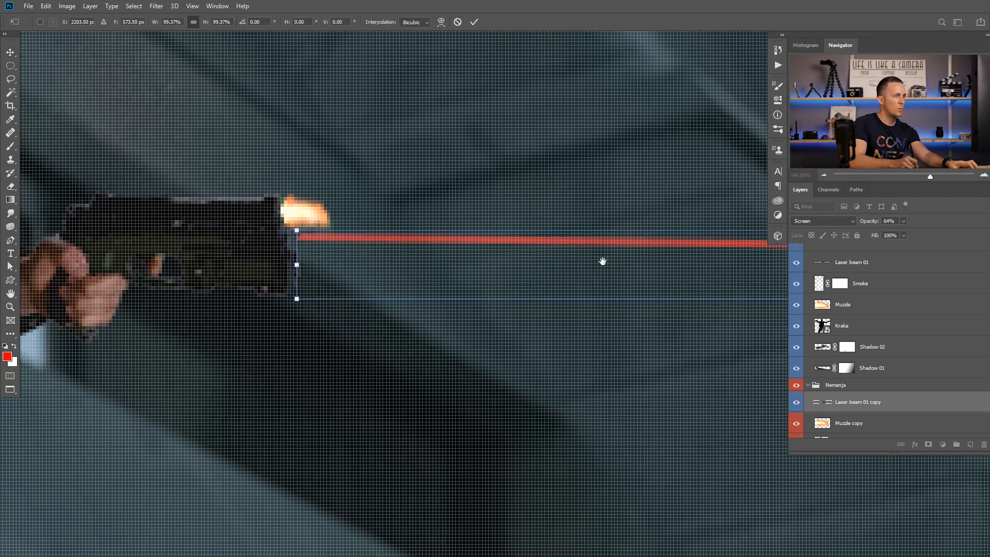
drag(601, 260, 364, 253)
drag(487, 268, 449, 272)
drag(691, 268, 485, 247)
key(Return)
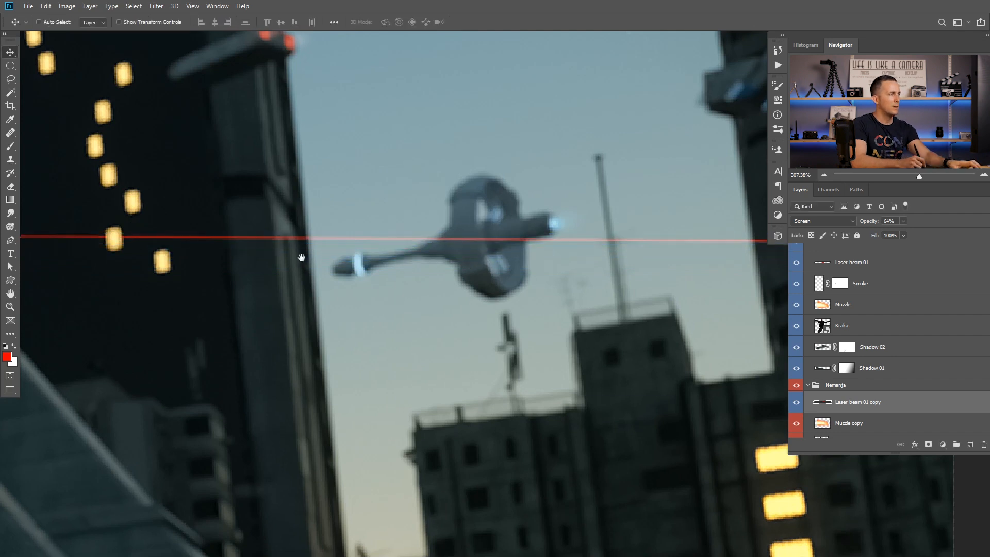
Align the thinned beam's start with the upper gunman's muzzle, just below the flash, and set its layer opacity to 100%.
drag(217, 252, 652, 276)
drag(276, 291, 418, 343)
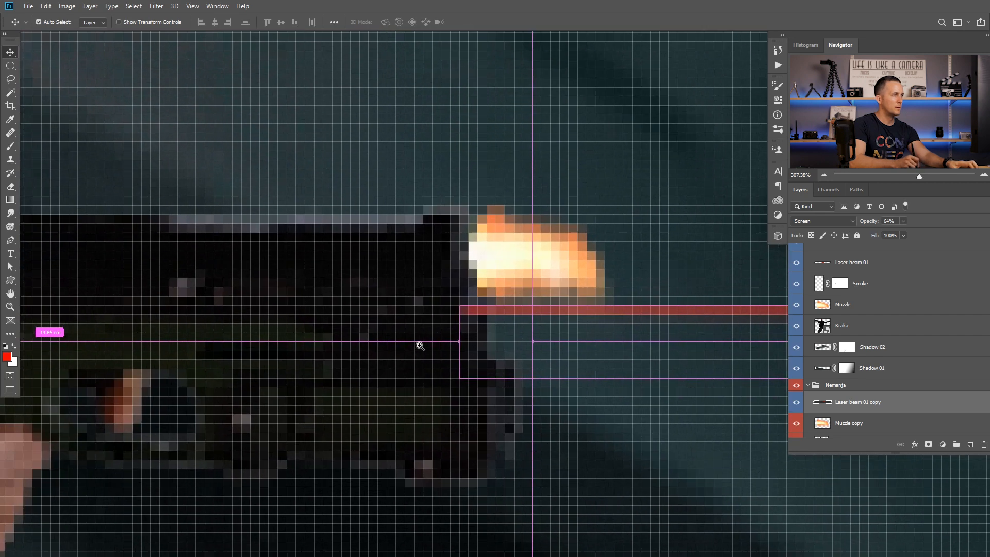
drag(523, 309, 457, 334)
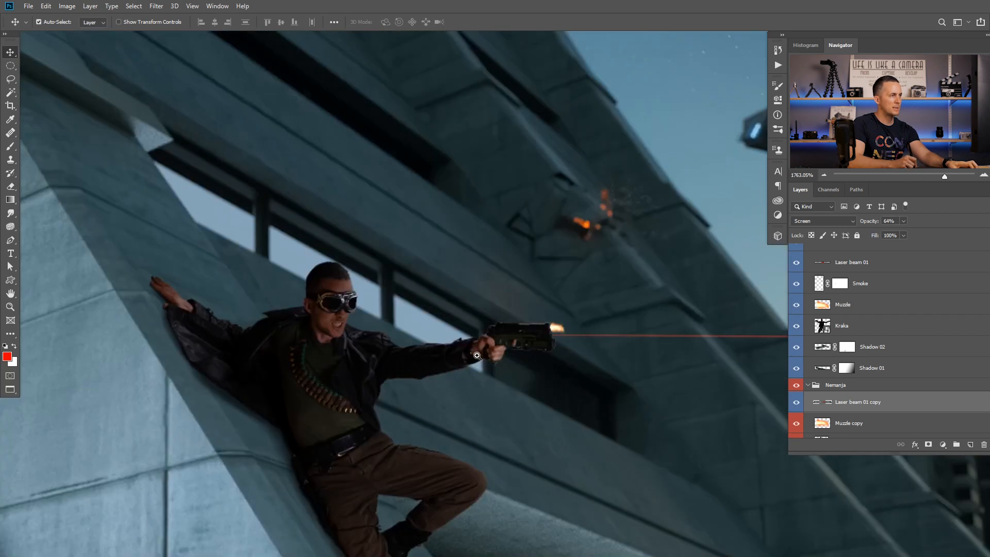
drag(705, 332, 382, 318)
drag(212, 320, 291, 335)
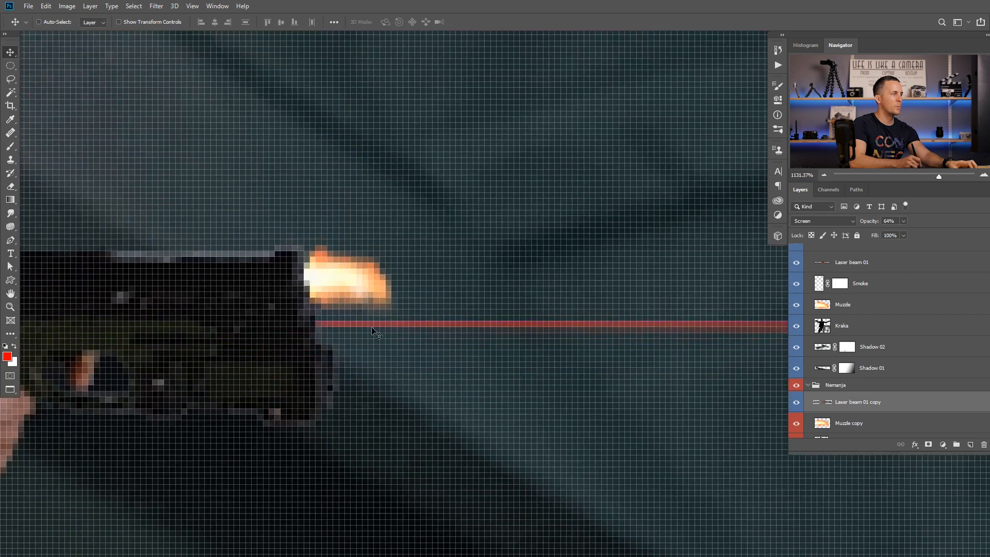
scroll(381, 328, down, 10)
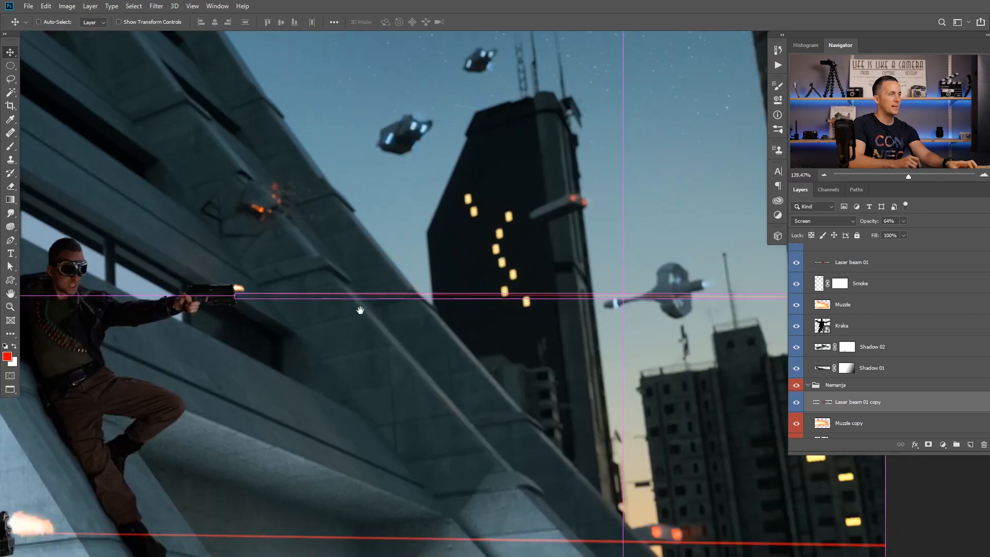
scroll(453, 317, down, 3)
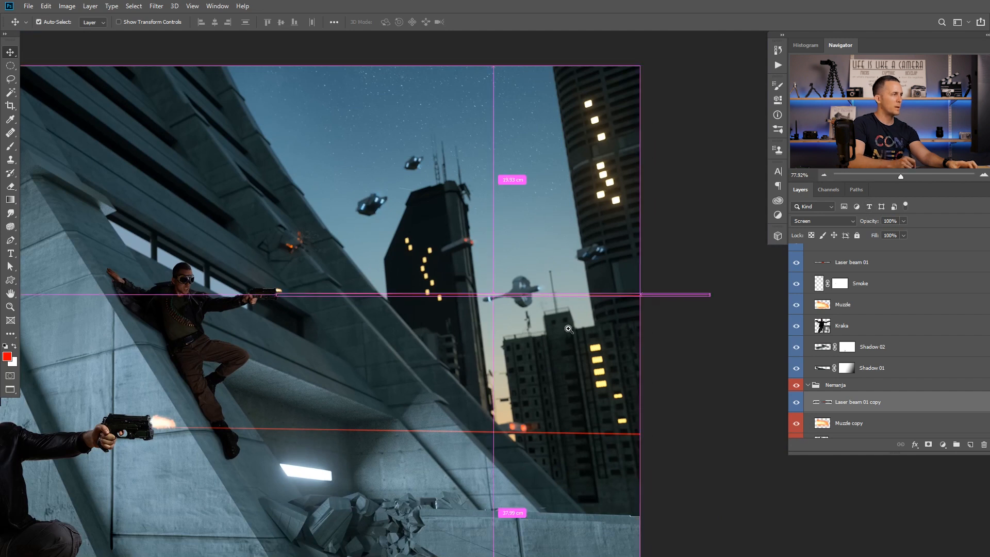
scroll(656, 316, down, 1)
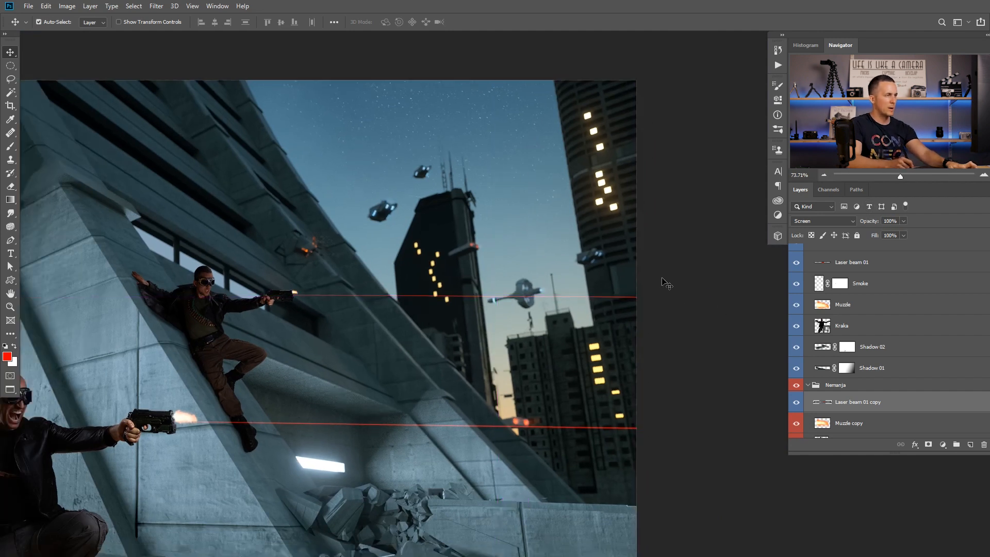
Rotate the upper beam slightly upward with Free Transform, pivoting around its muzzle end, to follow the gun's direction.
key(ctrl+t)
drag(276, 303, 345, 314)
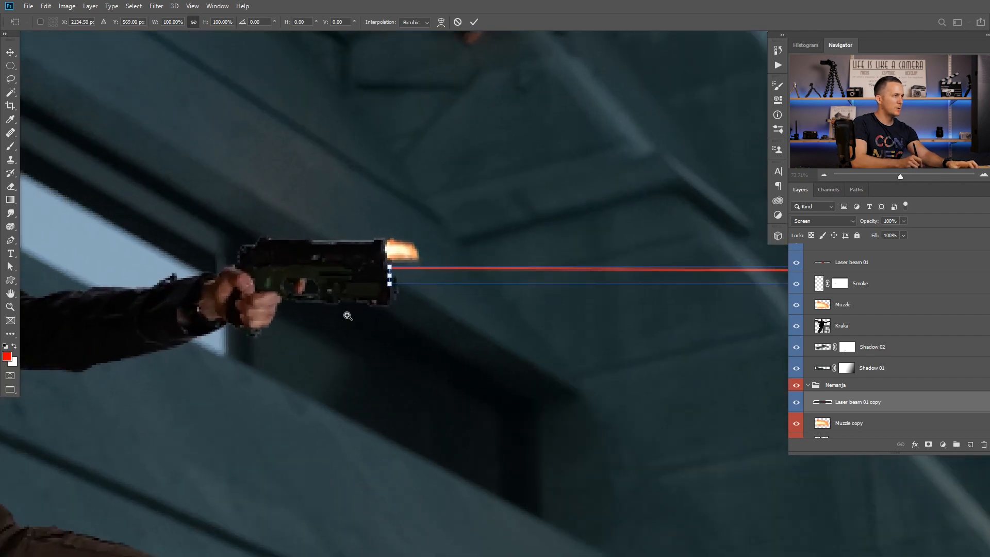
alt+click(402, 278)
drag(675, 248, 310, 264)
key(ctrl+1)
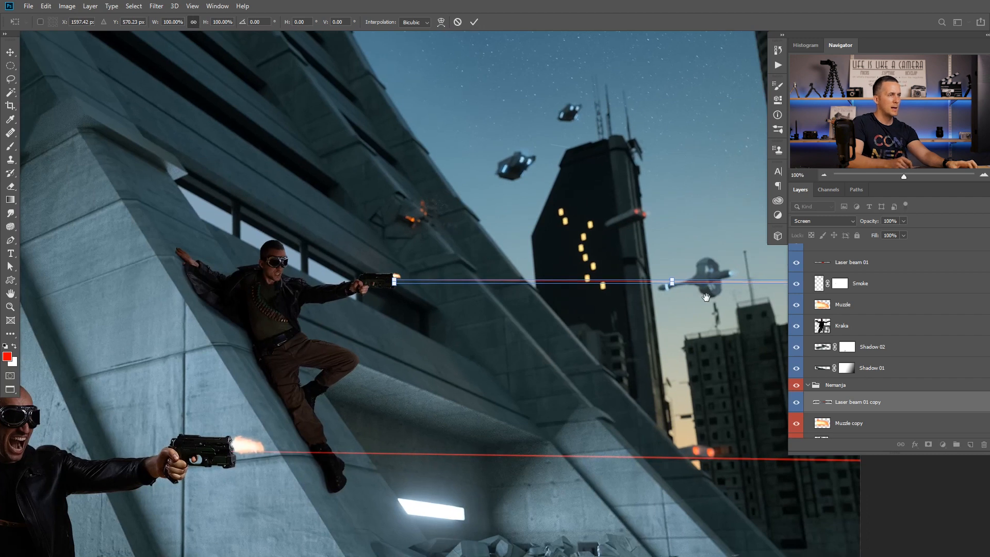
drag(706, 297, 460, 314)
drag(722, 303, 723, 297)
key(Return)
Nudge the upper beam up slightly so it sits closer to the muzzle flash.
drag(97, 315, 179, 320)
drag(412, 229, 413, 227)
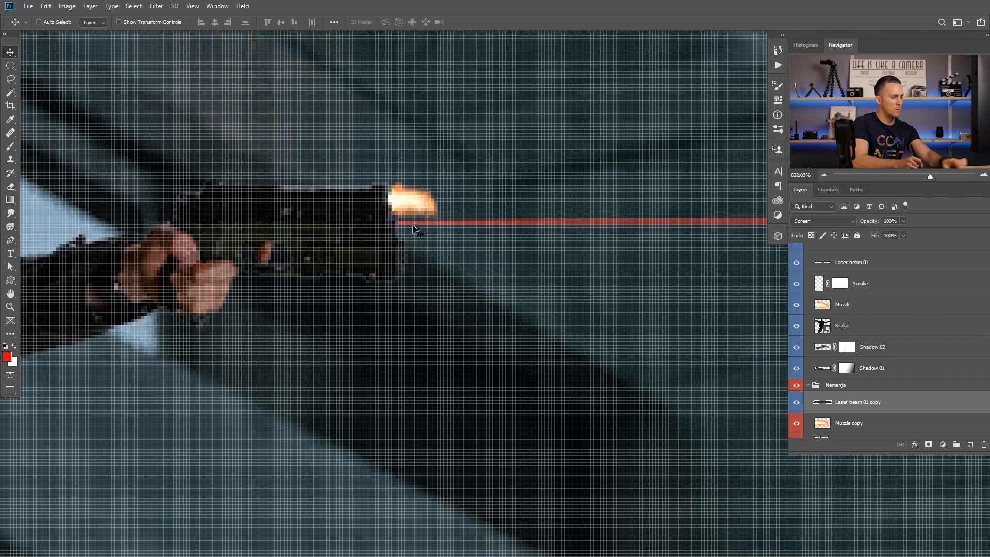
key(Up)
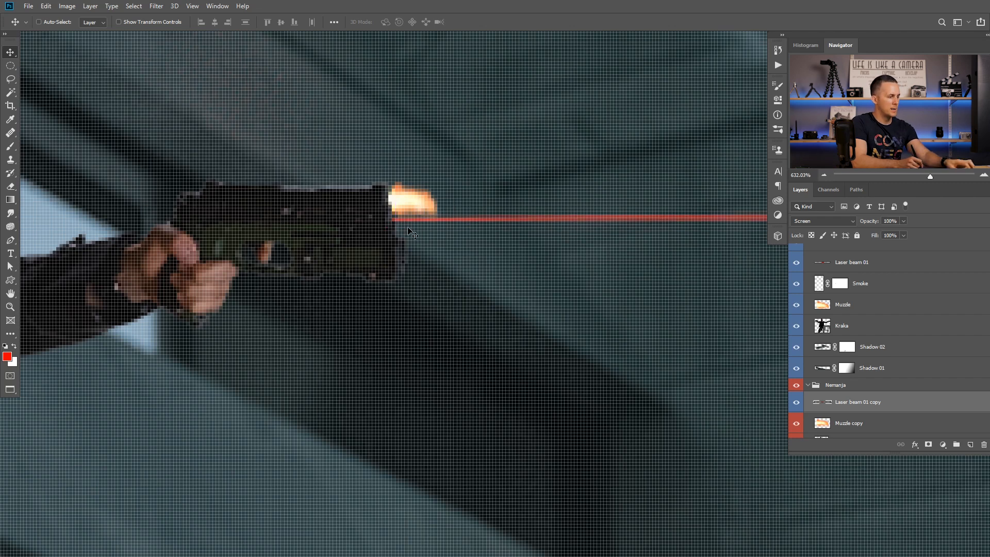
key(ctrl+0)
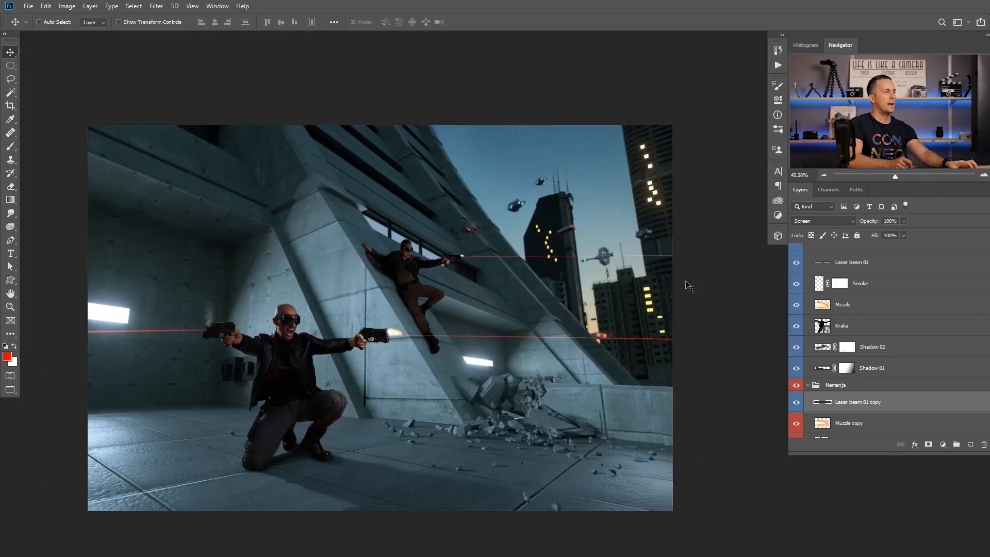
mouse_move(712, 339)
mouse_down()
mouse_move(705, 311)
mouse_move(706, 320)
mouse_up()
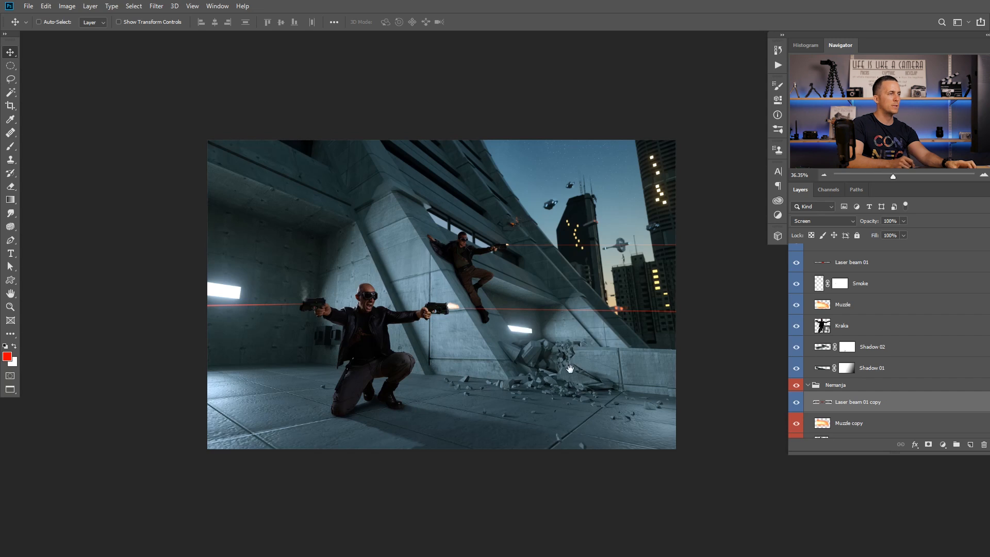
drag(570, 369, 549, 372)
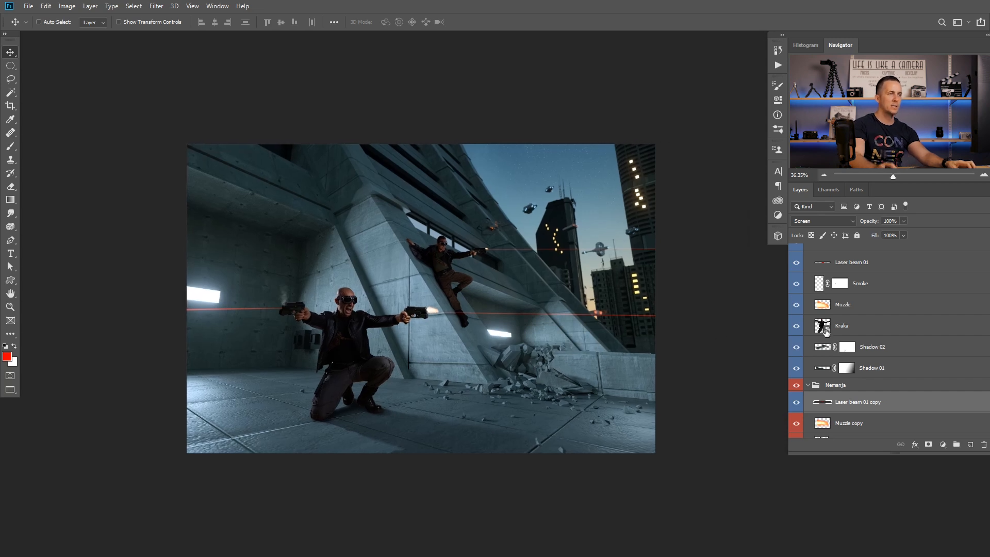
scroll(878, 328, down, 3)
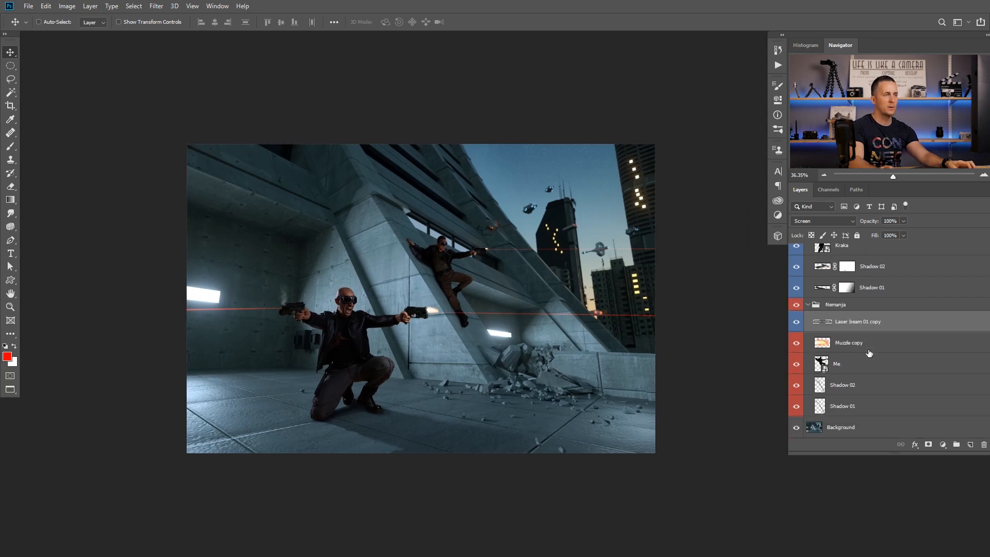
Add an empty layer named Smoke directly above the Background layer, and lengthen the layer list to show more of the stack.
click(844, 427)
click(969, 444)
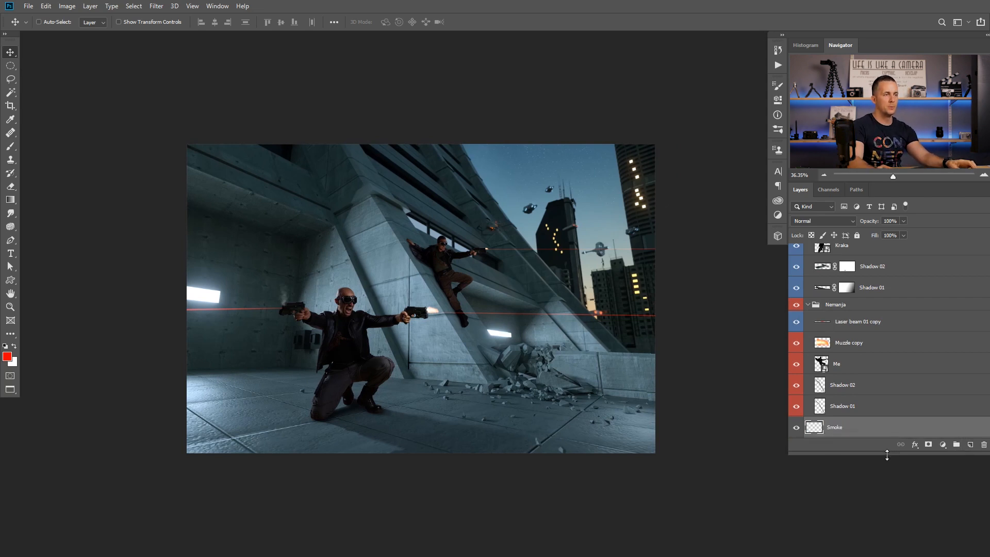
drag(887, 455, 886, 552)
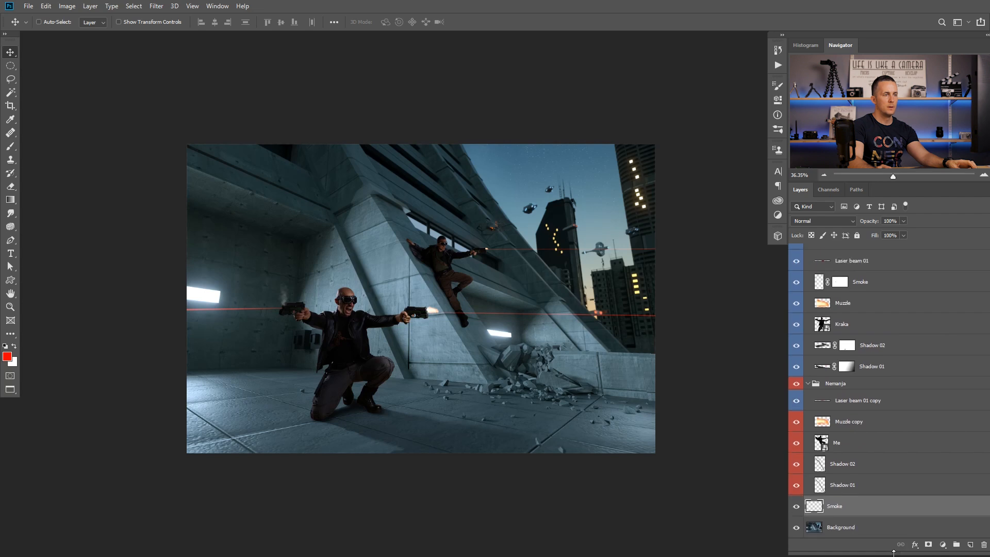
Group the new Smoke layer with the Background layer and name the group Background.
shift+click(850, 531)
key(ctrl+g)
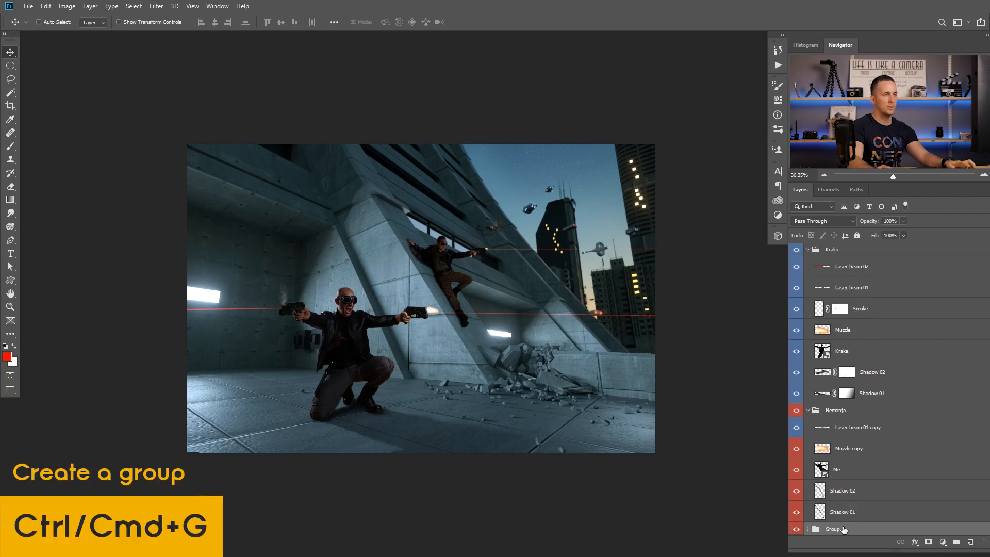
double_click(834, 529)
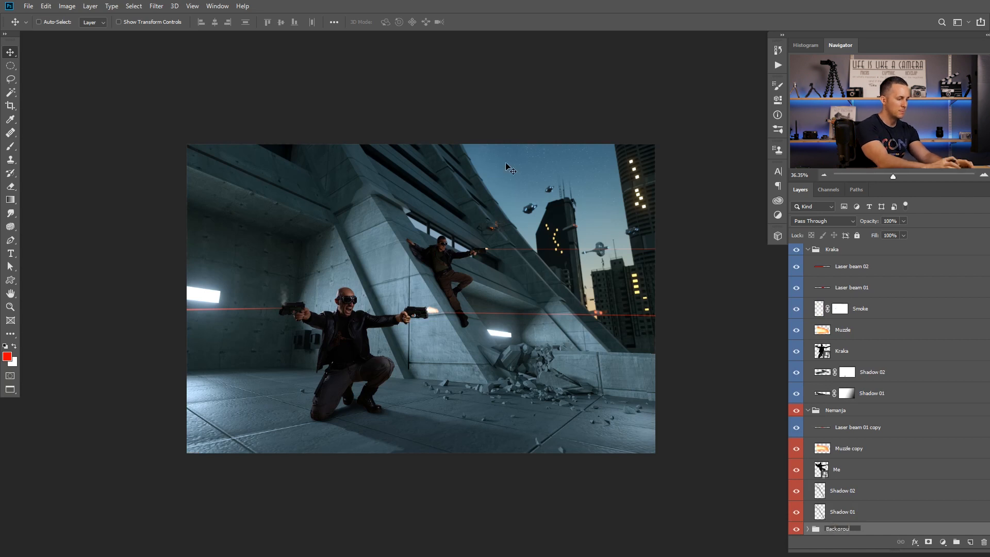
key(Return)
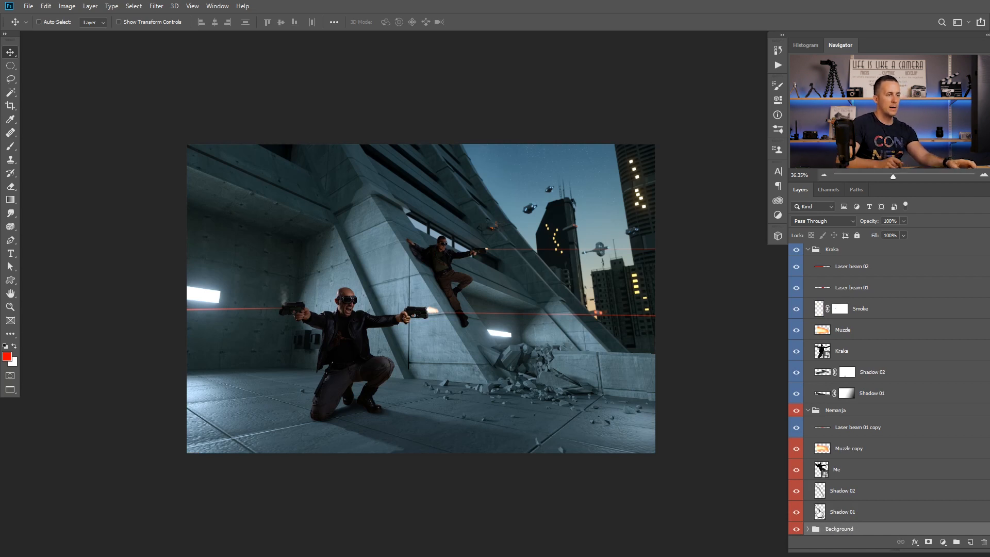
Select the Smoke layer inside the Background group and set up the Cloud/Dust 02 brush with white as the foreground colour.
click(808, 529)
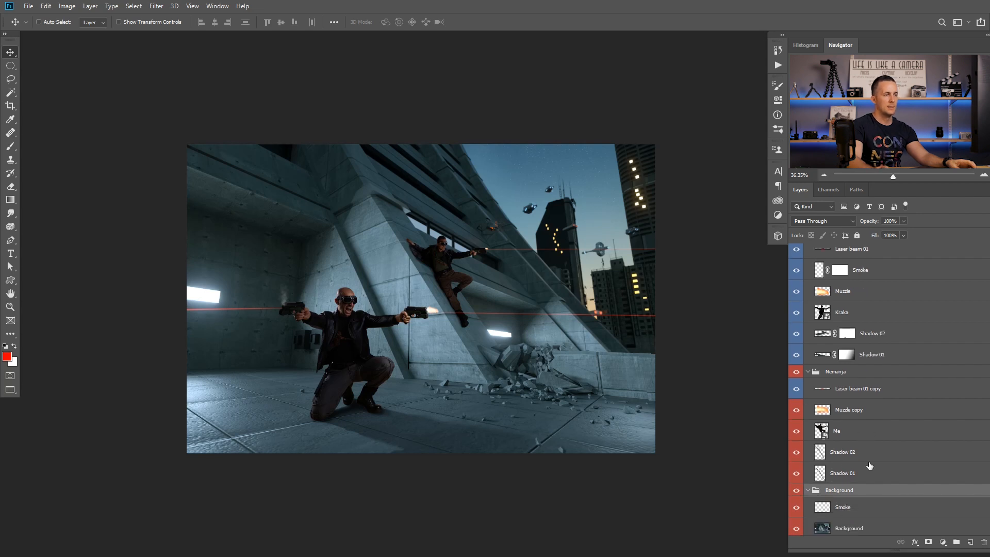
click(823, 503)
key(b)
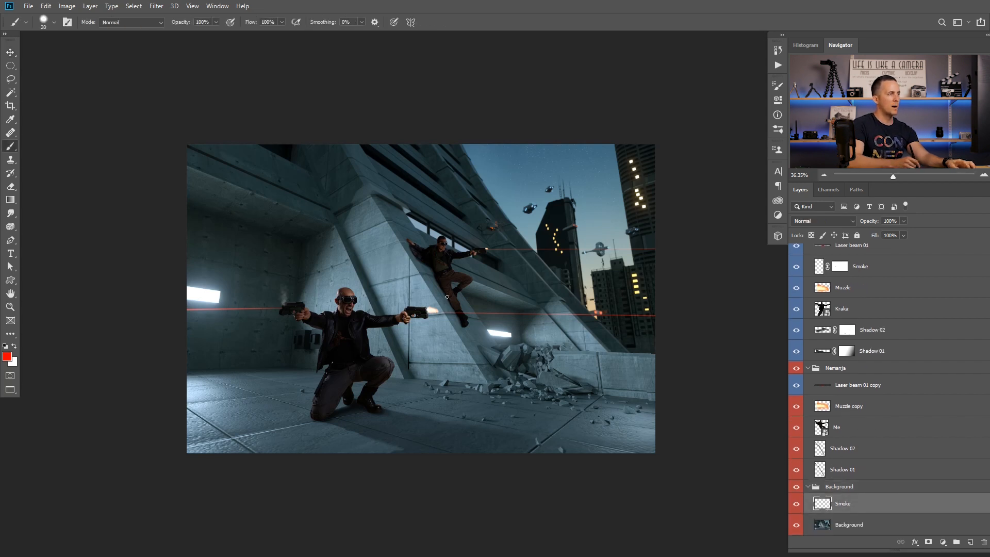
right_click(456, 345)
click(525, 487)
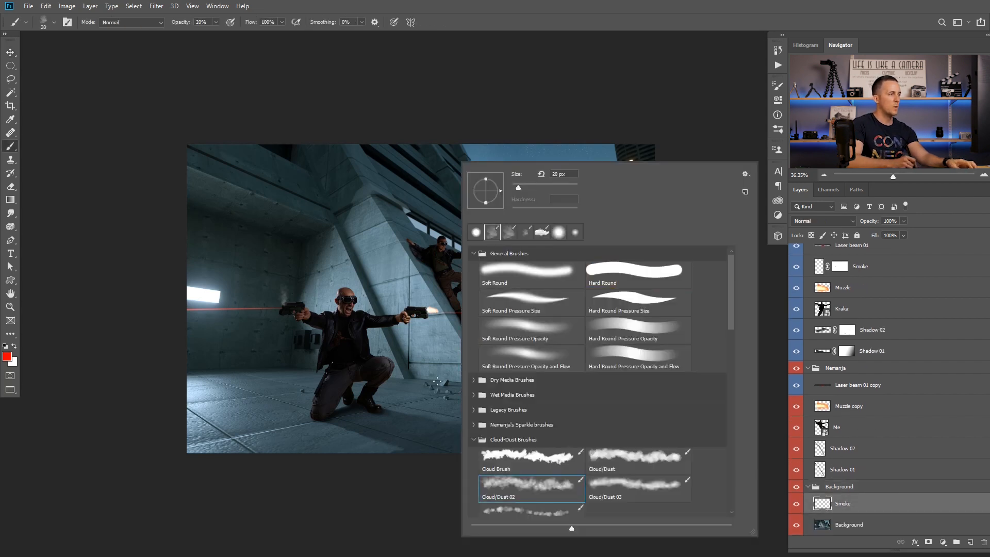
click(16, 346)
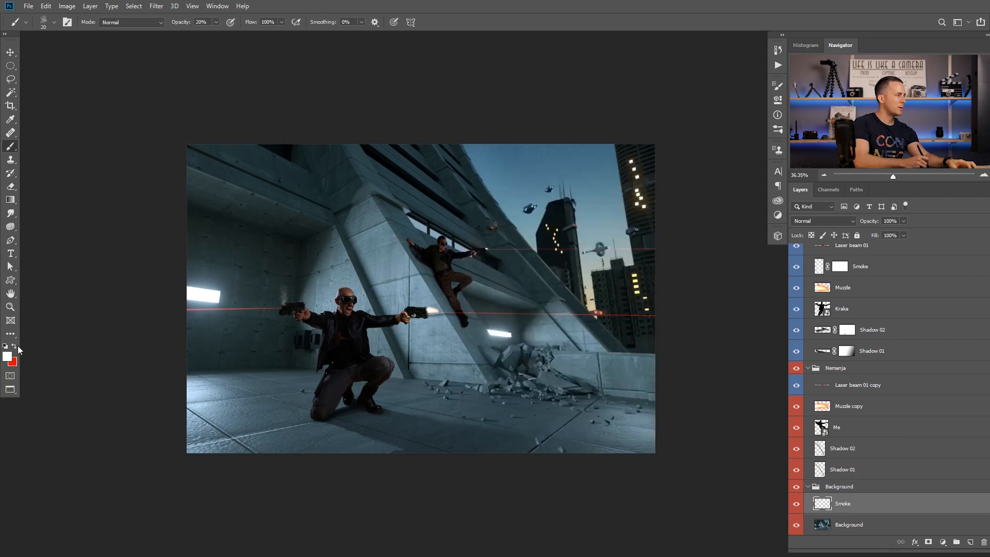
Enlarge the brush to 200 px and dab a faint trail of smoke rising from the rubble up along the slanted concrete pillar.
key(])
key(])
key(])
key(])
click(529, 364)
click(530, 356)
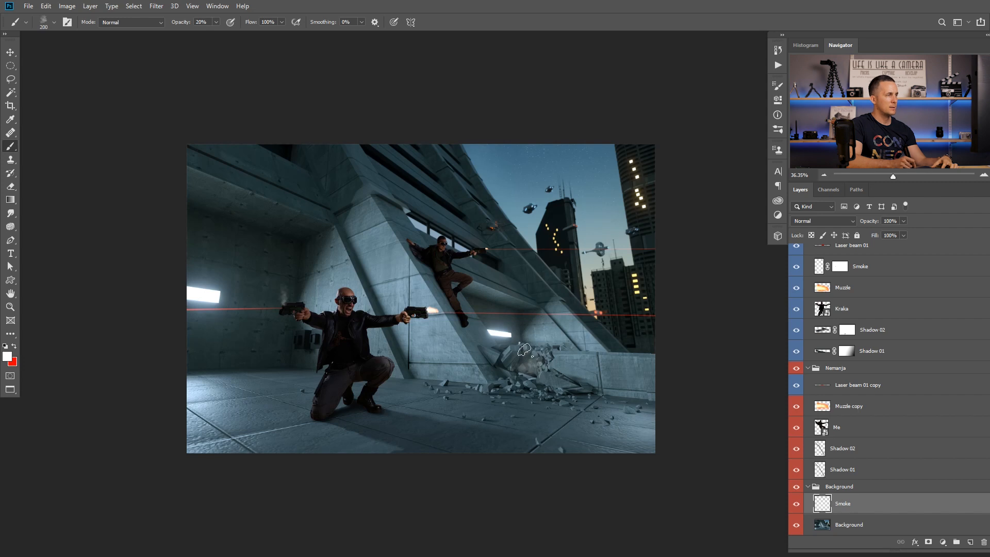
click(534, 335)
click(543, 319)
click(559, 304)
click(569, 294)
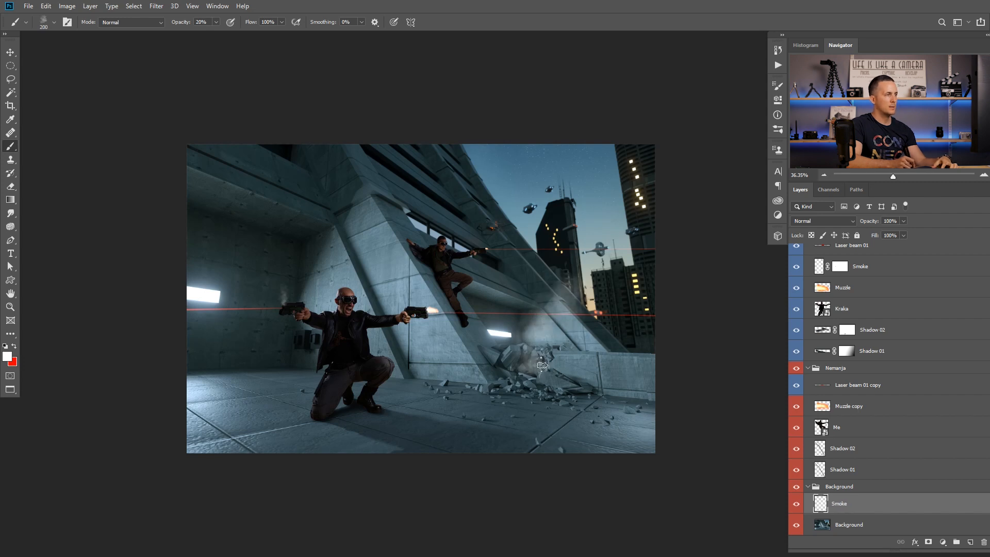
Reset the colours to black and white with white in front, and add denser smoke over the rubble and just above it.
scroll(534, 367, up, 1)
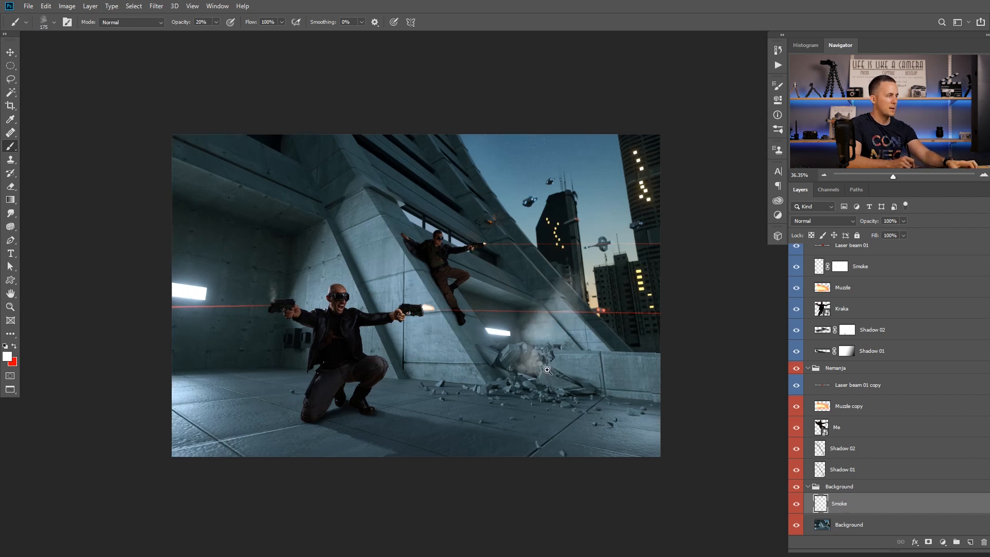
key(d)
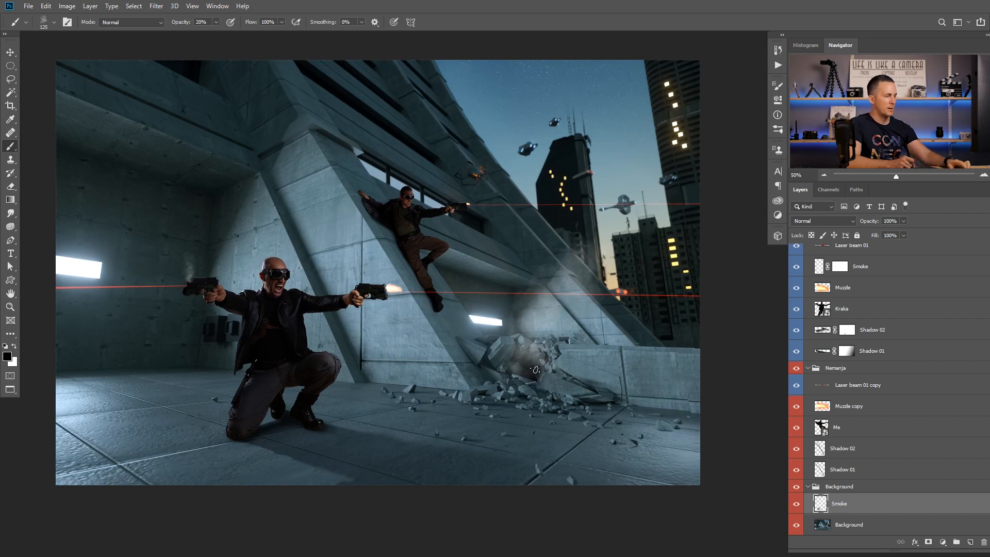
key(x)
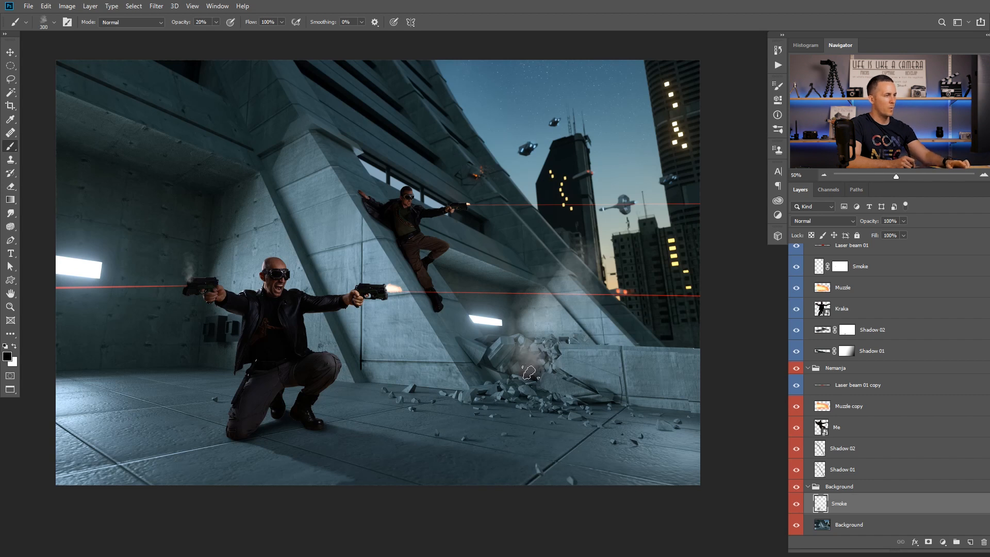
key(x)
click(527, 363)
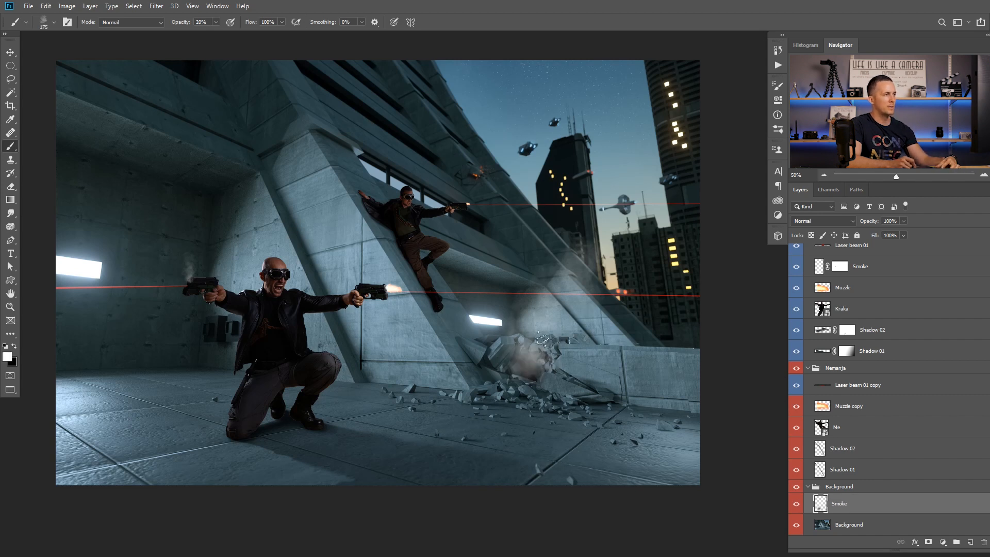
click(538, 331)
Enlarge the smoke brush and paint wider, softer smoke drifting above the rubble and over the low wall beside it.
key(bracketright)
click(564, 279)
mouse_move(597, 320)
mouse_down()
mouse_move(564, 341)
mouse_move(600, 346)
mouse_up()
key(bracketright)
click(555, 278)
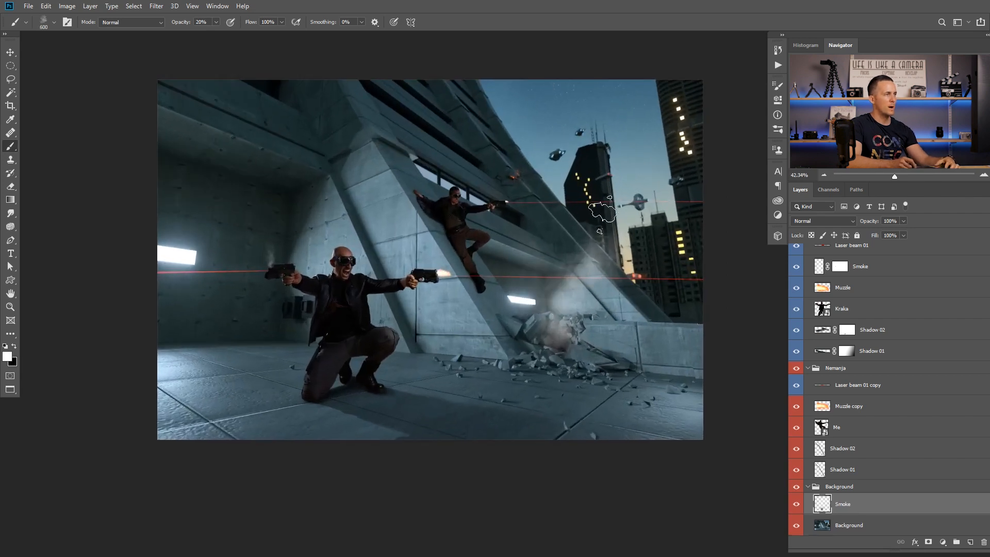
Paint more soft smoke around the broken rubble on the Smoke layer, using a larger brush at 20% opacity.
key(bracketright)
drag(603, 338, 557, 340)
drag(554, 303, 558, 303)
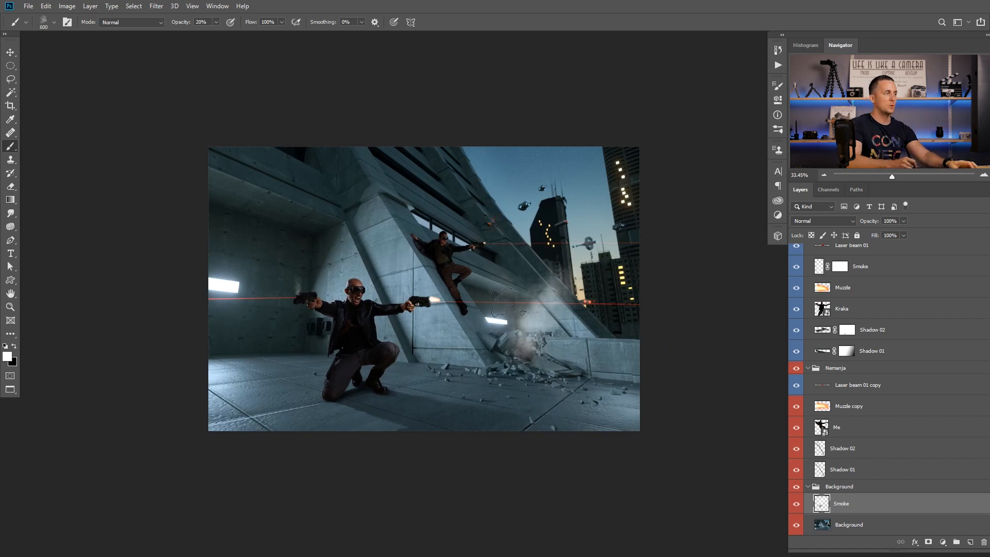
scroll(560, 327, up, 2)
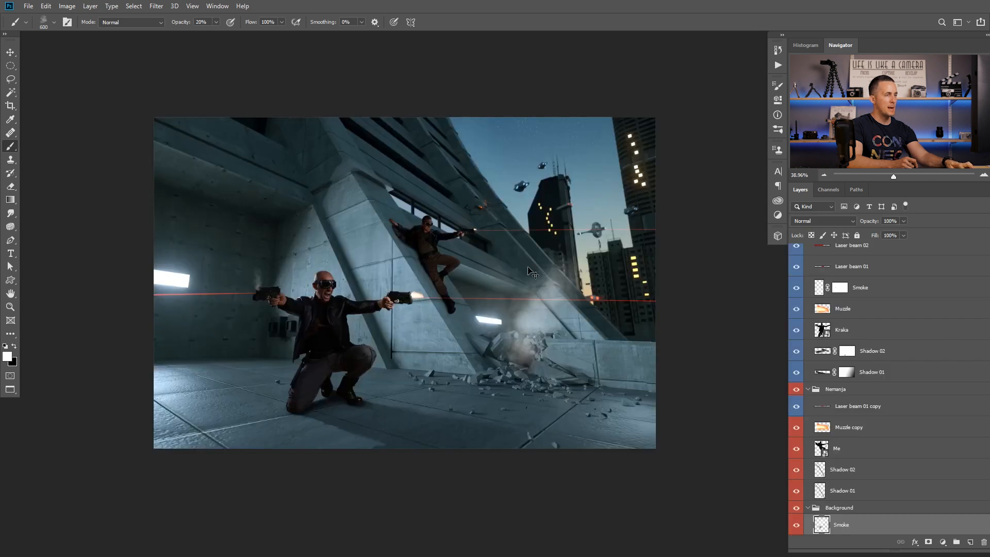
Collapse the two character layer groups and paste the copied robot as a new layer directly above the Background group.
click(843, 508)
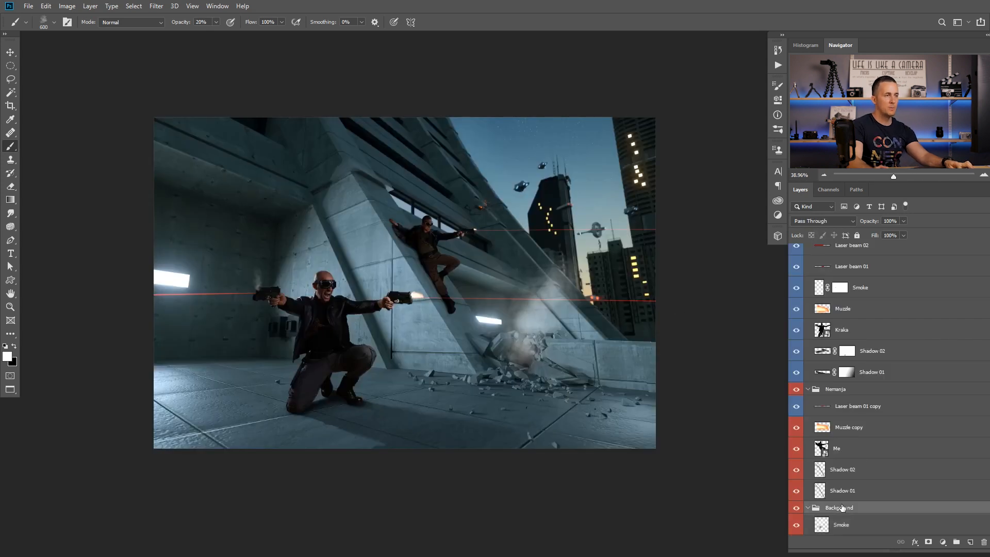
click(808, 390)
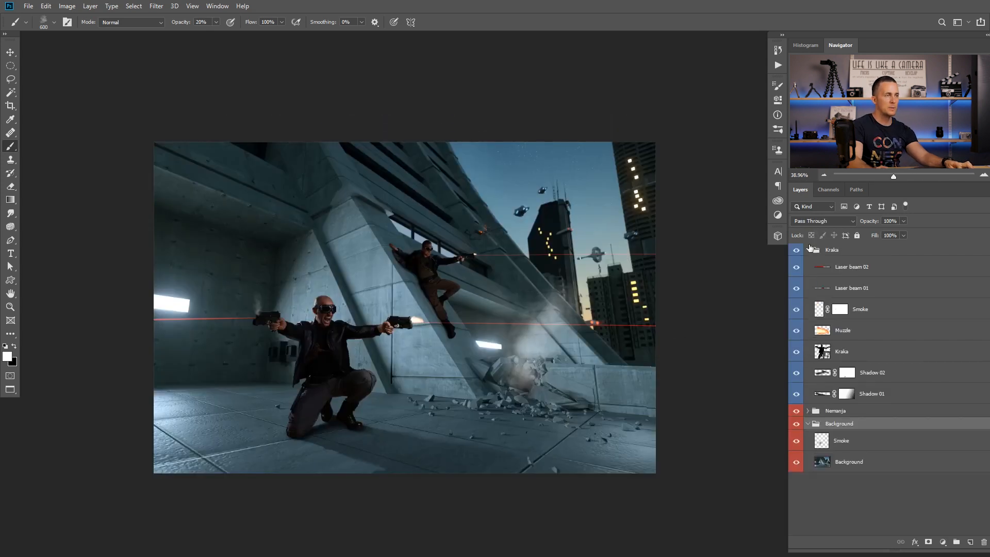
click(808, 251)
key(ctrl+v)
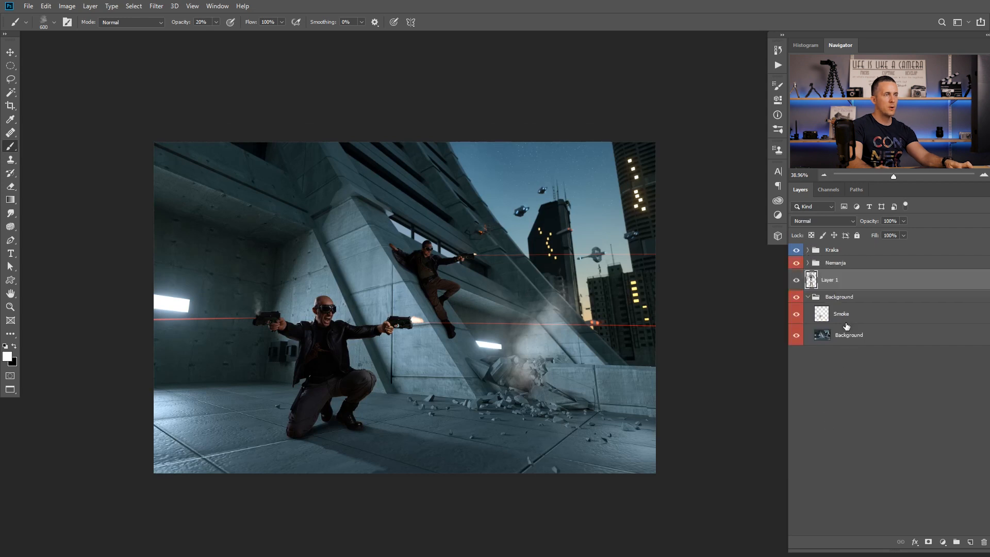
Rename the pasted layer as Robot.
double_click(830, 280)
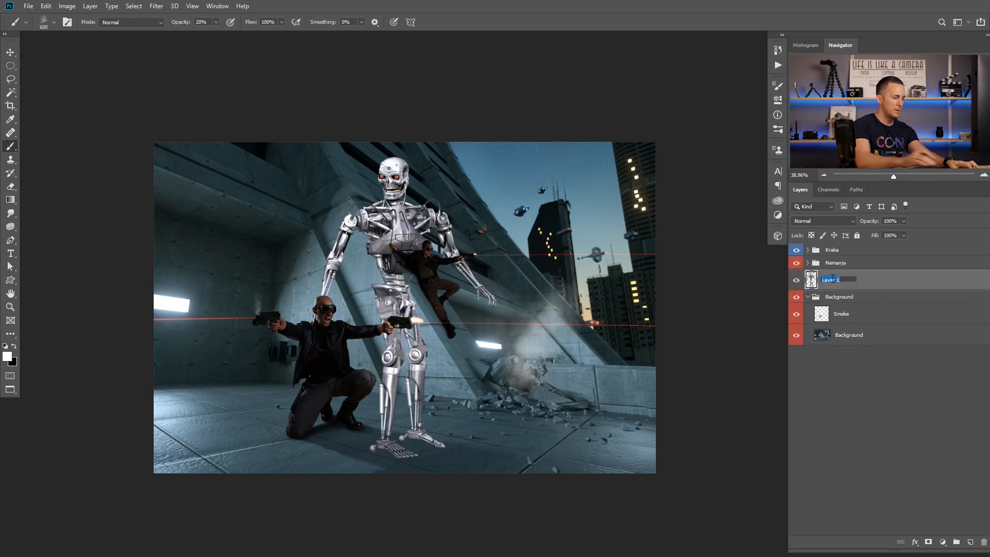
text(Robot)
key(Return)
Scale the robot to about 69.65% and place it at the image's right edge so only its arm remains inside the frame.
key(v)
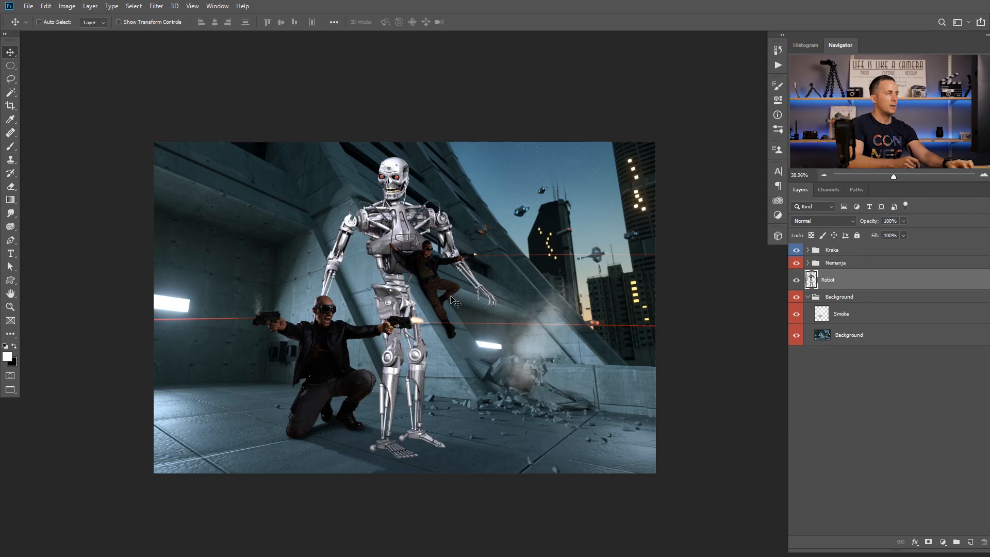
drag(412, 217, 533, 225)
key(ctrl+t)
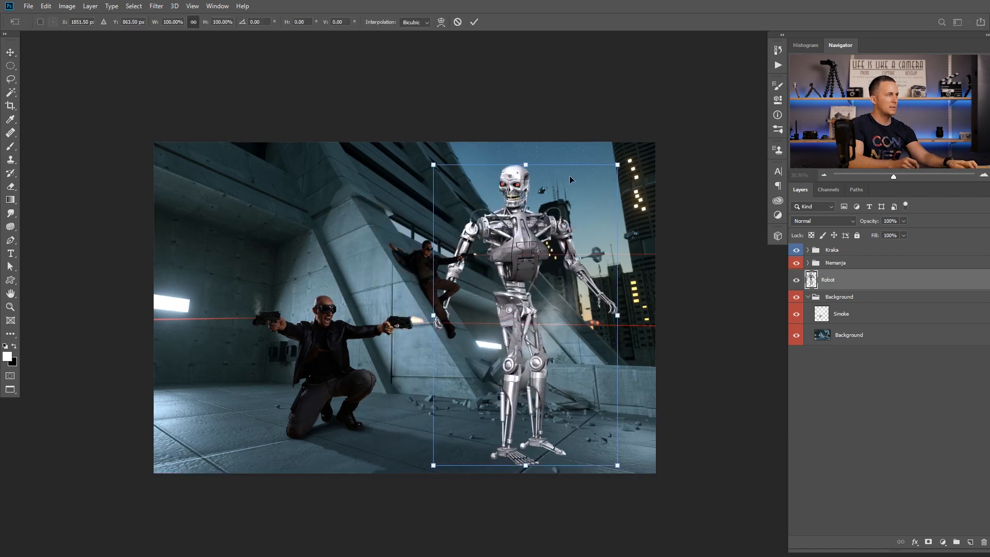
drag(618, 164, 595, 195)
drag(523, 277, 680, 290)
drag(614, 214, 622, 225)
drag(665, 264, 666, 272)
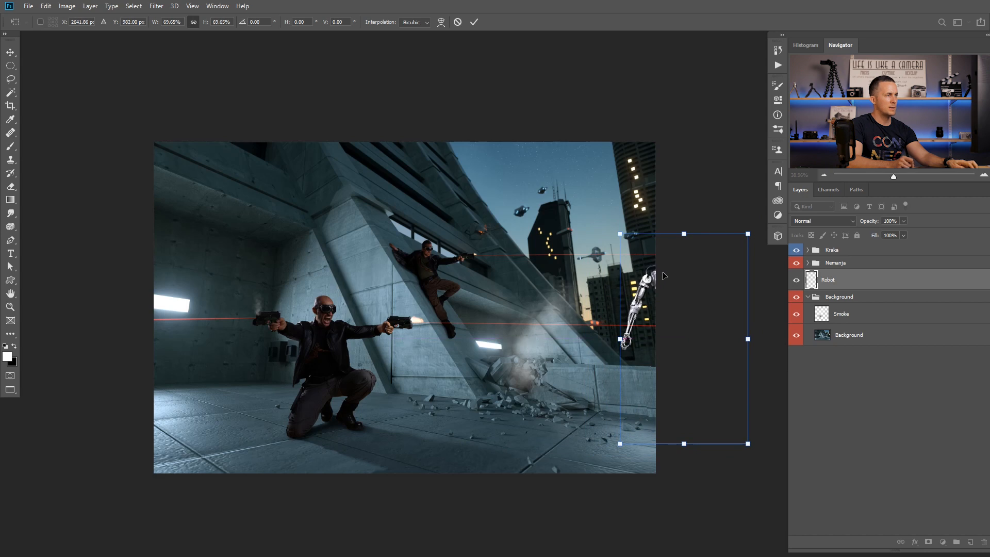
key(Return)
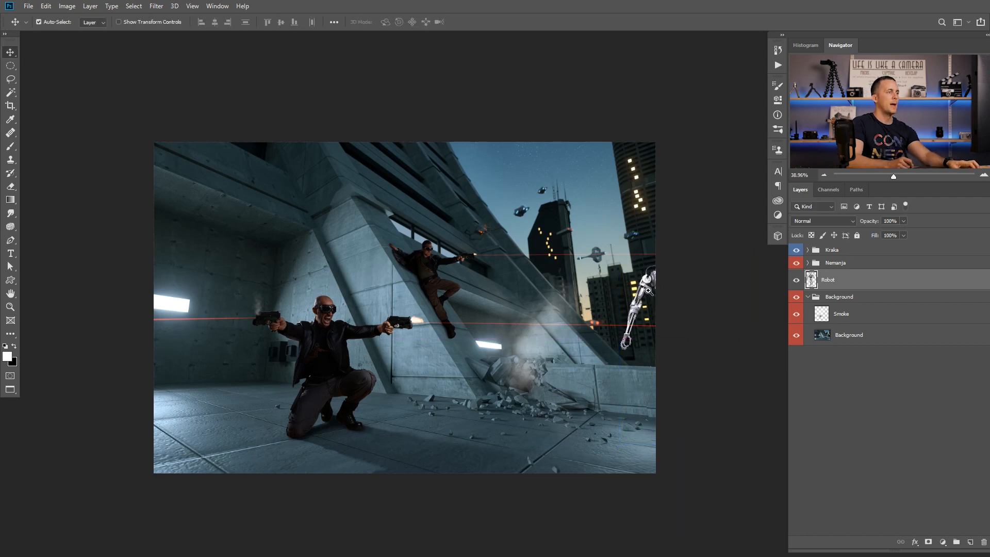
Duplicate the Robot layer, shift the copy into the frame beside the original, and flip it horizontally.
scroll(651, 302, up, 2)
drag(651, 304, 462, 307)
key(ctrl+j)
key(ctrl+t)
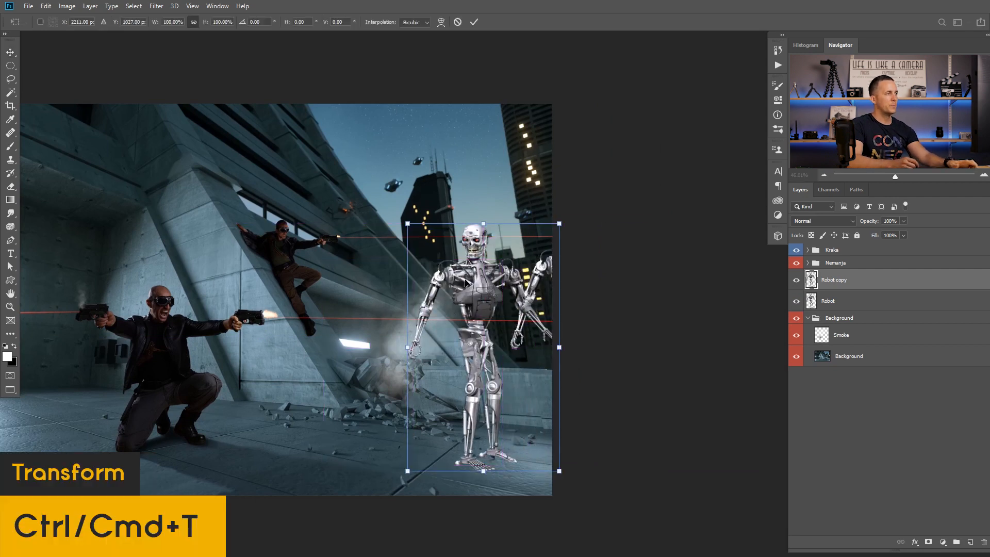
right_click(477, 300)
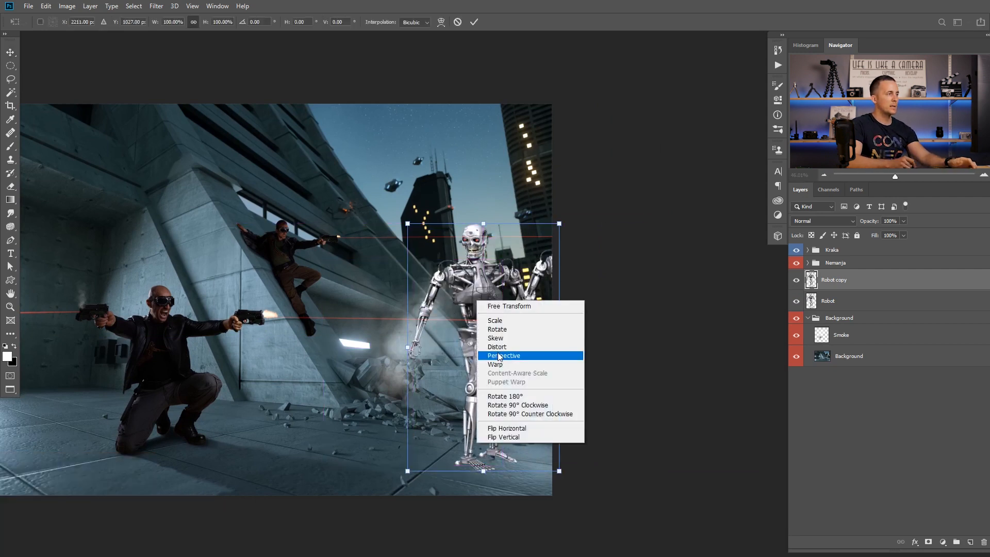
click(503, 428)
Shrink the flipped robot to about 34.5%, place it by the far wall, and stack its layer beneath Robot.
drag(559, 223, 489, 339)
drag(465, 383, 517, 348)
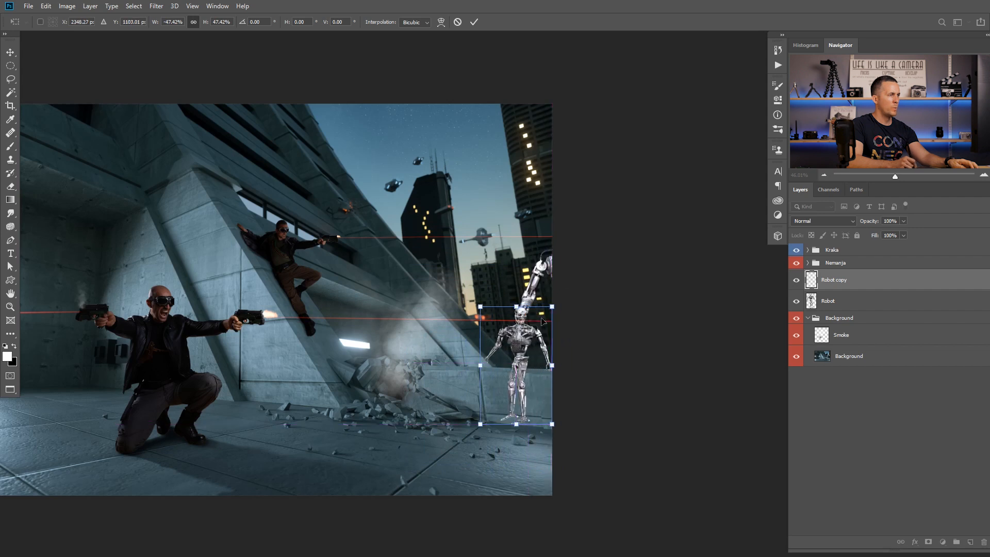
drag(551, 306, 505, 346)
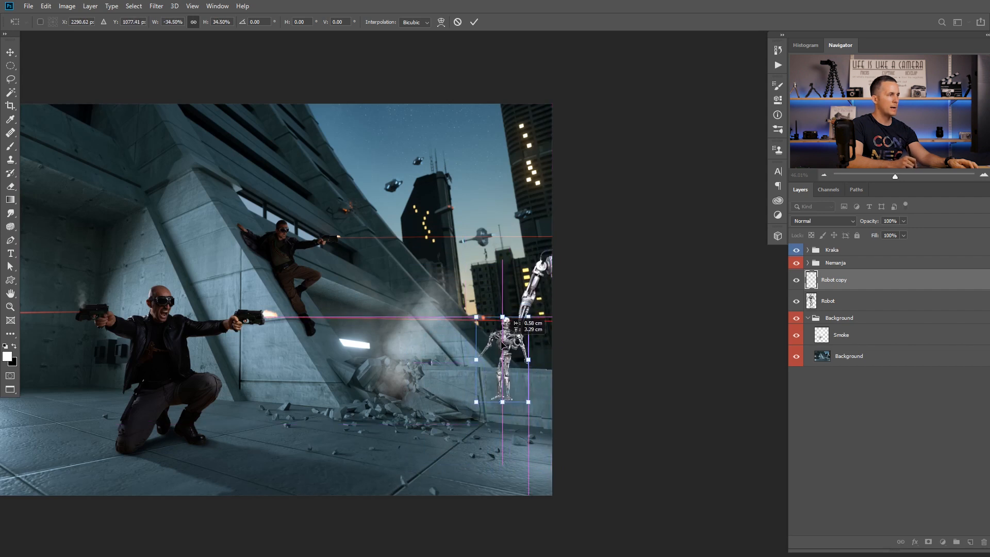
key(Return)
key(ctrl+bracketleft)
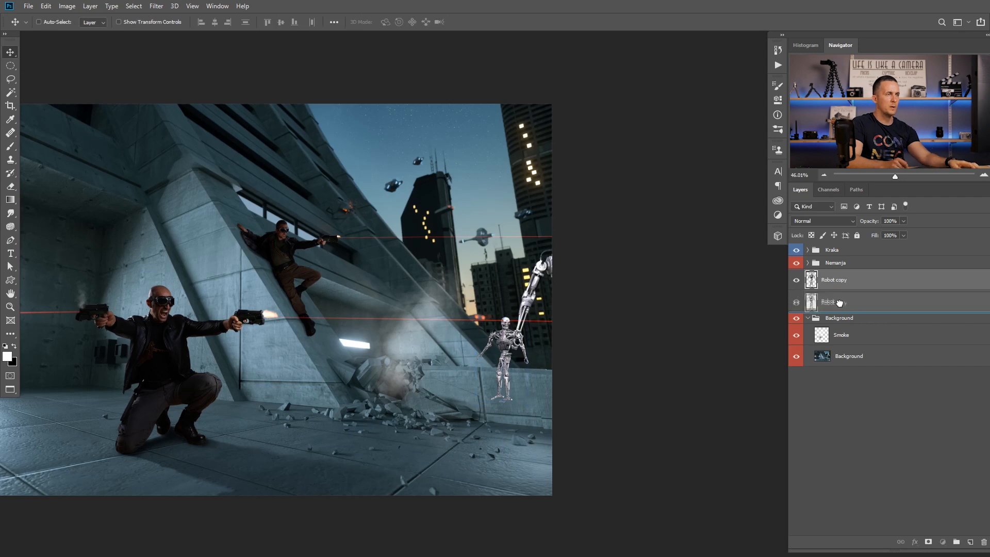
Add a layer mask to Robot copy and trace a closed Pen path around its legs below the wall's top edge.
scroll(515, 361, up, 8)
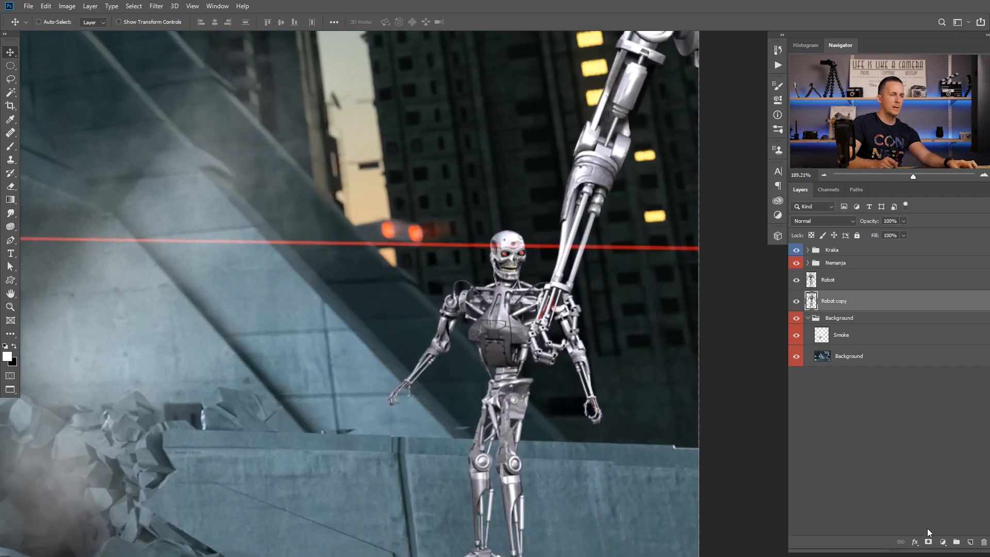
click(929, 541)
key(p)
scroll(441, 442, up, 3)
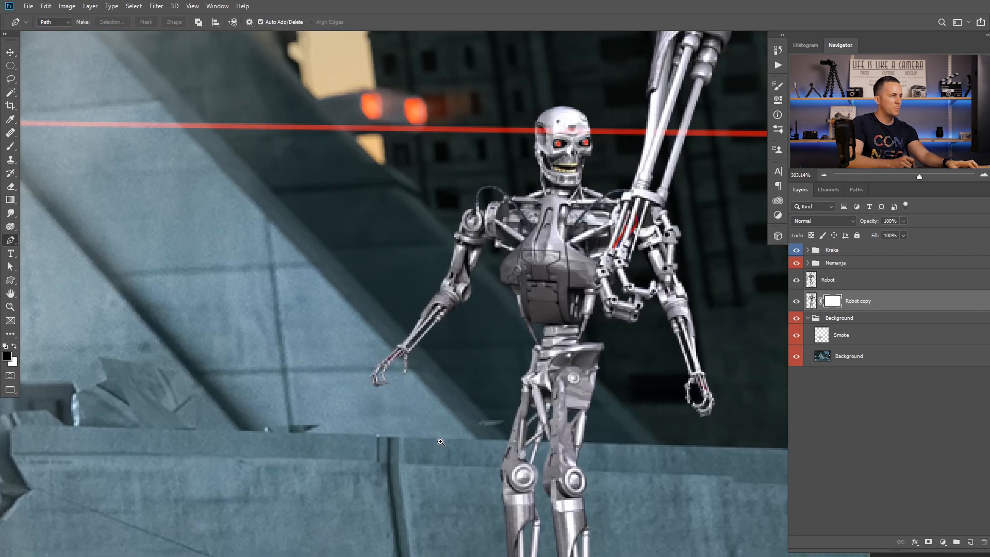
click(423, 437)
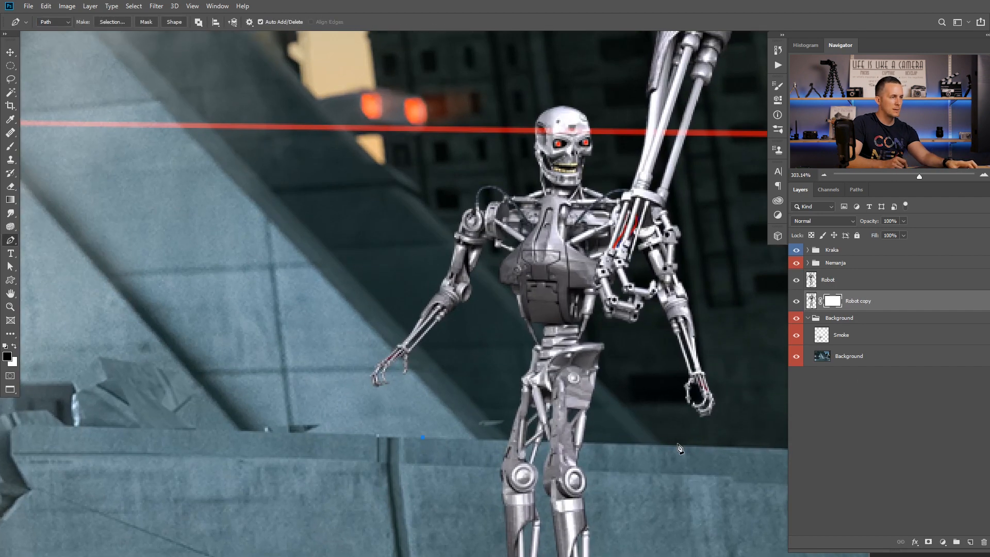
scroll(679, 454, up, 2)
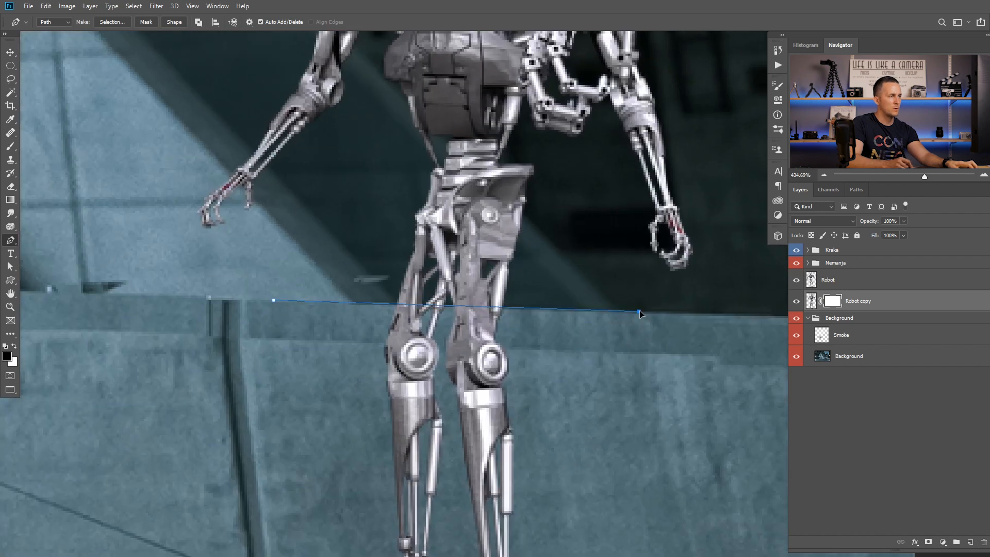
scroll(653, 349, down, 3)
scroll(641, 335, down, 5)
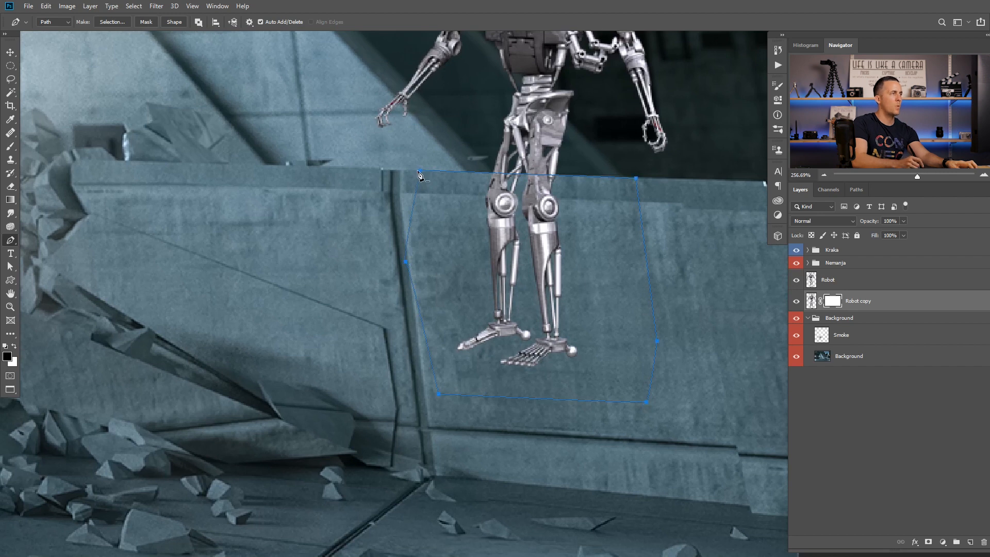
click(419, 173)
Convert the path to a selection, fill it with black on the mask to hide the legs, and deselect.
key(ctrl+Return)
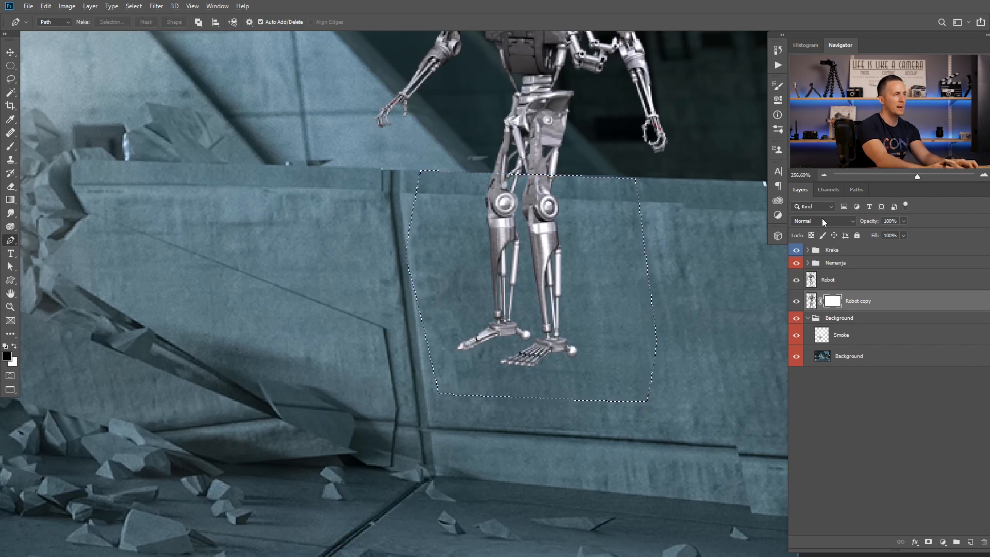
key(alt+BackSpace)
key(ctrl+d)
drag(561, 313, 514, 345)
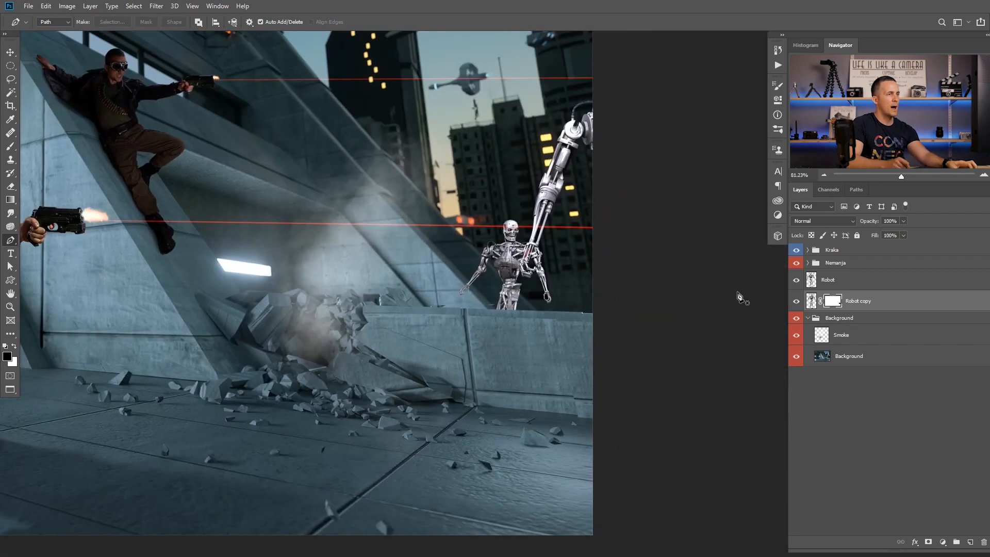
Scale the Robot copy layer down to about 82.15%, keeping its waist at the wall's top edge.
click(811, 301)
key(ctrl+t)
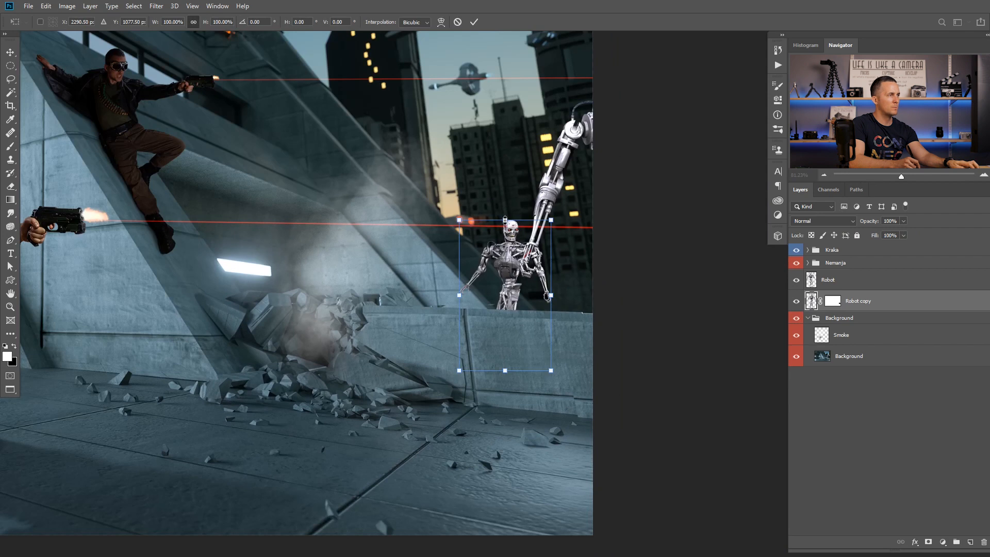
drag(505, 221, 504, 239)
drag(513, 315, 512, 303)
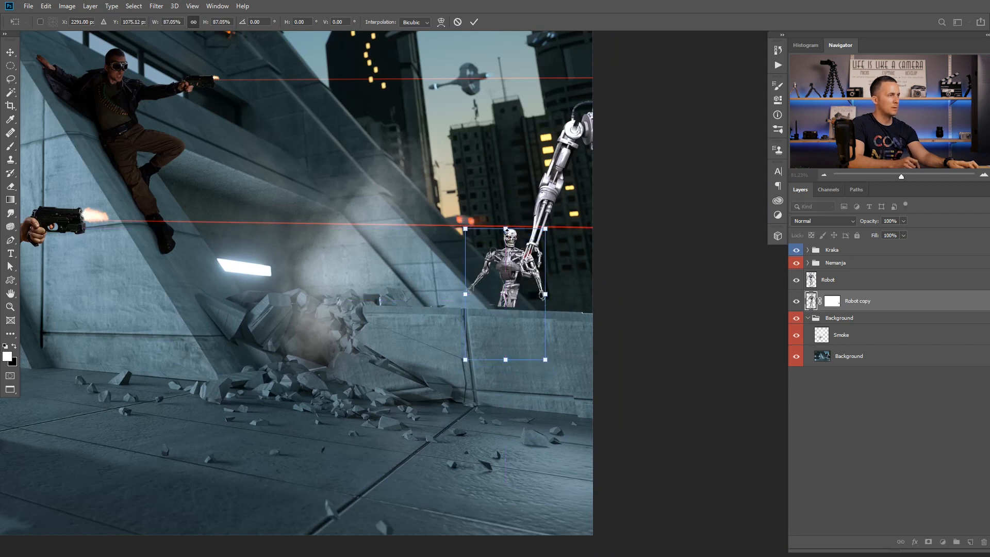
click(525, 290)
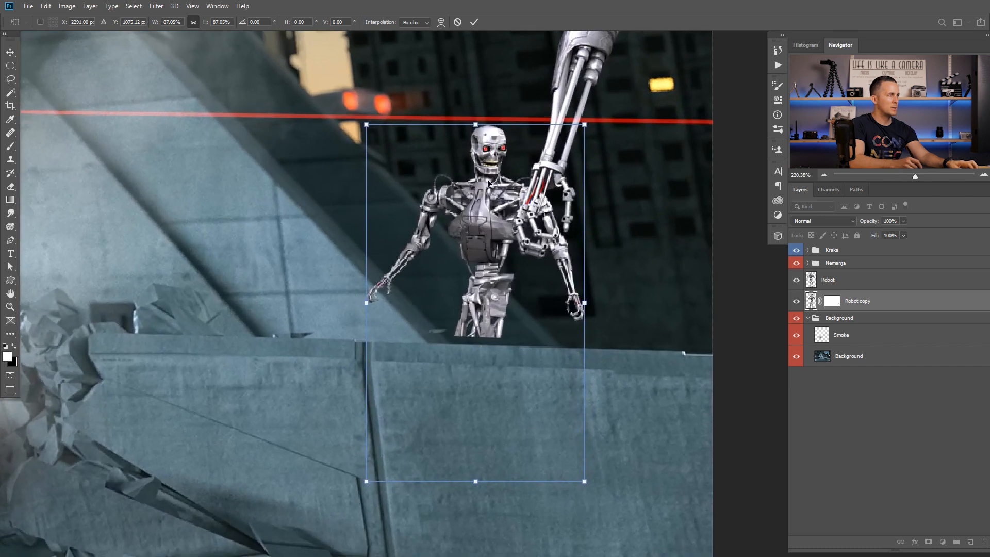
drag(475, 123, 475, 145)
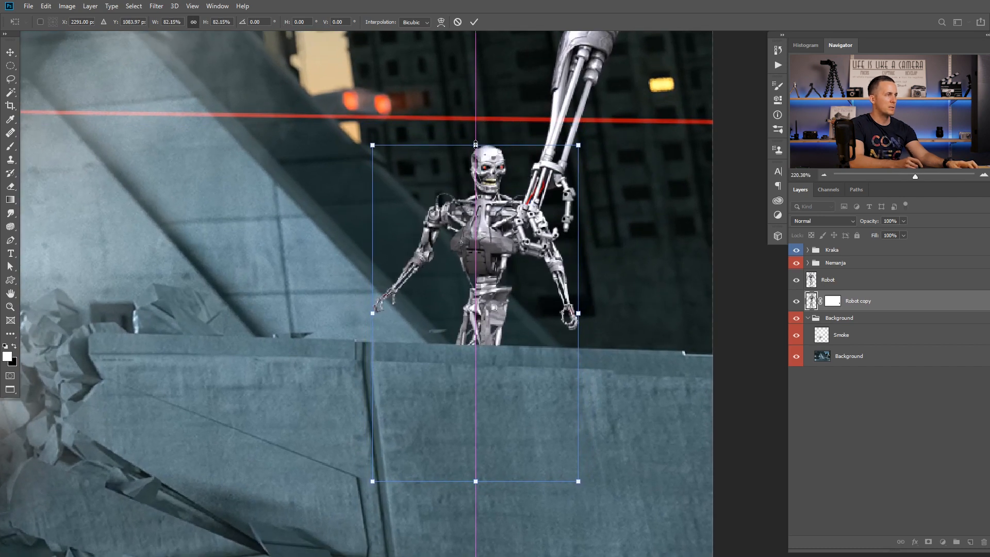
key(Return)
Unlink the mask from Robot copy and move the small robot slightly lower behind the wall.
scroll(487, 350, down, 6)
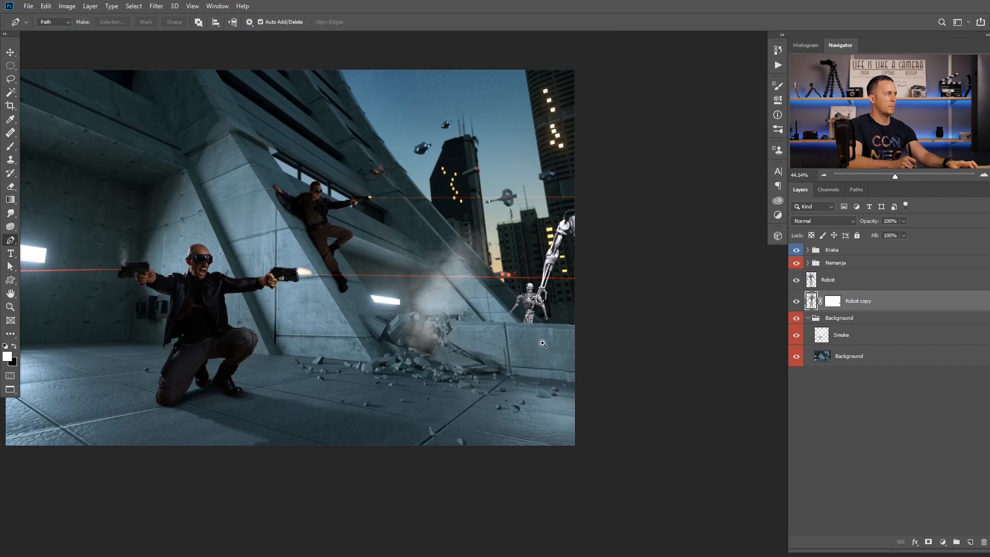
scroll(541, 349, down, 1)
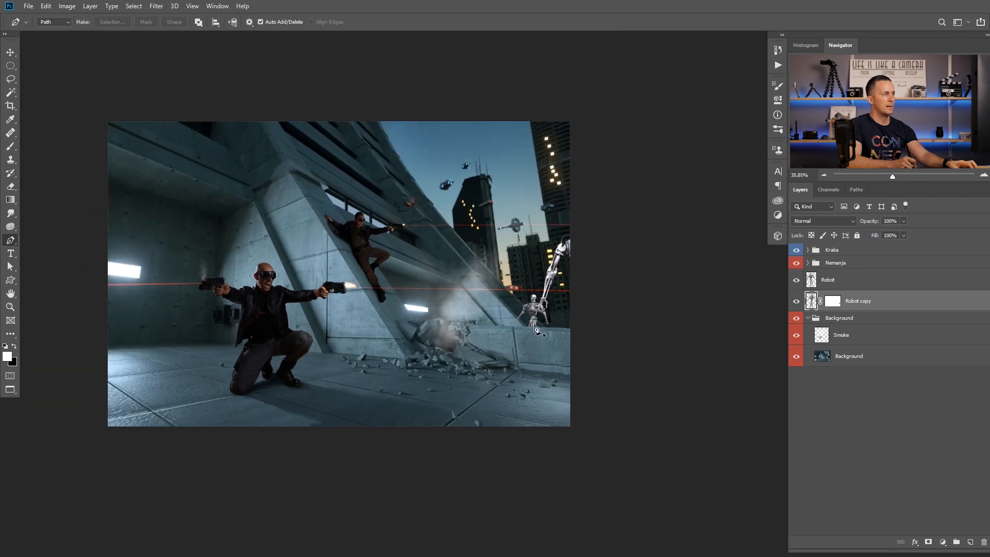
scroll(537, 329, up, 8)
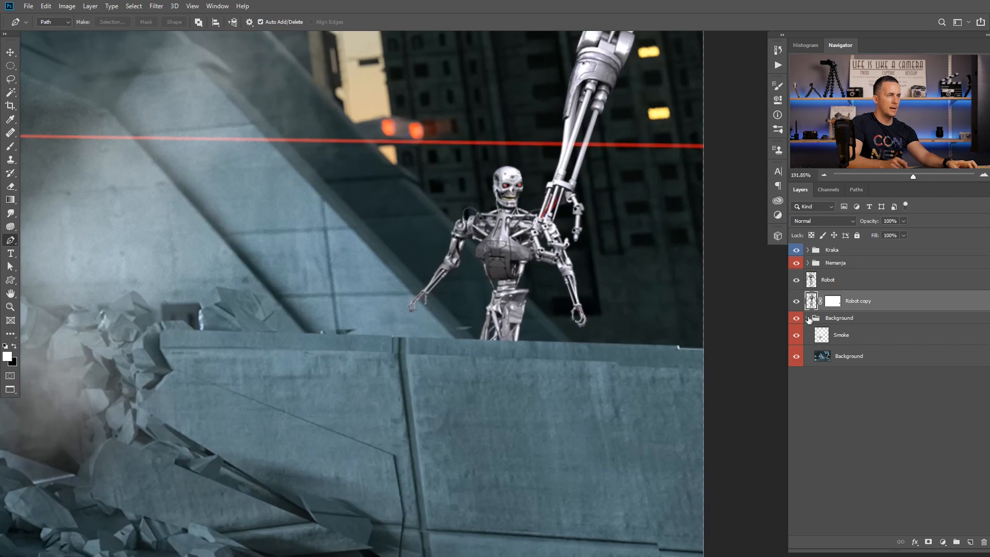
key(v)
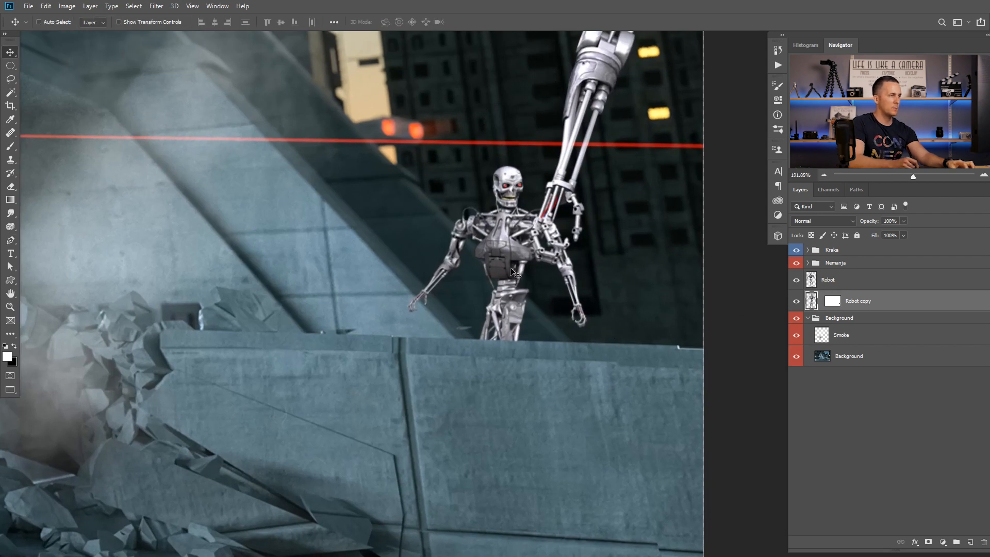
drag(512, 270, 510, 283)
Move the large Robot layer slightly down at the image's right edge.
drag(521, 310, 463, 336)
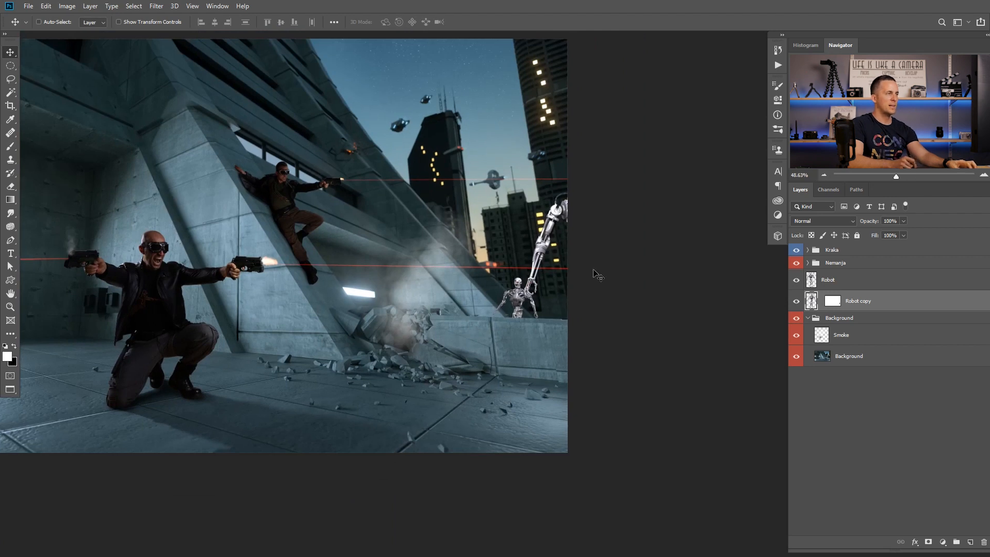
click(811, 287)
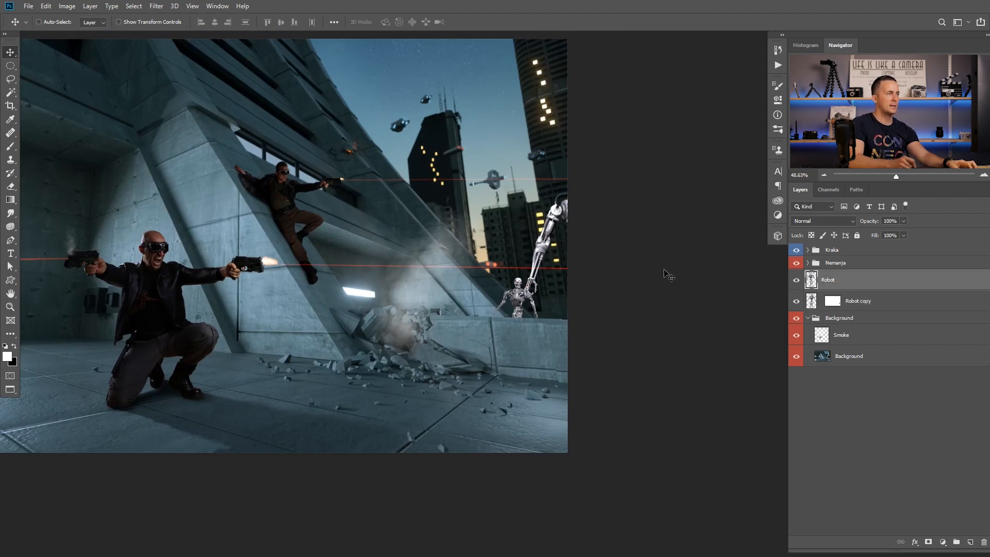
drag(574, 227, 571, 239)
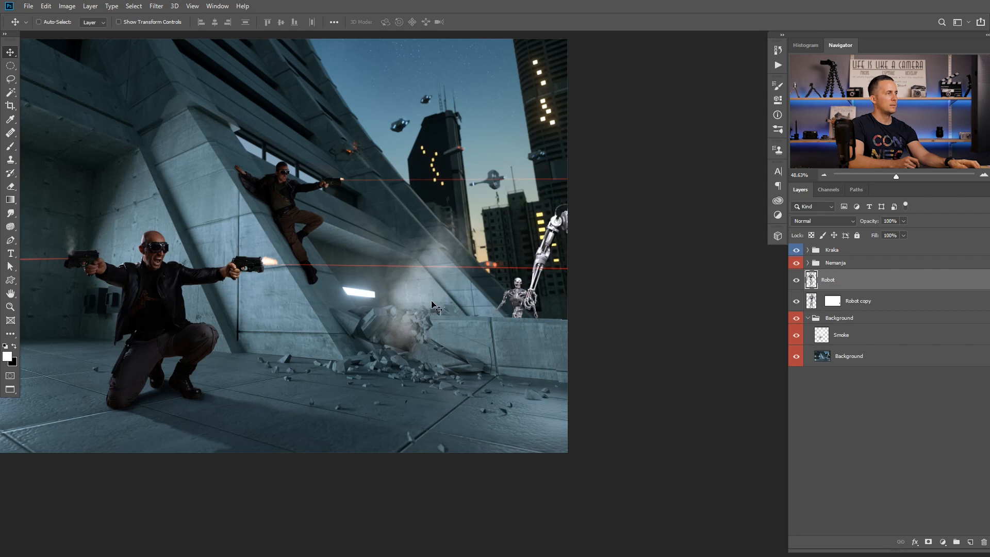
Switch to the open document showing white debris exploding on a black background.
key(ctrl+Tab)
key(ctrl+Tab)
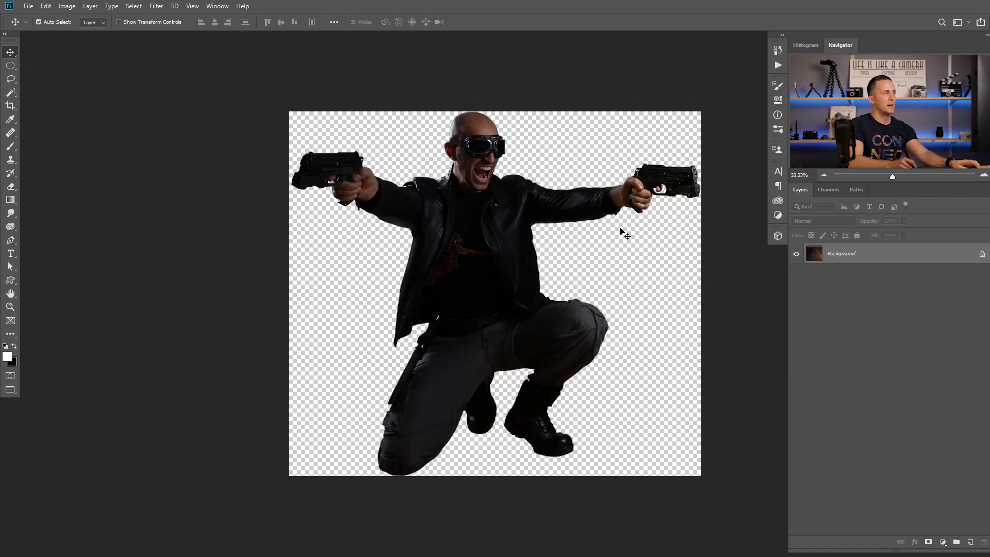
key(ctrl+Tab)
key(ctrl+Tab)
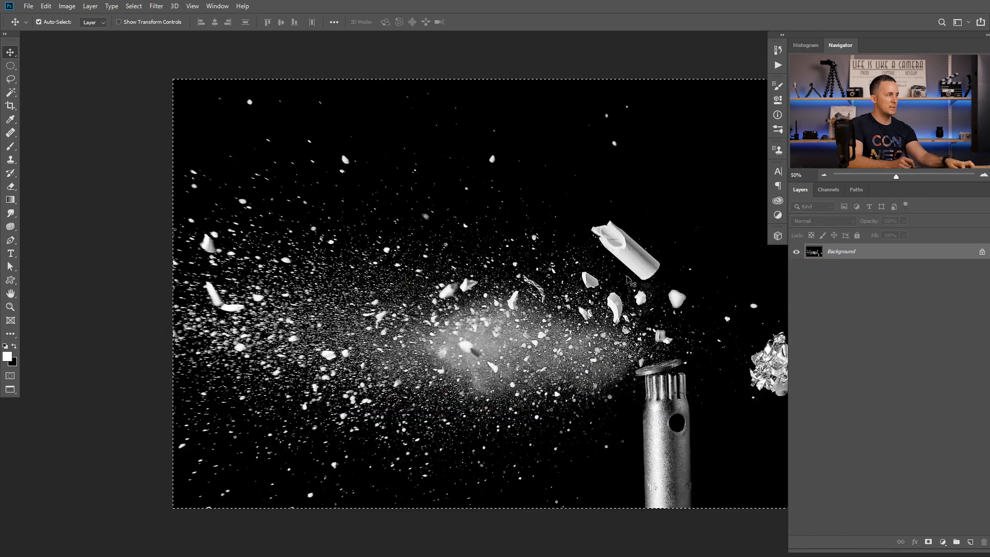
Copy the white debris image, paste it into the shootout composite, and rename the new layer Explosion.
key(ctrl+c)
key(ctrl+Tab)
key(ctrl+Tab)
key(ctrl+v)
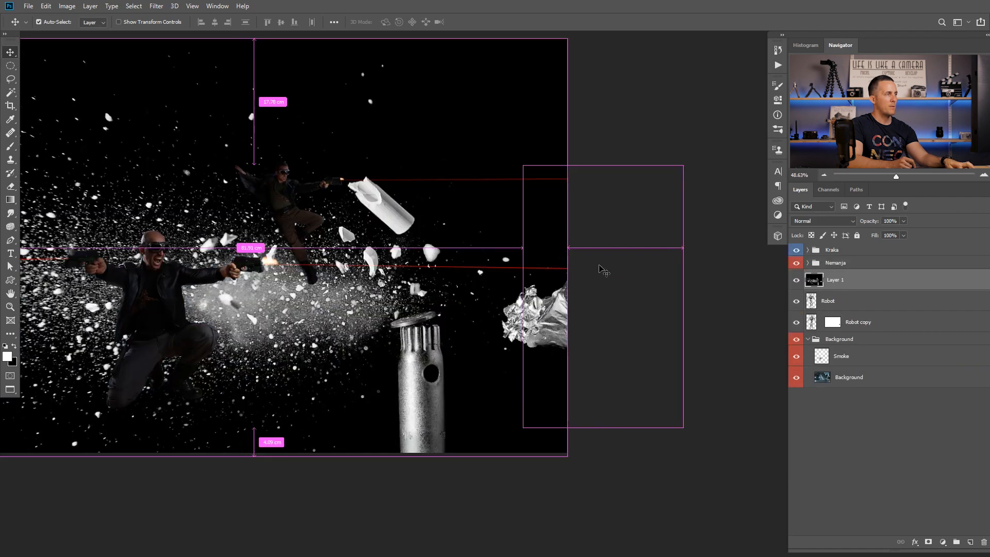
double_click(835, 281)
text(E)
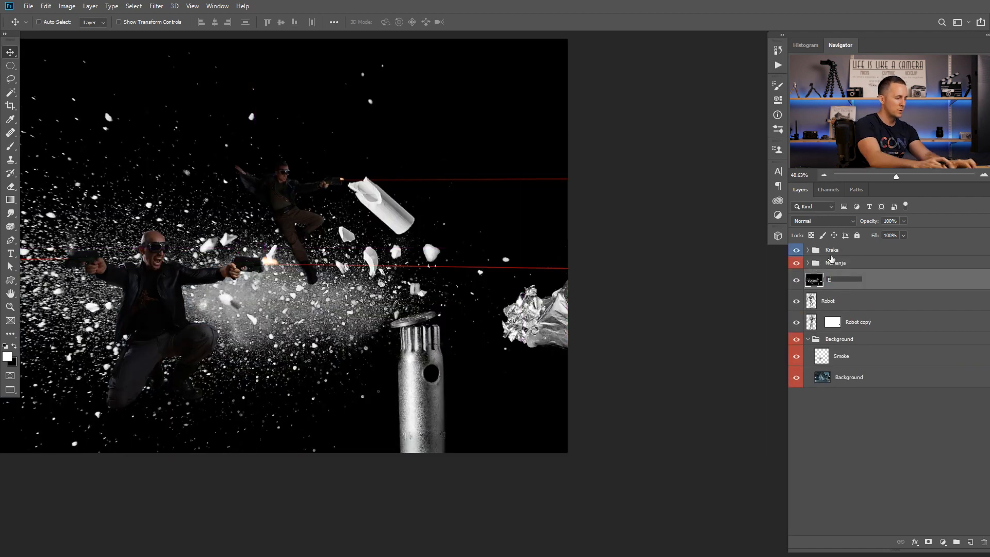
text(xplosion)
key(Return)
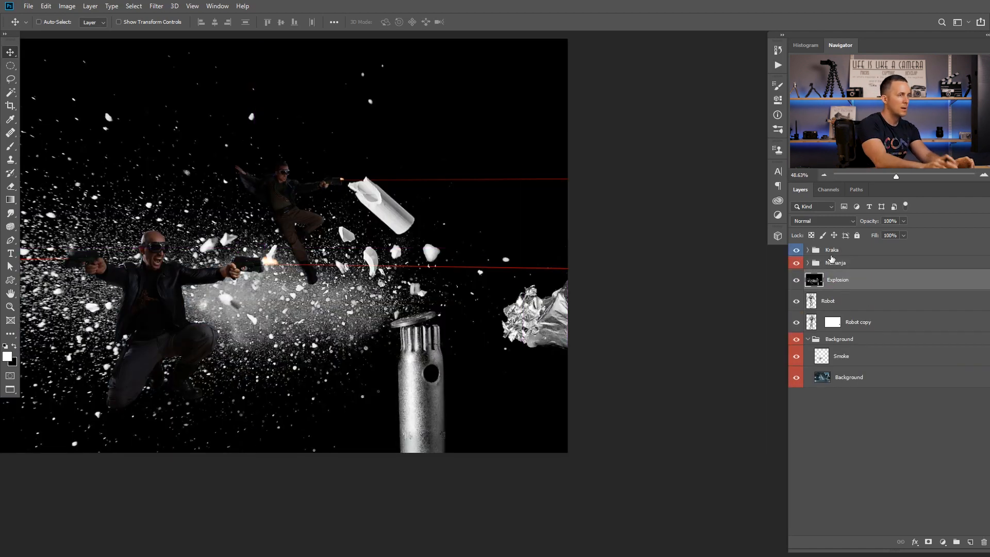
Scale the Explosion layer down to about 44.58% and move it so it overlaps the image's right edge.
key(ctrl+t)
scroll(383, 314, down, 3)
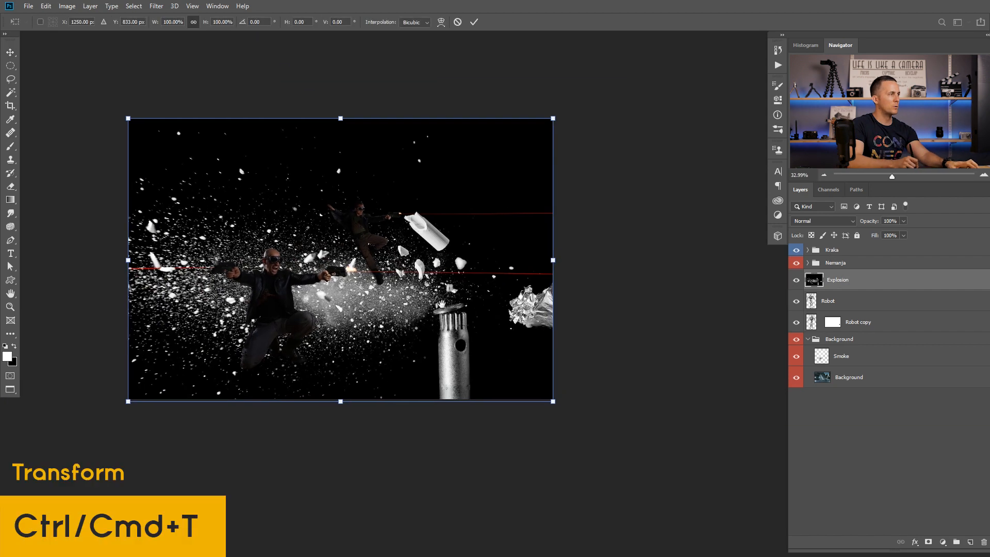
drag(196, 288, 433, 287)
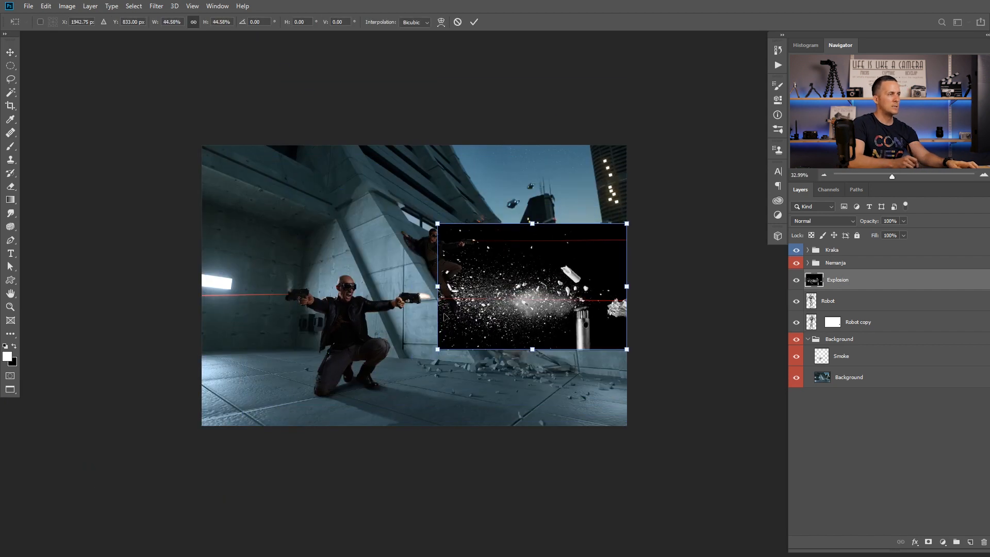
drag(593, 286, 662, 294)
Set the Explosion layer's blend mode to Screen and shift it further right, over the large robot at the image's edge.
click(837, 222)
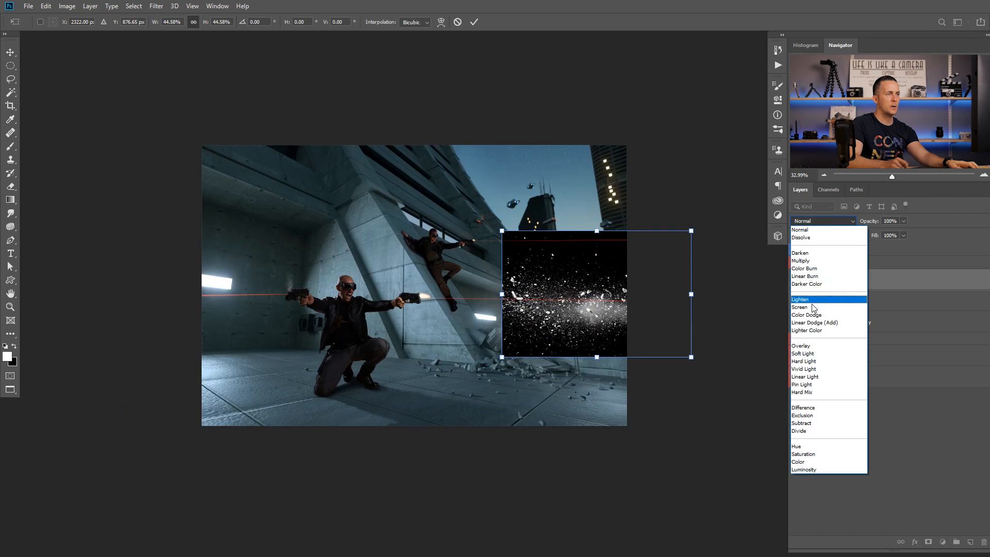
click(816, 300)
scroll(660, 316, up, 1)
scroll(660, 316, up, 1)
drag(516, 320, 572, 318)
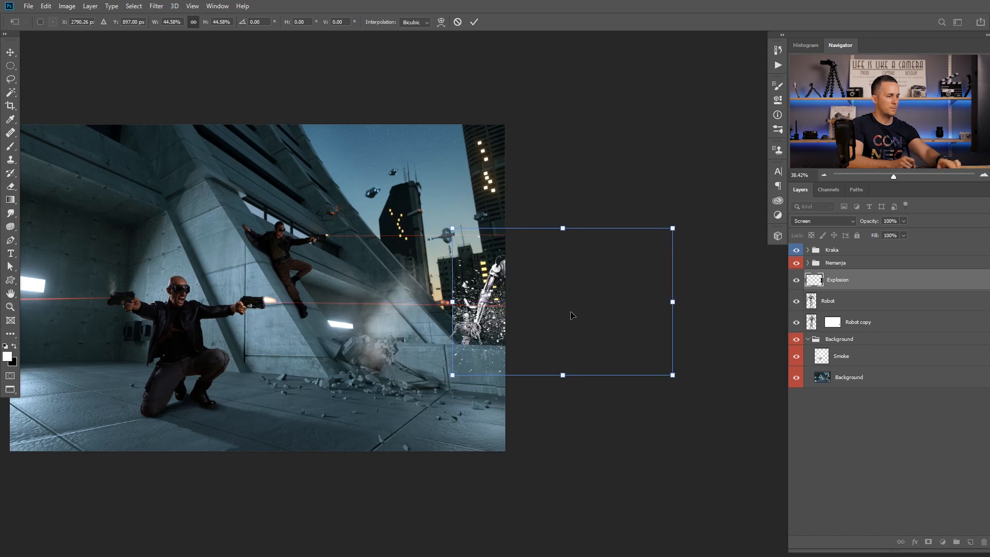
key(Return)
Add a layer mask to Explosion and paint out the debris's outer edge with a black 150 px Soft Round brush at 100% opacity.
scroll(487, 317, up, 4)
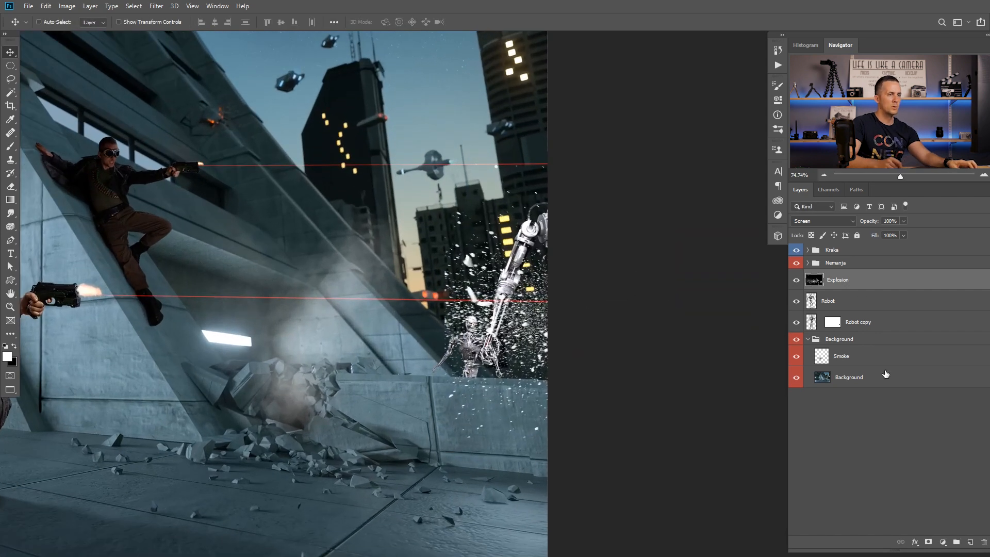
click(930, 541)
key(x)
key(b)
right_click(431, 279)
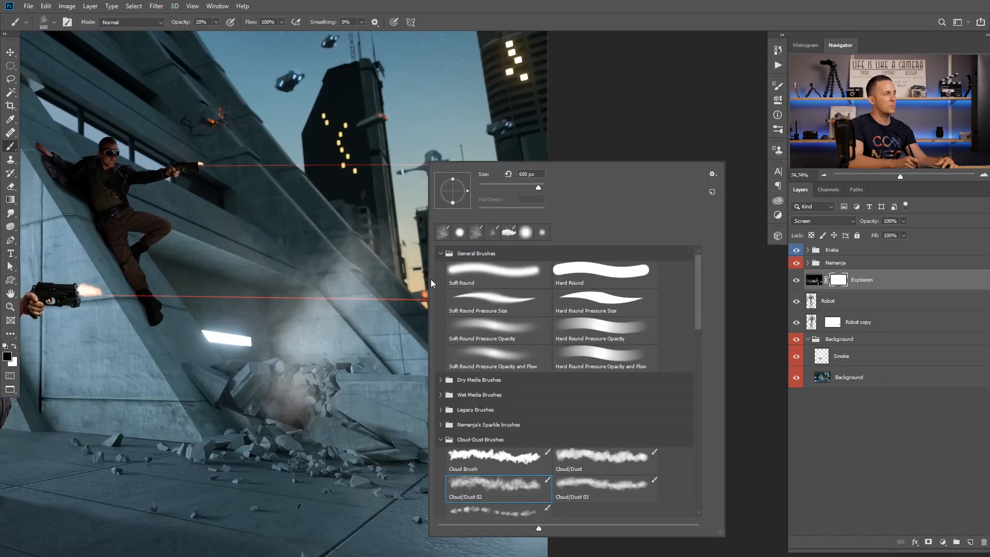
click(495, 273)
click(345, 262)
key(bracketleft)
key(bracketleft)
key(bracketleft)
key(bracketleft)
key(bracketleft)
key(bracketleft)
key(bracketleft)
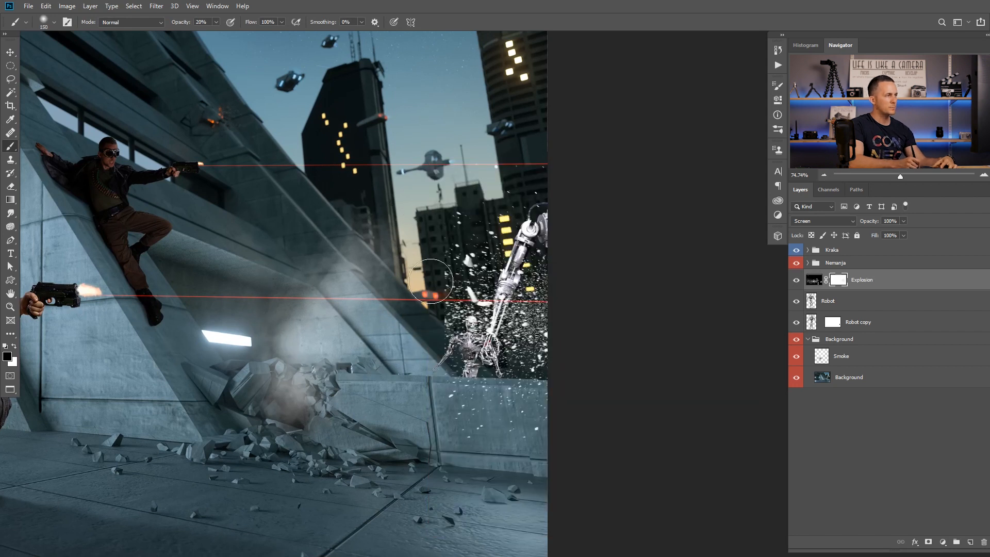
key(0)
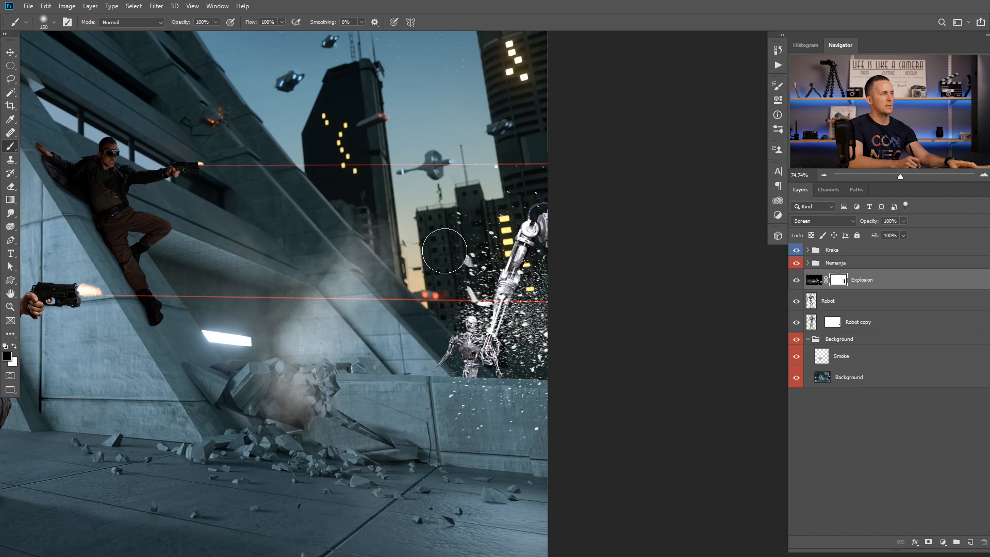
Move the masked Explosion layer slightly up and right, closer to the image's right edge.
key(v)
mouse_move(533, 324)
mouse_down()
mouse_move(573, 322)
mouse_move(548, 310)
mouse_up()
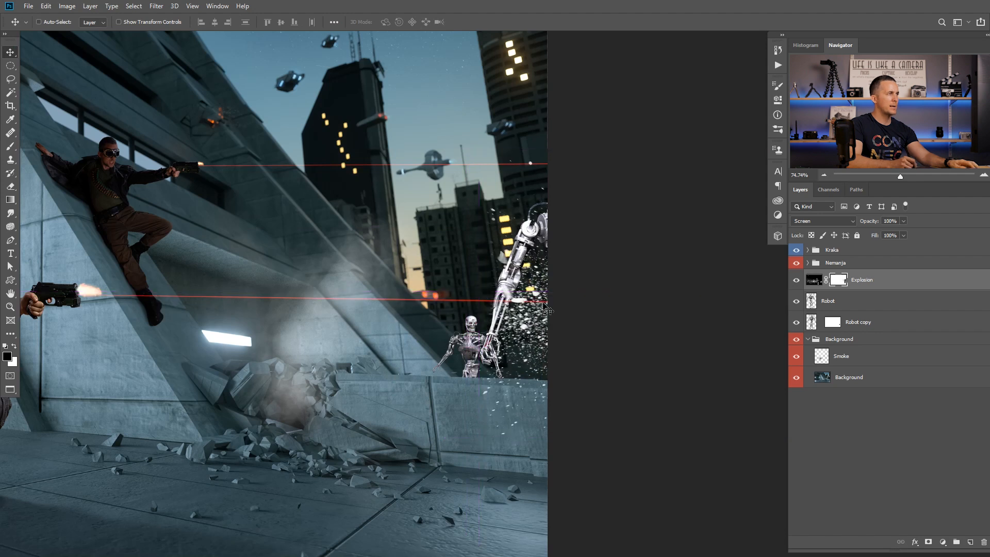
Switch to the open document showing orange sparks on a dark background.
key(ctrl+Tab)
key(ctrl+Tab)
key(ctrl+Tab)
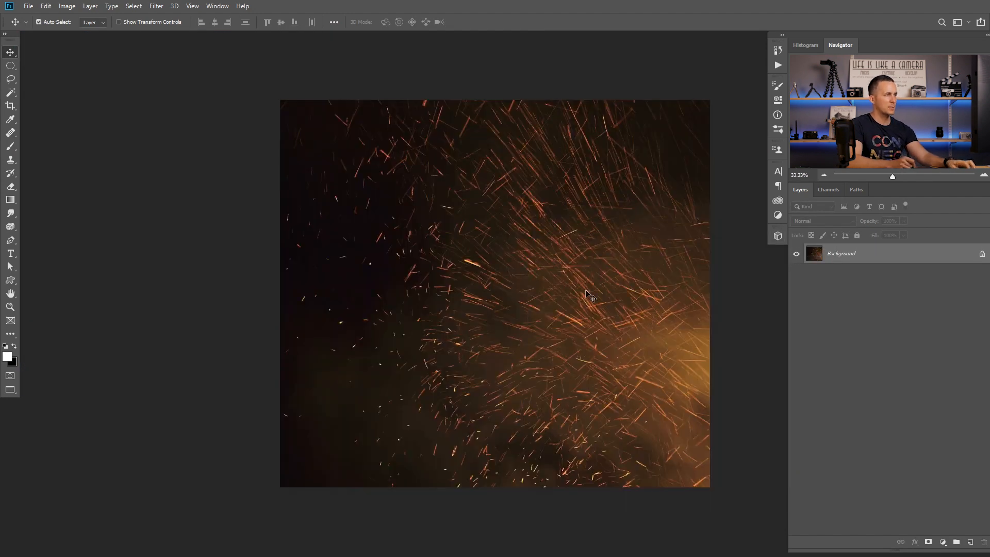
key(ctrl+Tab)
key(ctrl+Tab)
key(ctrl+Tab)
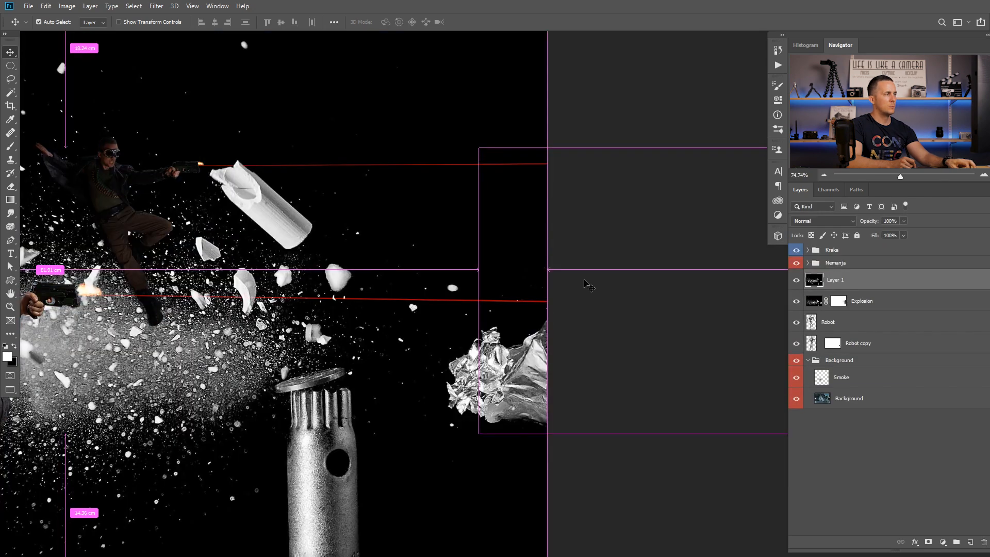
key(ctrl+Tab)
key(ctrl+Tab)
key(ctrl+Tab)
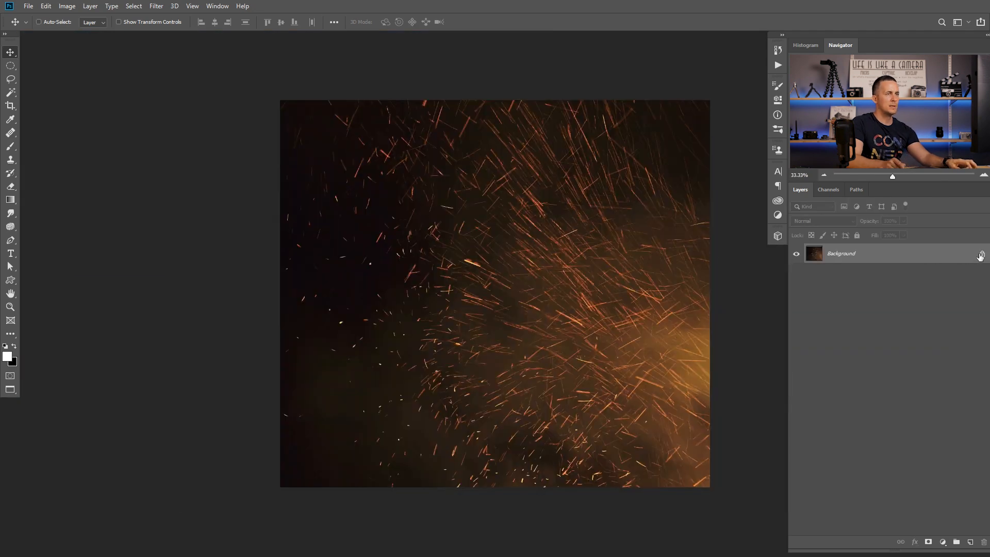
Unlock the sparks image's background layer and copy the image into the shootout composite as a new layer above Explosion.
click(981, 255)
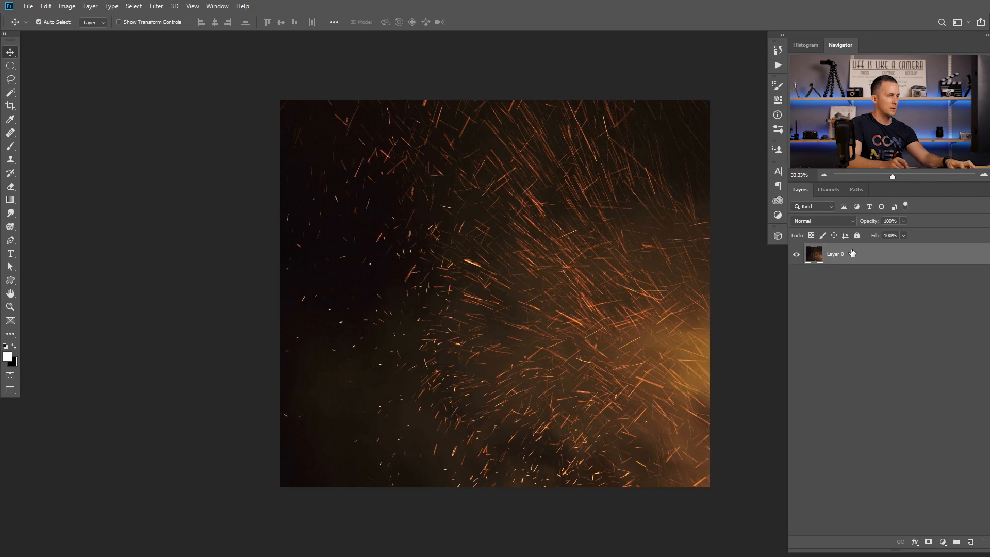
key(ctrl+Tab)
key(ctrl+Tab)
key(ctrl+Tab)
key(ctrl+Tab)
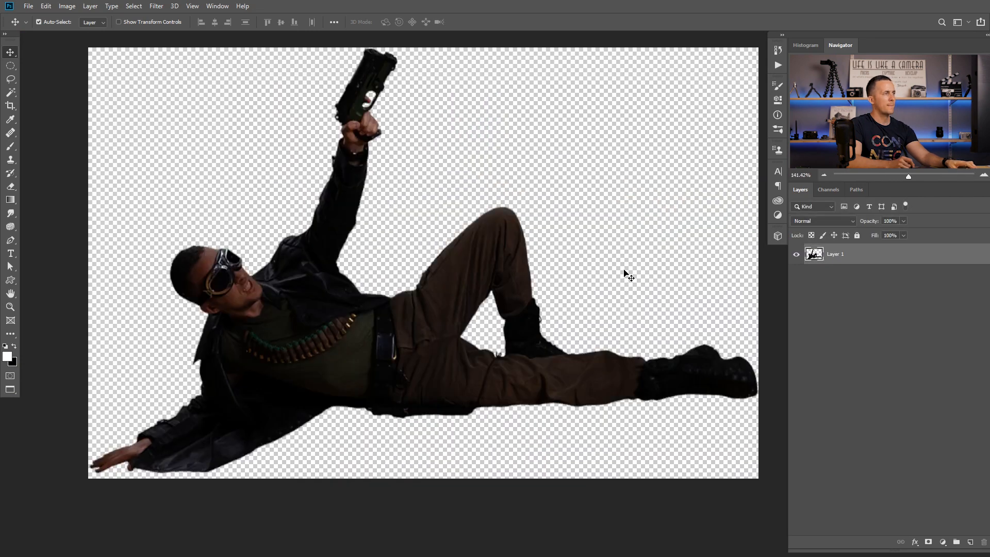
key(ctrl+v)
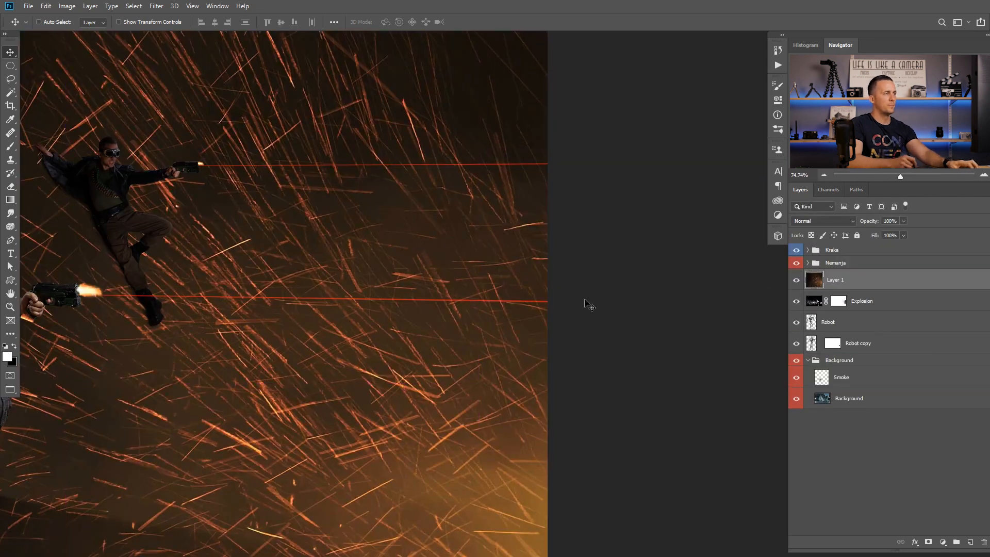
Scale the sparks layer down to a small area and place it at the image's right edge.
drag(585, 303, 442, 324)
key(ctrl+t)
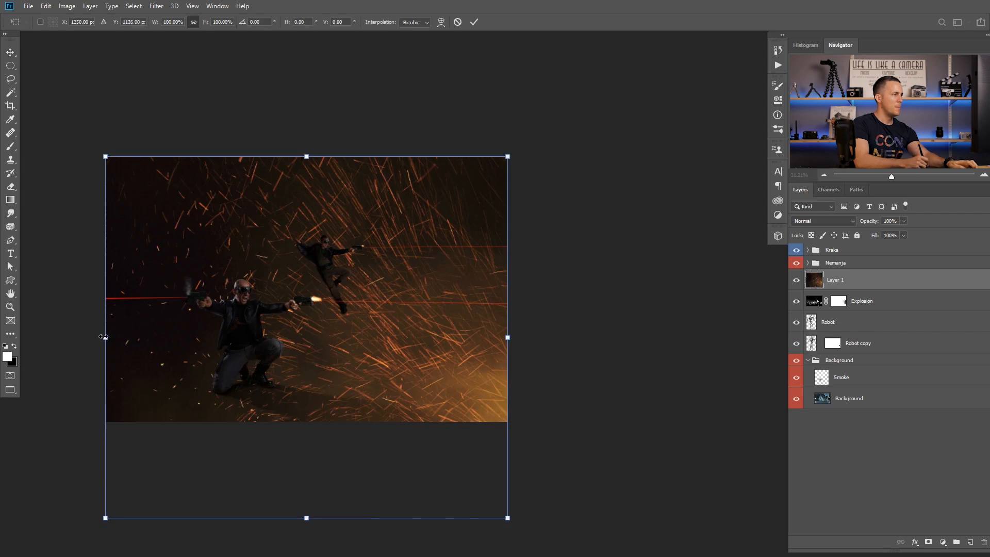
drag(104, 337, 382, 337)
drag(497, 337, 513, 321)
Set the sparks layer's blend mode to Screen and position it over the debris around the large robot.
click(824, 222)
click(807, 299)
drag(337, 294, 383, 296)
mouse_move(515, 310)
mouse_down()
mouse_move(504, 312)
mouse_move(515, 309)
mouse_up()
key(Return)
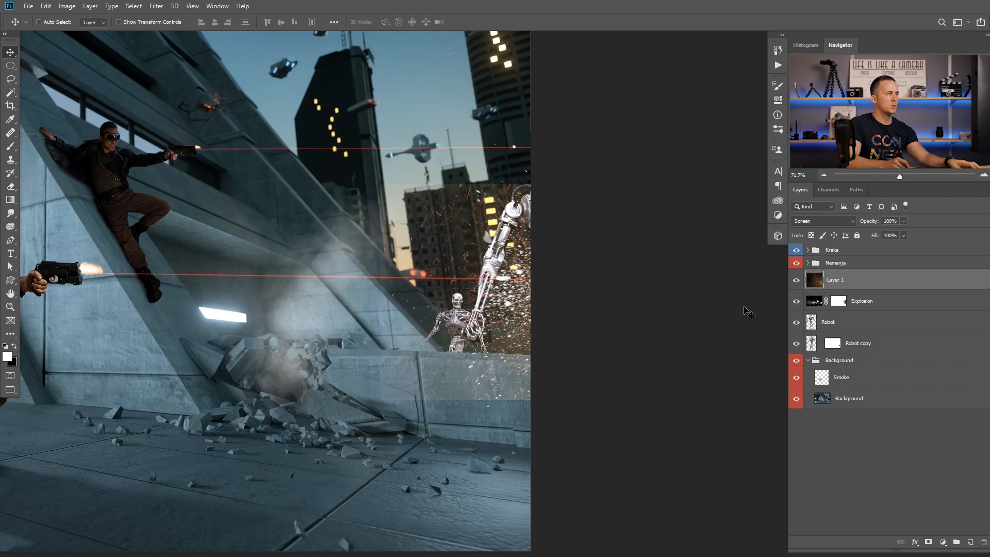
drag(467, 365, 514, 414)
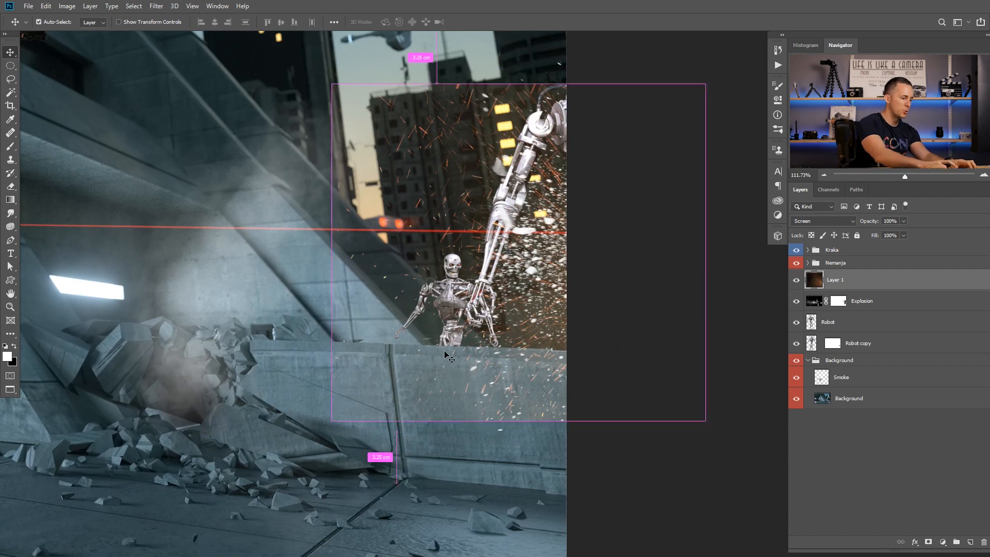
Apply Levels to the sparks layer with input black at 66 and input white at 147.
key(ctrl+l)
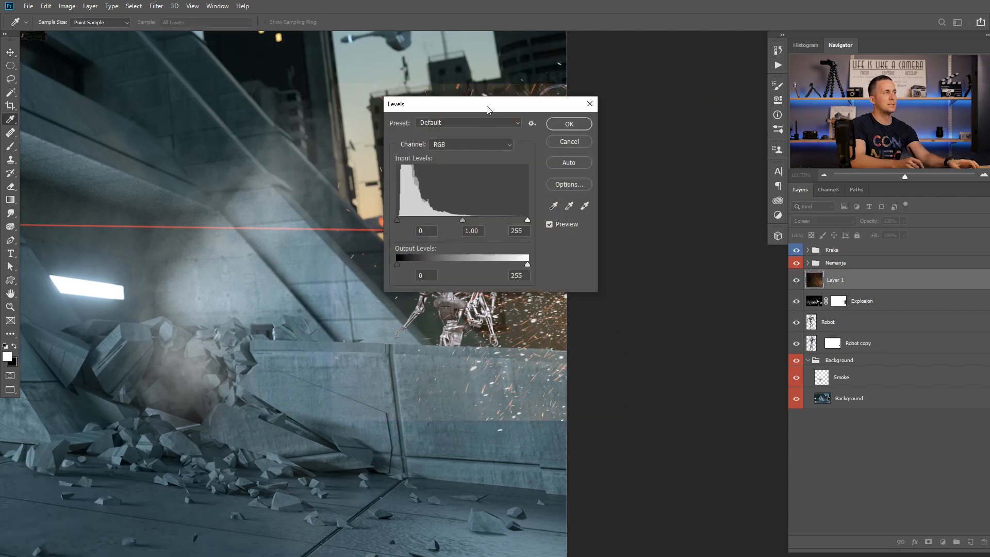
drag(489, 109, 661, 177)
drag(571, 287, 601, 287)
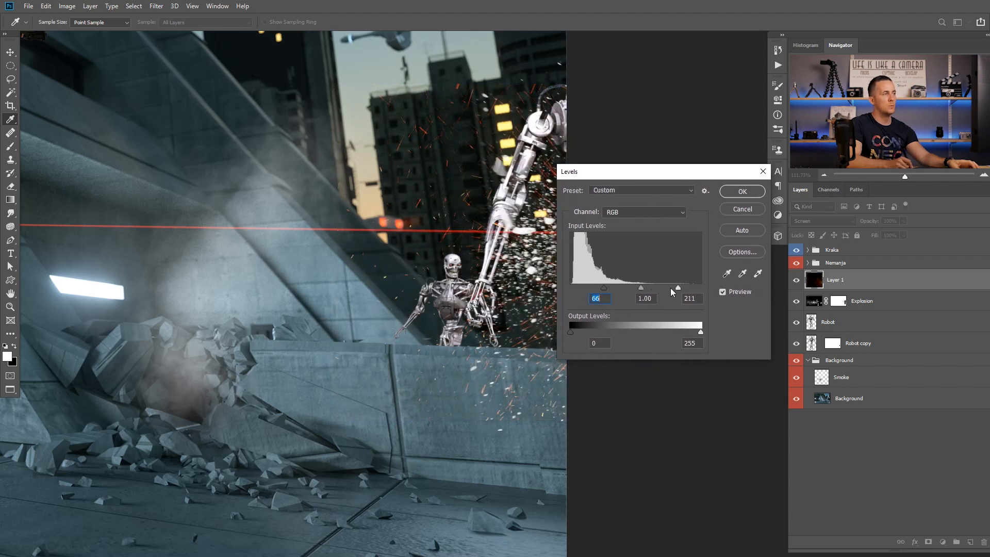
drag(661, 288, 645, 287)
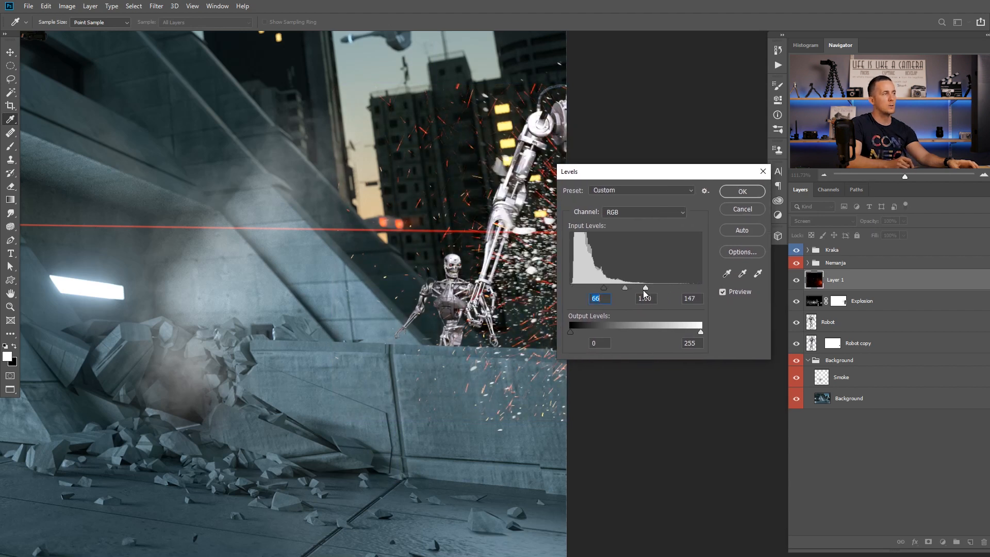
click(742, 195)
Scale the sparks layer to about 83.04% and keep it over the debris at the image's right edge.
drag(493, 291, 516, 298)
key(ctrl+t)
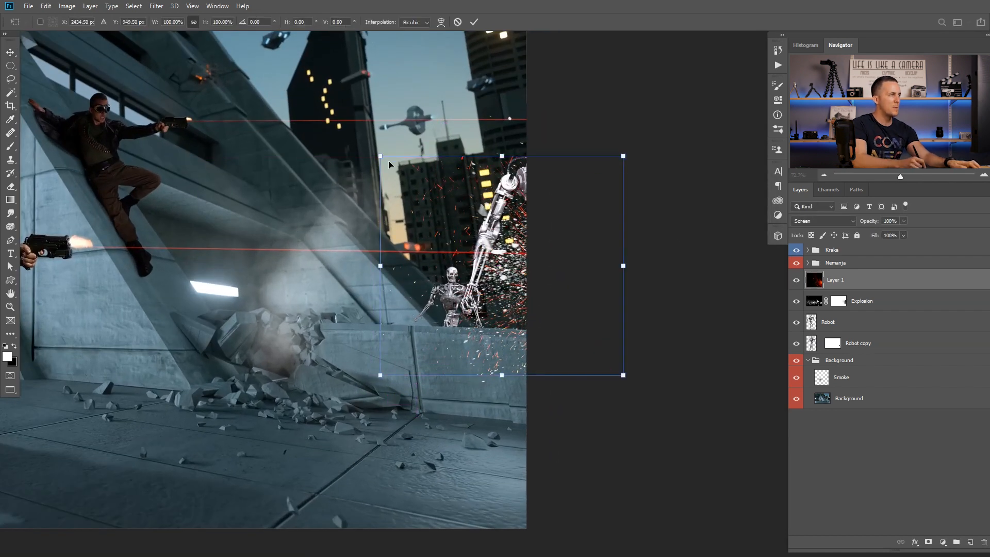
drag(383, 158, 403, 176)
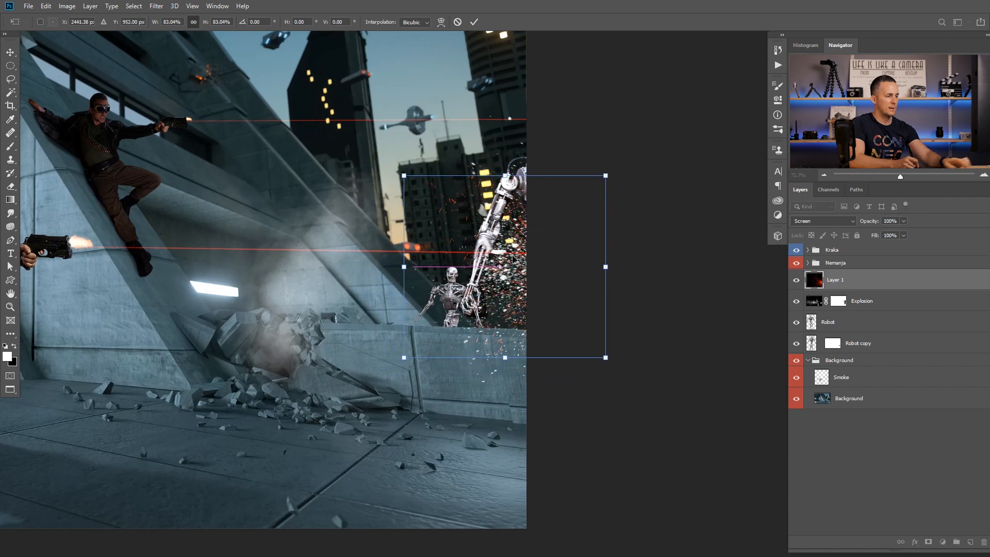
key(Return)
drag(512, 295, 514, 354)
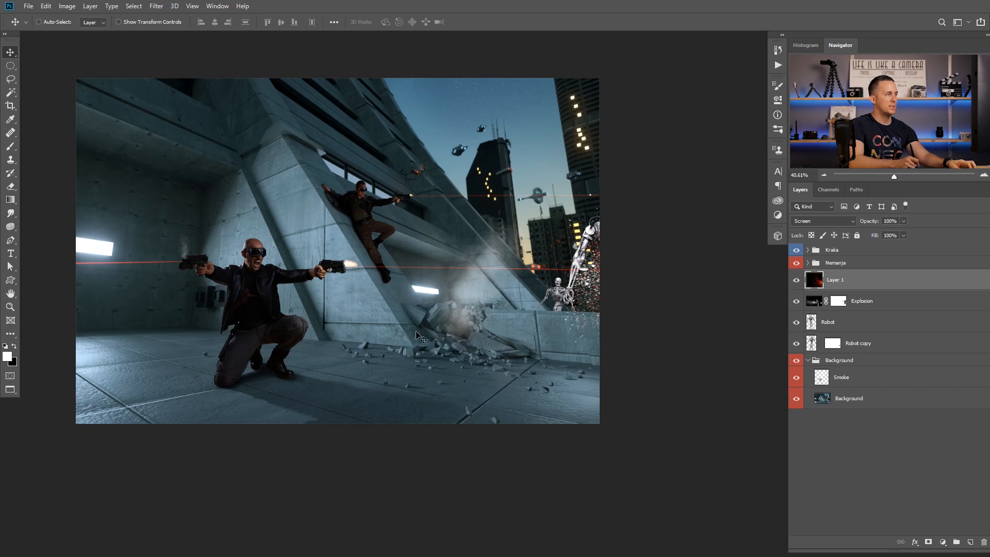
Duplicate the large Robot layer and move the copy to the image's left side, beside the kneeling gunman.
click(810, 329)
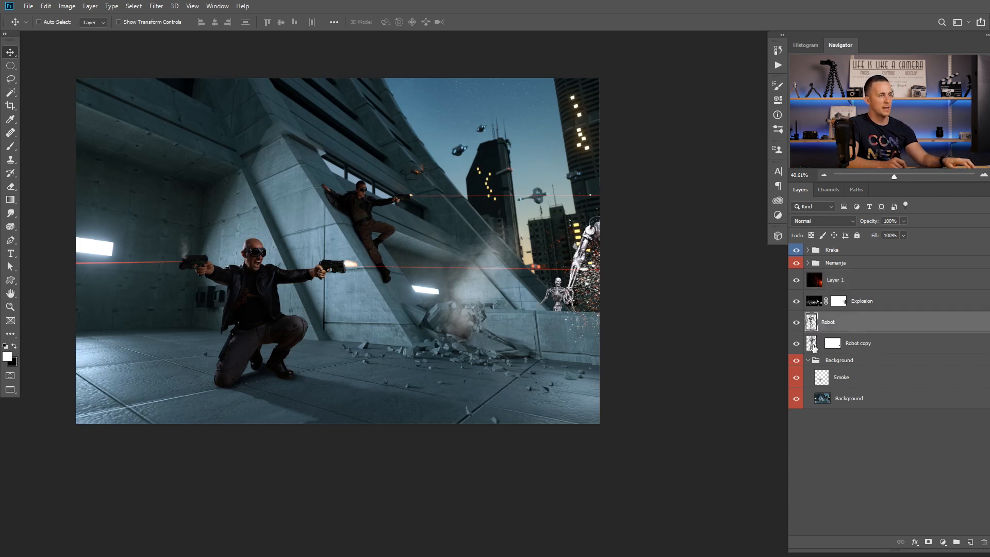
key(ctrl+j)
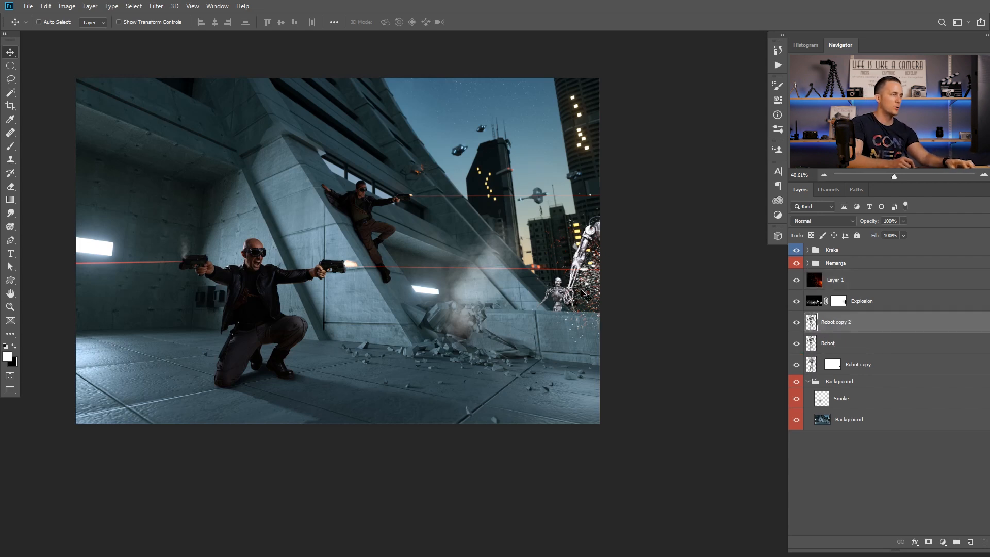
drag(582, 290, 139, 303)
drag(147, 302, 336, 346)
drag(288, 270, 289, 253)
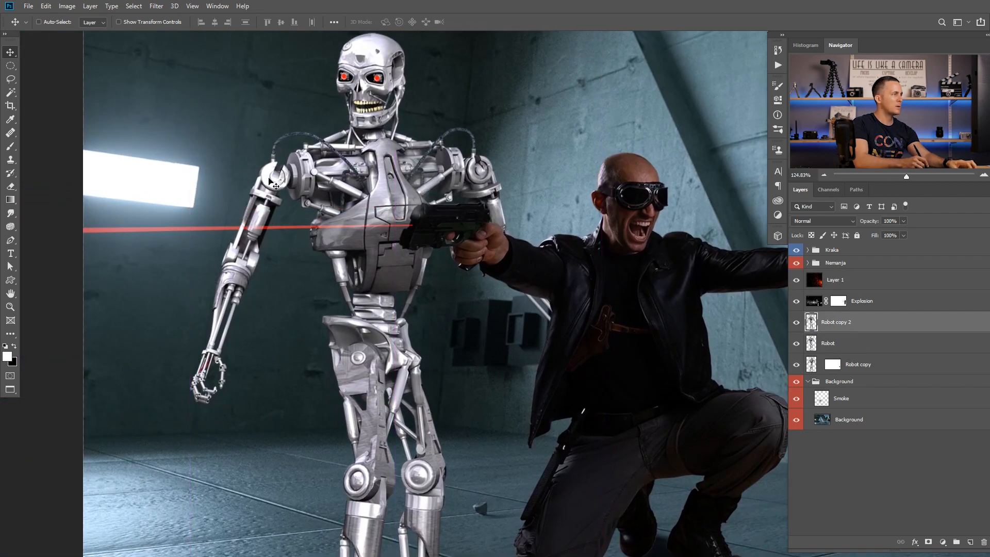
Lasso the duplicated robot's upper arm with its shoulder cable, from shoulder to elbow, and copy it to a new layer.
key(l)
scroll(252, 217, up, 3)
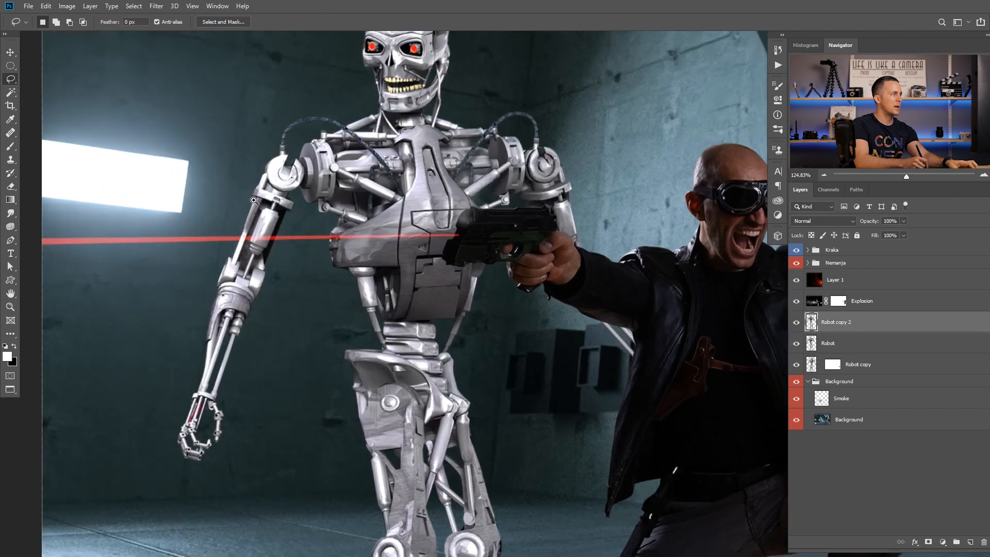
mouse_move(257, 168)
mouse_down()
mouse_move(203, 317)
mouse_move(240, 309)
mouse_move(266, 337)
mouse_move(318, 187)
mouse_up()
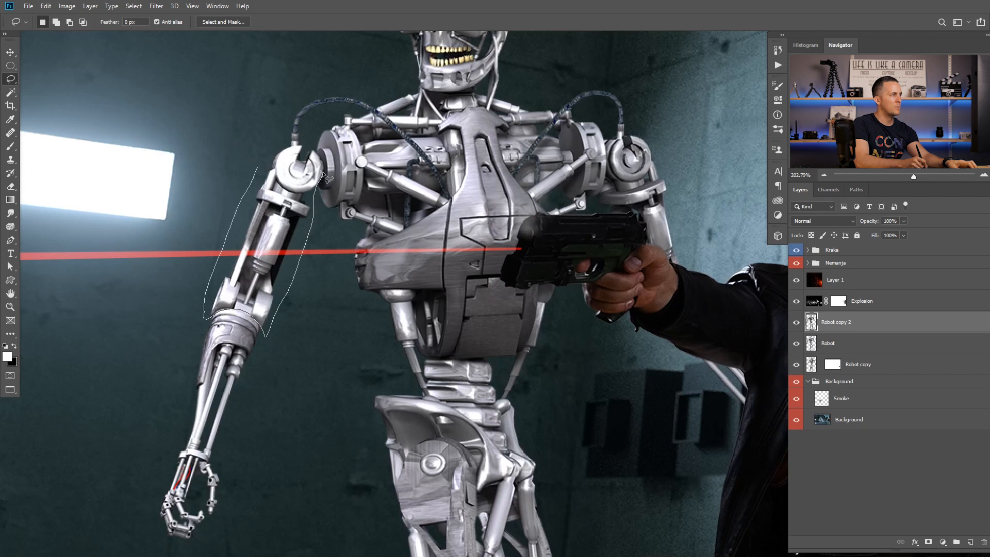
mouse_move(312, 145)
mouse_down()
mouse_move(330, 115)
mouse_move(361, 108)
mouse_move(357, 91)
mouse_move(310, 89)
mouse_move(278, 109)
mouse_move(260, 171)
mouse_up()
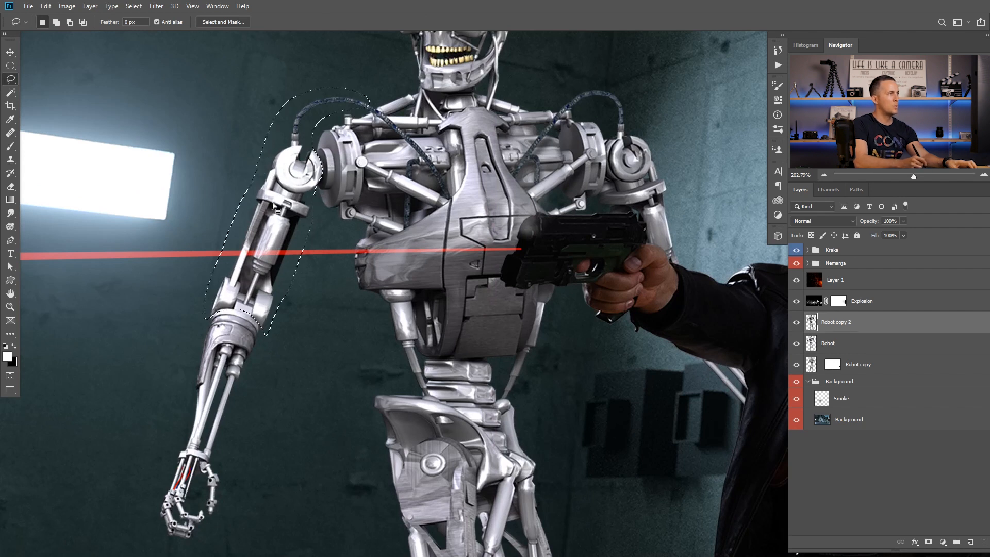
key(ctrl+j)
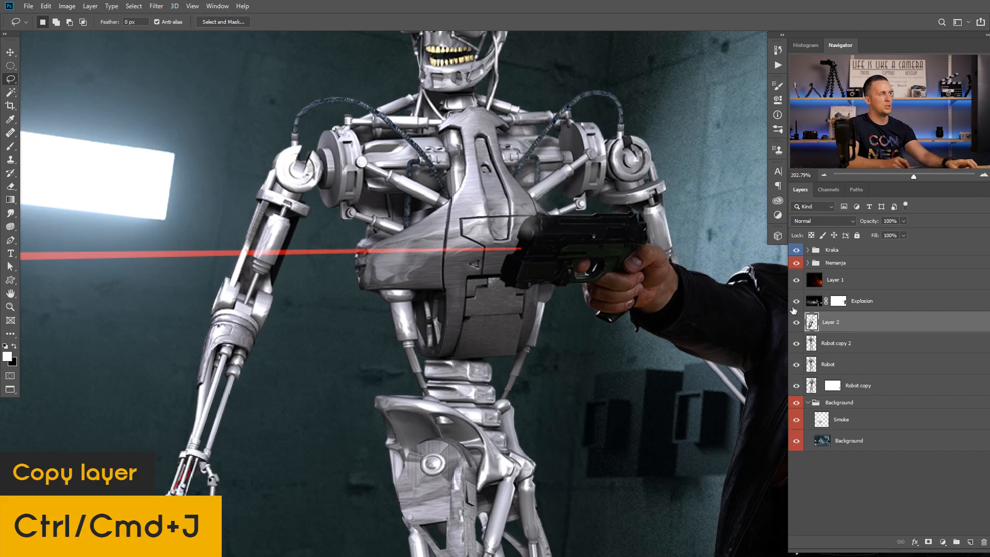
Hide the Robot copy 2 layer, leaving the cut-out arm piece on its own.
scroll(619, 317, down, 1)
scroll(619, 317, down, 1)
click(796, 344)
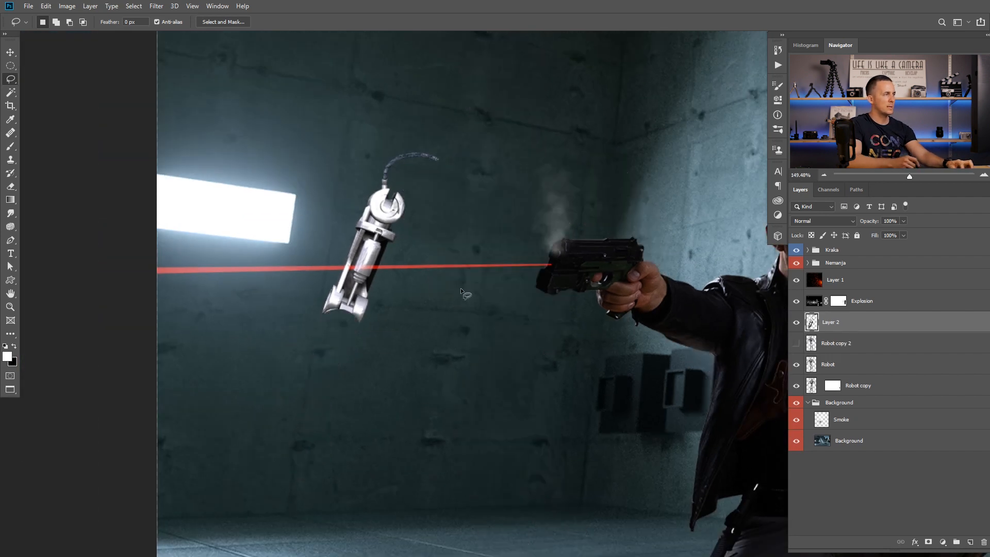
Move the cut-out arm piece onto the red laser line near the image's left edge.
key(v)
drag(385, 253, 258, 308)
scroll(296, 293, down, 4)
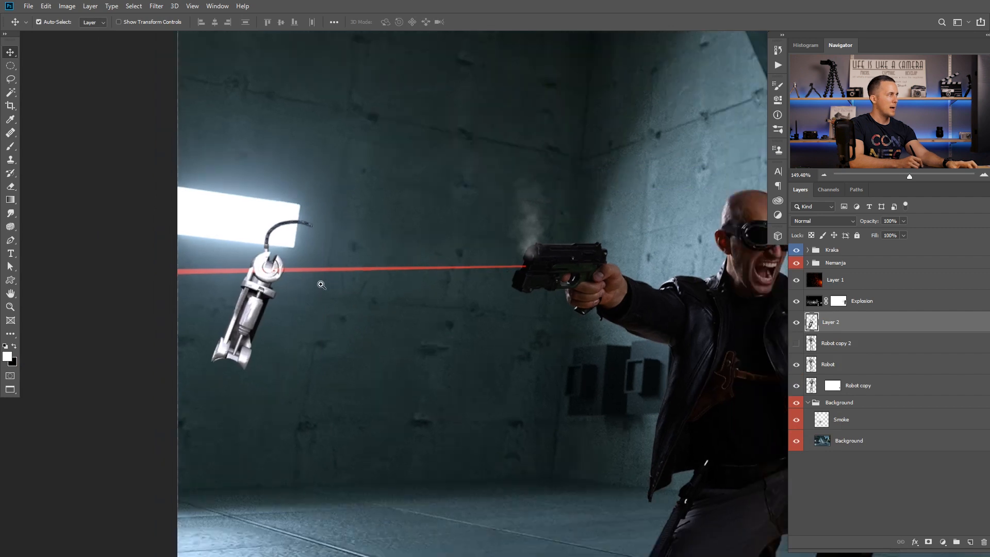
Rotate the arm piece, flip it vertically and scale it to about 86.97% so it tumbles along the laser line.
key(ctrl+t)
drag(343, 234, 259, 303)
right_click(302, 296)
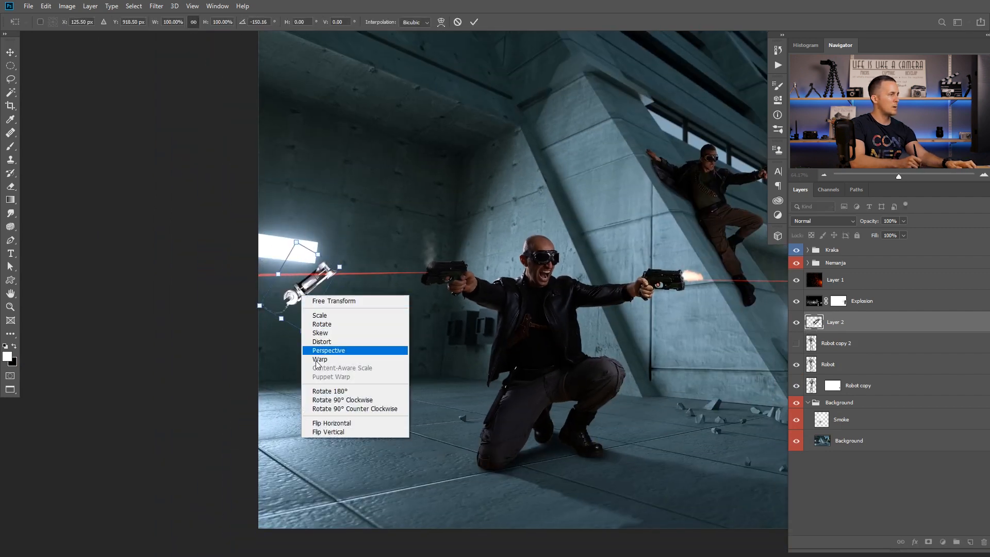
click(332, 432)
drag(345, 251, 289, 252)
mouse_move(318, 291)
mouse_down()
mouse_move(325, 255)
mouse_move(348, 250)
mouse_move(311, 281)
mouse_up()
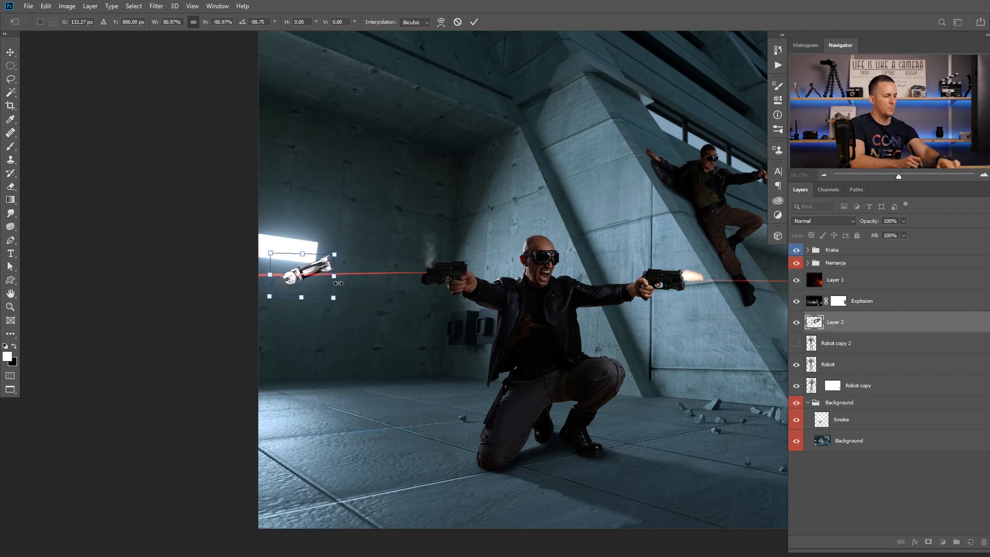
key(Return)
Lasso the robot's head on the Robot copy 2 layer, copy it to a new layer and leave Robot copy 2 hidden.
click(796, 343)
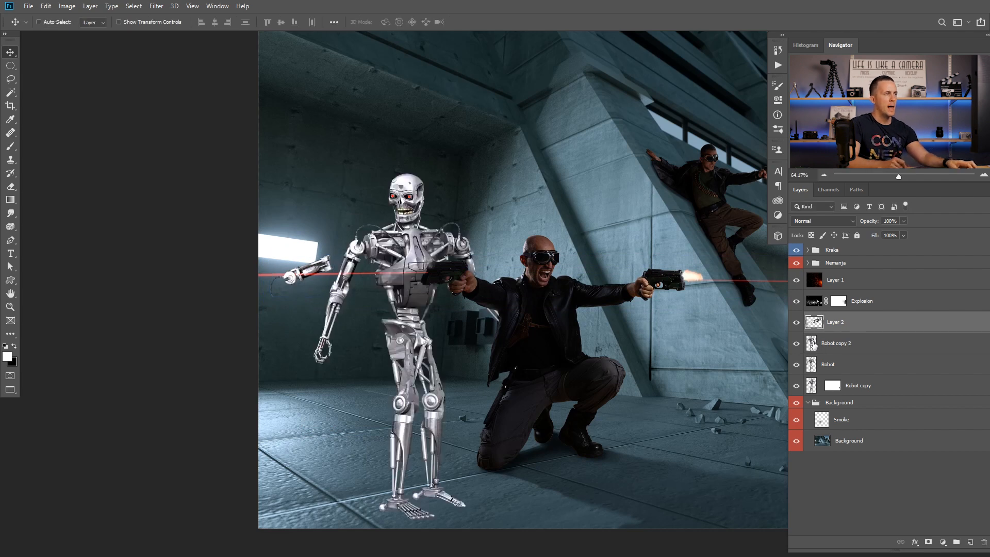
click(814, 344)
drag(383, 216, 440, 235)
key(l)
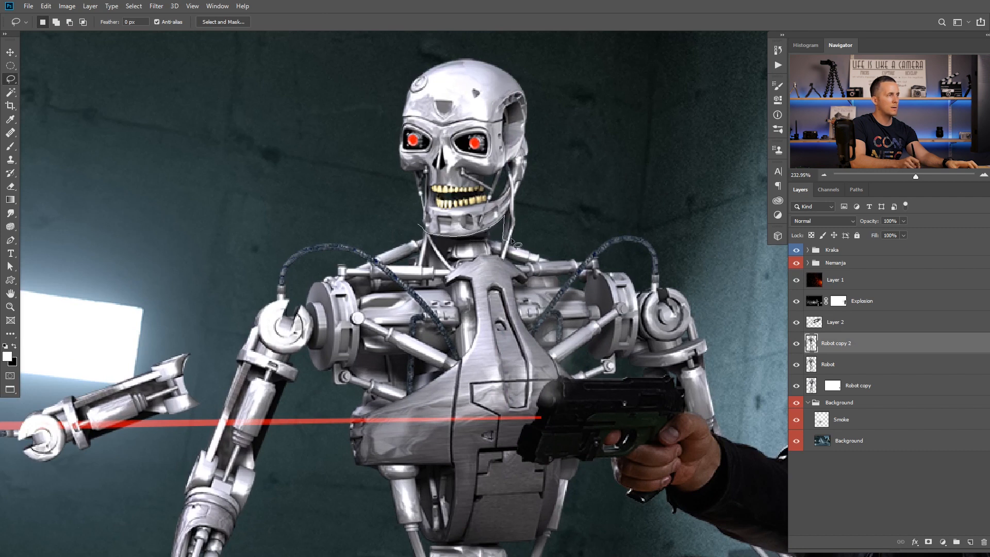
mouse_move(511, 239)
mouse_down()
mouse_move(542, 153)
mouse_move(530, 60)
mouse_move(499, 44)
mouse_move(430, 44)
mouse_move(377, 110)
mouse_move(377, 185)
mouse_move(426, 231)
mouse_up()
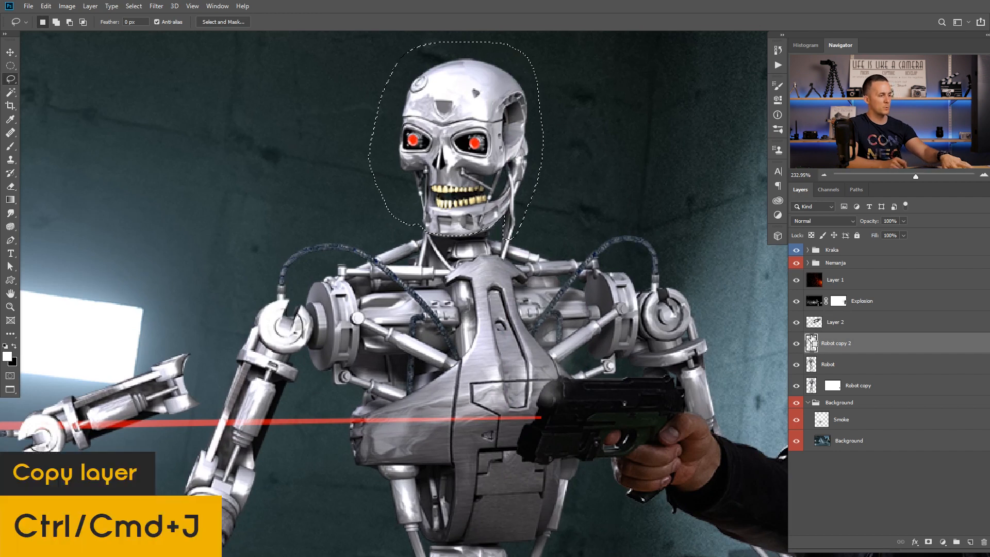
key(ctrl+j)
click(796, 364)
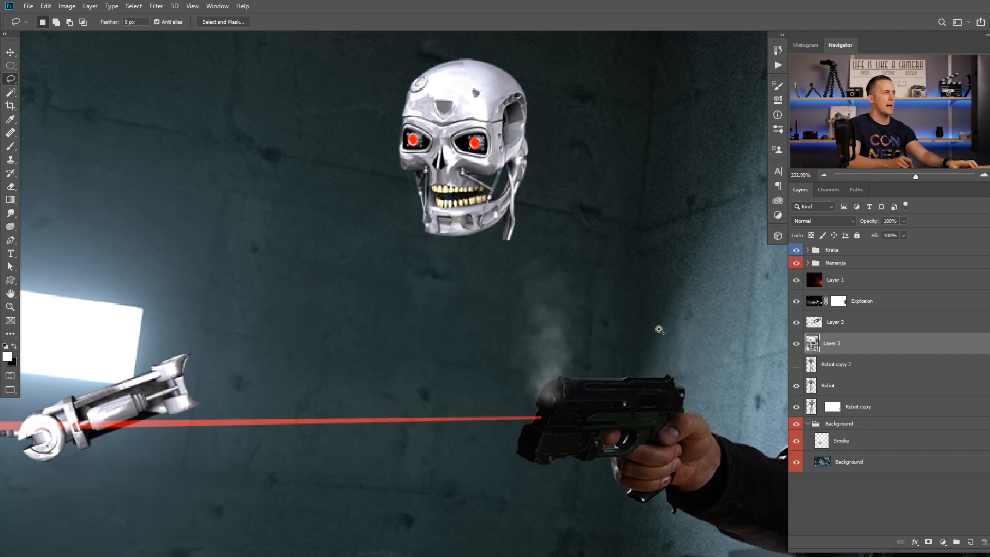
Move the cut-out robot head onto the floor beside the kneeling gunman and rotate it about 89.28 degrees onto its side.
drag(659, 329, 535, 327)
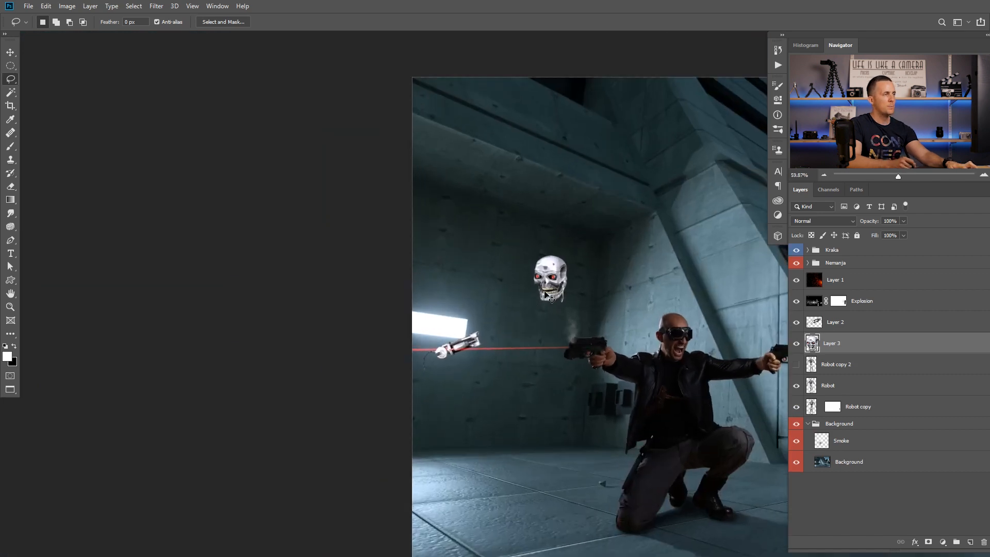
key(ctrl+t)
drag(553, 277, 527, 499)
drag(529, 499, 420, 402)
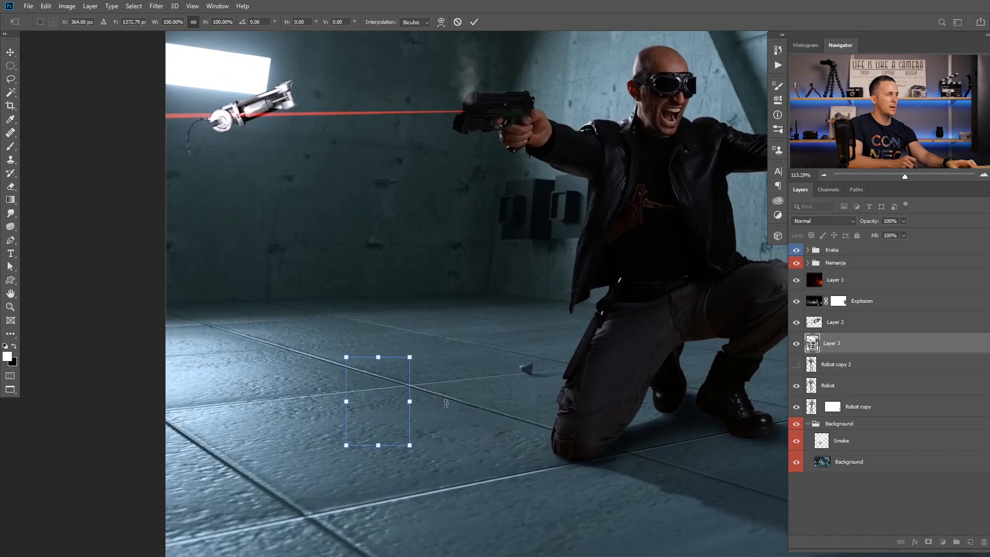
drag(430, 355, 447, 457)
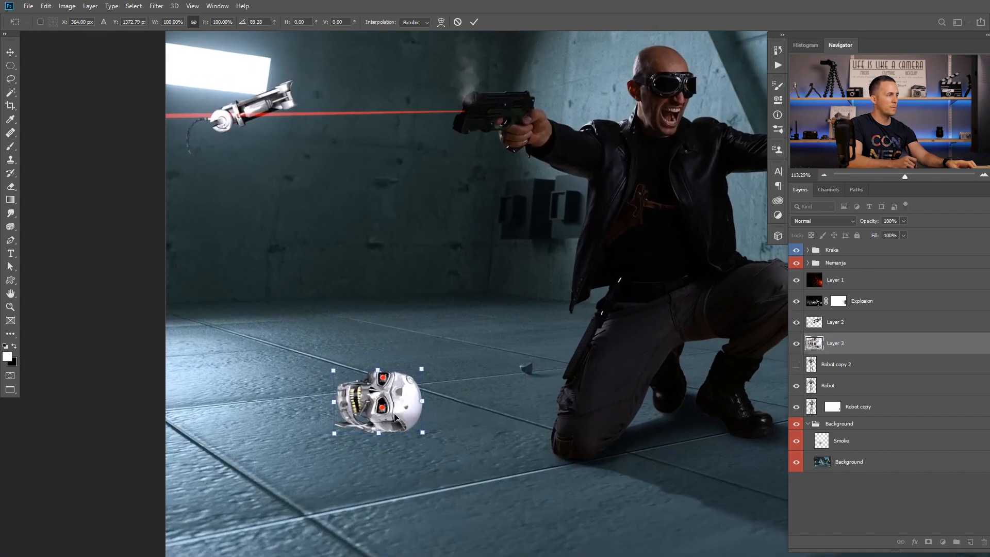
Flip the robot head vertically, shift it towards the gunman's knee and scale it to about 85.93%.
right_click(392, 410)
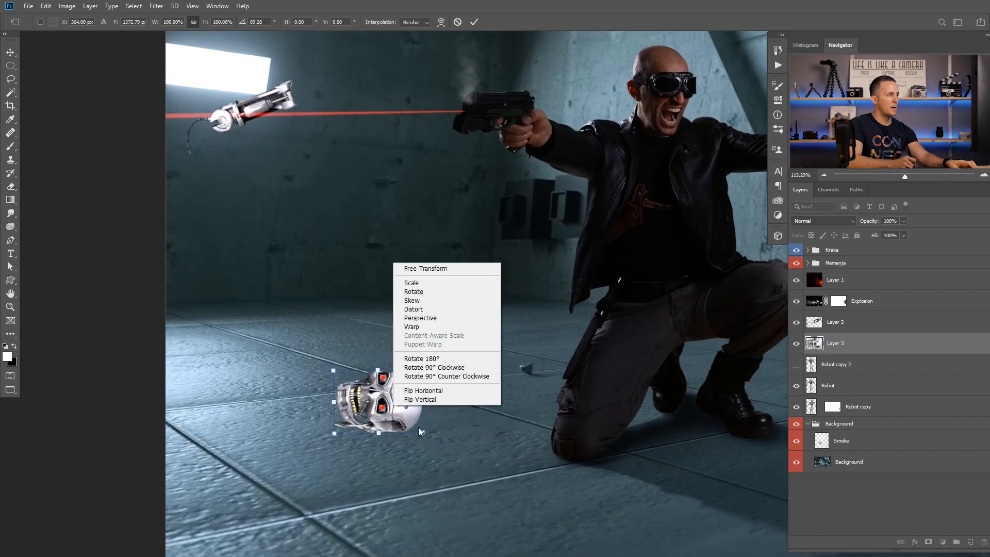
click(426, 399)
drag(342, 411, 384, 429)
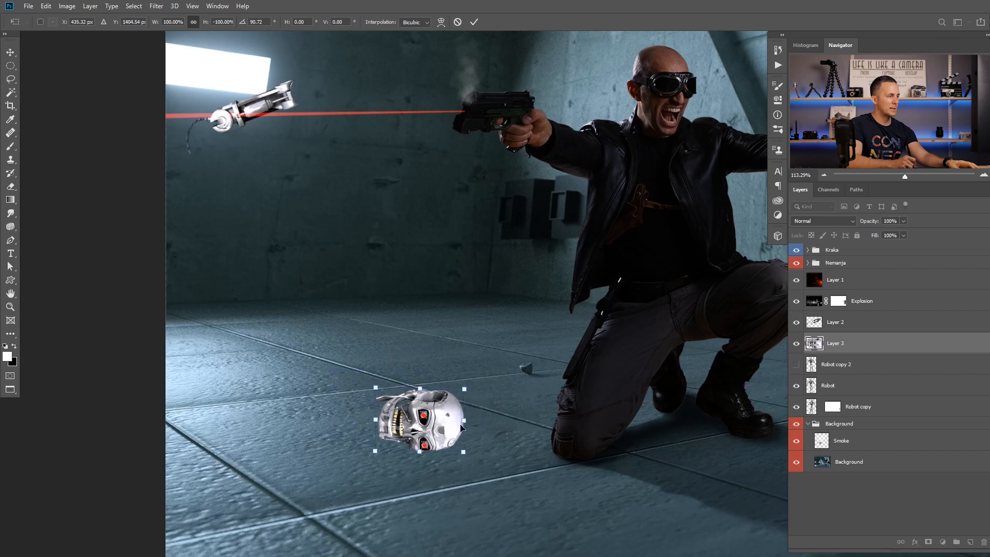
drag(448, 429, 444, 430)
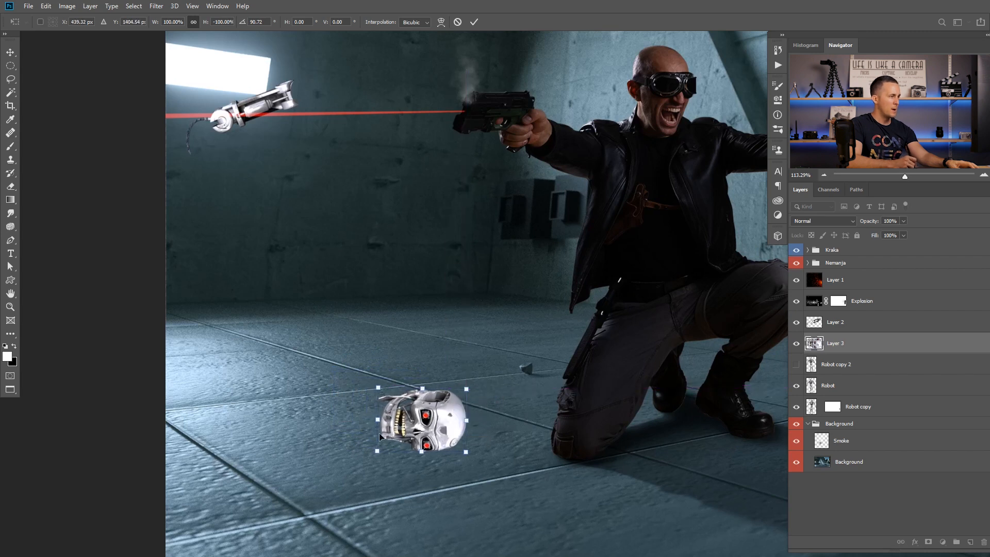
drag(377, 451, 393, 449)
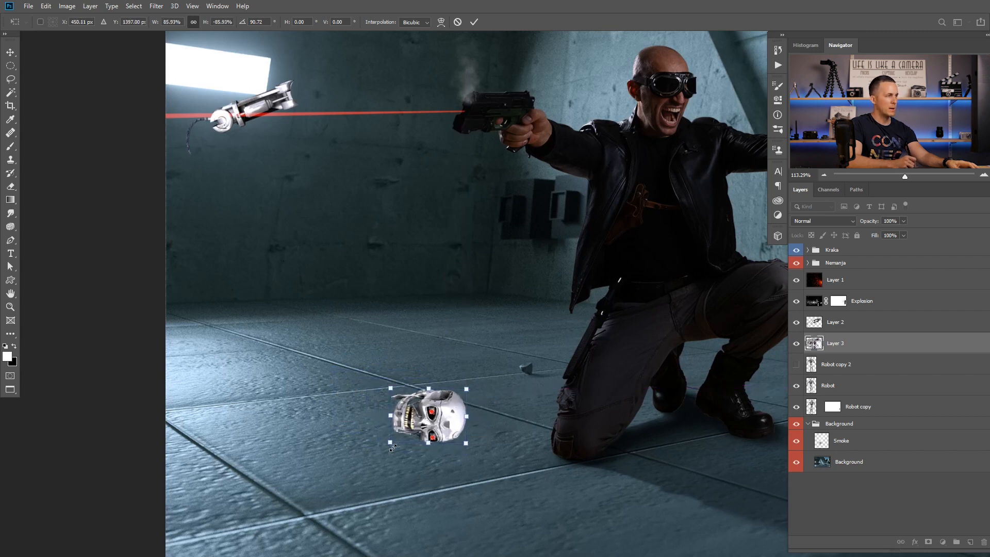
key(Return)
Shift the robot head slightly away from the gunman, towards the image's left edge.
key(l)
scroll(458, 428, down, 5)
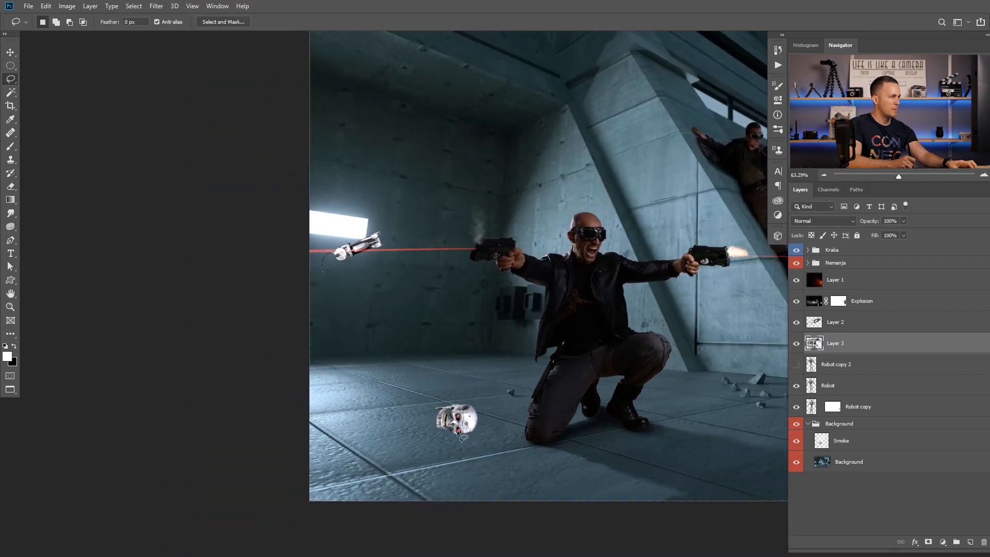
key(v)
drag(459, 428, 438, 427)
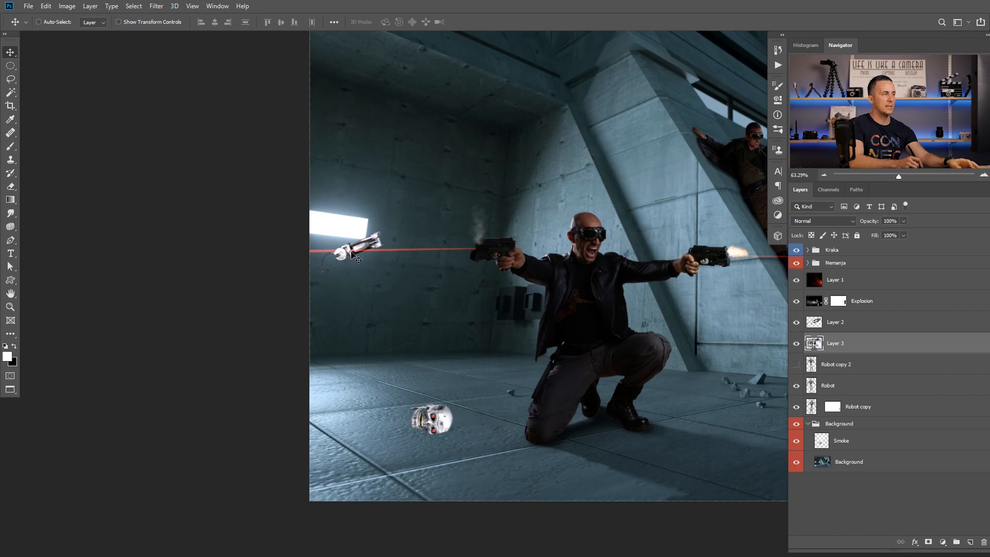
Add an Exposure adjustment clipped to the Robot layer with the exposure set to -3.35.
scroll(508, 336, down, 5)
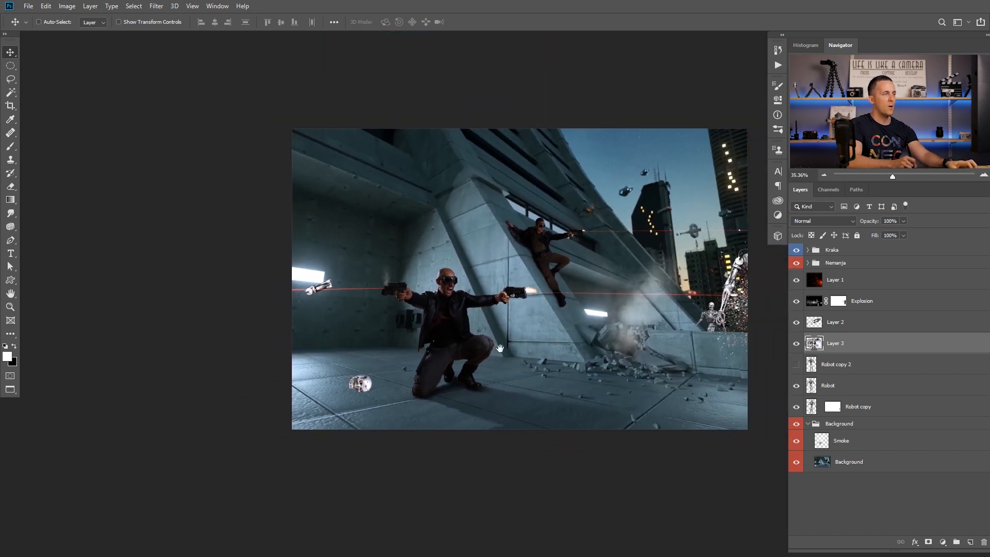
scroll(741, 290, up, 3)
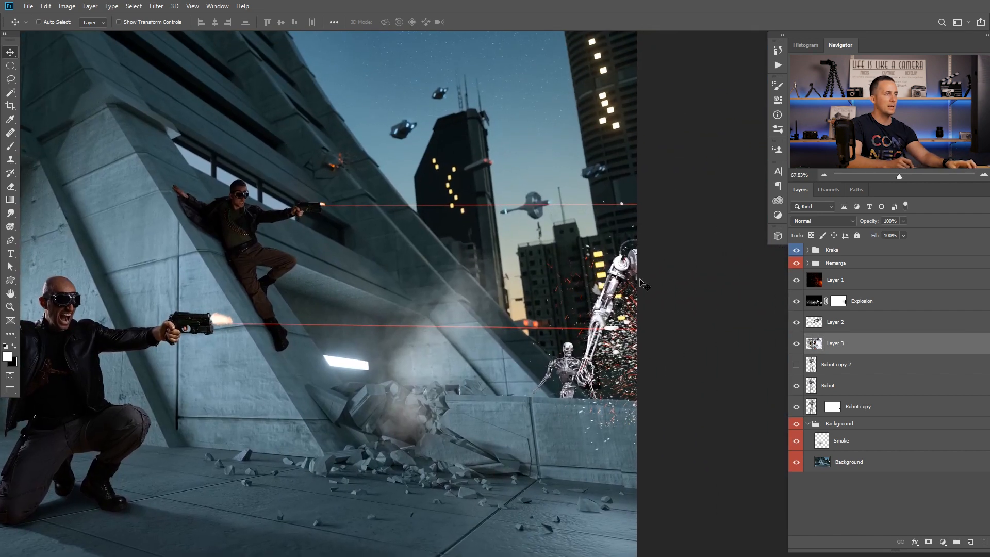
scroll(598, 306, up, 2)
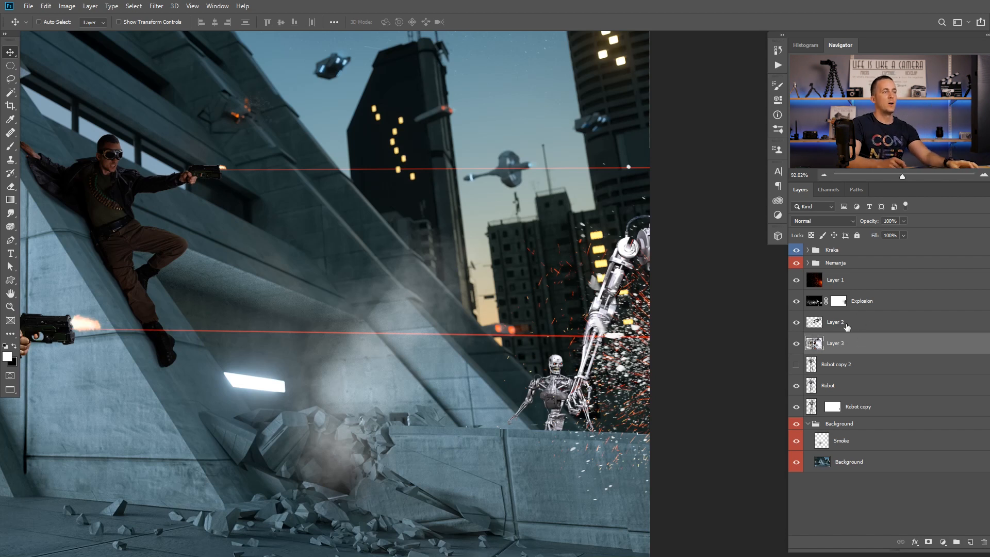
click(829, 384)
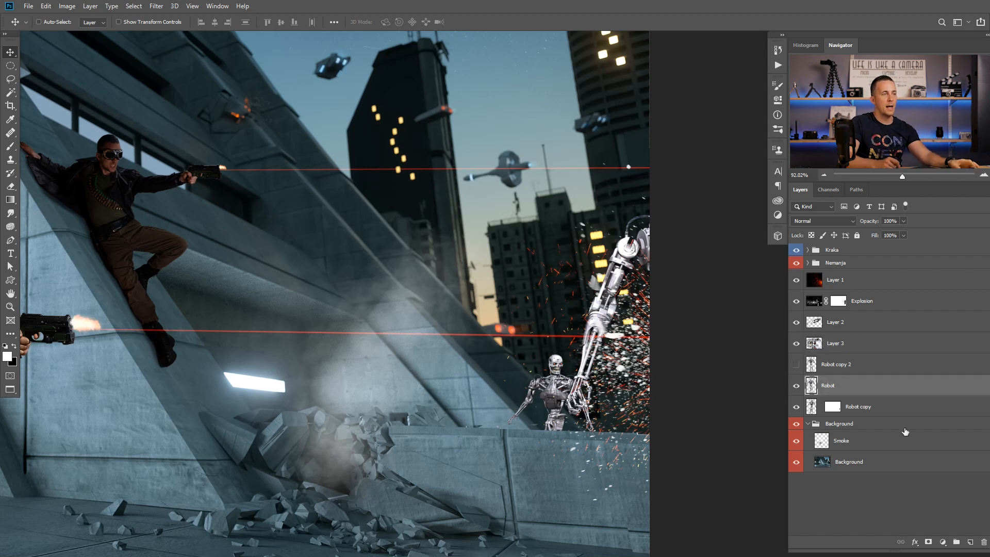
click(943, 543)
click(927, 417)
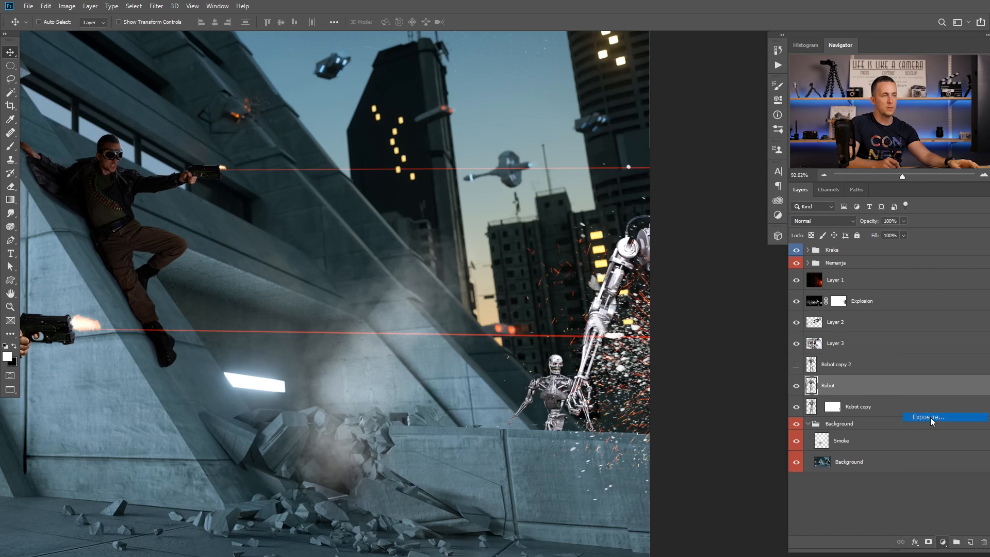
click(688, 281)
drag(685, 140, 651, 140)
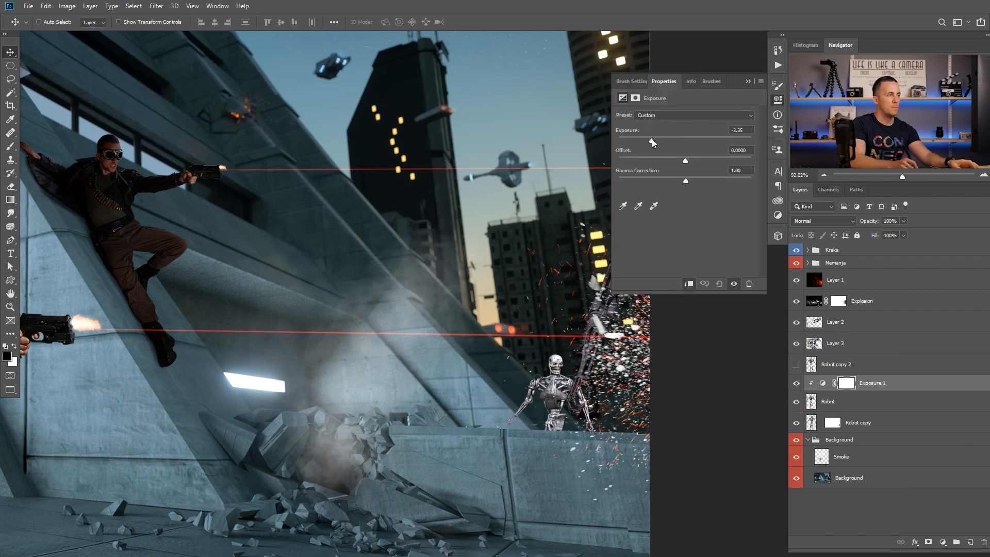
click(748, 81)
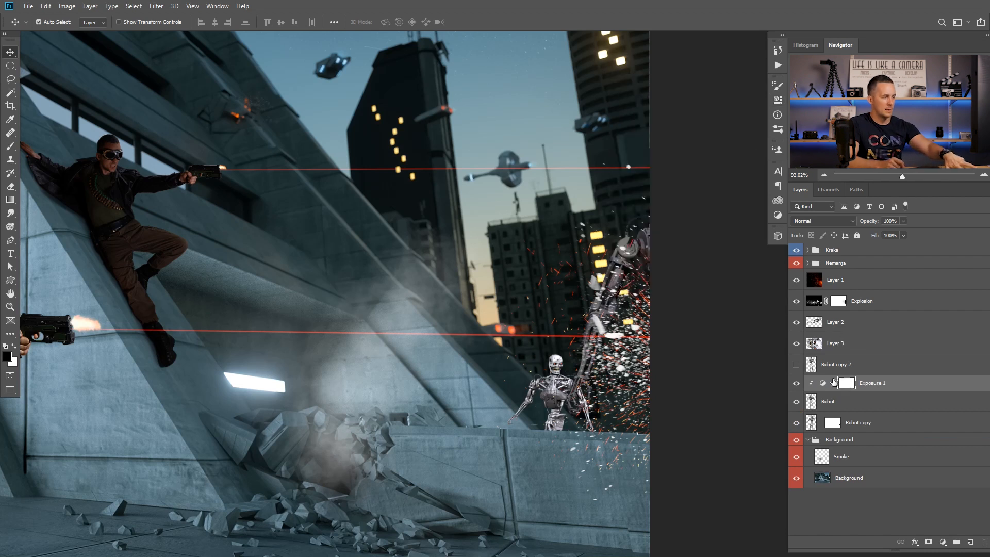
Invert the Exposure 1 mask and paint white with a 40 px brush at 20% opacity along the large robot arm's shadow side.
key(ctrl+i)
key(b)
scroll(494, 275, up, 4)
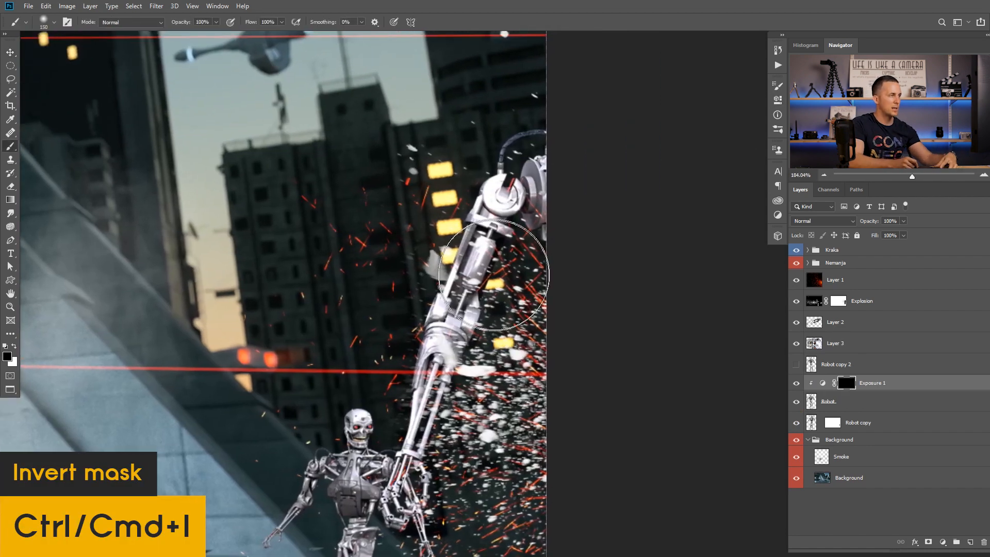
key(bracketleft)
key(bracketleft)
key(bracketleft)
key(bracketleft)
key(bracketleft)
key(bracketleft)
key(bracketleft)
key(bracketleft)
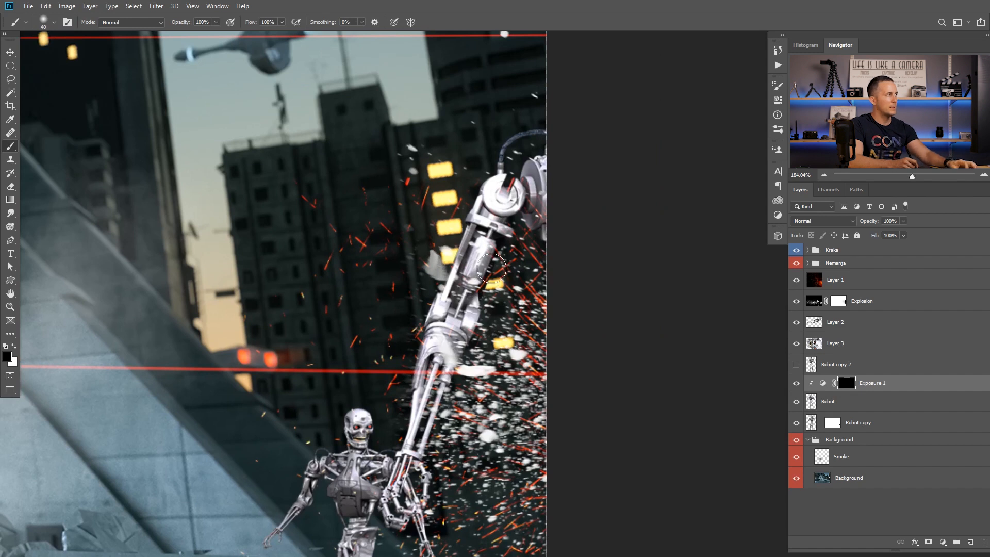
key(x)
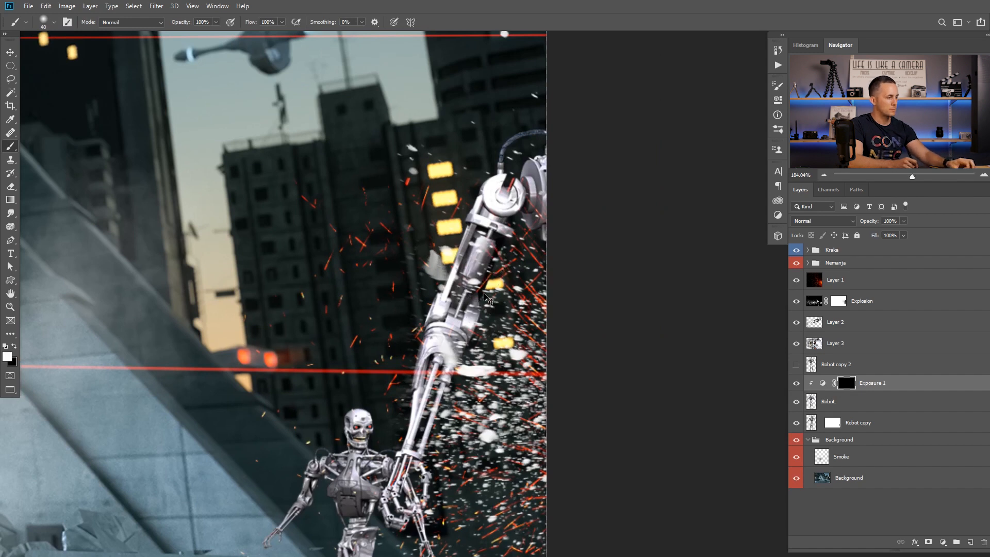
key(2)
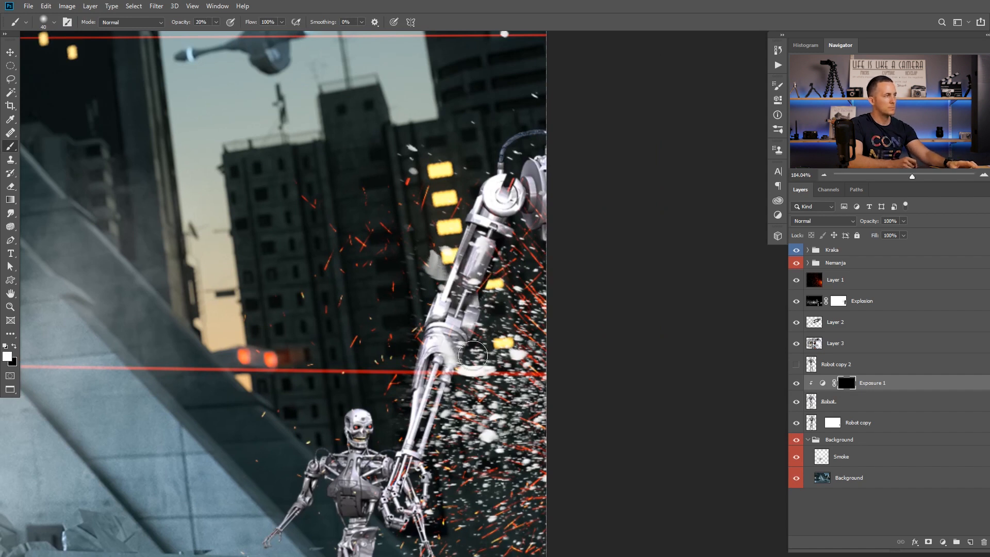
mouse_move(480, 315)
mouse_down()
mouse_move(423, 462)
mouse_move(416, 450)
mouse_up()
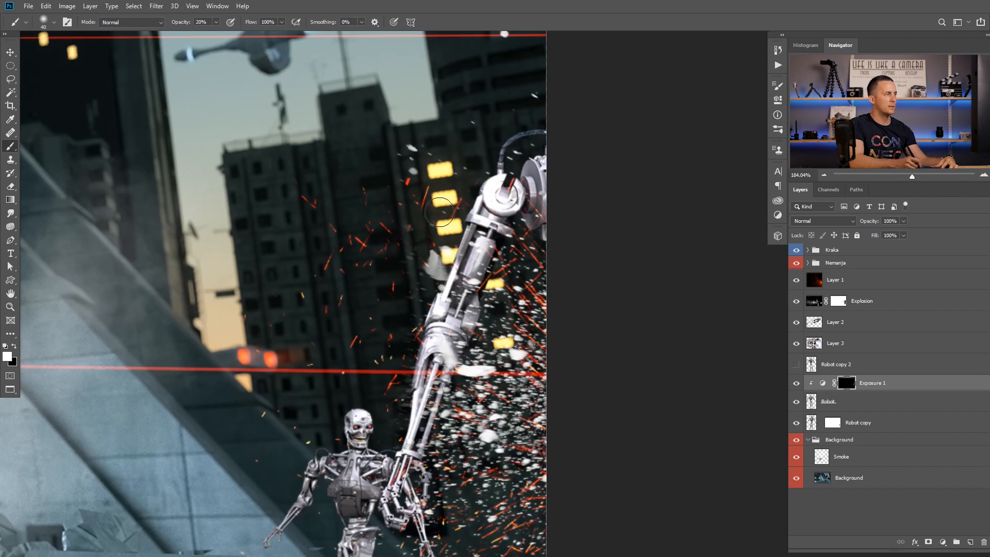
drag(451, 306, 380, 335)
drag(25, 307, 172, 315)
drag(594, 314, 657, 306)
mouse_move(658, 306)
mouse_down()
mouse_move(515, 324)
mouse_move(549, 322)
mouse_up()
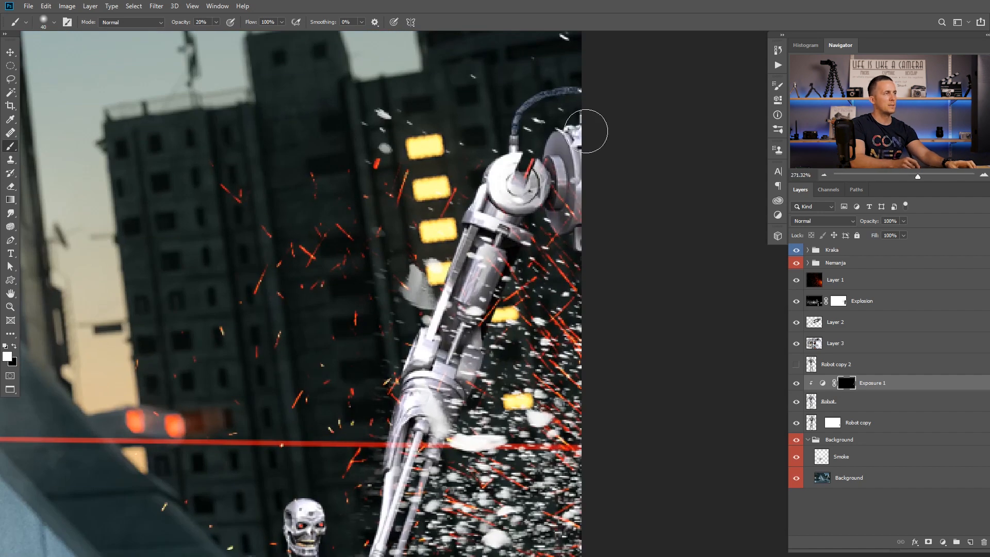
Paint the Exposure 1 mask with a smaller white brush to darken the large robot's arm from the elbow to the wrist.
drag(457, 443, 471, 326)
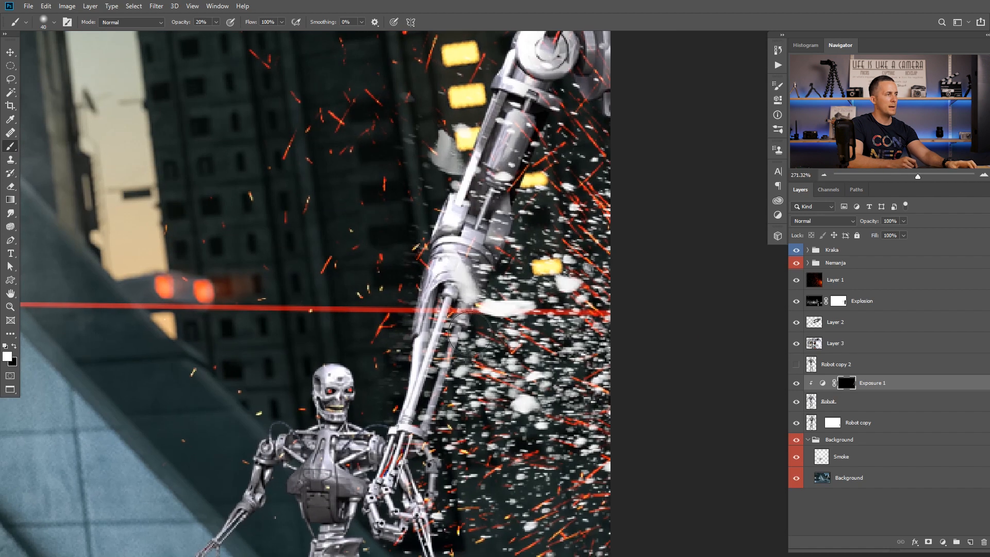
key(bracketleft)
key(bracketleft)
key(bracketleft)
key(bracketleft)
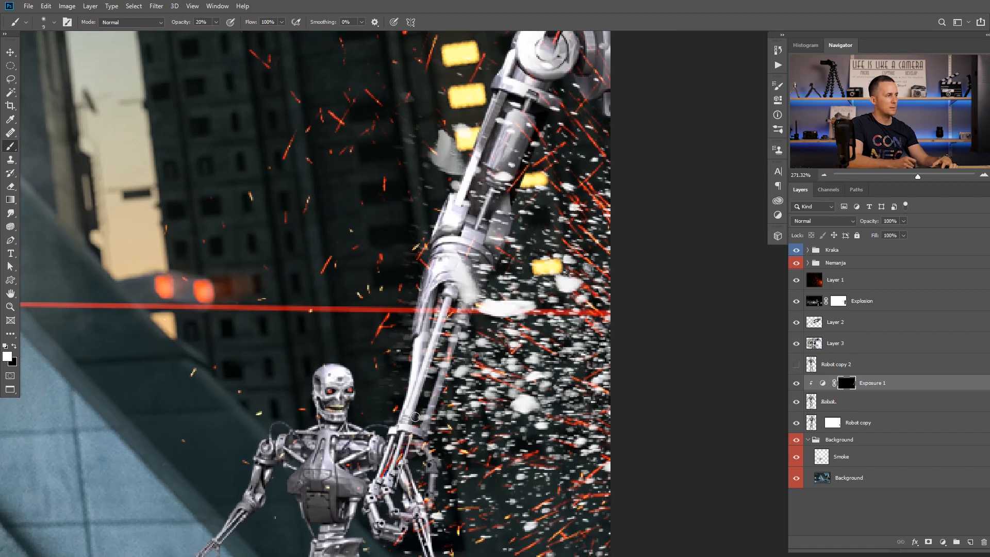
drag(465, 234, 518, 139)
mouse_move(516, 139)
mouse_down()
mouse_move(449, 339)
mouse_move(394, 438)
mouse_up()
mouse_move(395, 420)
mouse_down()
mouse_move(408, 306)
mouse_move(362, 454)
mouse_up()
drag(367, 547, 397, 359)
Shrink the brush further and paint fine shadows on the large robot's hand and wrist in the Exposure 1 mask.
key(bracketleft)
key(bracketleft)
key(bracketleft)
drag(361, 421, 384, 427)
drag(367, 384, 380, 332)
drag(383, 328, 393, 306)
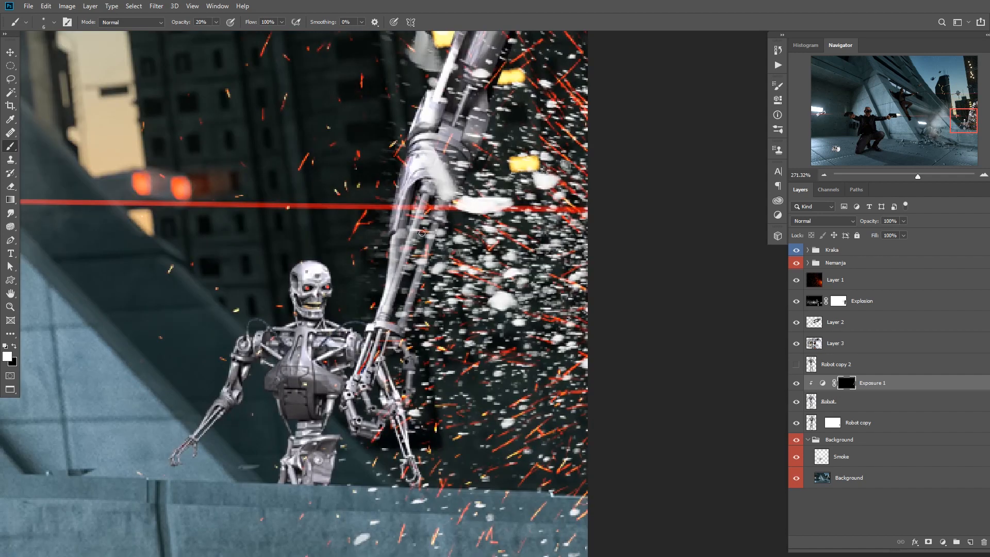
Toggle the Exposure 1 layer's visibility to compare the large robot with and without the painted shadows.
scroll(486, 261, down, 9)
drag(485, 260, 520, 323)
click(796, 382)
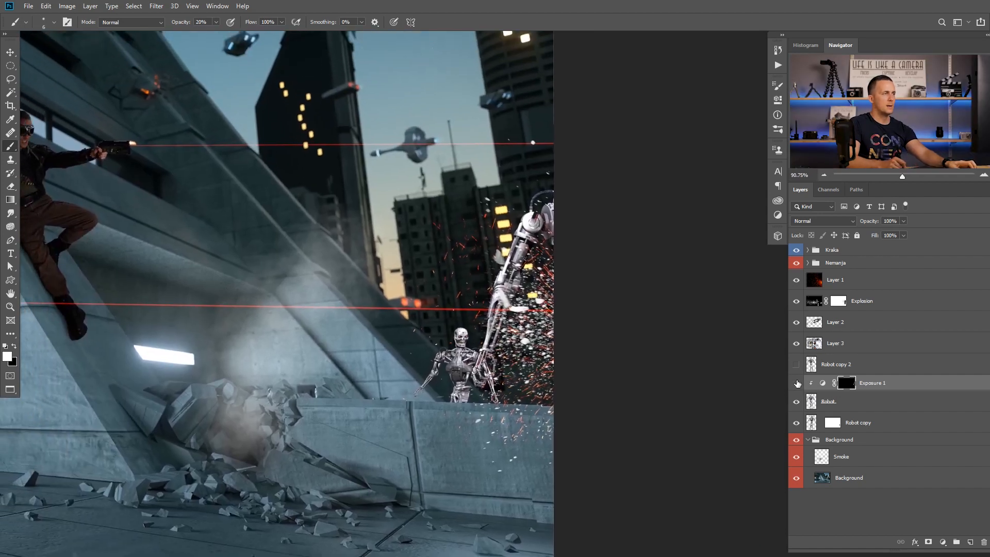
click(795, 382)
click(796, 382)
click(795, 382)
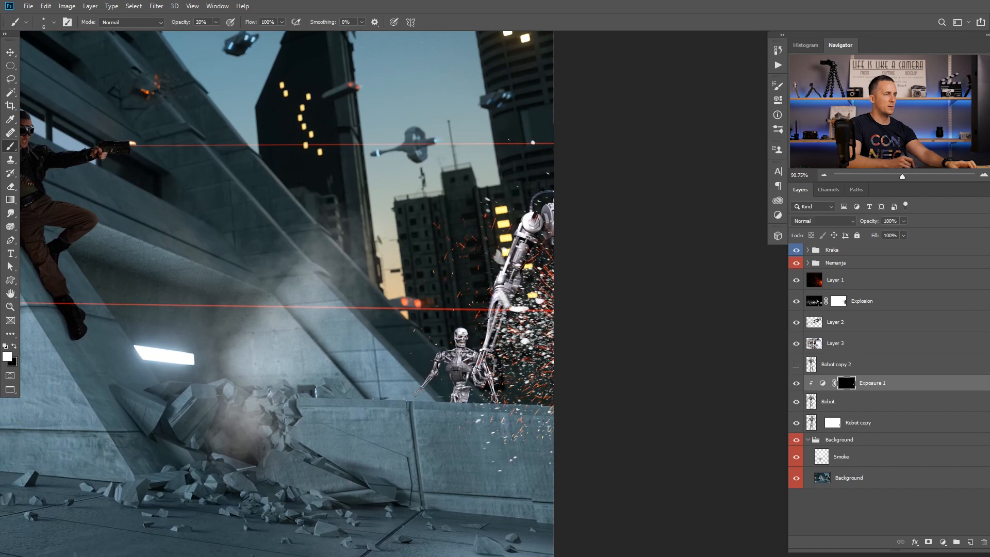
Add an Exposure adjustment clipped to the Robot copy layer, set its exposure to -2.78, and invert its mask.
click(828, 428)
click(942, 542)
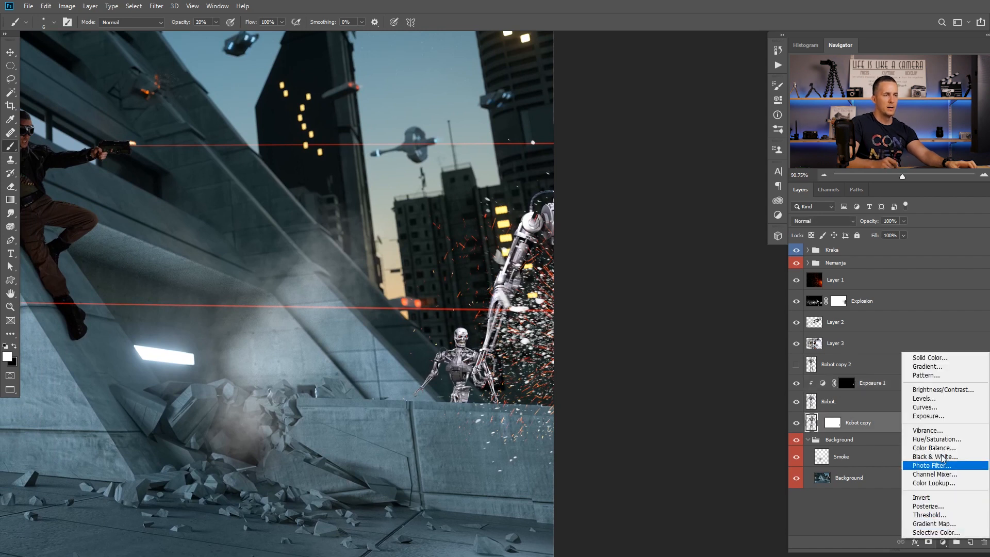
click(940, 420)
click(689, 283)
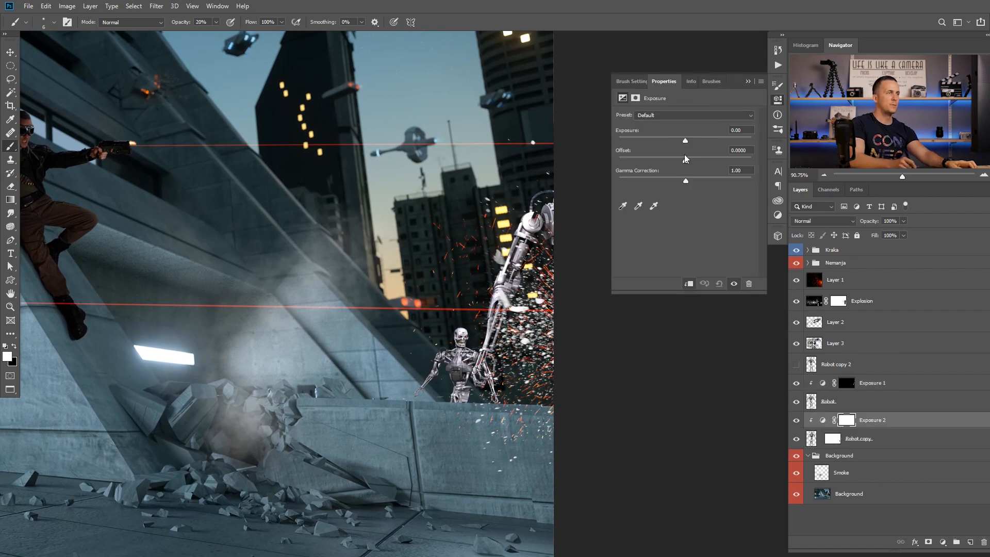
drag(685, 140, 658, 141)
key(ctrl+i)
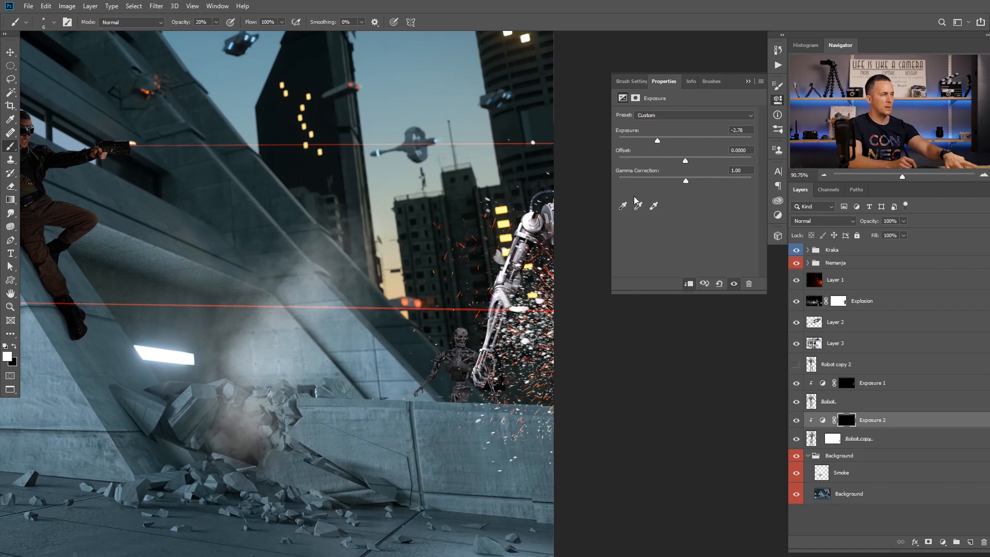
Enlarge the white brush and paint the Exposure 2 mask down the small robot's head and torso at 20% opacity.
scroll(508, 343, up, 5)
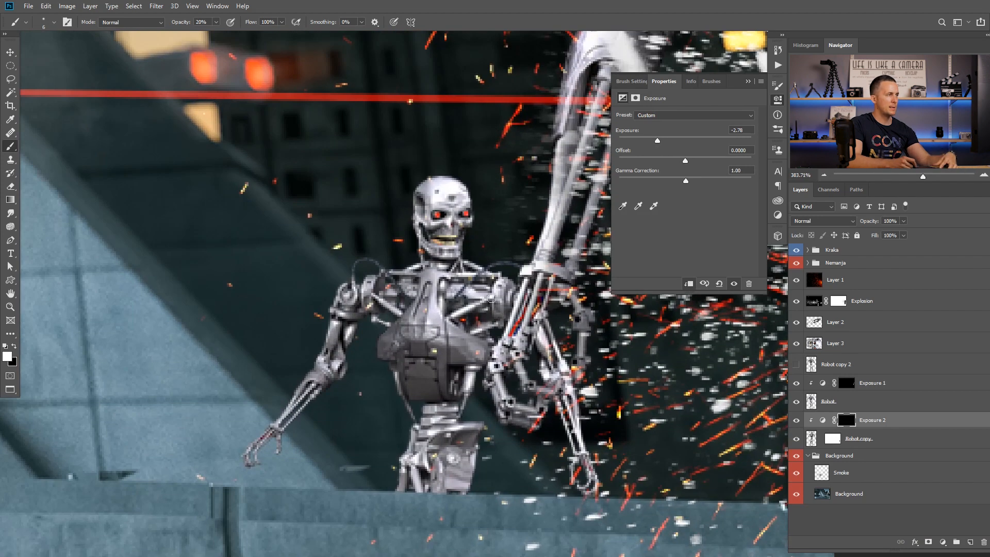
key(bracketright)
key(bracketright)
key(bracketright)
key(bracketright)
key(bracketright)
key(bracketright)
mouse_move(472, 232)
mouse_down()
mouse_move(515, 266)
mouse_move(558, 336)
mouse_move(557, 313)
mouse_move(574, 420)
mouse_move(599, 464)
mouse_move(556, 392)
mouse_move(482, 350)
mouse_move(460, 431)
mouse_move(466, 397)
mouse_move(477, 447)
mouse_move(463, 502)
mouse_move(433, 516)
mouse_up()
Shrink the brush and paint fine shadows on the small robot's outstretched arm, from the elbow up to the shoulder.
key(bracketleft)
key(bracketleft)
key(bracketleft)
key(bracketleft)
key(bracketleft)
key(bracketleft)
key(bracketleft)
key(bracketleft)
key(bracketright)
mouse_move(354, 335)
mouse_down()
mouse_move(359, 313)
mouse_move(338, 374)
mouse_up()
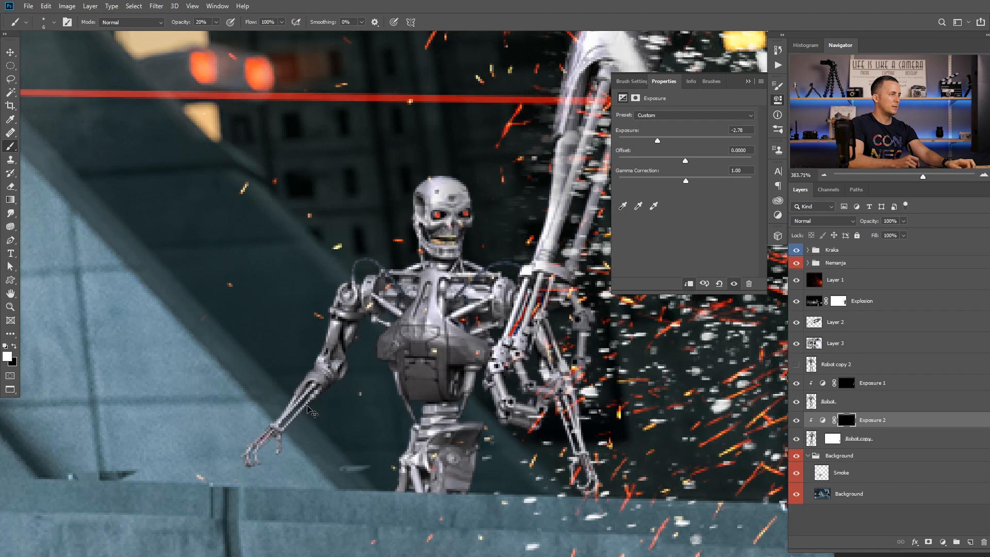
scroll(297, 400, up, 1)
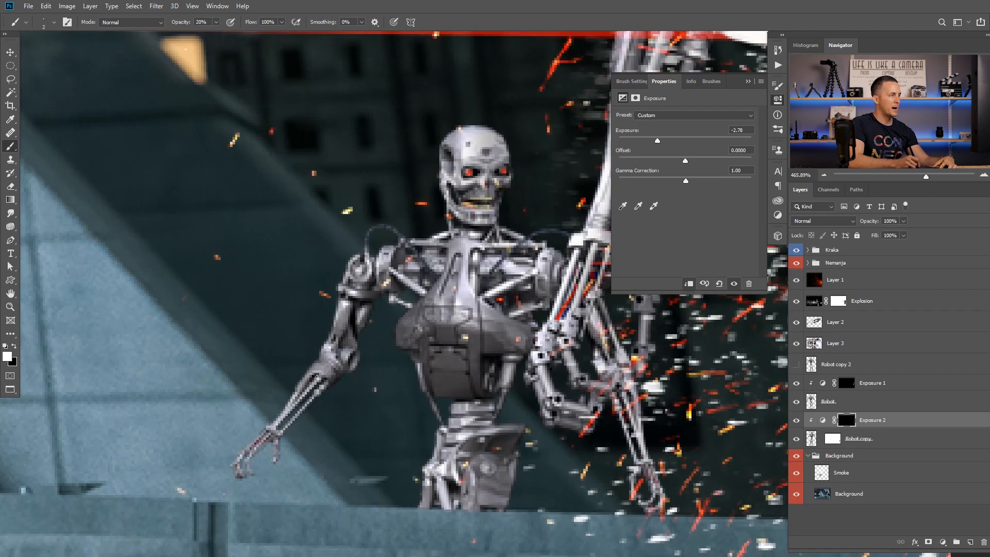
drag(349, 310, 338, 331)
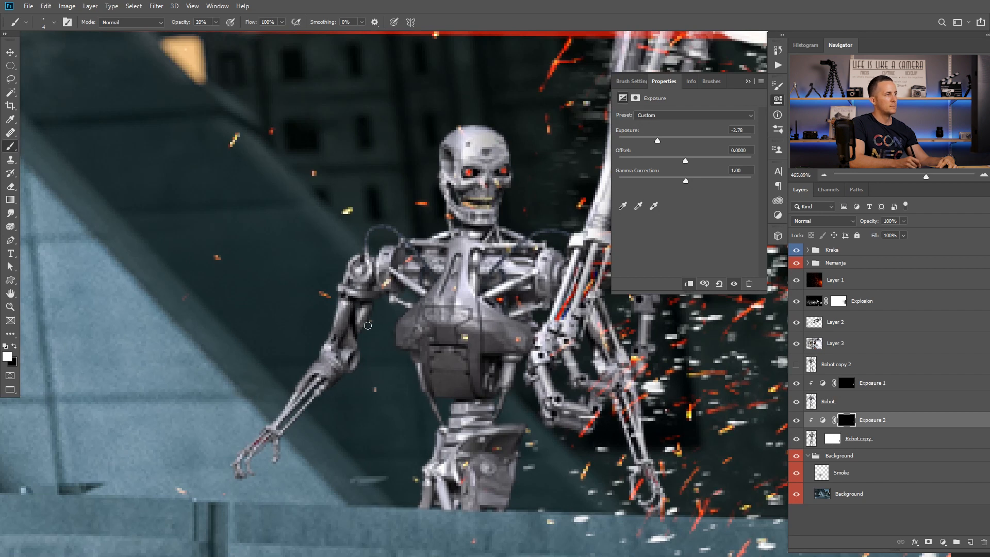
mouse_move(369, 285)
mouse_down()
mouse_move(367, 258)
mouse_move(382, 253)
mouse_up()
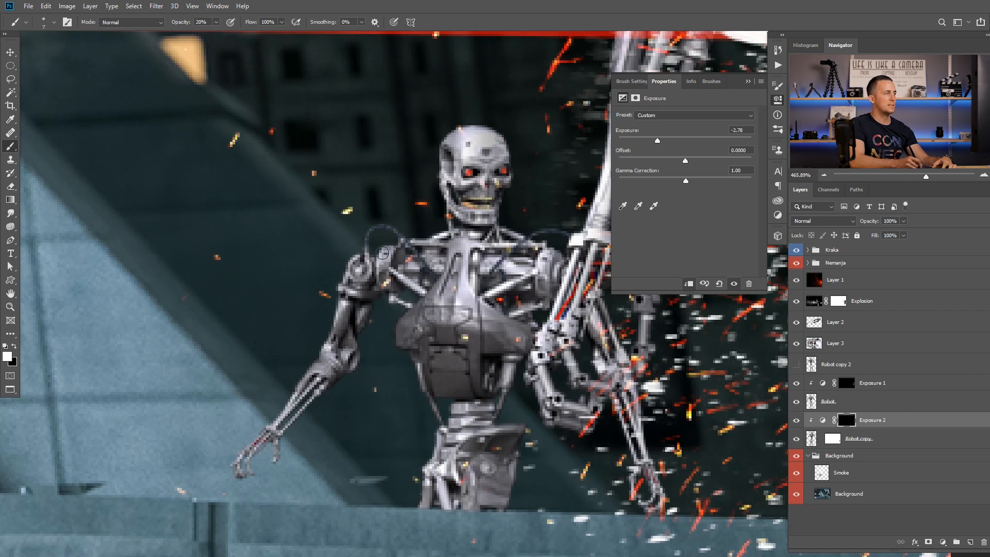
Set the brush to 15 px and darken the small robot's other arm, beside the sparks, down to the hand.
key(bracketright)
key(bracketright)
key(bracketright)
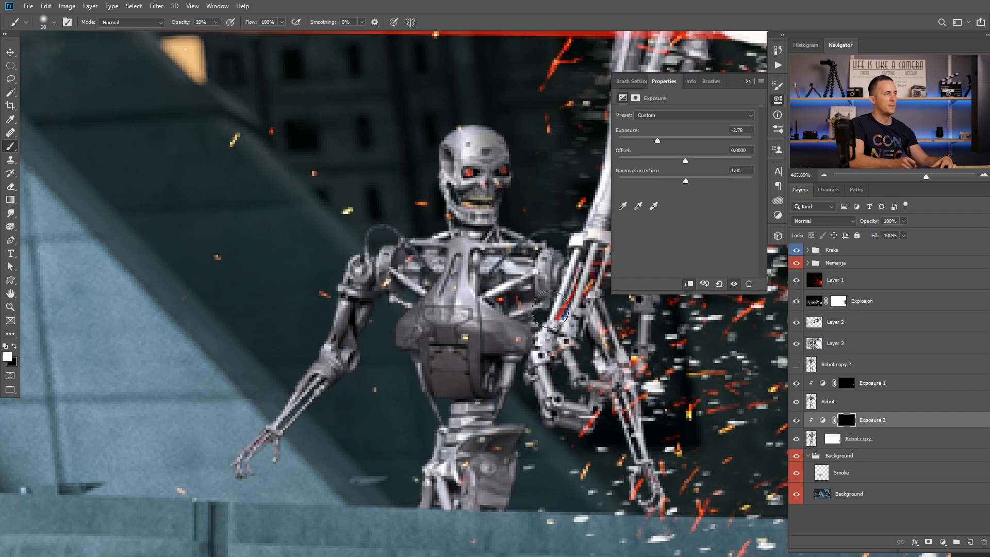
key(bracketleft)
mouse_move(639, 338)
mouse_down()
mouse_move(625, 355)
mouse_move(665, 488)
mouse_up()
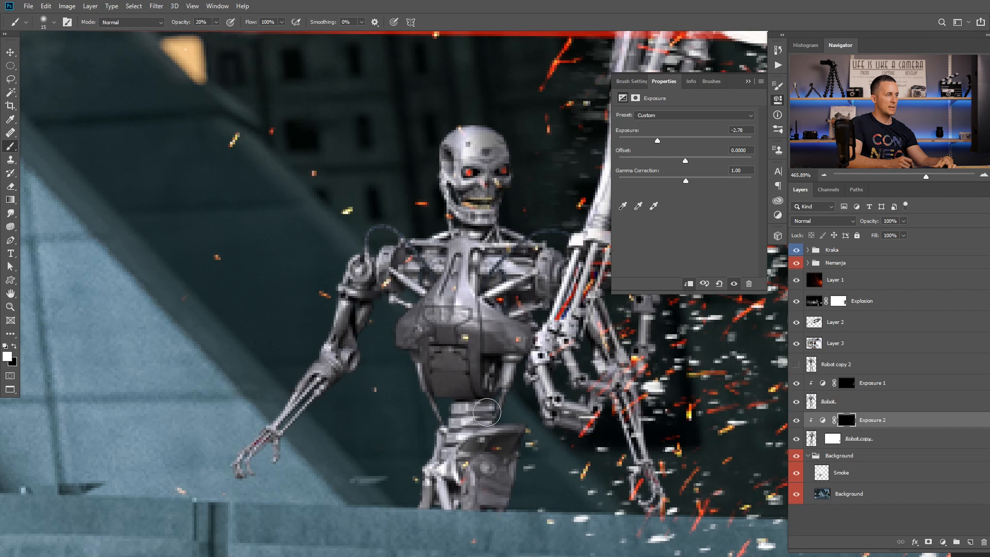
Vary the brush size and shade the small robot's chest and outstretched hand in the Exposure 2 mask.
key(bracketleft)
key(bracketleft)
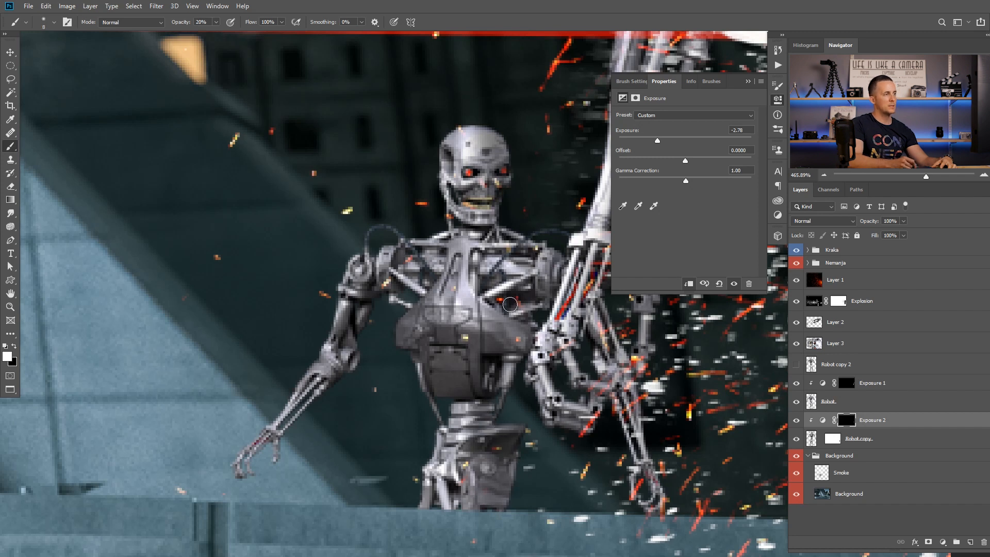
key(bracketright)
key(bracketright)
key(bracketright)
key(bracketright)
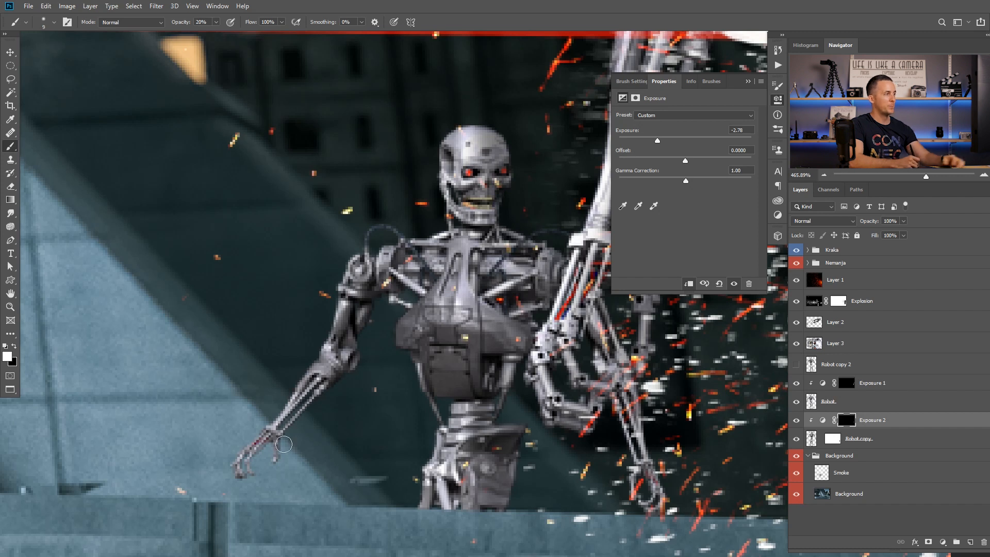
Toggle the Exposure 2 layer's visibility to compare the small robot with and without the painted shadows.
scroll(416, 391, down, 6)
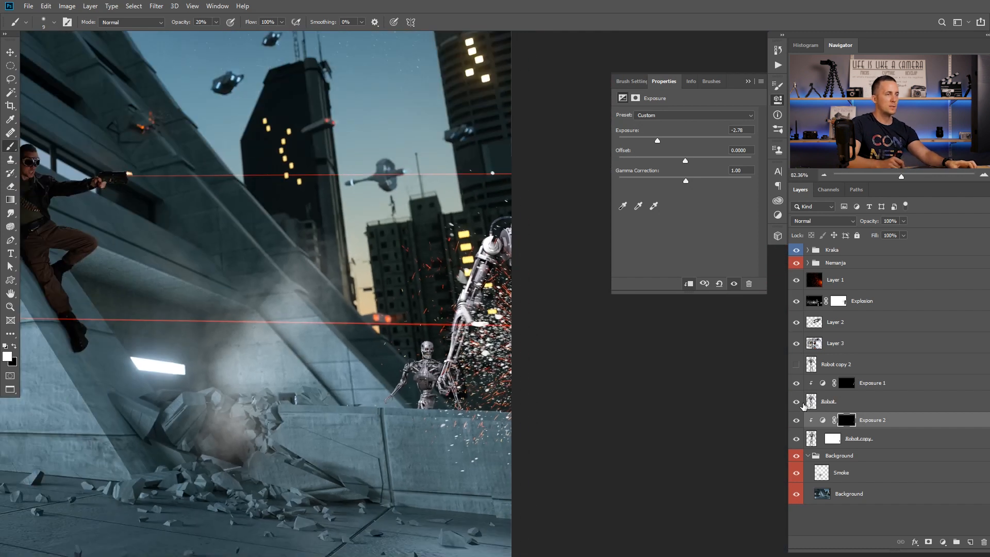
click(796, 419)
click(796, 419)
Switch to a black 25 px brush at 100% opacity for correcting the Exposure 2 mask on the small robot.
scroll(487, 376, up, 4)
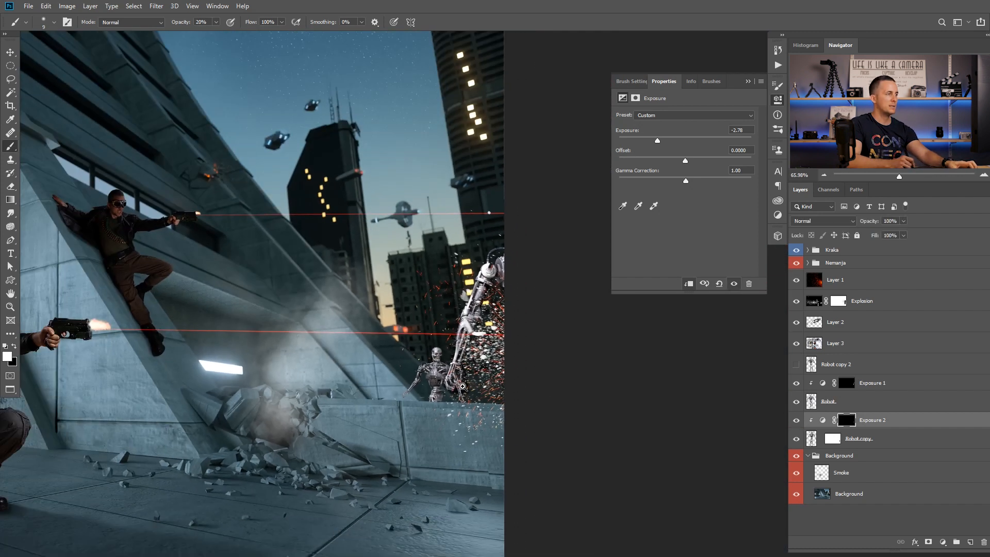
key(x)
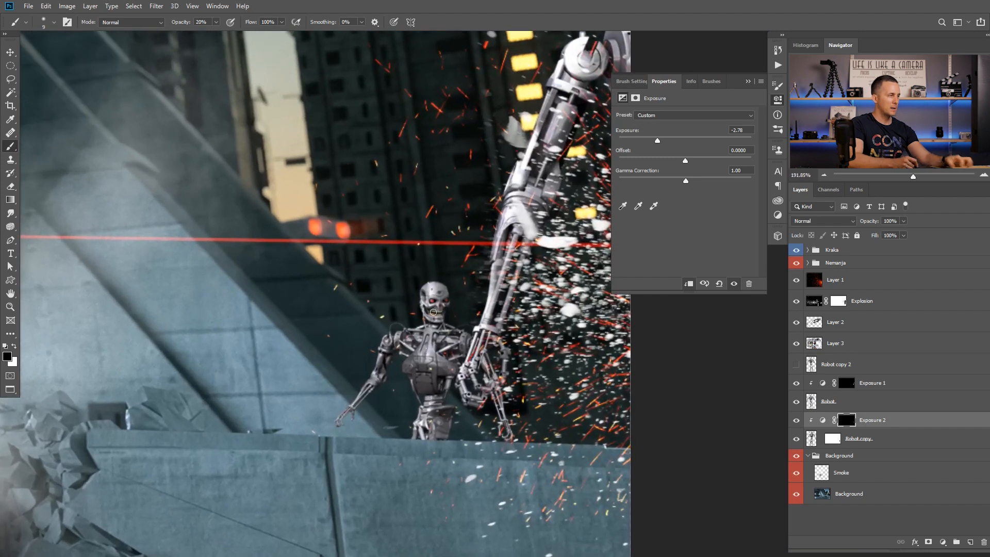
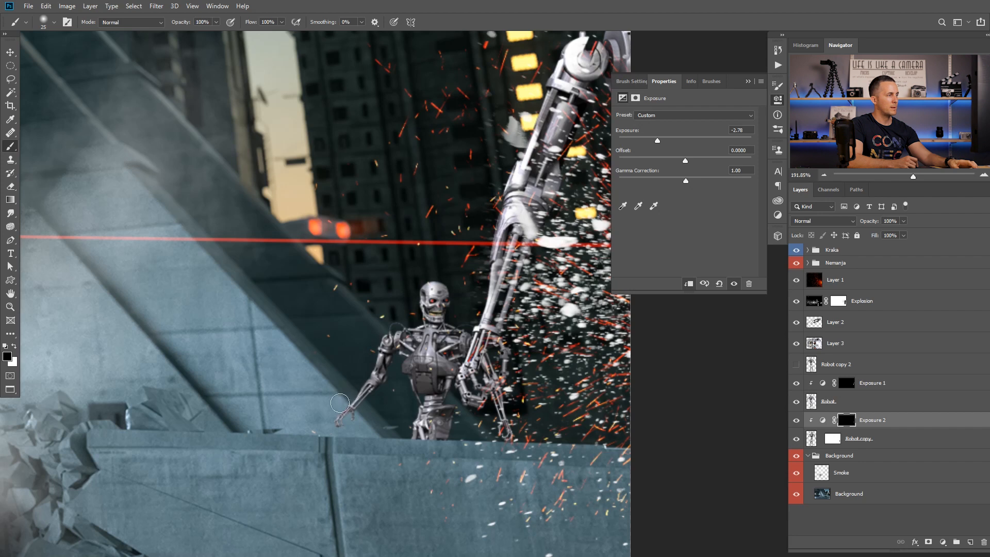
scroll(446, 422, down, 5)
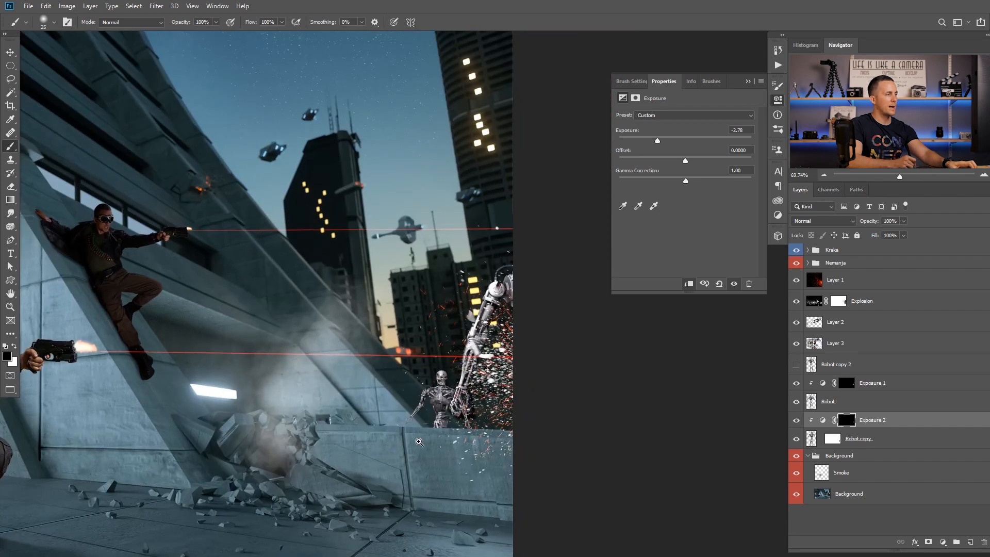
Rename the severed robot head's layer as Head and Layer 2 as Arm part.
drag(363, 411, 422, 411)
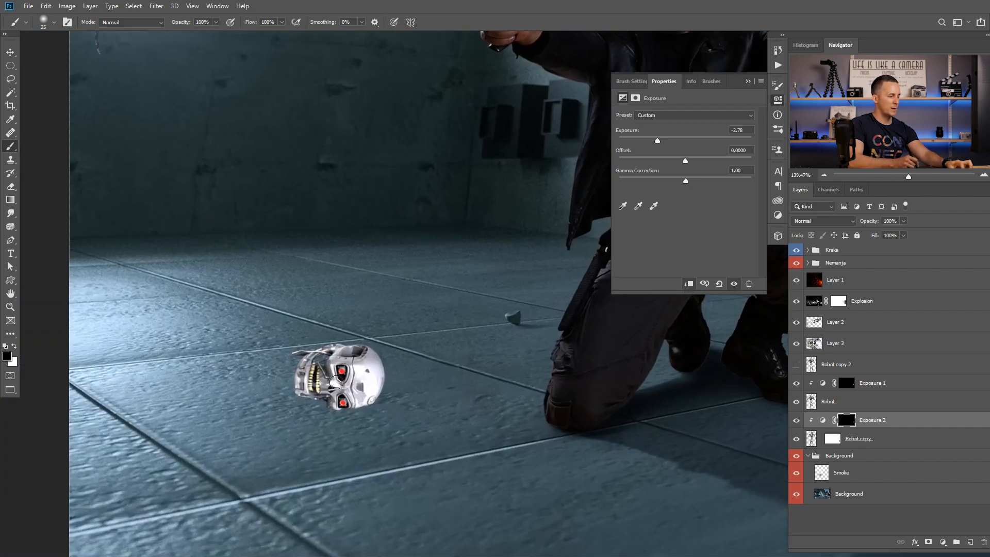
key(v)
ctrl+click(354, 385)
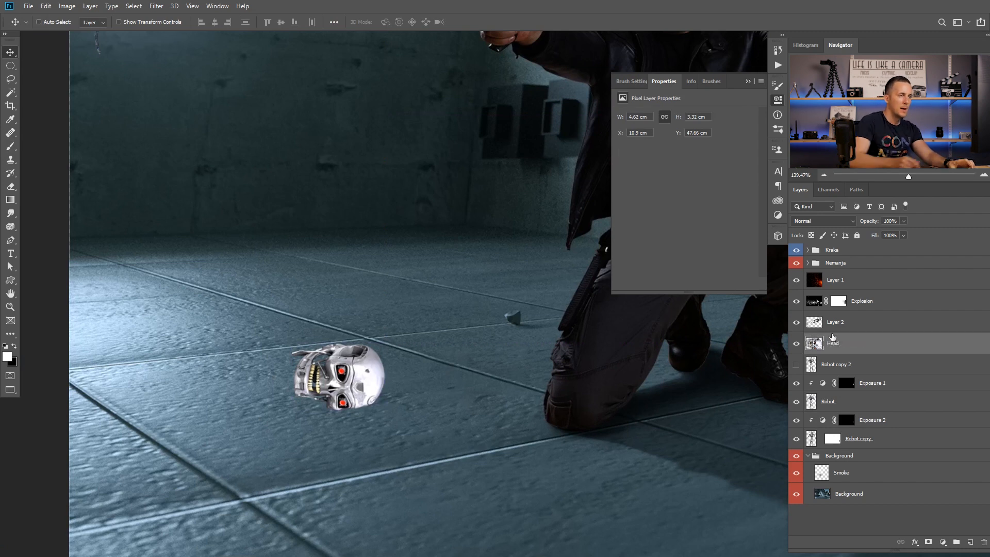
double_click(836, 321)
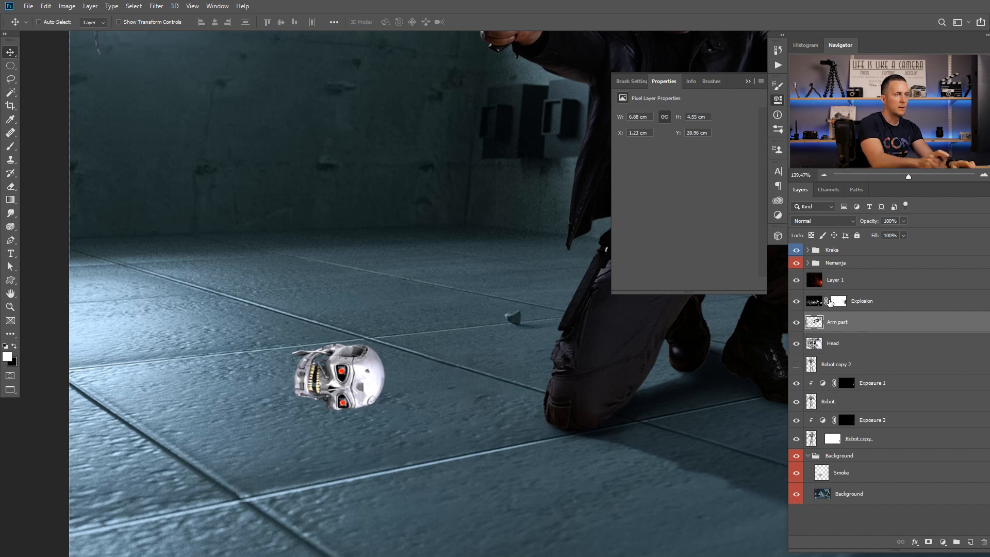
Add an Exposure adjustment clipped to the Head layer, lower its exposure to about -4, and invert its mask.
click(814, 344)
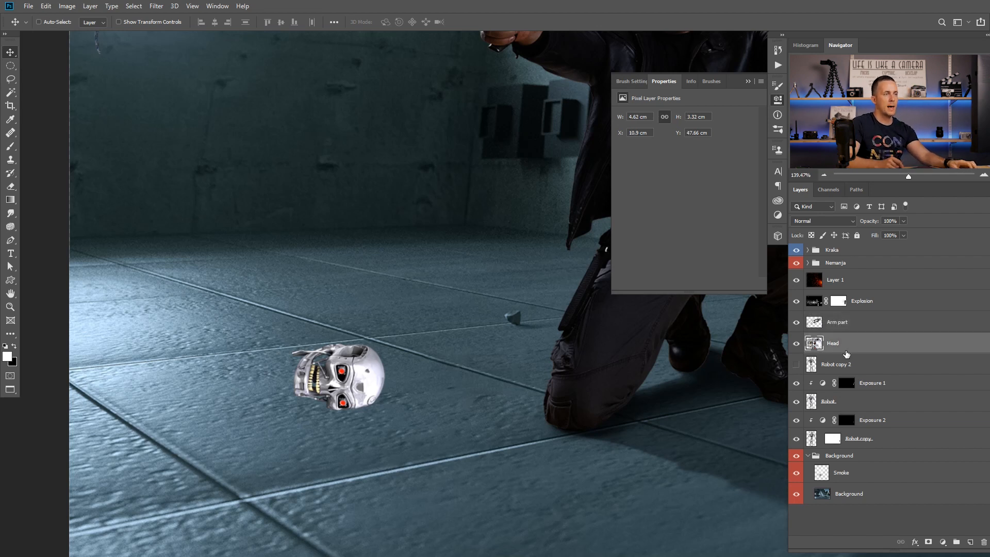
click(942, 542)
click(928, 417)
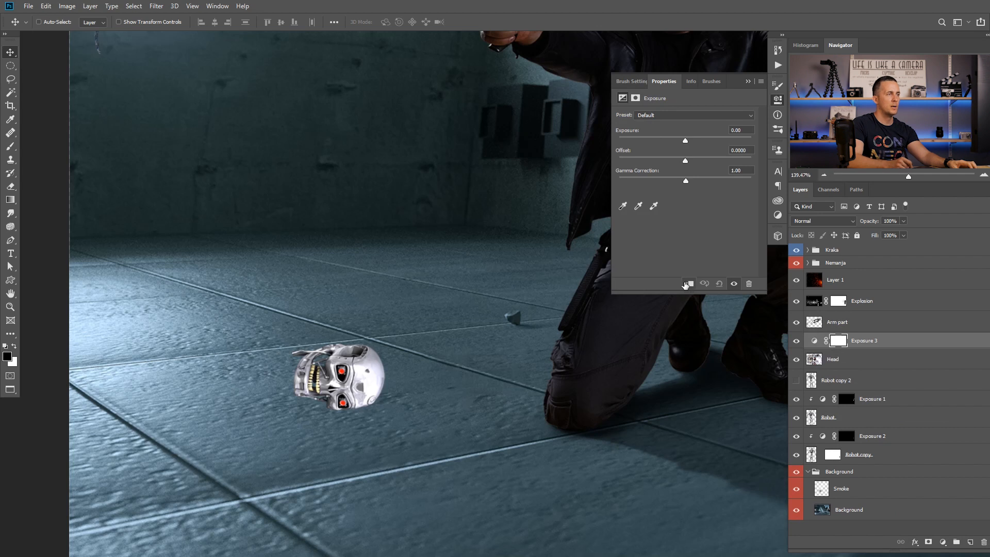
drag(685, 138, 647, 142)
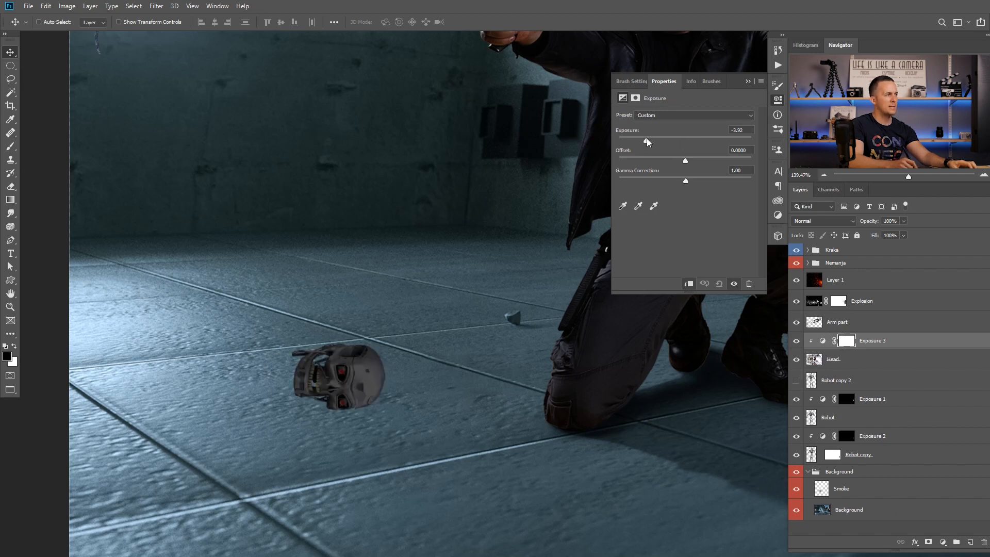
click(846, 341)
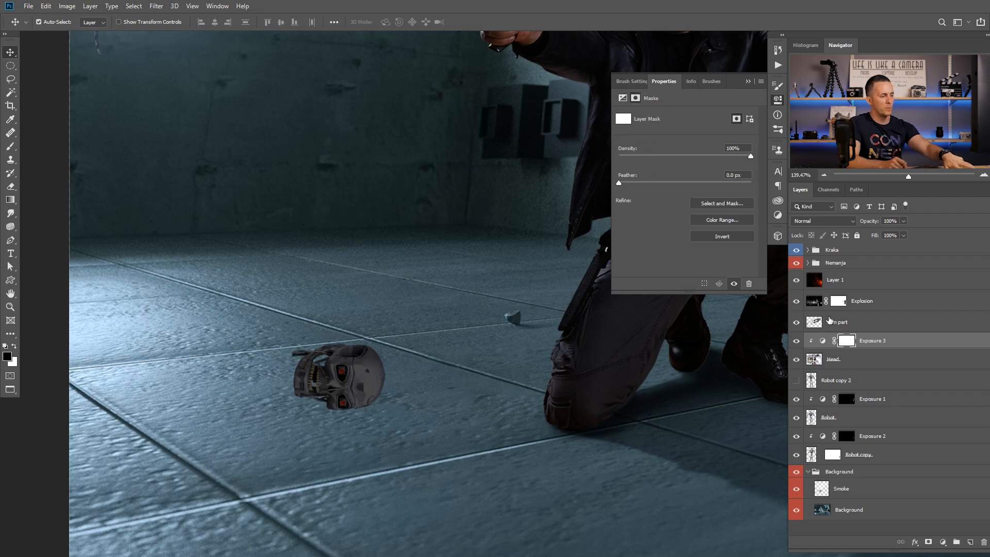
key(ctrl+i)
Paint white on the Exposure 3 mask at 10% and 20% opacity to shade the underside and back of the robot head.
scroll(355, 381, up, 2)
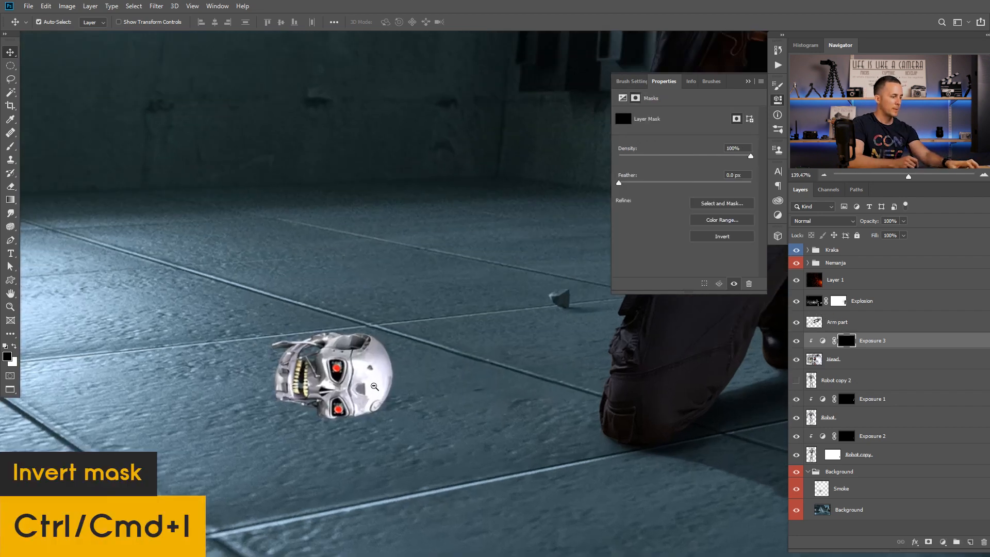
key(b)
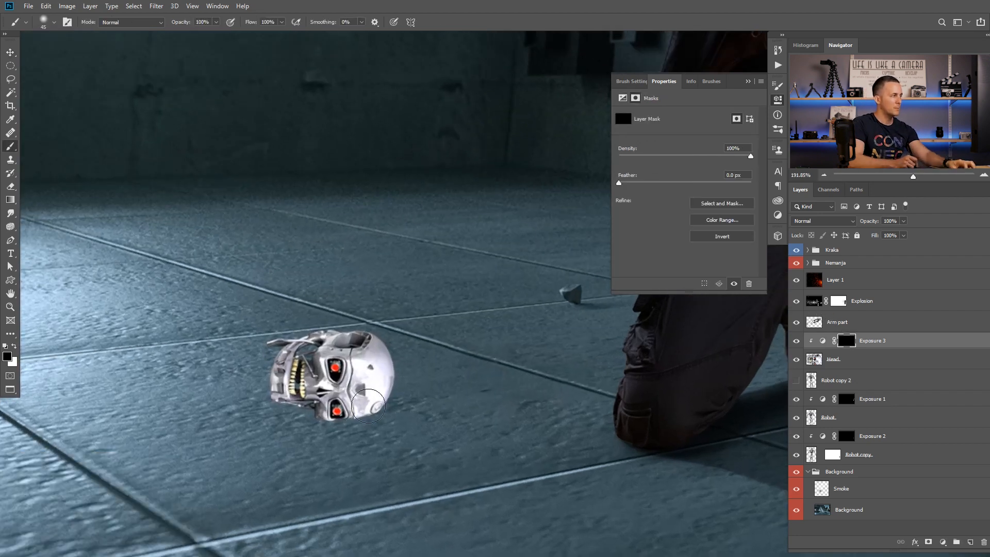
key(x)
drag(398, 388, 312, 414)
key(ctrl+z)
key(1)
mouse_move(375, 396)
mouse_down()
mouse_move(278, 414)
mouse_move(397, 392)
mouse_move(264, 392)
mouse_move(370, 394)
mouse_move(404, 356)
mouse_move(344, 399)
mouse_move(359, 375)
mouse_move(308, 388)
mouse_move(403, 372)
mouse_move(373, 389)
mouse_move(391, 404)
mouse_move(374, 415)
mouse_move(274, 435)
mouse_move(409, 402)
mouse_move(427, 371)
mouse_up()
key(2)
mouse_move(508, 363)
mouse_down()
mouse_move(313, 419)
mouse_move(286, 411)
mouse_move(234, 426)
mouse_move(387, 360)
mouse_move(320, 377)
mouse_move(534, 358)
mouse_move(470, 369)
mouse_up()
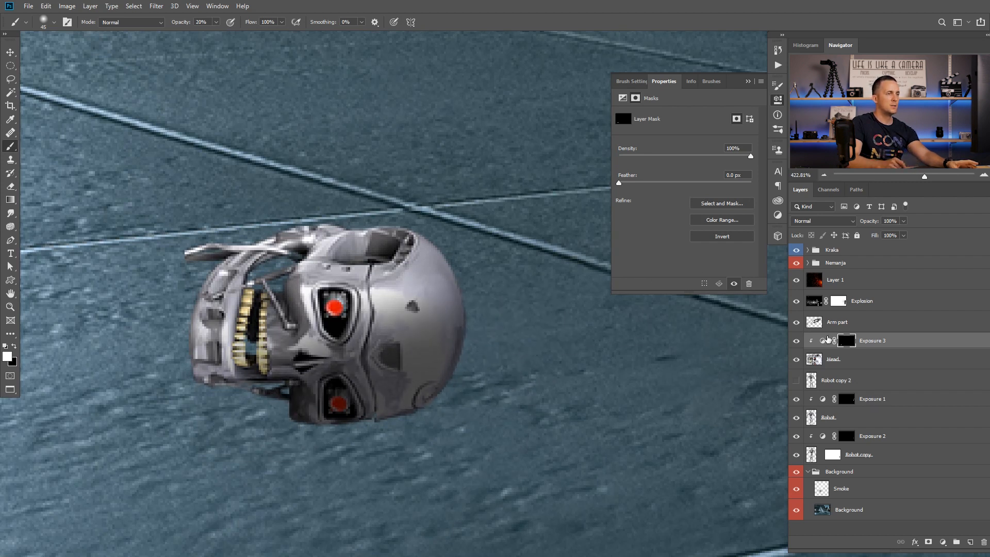
View the Exposure 3 mask on its own to check the painted area, and return to the normal image view.
click(823, 340)
alt+click(845, 341)
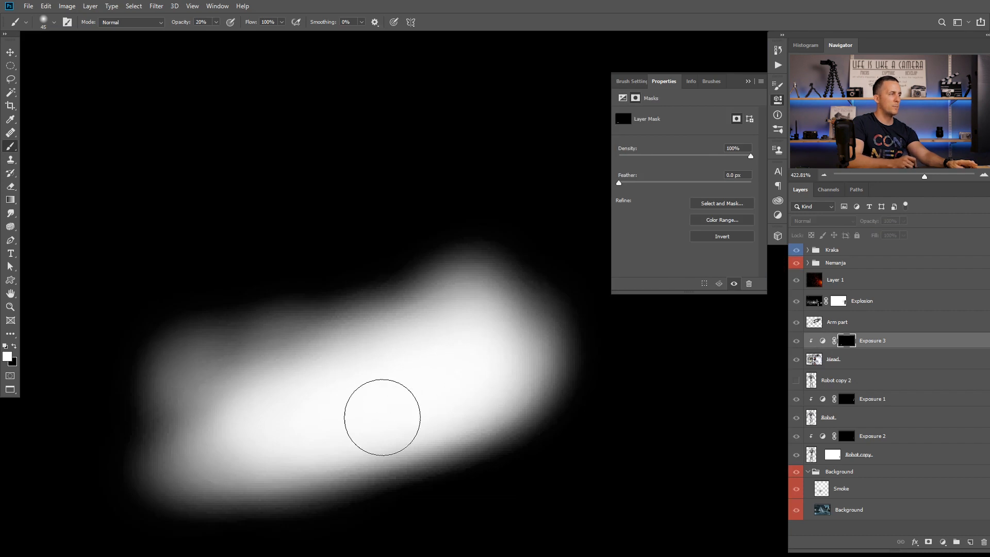
alt+click(850, 342)
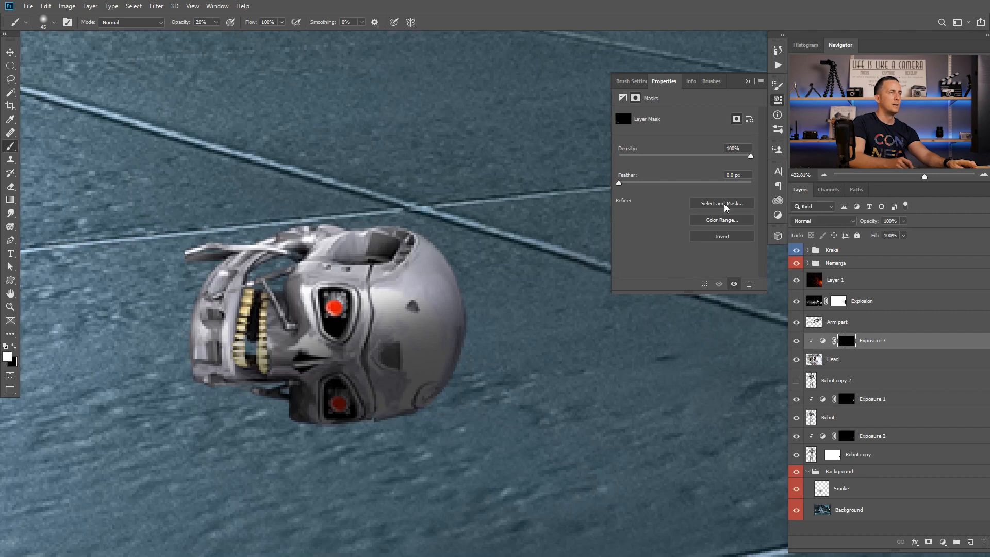
Lower the exposure of Exposure 3 further to deepen the head's shadow, and reselect its mask.
click(824, 341)
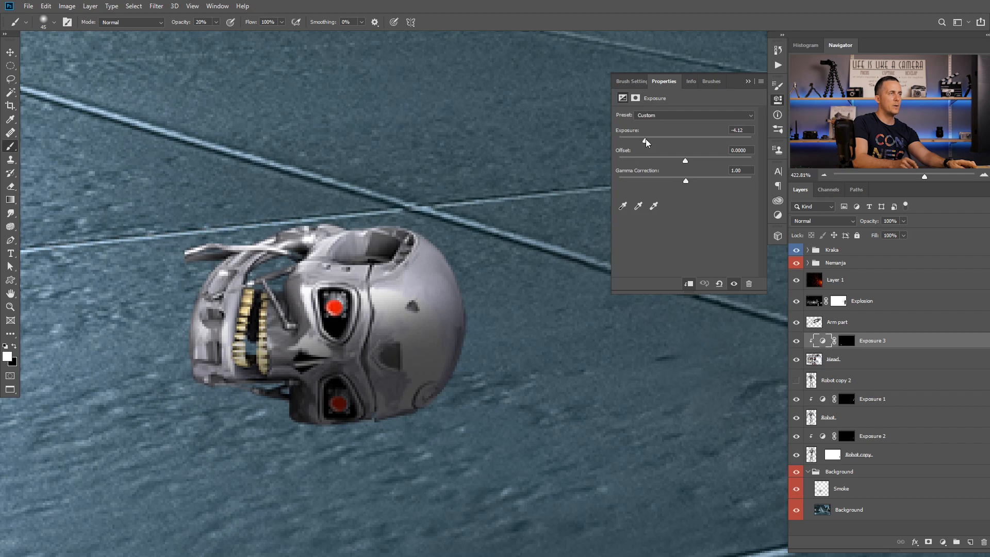
drag(646, 141, 637, 142)
click(846, 342)
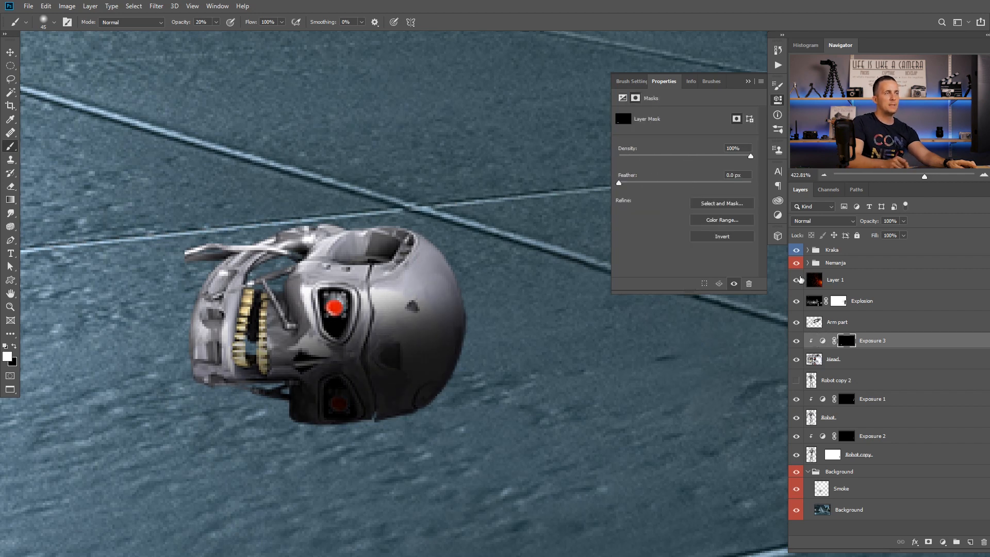
click(753, 82)
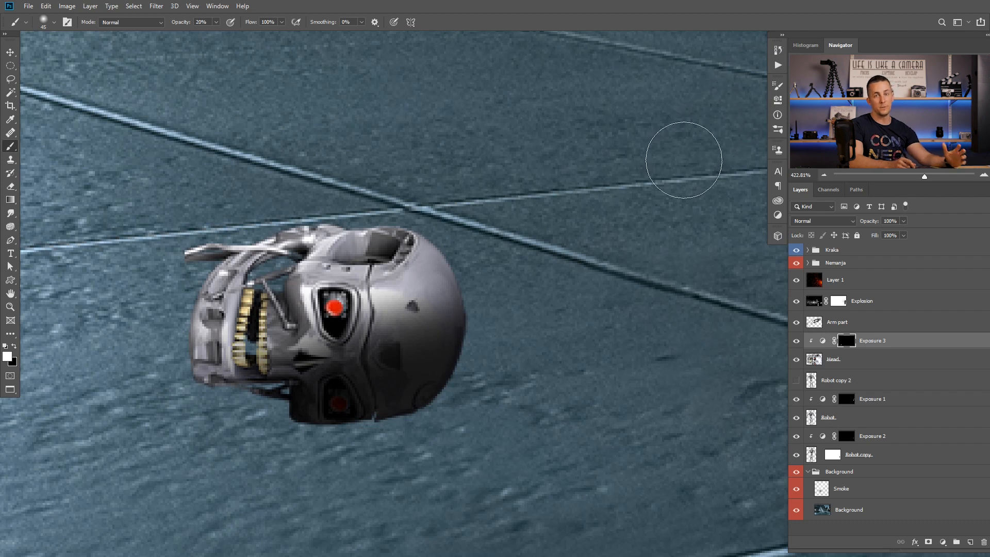
Paint the Exposure 3 mask at 10% opacity over the back of the robot head, and undo the last stroke.
scroll(559, 244, down, 1)
scroll(519, 304, down, 1)
scroll(513, 337, up, 2)
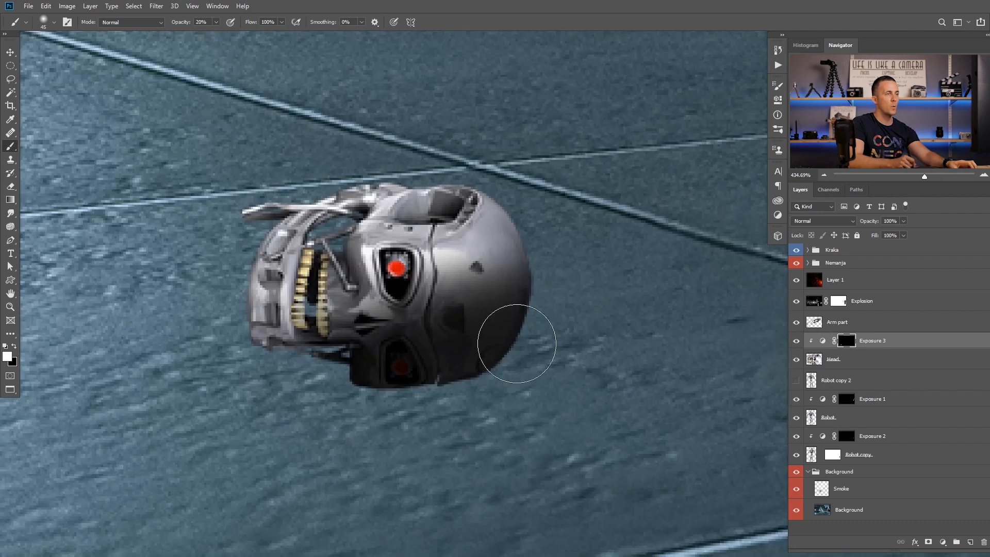
key(1)
mouse_move(544, 338)
mouse_down()
mouse_move(409, 372)
mouse_move(493, 302)
mouse_up()
key(ctrl+z)
Paint white on the Exposure 3 mask at 10% opacity with a small brush to shade around the teeth and upper jaw bars.
key(bracketleft)
key(bracketleft)
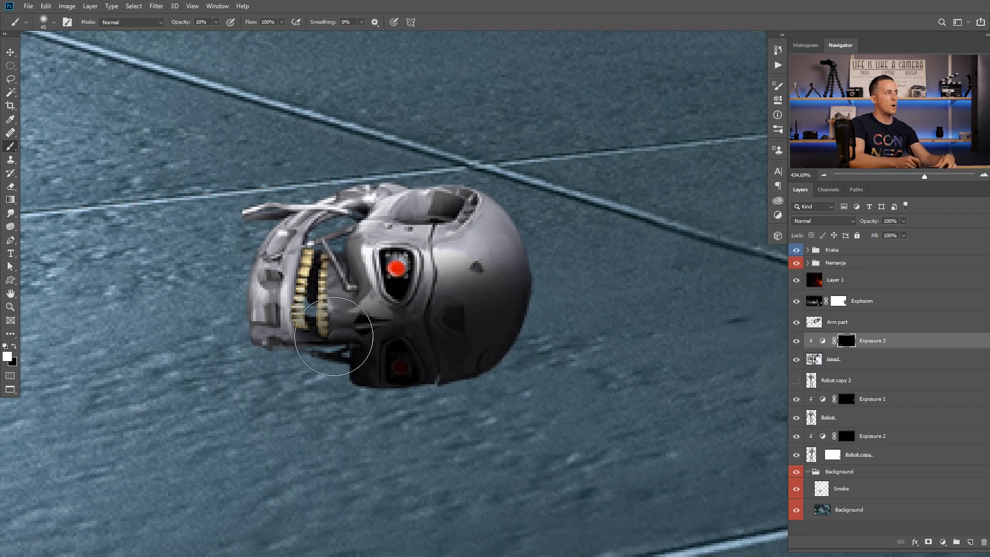
key(bracketleft)
key(bracketleft)
key(bracketleft)
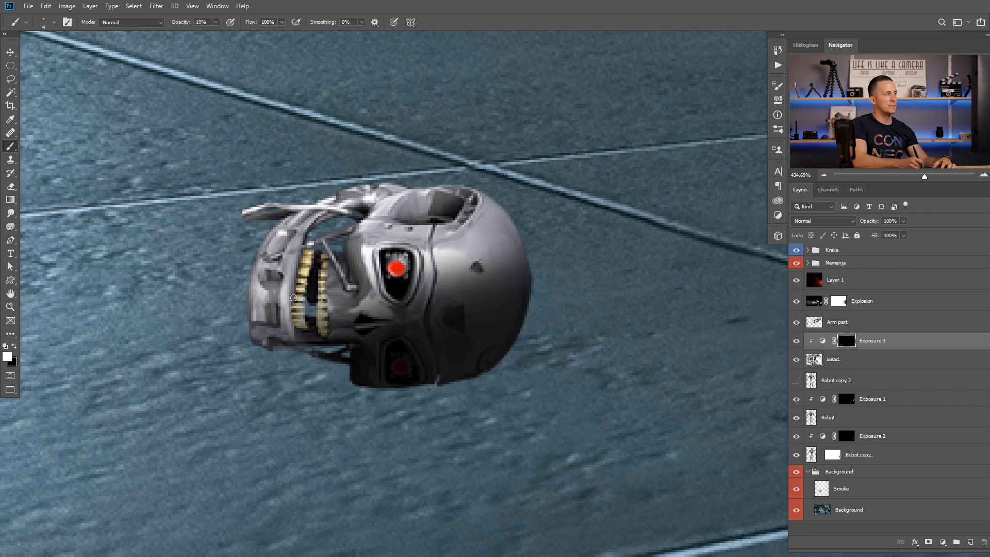
drag(294, 298, 305, 242)
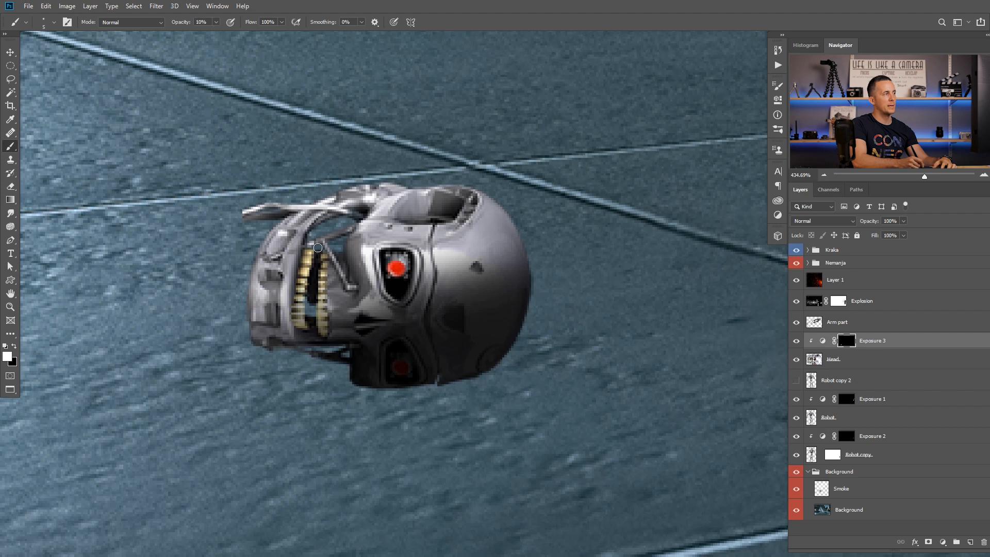
mouse_move(330, 220)
mouse_down()
mouse_move(424, 210)
mouse_move(402, 212)
mouse_move(422, 198)
mouse_move(420, 216)
mouse_move(405, 216)
mouse_move(454, 205)
mouse_move(427, 217)
mouse_up()
Darken the robot's jaw plate and chin on the Exposure 3 mask with white at 10% opacity.
key(bracketright)
key(bracketright)
key(bracketright)
key(bracketright)
key(bracketright)
right_click(412, 212)
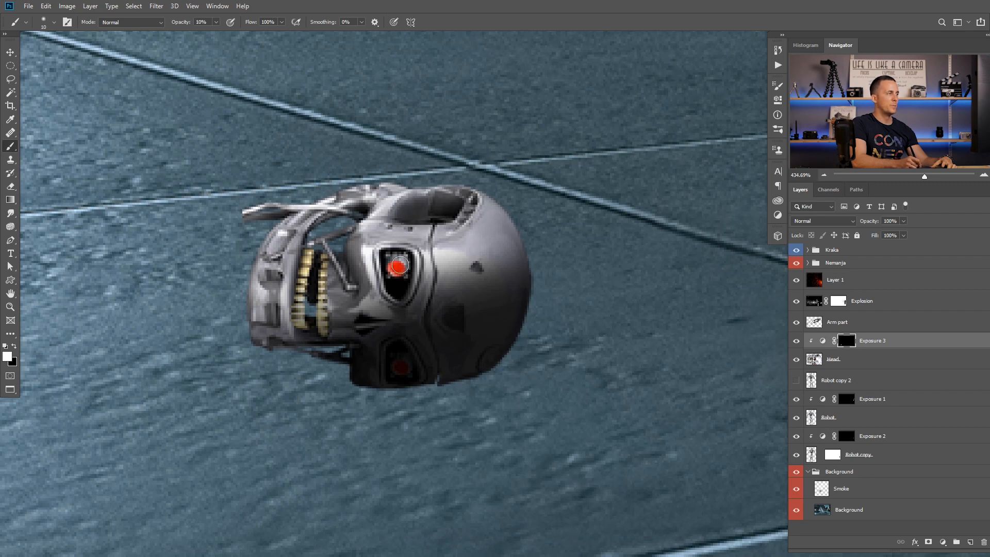
mouse_move(286, 294)
mouse_down()
mouse_move(281, 278)
mouse_move(260, 317)
mouse_up()
key(bracketright)
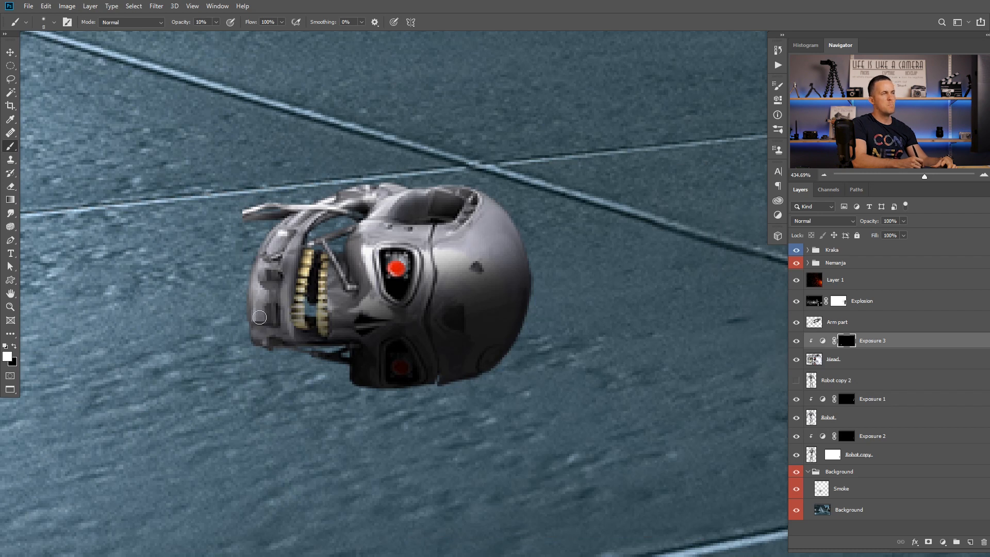
mouse_move(290, 268)
mouse_down()
mouse_move(271, 287)
mouse_move(298, 229)
mouse_move(348, 202)
mouse_move(287, 269)
mouse_move(274, 335)
mouse_move(285, 309)
mouse_move(289, 329)
mouse_up()
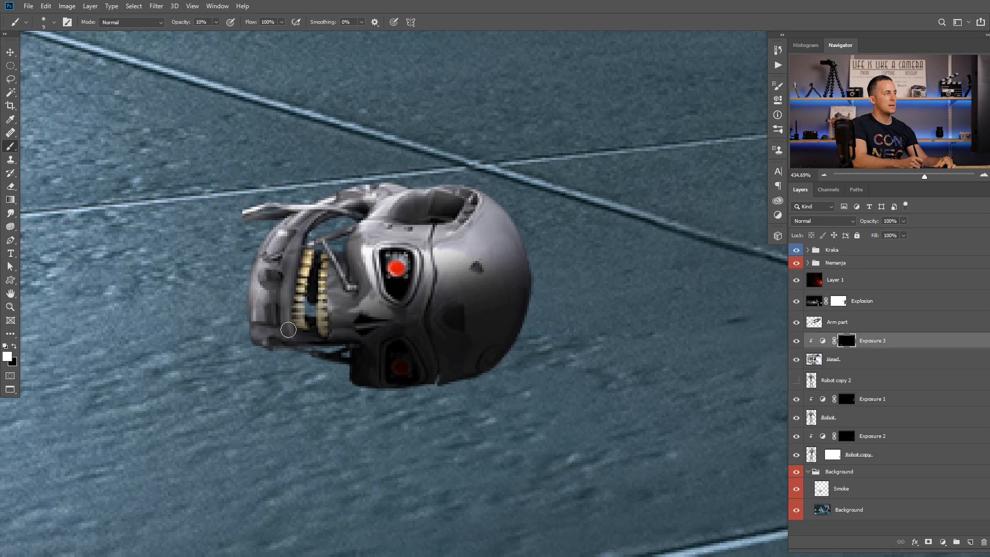
key(x)
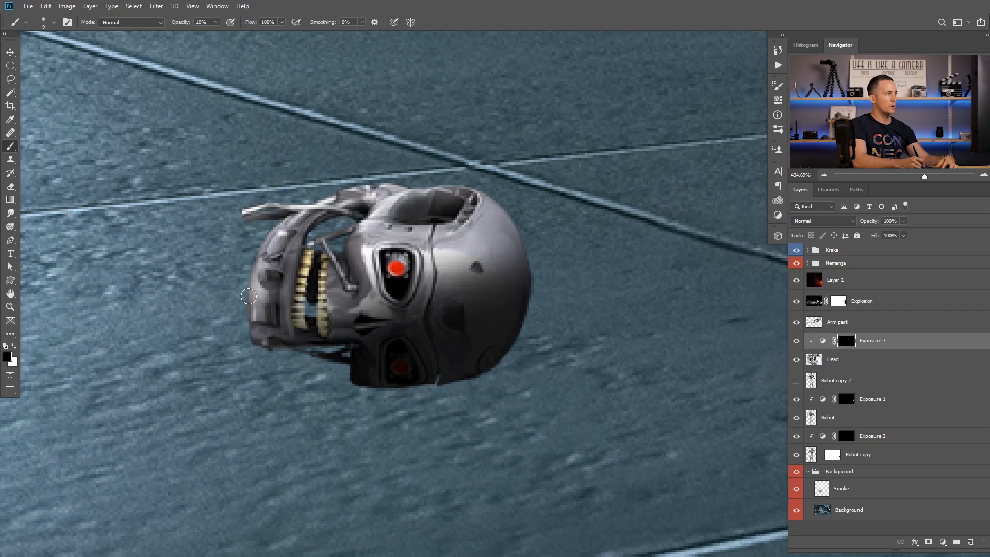
key(x)
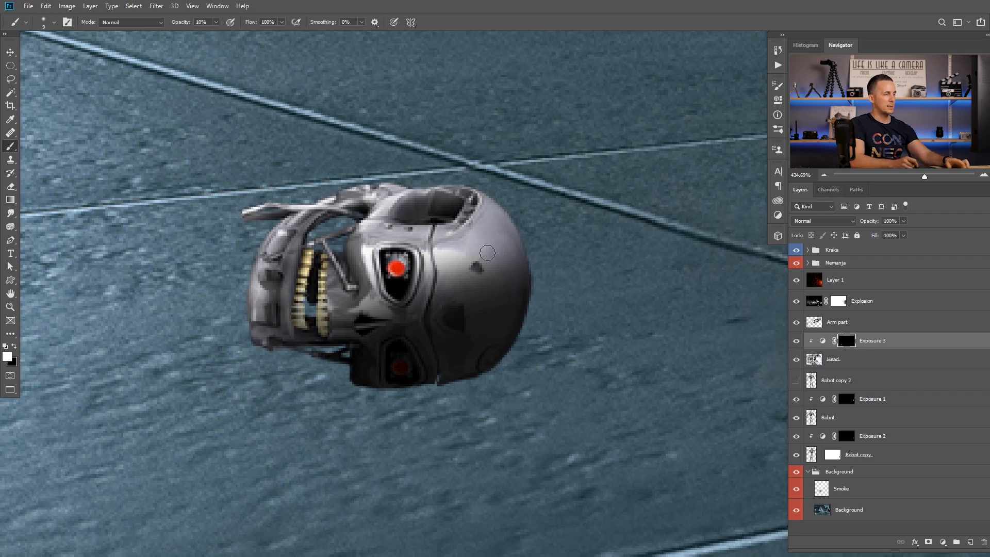
Shade the bright side of the cranium on the Exposure 3 mask with a larger white brush at 10% opacity.
key(bracketright)
key(bracketright)
key(bracketright)
key(bracketright)
key(bracketright)
key(bracketright)
drag(480, 249, 463, 277)
Paint black on the Exposure 3 mask, undoing the 10% stroke and using 5% opacity, to soften the shadow on the underside of the head.
key(x)
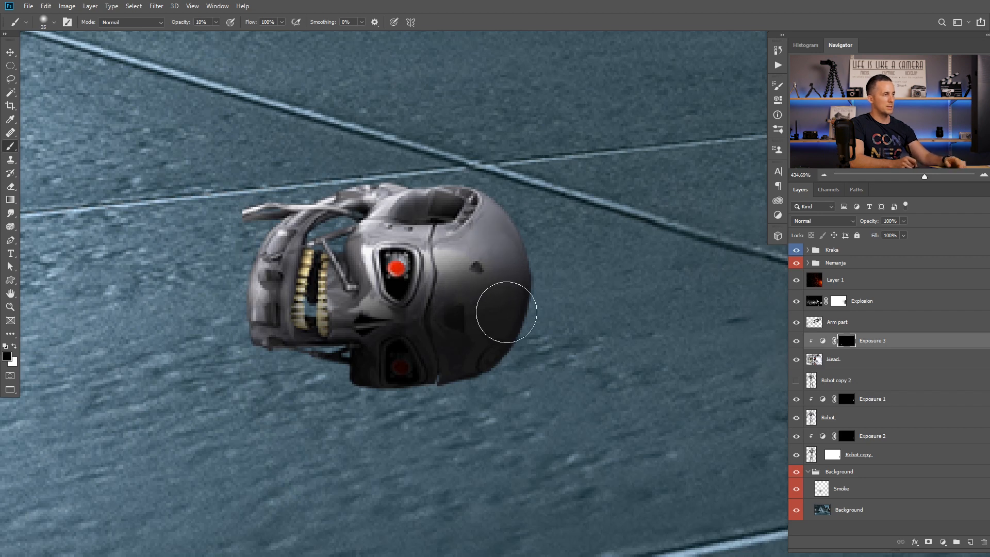
drag(506, 314, 366, 353)
key(ctrl+z)
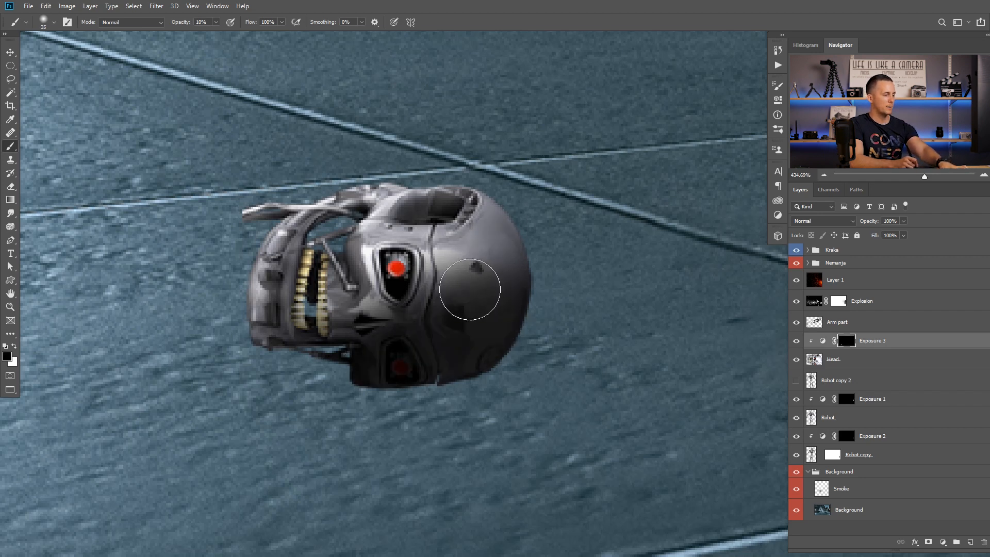
key(0)
key(5)
drag(491, 276, 351, 339)
drag(482, 298, 330, 347)
key(bracketleft)
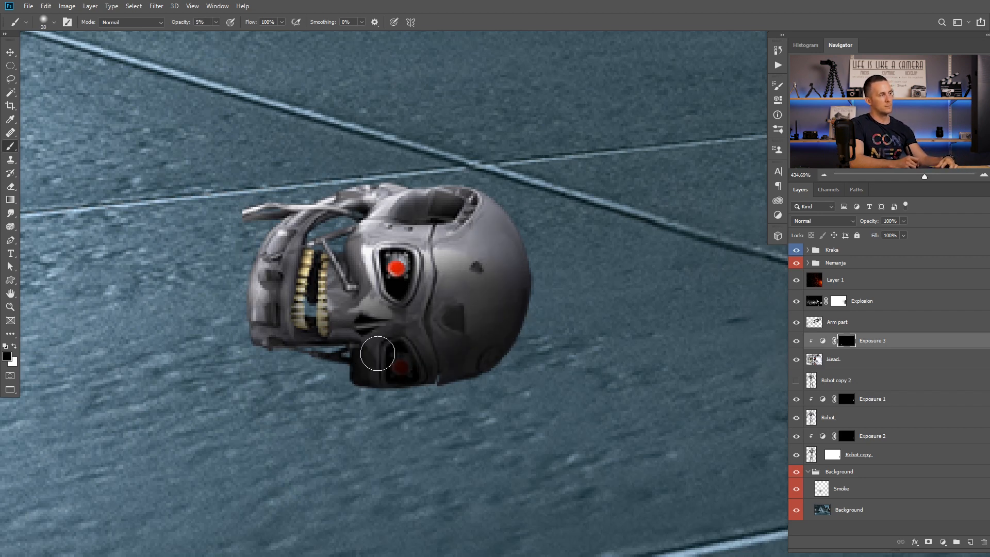
key(x)
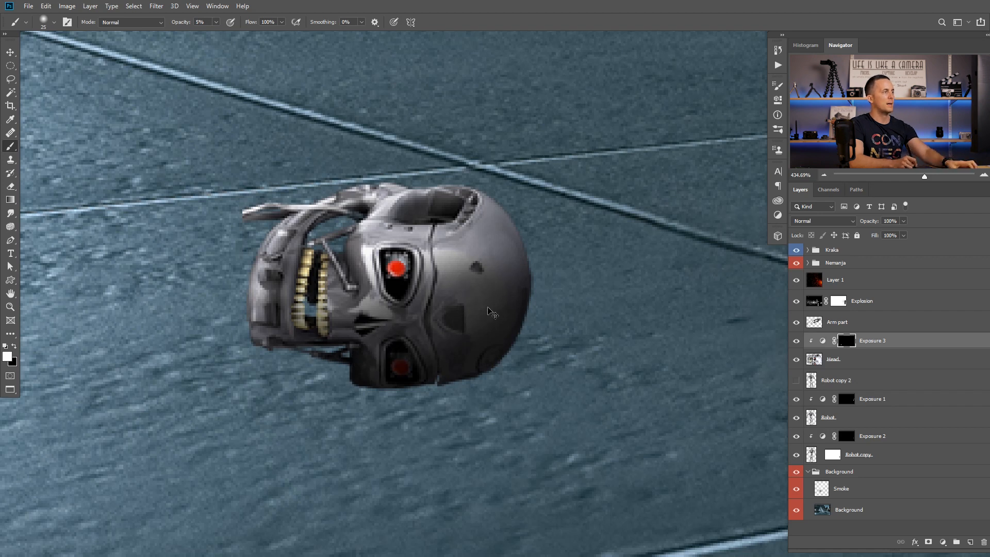
Add a new layer directly below the robot head layer.
mouse_move(492, 312)
mouse_down()
mouse_move(407, 334)
mouse_move(477, 327)
mouse_move(456, 325)
mouse_up()
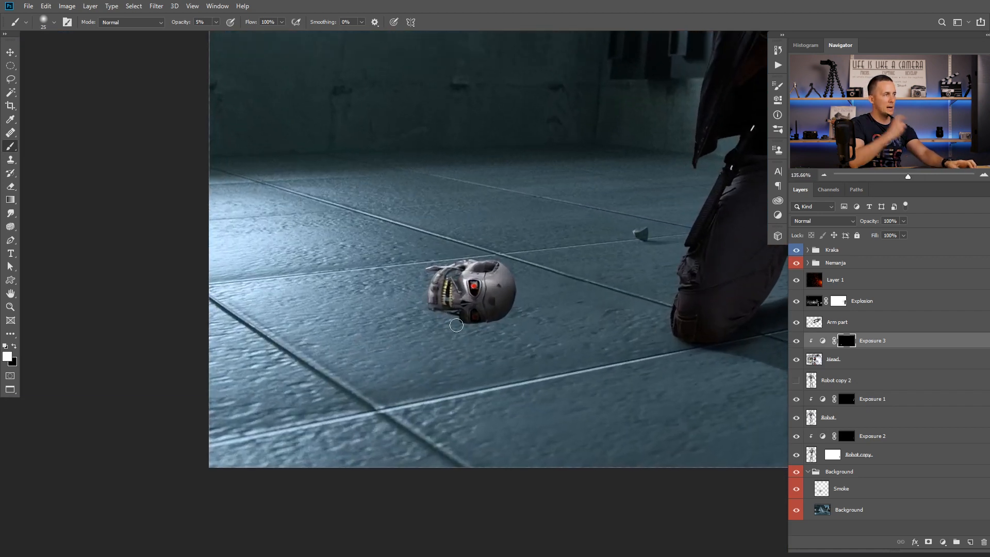
scroll(456, 324, up, 3)
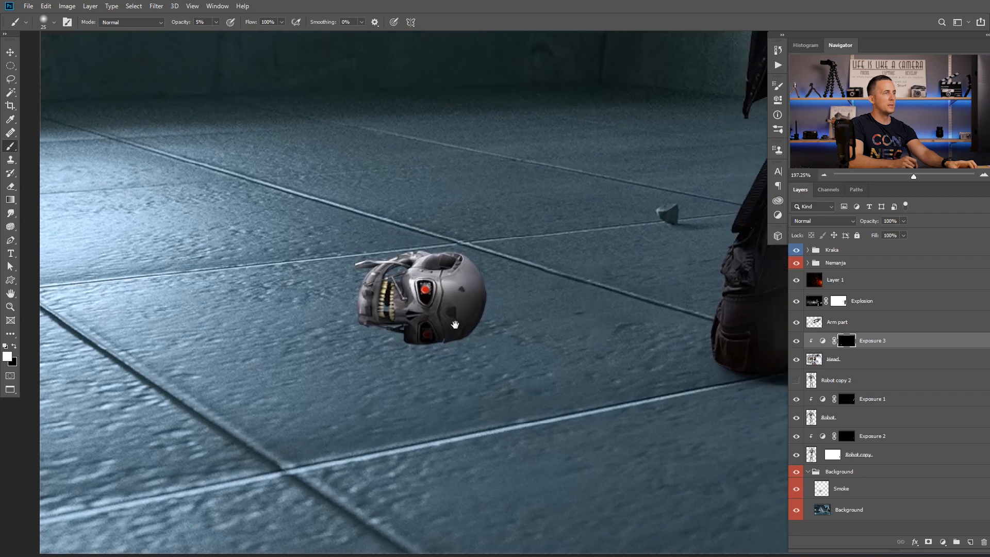
scroll(461, 321, down, 4)
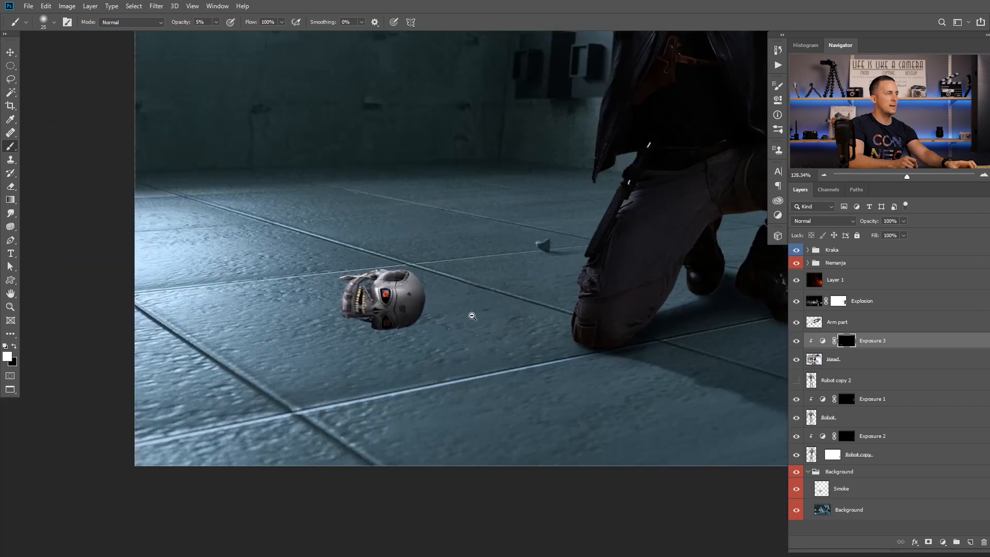
scroll(458, 326, up, 1)
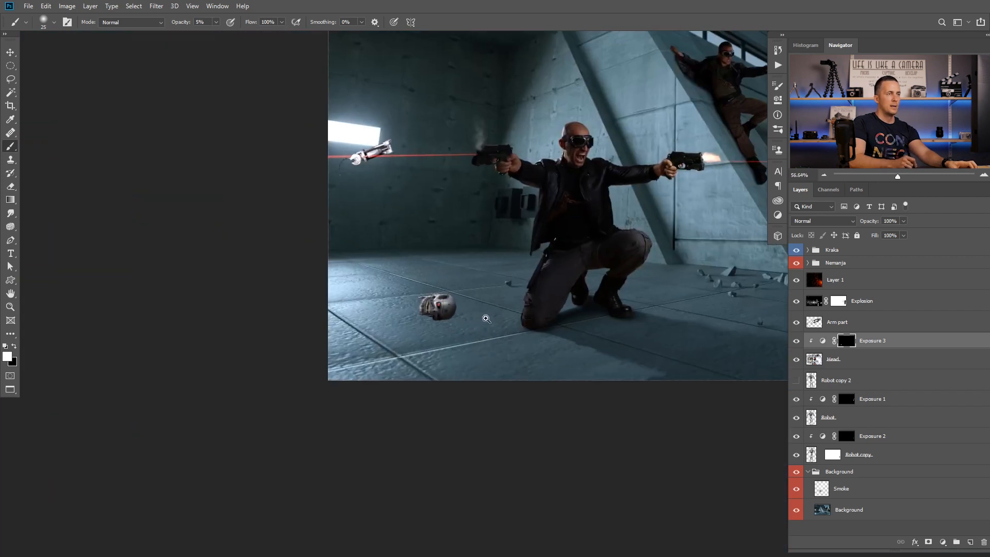
click(846, 361)
ctrl+click(970, 542)
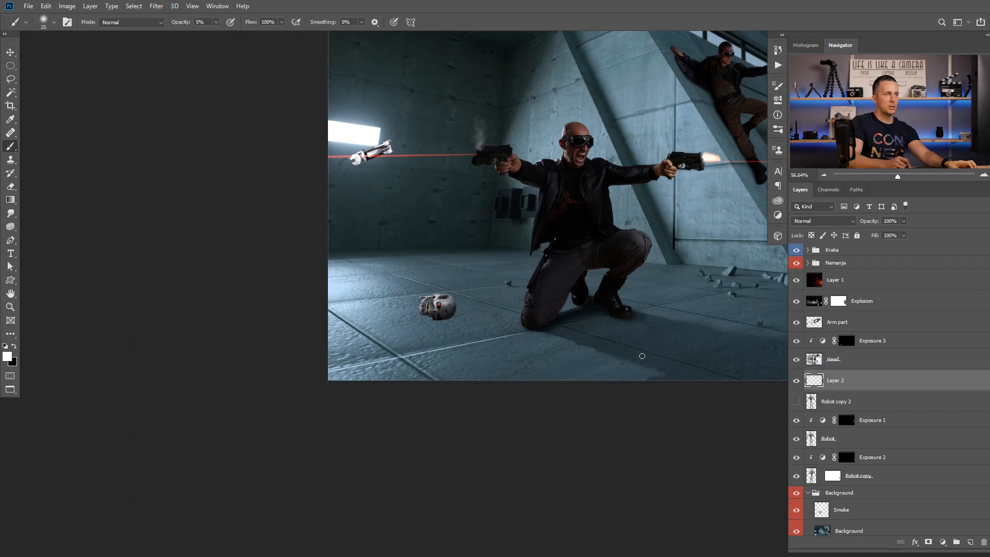
Sketch a white line from the light past the head to illustrate the shadow direction, compare the debris shadows, and undo the sketch.
scroll(504, 315, up, 1)
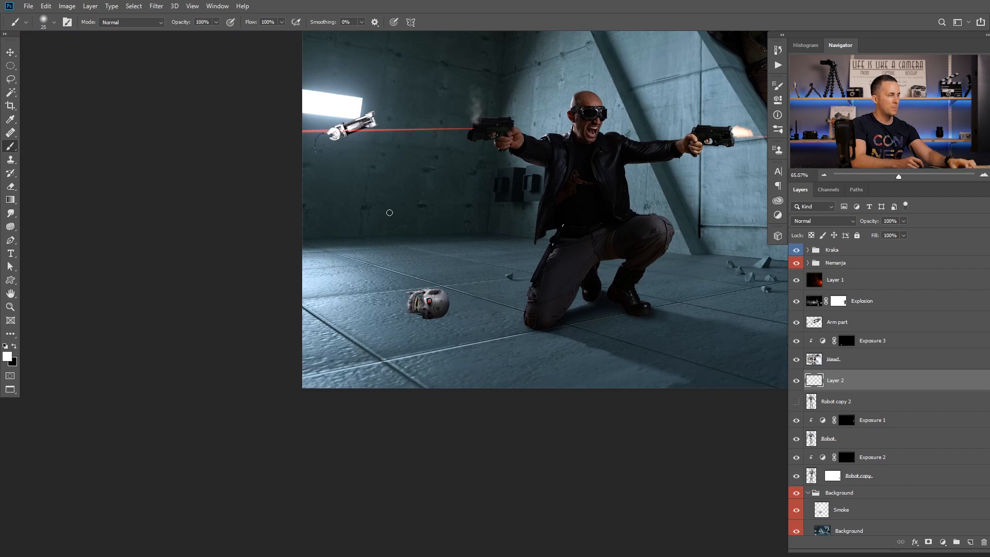
mouse_move(358, 120)
mouse_down()
mouse_move(450, 300)
mouse_move(463, 329)
mouse_move(454, 333)
mouse_up()
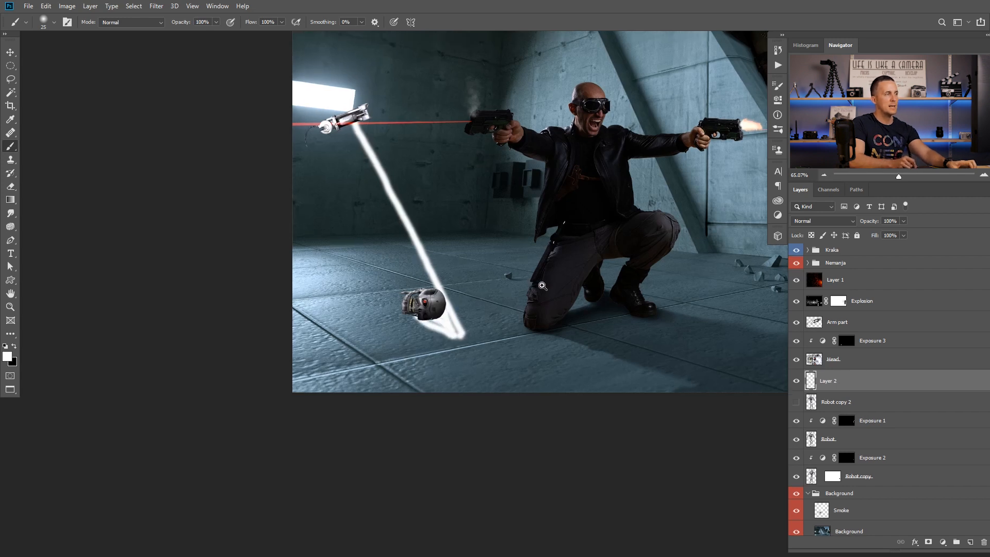
scroll(510, 281, up, 5)
drag(503, 275, 464, 280)
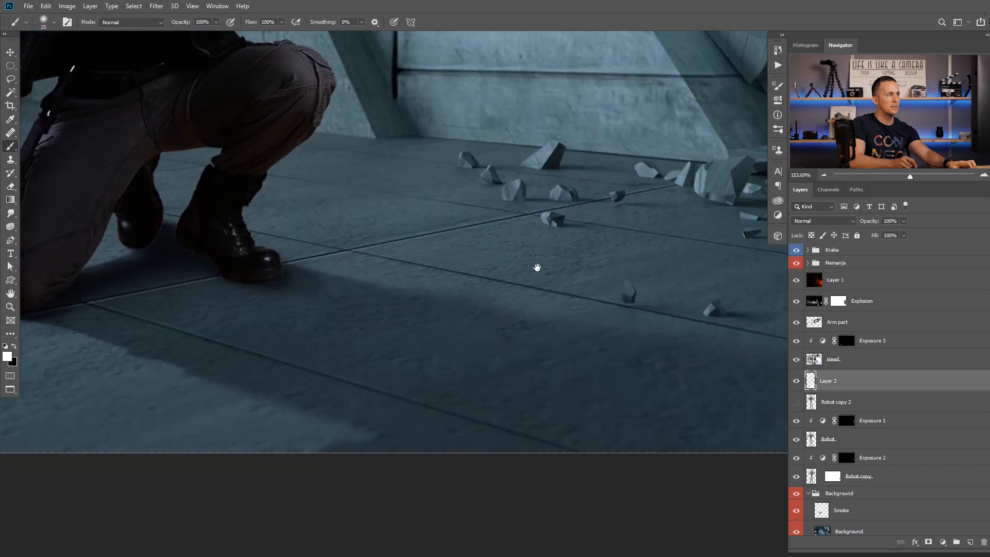
scroll(589, 235, up, 2)
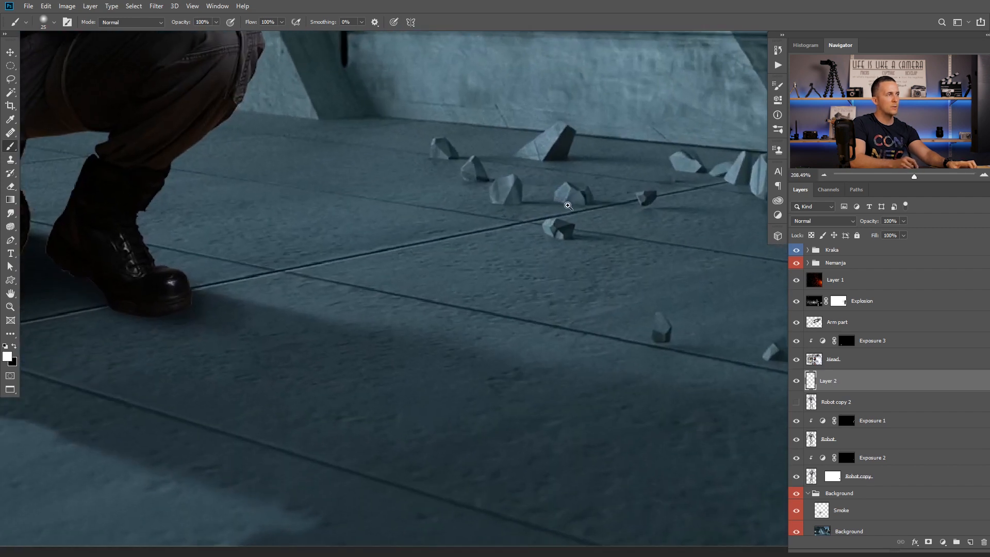
scroll(582, 161, down, 8)
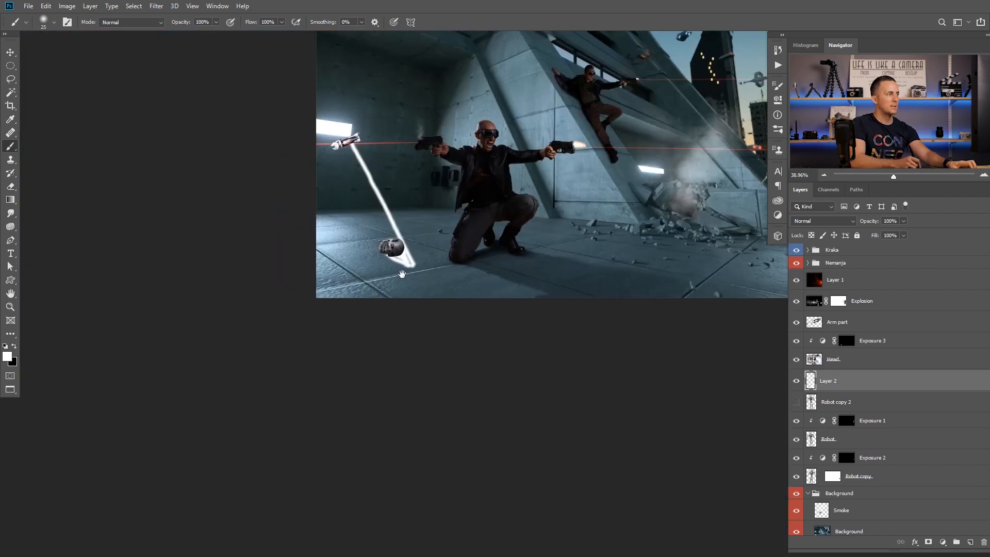
key(ctrl+z)
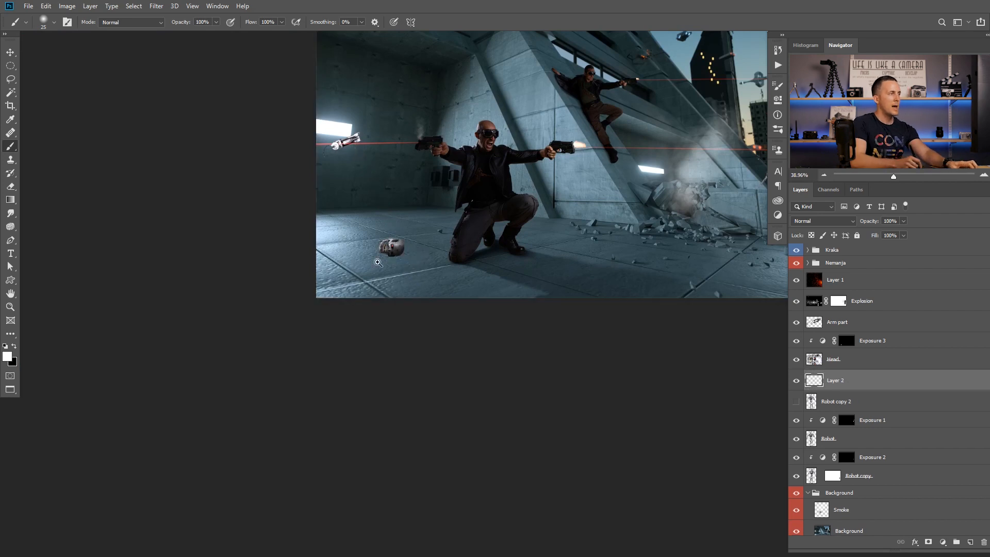
Set the foreground to a darker shade of the sampled blue-grey floor color, and set the new layer's blend mode to Multiply.
scroll(420, 258, up, 3)
scroll(427, 269, up, 2)
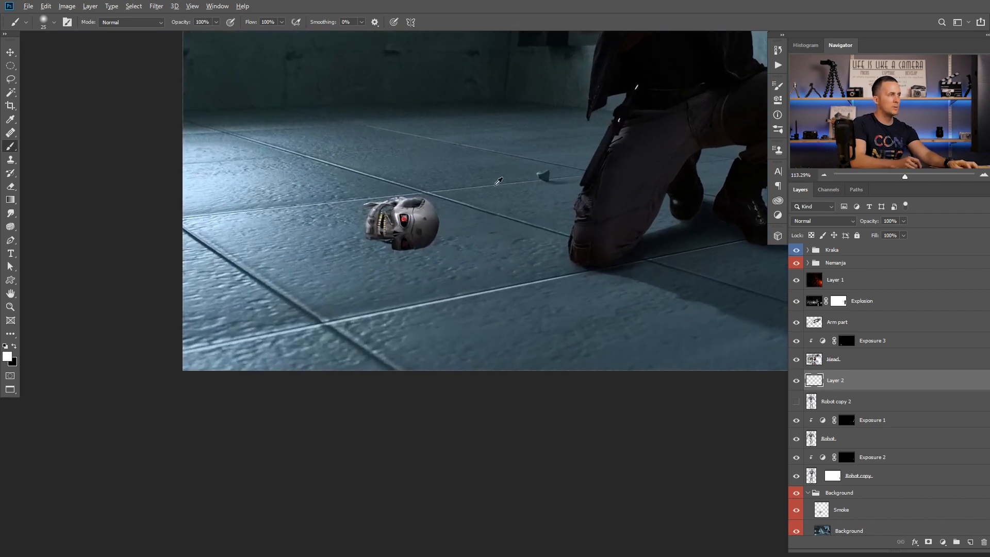
click(8, 357)
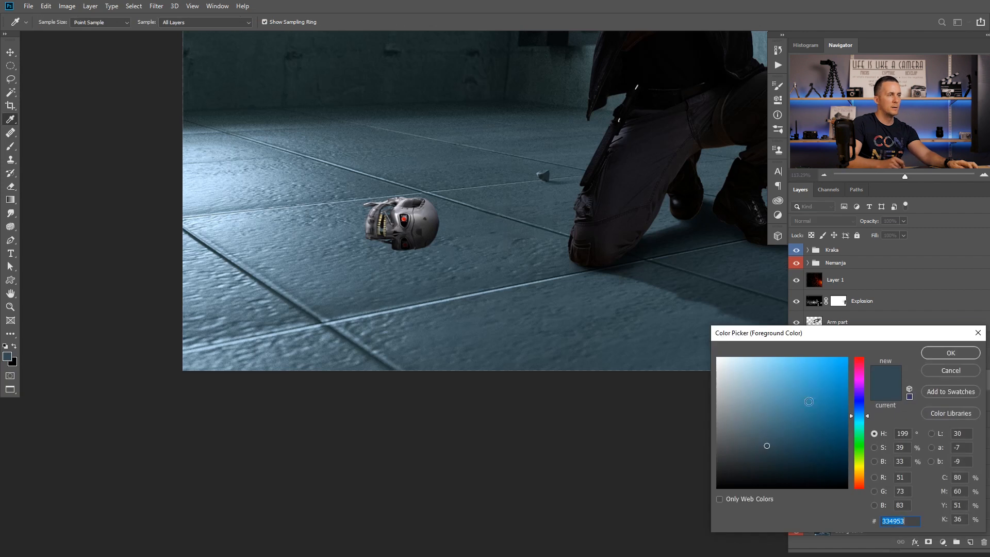
drag(766, 448, 763, 460)
click(941, 352)
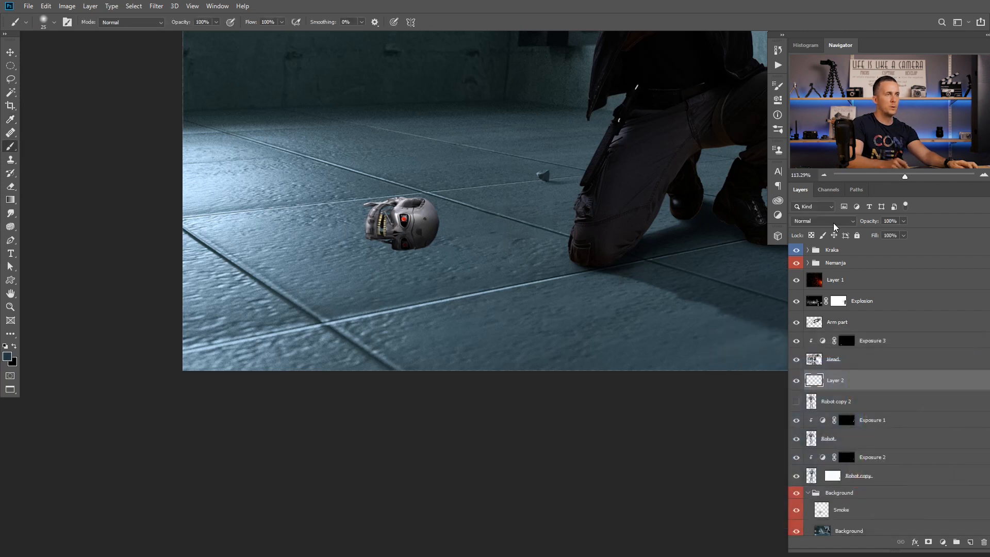
click(833, 223)
click(814, 258)
Paint the head's cast shadow on the floor below the jaw and behind the skull at 10% brush opacity.
key(b)
drag(413, 252, 440, 254)
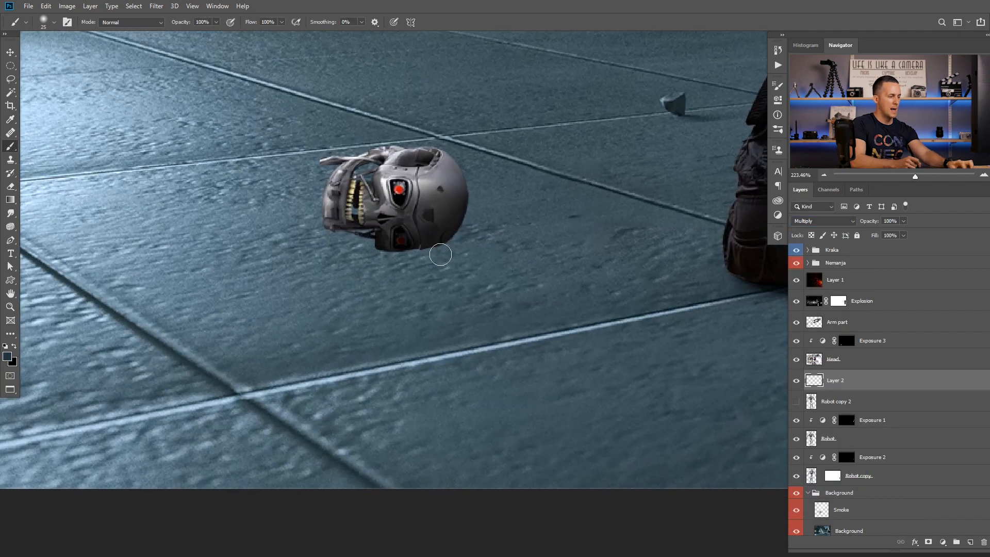
scroll(364, 225, up, 1)
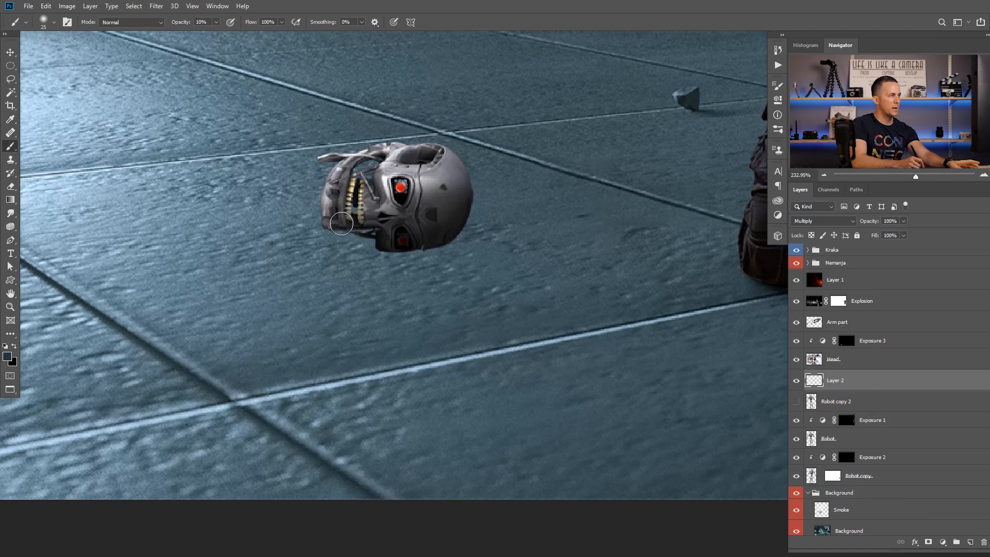
mouse_move(342, 224)
mouse_down()
mouse_move(416, 237)
mouse_move(352, 218)
mouse_move(338, 231)
mouse_move(389, 250)
mouse_up()
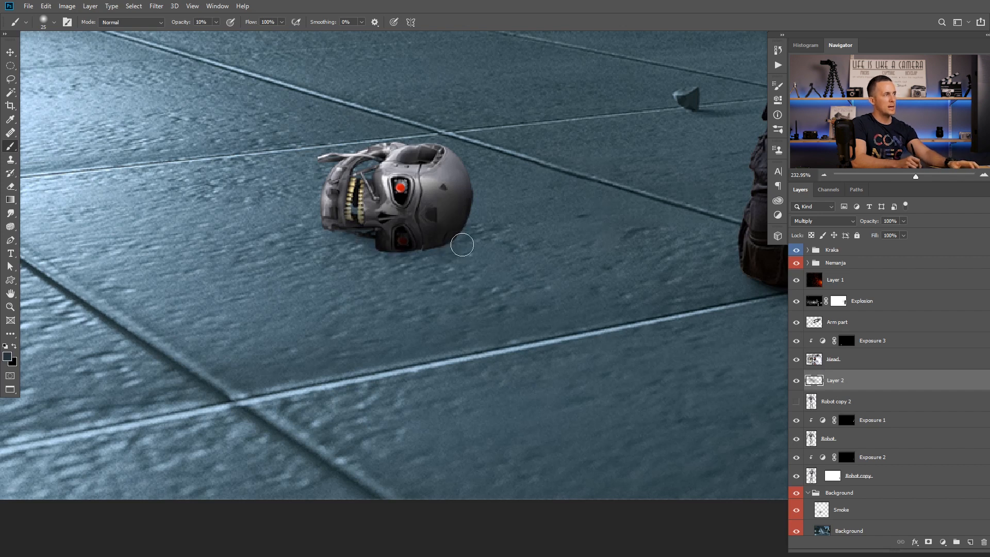
mouse_move(462, 245)
mouse_down()
mouse_move(411, 255)
mouse_move(482, 256)
mouse_move(444, 243)
mouse_move(507, 283)
mouse_move(389, 247)
mouse_move(469, 249)
mouse_up()
drag(515, 279, 504, 298)
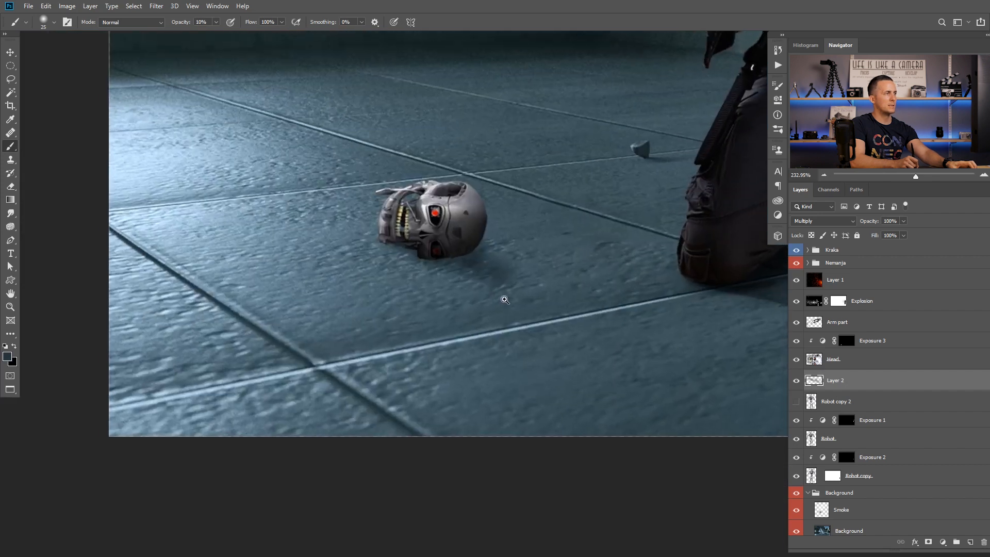
Deepen the contact shadow directly beneath the robot skull and jaw at 10% opacity.
drag(438, 250, 467, 261)
mouse_move(433, 247)
mouse_down()
mouse_move(474, 250)
mouse_move(411, 252)
mouse_up()
key(bracketleft)
key(bracketleft)
key(bracketleft)
key(bracketleft)
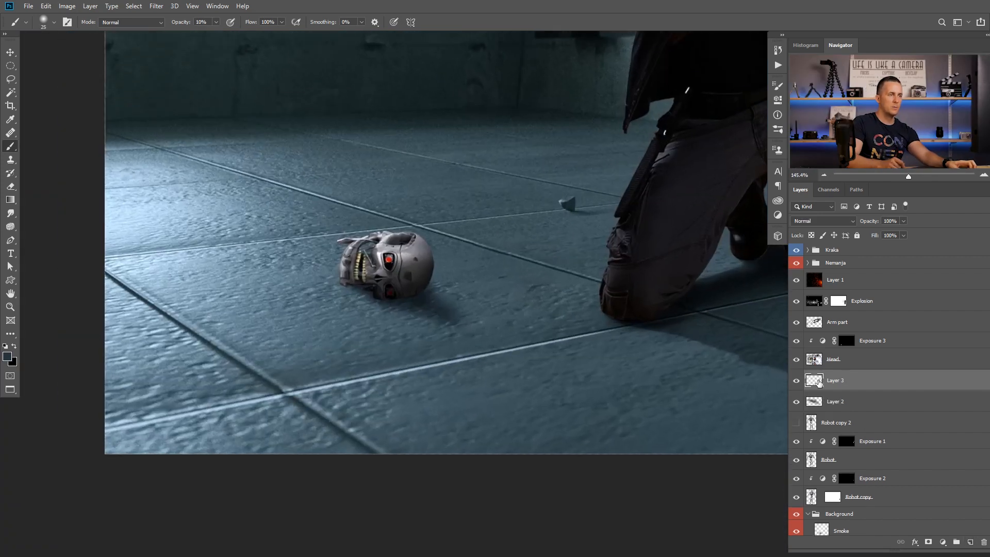
Move the empty layer below the painted shadow layer, then name the empty one Shadow 02 and the painted one Shadow 01.
drag(820, 382, 832, 411)
double_click(836, 402)
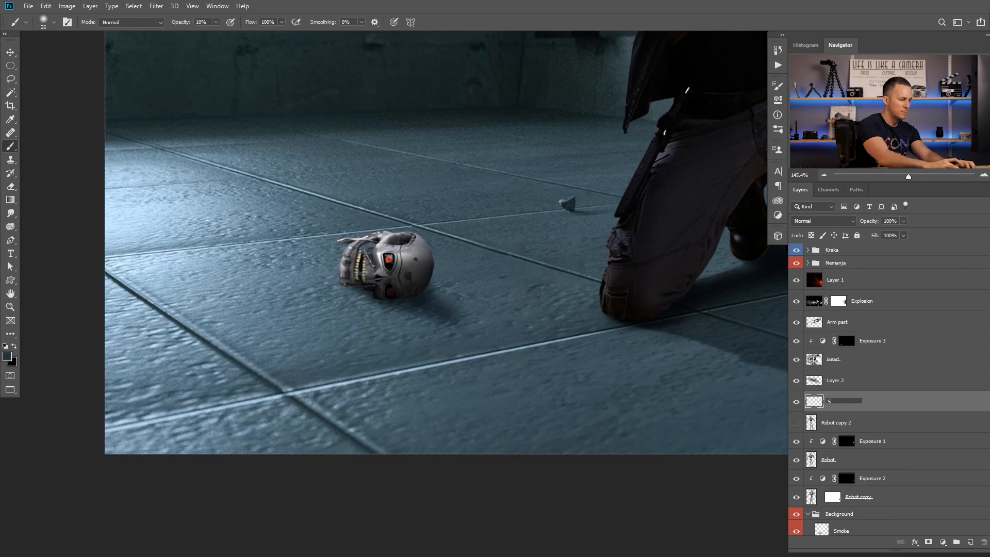
text(Shadow 02)
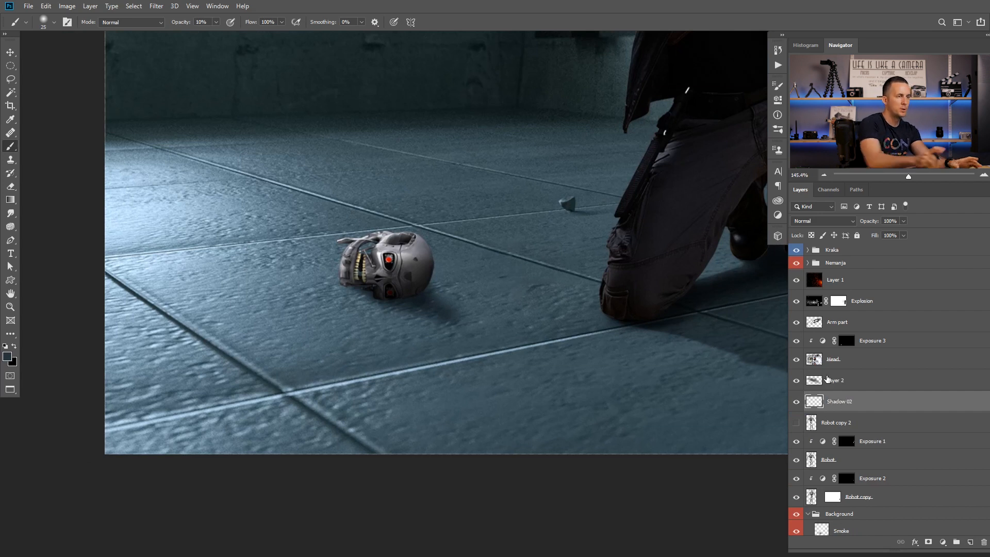
double_click(835, 380)
text(Shadow 01)
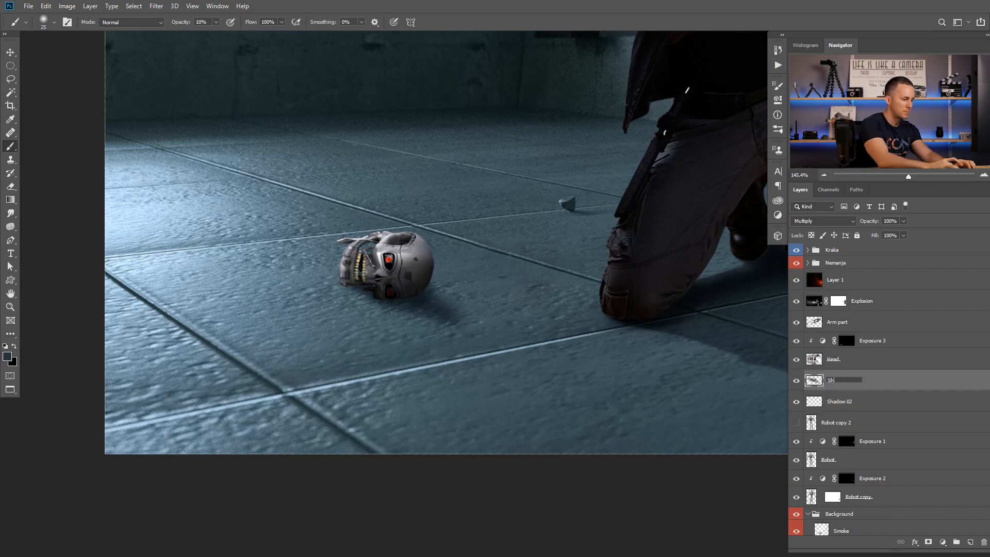
key(Return)
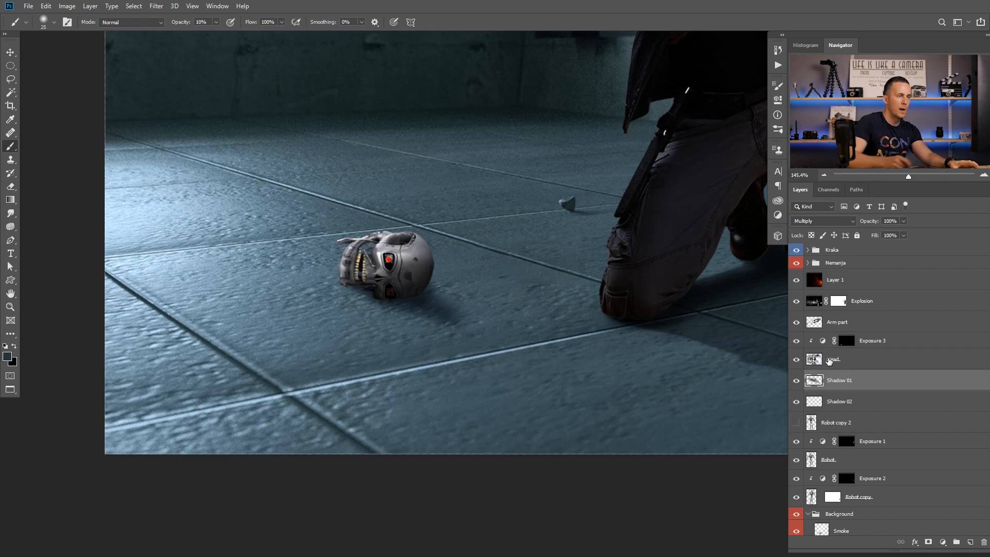
Set the blend mode of the Shadow 02 layer to Multiply.
click(872, 401)
scroll(369, 304, up, 5)
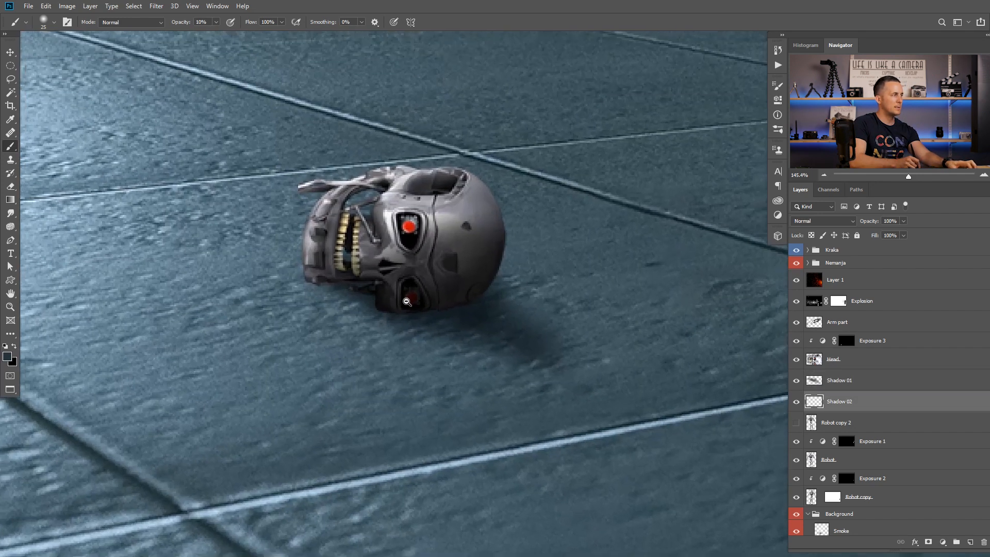
click(827, 220)
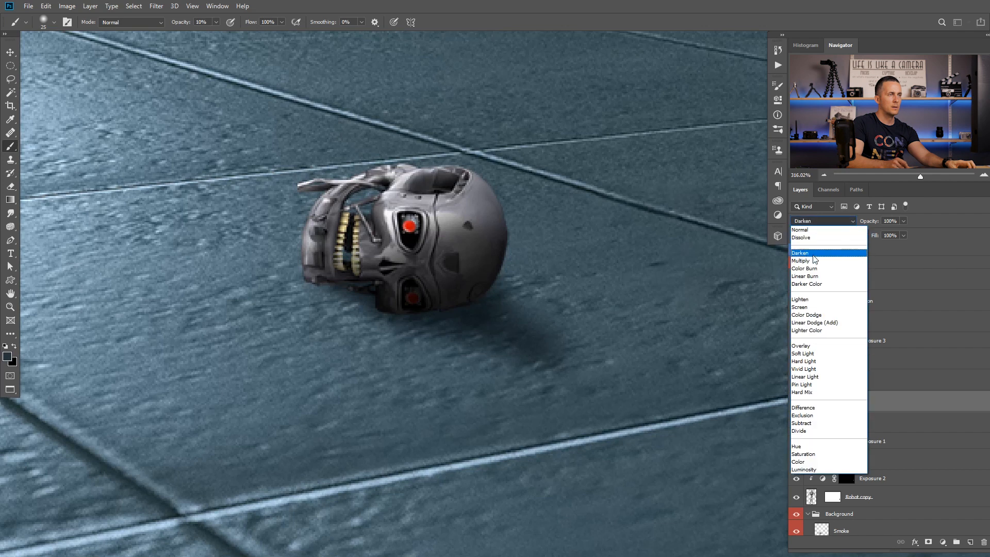
click(825, 260)
Paint a tight contact shadow along the jaw and lower skull edge on Shadow 02 with a 10 px soft brush at 50% opacity.
scroll(335, 278, up, 2)
right_click(335, 278)
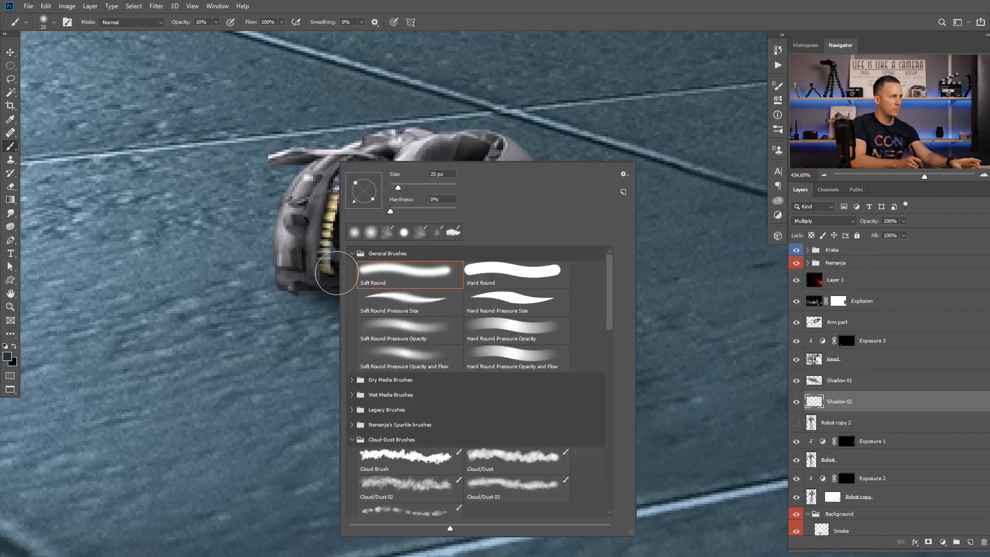
click(309, 254)
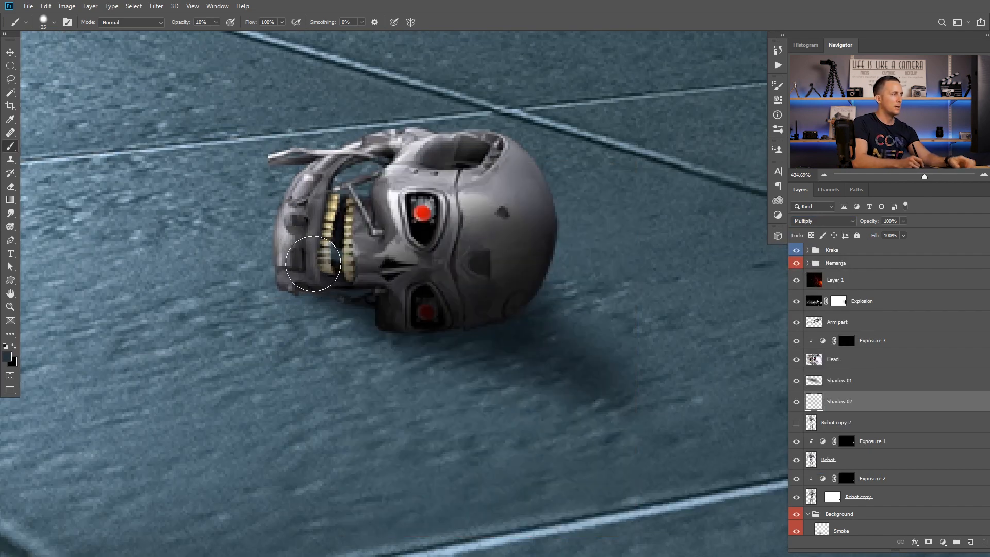
key(bracketleft)
key(bracketleft)
key(bracketleft)
mouse_move(294, 284)
mouse_down()
mouse_move(322, 284)
mouse_move(305, 281)
mouse_up()
key(5)
mouse_move(380, 320)
mouse_down()
mouse_move(460, 317)
mouse_move(401, 328)
mouse_move(481, 319)
mouse_move(512, 308)
mouse_move(416, 326)
mouse_move(493, 316)
mouse_move(534, 290)
mouse_move(507, 314)
mouse_move(396, 324)
mouse_up()
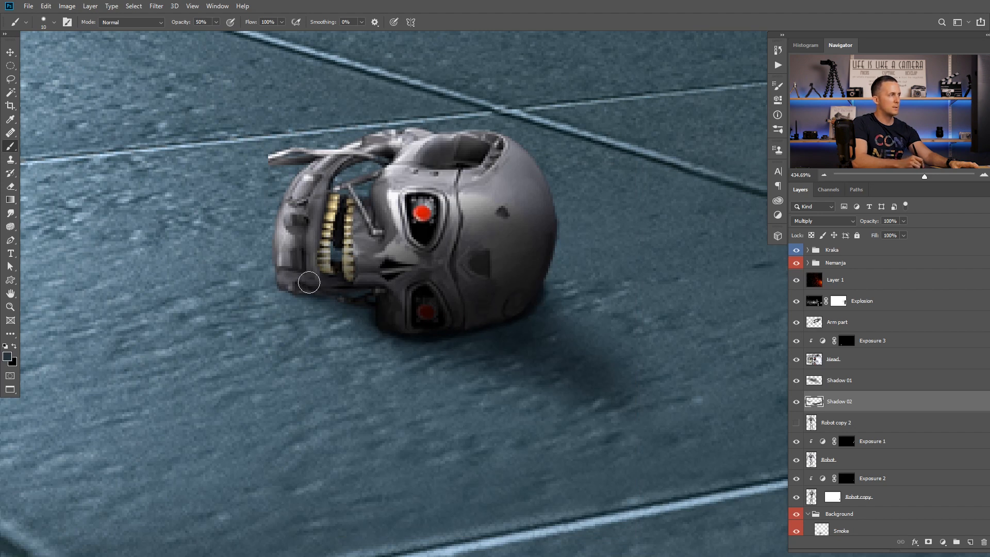
drag(289, 288, 369, 295)
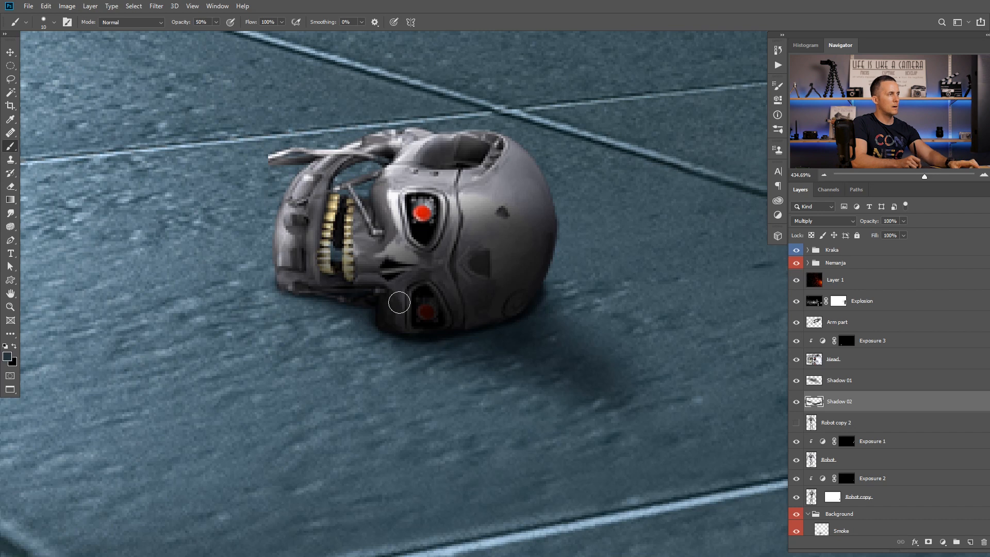
key(ctrl+0)
drag(486, 321, 447, 308)
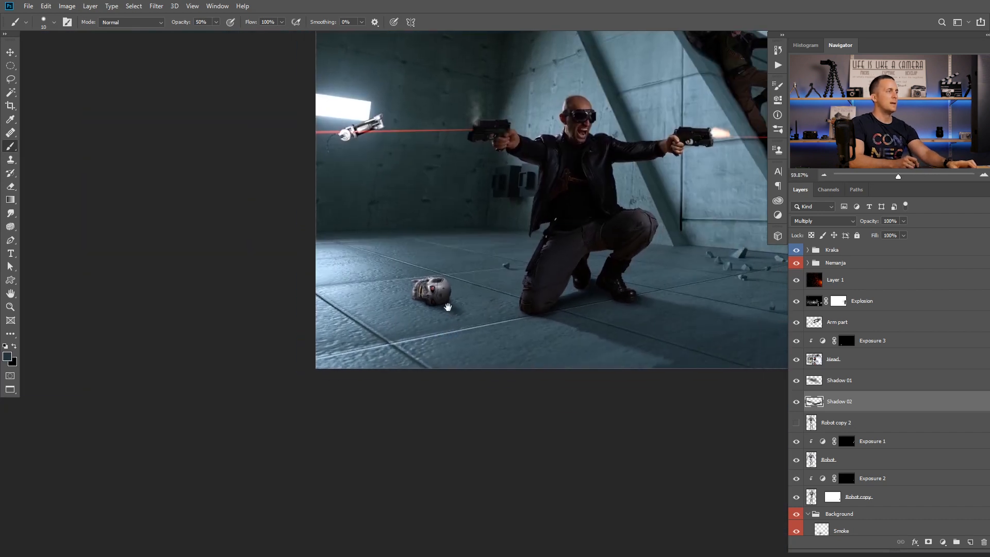
click(439, 283)
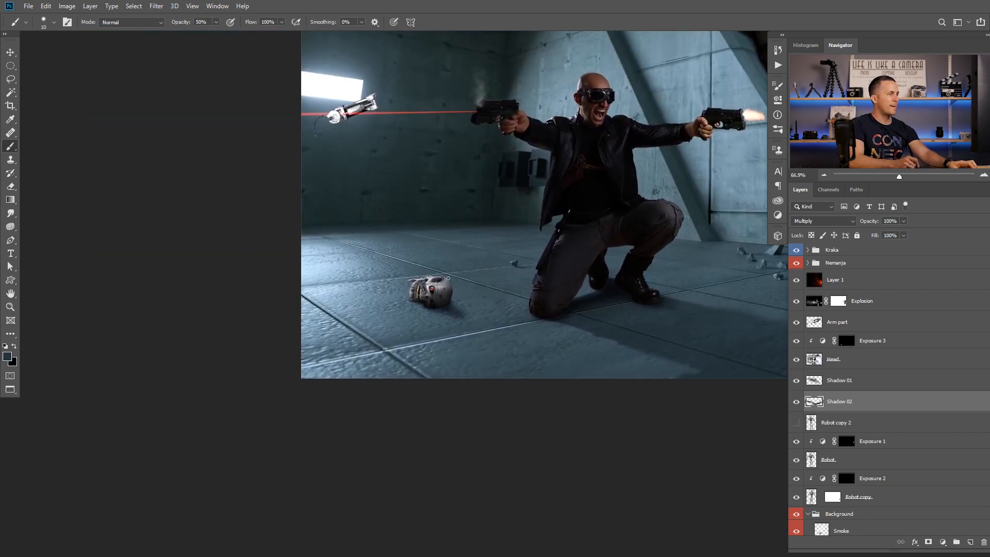
Shade the back of the skull on the Exposure 3 mask in white with a 50 px brush at 0% hardness and 10% opacity.
click(847, 340)
drag(441, 306, 474, 308)
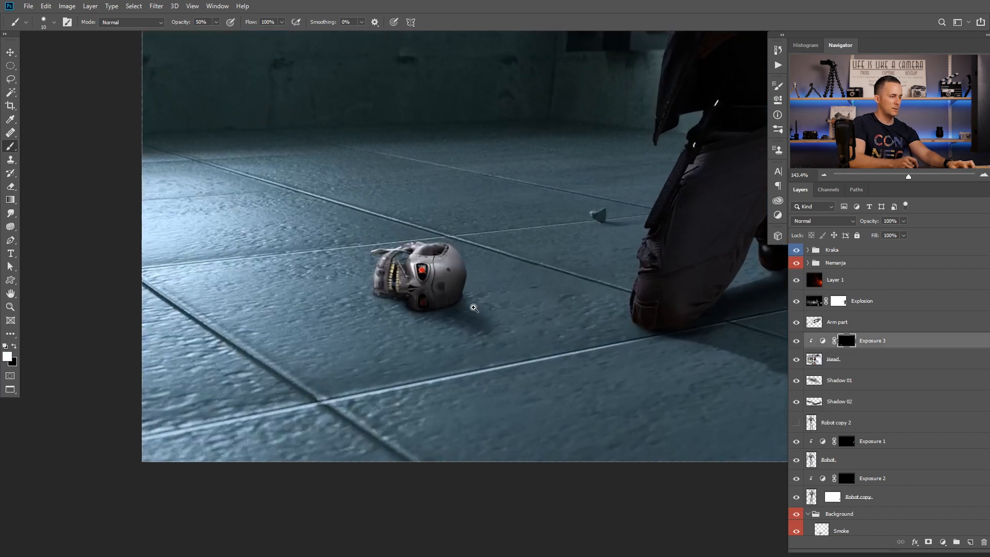
key(])
key(])
key(])
key(])
right_click(458, 275)
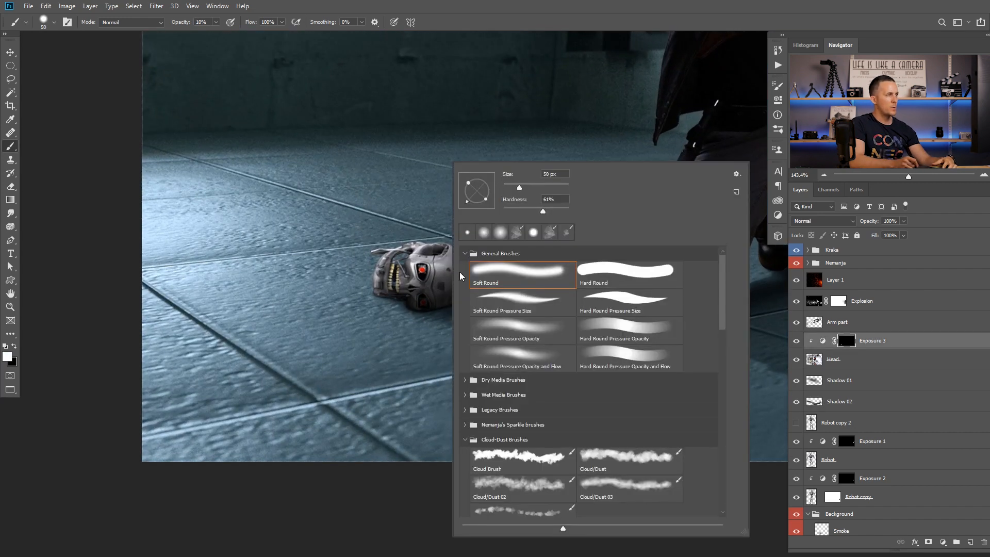
drag(518, 212, 498, 211)
click(438, 274)
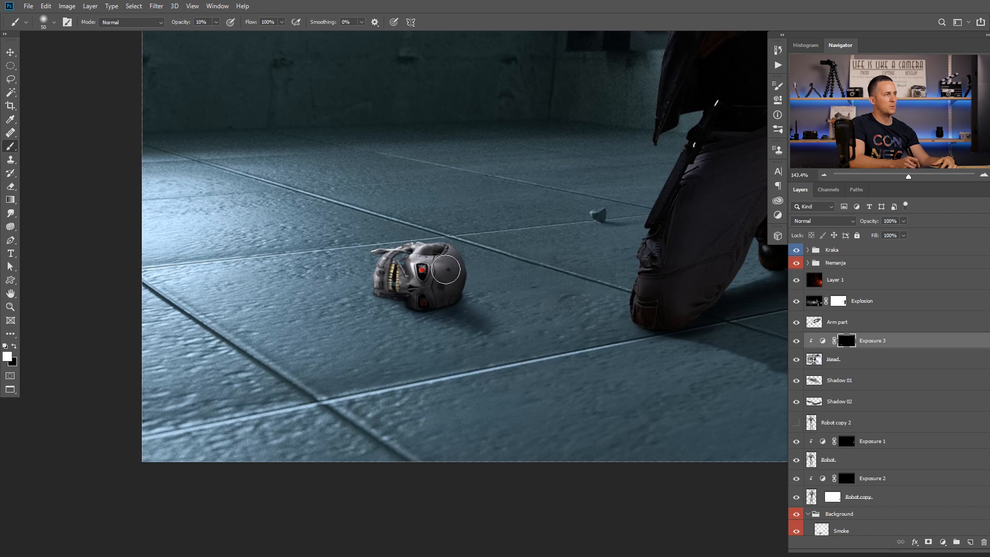
Darken the skull's teeth on the Exposure 3 mask with a 15 px brush at 10% opacity.
key(bracketleft)
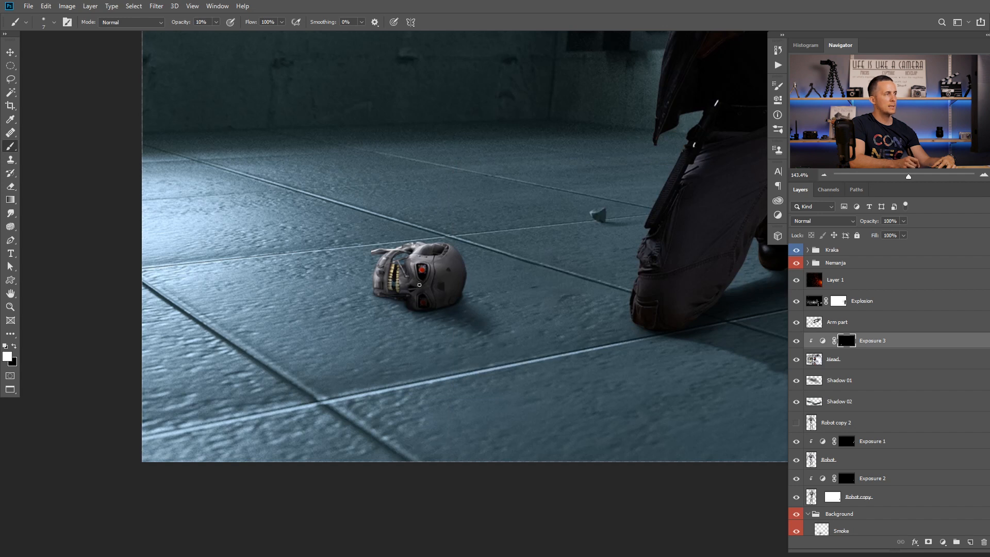
key(bracketright)
key(bracketright)
key(bracketright)
key(bracketright)
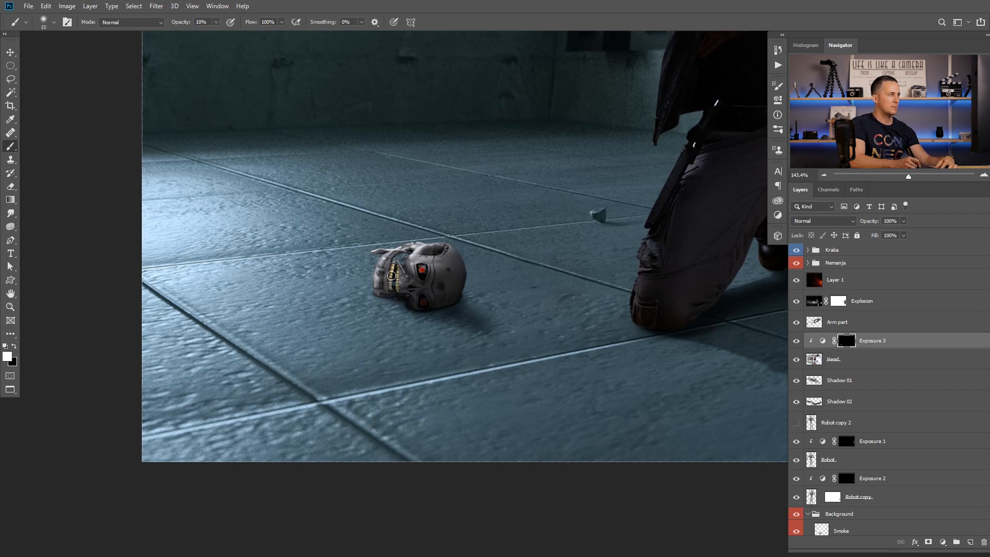
drag(389, 274, 390, 310)
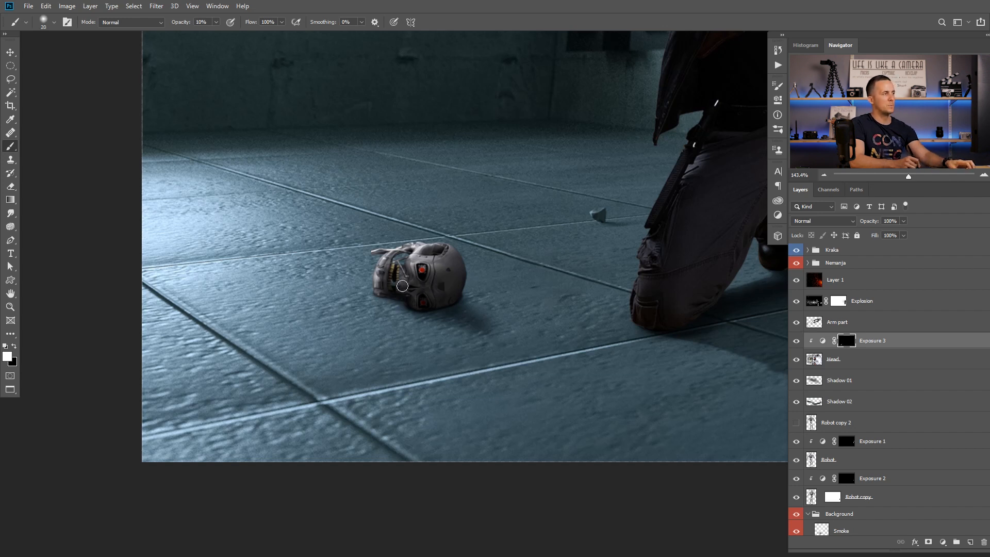
Deepen the shading around the skull's cranium and lower rear edge with 35 px and 15 px brushes at 10% opacity.
key(bracketright)
key(bracketright)
key(bracketright)
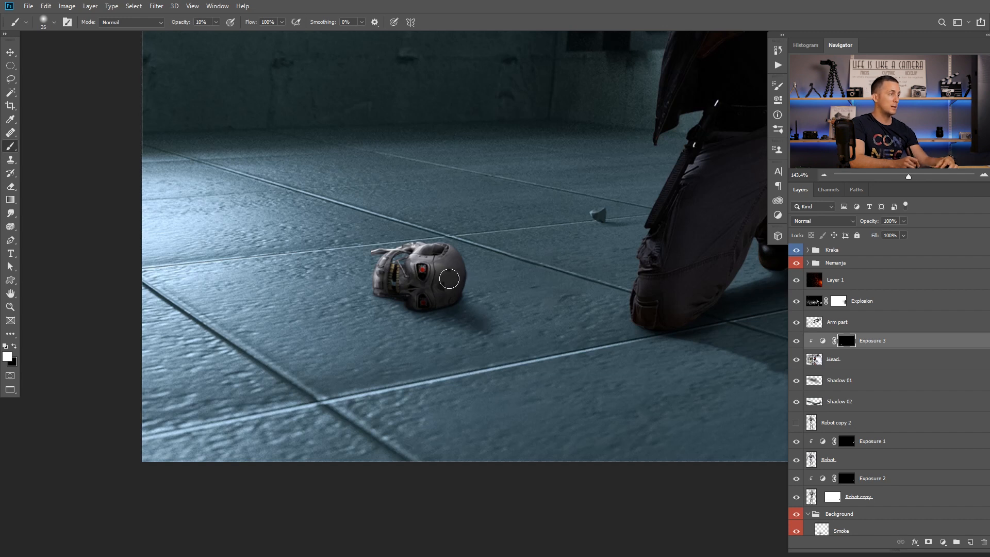
key(bracketleft)
key(bracketleft)
key(bracketleft)
key(bracketleft)
key(bracketleft)
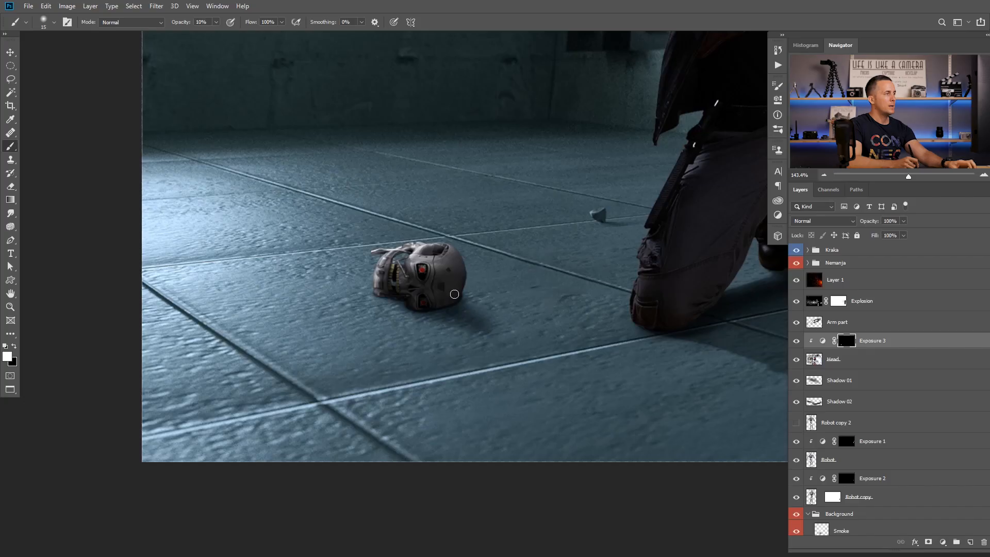
drag(482, 287, 444, 307)
Select the Arm part layer of the flying severed robot arm.
drag(377, 104, 452, 228)
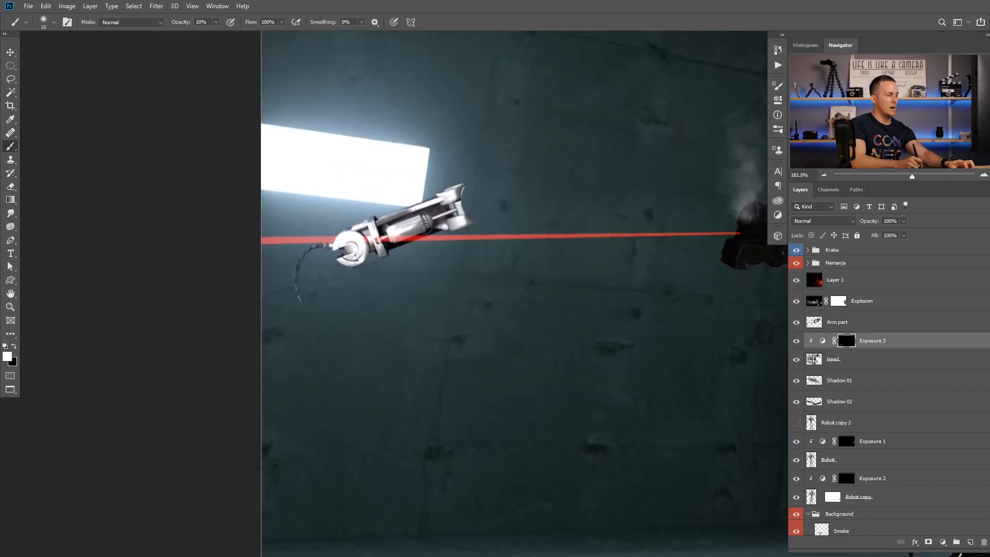
key(v)
ctrl+click(426, 229)
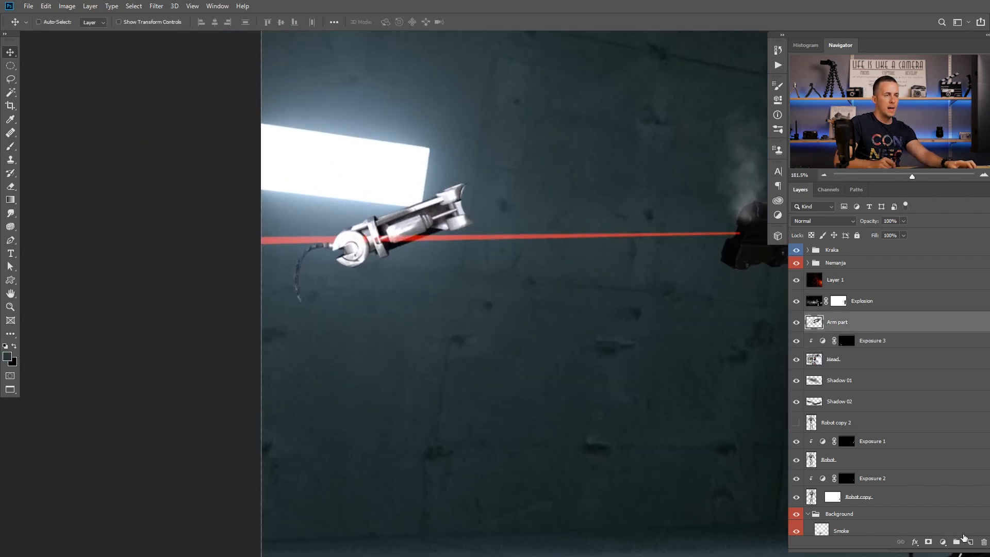
ctrl+click(969, 541)
double_click(845, 344)
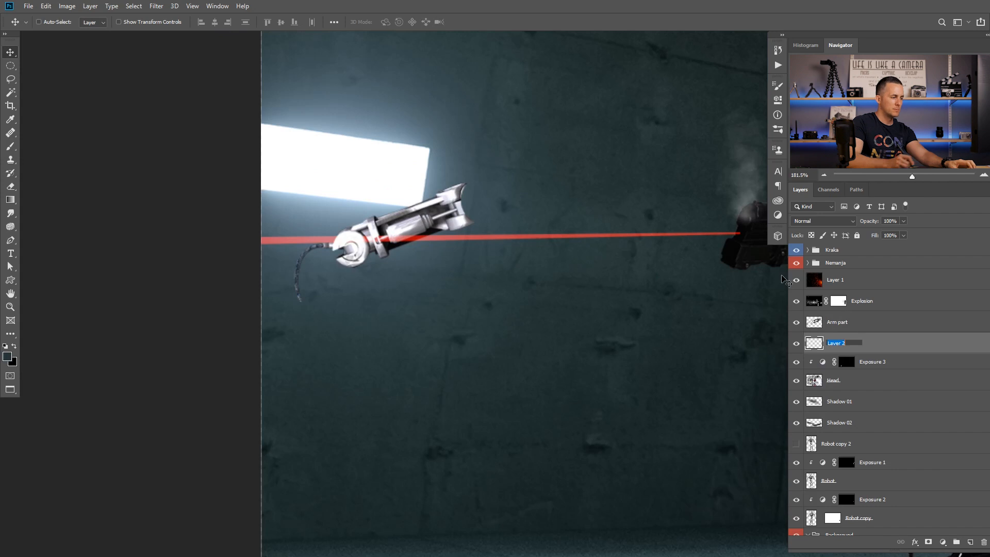
click(858, 346)
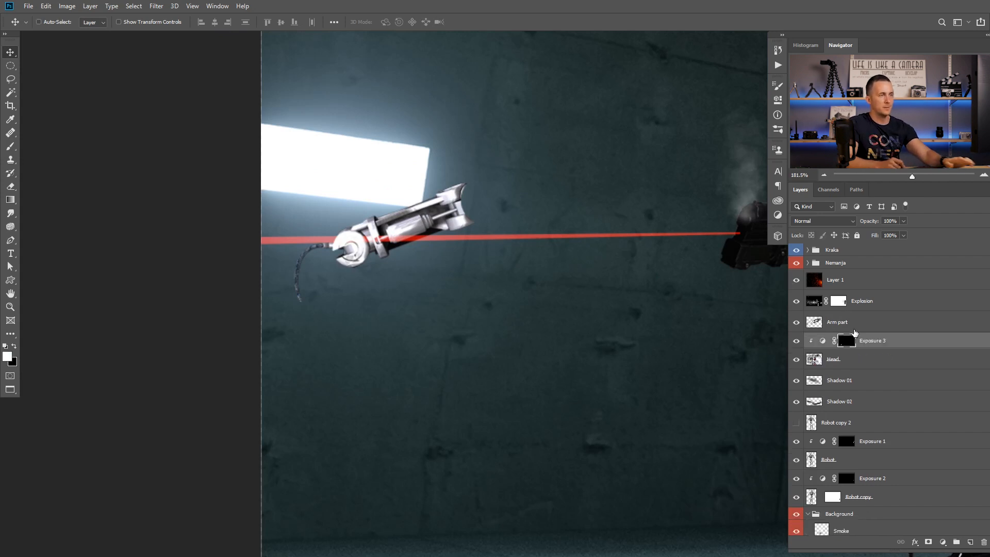
key(Delete)
Add an Exposure adjustment clipped to Arm part, set its exposure to -5.06 and invert its mask to black.
click(942, 542)
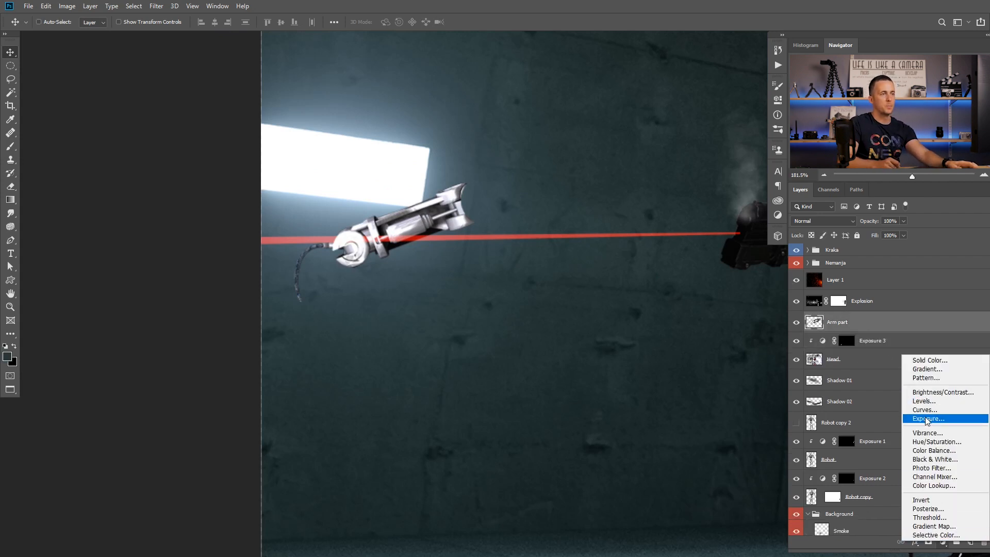
click(928, 418)
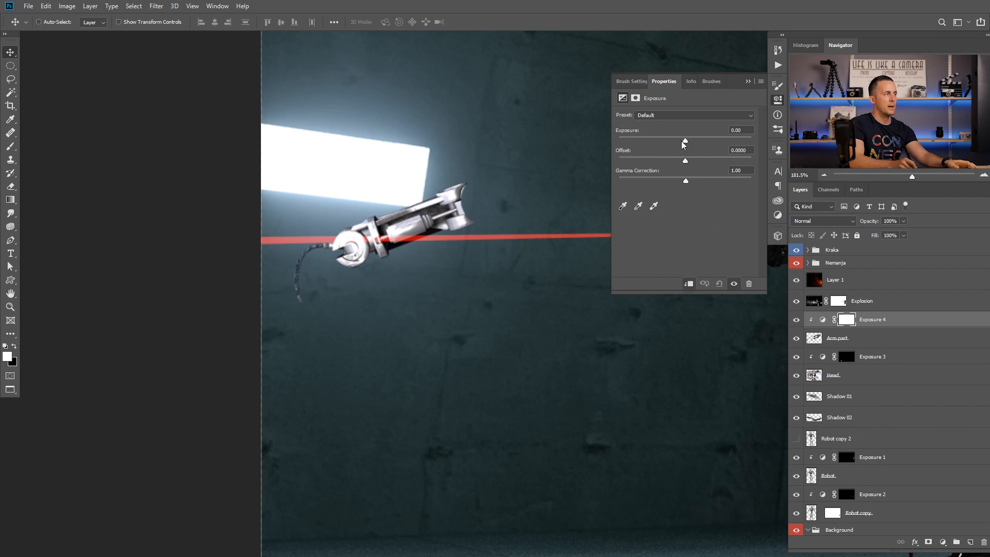
drag(683, 142, 644, 148)
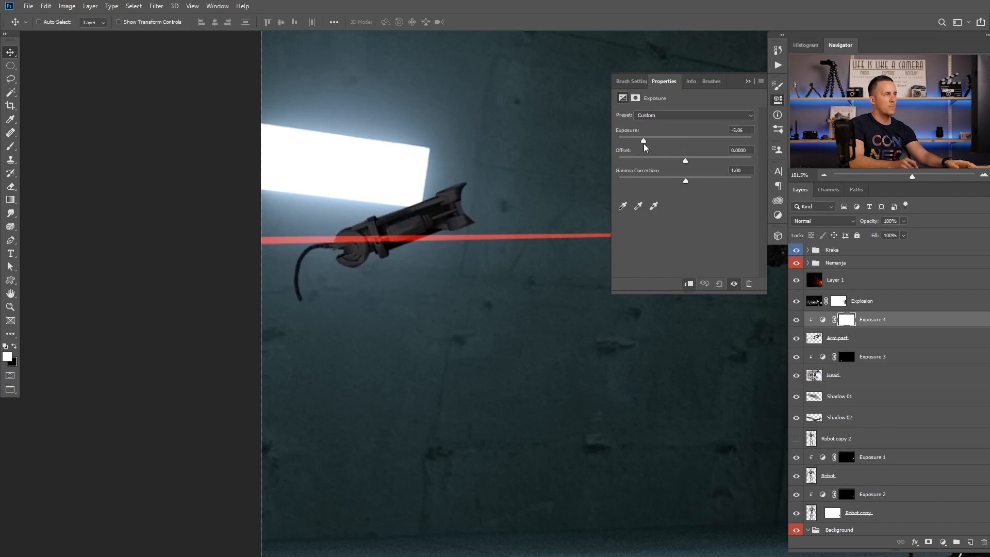
click(845, 318)
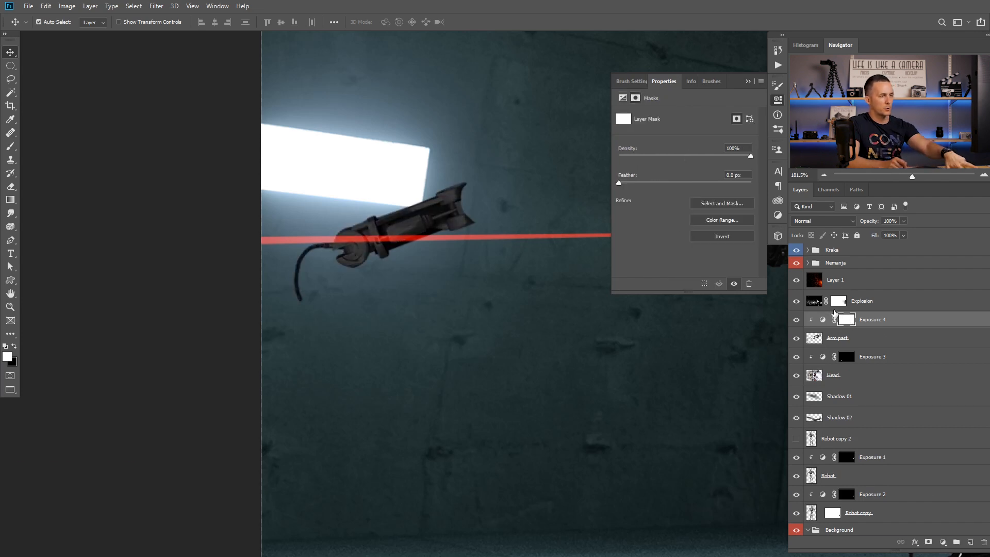
key(ctrl+i)
Darken the severed arm by painting white on the Exposure 4 mask at 10% and 30% brush opacity.
key(b)
scroll(396, 225, up, 2)
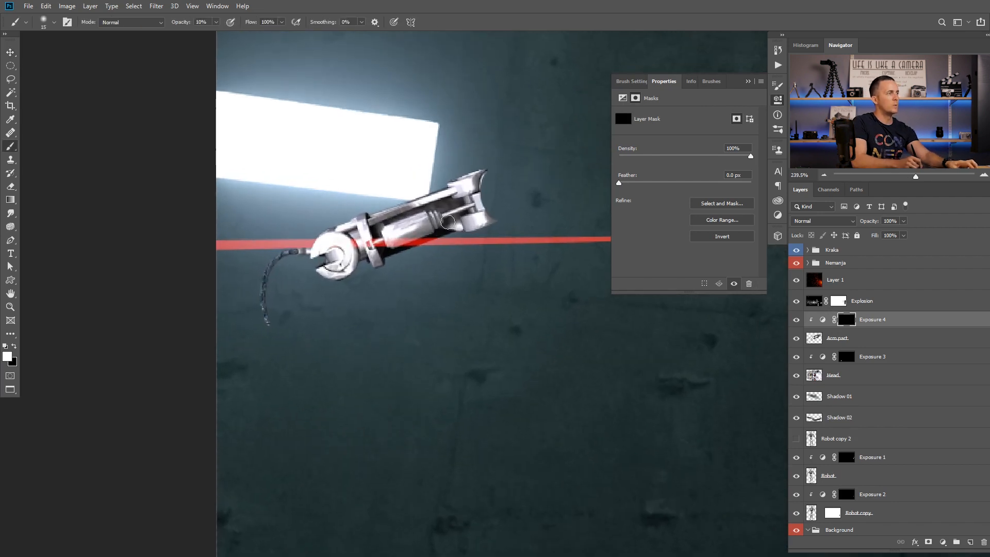
mouse_move(447, 221)
mouse_down()
mouse_move(379, 254)
mouse_move(448, 223)
mouse_move(349, 253)
mouse_move(386, 234)
mouse_up()
key(])
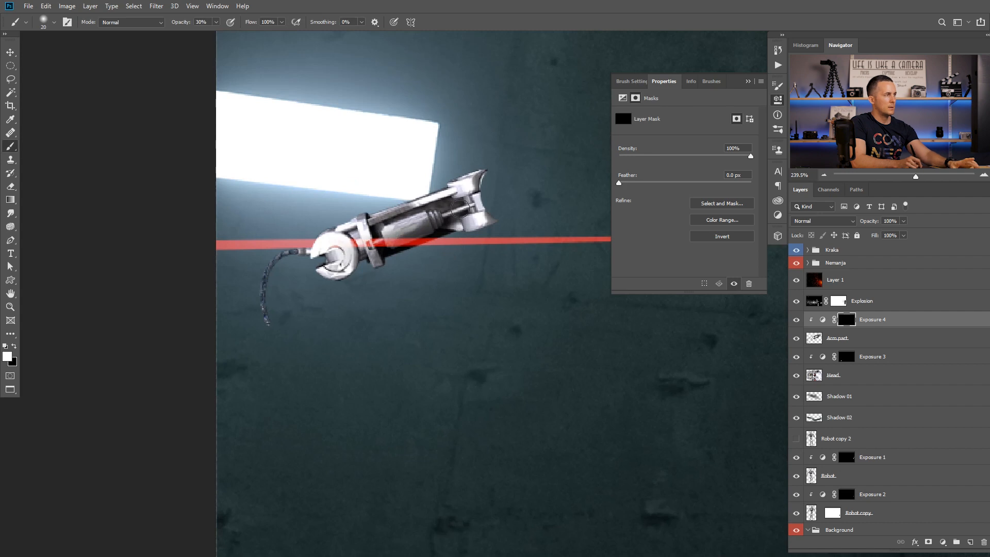
mouse_move(460, 208)
mouse_down()
mouse_move(402, 219)
mouse_move(485, 190)
mouse_move(407, 224)
mouse_move(467, 223)
mouse_move(486, 170)
mouse_move(490, 224)
mouse_move(500, 218)
mouse_move(355, 252)
mouse_move(347, 238)
mouse_move(334, 256)
mouse_move(333, 242)
mouse_move(331, 263)
mouse_move(353, 283)
mouse_move(410, 233)
mouse_move(406, 244)
mouse_move(390, 242)
mouse_move(451, 212)
mouse_up()
key(])
key(])
key(])
key(])
key(])
Bring back a highlight along the arm's central cylinder by painting black on the mask with a small brush at 30% opacity.
key(x)
key([)
key([)
key([)
key([)
key([)
key([)
key([)
key([)
key([)
drag(401, 235, 438, 218)
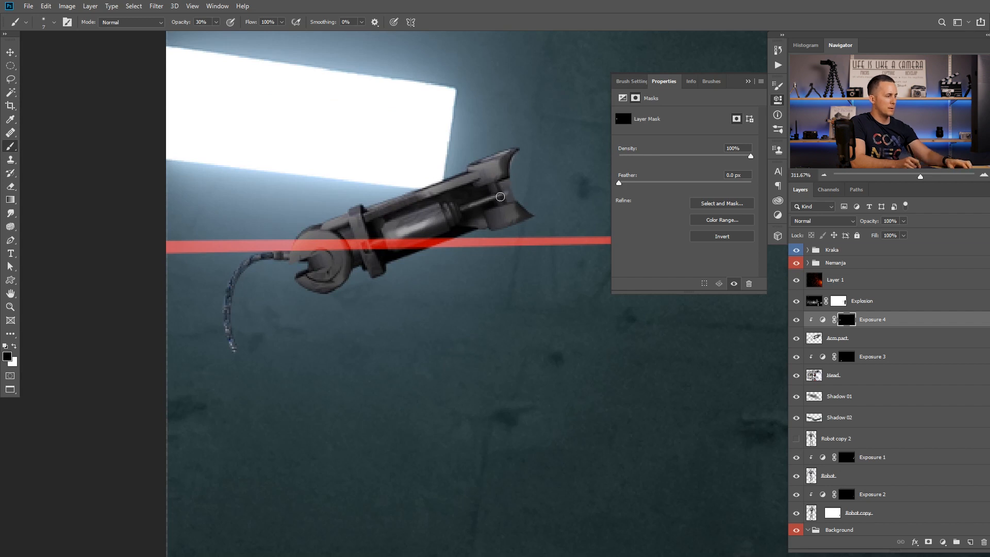
Restore subtle highlights on the arm's rod and flared end by painting black on the mask at 10% opacity.
key(1)
drag(500, 197, 493, 198)
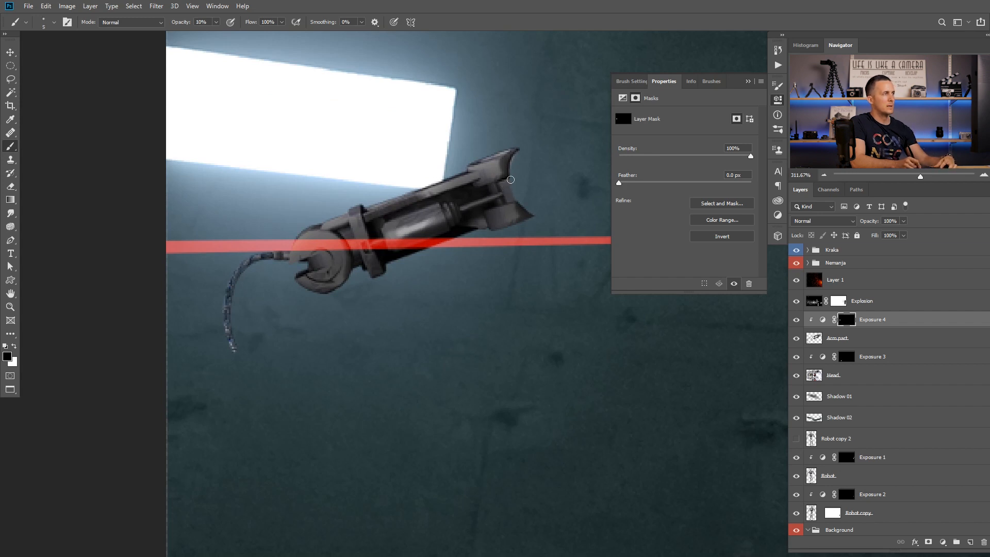
key([)
key([)
key([)
key([)
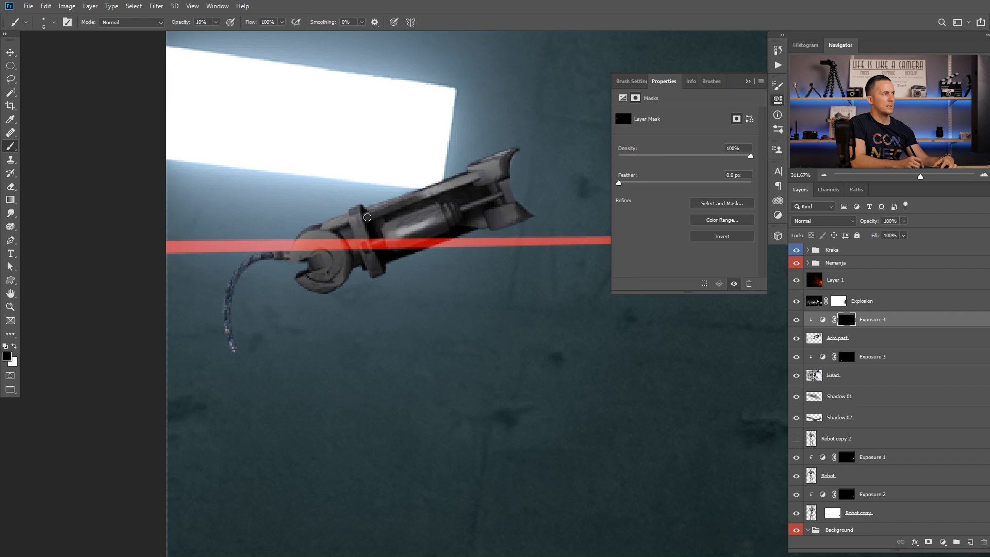
mouse_move(495, 220)
mouse_down()
mouse_move(546, 203)
mouse_move(491, 220)
mouse_move(515, 213)
mouse_up()
key(])
key(])
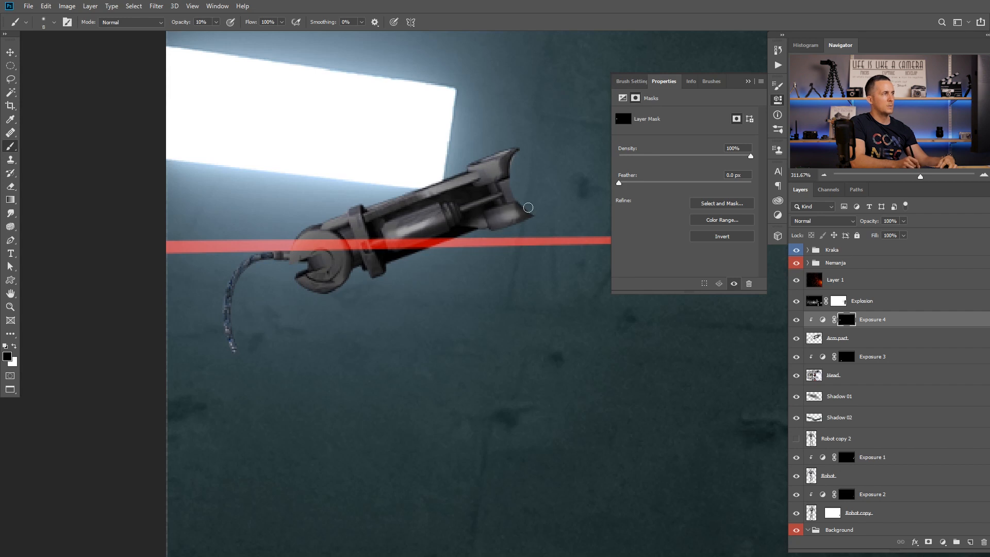
key(])
key(])
key(])
drag(499, 165, 460, 180)
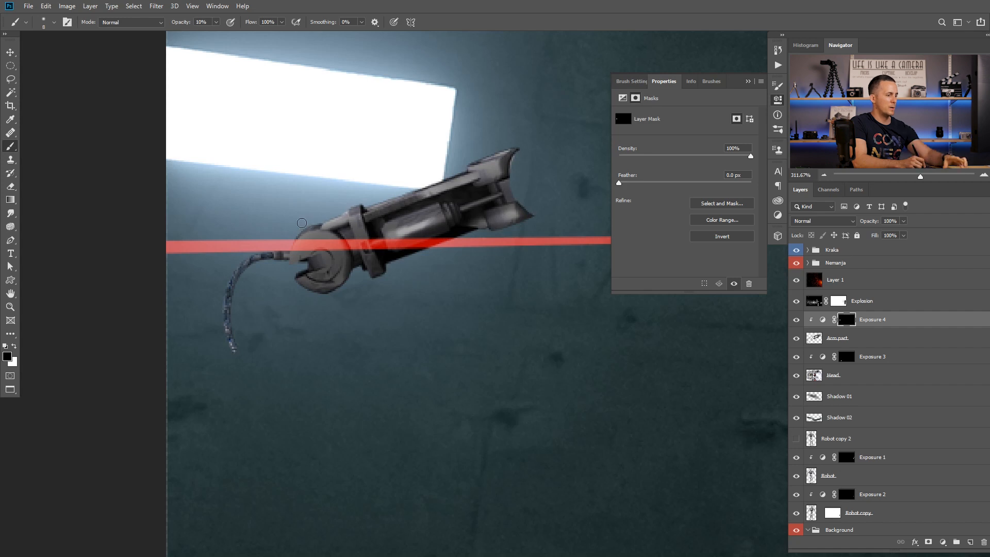
Reveal a bright rim along the arm's upper edge at 100% brush opacity, refining it with white and with black at 10%.
drag(303, 220, 369, 201)
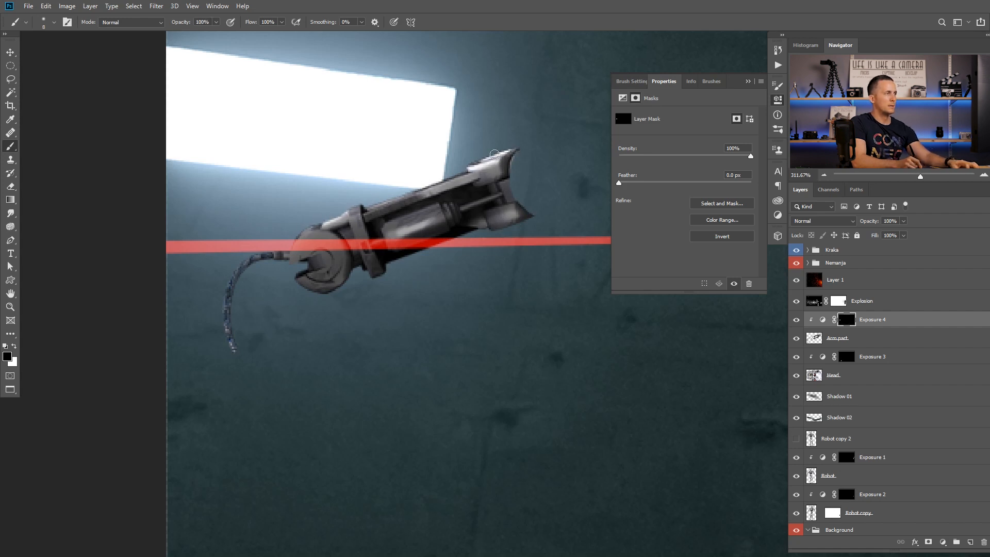
key(x)
drag(507, 155, 473, 169)
key(x)
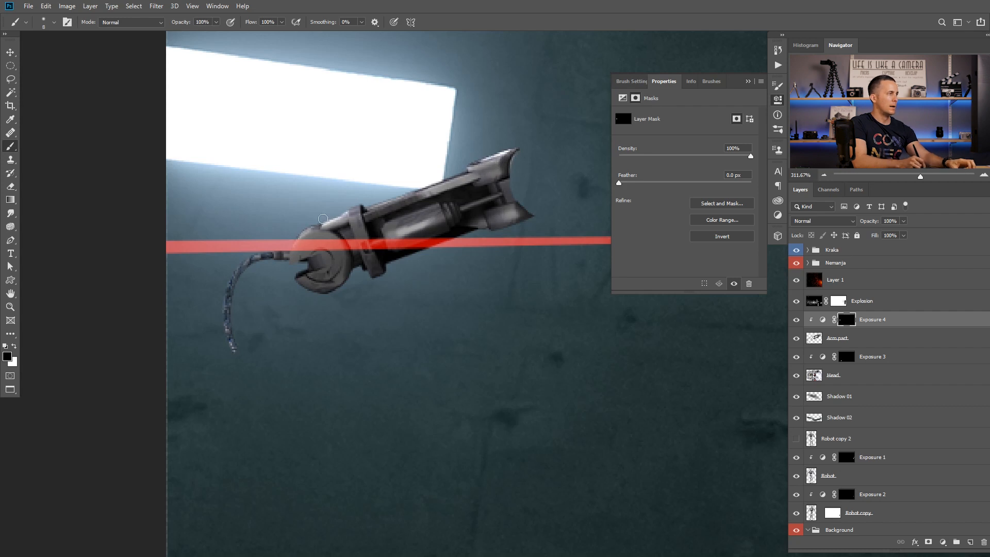
key(1)
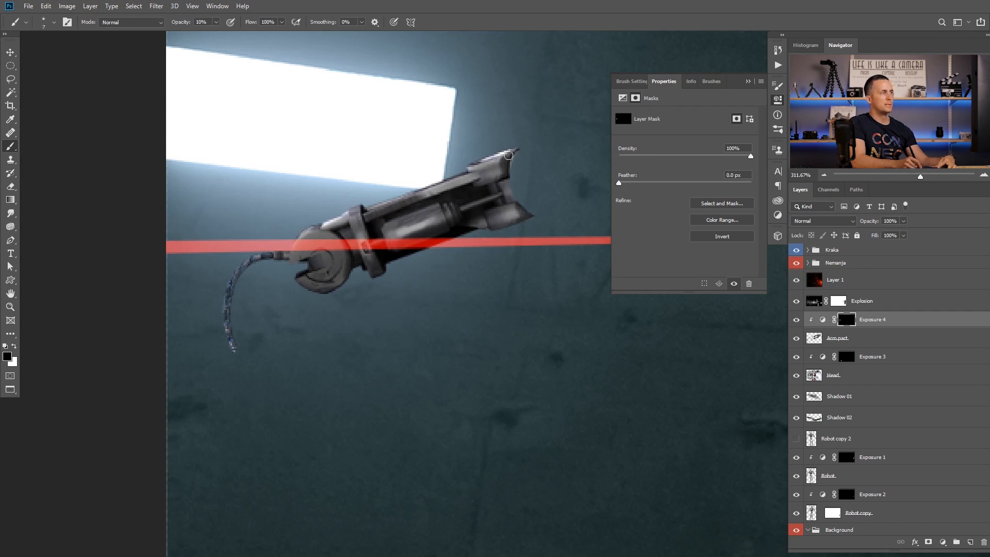
scroll(492, 222, down, 6)
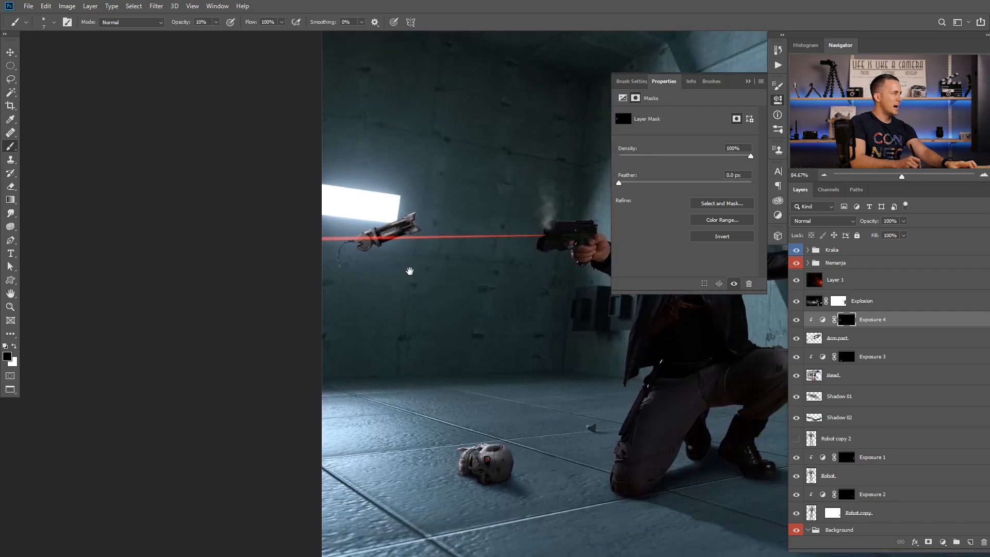
Enlarge the severed head together with its Exposure 3, Shadow 01 and Shadow 02 layers to about 106%.
scroll(409, 270, down, 5)
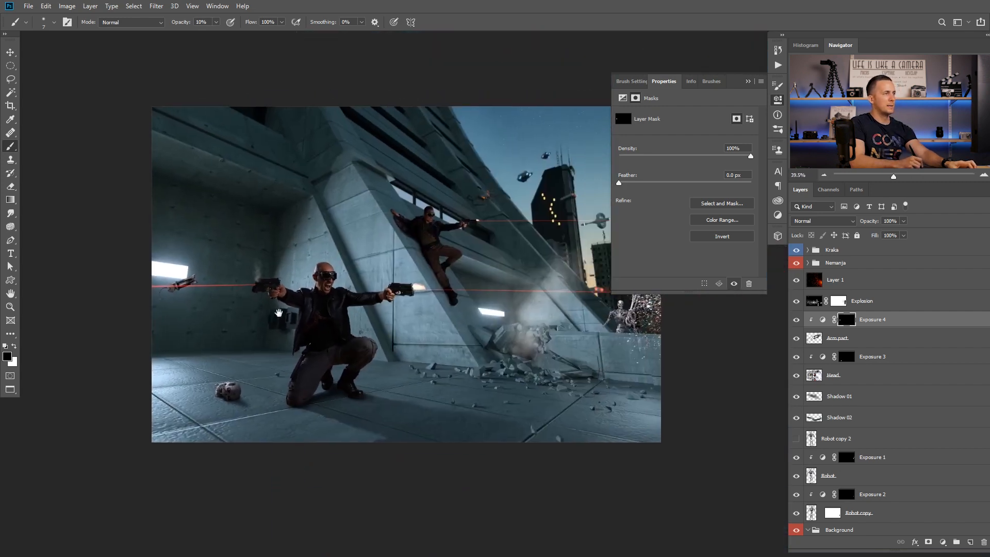
click(748, 81)
scroll(497, 297, up, 2)
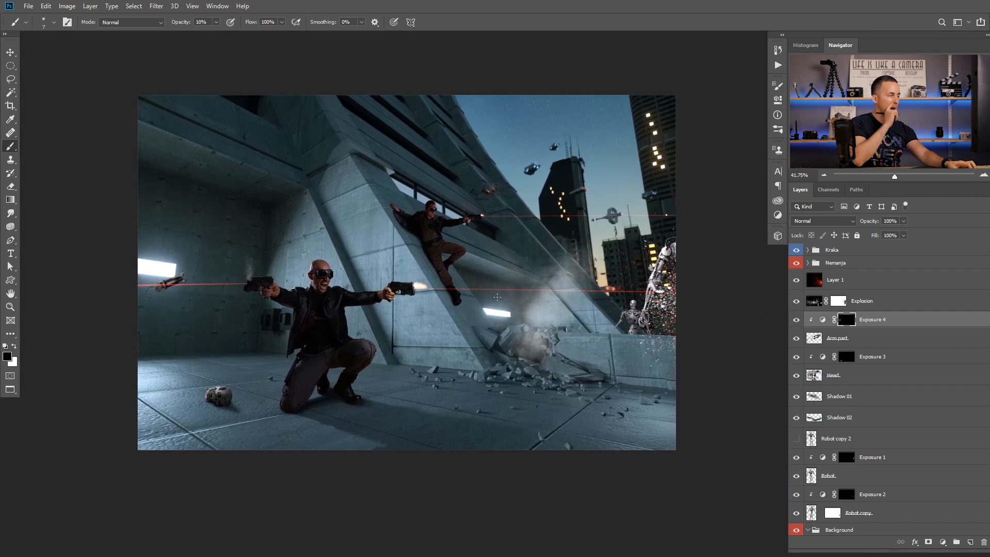
scroll(217, 400, up, 5)
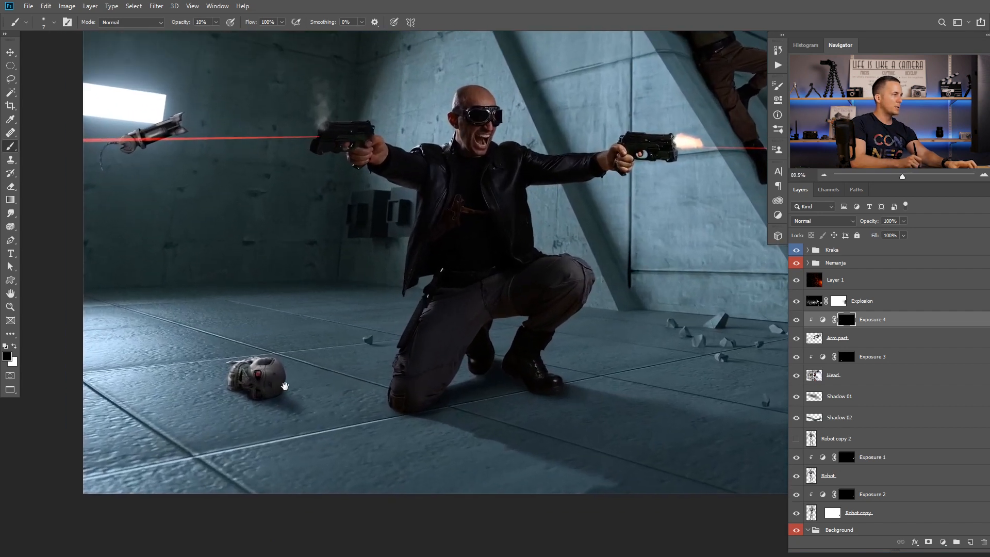
click(816, 384)
shift+click(826, 419)
click(823, 358)
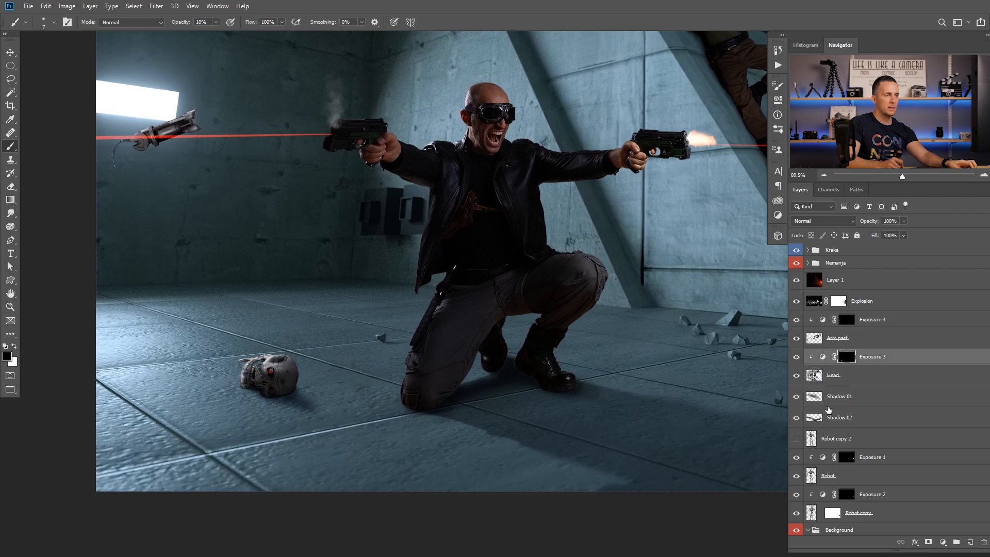
shift+click(824, 419)
key(ctrl+t)
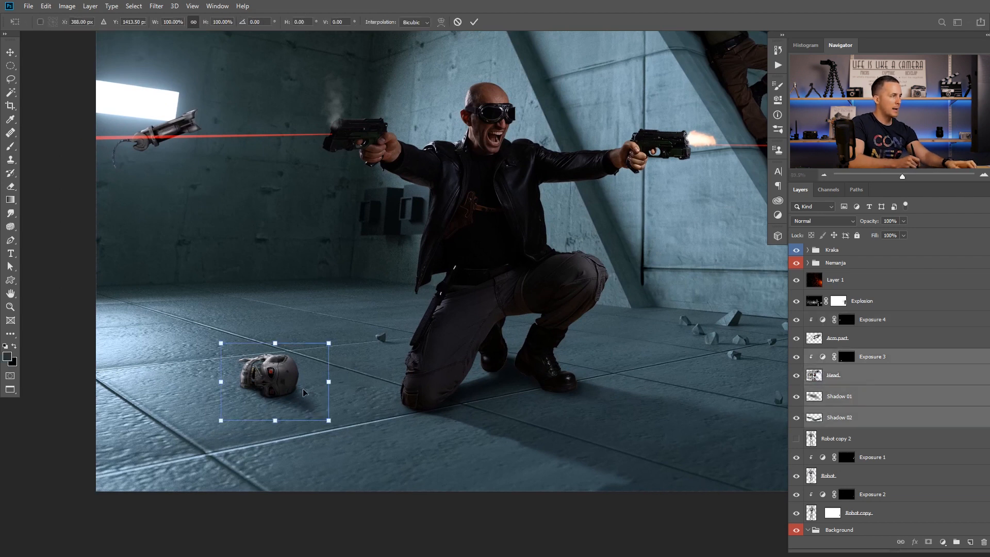
drag(330, 422, 343, 426)
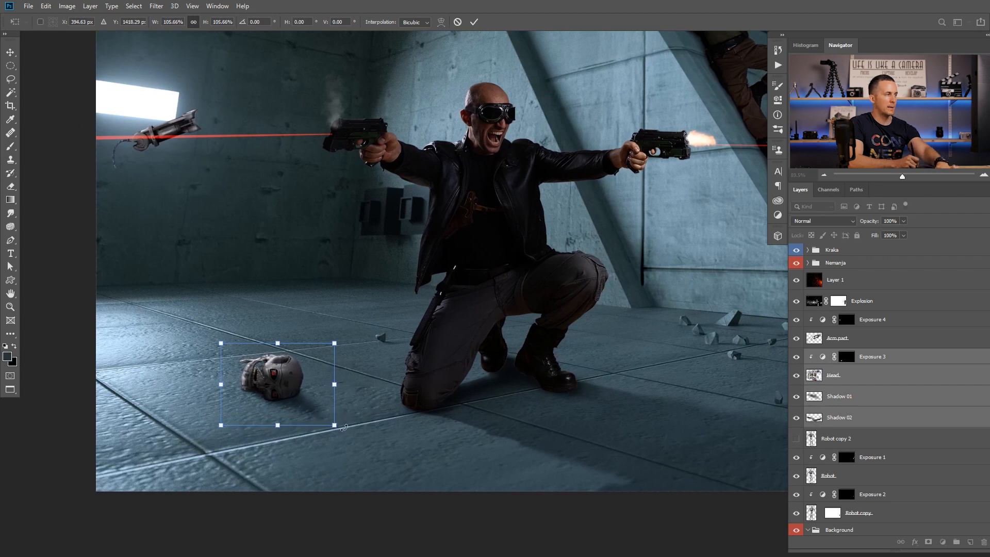
key(Return)
key(b)
scroll(337, 408, down, 5)
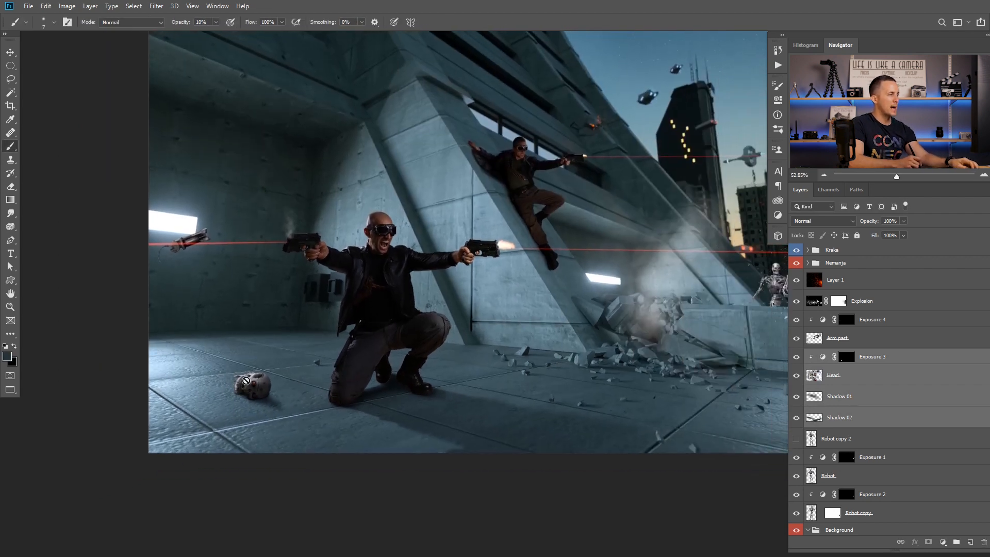
Copy the entire sparkler photo and paste it into the composite above the Shadow 02 layer.
click(857, 416)
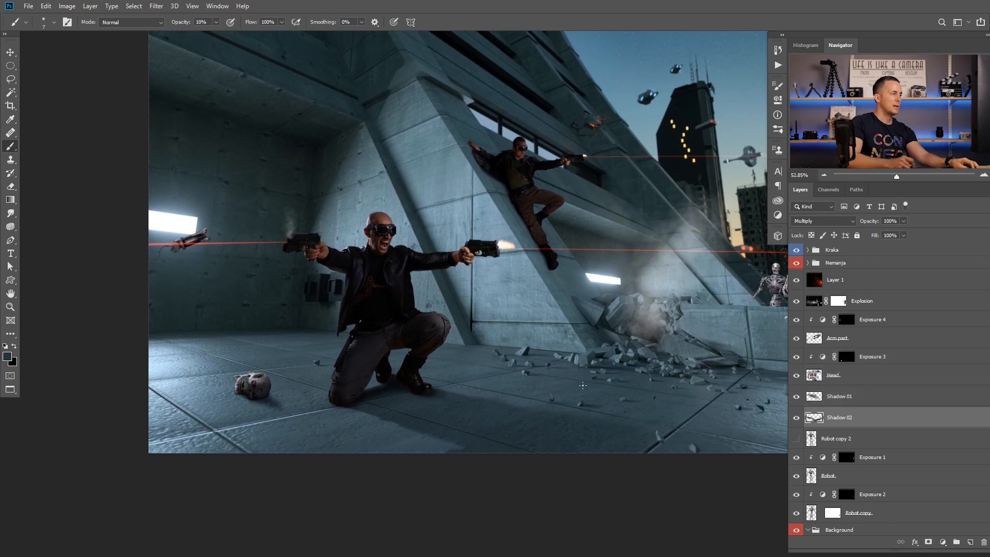
key(ctrl+Tab)
key(ctrl+Tab)
key(ctrl+Tab)
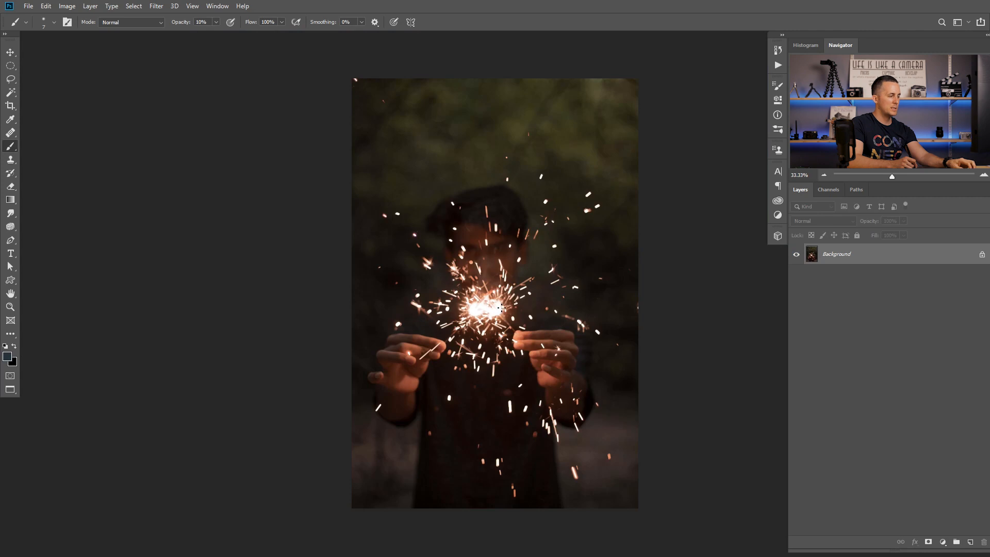
key(l)
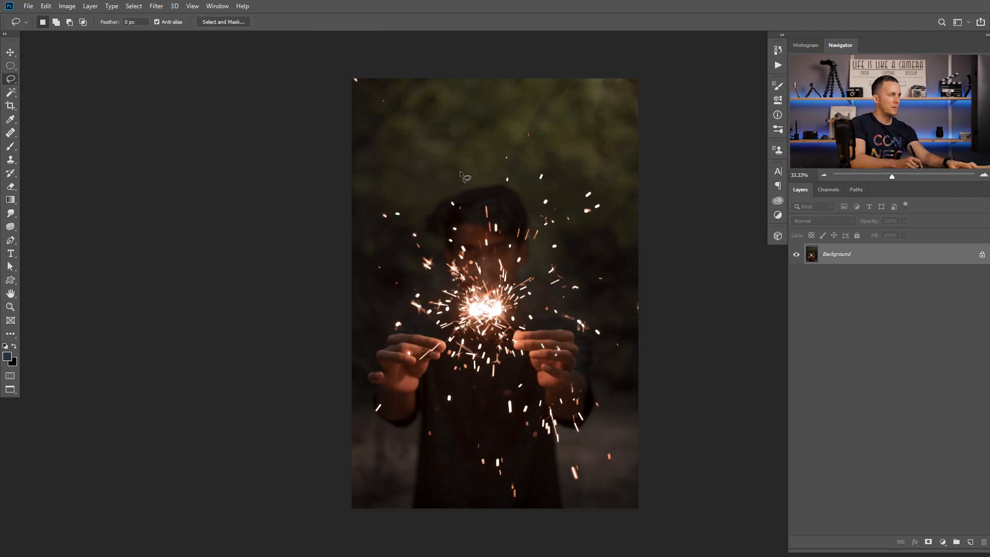
mouse_move(461, 173)
mouse_down()
mouse_move(367, 221)
mouse_move(356, 388)
mouse_move(436, 461)
mouse_move(542, 471)
mouse_move(586, 458)
mouse_up()
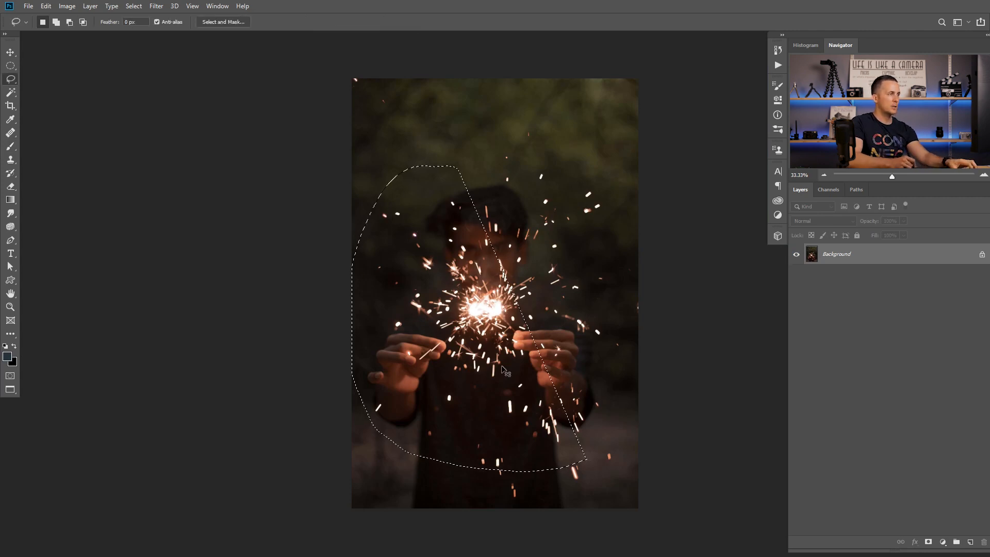
key(ctrl+a)
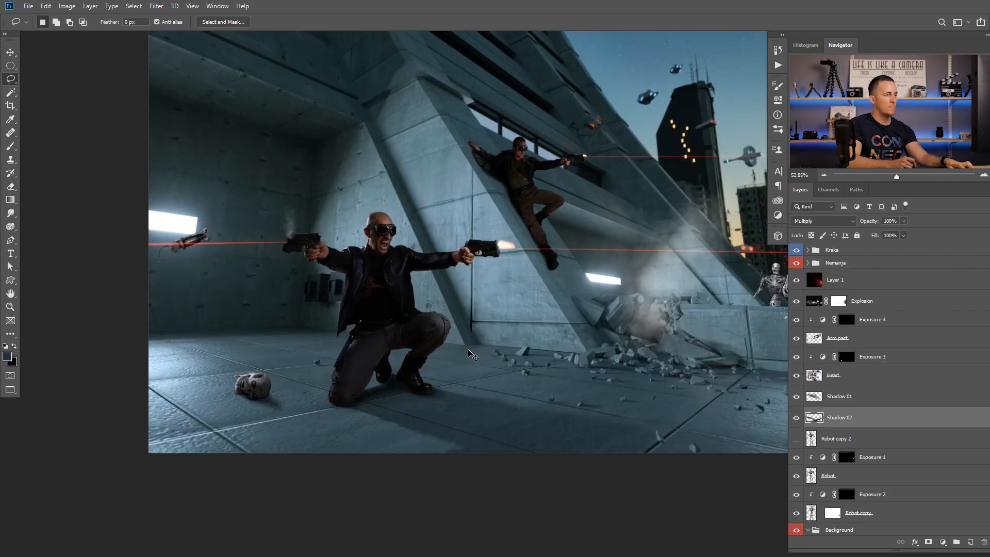
key(ctrl+v)
Scale the pasted sparkler photo down and place it between the severed arm and the head, beside the kneeling shooter.
key(ctrl+t)
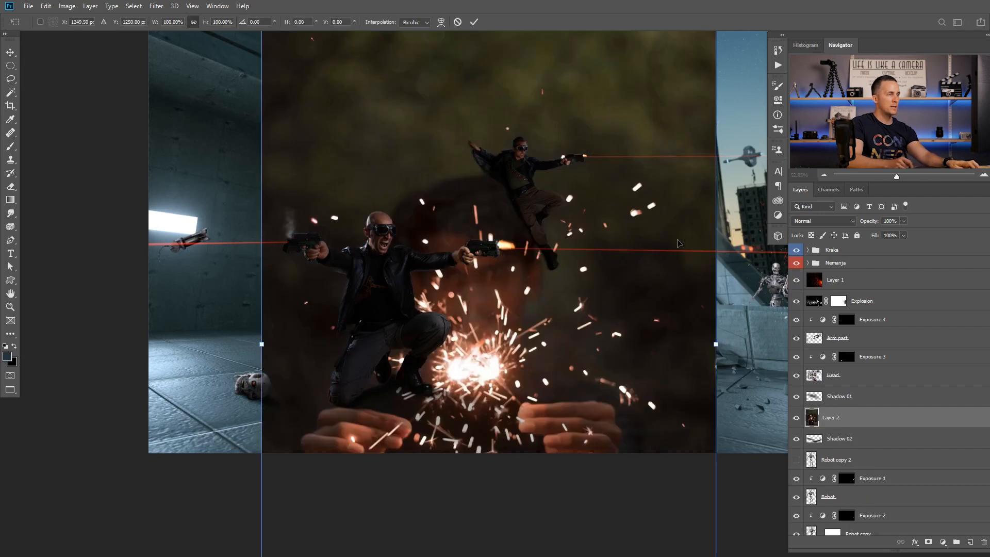
mouse_move(717, 340)
mouse_down()
mouse_move(586, 342)
mouse_move(490, 306)
mouse_move(468, 285)
mouse_move(303, 297)
mouse_up()
key(Return)
key(l)
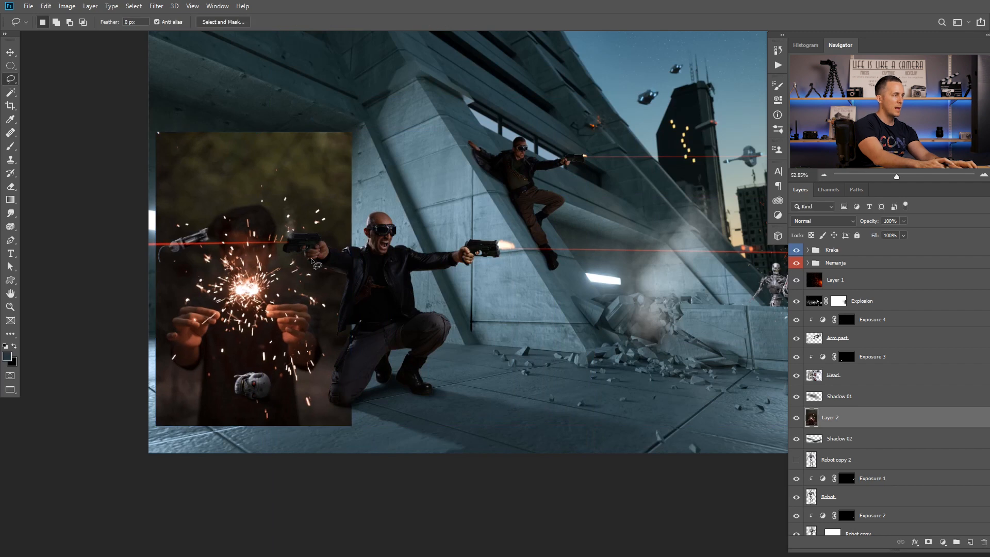
Isolate the sparks using Levels inputs of 154, 0.04 and 246, and set the layer's blend mode to Screen.
key(ctrl+l)
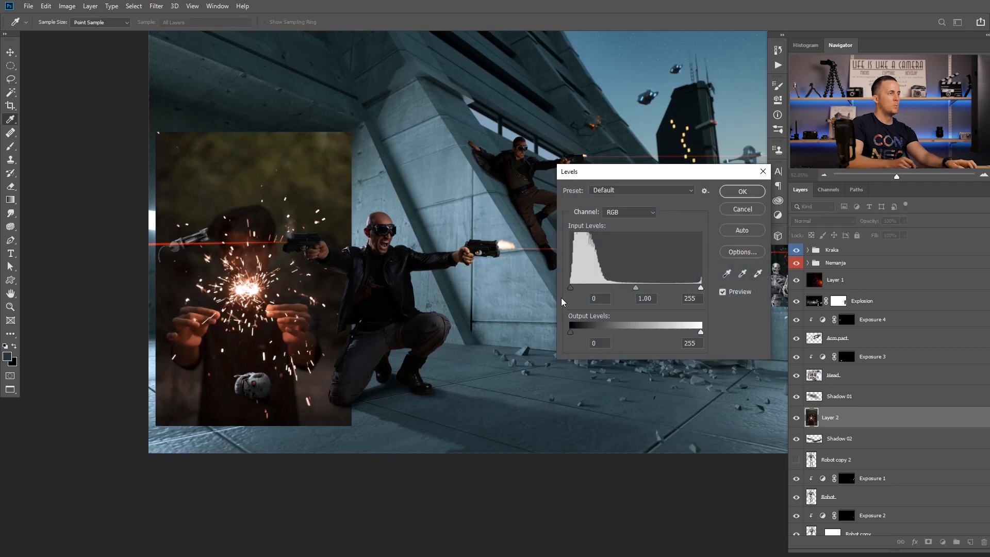
drag(578, 287, 698, 290)
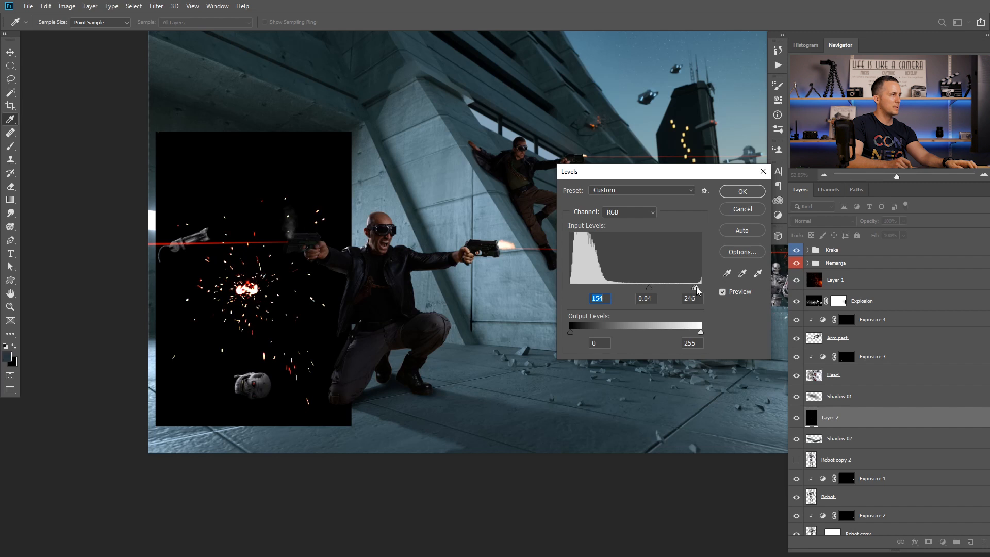
click(741, 192)
click(823, 221)
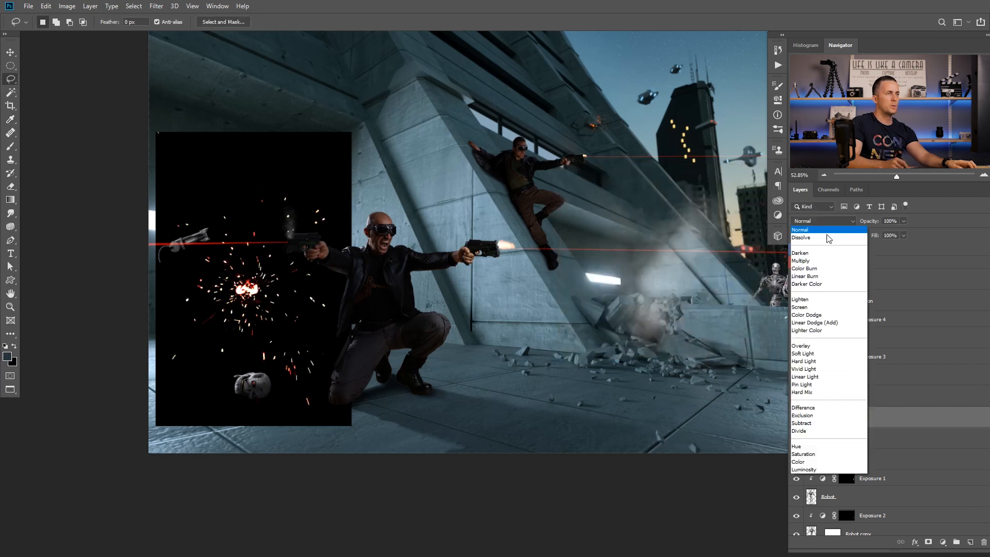
click(800, 307)
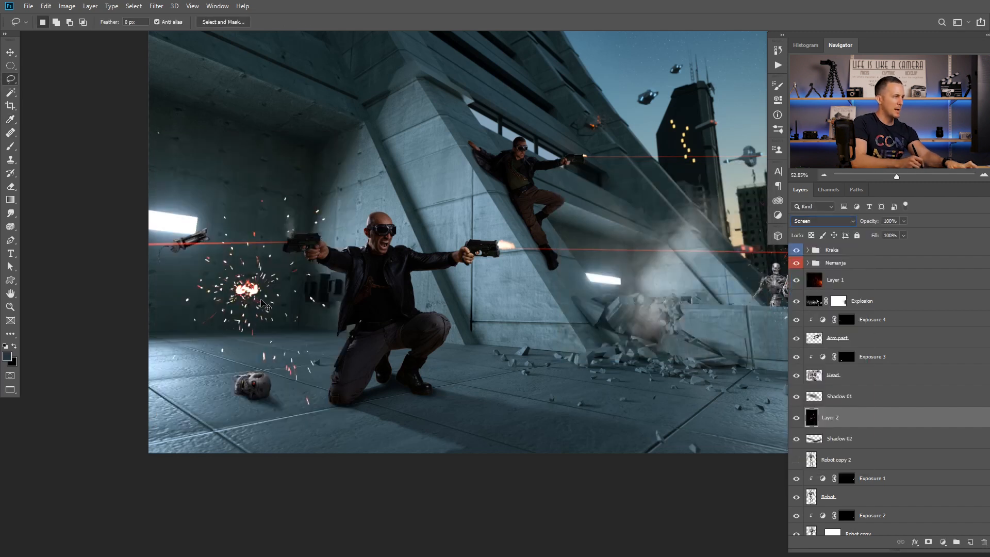
Scale the sparks layer to about 32%, rotate it about 102°, and position it over the severed head's broken end.
key(ctrl+t)
drag(352, 278, 253, 385)
scroll(243, 386, up, 3)
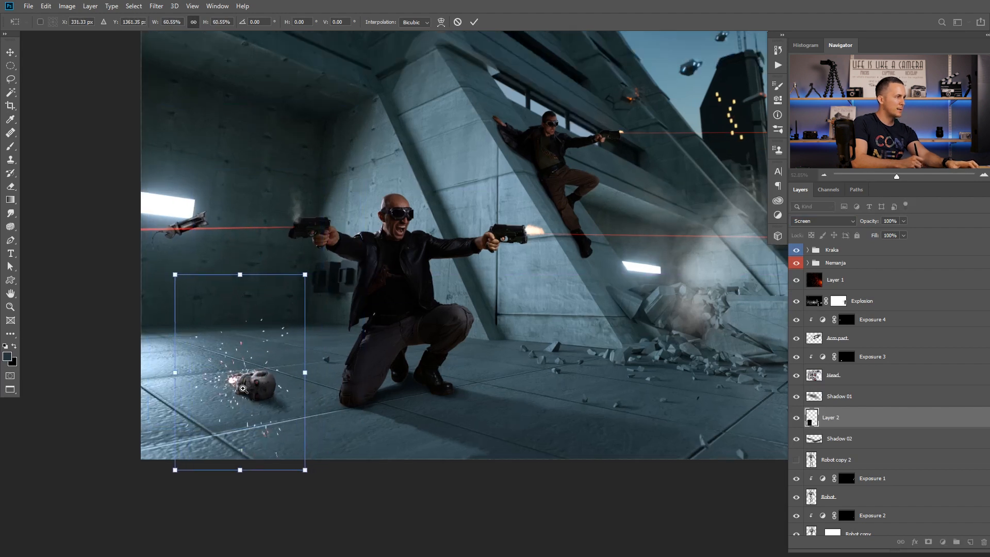
drag(354, 209, 305, 283)
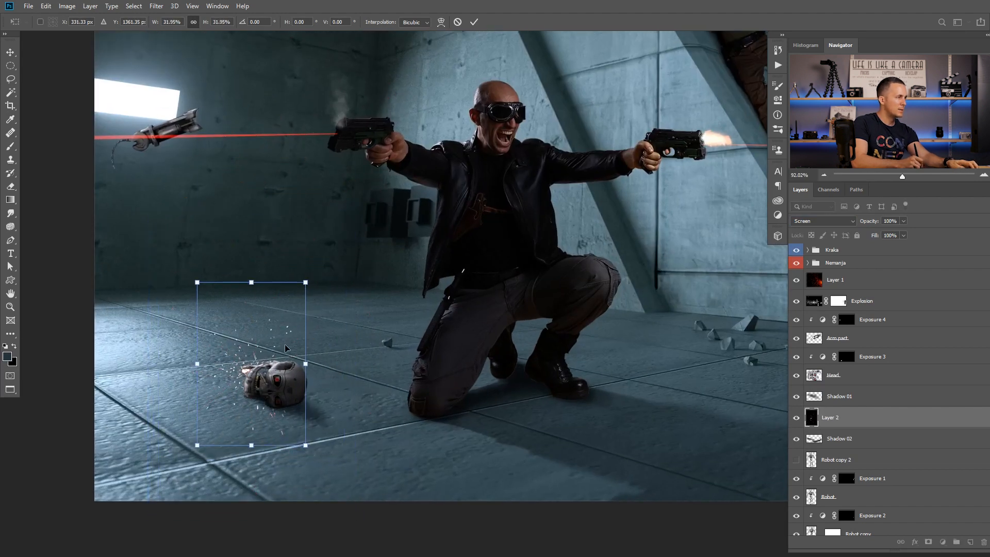
mouse_move(285, 327)
mouse_down()
mouse_move(300, 343)
mouse_move(289, 334)
mouse_up()
drag(315, 273, 325, 424)
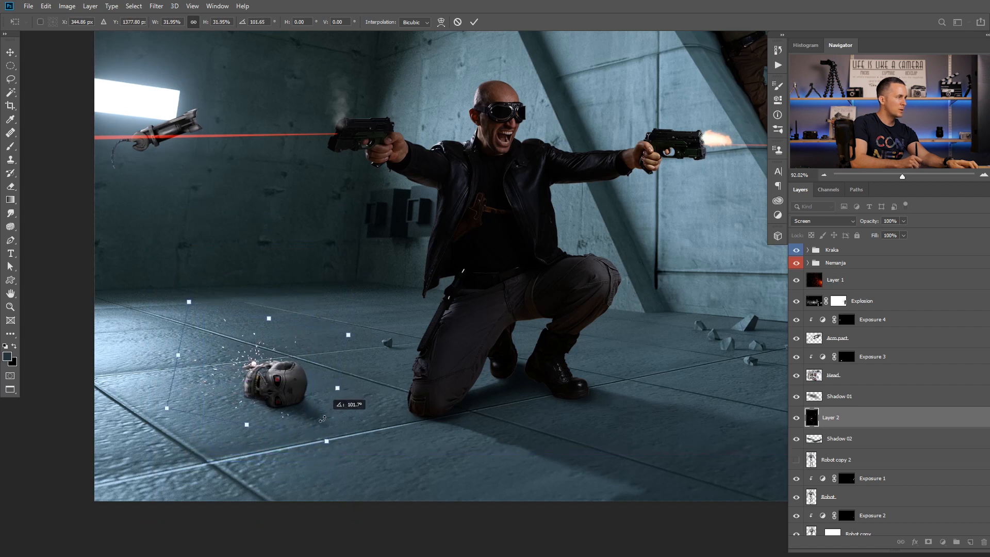
mouse_move(278, 372)
mouse_down()
mouse_move(280, 384)
mouse_move(293, 382)
mouse_up()
key(Return)
key(l)
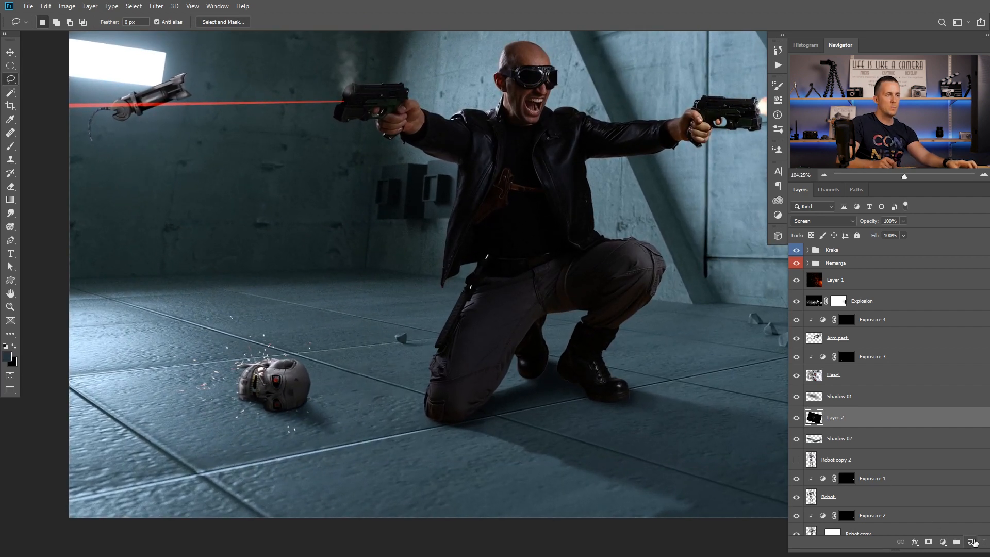
Create a new layer above the sparks layer and name it Smoke.
click(970, 542)
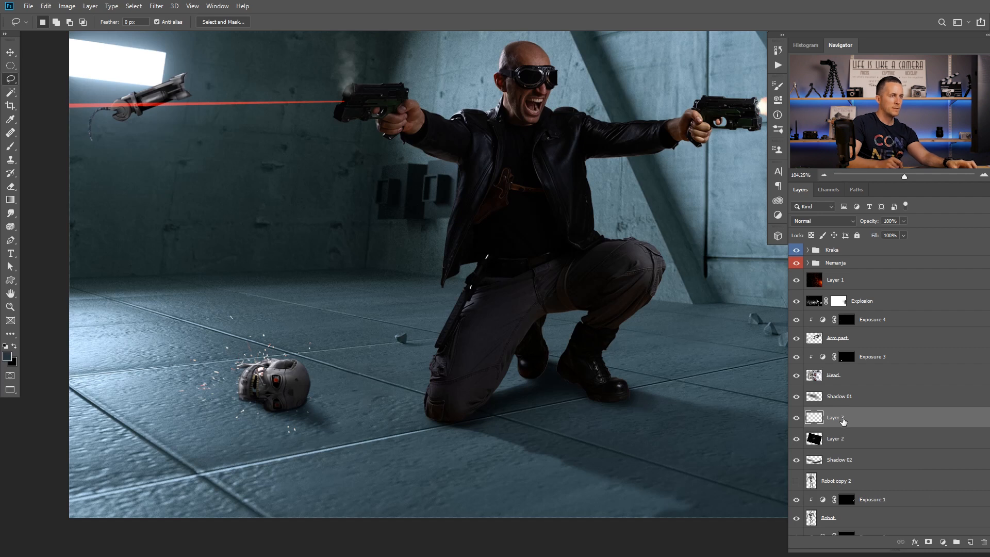
double_click(843, 420)
text(Smoke)
key(Return)
Paint a faint white wisp of smoke rising from the severed head using a small smoke brush at 20% opacity.
key(b)
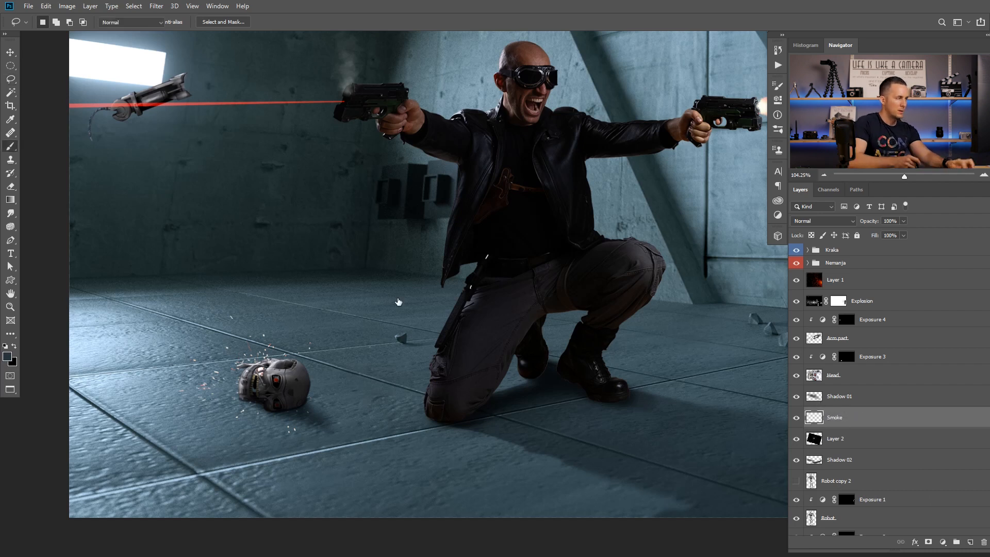
scroll(272, 374, up, 3)
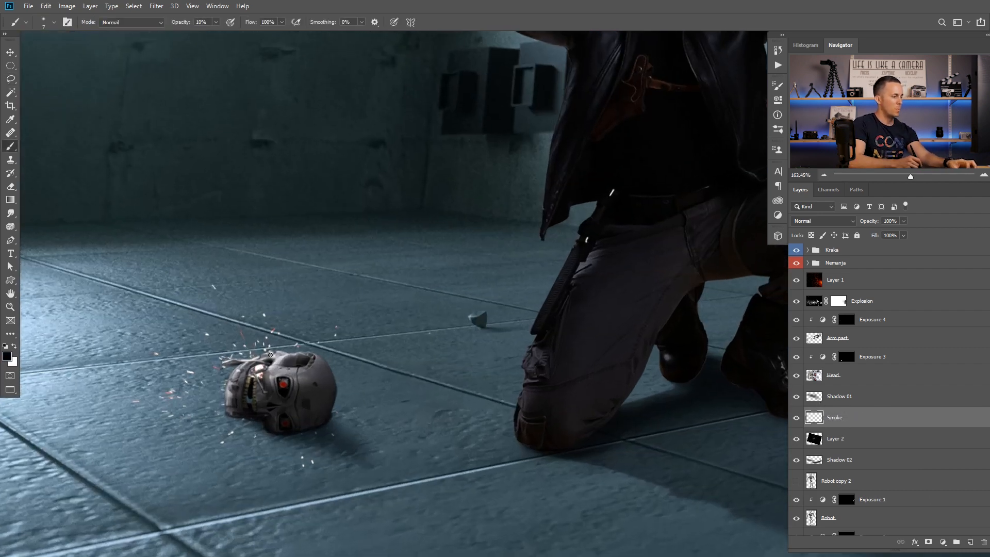
key(x)
right_click(287, 360)
click(344, 485)
click(272, 356)
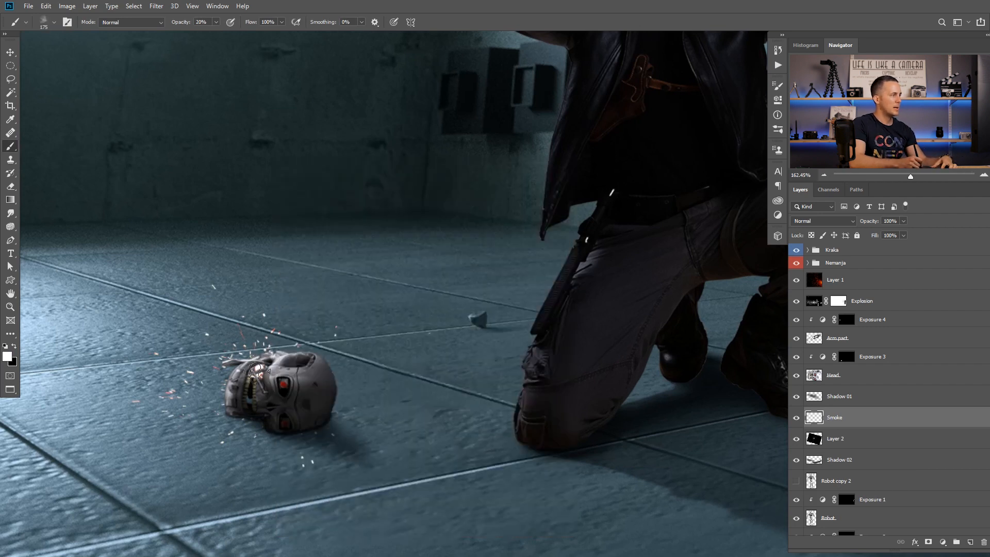
key(bracketleft)
key(bracketleft)
key(bracketleft)
key(bracketleft)
key(bracketleft)
key(bracketleft)
key(bracketleft)
key(bracketleft)
key(bracketleft)
key(bracketleft)
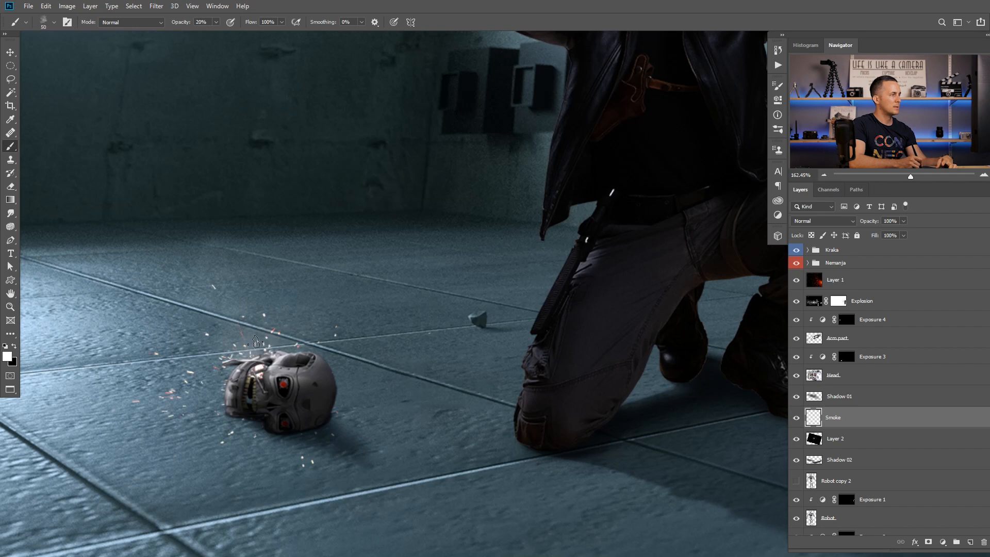
drag(253, 352, 260, 308)
Move the Smoke layer beneath the head's sparks layer.
drag(314, 371, 288, 430)
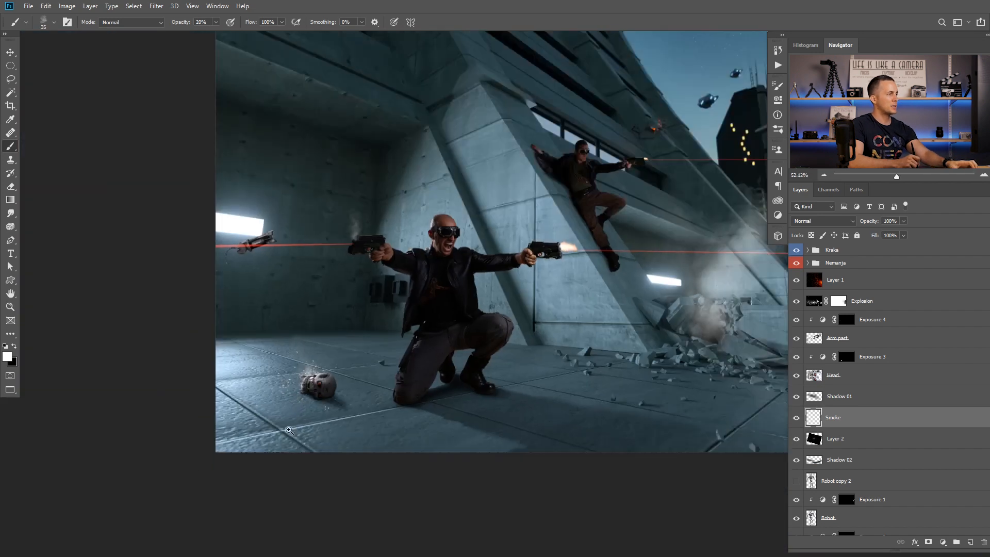
drag(314, 396, 323, 387)
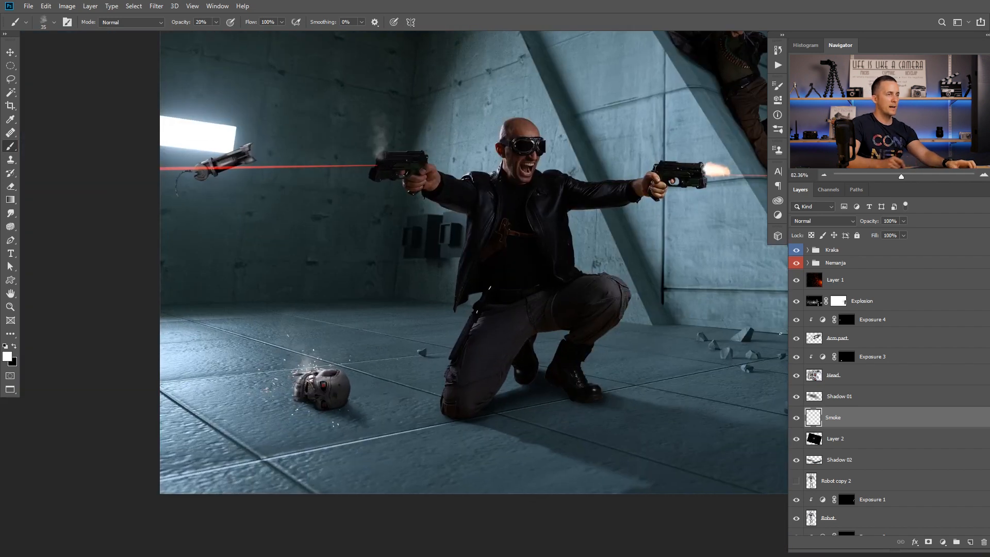
drag(817, 418, 806, 435)
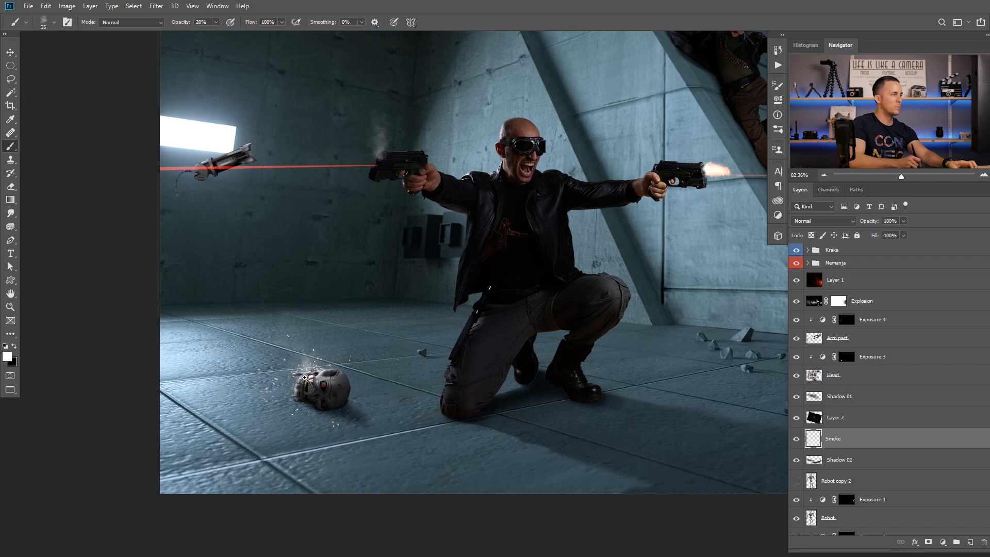
mouse_move(305, 377)
mouse_down()
mouse_move(338, 378)
mouse_move(305, 390)
mouse_up()
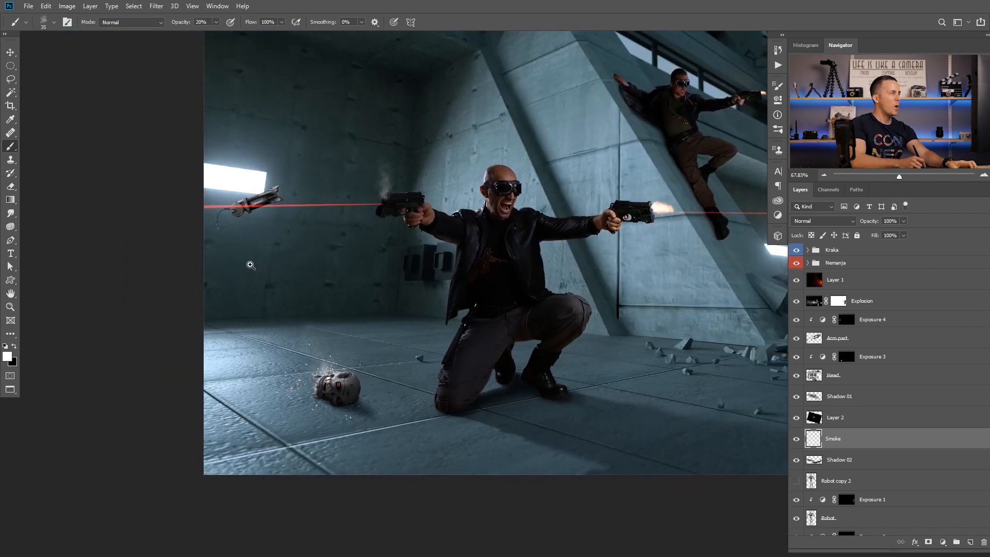
Copy the orange flying-sparks image from its open document and return to the composite.
drag(250, 265, 256, 264)
drag(230, 214, 248, 263)
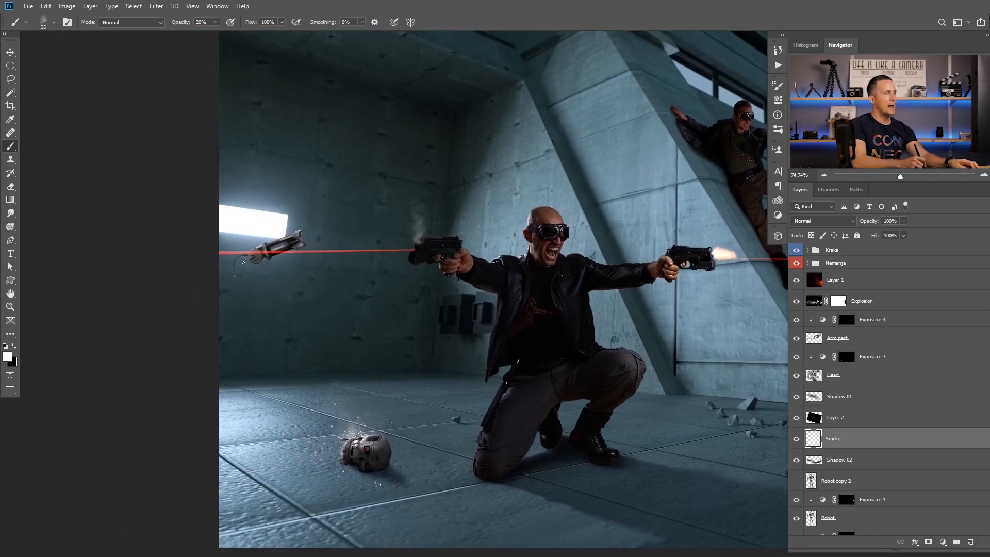
double_click(812, 279)
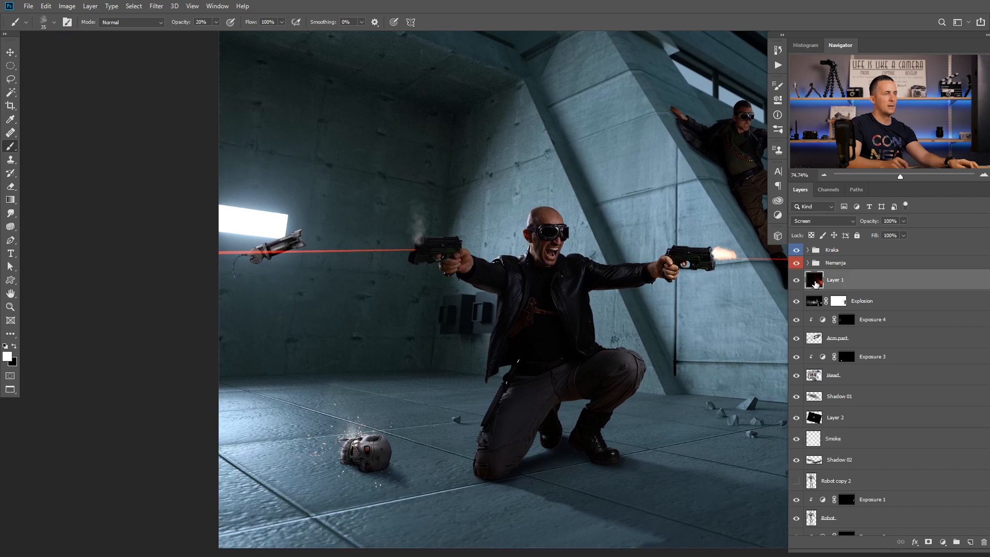
key(ctrl+Tab)
key(ctrl+Tab)
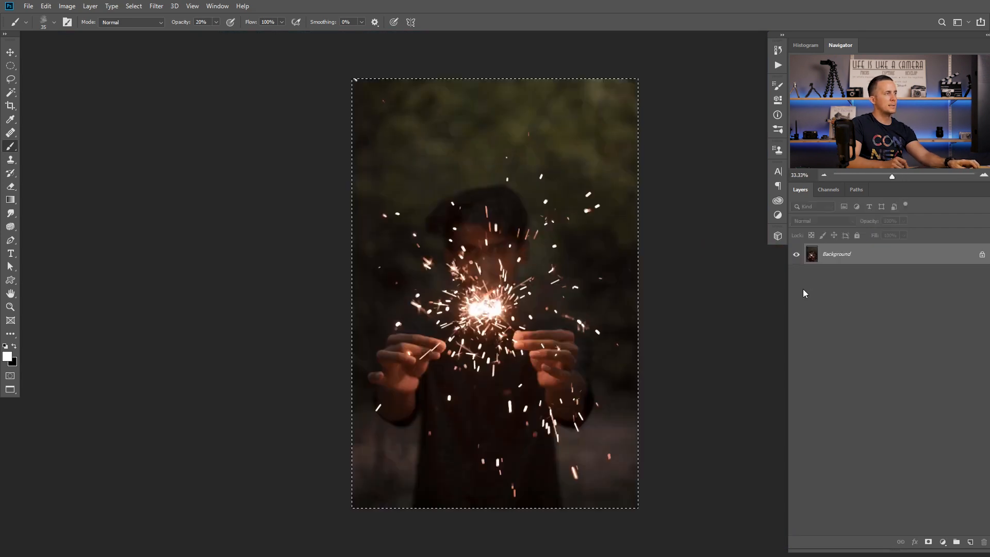
key(ctrl+Tab)
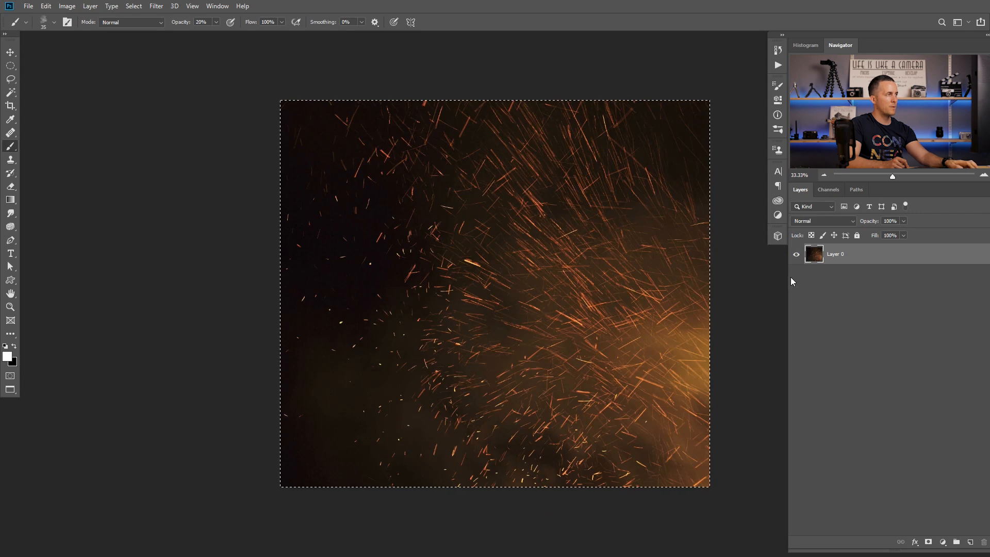
key(ctrl+Tab)
key(ctrl+Tab)
key(ctrl+Tab)
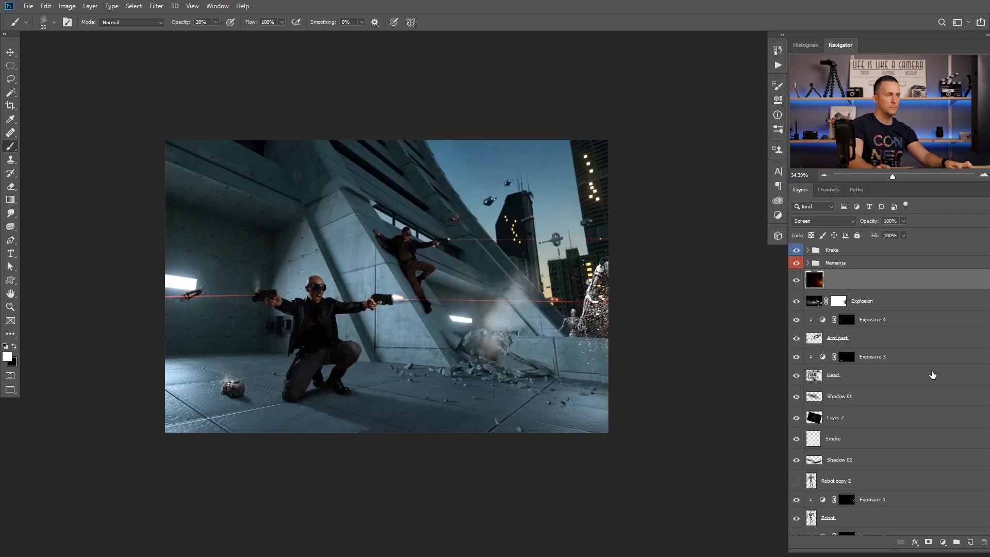
Paste the orange sparks image as a new layer directly above the Exposure 4 layer.
scroll(881, 402, down, 3)
scroll(835, 439, down, 1)
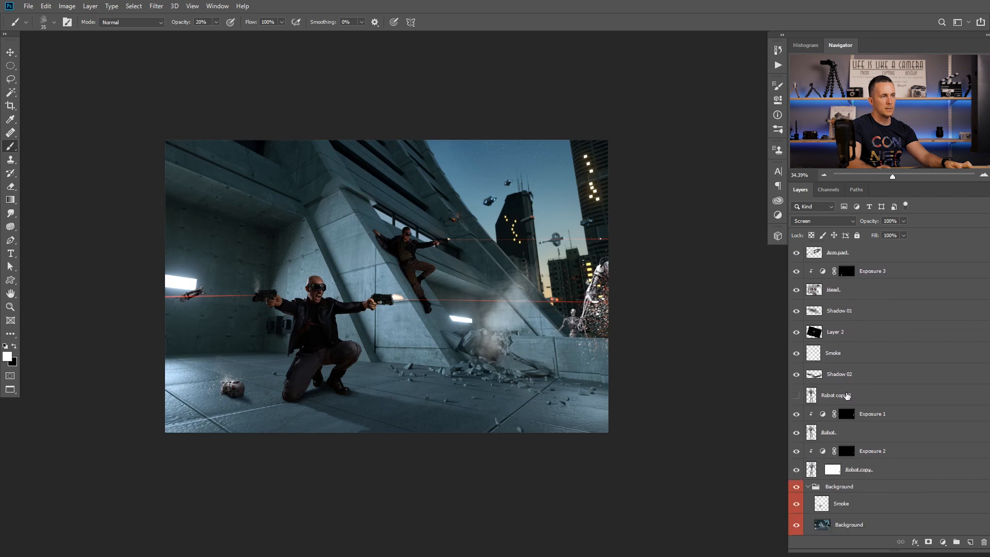
scroll(828, 351, up, 1)
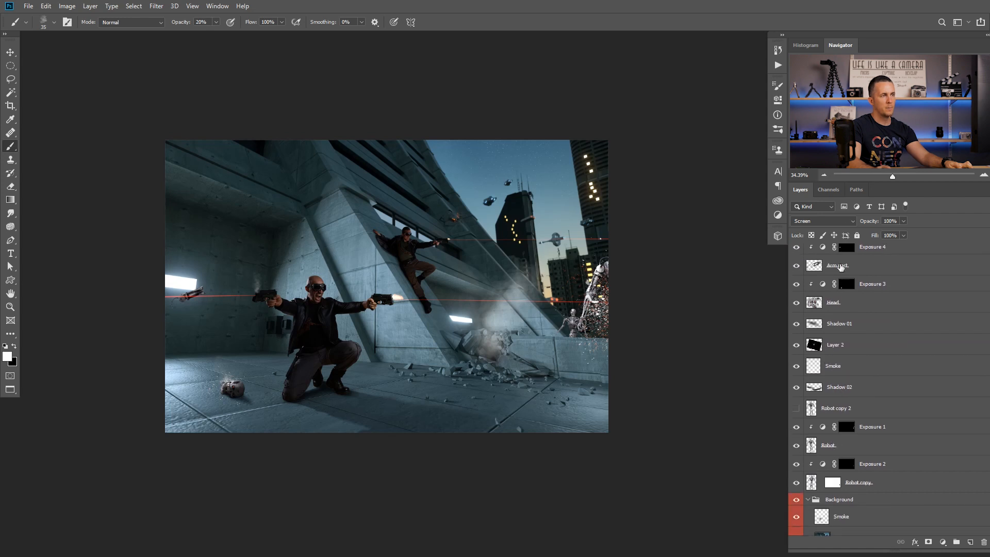
scroll(836, 274, up, 1)
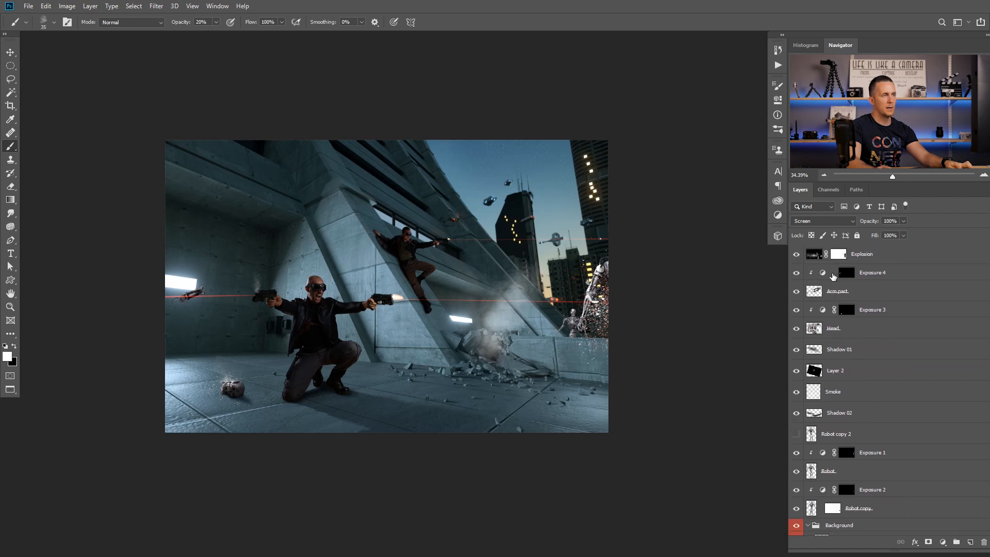
click(821, 276)
key(ctrl+v)
Scale the pasted sparks to about 40%, flip them horizontally, and position them at the image's left edge around the severed arm.
key(ctrl+t)
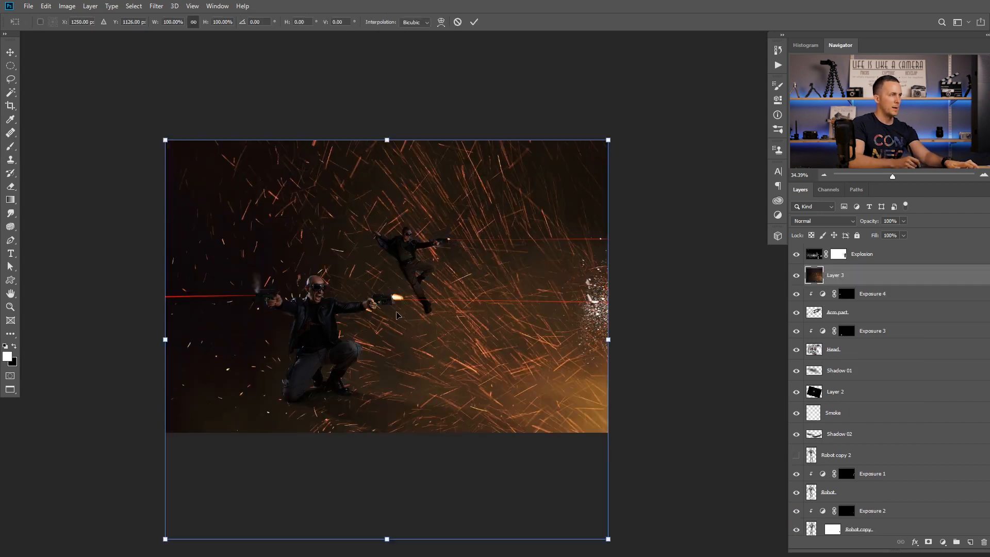
drag(608, 139, 475, 261)
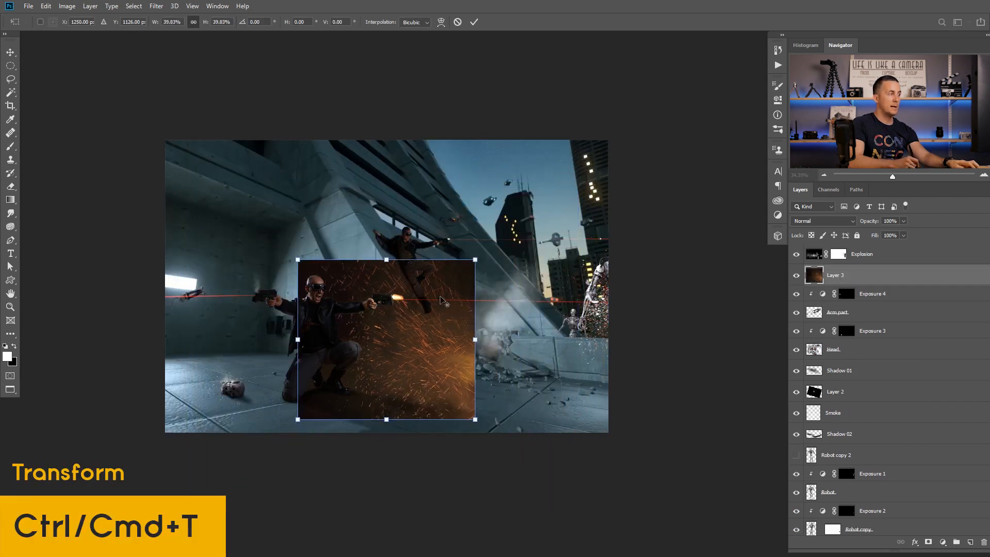
right_click(417, 354)
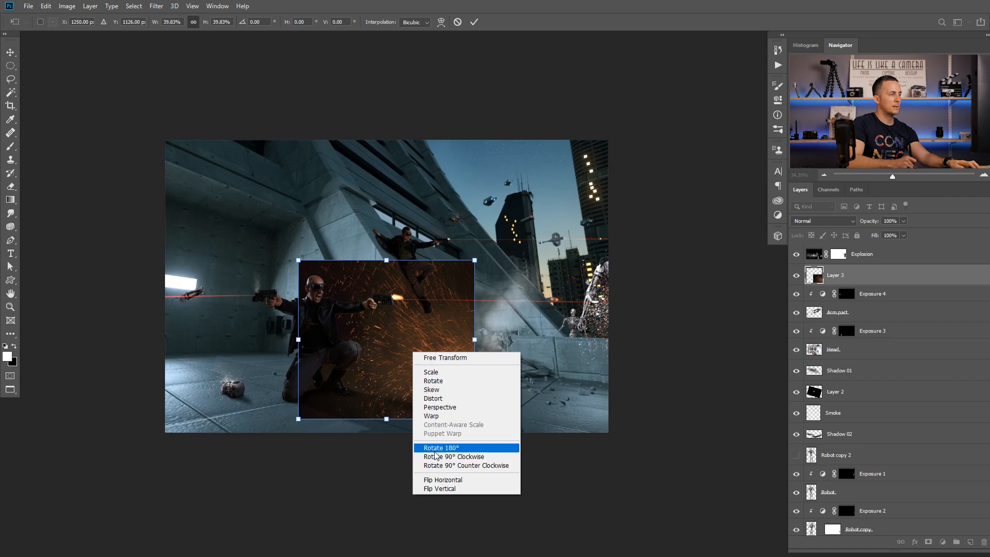
click(443, 483)
drag(414, 380, 219, 323)
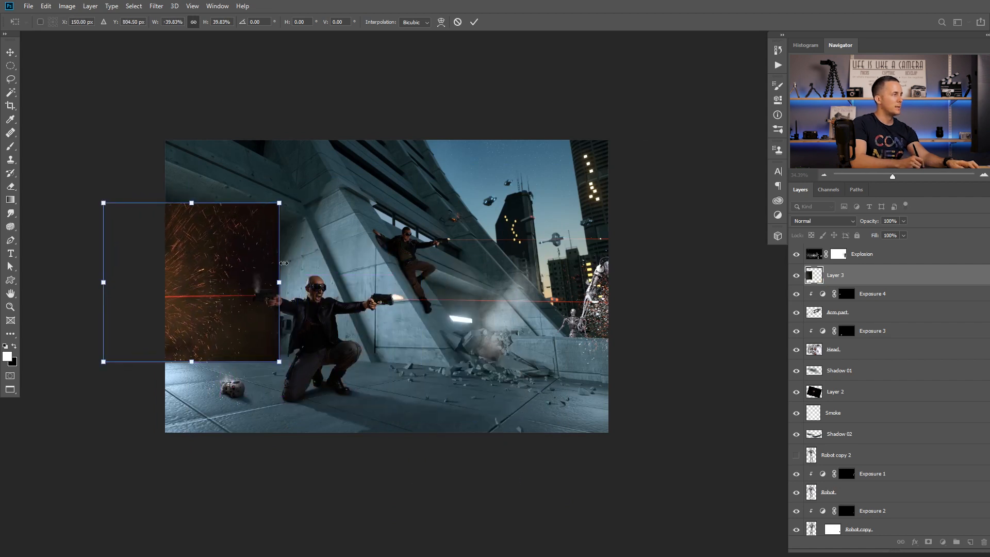
drag(282, 284, 213, 323)
key(Return)
Set the sparks layer's blend mode to Screen and raise its black input level to 65 with Levels.
click(823, 221)
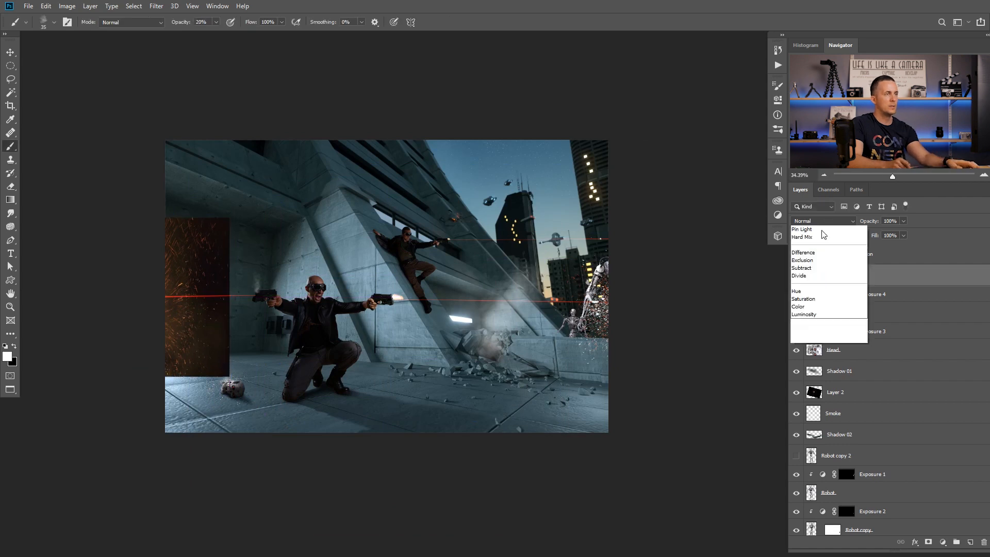
click(805, 306)
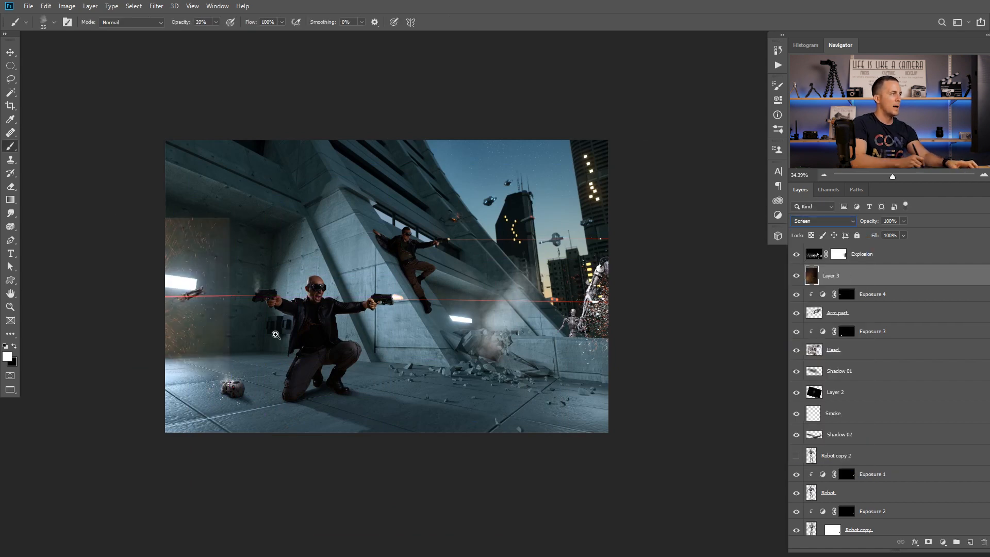
drag(186, 324, 224, 295)
key(ctrl+l)
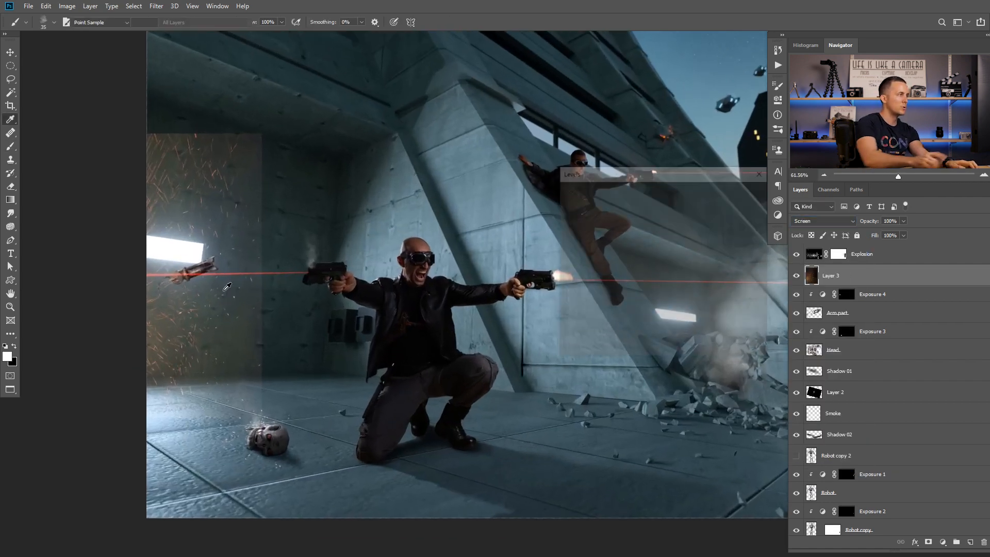
drag(571, 286, 604, 285)
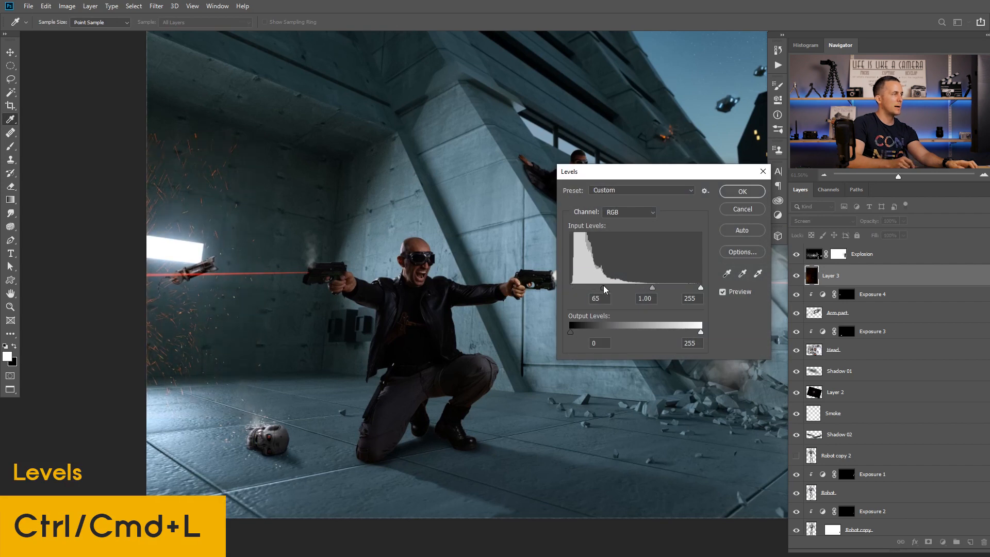
click(754, 191)
key(b)
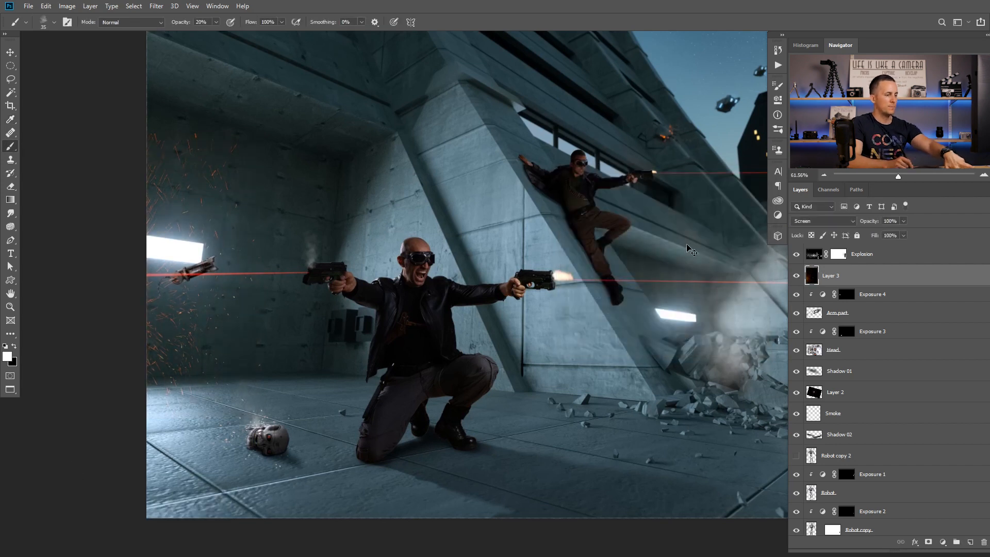
Brighten the orange sparks with Levels by lowering the white input level to about 156.
key(ctrl+l)
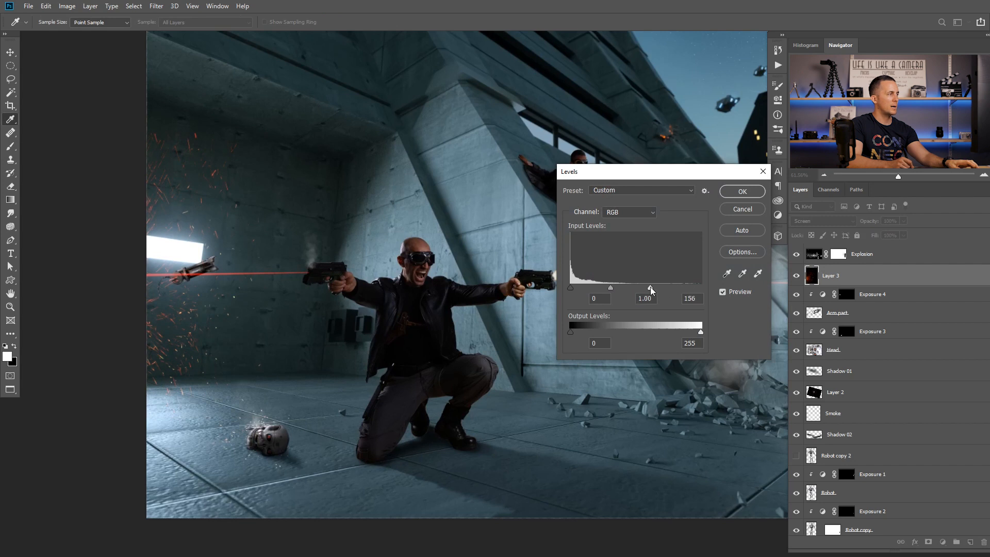
click(740, 213)
scroll(314, 309, up, 1)
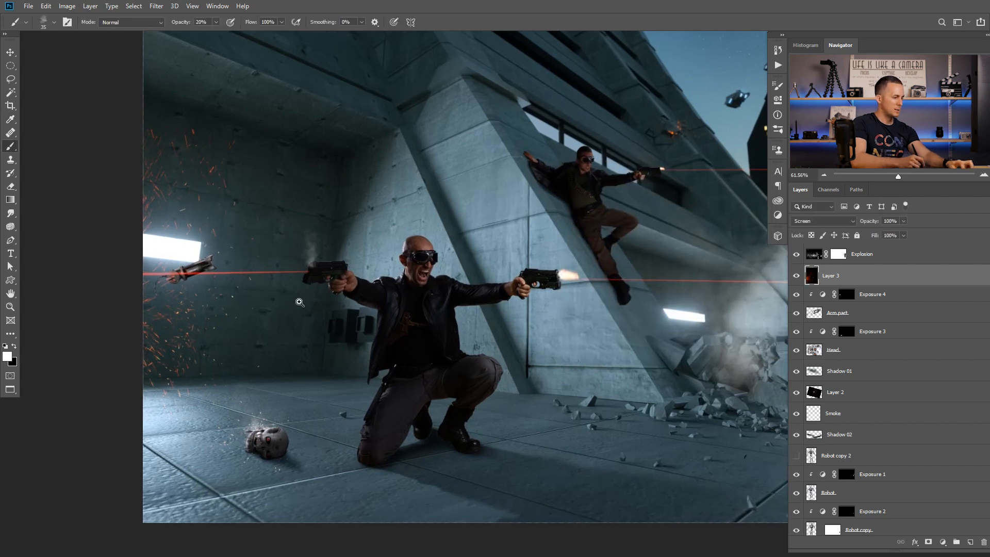
Scale the orange sparks layer down to about 70% and position it just below and behind the flying severed arm.
drag(170, 317, 206, 375)
key(v)
key(ctrl+t)
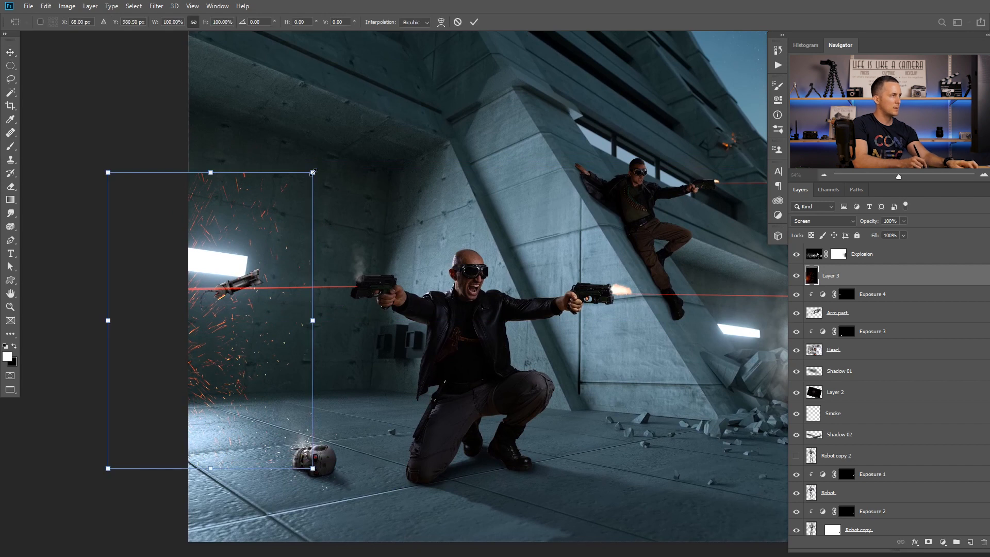
drag(313, 172, 282, 217)
drag(256, 301, 245, 290)
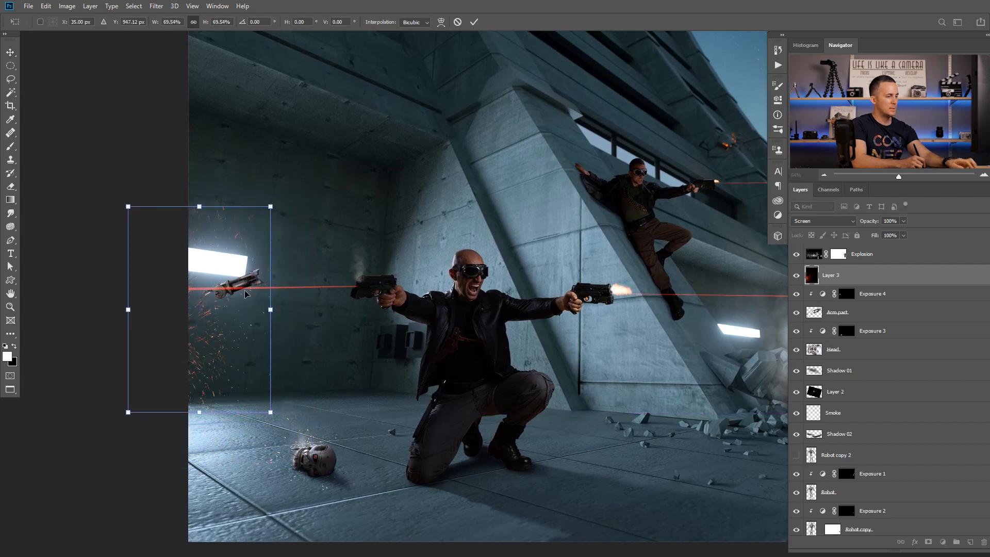
key(Return)
drag(331, 315, 278, 328)
mouse_move(331, 350)
mouse_down()
mouse_move(362, 346)
mouse_move(325, 332)
mouse_move(334, 332)
mouse_up()
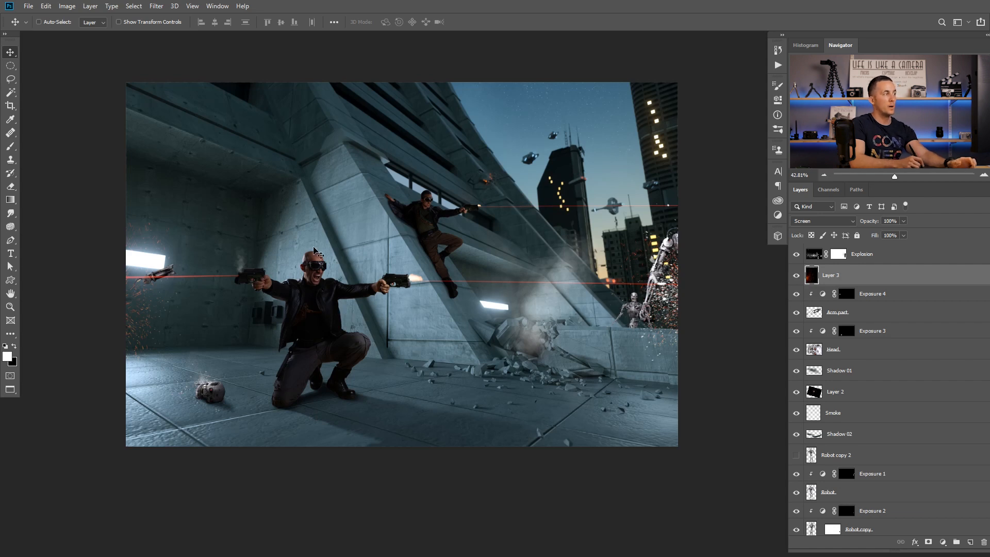
Apply a Motion Blur with a 22° angle and 10-pixel distance to the severed arm layer.
scroll(339, 306, up, 2)
drag(342, 332, 355, 336)
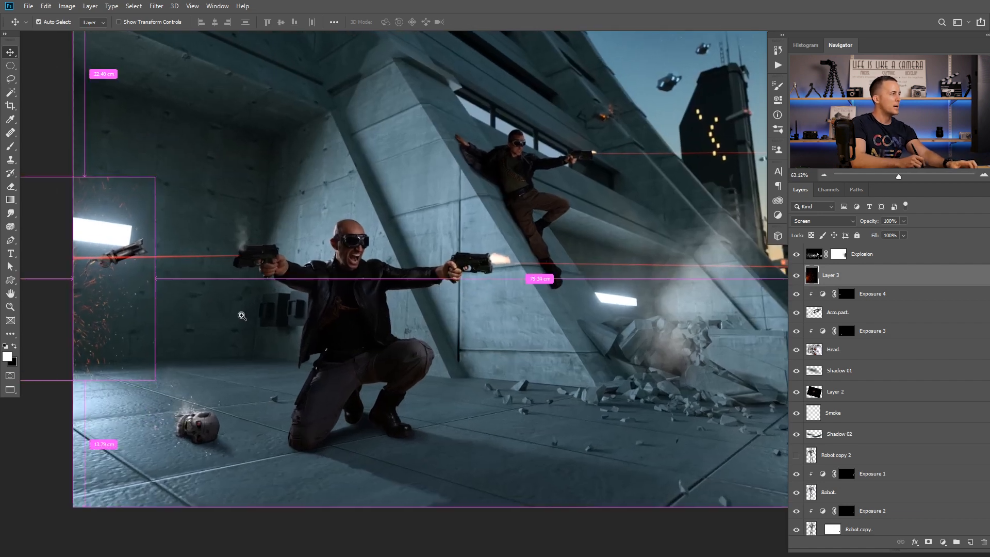
drag(115, 253, 159, 259)
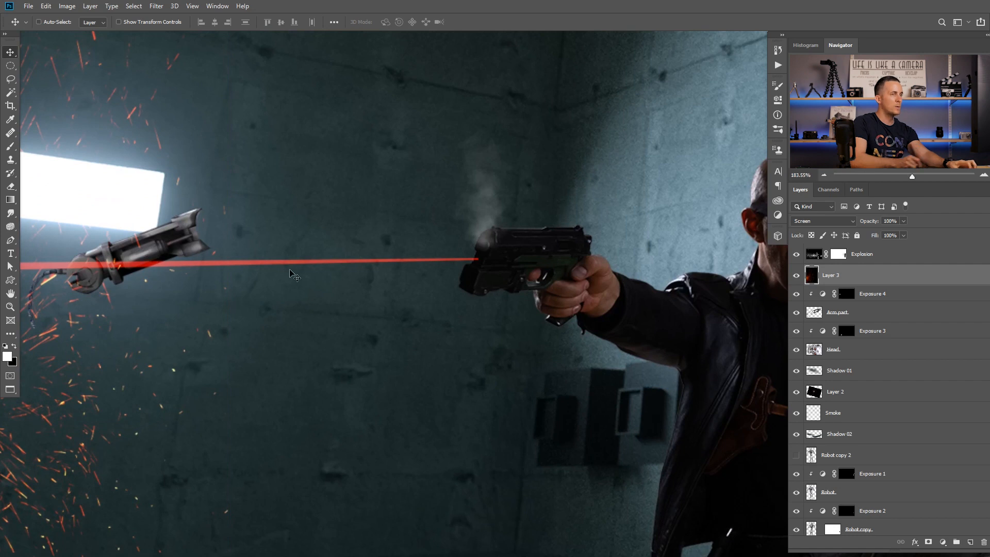
click(823, 314)
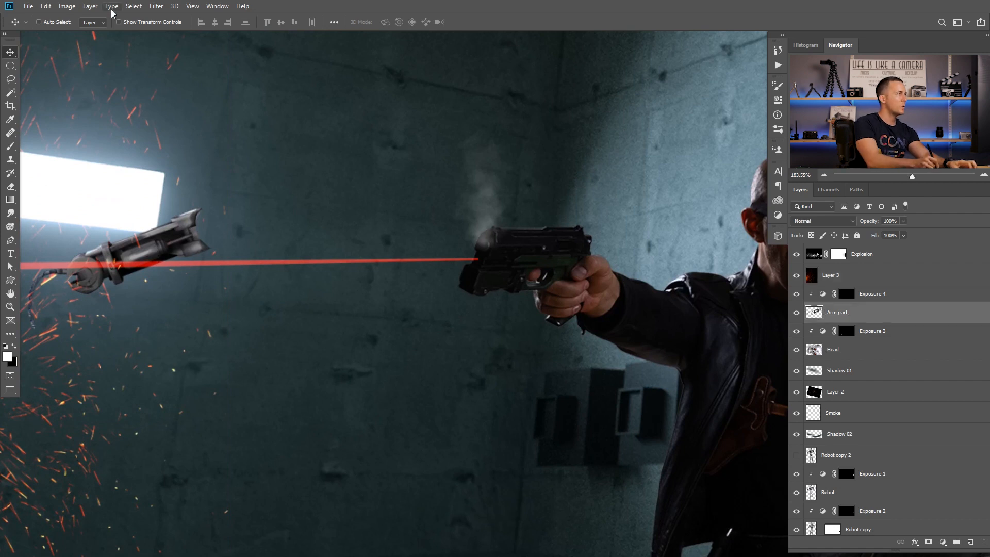
click(158, 7)
mouse_move(226, 124)
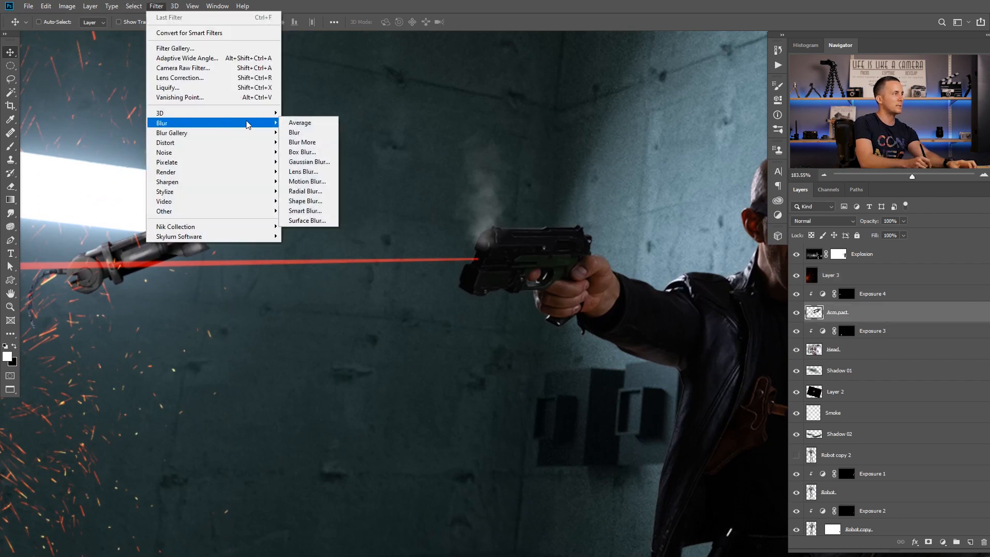
click(308, 182)
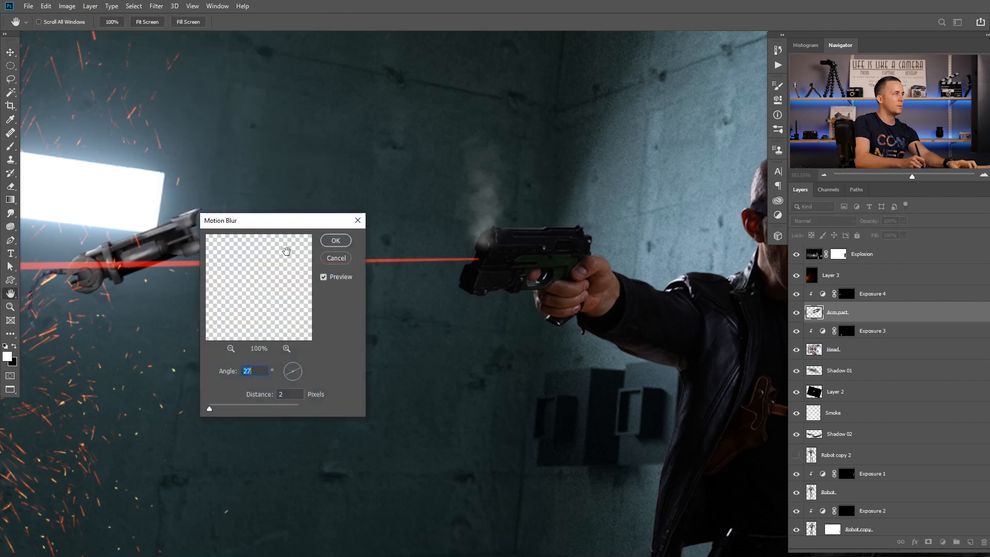
drag(302, 225, 411, 203)
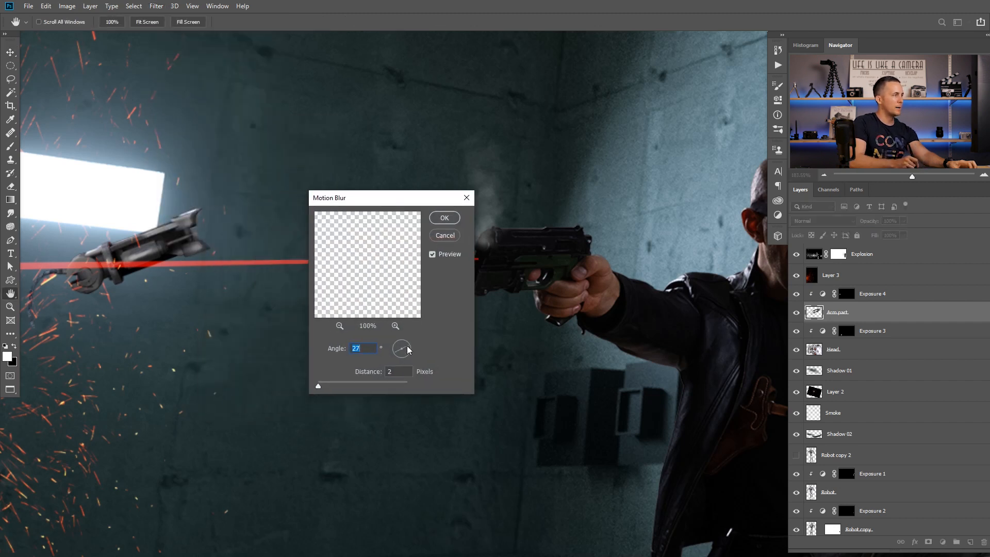
text(22)
drag(319, 385, 322, 385)
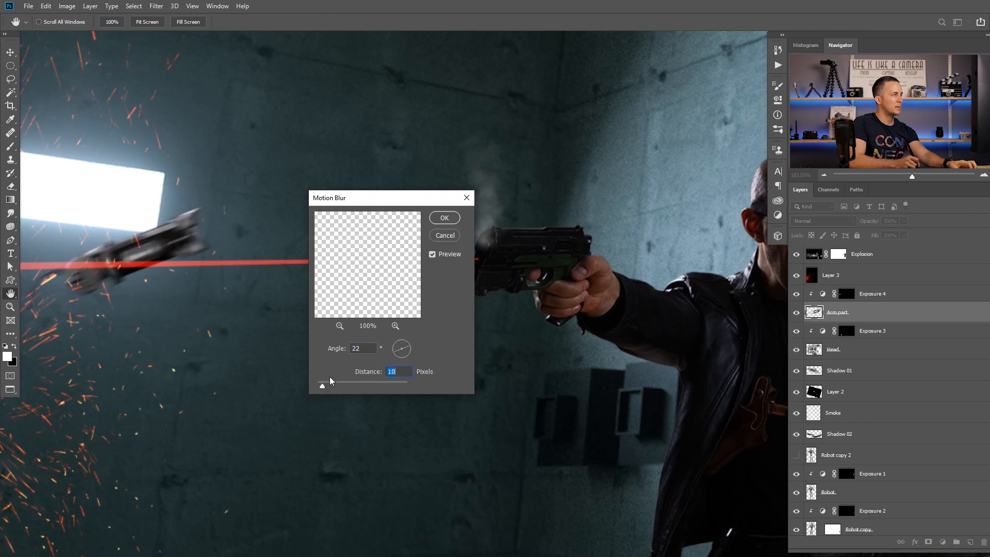
click(448, 219)
drag(396, 301, 251, 346)
drag(655, 306, 322, 327)
drag(388, 362, 374, 359)
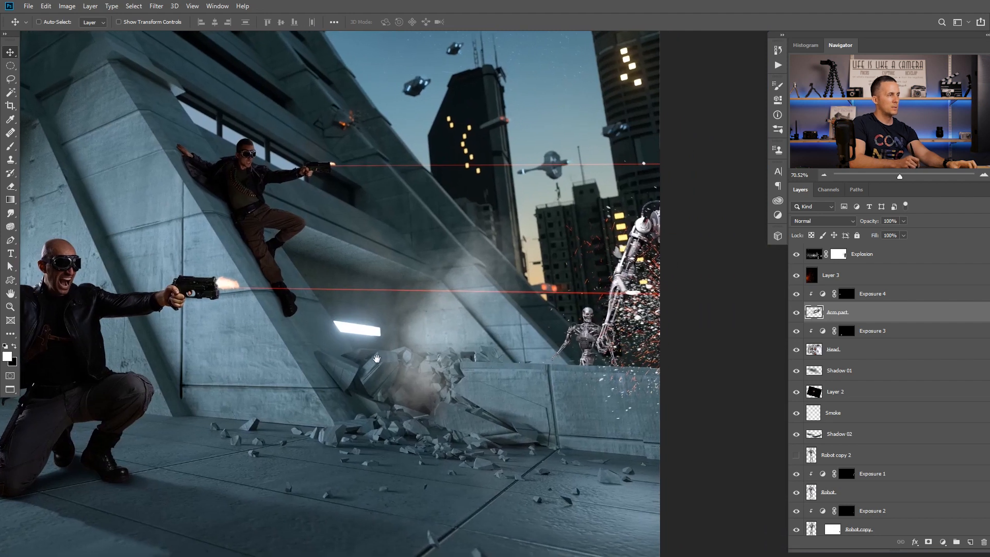
drag(320, 274, 316, 274)
drag(231, 189, 264, 190)
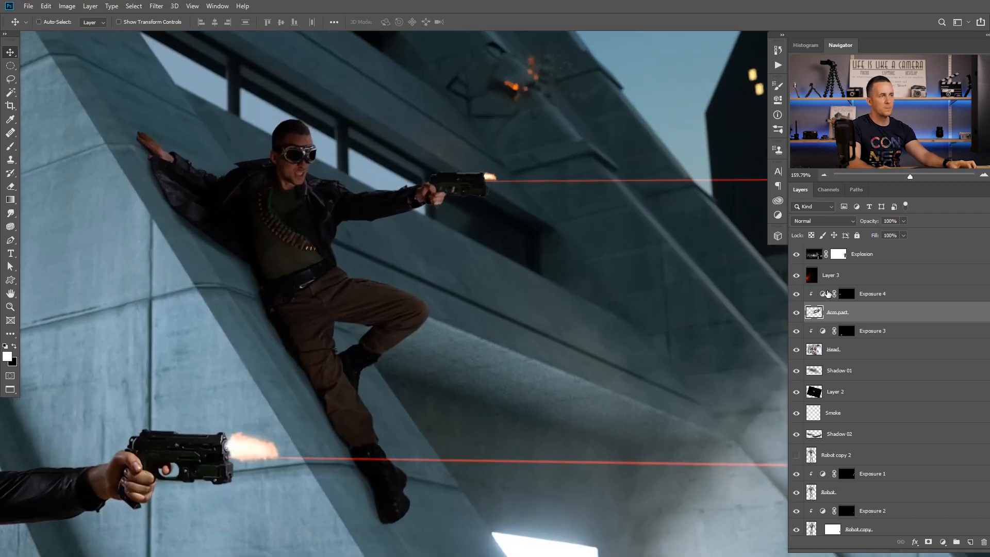
Group all the effect, robot part and robot layers from Layer 1 down to Robot copy, above the Background group.
click(824, 294)
click(846, 277)
scroll(846, 289, up, 2)
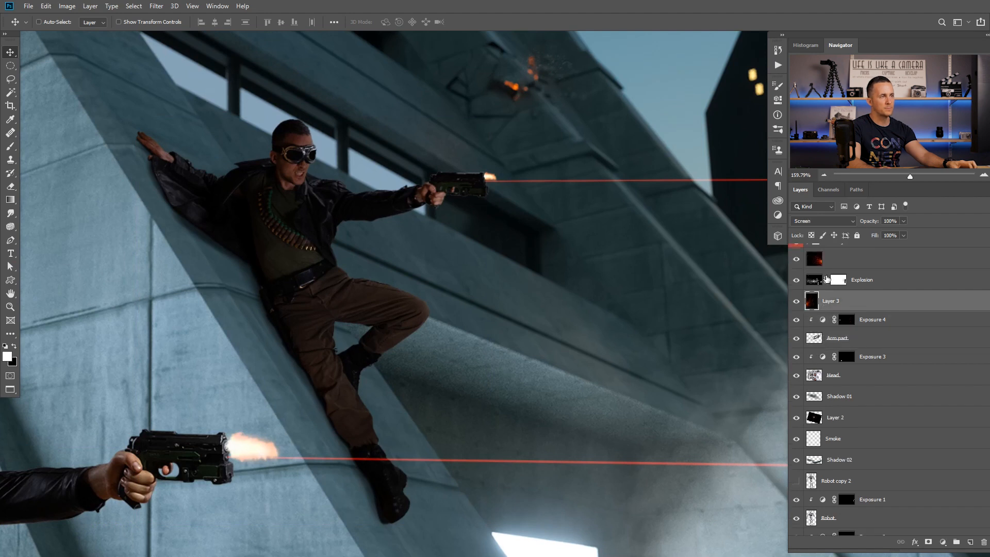
scroll(816, 294, down, 4)
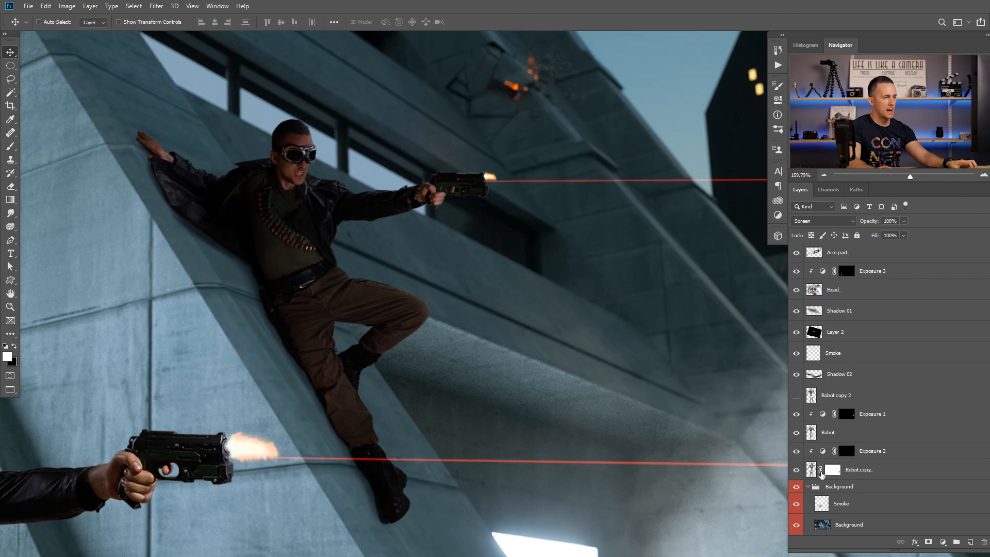
shift+click(820, 469)
key(ctrl+g)
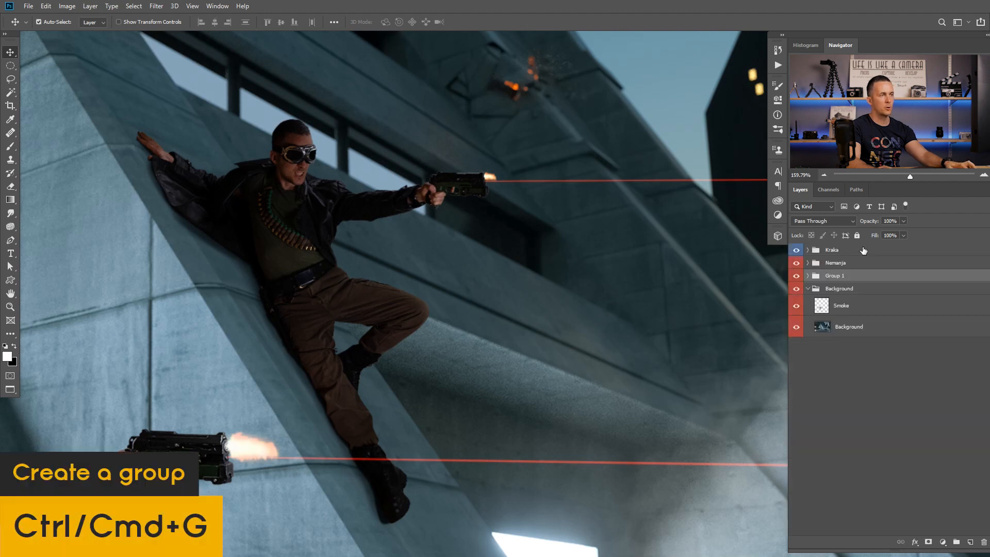
scroll(561, 397, down, 6)
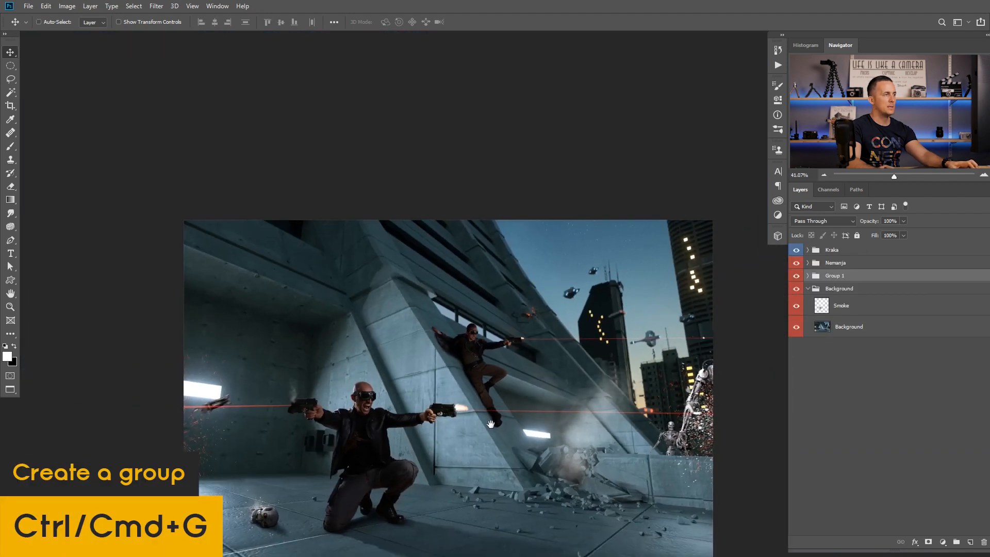
Rename the new group above the Background group as Robots and give it a gray colour label.
click(797, 277)
click(797, 277)
double_click(835, 276)
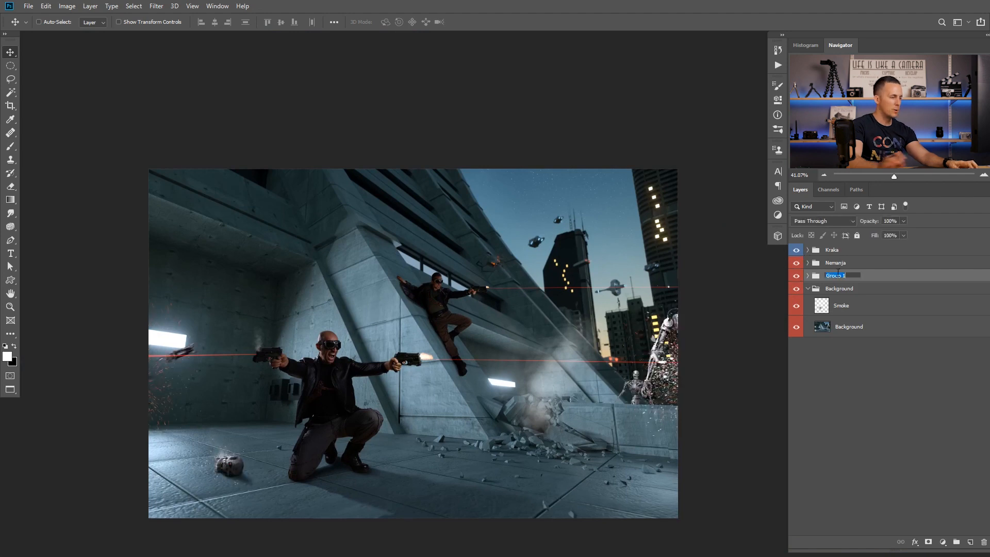
text(Robots)
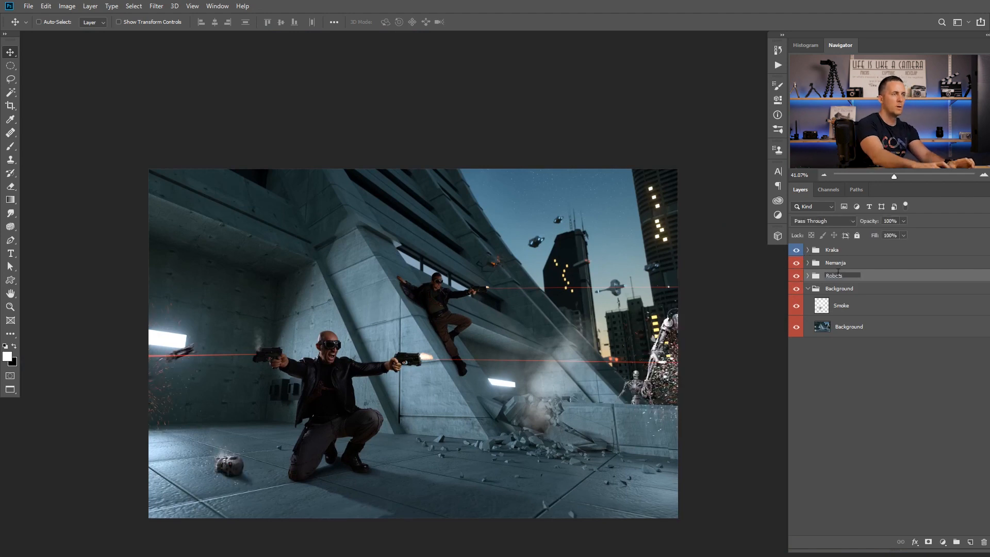
key(Return)
right_click(849, 274)
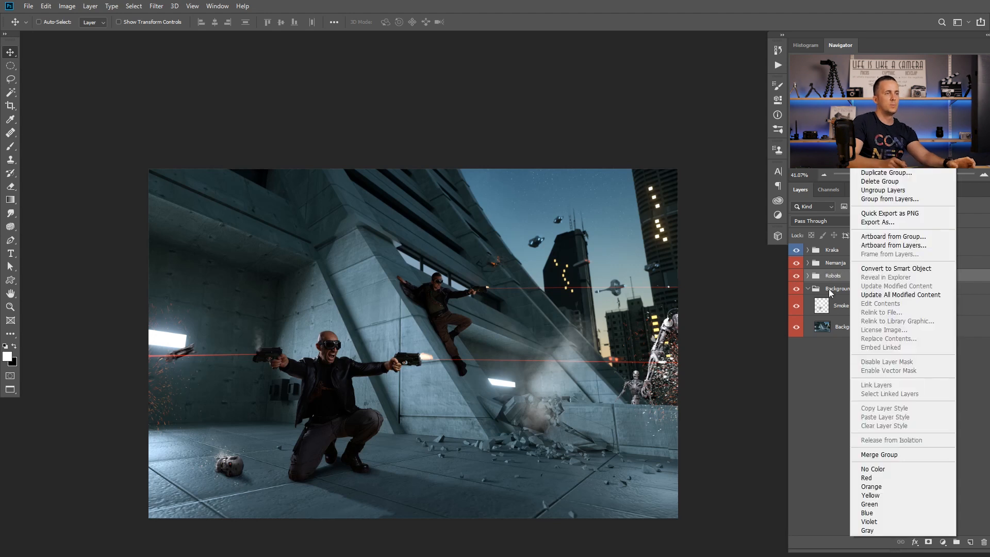
click(866, 531)
click(811, 400)
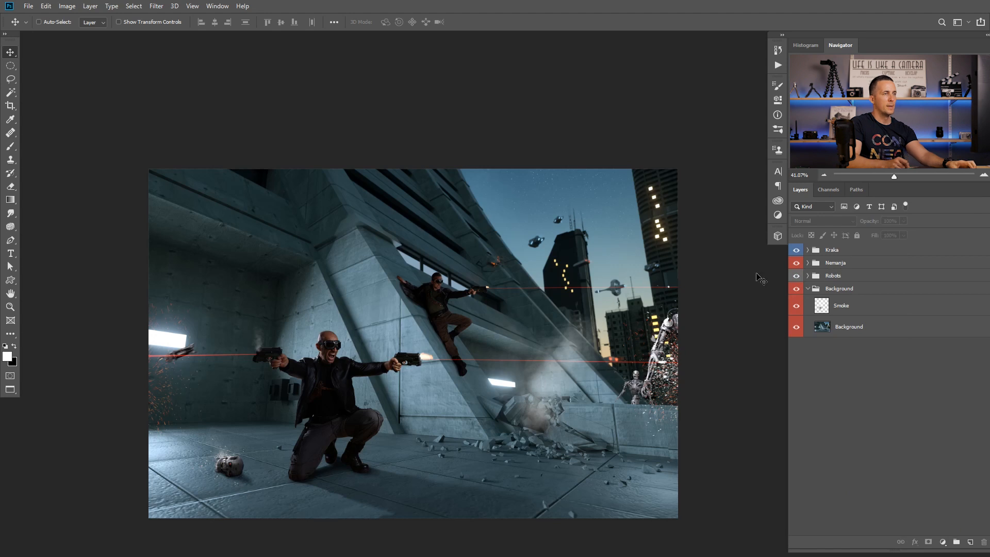
Apply a Motion Blur with a -51° angle and 3-pixel distance to the Me layer of the leaping man.
click(808, 263)
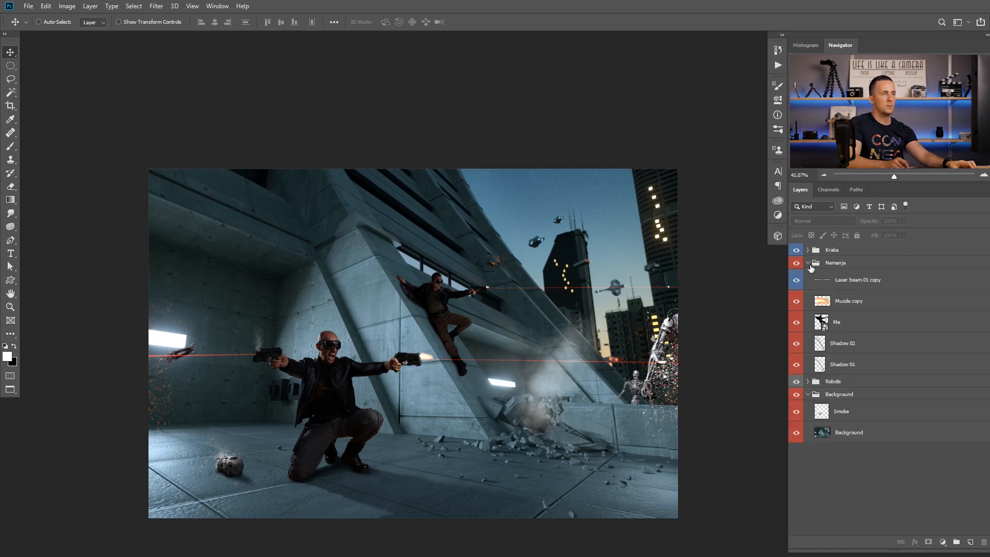
click(828, 326)
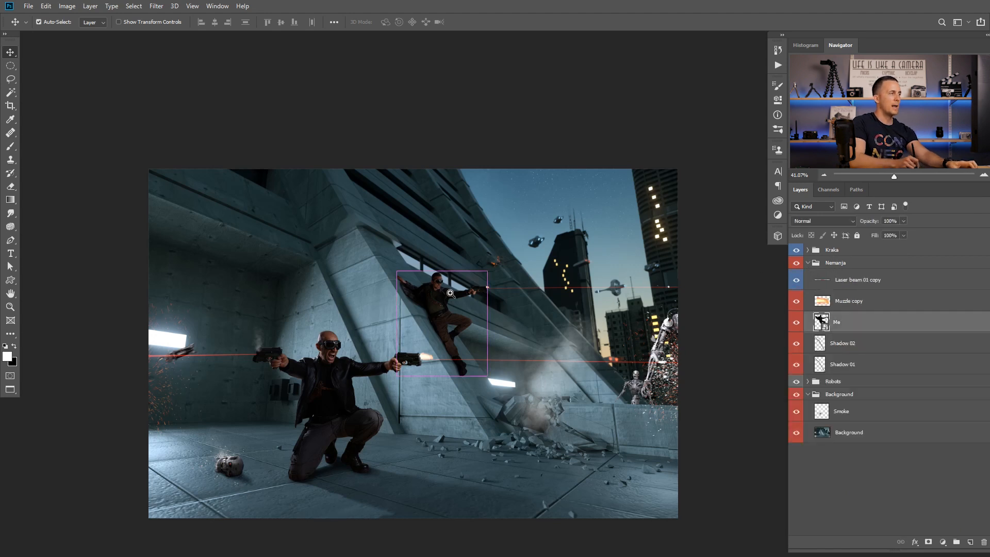
drag(446, 292, 525, 292)
click(156, 6)
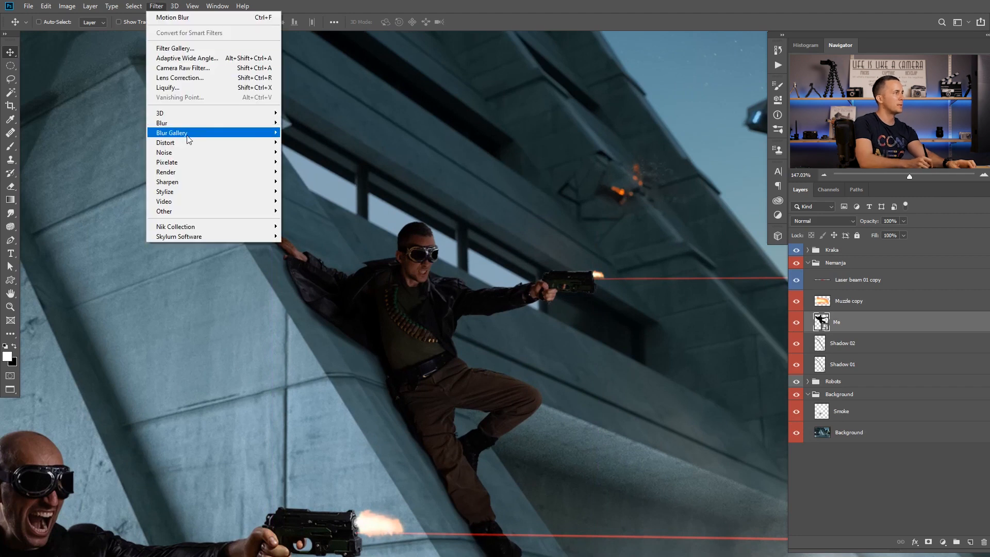
mouse_move(190, 128)
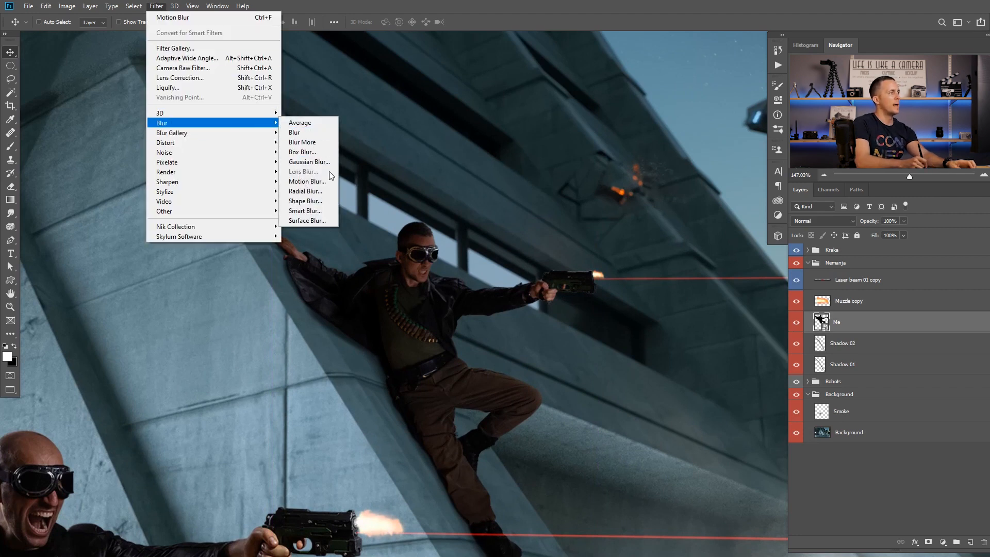
click(324, 181)
drag(386, 196, 562, 218)
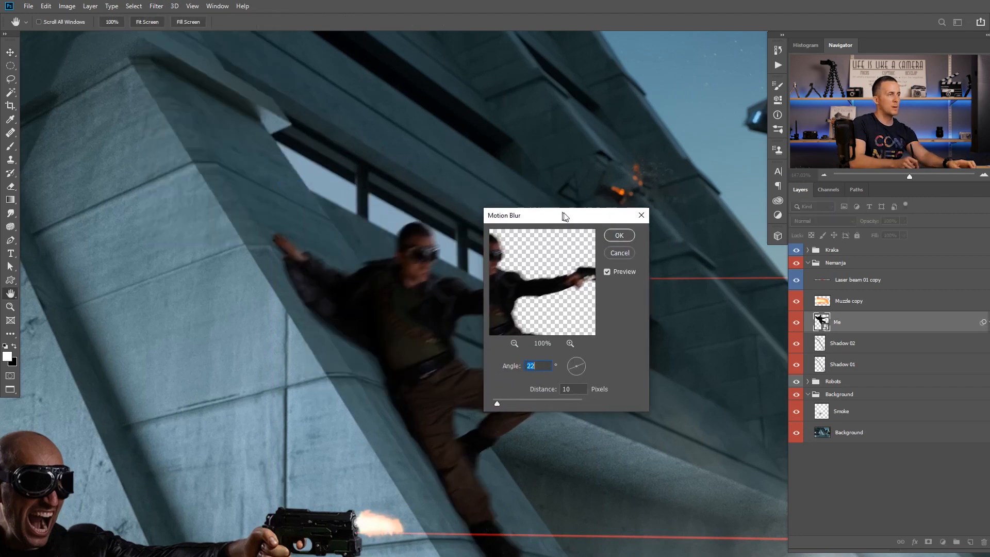
click(583, 379)
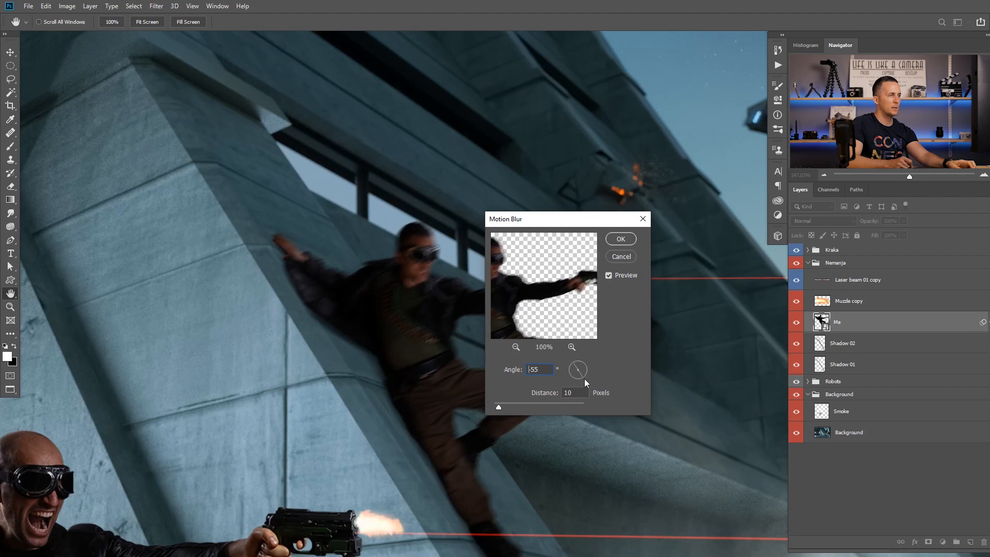
drag(498, 408, 495, 408)
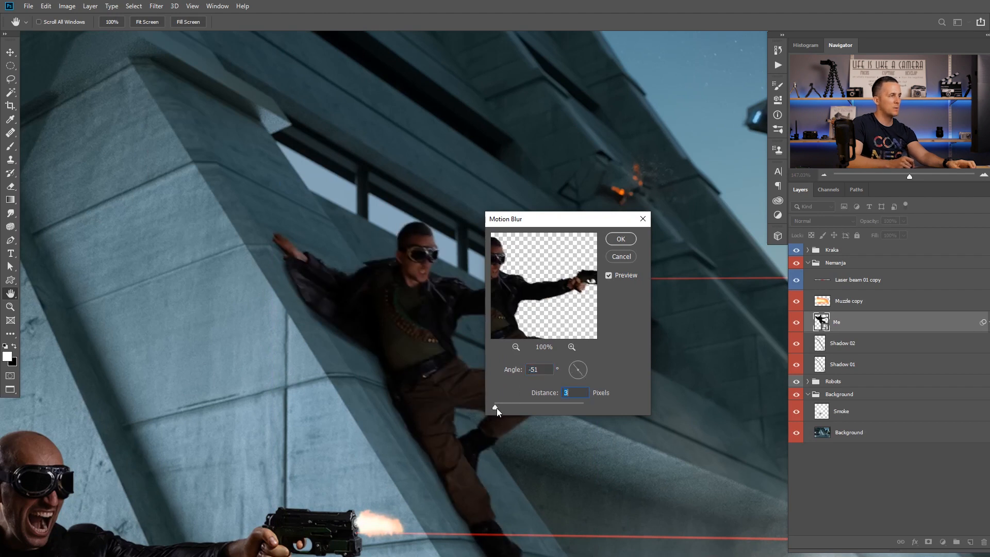
click(621, 238)
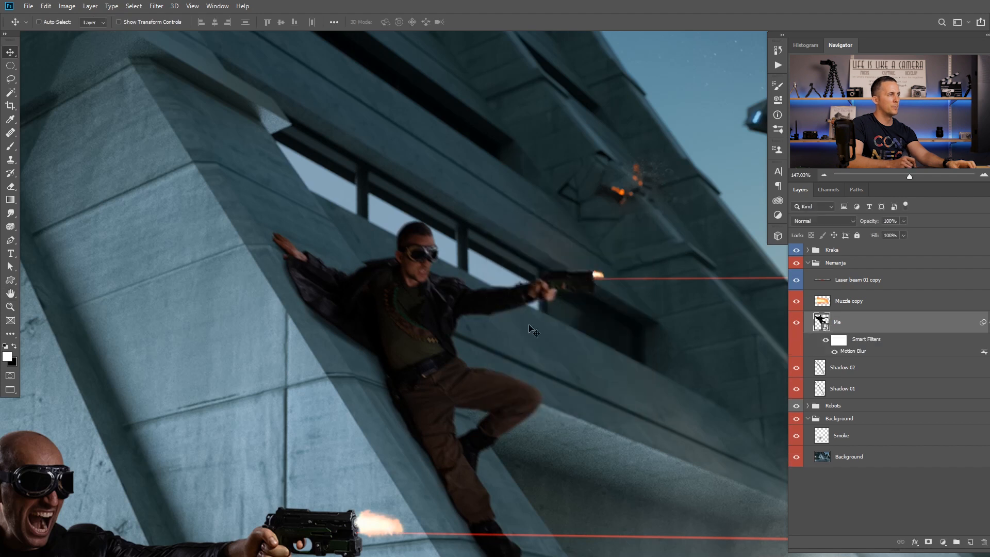
Add a Curves adjustment clipped to the Me layer, raising input 92 to output 164, and invert its mask to black.
scroll(497, 314, down, 2)
scroll(497, 314, down, 2)
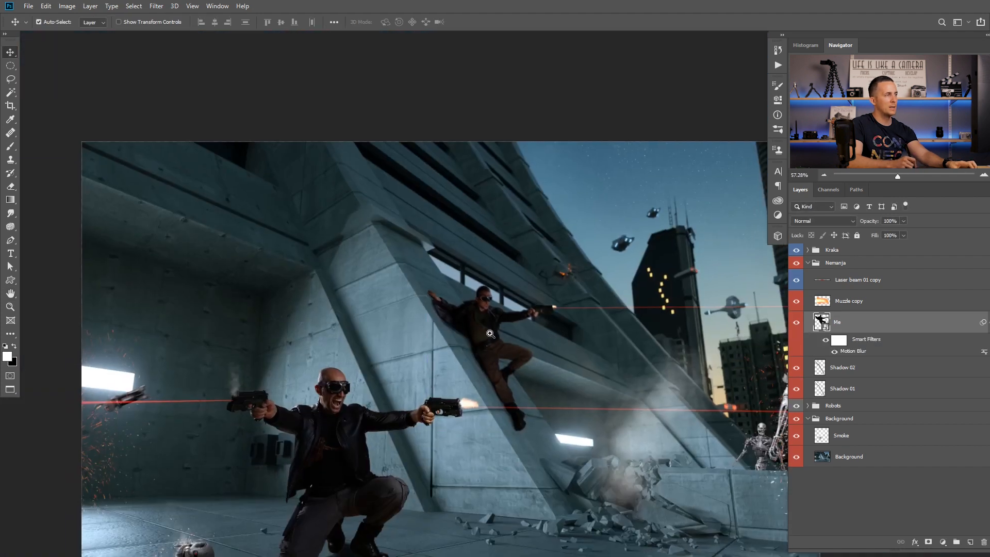
scroll(495, 335, up, 1)
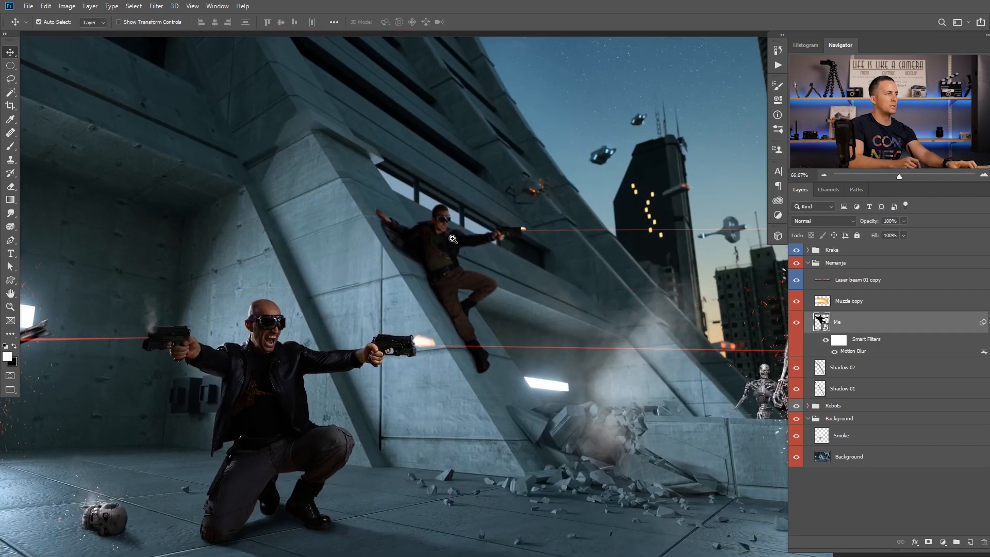
scroll(452, 239, up, 2)
right_click(880, 387)
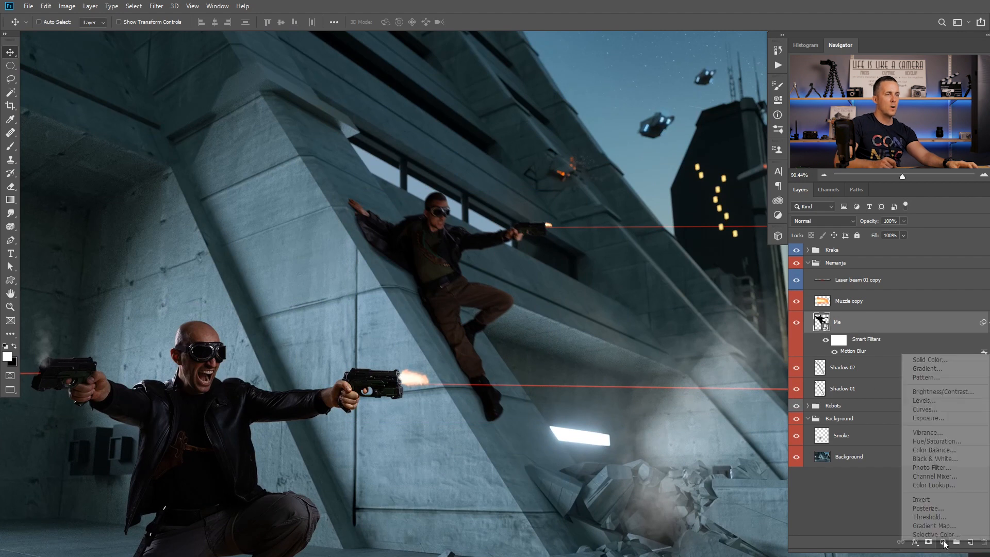
click(931, 410)
click(688, 283)
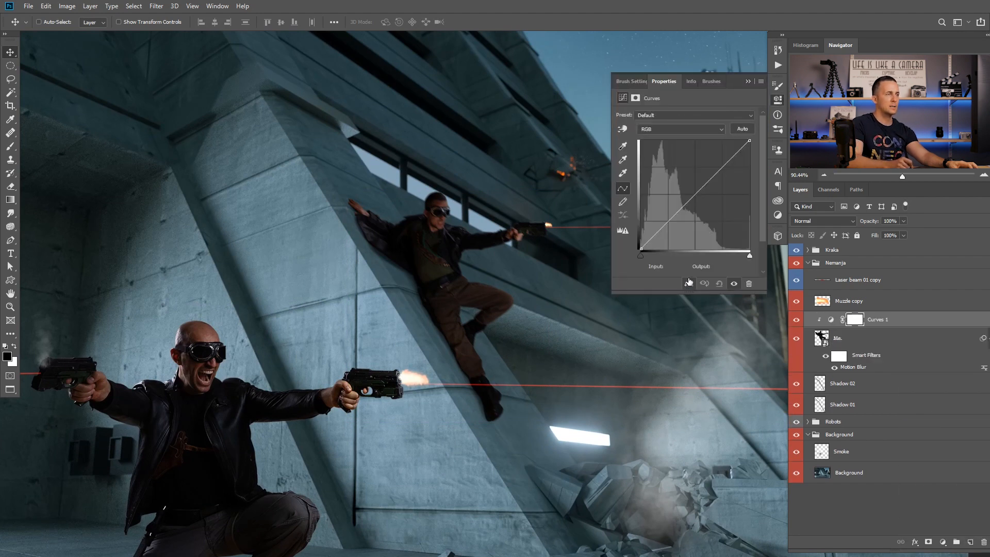
drag(691, 188, 681, 179)
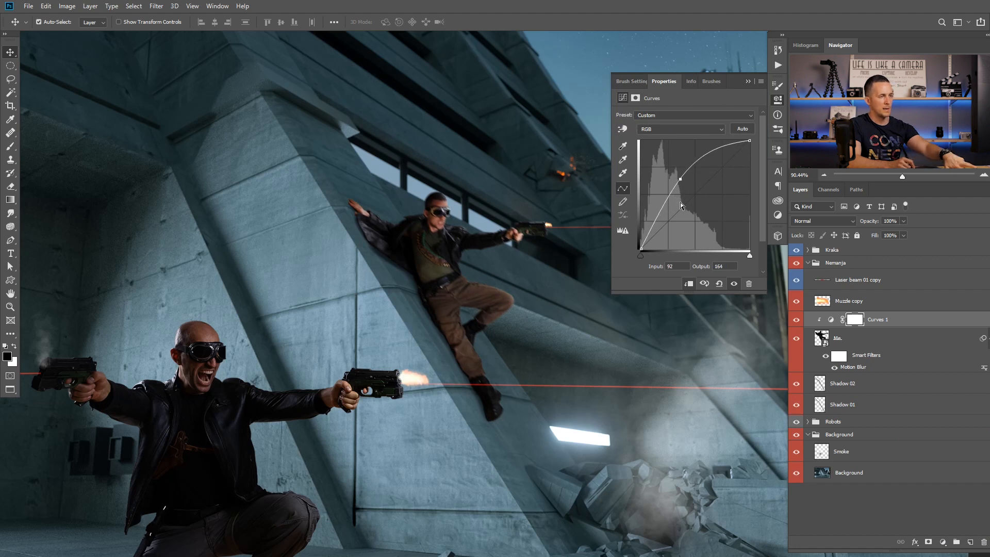
click(748, 81)
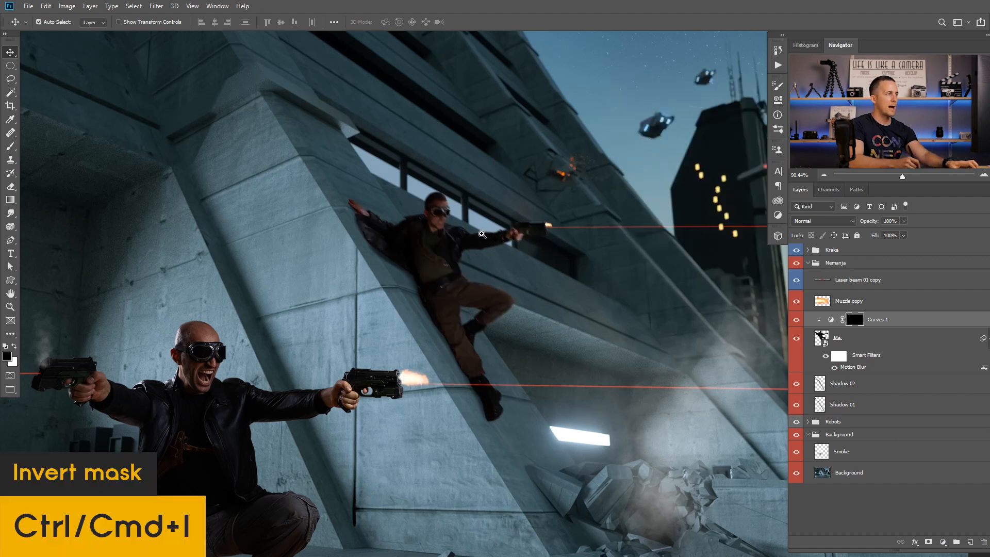
Brighten the leaping man's face and torso by painting the Curves mask with a soft white 60-pixel brush at 10% opacity.
drag(464, 247, 488, 254)
key(b)
right_click(488, 255)
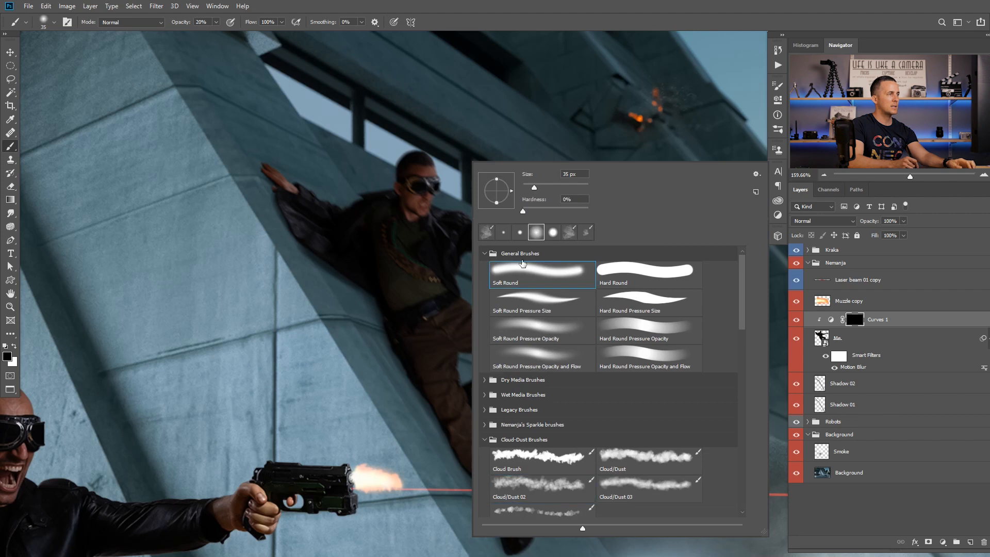
click(483, 22)
key(1)
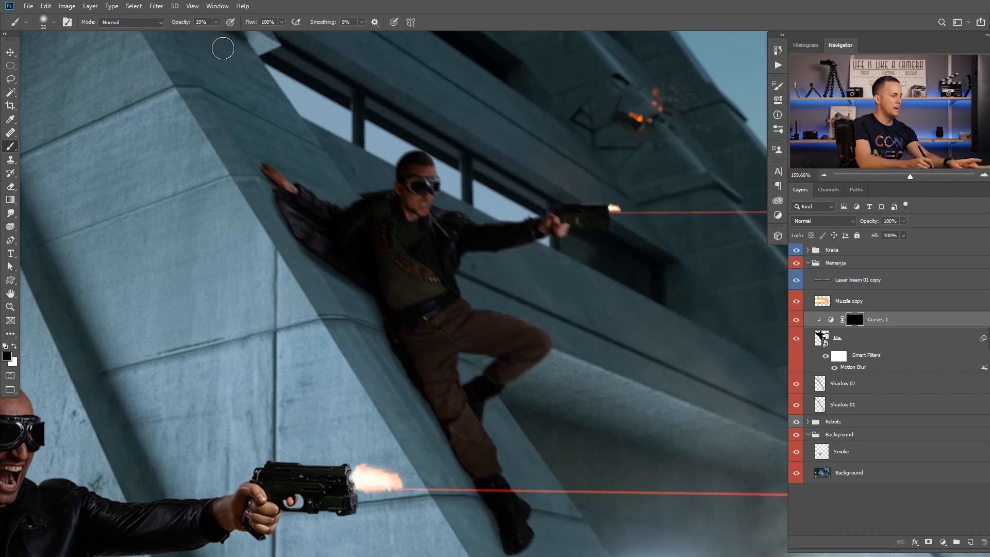
key(x)
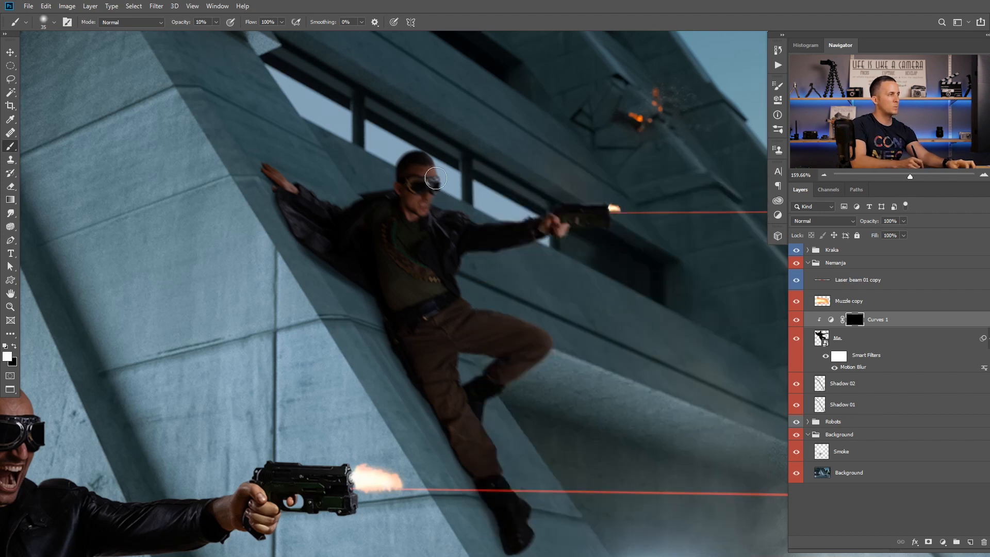
key(bracketright)
key(bracketright)
key(bracketright)
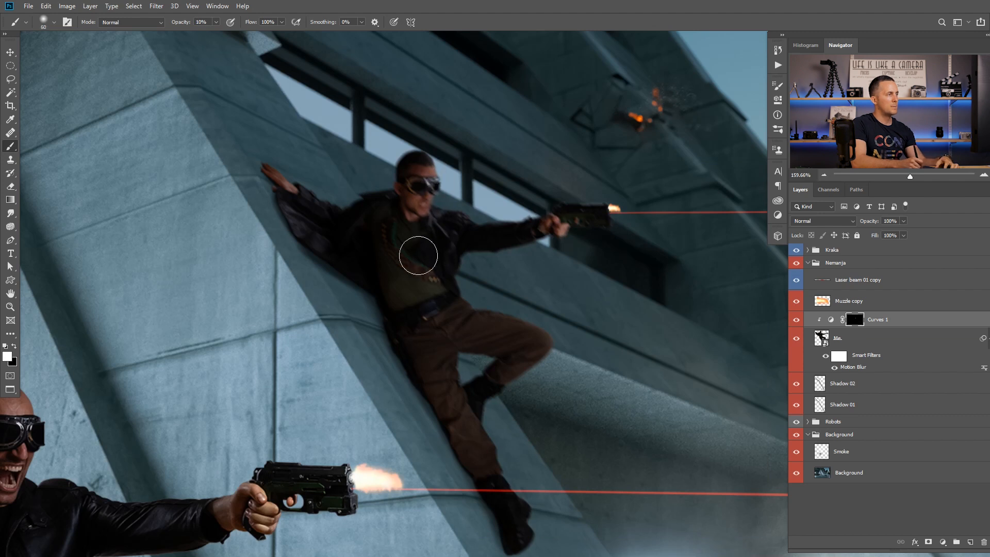
mouse_move(436, 288)
mouse_down()
mouse_move(389, 222)
mouse_move(442, 285)
mouse_move(434, 264)
mouse_move(450, 279)
mouse_move(401, 258)
mouse_move(399, 272)
mouse_move(421, 249)
mouse_up()
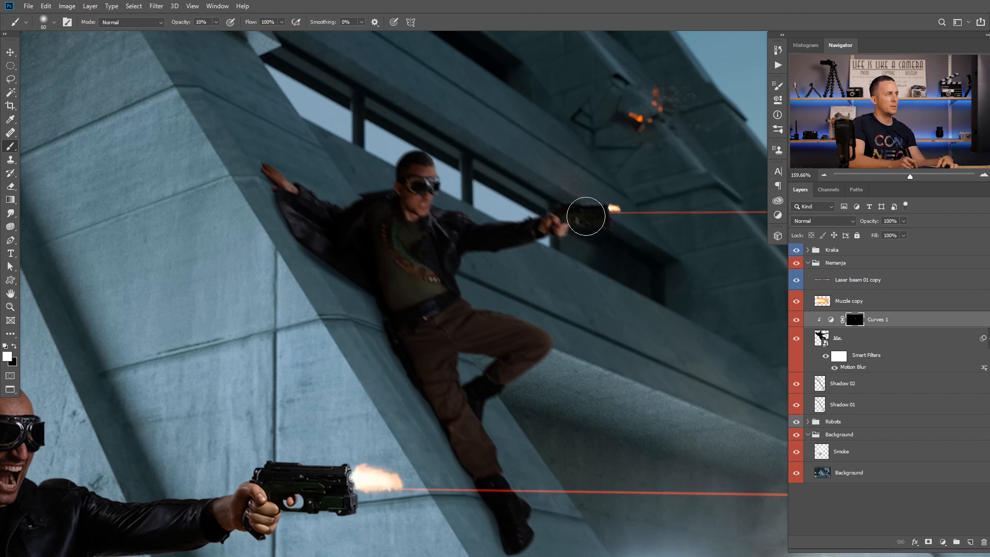
Paint the mask over the leaping man's gun at 45 pixels and his legs at 60 pixels, and compare with the adjustment hidden.
key(bracketleft)
key(bracketleft)
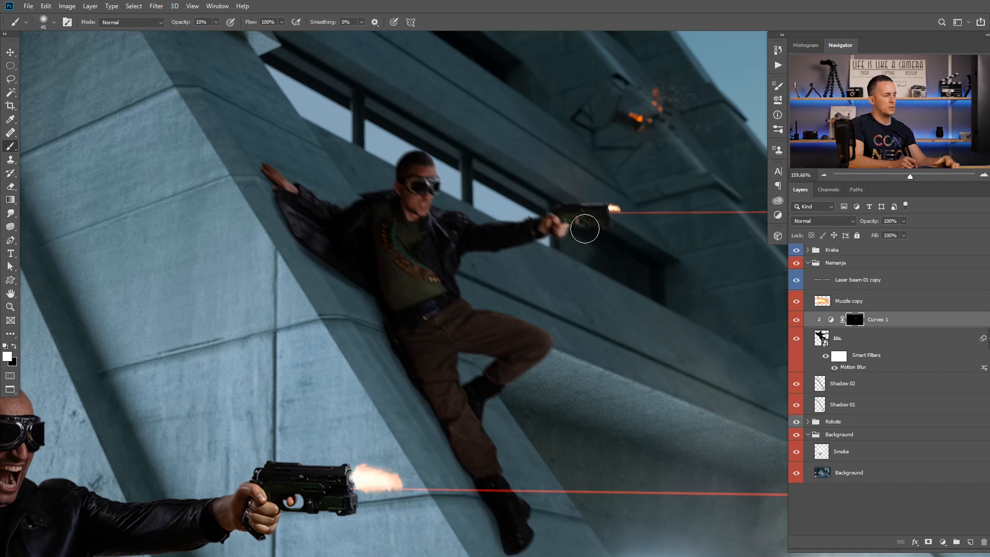
key(x)
key(x)
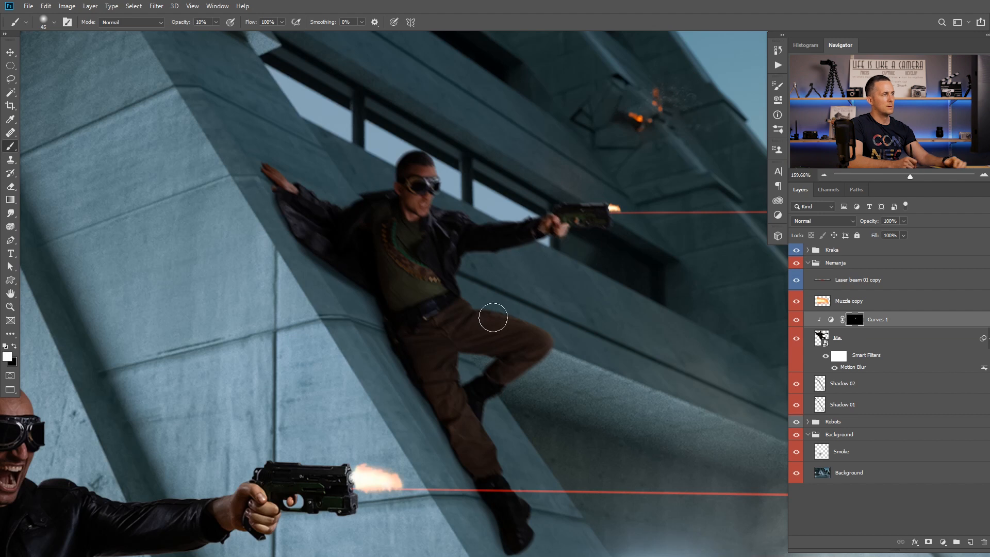
key(bracketright)
key(bracketright)
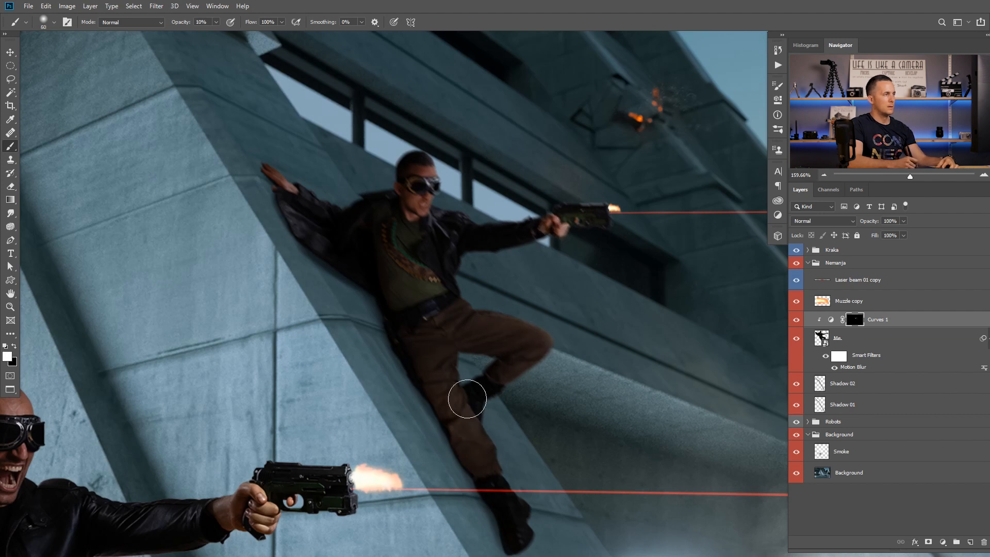
key(ctrl+0)
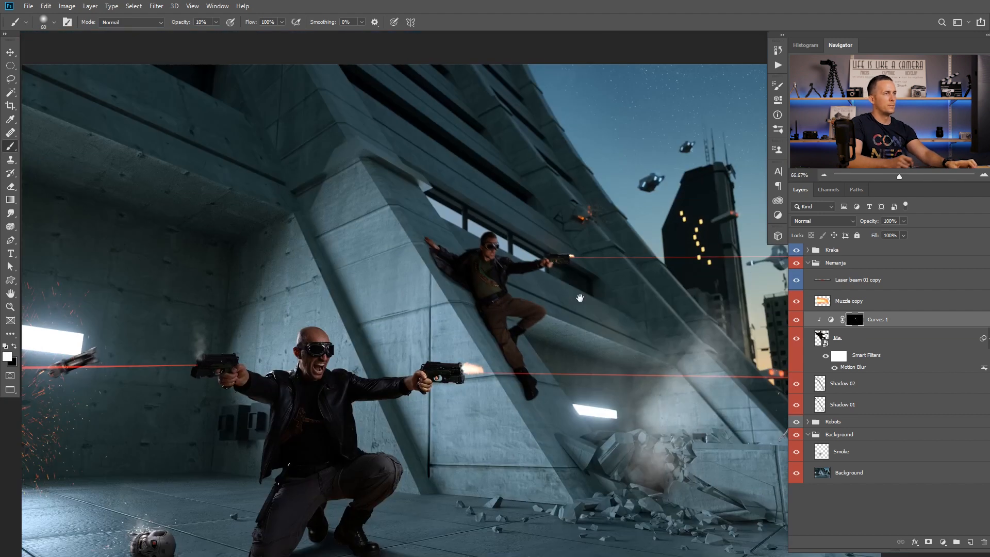
click(797, 320)
click(796, 319)
drag(549, 414, 570, 312)
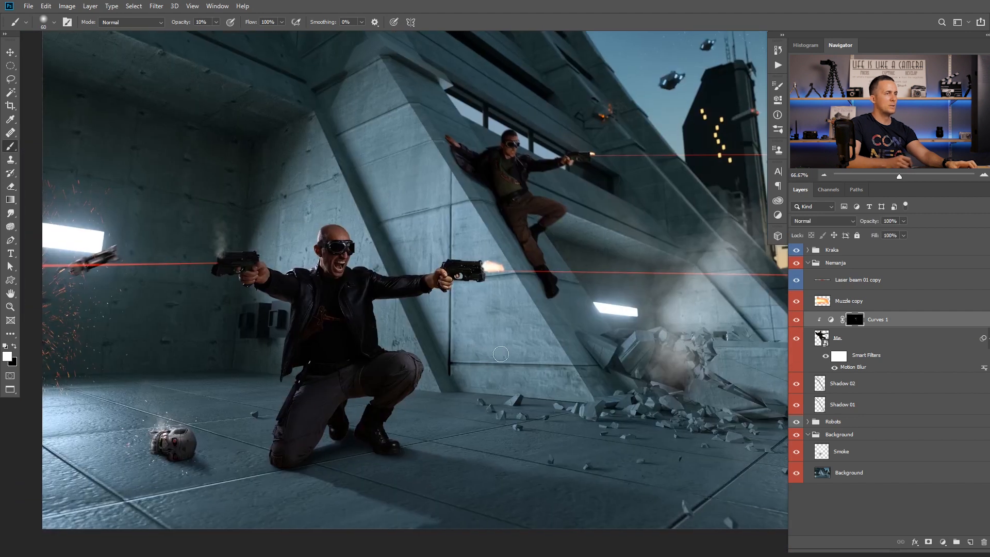
Add a Curves adjustment clipped to the kneeling man's layer, raising input 92 to output 159, and invert its mask.
click(812, 252)
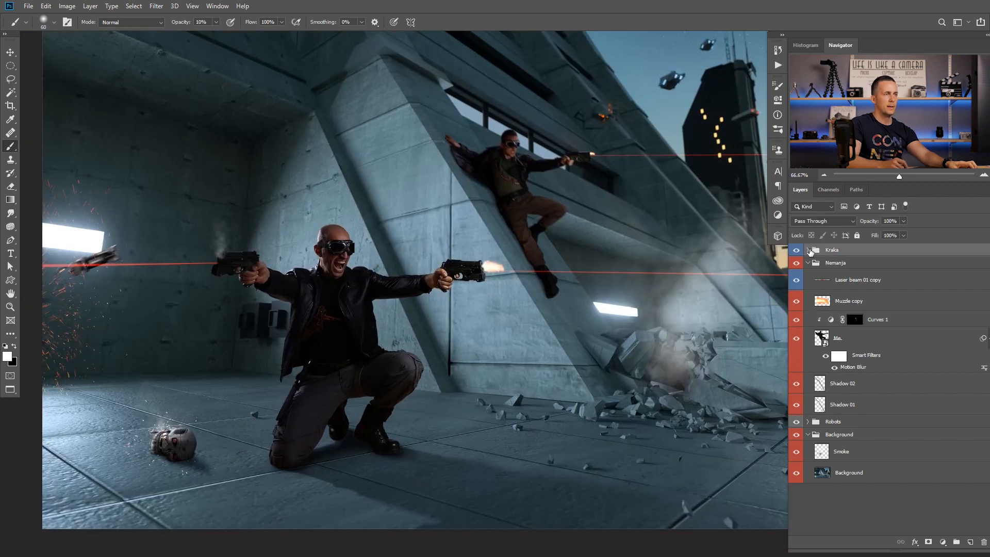
click(808, 250)
click(825, 355)
click(943, 542)
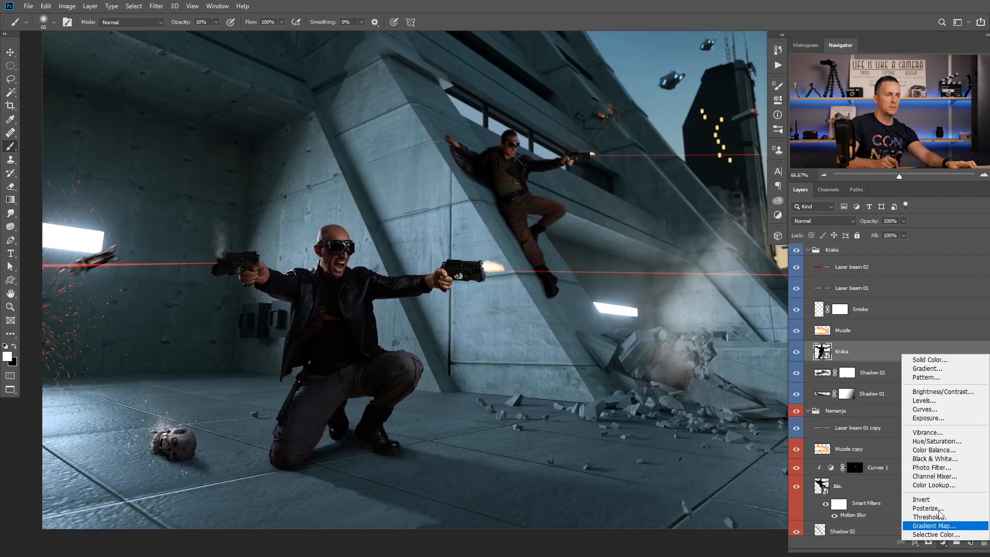
click(931, 412)
click(689, 283)
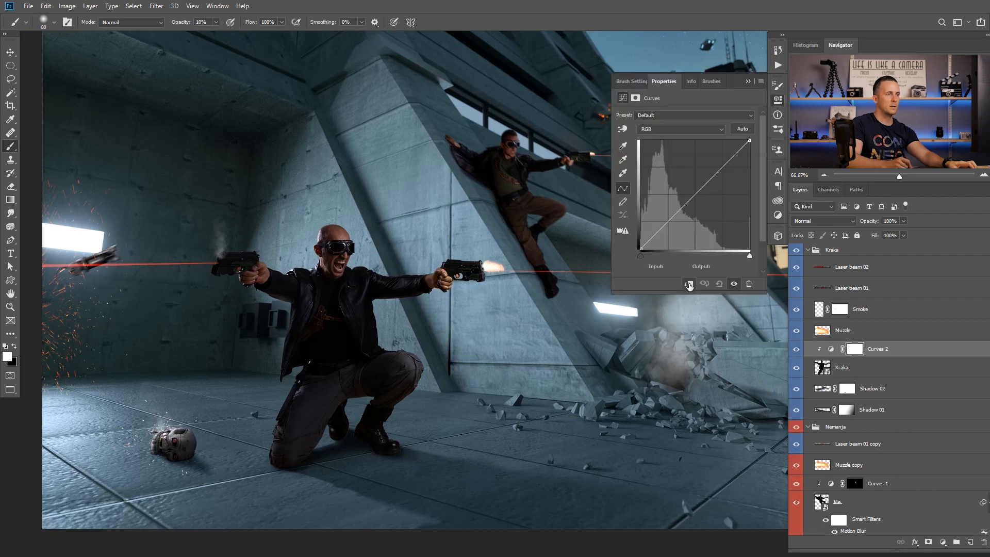
drag(694, 193, 675, 181)
key(ctrl+i)
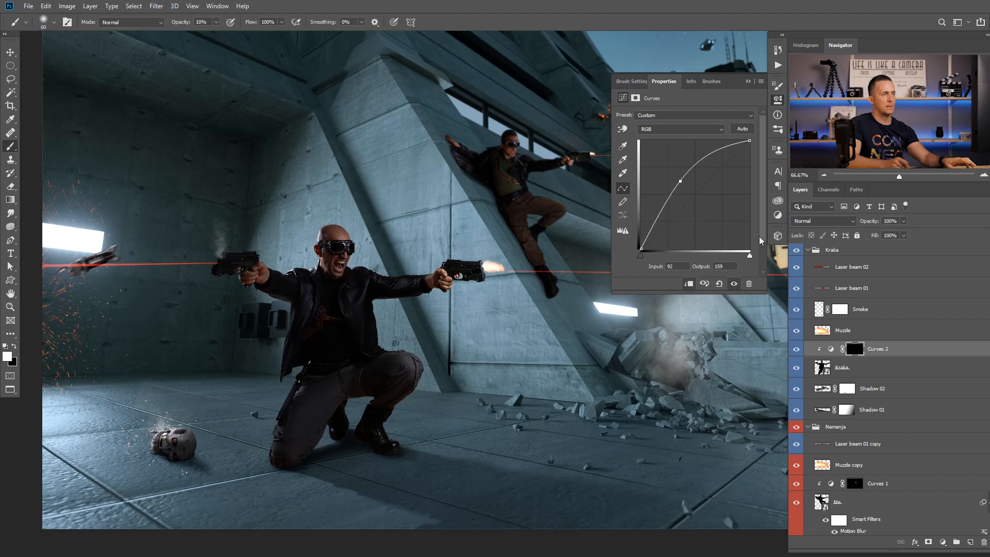
Paint white at 10% opacity on the new Curves mask to brighten the kneeling man's face, jacket and torso, enlarging the brush to 100 pixels.
click(854, 349)
mouse_move(338, 254)
mouse_down()
mouse_move(367, 266)
mouse_move(375, 311)
mouse_up()
key(bracketright)
key(bracketright)
key(bracketright)
key(bracketright)
key(bracketleft)
key(bracketleft)
key(bracketleft)
key(bracketright)
key(bracketright)
key(bracketright)
key(bracketright)
key(bracketleft)
drag(310, 409, 285, 410)
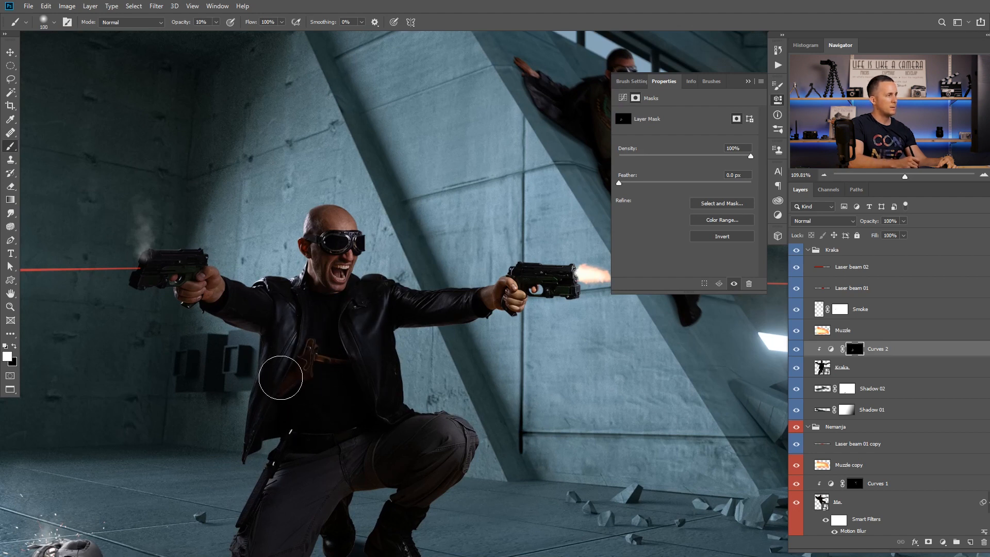
Paint the Curves mask with a smaller soft white brush at 10% opacity to brighten the kneeling man's two guns and boots.
key(bracketleft)
key(bracketleft)
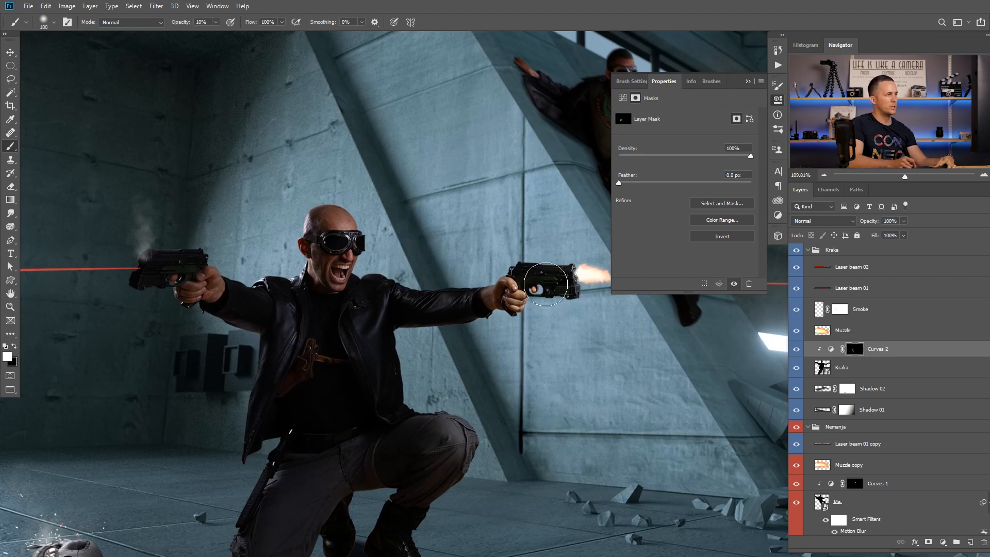
drag(550, 281, 561, 280)
drag(181, 261, 141, 287)
scroll(314, 471, down, 5)
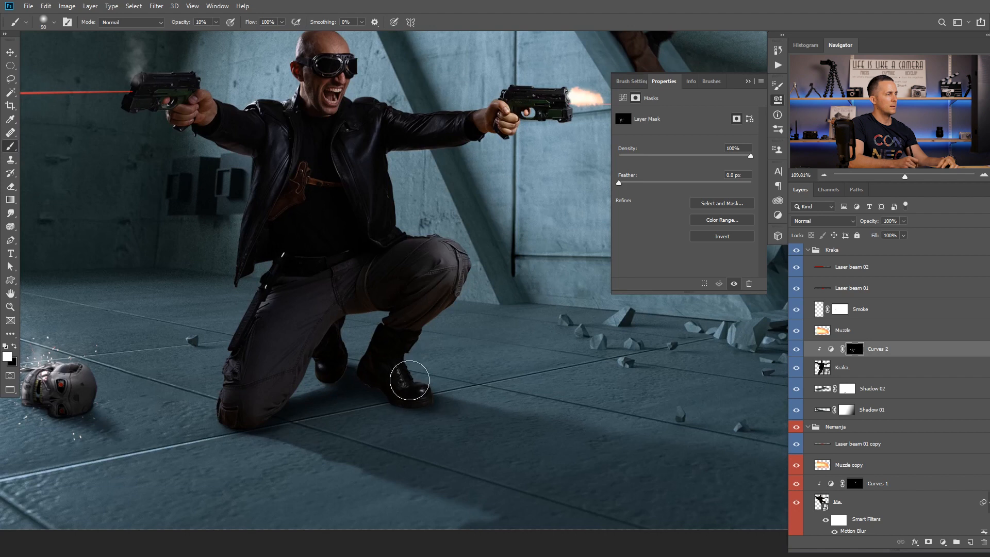
key(bracketright)
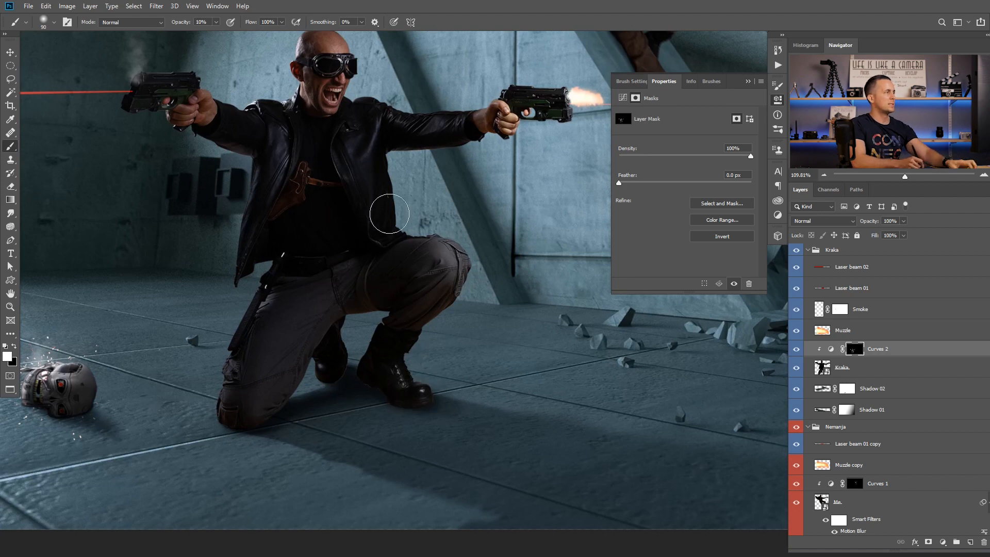
scroll(390, 217, down, 5)
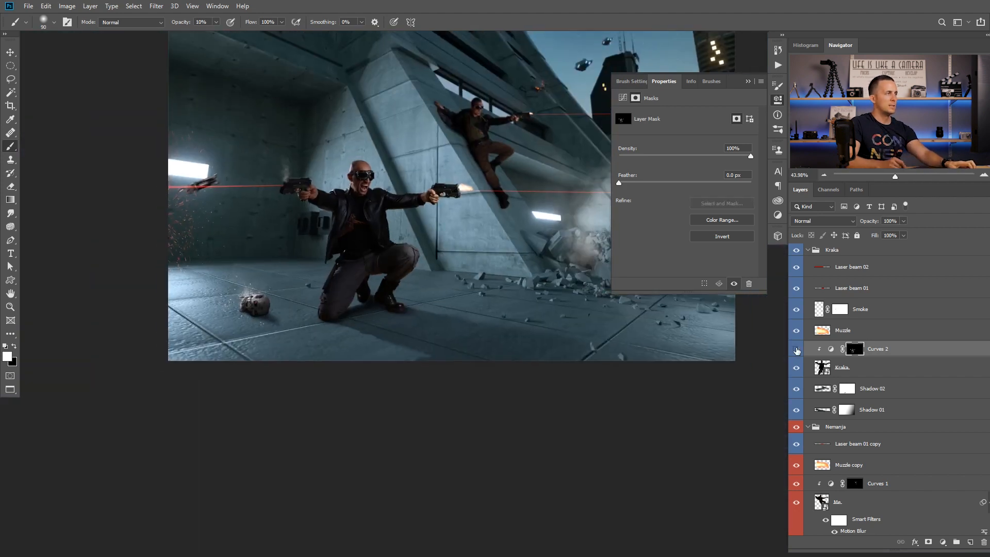
scroll(430, 222, up, 5)
scroll(430, 223, up, 5)
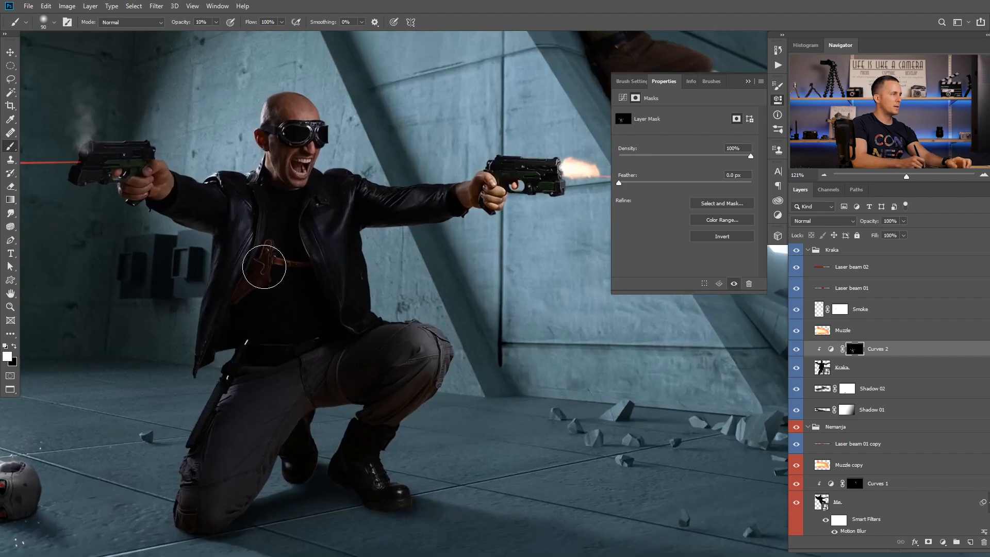
scroll(441, 200, down, 3)
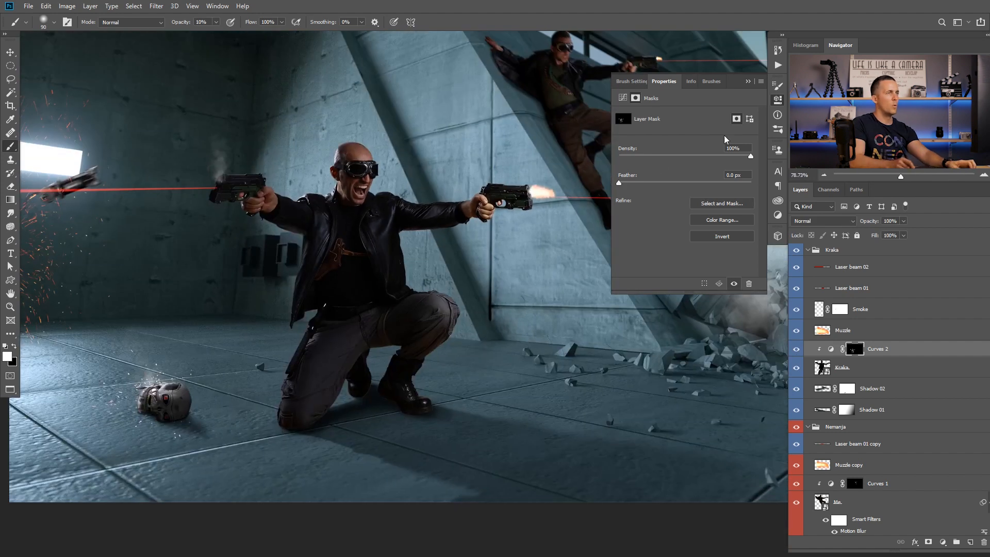
Collapse the mask properties and all four layer groups, with the whole composite in view.
click(748, 82)
scroll(593, 222, down, 3)
drag(601, 250, 398, 341)
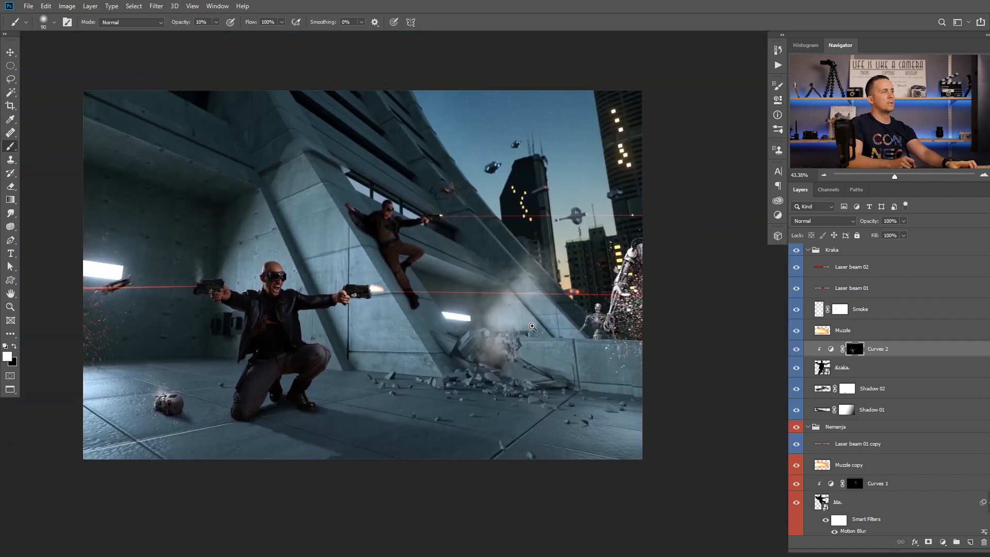
scroll(532, 327, down, 2)
drag(505, 335, 526, 328)
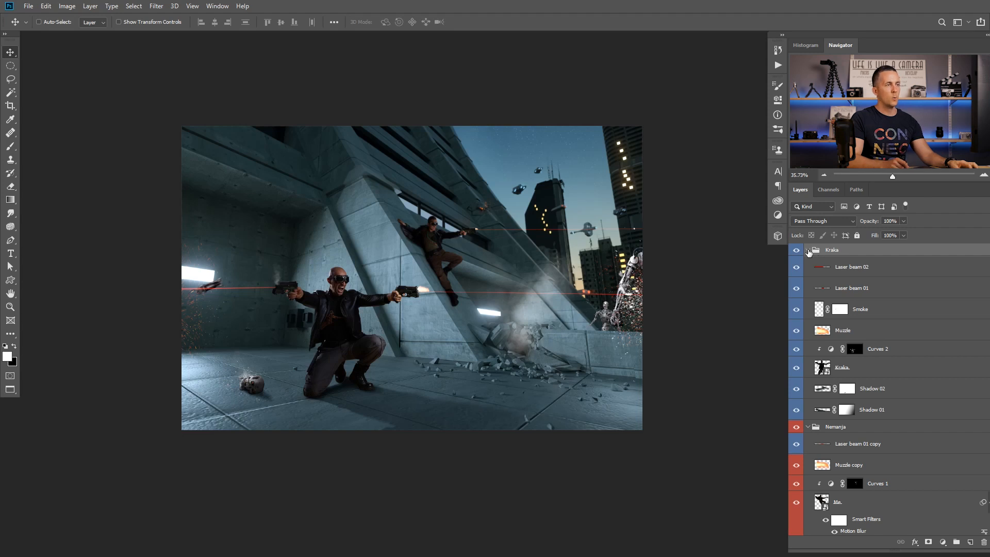
click(808, 250)
click(807, 263)
click(807, 275)
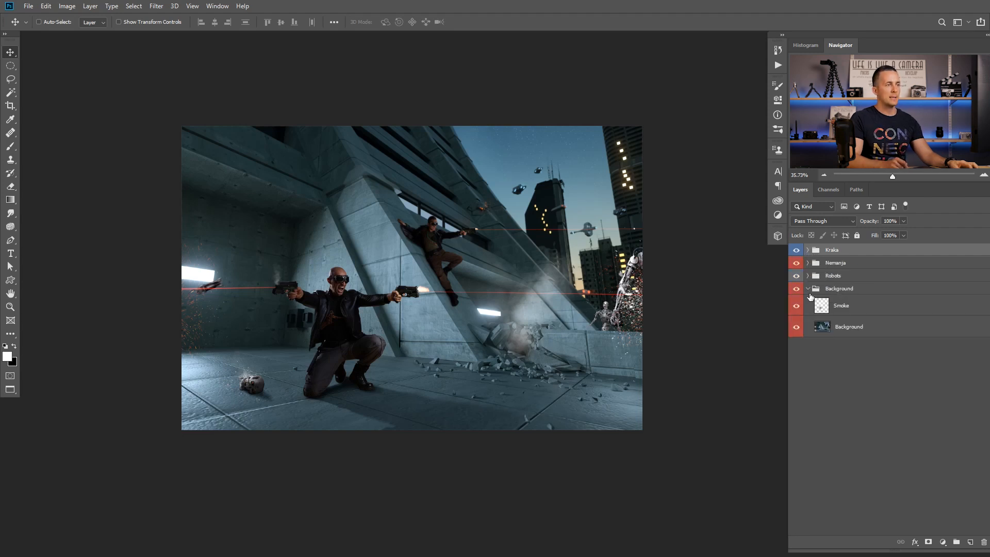
click(808, 289)
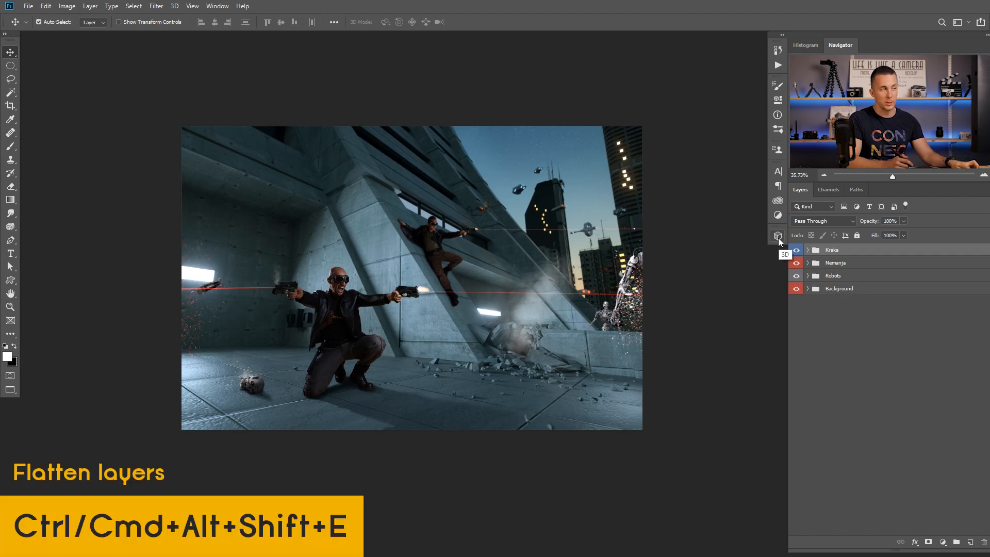
Stamp all visible layers into one merged layer above the groups and convert it to a smart object.
key(ctrl+alt+shift+e)
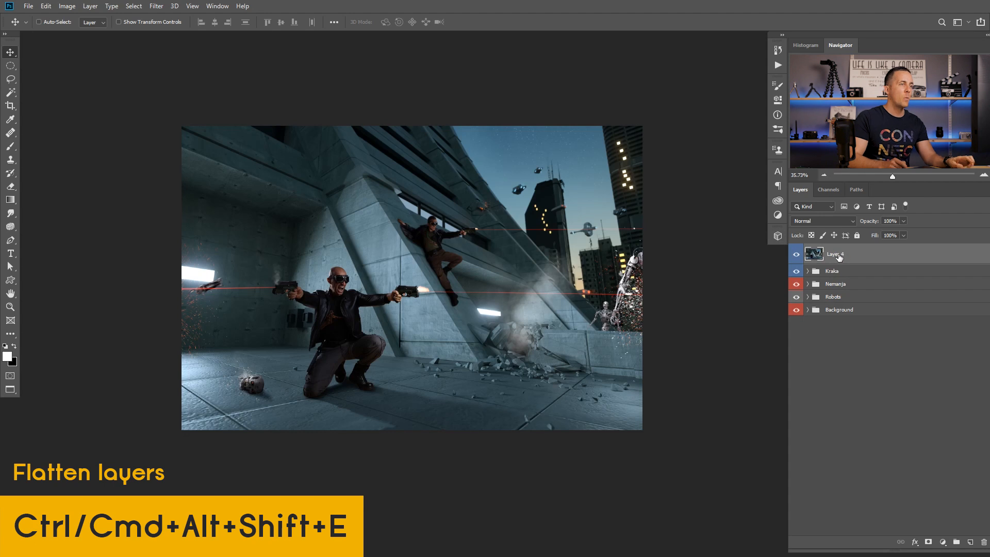
right_click(862, 255)
click(781, 243)
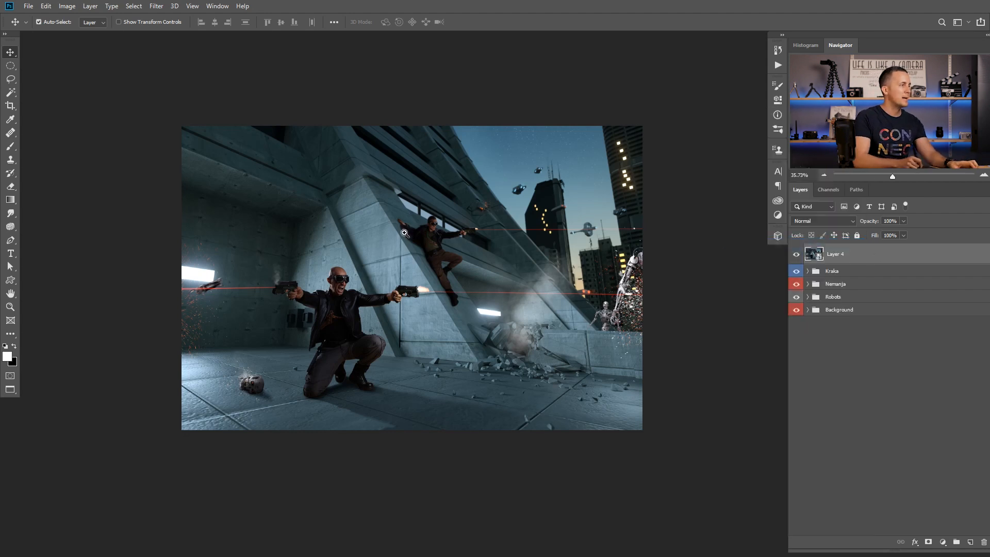
Start a Camera Raw filter on the merged layer with Contrast +9, Shadows +26, Texture +13, Clarity +14, Vibrance +3 and Saturation -12.
drag(404, 233, 438, 233)
click(153, 8)
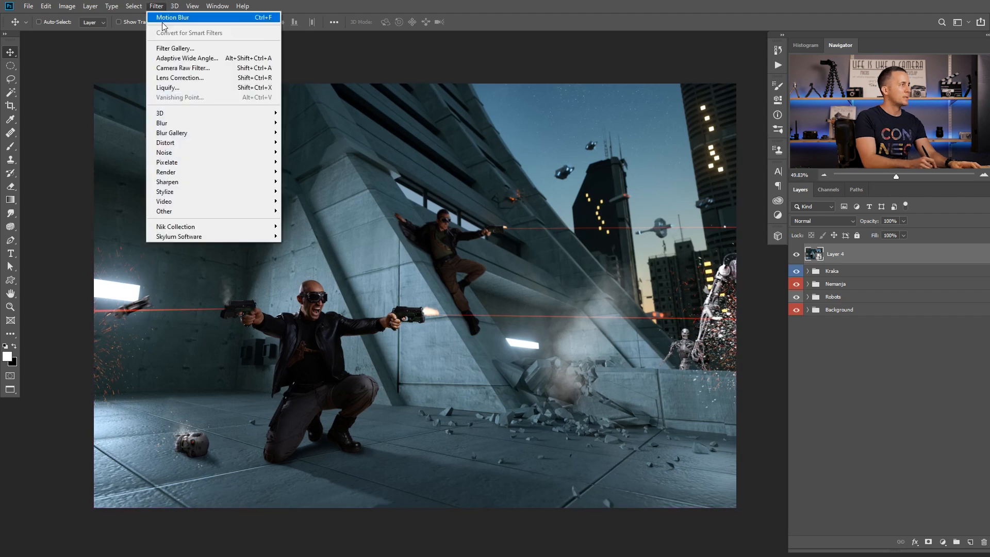
click(180, 74)
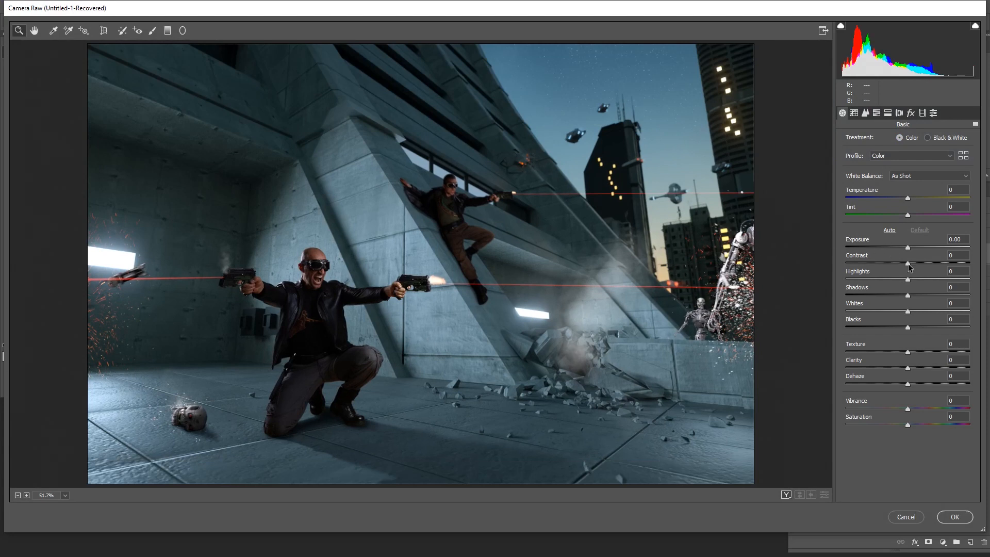
drag(909, 295, 913, 263)
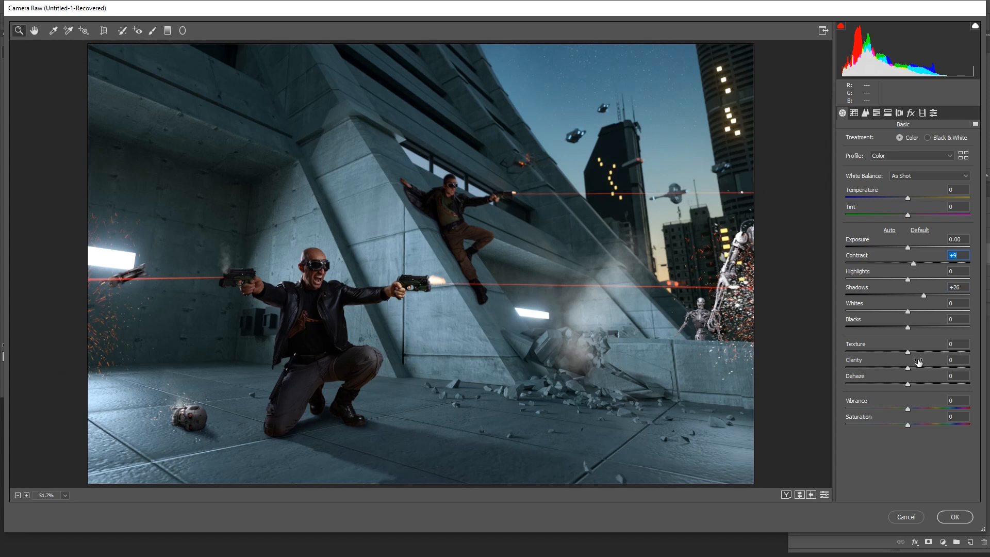
mouse_move(907, 351)
mouse_down()
mouse_move(935, 354)
mouse_move(917, 353)
mouse_move(914, 368)
mouse_move(928, 368)
mouse_move(916, 369)
mouse_move(916, 353)
mouse_up()
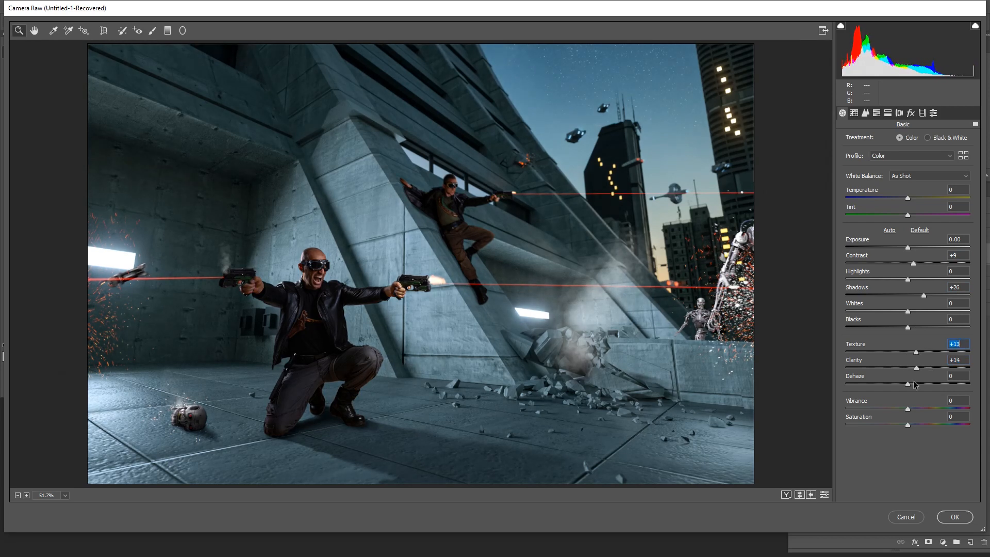
drag(908, 425, 910, 408)
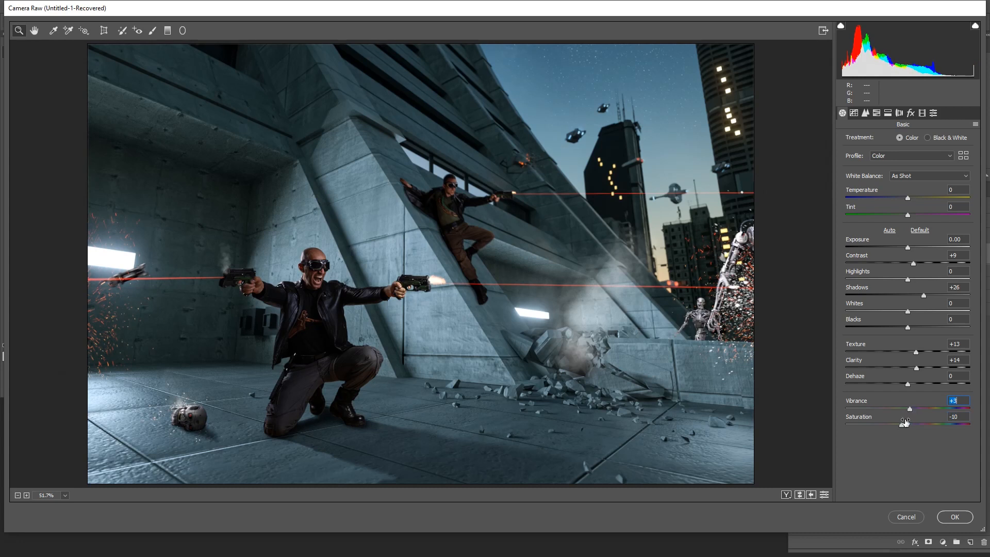
click(904, 423)
Add a post-crop vignette with Amount -15 and Feather 60, and split-tone the shadows with Hue 230 and Saturation 8.
click(910, 113)
drag(908, 245, 899, 246)
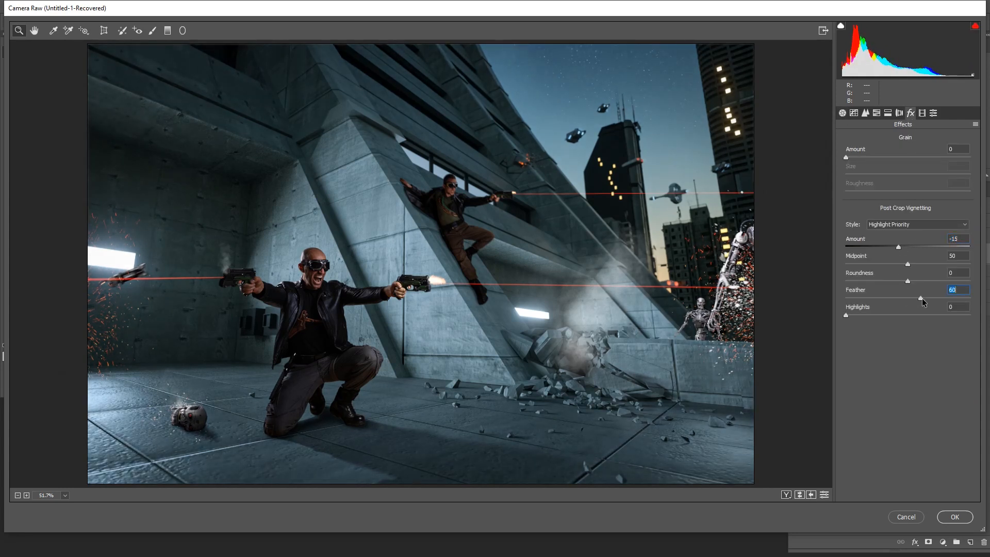
click(891, 113)
click(920, 234)
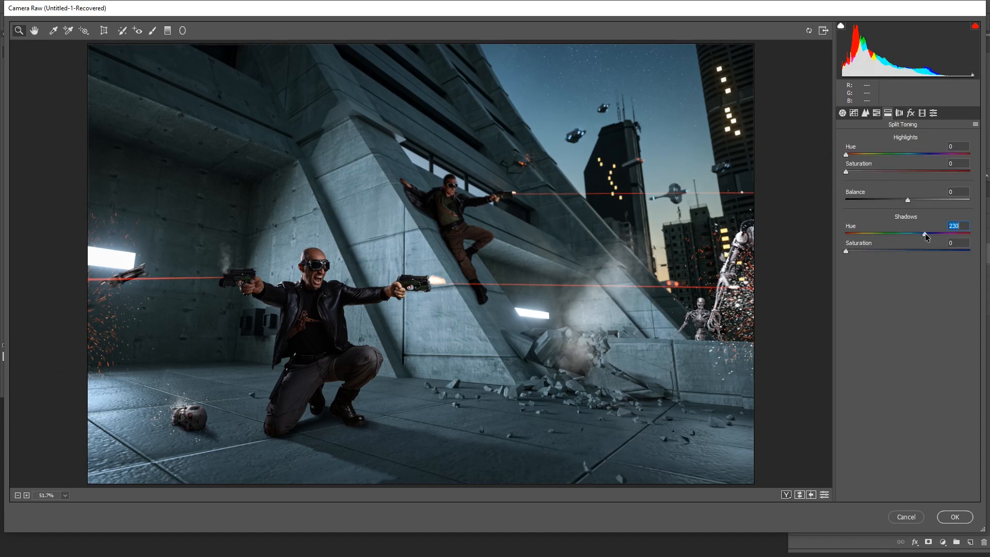
click(854, 250)
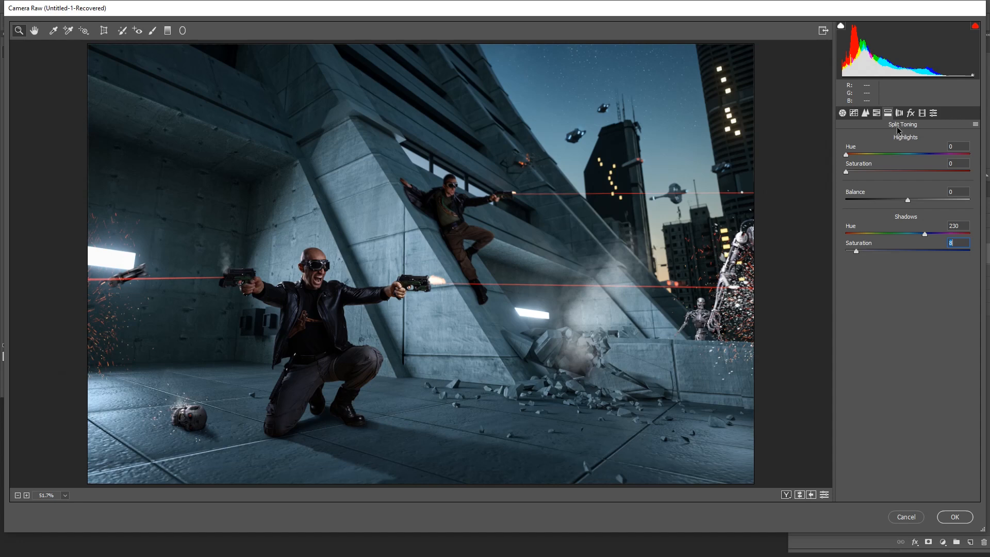
Sharpen the image with Amount 73, Radius 0.9 and Masking 62.
click(865, 113)
click(855, 155)
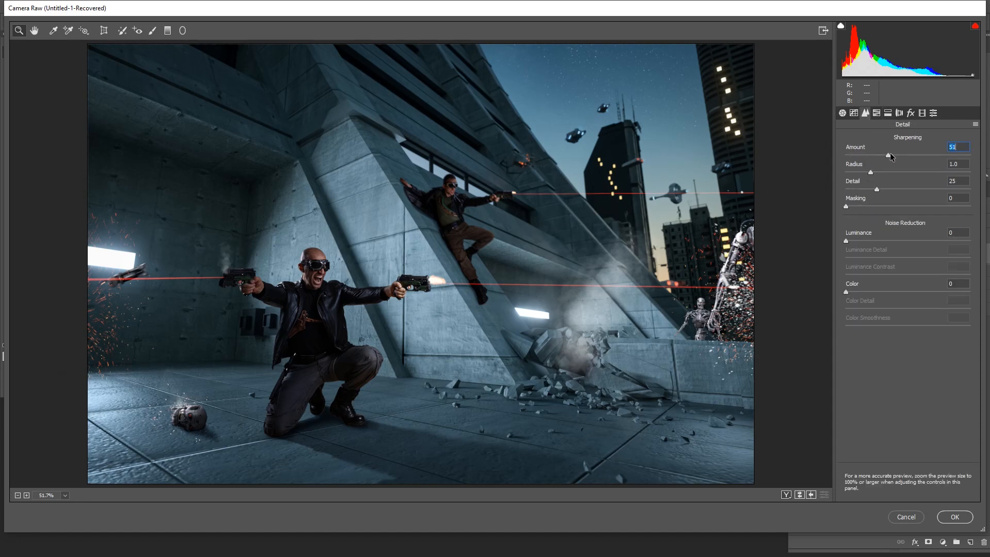
drag(849, 205, 922, 212)
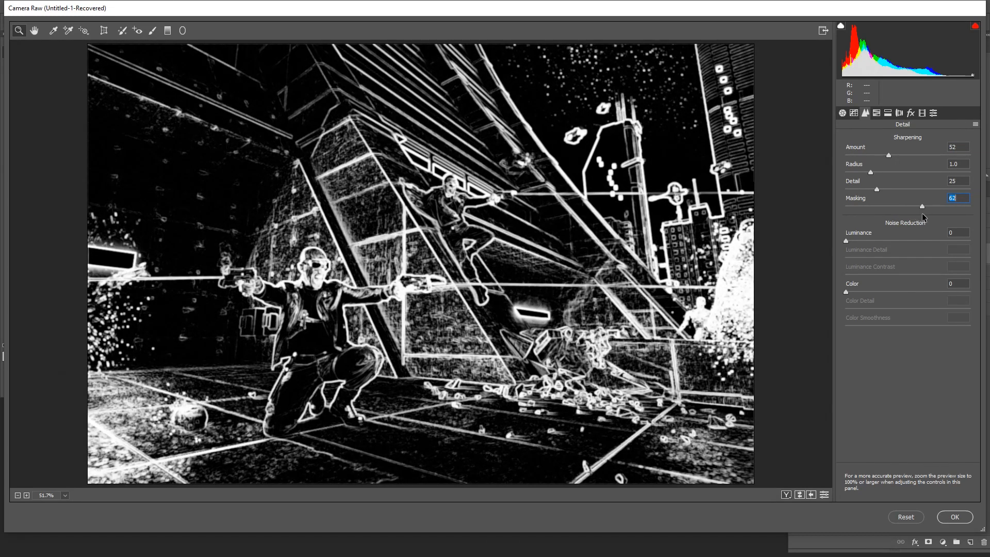
drag(871, 172, 902, 155)
click(889, 155)
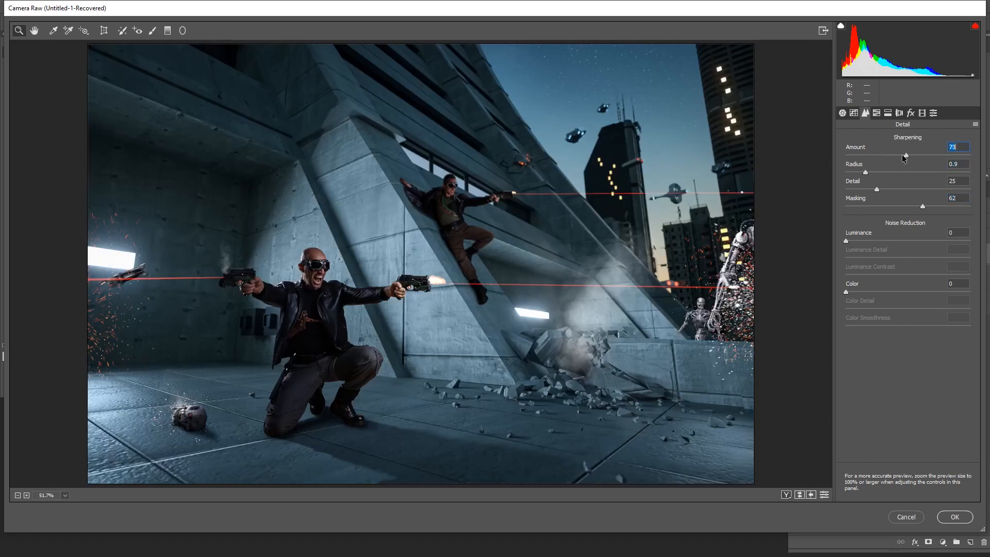
Set Blacks to -8, Shadows to +27, Contrast to +13 and Clarity to +16, apply the filter and compare the image before and after.
click(843, 113)
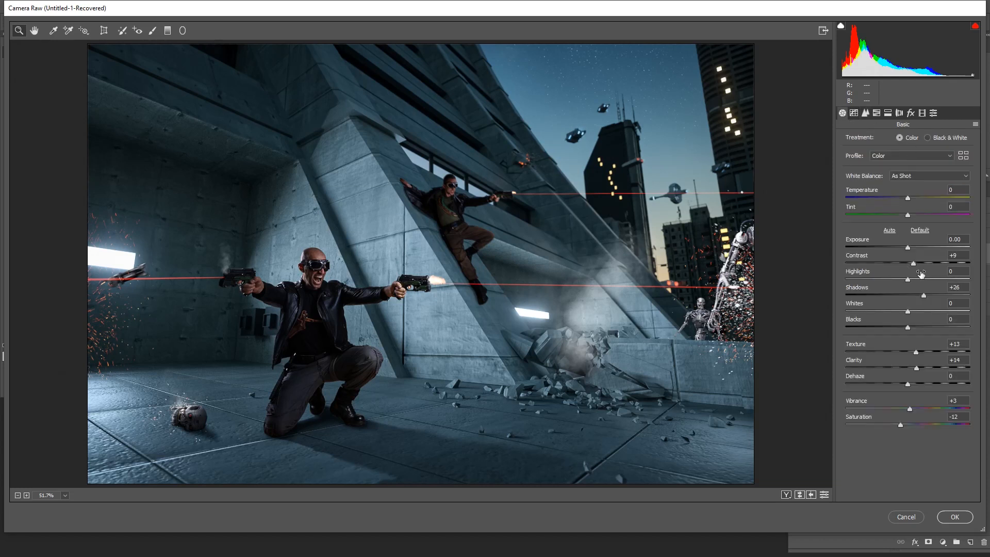
drag(908, 328, 902, 328)
click(924, 296)
drag(913, 259, 917, 264)
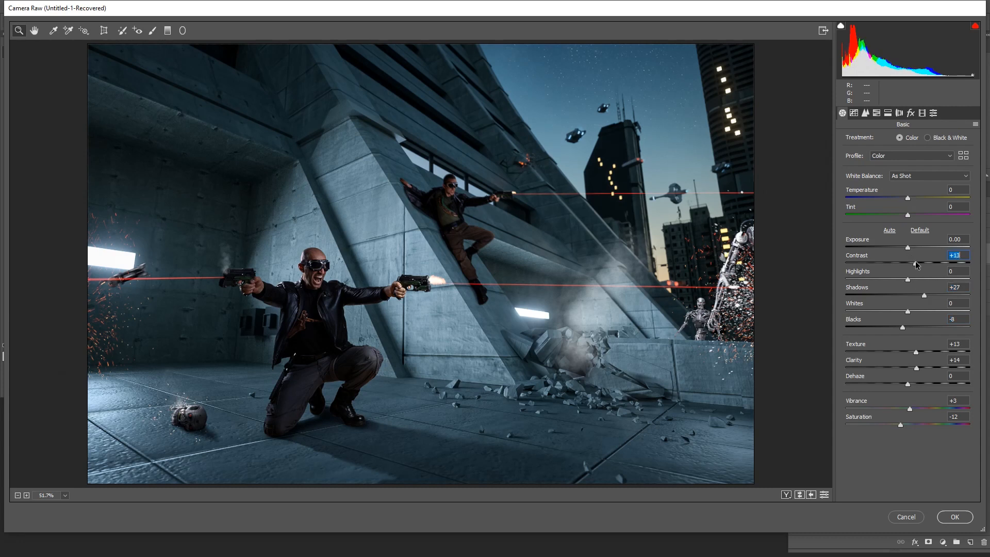
drag(918, 369, 921, 369)
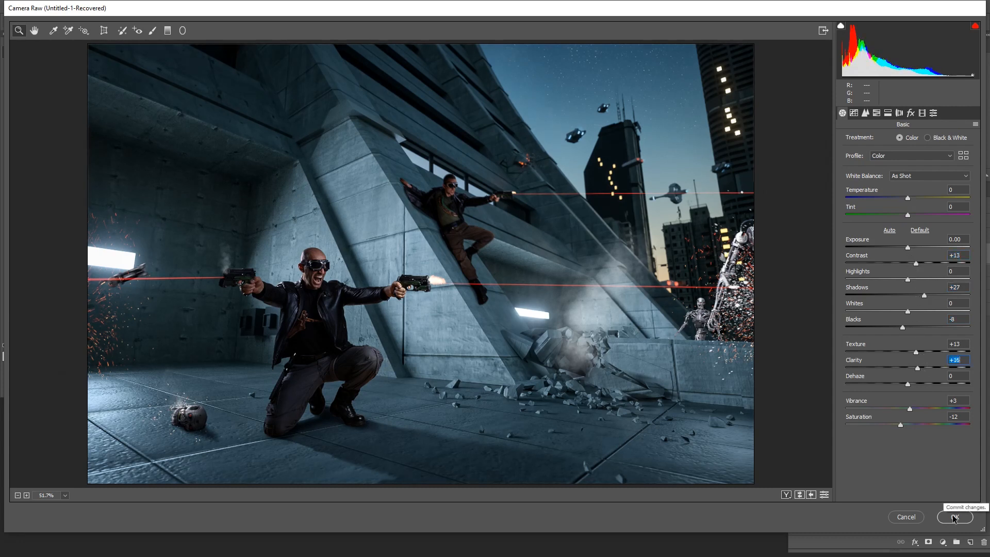
click(954, 517)
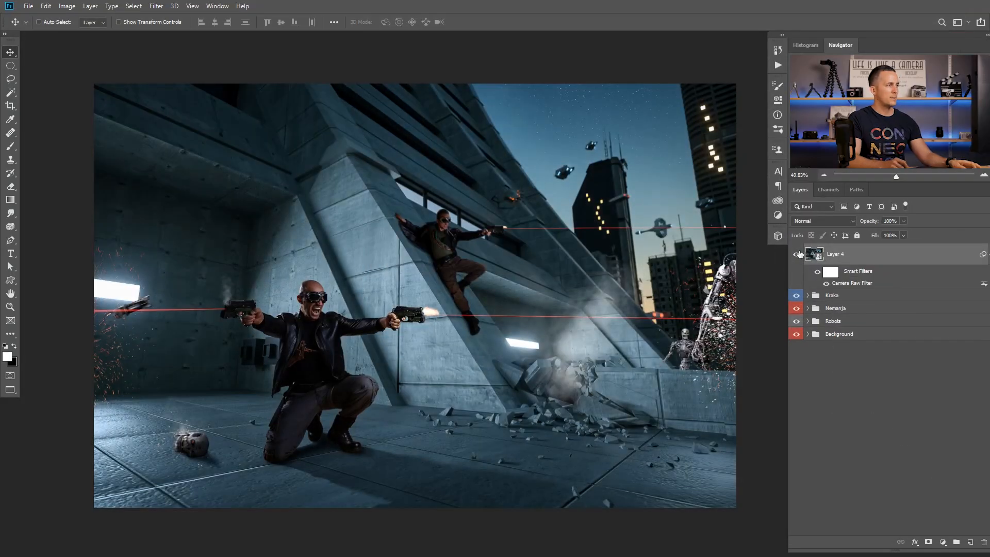
click(817, 272)
click(817, 272)
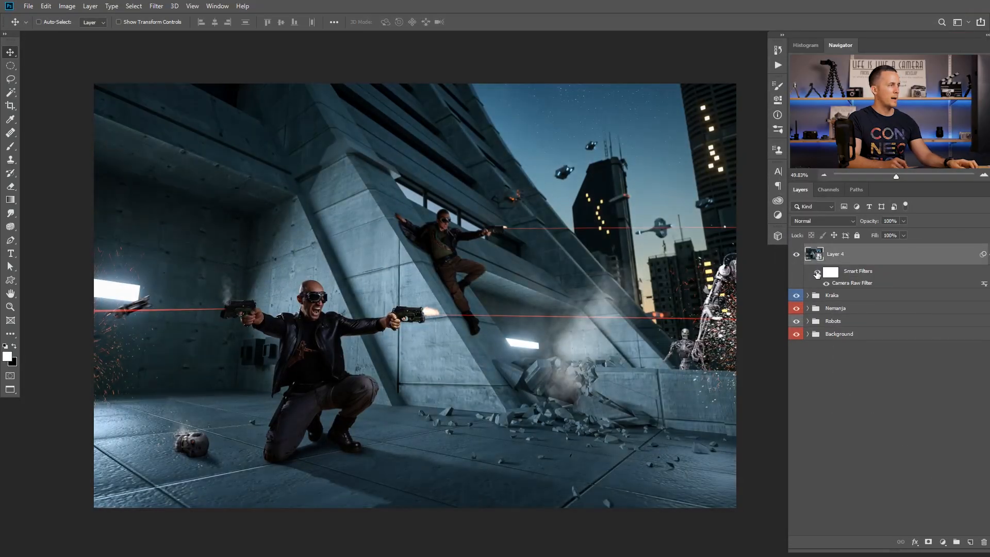
click(817, 271)
click(819, 268)
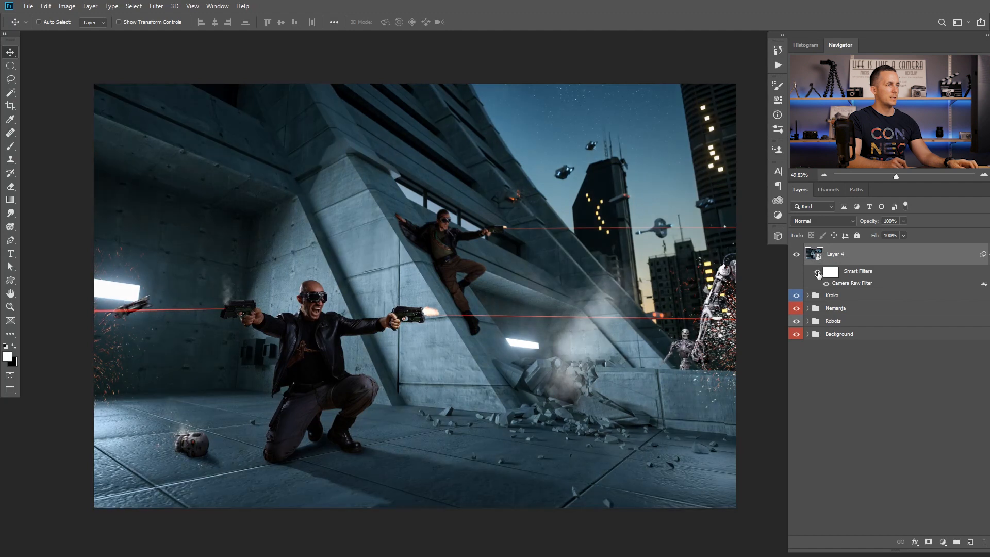
Reopen the Camera Raw filter, reset the Adjustment Brush's local correction settings and set its Saturation to -47.
double_click(853, 283)
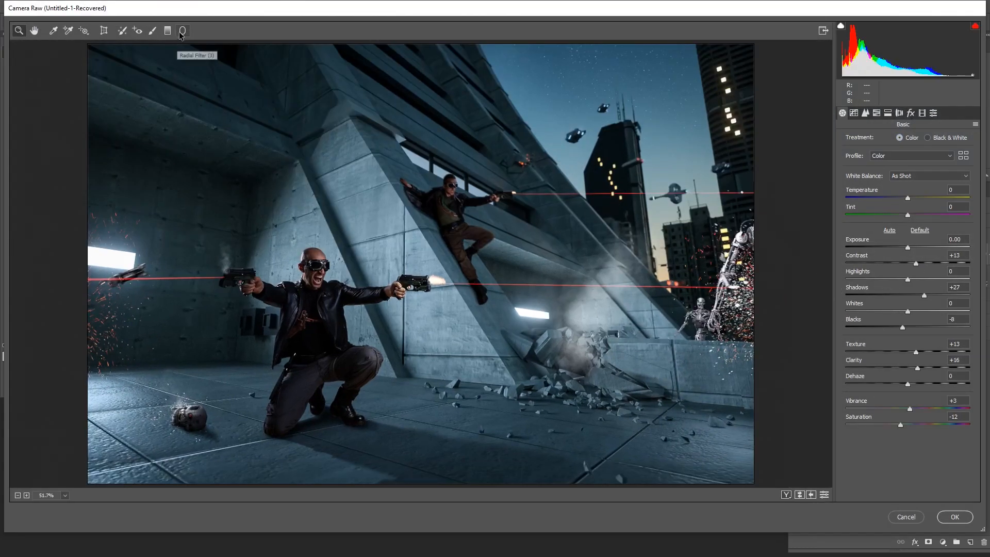
click(154, 33)
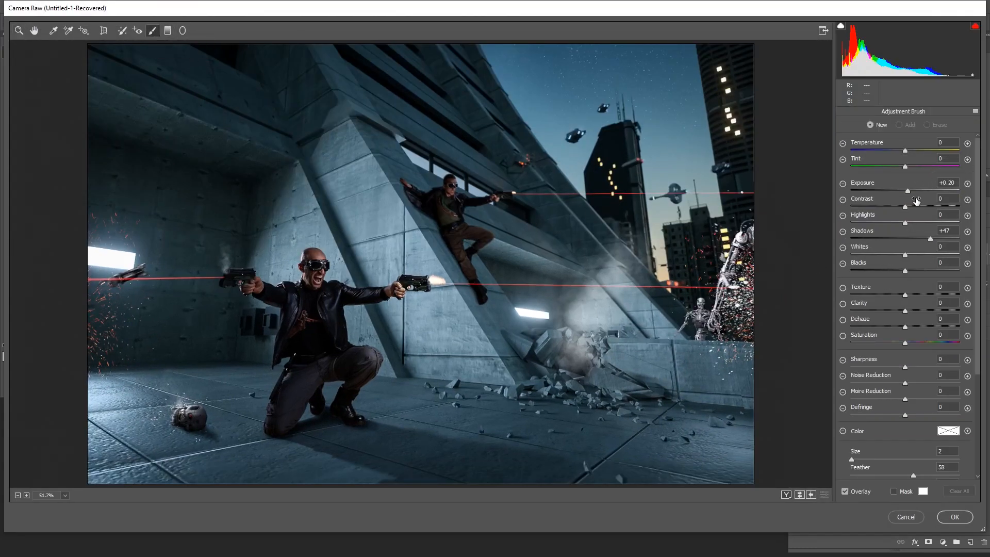
click(976, 112)
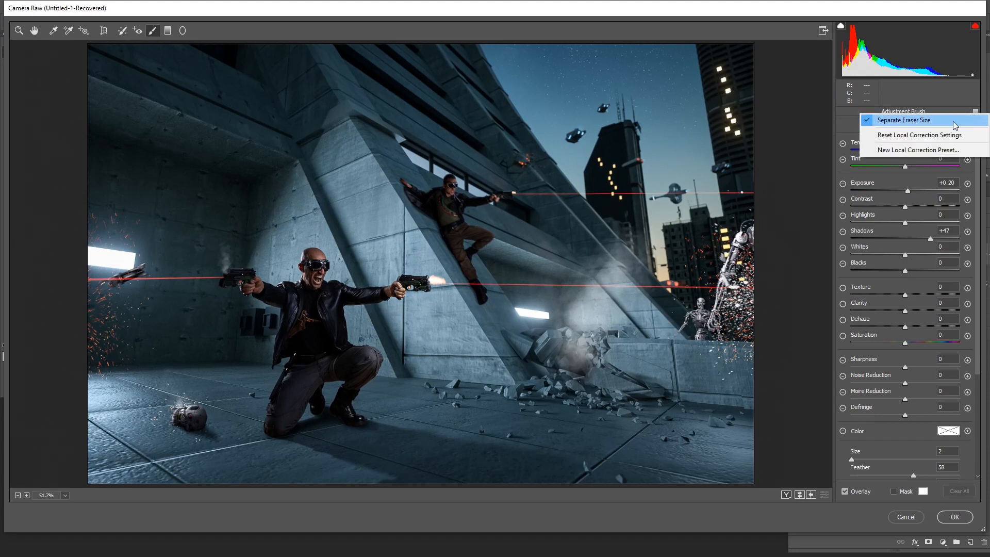
click(926, 133)
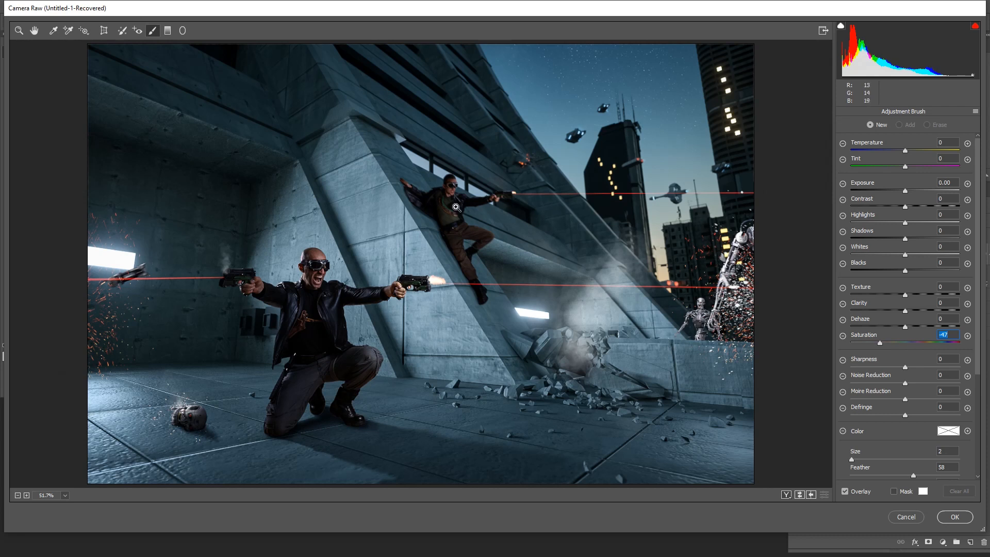
Paint the local desaturation over the shooter leaping along the slanted wall, adjusting the Adjustment Brush size to 7.
drag(457, 208, 490, 216)
ctrl+click(491, 217)
mouse_move(435, 308)
mouse_down()
mouse_move(441, 241)
mouse_move(414, 264)
mouse_up()
ctrl+click(382, 256)
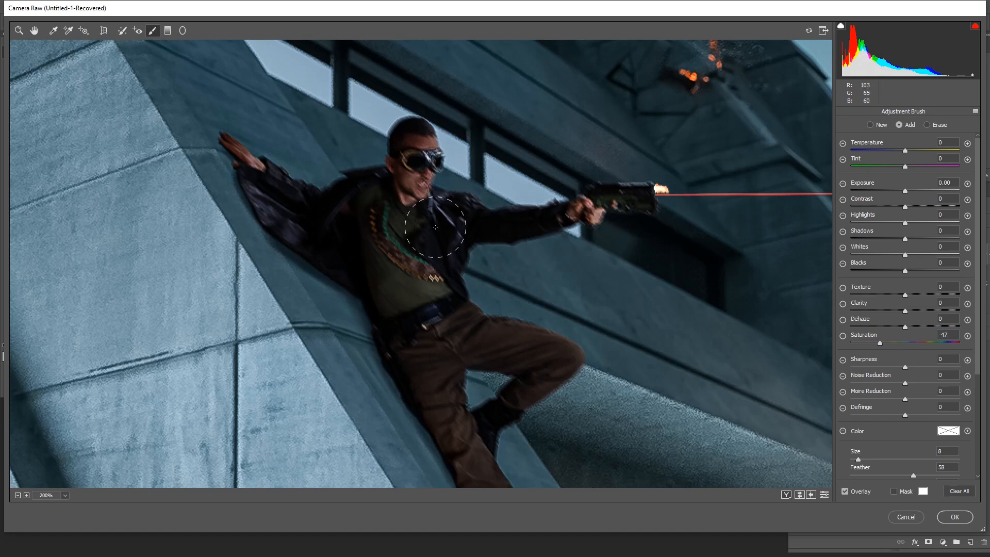
key(bracketleft)
key(bracketleft)
key(bracketleft)
key(bracketleft)
key(bracketright)
Paint the desaturation over the kneeling shooter's skin and set the brush's Saturation to -31.
mouse_move(432, 396)
mouse_down()
mouse_move(478, 158)
mouse_move(809, 59)
mouse_up()
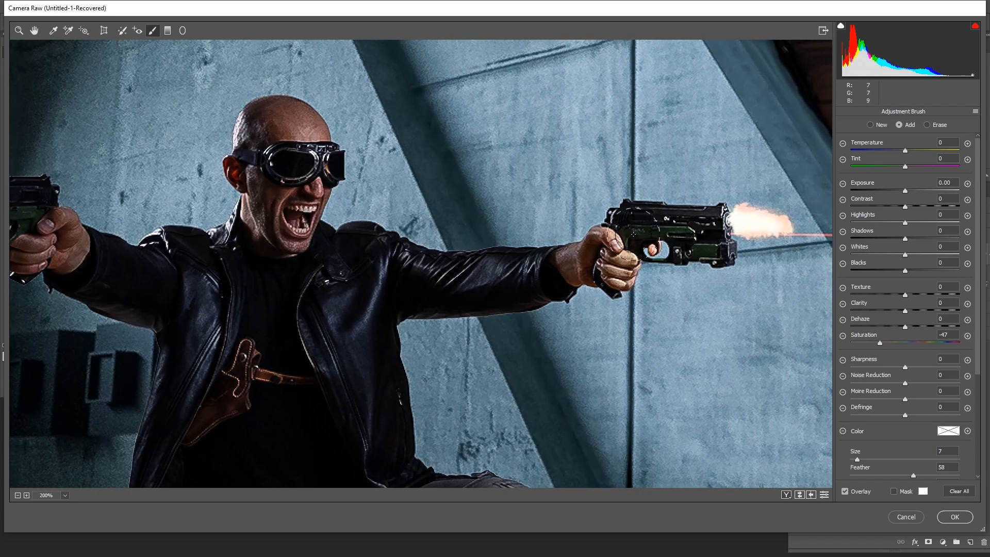
drag(708, 252, 737, 247)
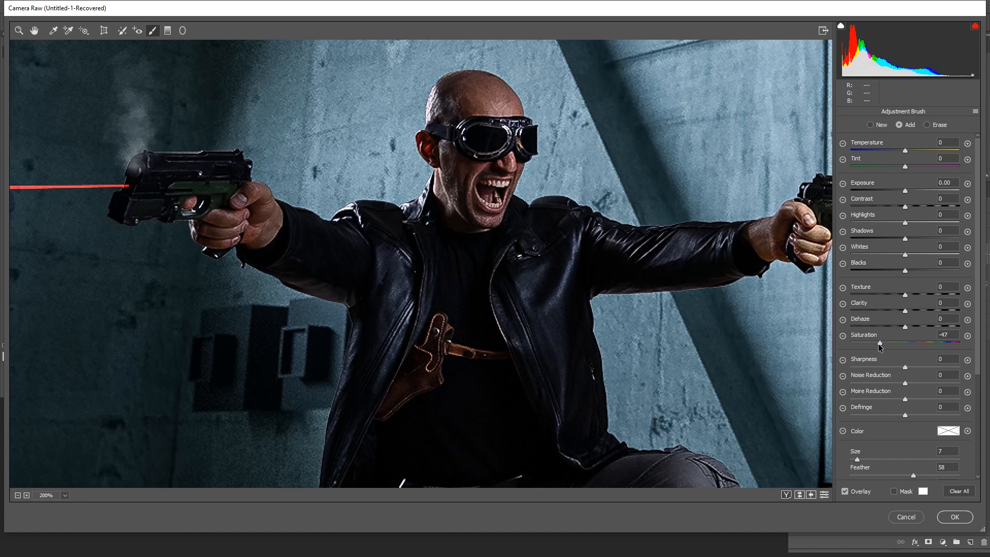
mouse_move(888, 339)
mouse_down()
mouse_move(871, 339)
mouse_move(935, 339)
mouse_move(862, 338)
mouse_move(887, 338)
mouse_up()
drag(622, 305, 447, 219)
drag(481, 263, 415, 272)
ctrl+click(455, 273)
ctrl+click(455, 273)
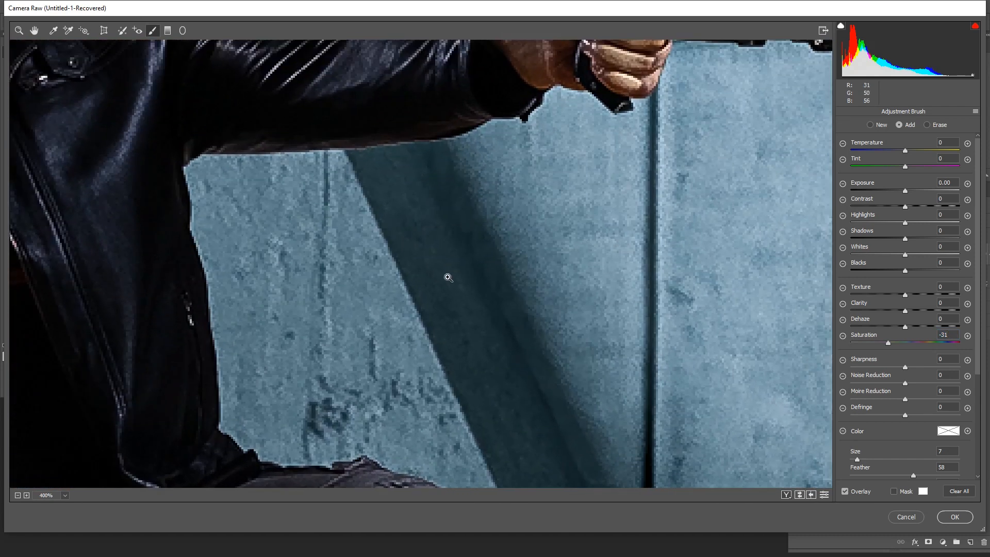
Lower the brush's Saturation slightly while judging the whole image and apply the Camera Raw filter.
key(ctrl+0)
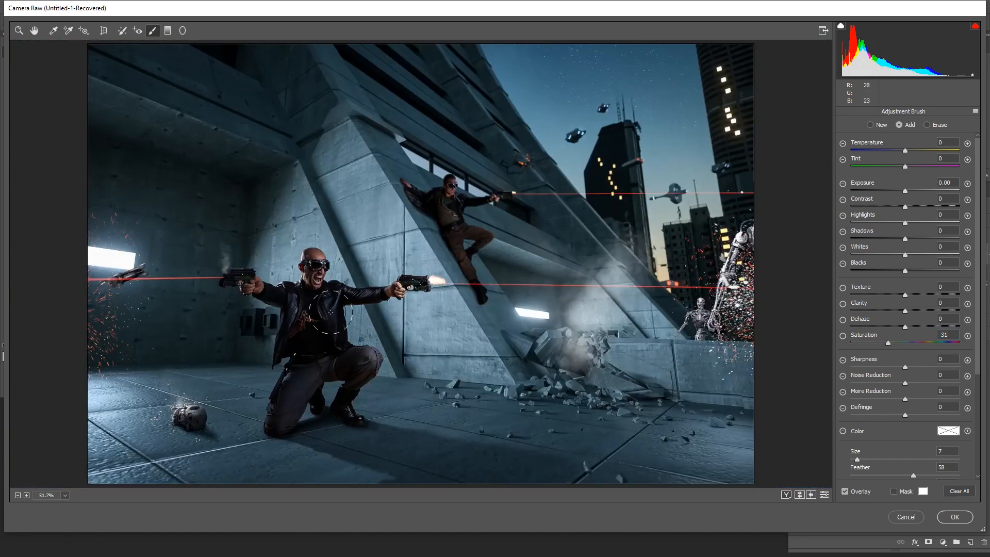
drag(888, 343, 882, 343)
key(Return)
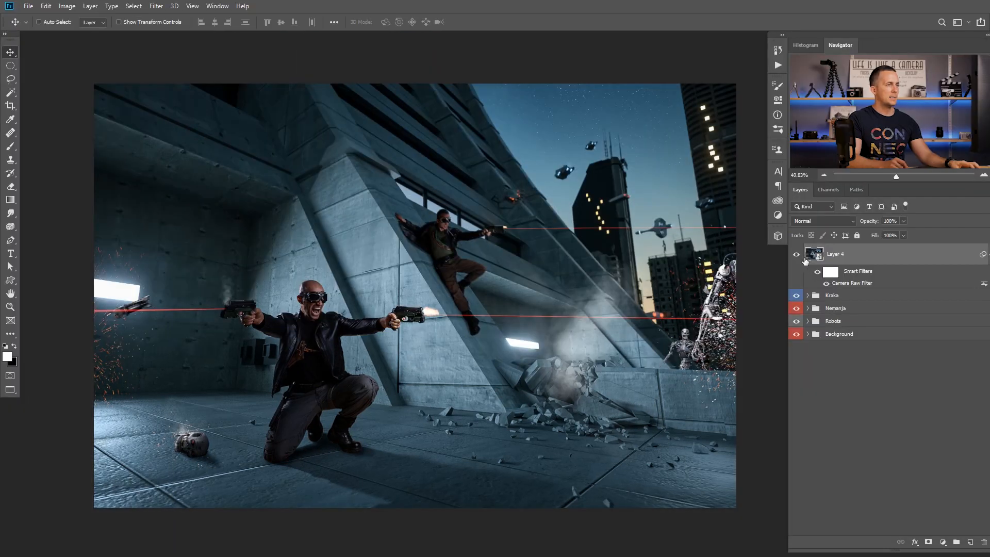
Compare the image with and without the graded Layer 4.
click(796, 255)
click(797, 255)
click(797, 255)
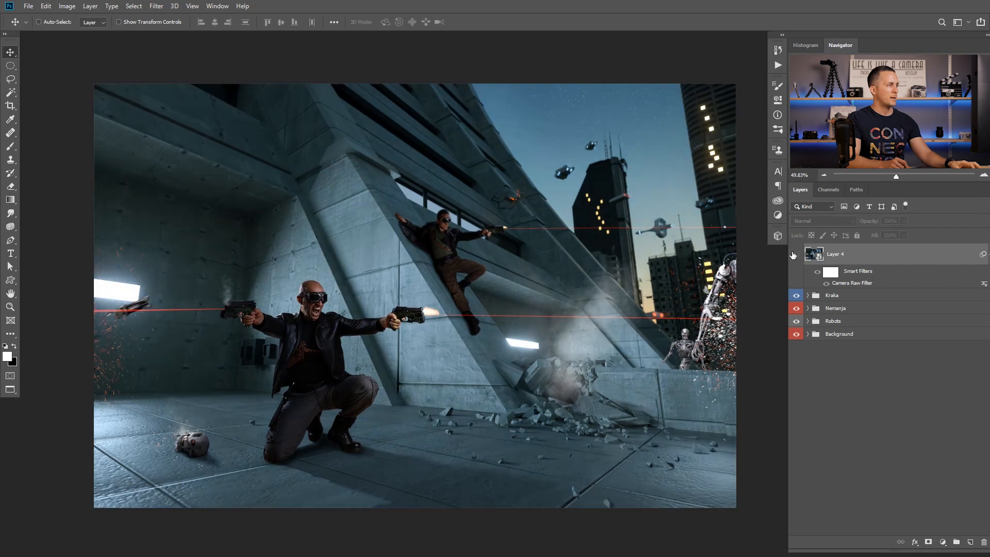
click(796, 255)
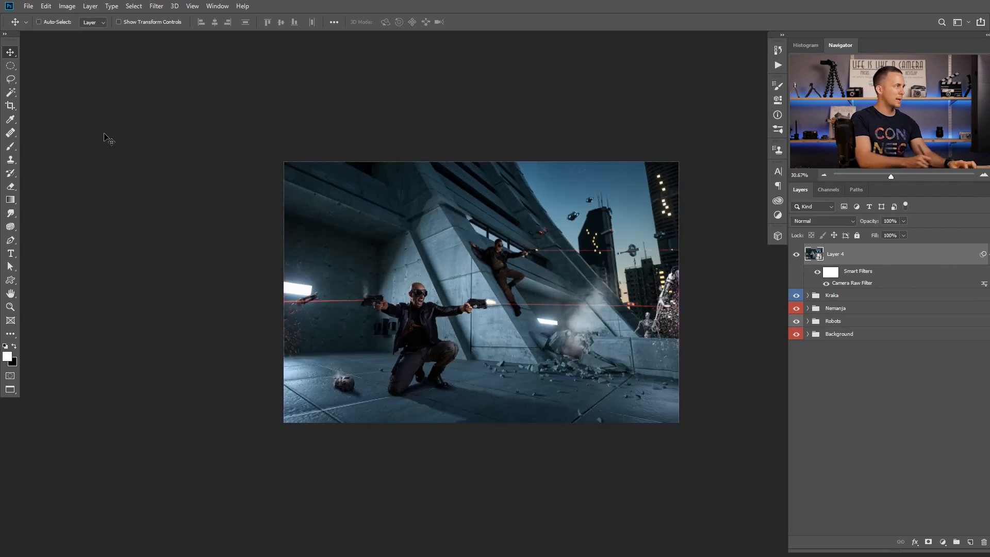
Set up a 16:9 crop, shift the image within the frame and tilt it slightly counterclockwise.
key(c)
click(60, 22)
click(77, 93)
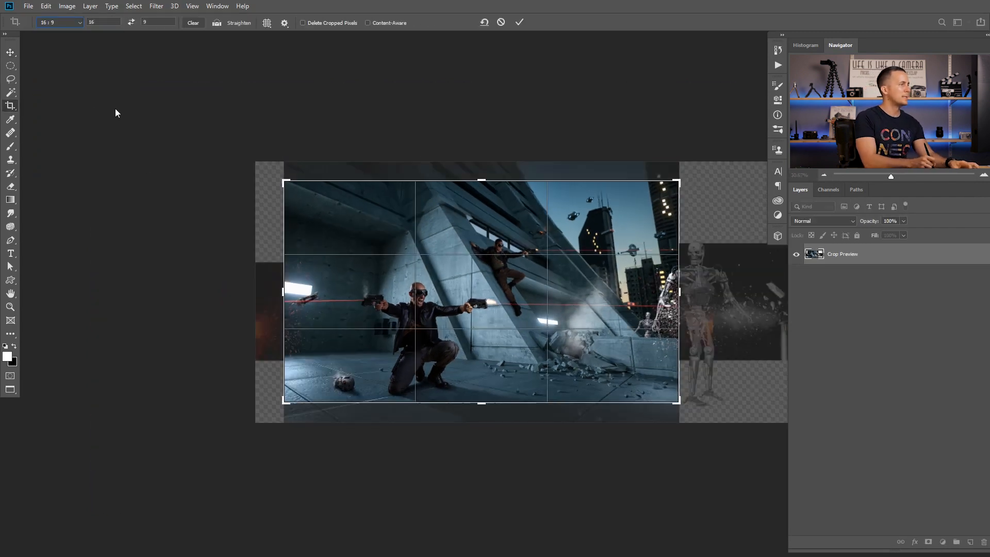
drag(617, 328, 616, 324)
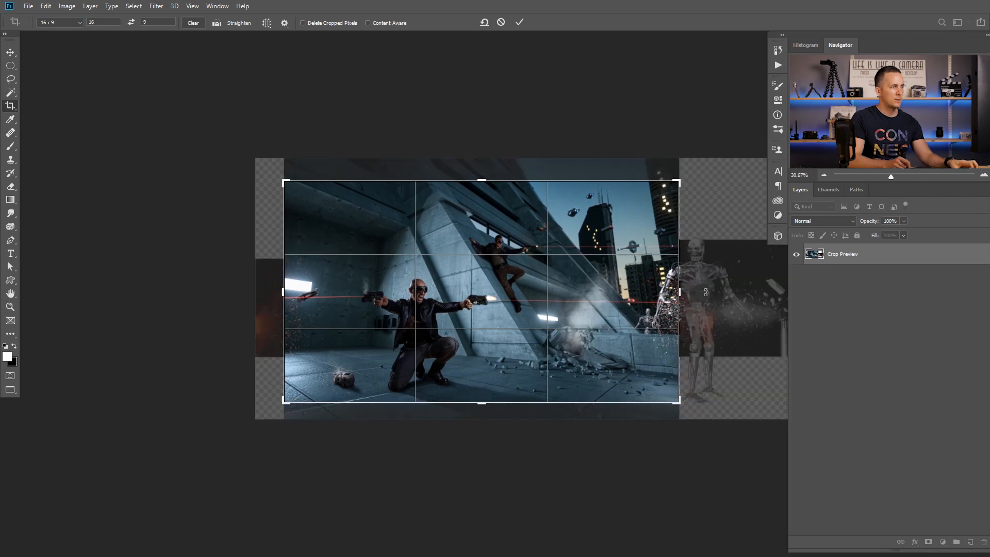
drag(704, 296, 562, 287)
drag(459, 324, 459, 320)
drag(575, 297, 571, 280)
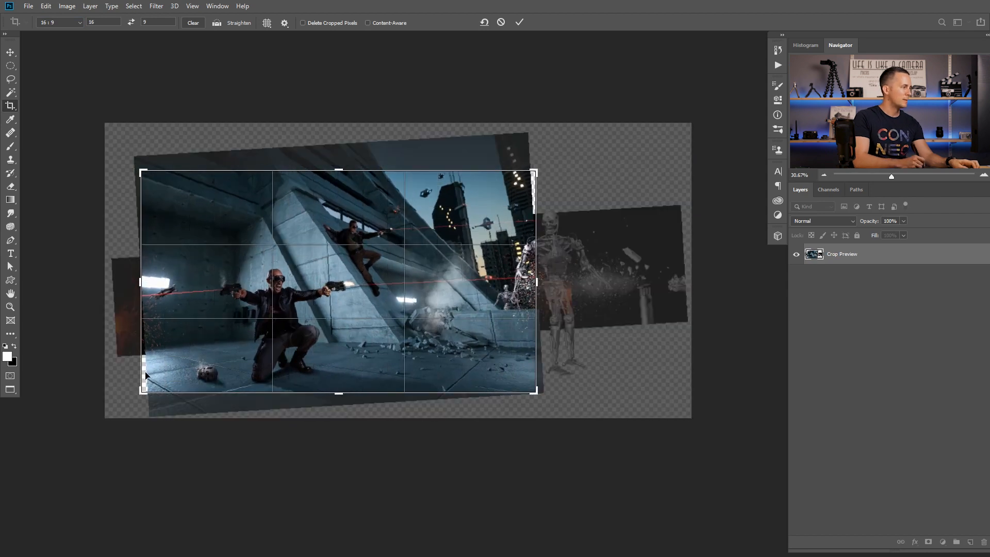
Shrink the crop frame to exclude the empty corners beside the tilted image and apply the crop.
mouse_move(146, 375)
mouse_down()
mouse_move(144, 400)
mouse_move(146, 386)
mouse_up()
drag(537, 177, 530, 176)
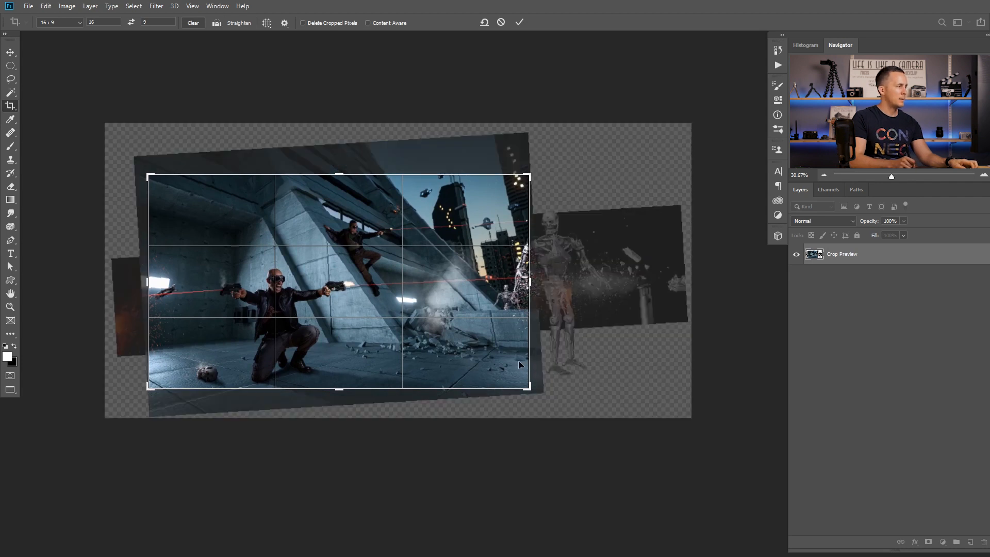
key(Return)
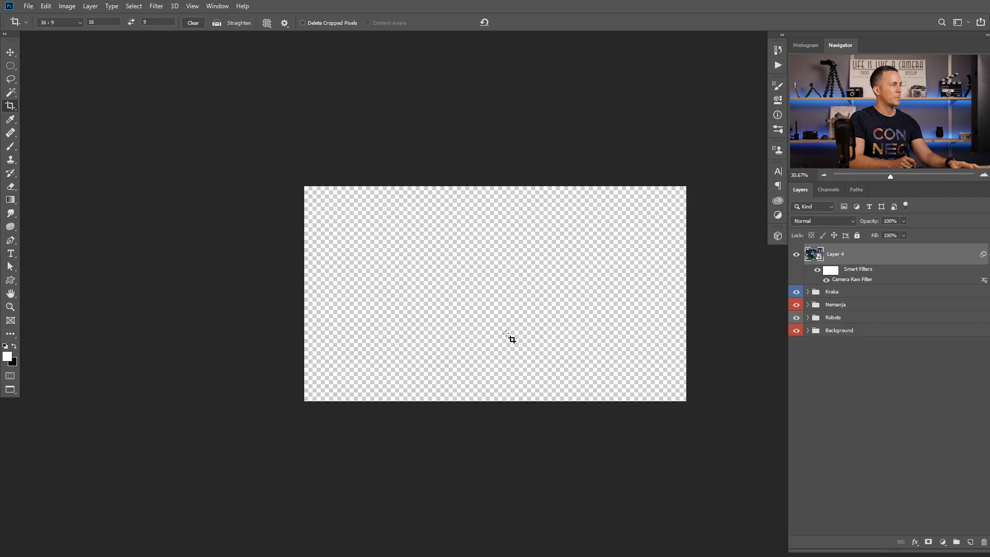
scroll(457, 302, down, 2)
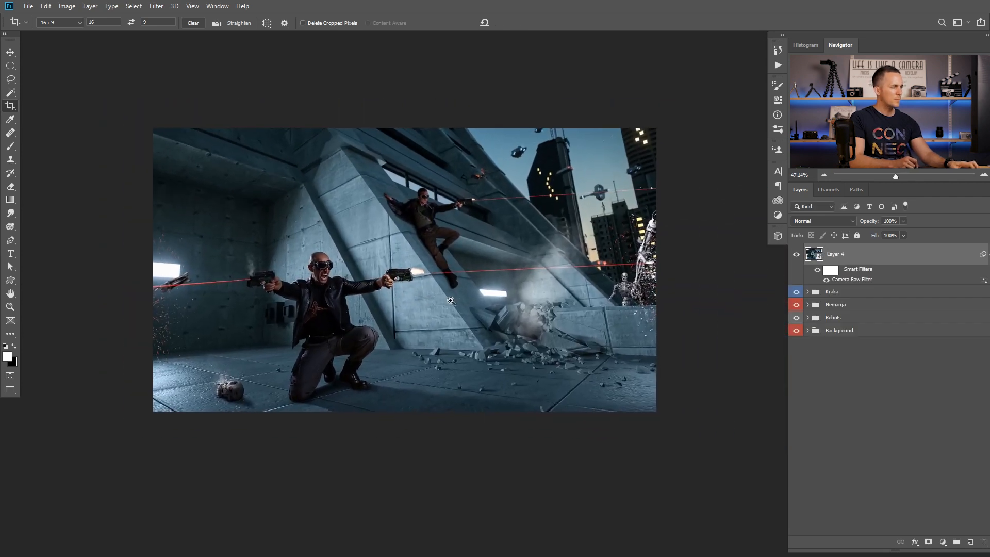